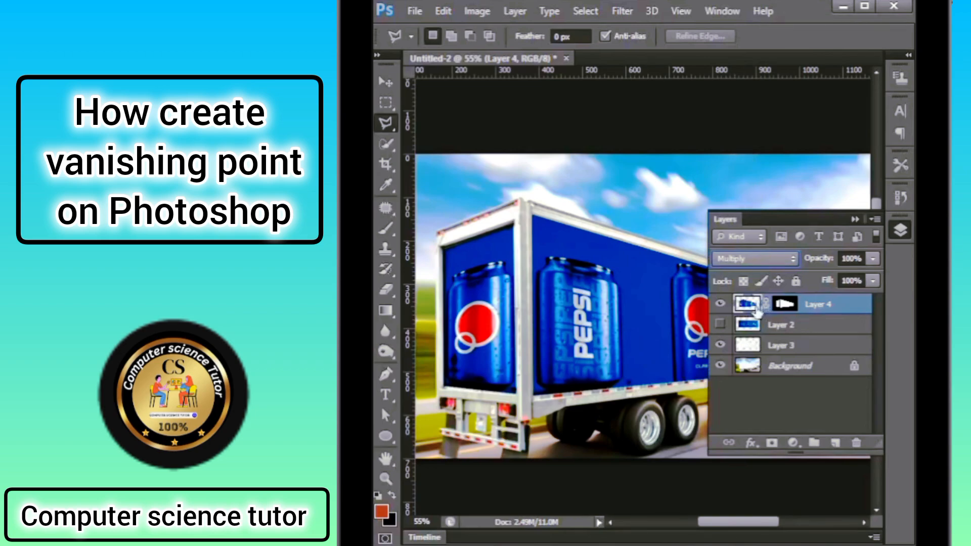
- Set Layer 4's Blend If black point for the underlying layer to 150 in the blending options
right_click(756, 310)
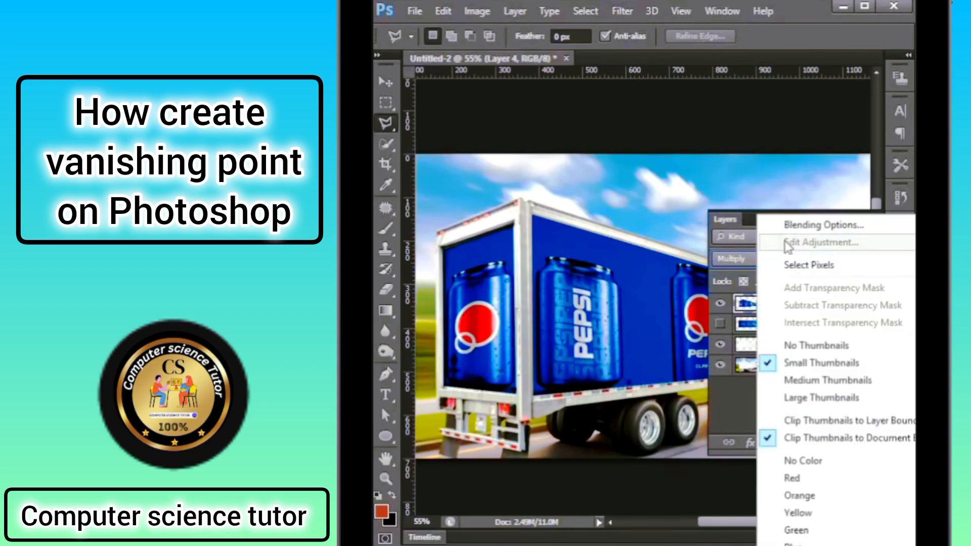
left_click(812, 226)
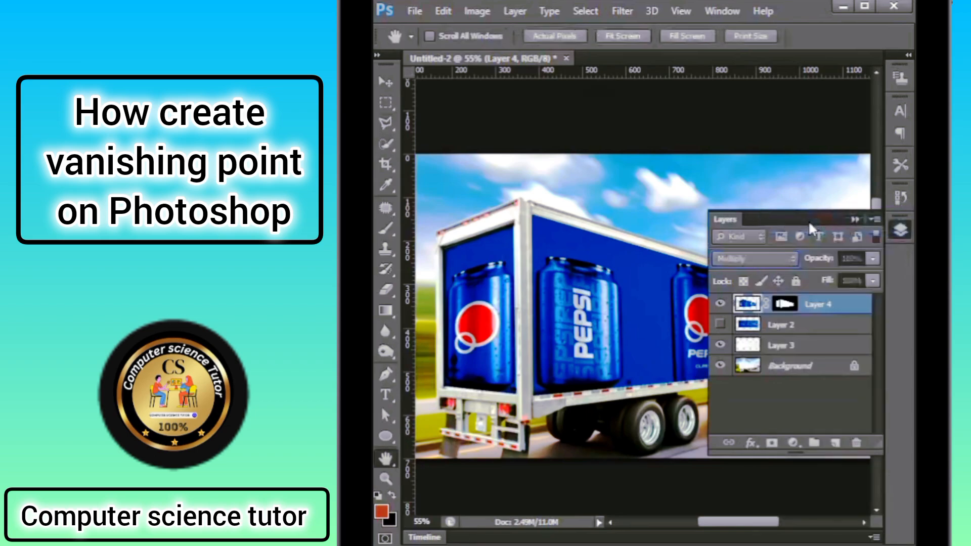
left_click_drag(720, 36, 761, 19)
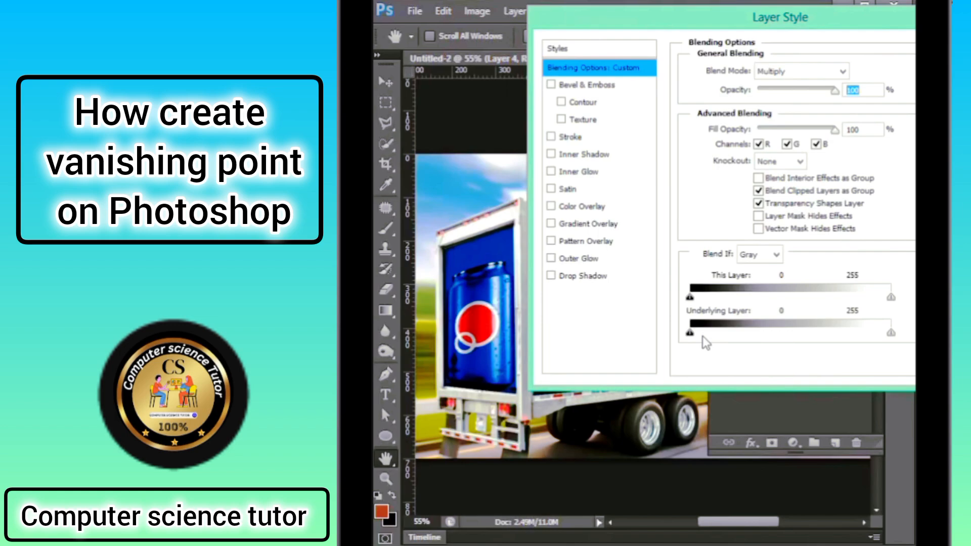
left_click_drag(689, 334, 809, 335)
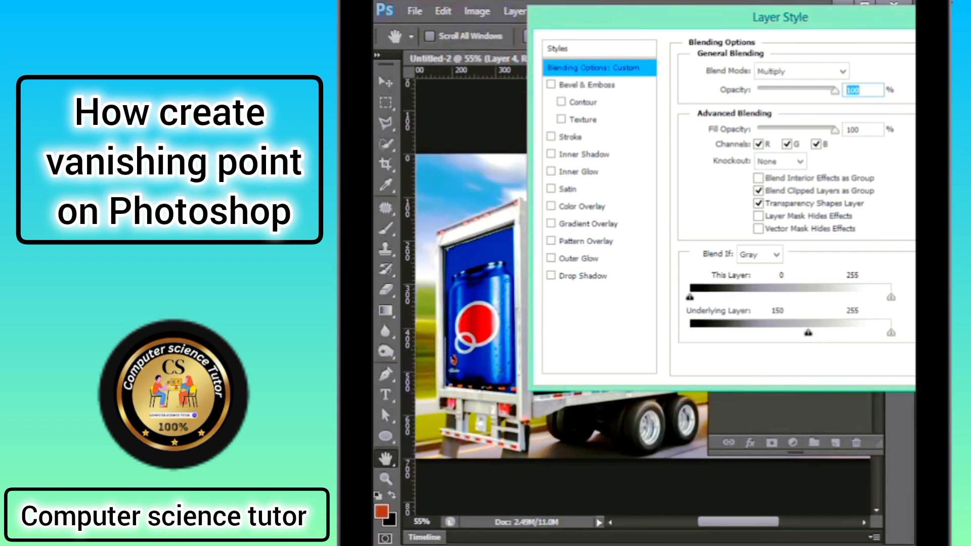
left_click_drag(853, 17, 483, 42)
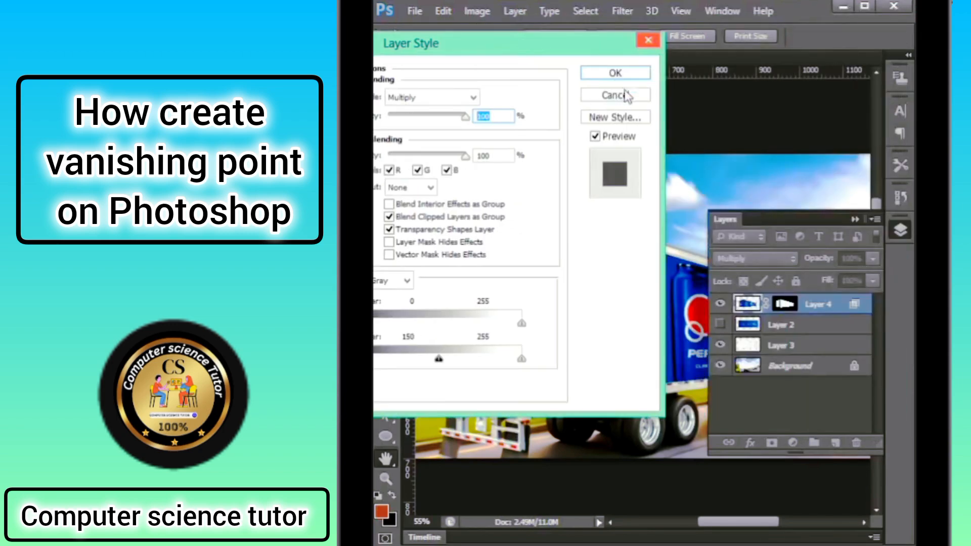
left_click(615, 73)
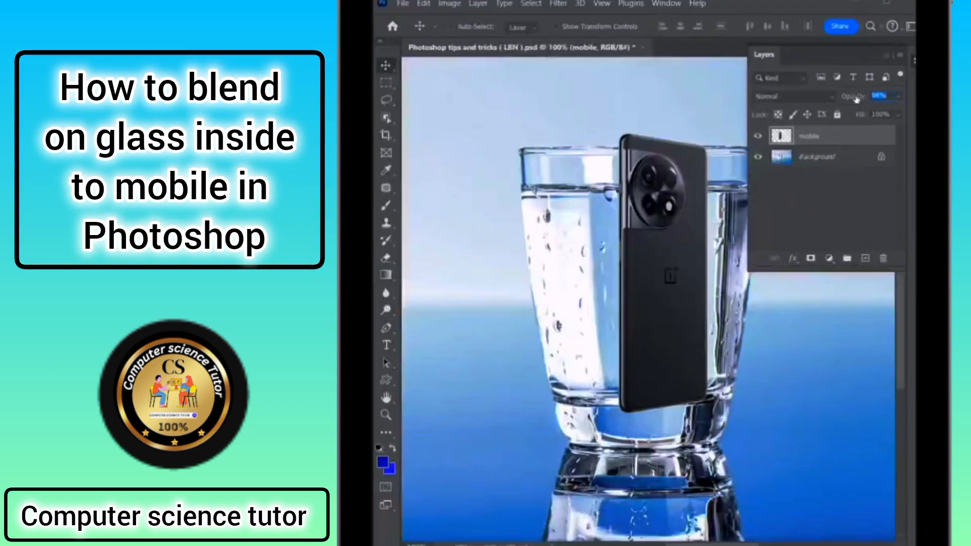
- Adjust the mobile layer's opacity and hide the layer so the glass is unobstructed
mouse_move(862, 99)
left_mouse_down()
mouse_move(851, 105)
mouse_move(856, 97)
left_mouse_up()
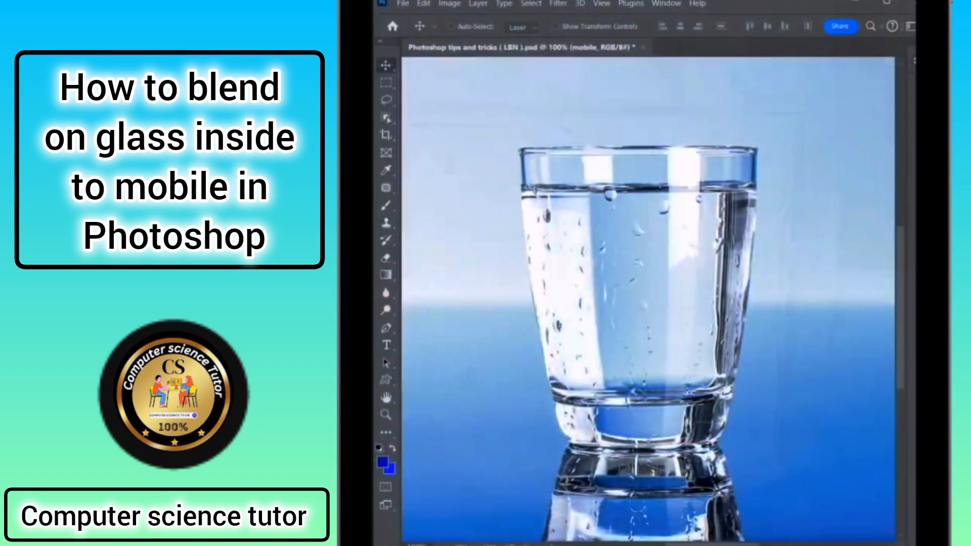
key("F7")
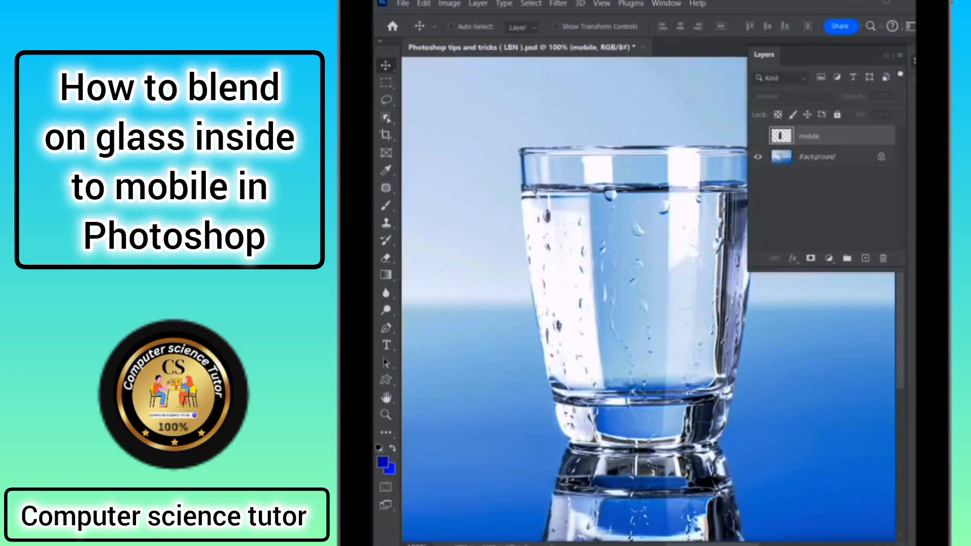
- Select the water glass and its reflection on the Background layer with the Object Selection tool
left_click(829, 156)
left_click(386, 117)
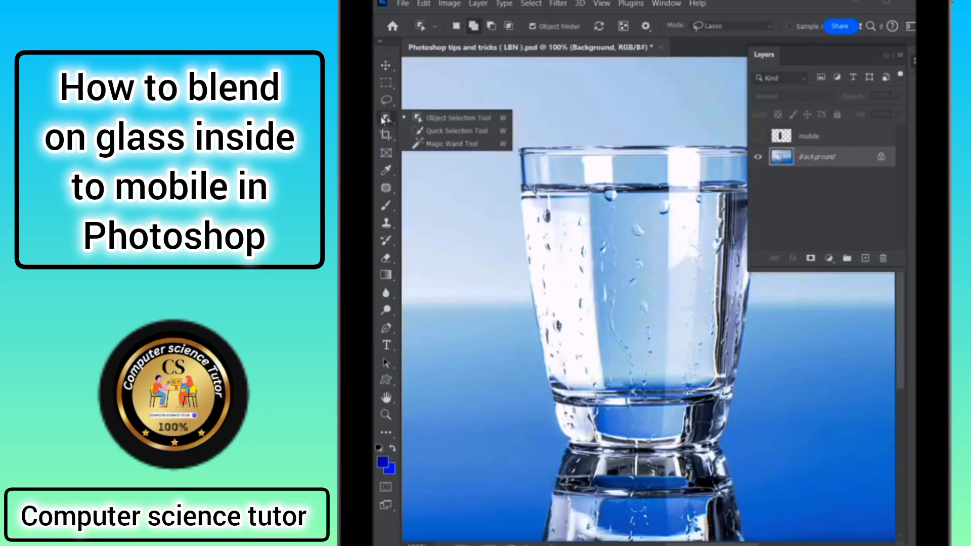
left_click(439, 118)
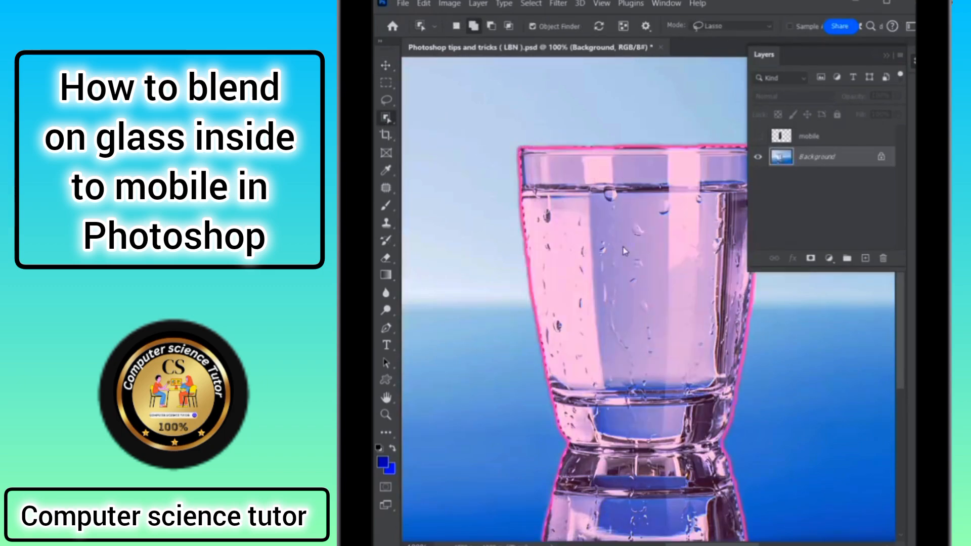
left_click(702, 328)
key("v")
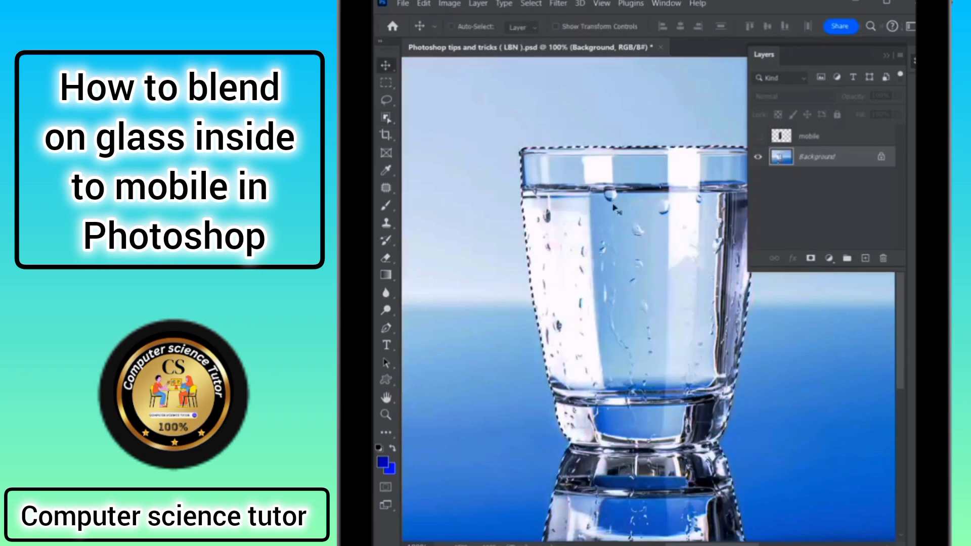
- Copy the selected glass to a new layer and name that layer glass
key("ctrl+j")
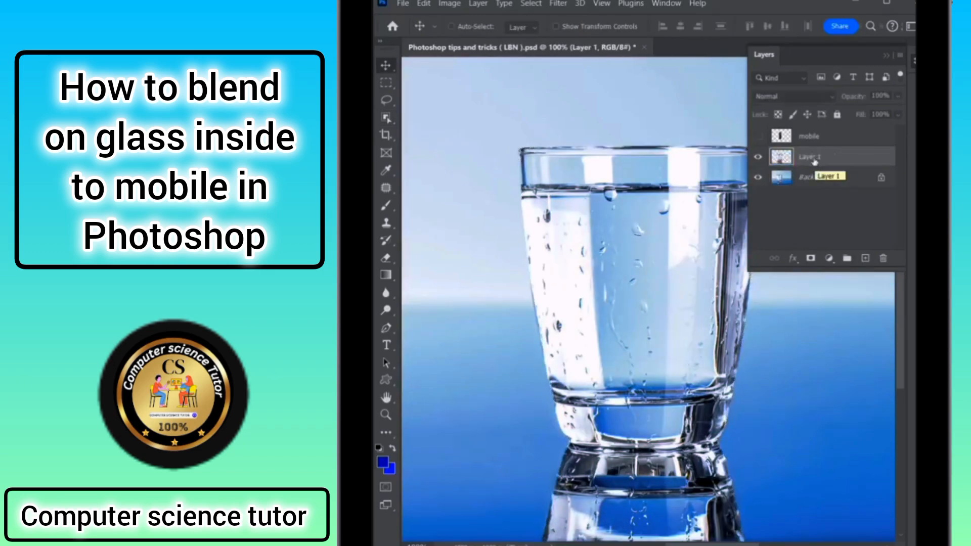
double_click(815, 161)
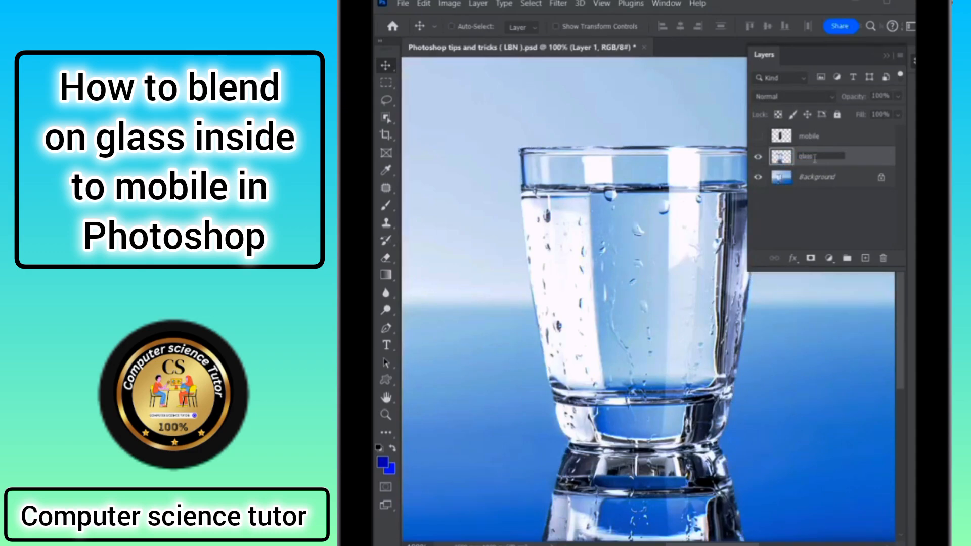
left_click(867, 161)
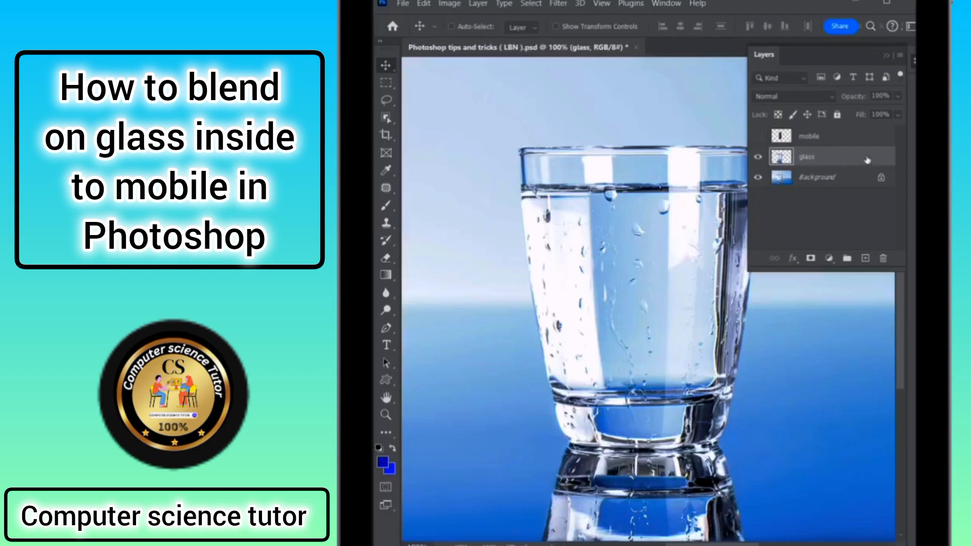
- Load the glass layer's pixels as a selection and hide the glass layer
right_click(790, 160)
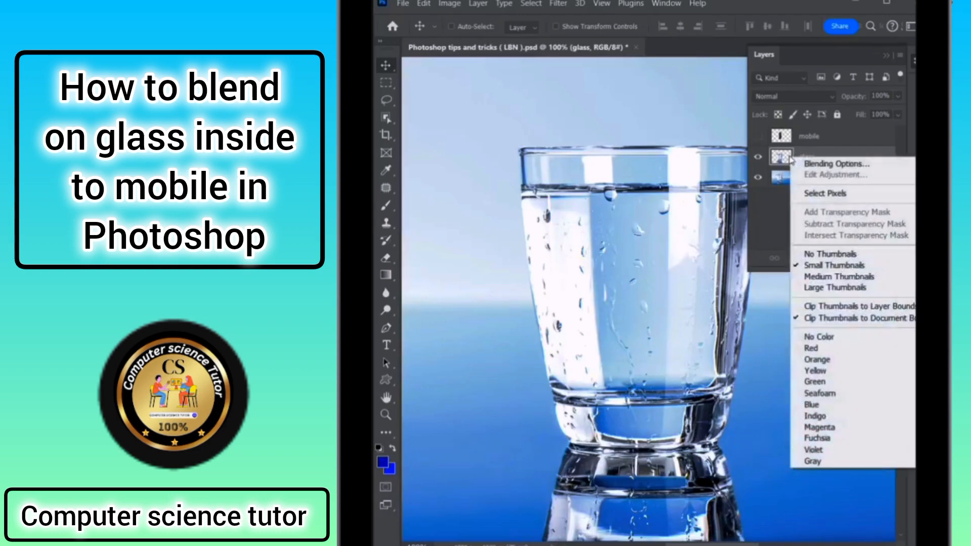
left_click(826, 194)
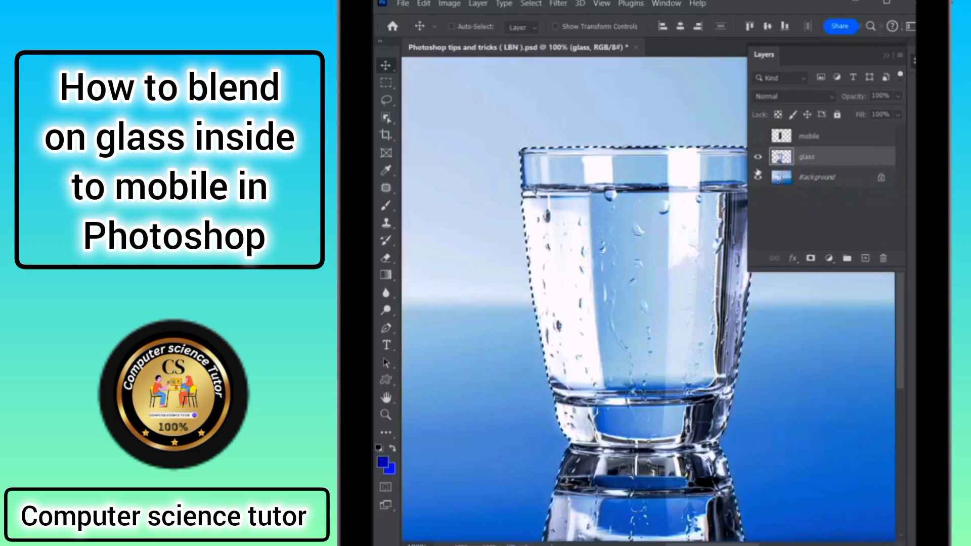
left_click(758, 158)
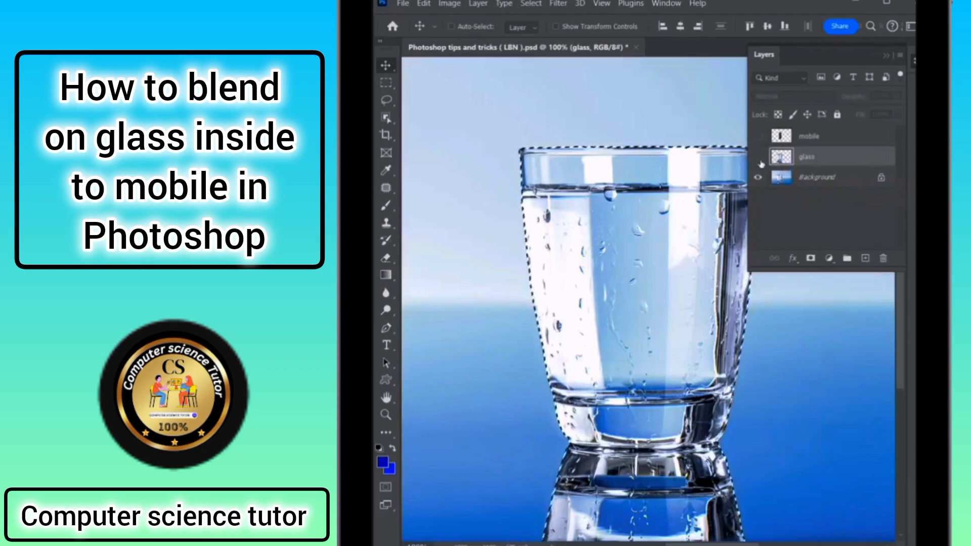
- Make the Background layer active and expand the glass-shaped selection by 3 pixels
left_click(822, 182)
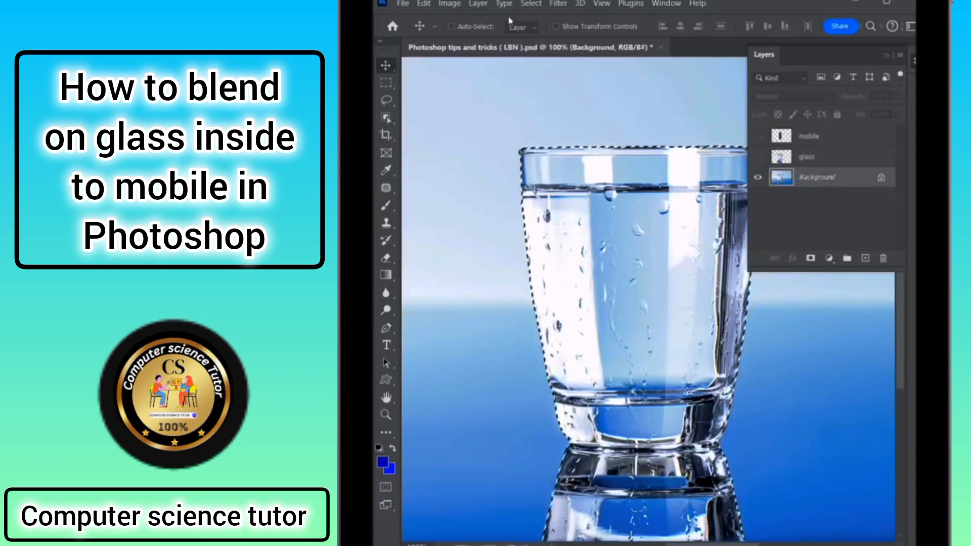
left_click(537, 4)
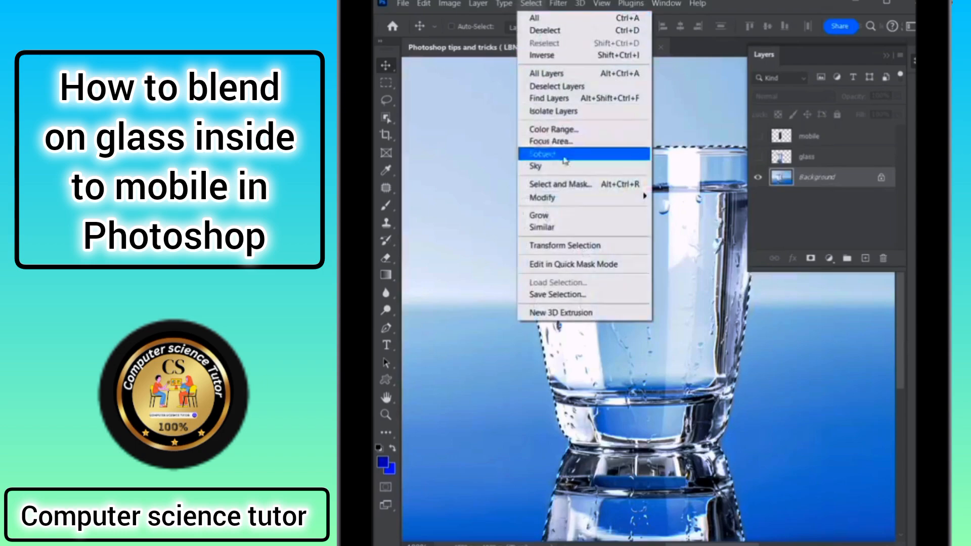
mouse_move(565, 197)
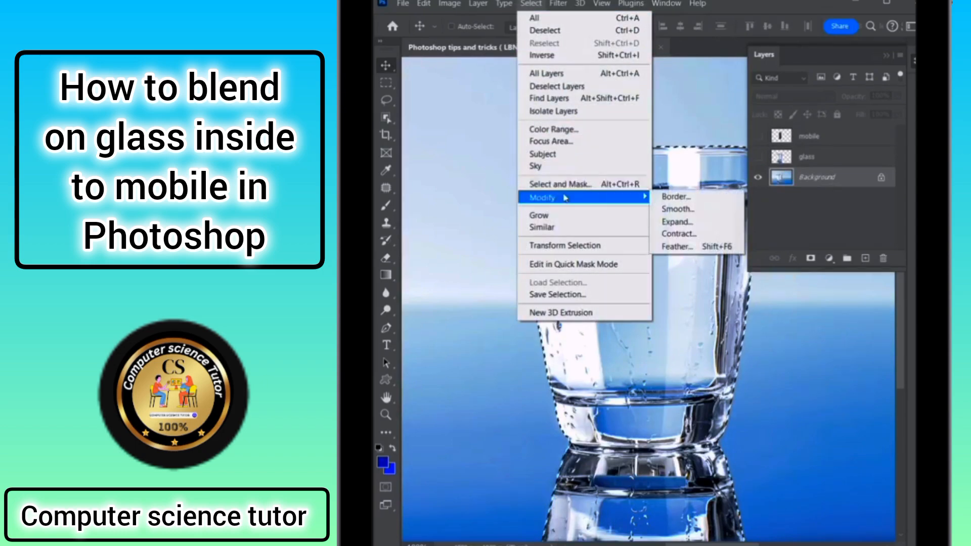
left_click(677, 222)
left_click(589, 158)
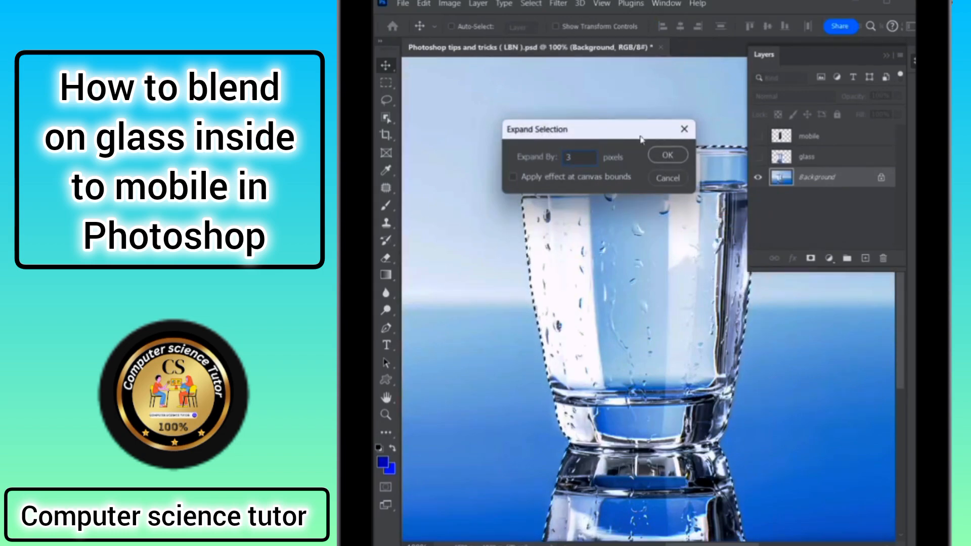
left_click(668, 156)
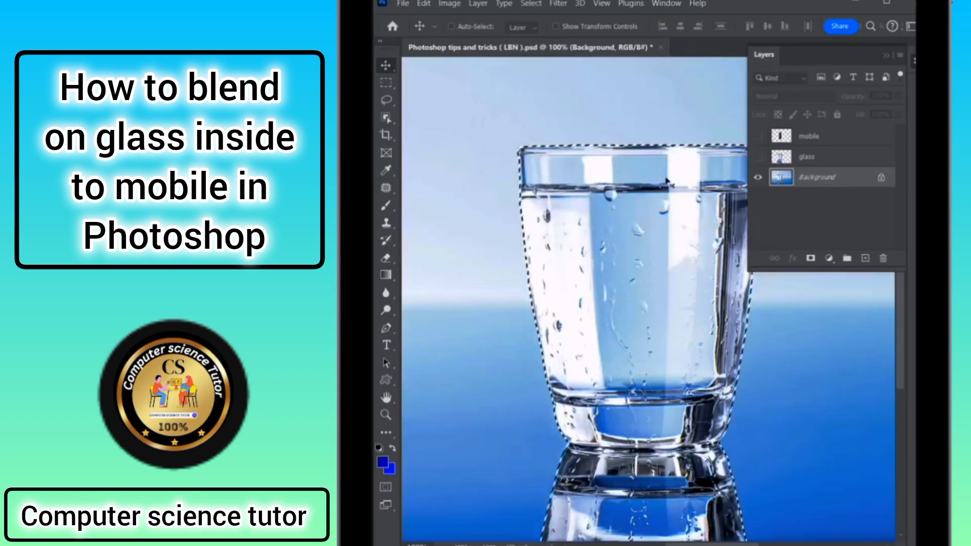
- Remove the glass from the Background layer with a Content-Aware fill at 100% opacity in Normal mode, and deselect
left_click(424, 4)
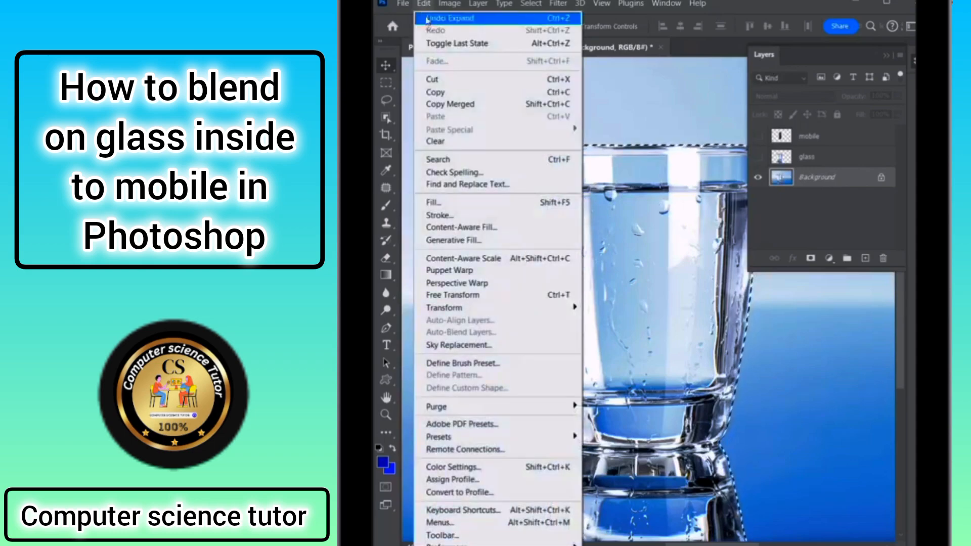
left_click(448, 204)
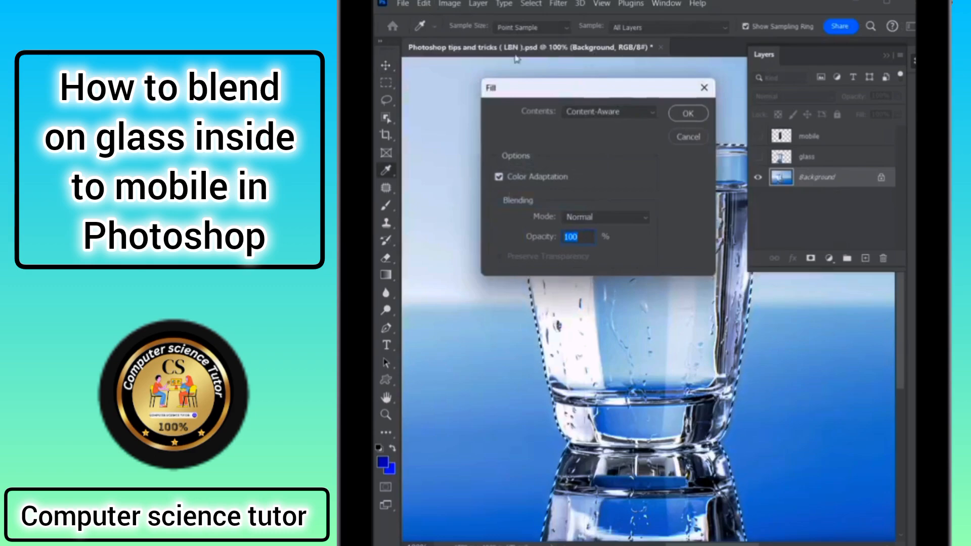
left_click(594, 111)
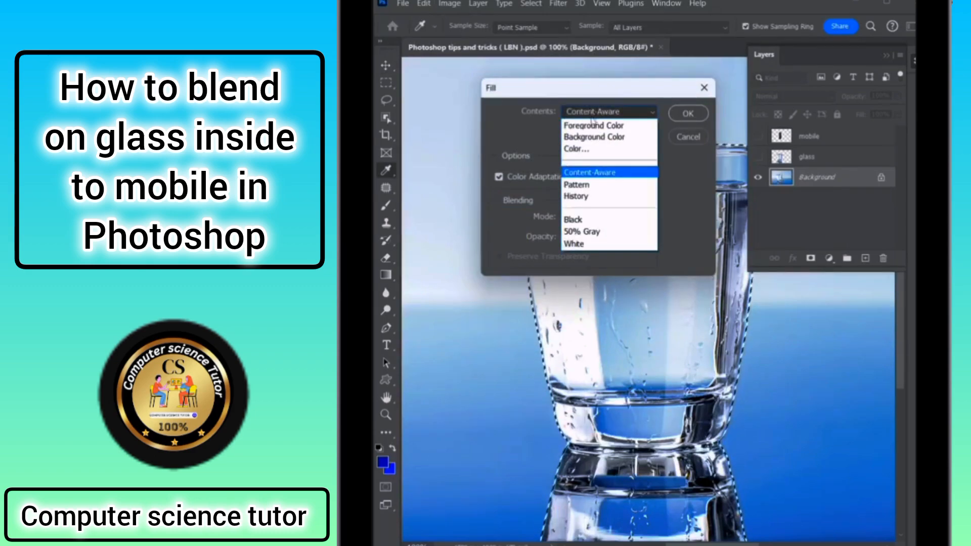
left_click(593, 174)
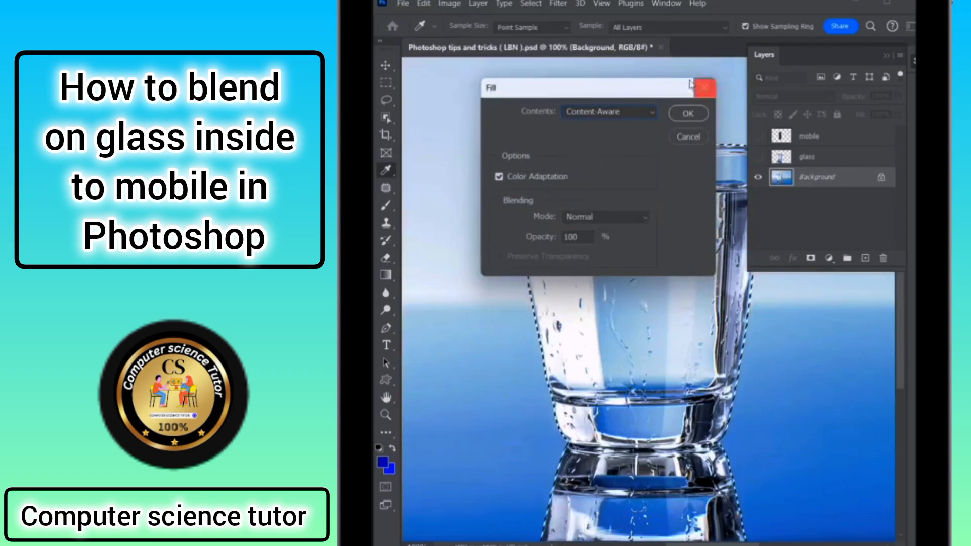
left_click(689, 114)
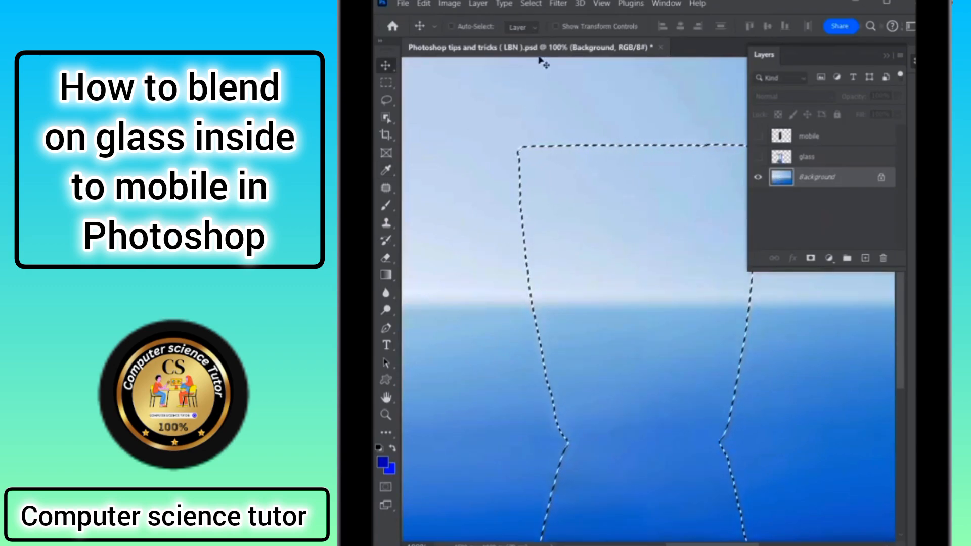
left_click(531, 4)
left_click(538, 31)
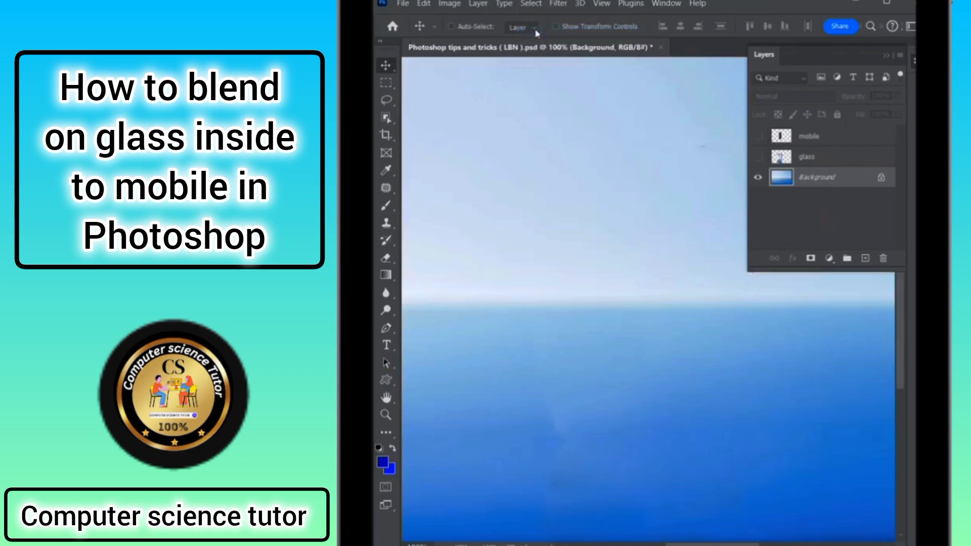
- Show the glass and mobile layers, and move the phone up and left so it stands inside the glass above its thick base
left_click(758, 157)
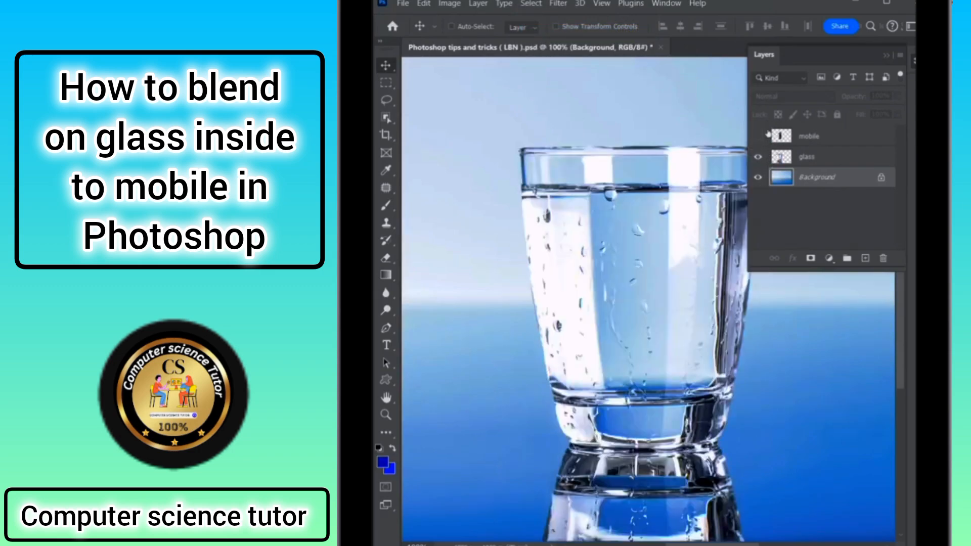
left_click(757, 137)
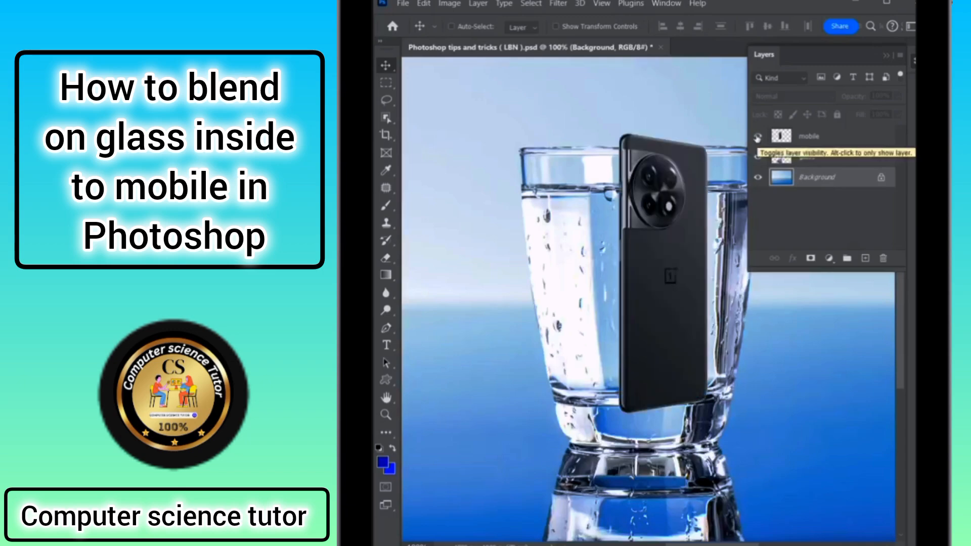
left_click(812, 137)
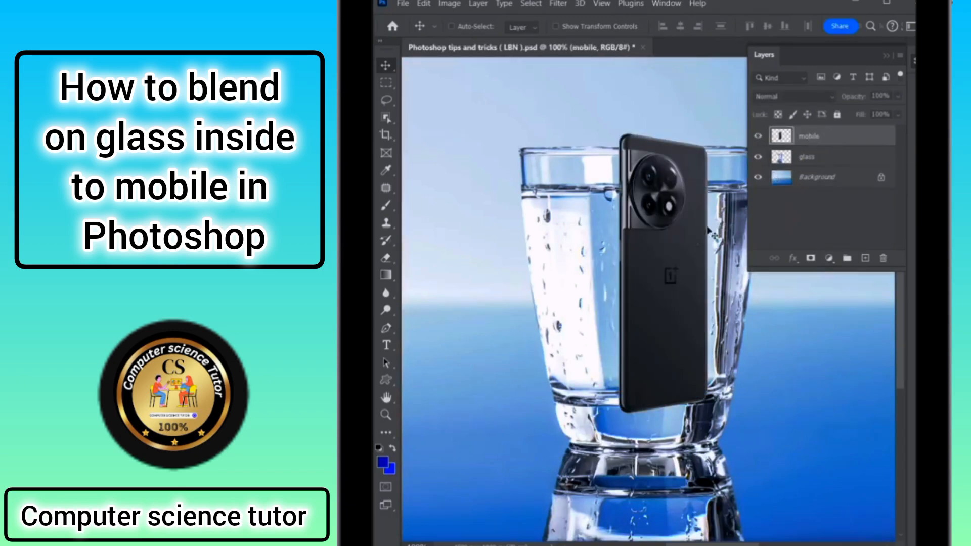
left_click_drag(670, 248, 656, 222)
key("Down")
key("Down")
key("Down")
key("Down")
key("Down")
key("Down")
key("Down")
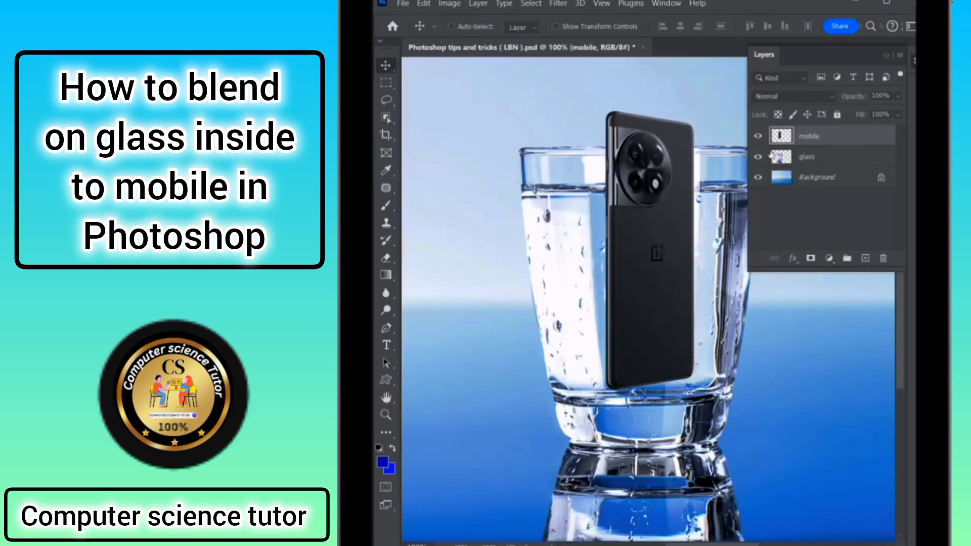
- Load the glass layer's outline as a selection and make the mobile layer active
left_click(813, 158)
right_click(782, 159)
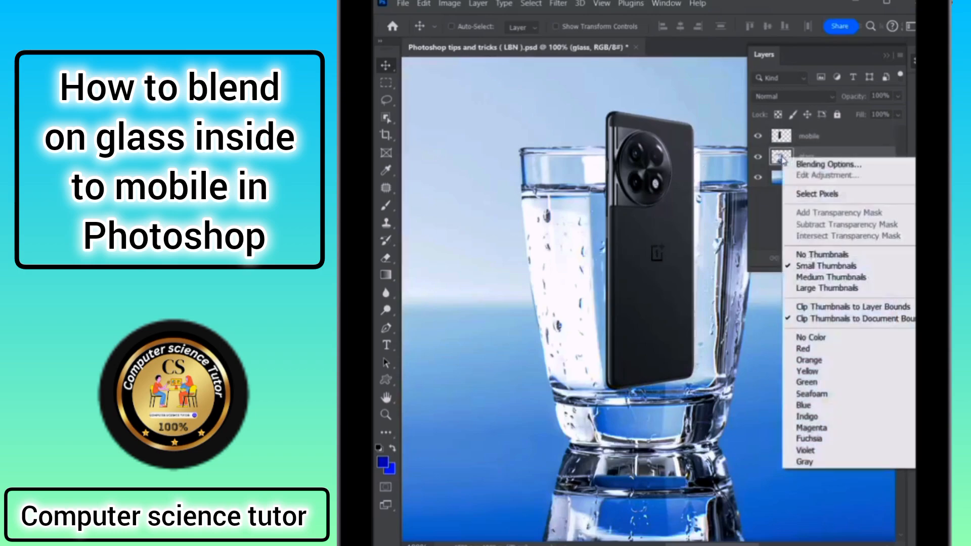
left_click(802, 193)
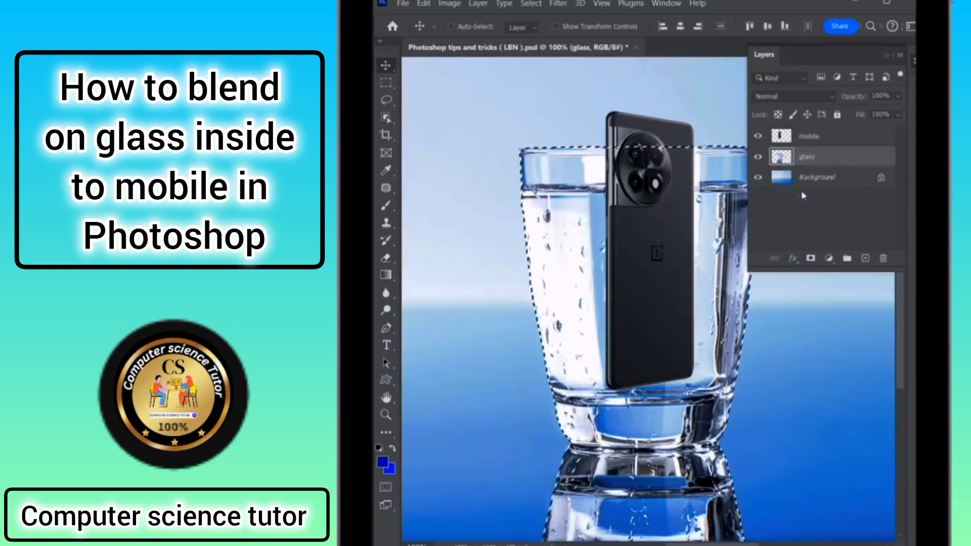
left_click(842, 135)
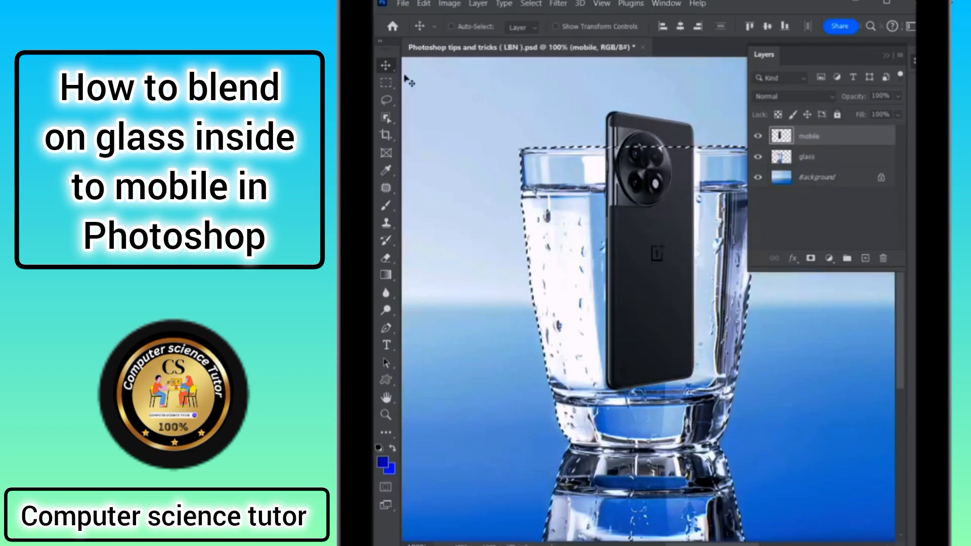
- Cut the part of the phone inside the glass selection to its own layer, and check it by toggling the two phone layers
left_click(387, 83)
left_click(455, 84)
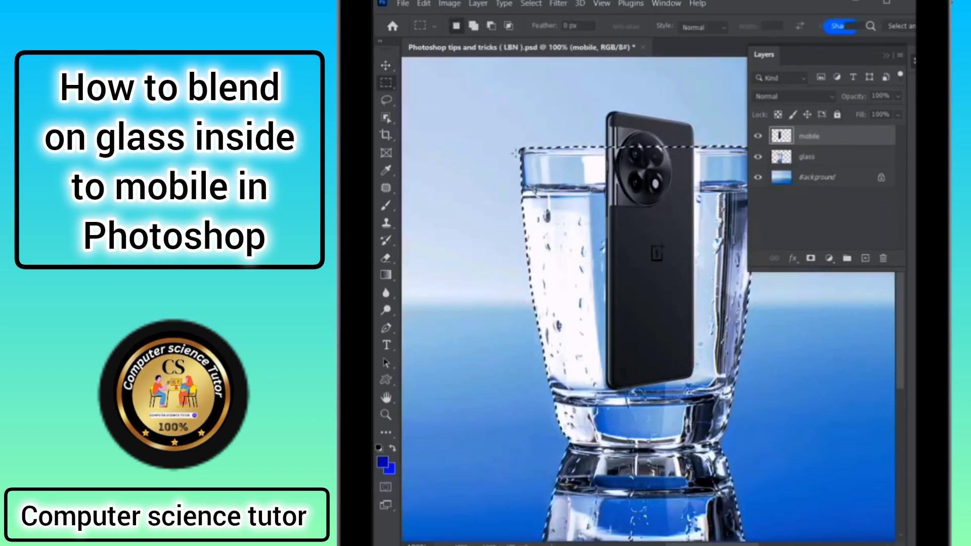
right_click(647, 247)
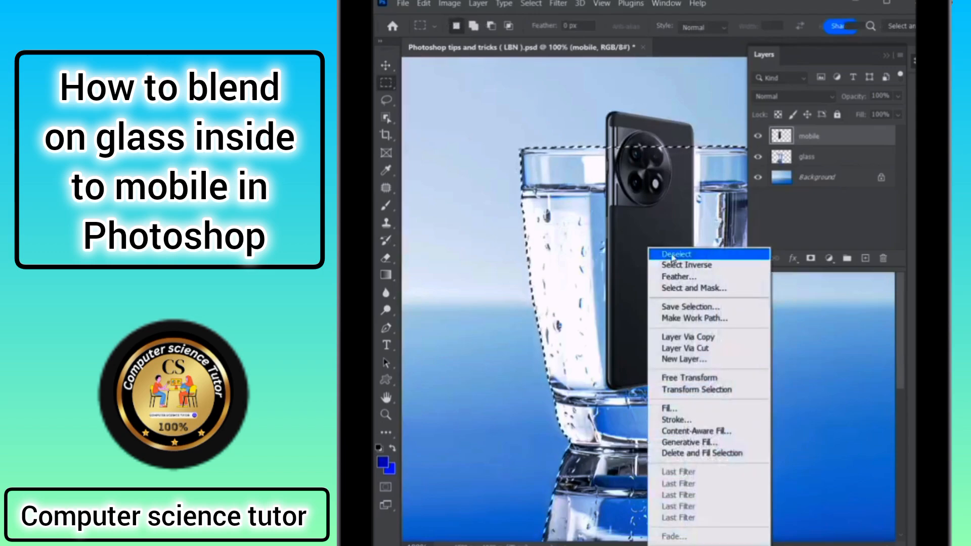
left_click(677, 347)
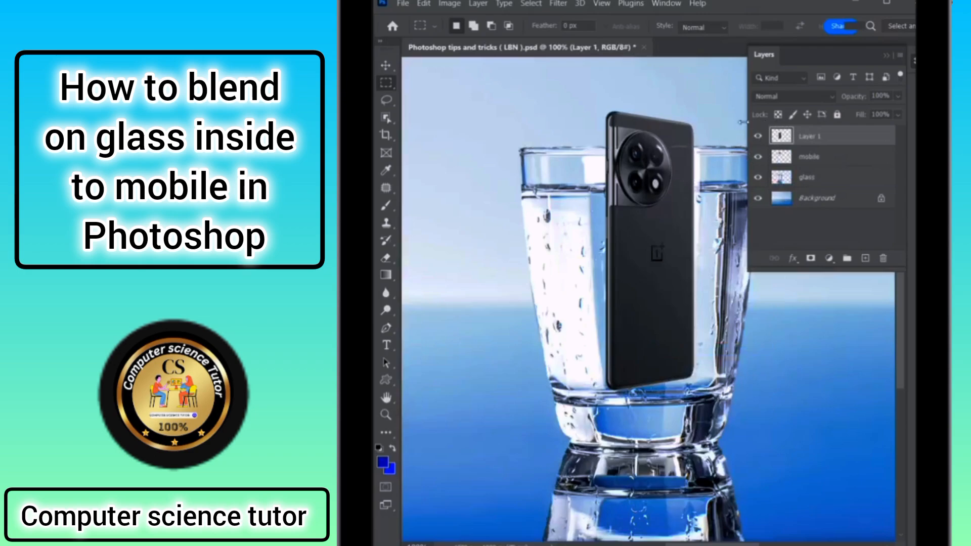
left_click(756, 137)
left_click(757, 137)
left_click(758, 156)
left_click(758, 157)
- In Layer 1's Blending Options, split the Underlying Layer white slider to 111 / 255 so the glass shows through the phone
right_click(809, 141)
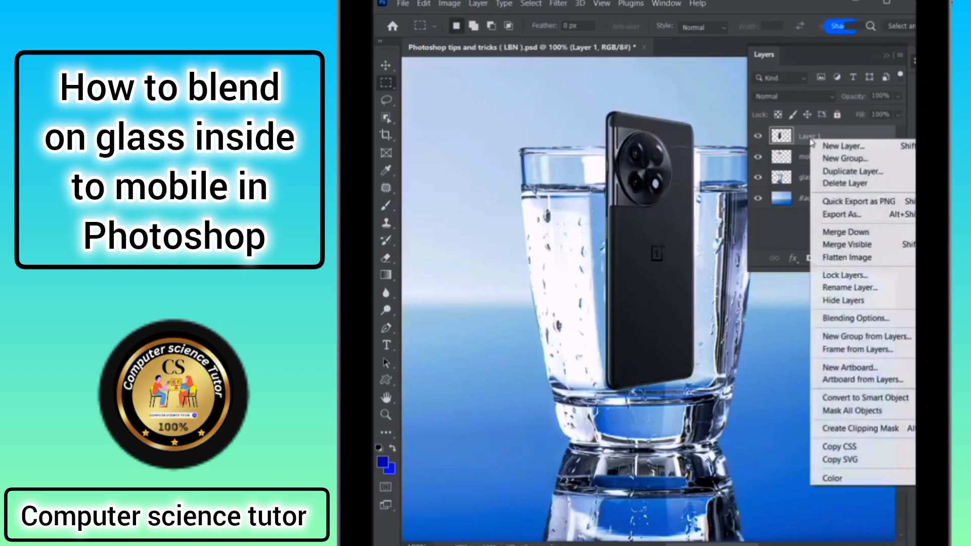
left_click(880, 320)
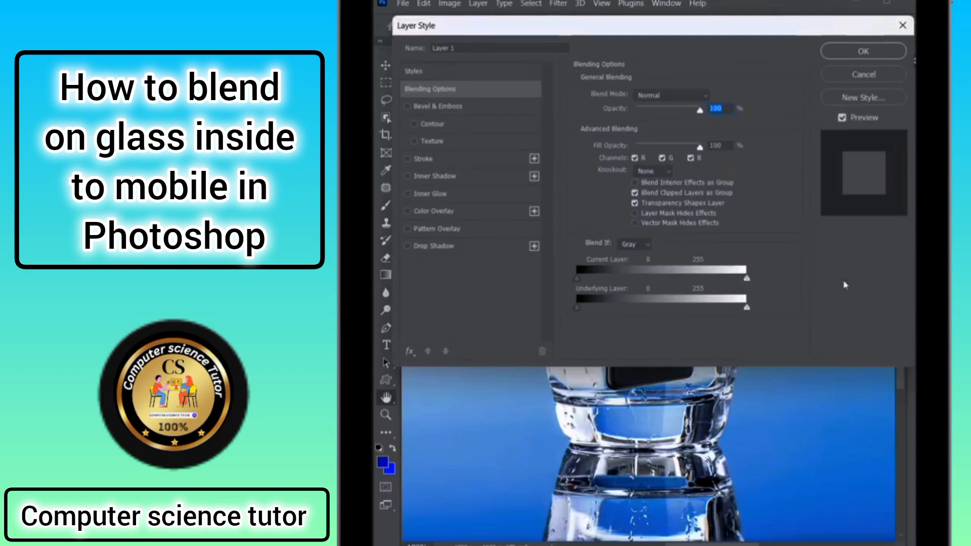
left_click_drag(729, 39, 734, 254)
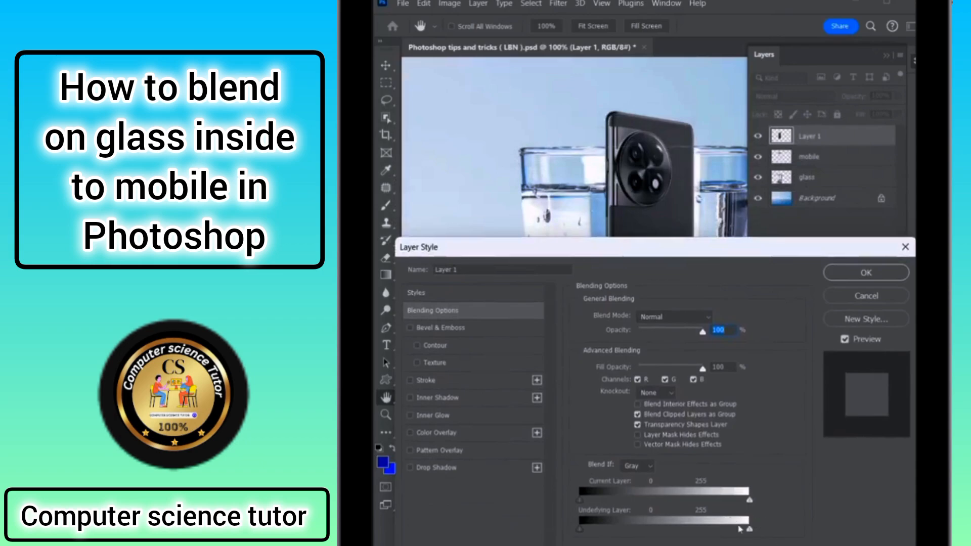
key("alt")
left_click_drag(749, 531, 653, 533)
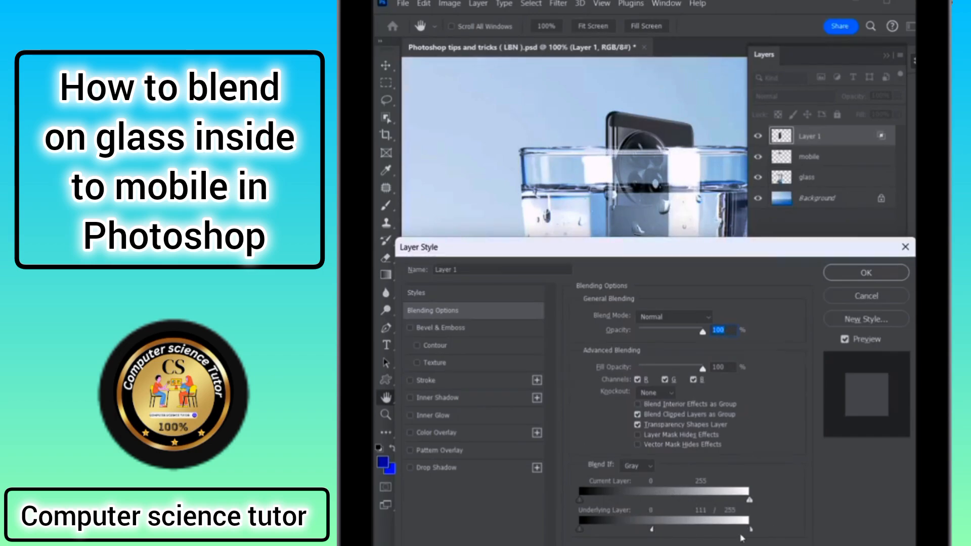
left_click(865, 275)
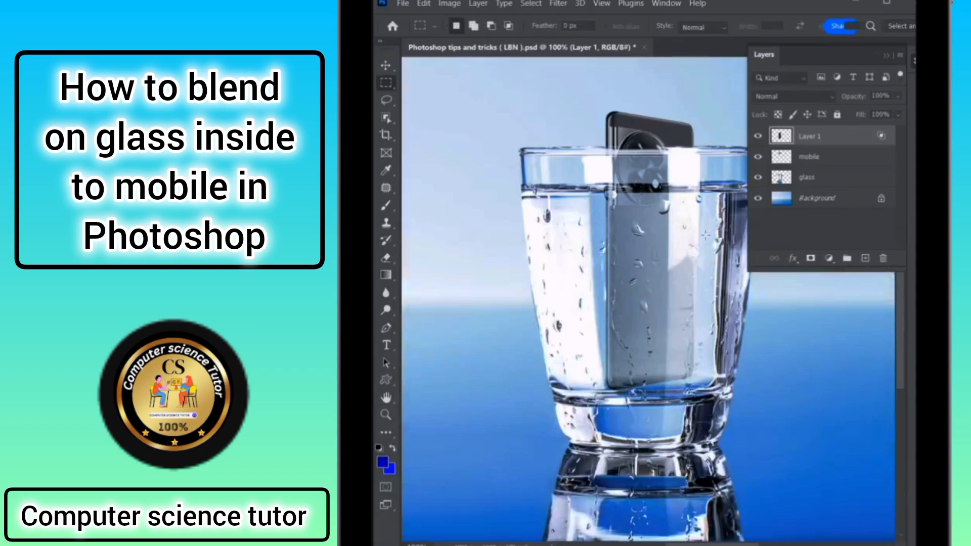
- Duplicate Layer 1, flip the copy vertically and move it straight down into the glass's reflection
left_click_drag(842, 147, 867, 261)
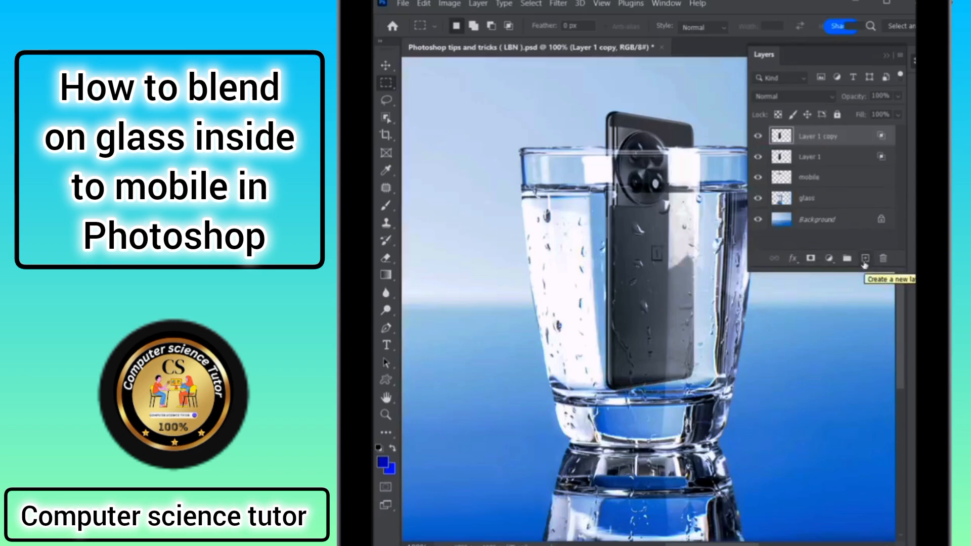
key("ctrl+t")
right_click(661, 280)
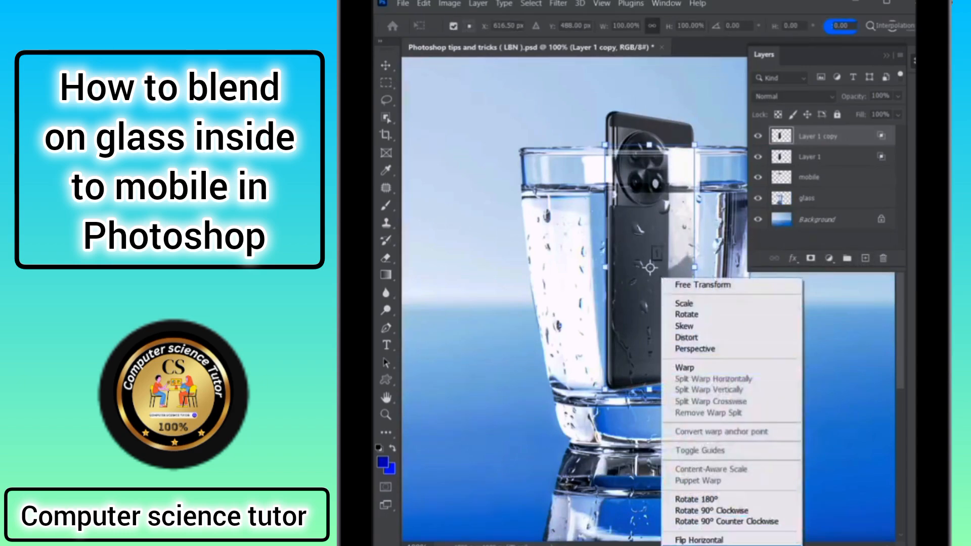
left_click(698, 545)
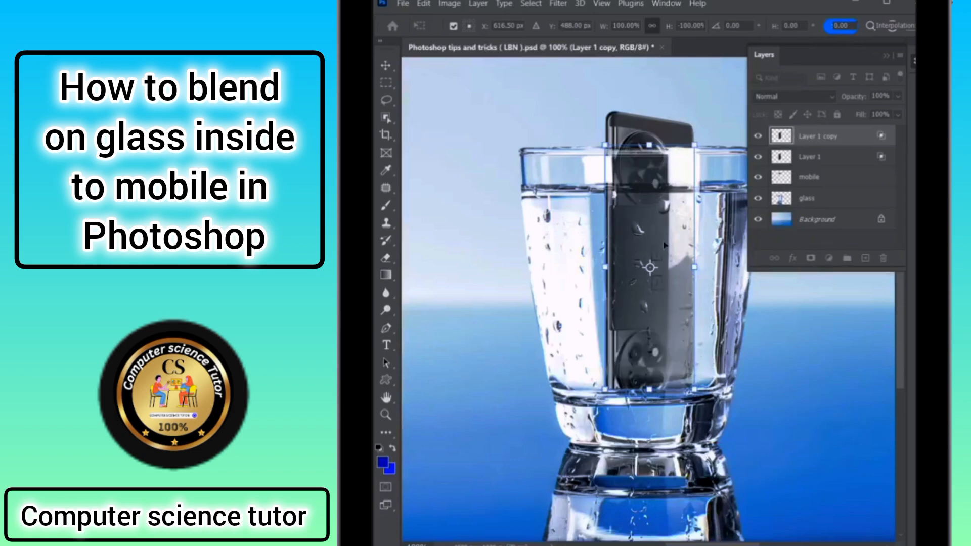
left_click_drag(661, 158, 658, 512)
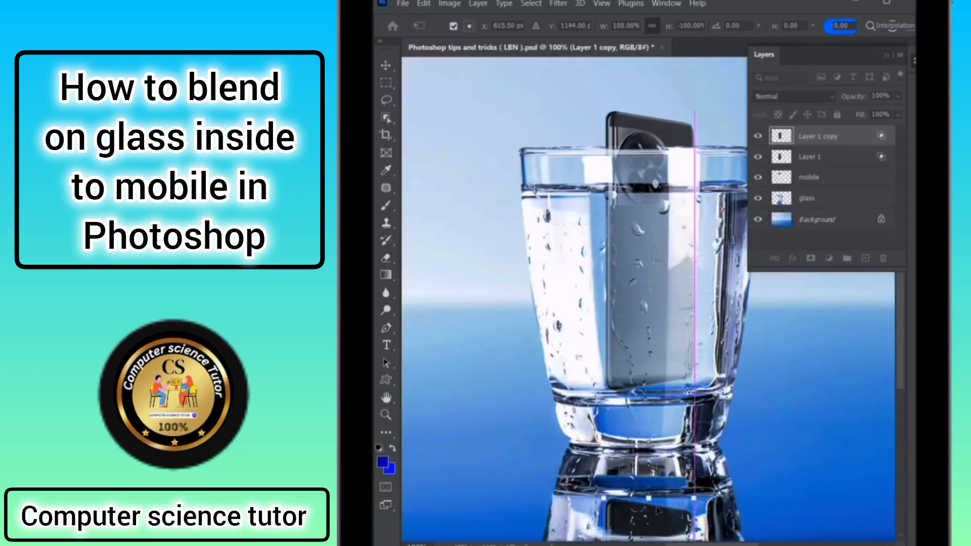
key("m")
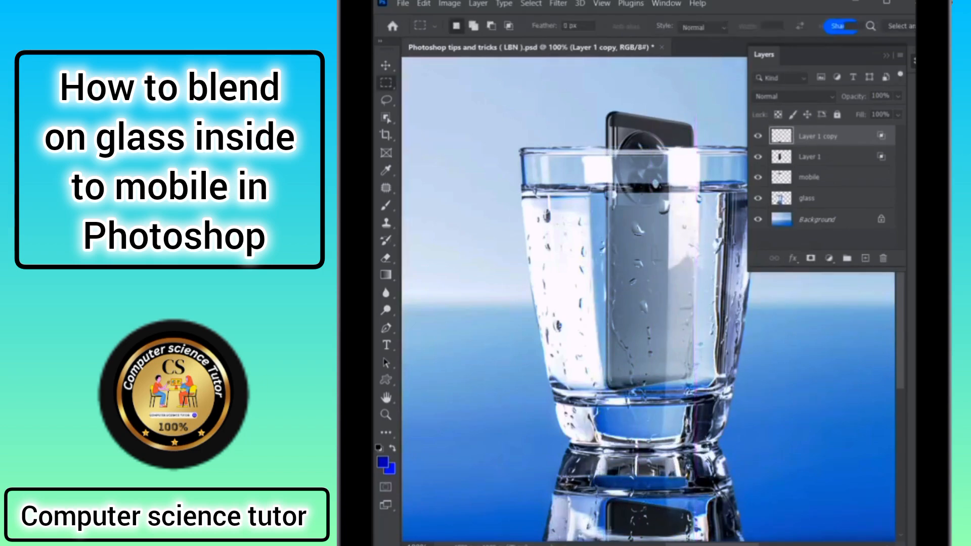
- Set Layer 1 copy's Underlying Layer white slider to 0 / 160 in Blending Options and its layer opacity to 80%
right_click(822, 138)
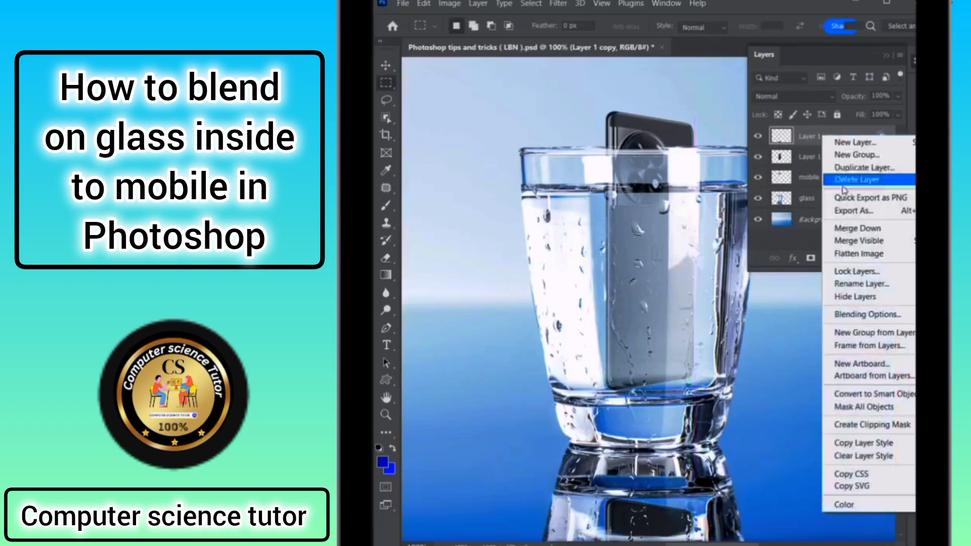
left_click(844, 314)
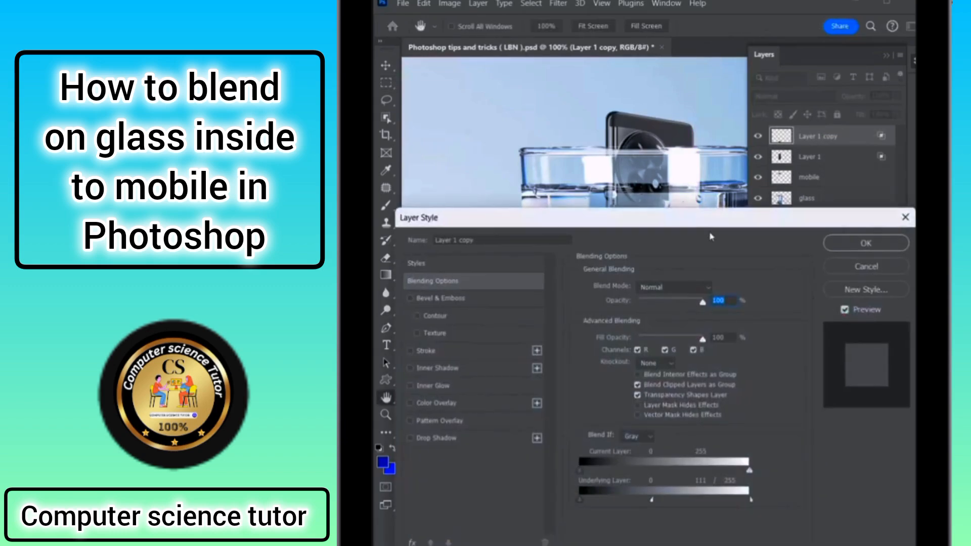
left_click_drag(693, 219, 694, 91)
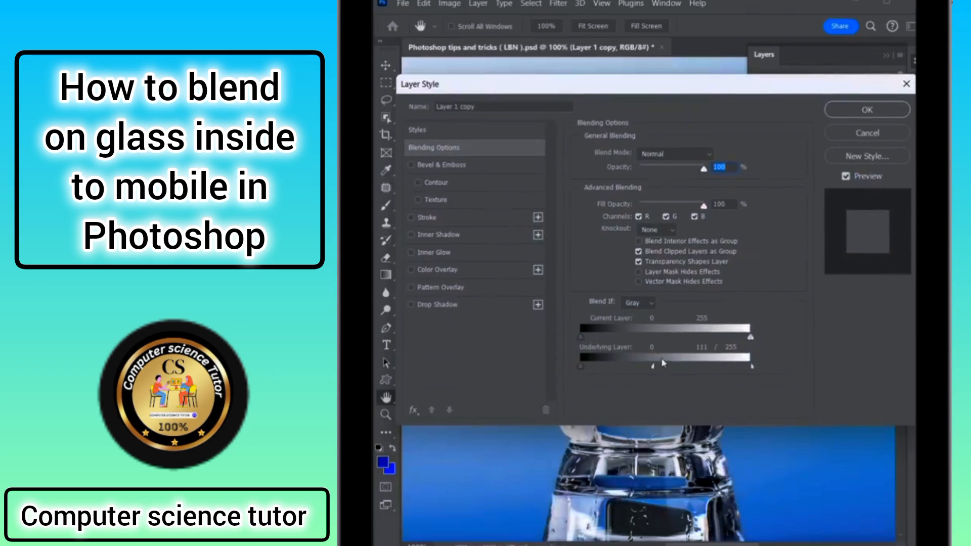
left_click_drag(651, 366, 606, 368)
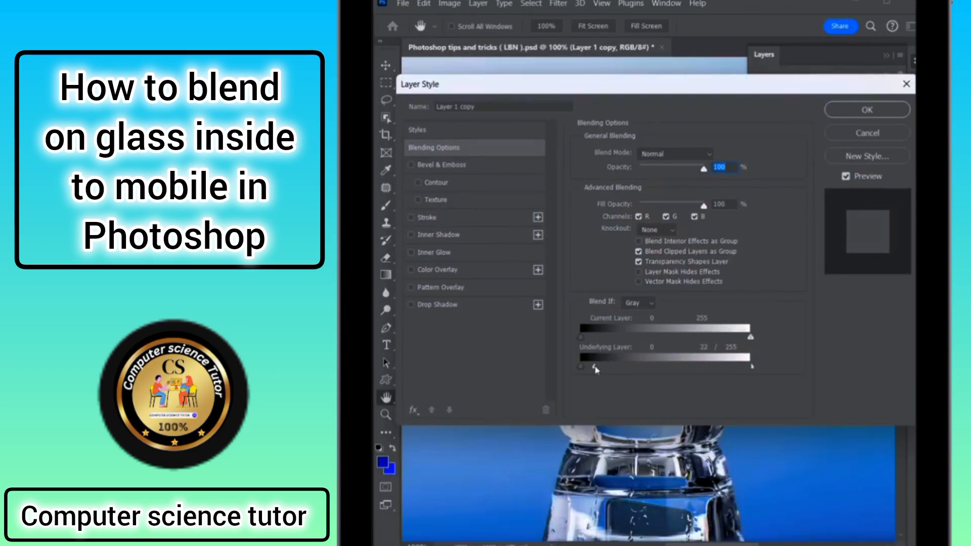
left_click_drag(749, 370, 692, 377)
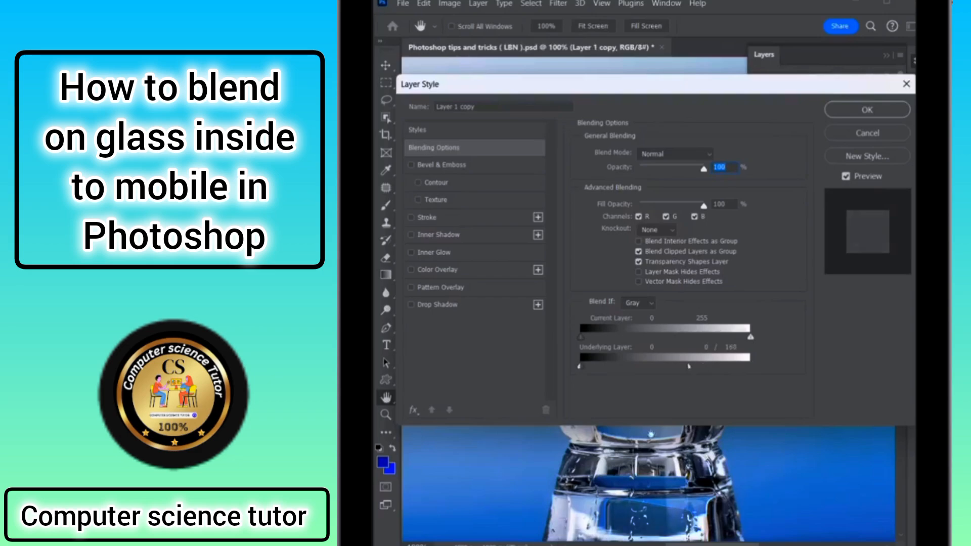
left_click_drag(742, 93, 662, 92)
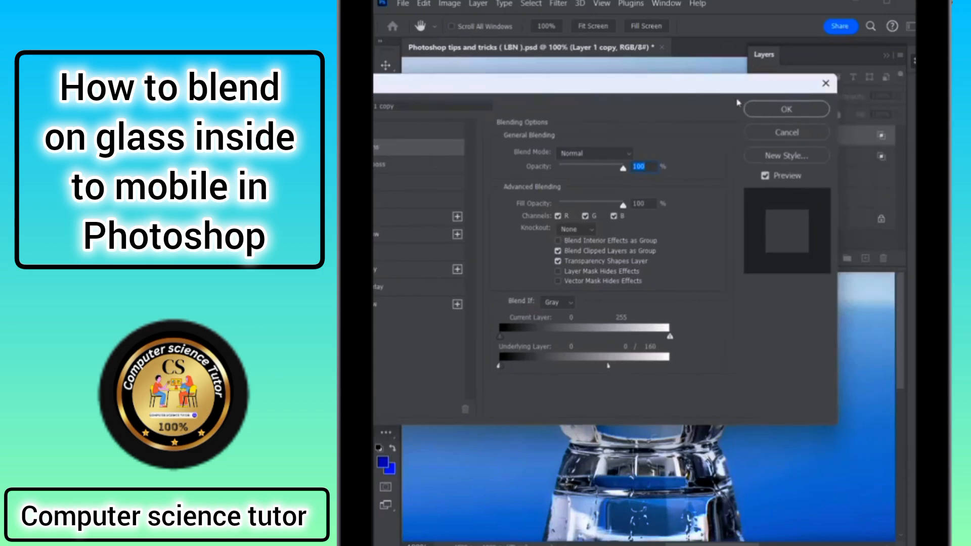
left_click(790, 109)
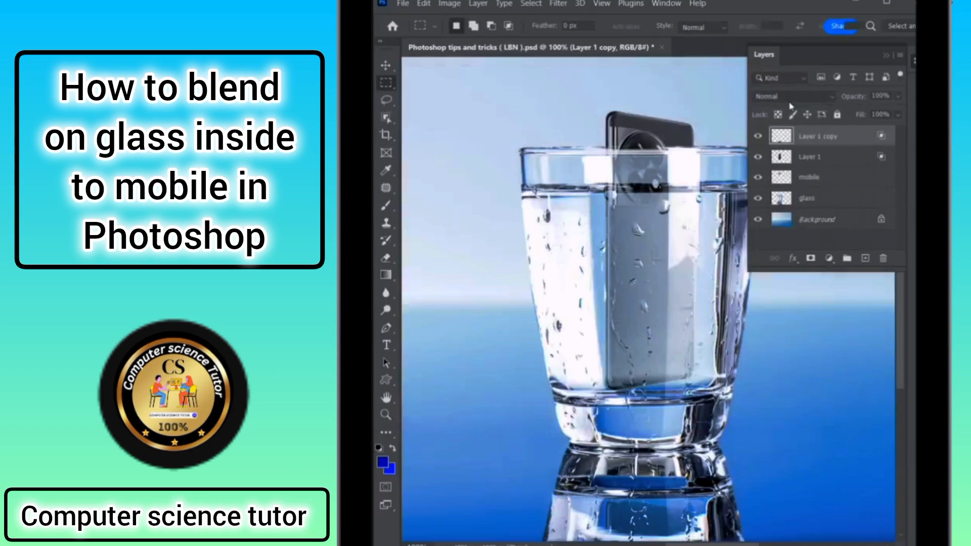
left_click(890, 95)
type("80")
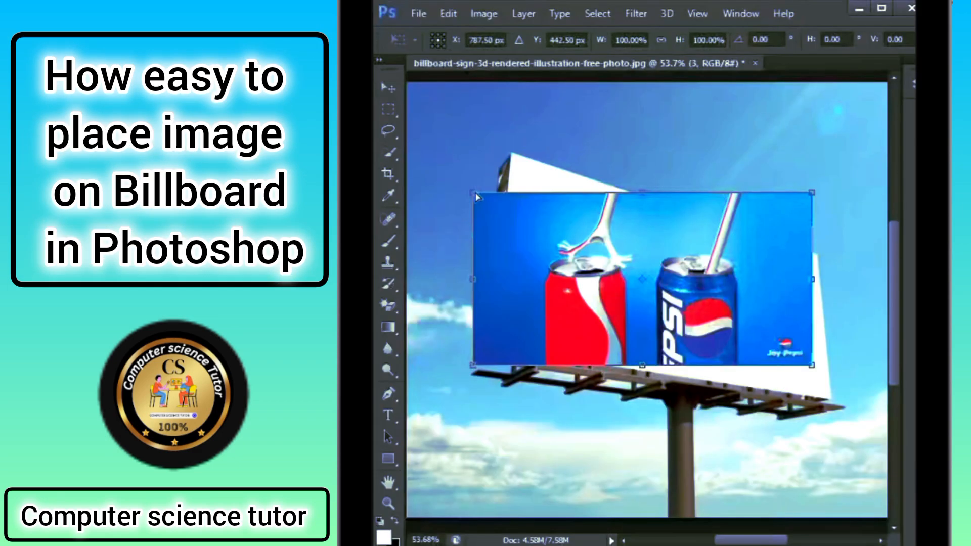
- In the billboard document, distort the Pepsi image so its four corners meet the corners of the white board
left_click_drag(474, 196, 515, 140)
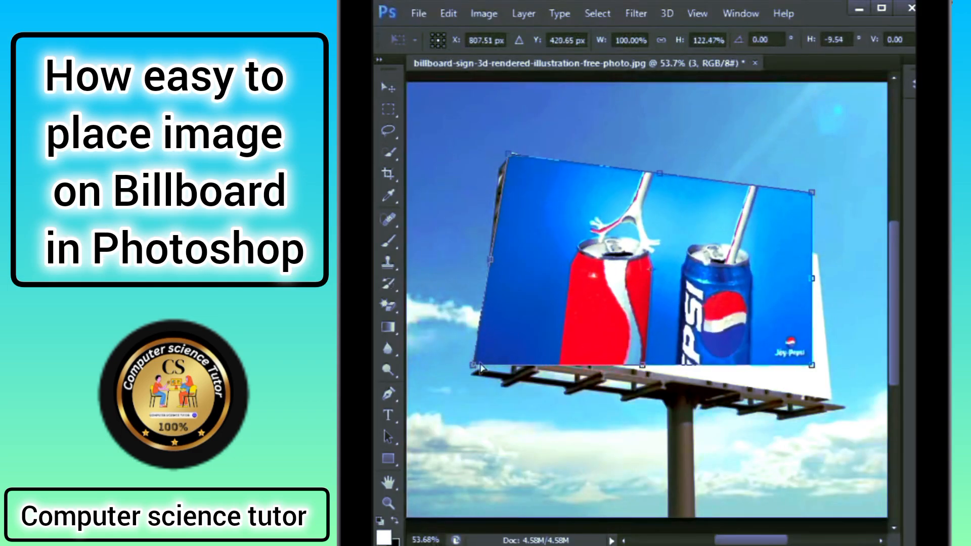
left_click_drag(473, 366, 492, 352)
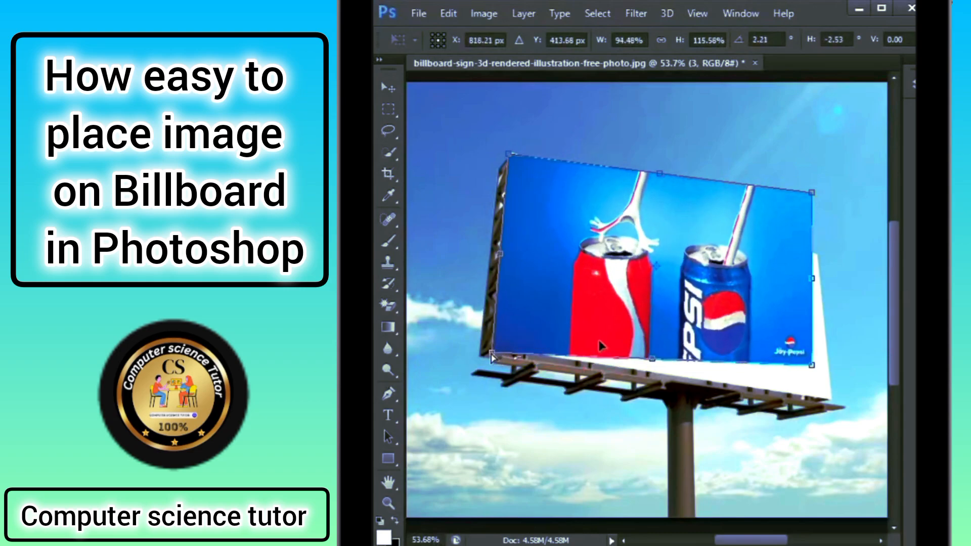
left_click_drag(812, 193, 815, 263)
left_click_drag(810, 365, 825, 392)
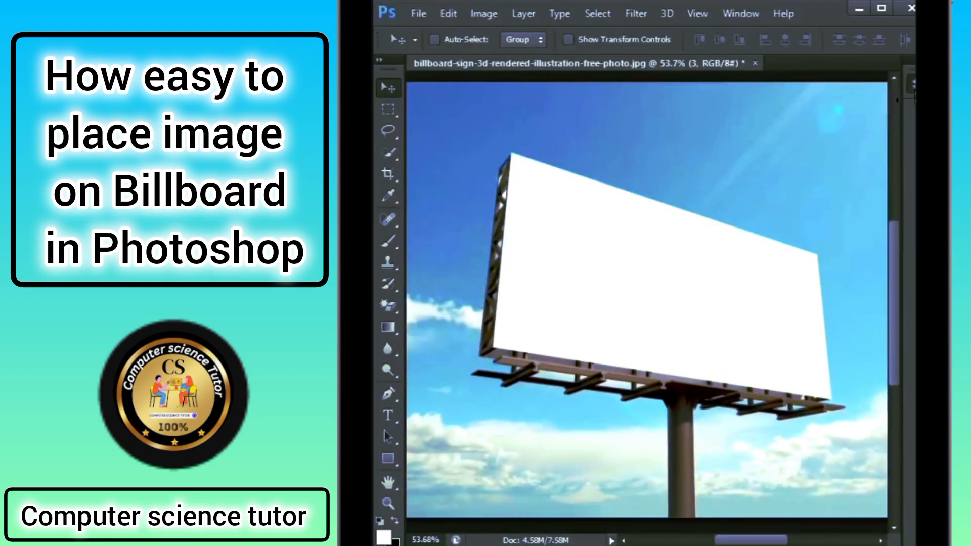
- Show layer 3, load its outline as a selection and copy the Pepsi image
left_click(910, 106)
left_click(729, 162)
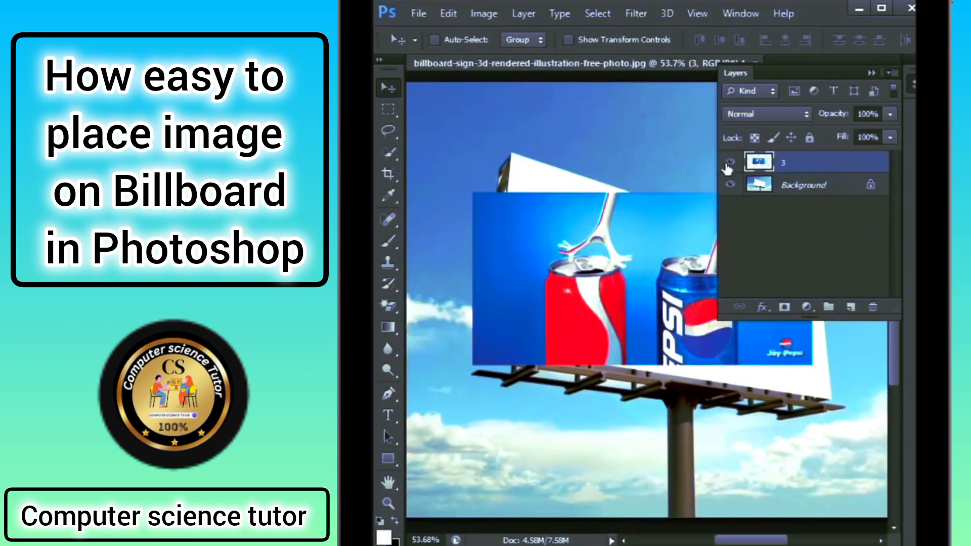
right_click(759, 161)
left_click(774, 216)
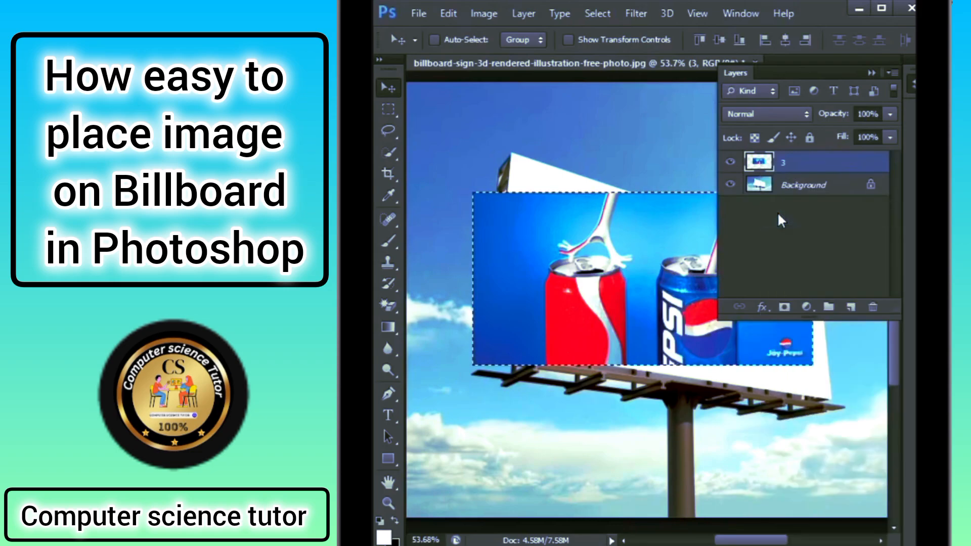
left_click(449, 13)
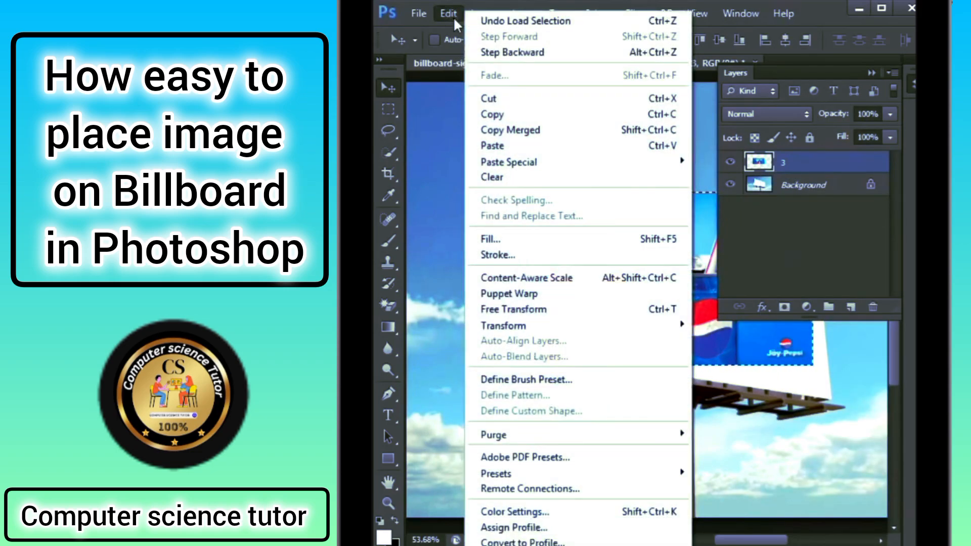
left_click(510, 117)
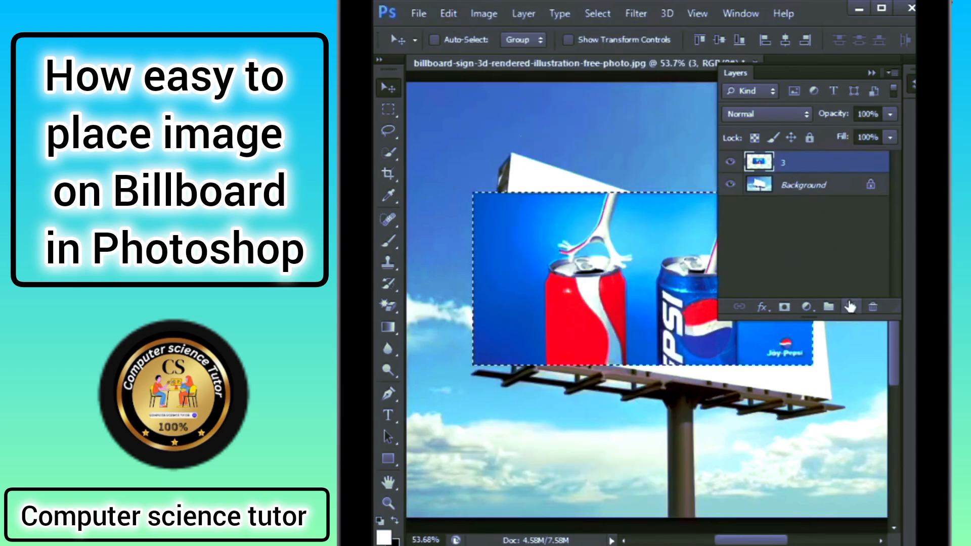
- Add a new empty layer above layer 3, hide layer 3 and deselect
left_click(851, 307)
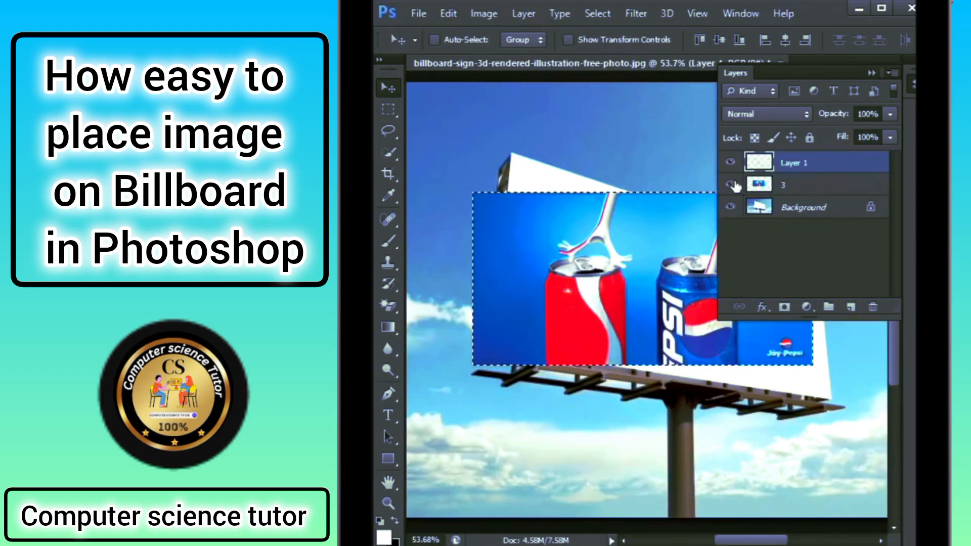
left_click(730, 185)
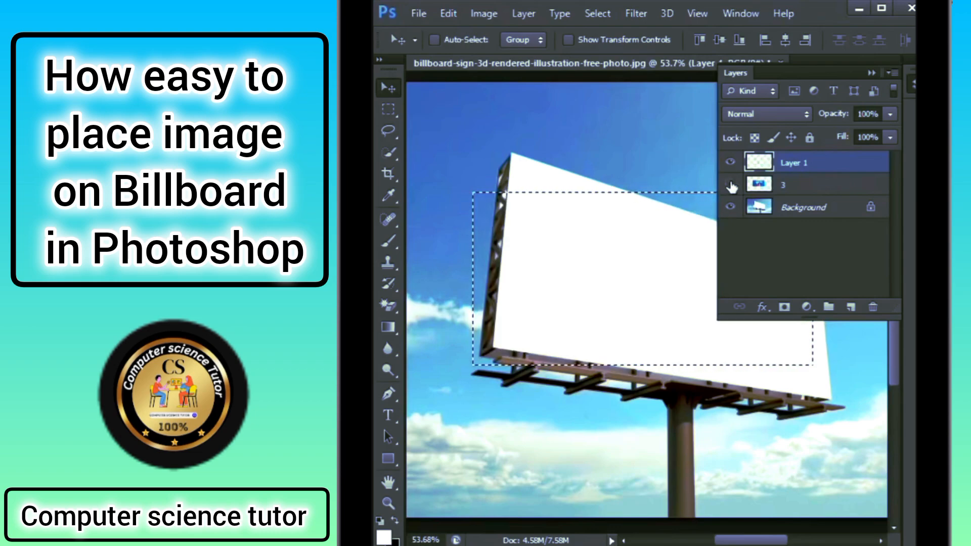
key("ctrl+d")
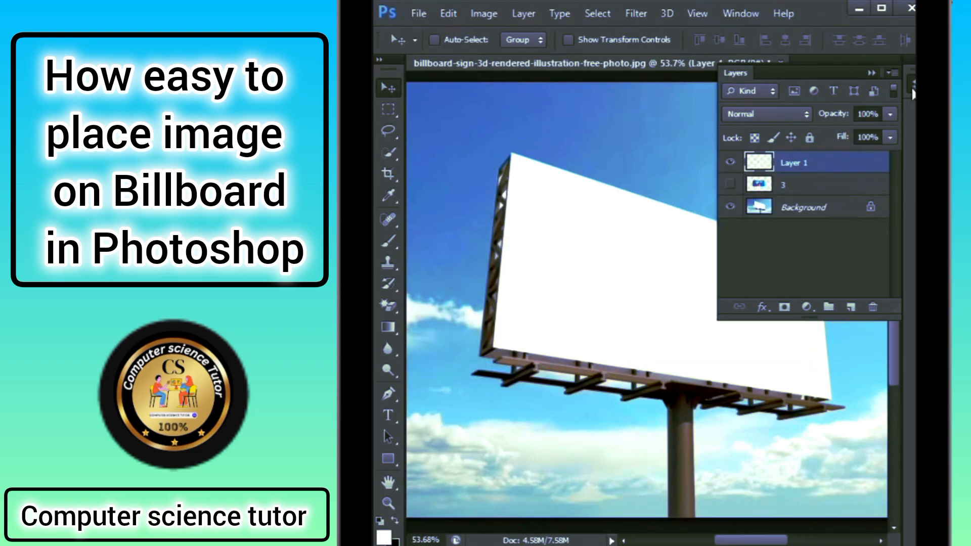
left_click(913, 93)
- Open the Vanishing Point filter on Layer 1 and create a perspective plane matching the four corners of the white board
left_click(636, 13)
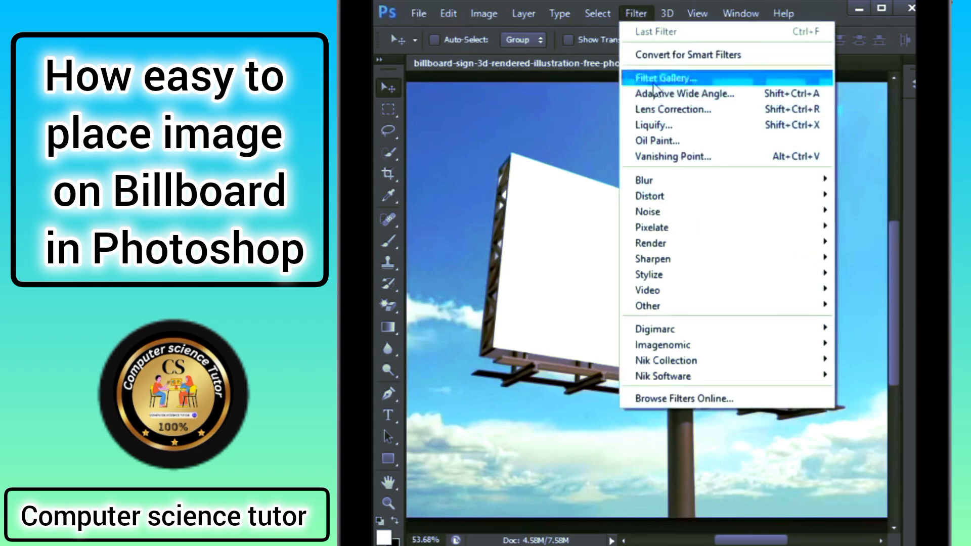
left_click(652, 156)
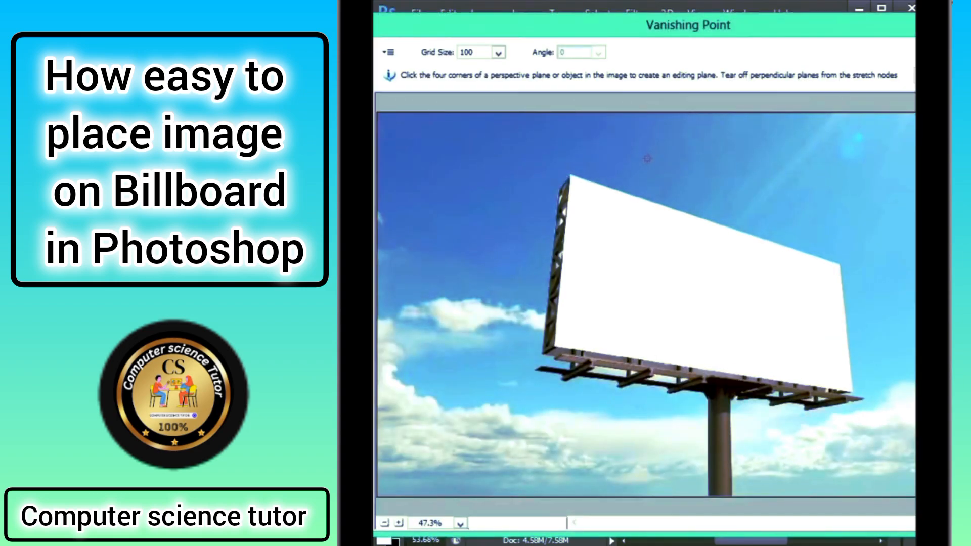
left_click(570, 176)
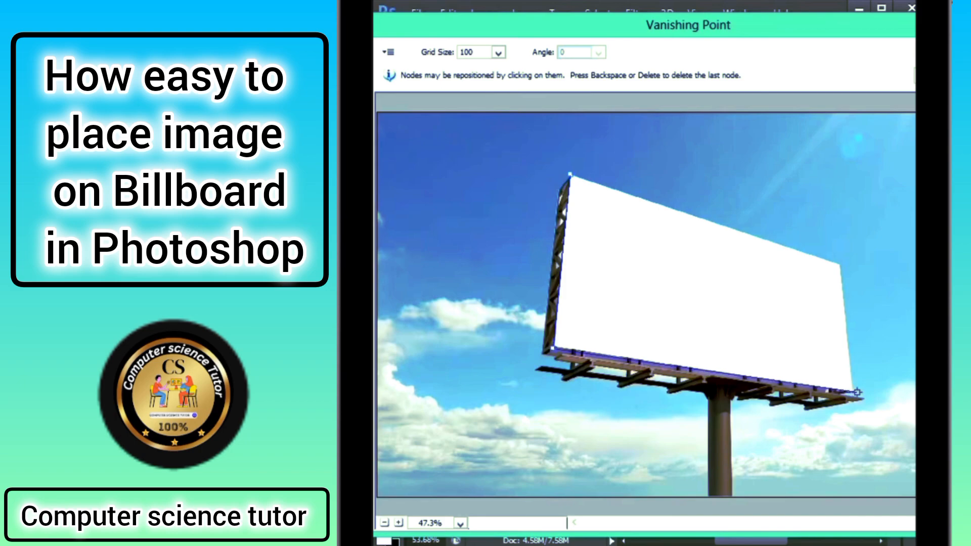
left_click(854, 392)
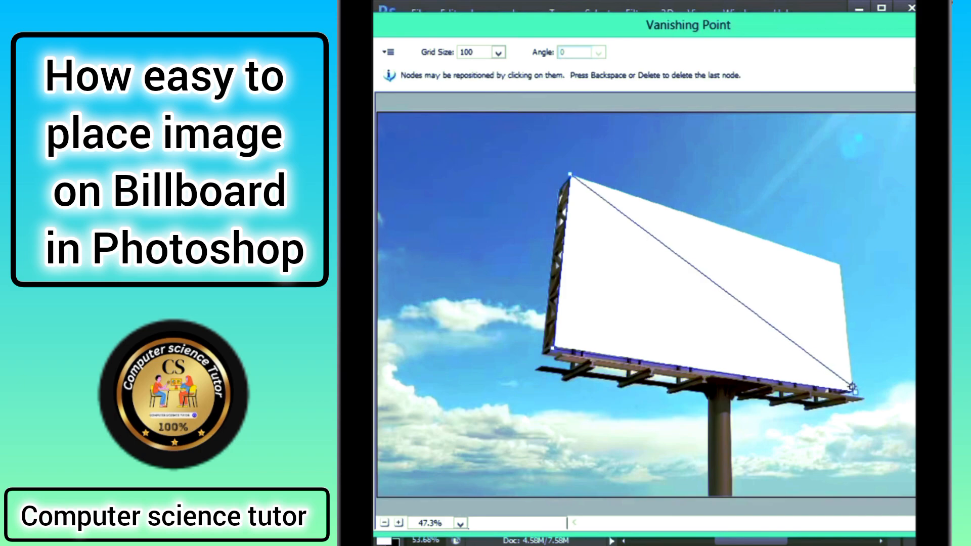
left_click(842, 262)
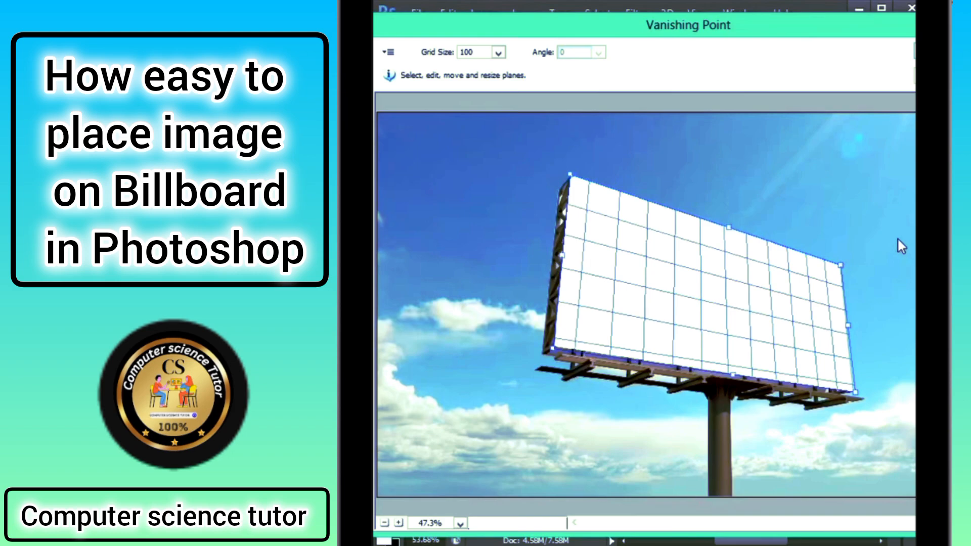
- Paste the Pepsi image into Vanishing Point, scale it down and move it onto the billboard plane
key("ctrl+v")
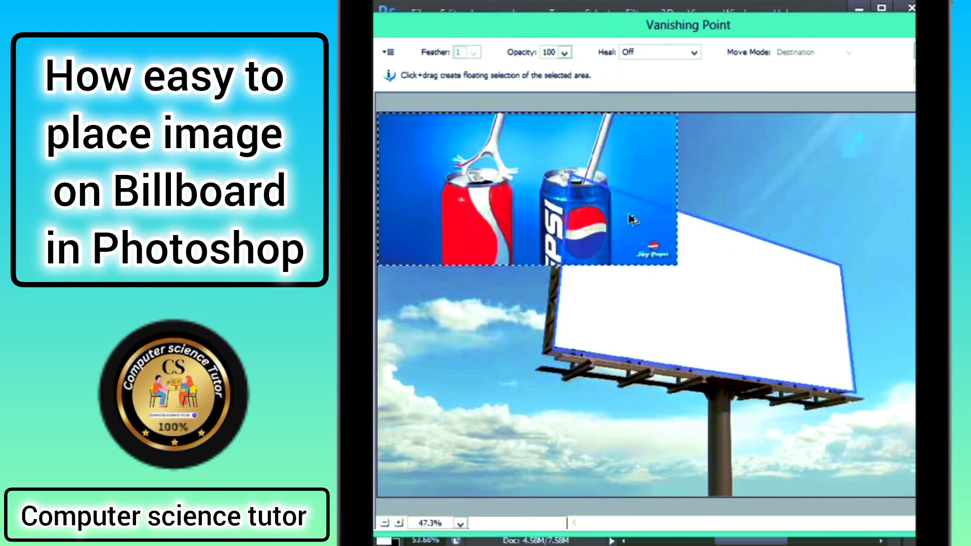
key("t")
left_click_drag(677, 112, 618, 144)
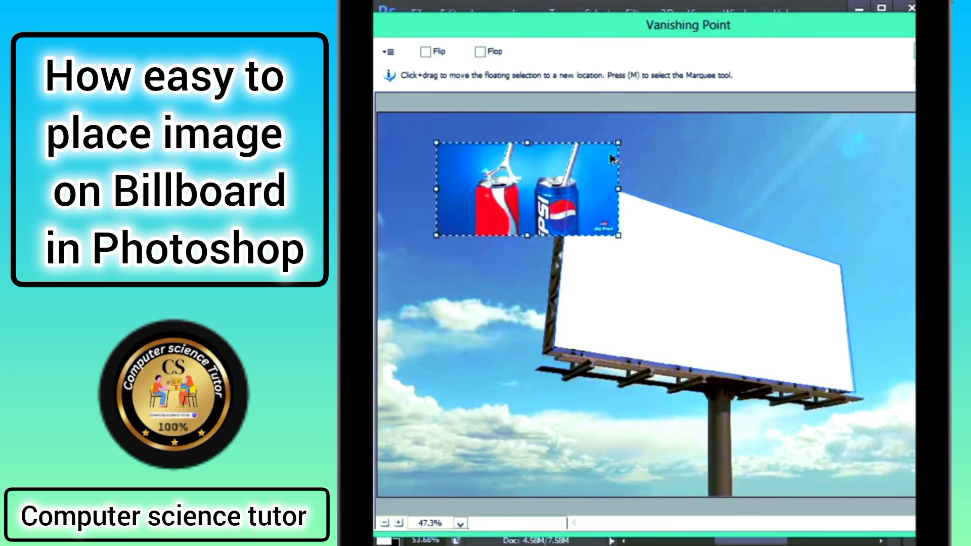
left_click_drag(551, 168, 850, 272)
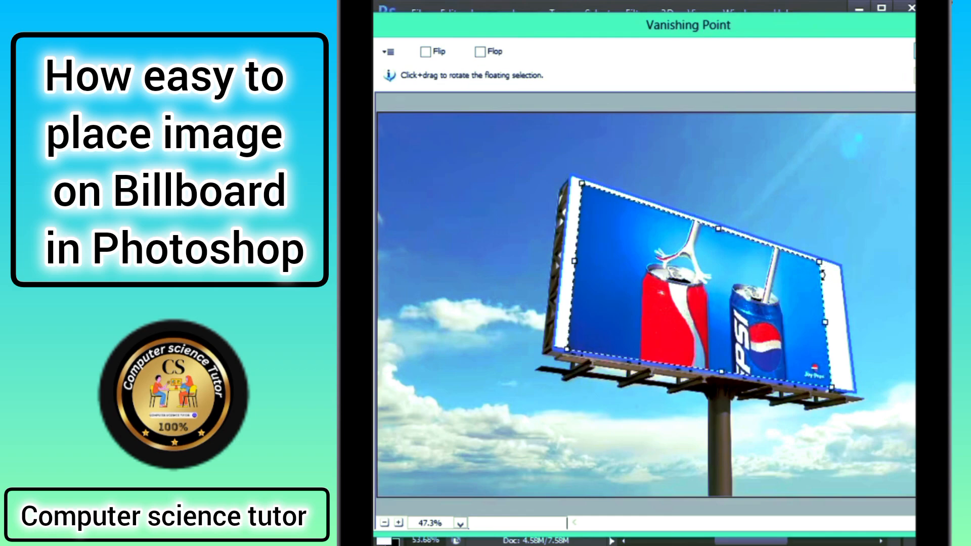
- Stretch the edges of the Pepsi image to fill the whole billboard plane and apply the filter
left_click_drag(718, 228, 717, 221)
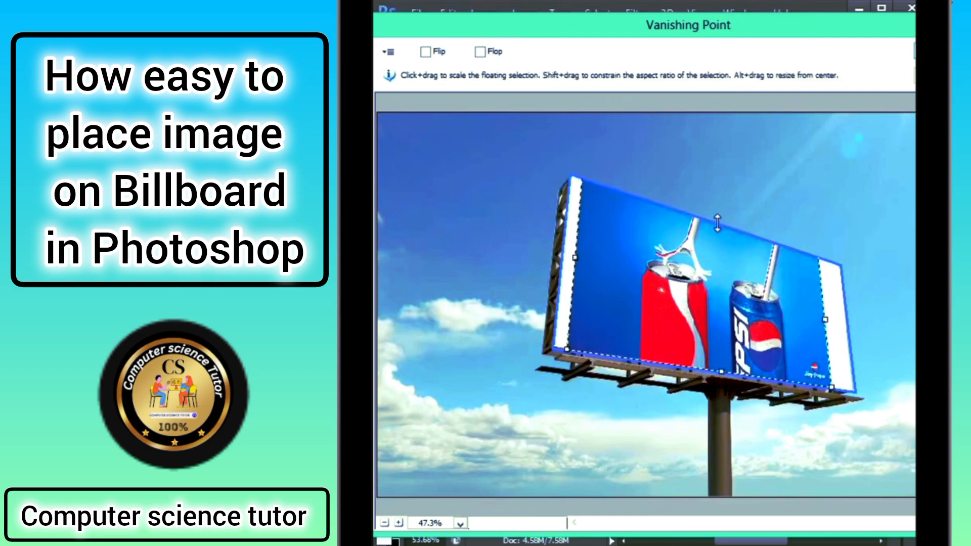
left_click_drag(574, 261, 561, 262)
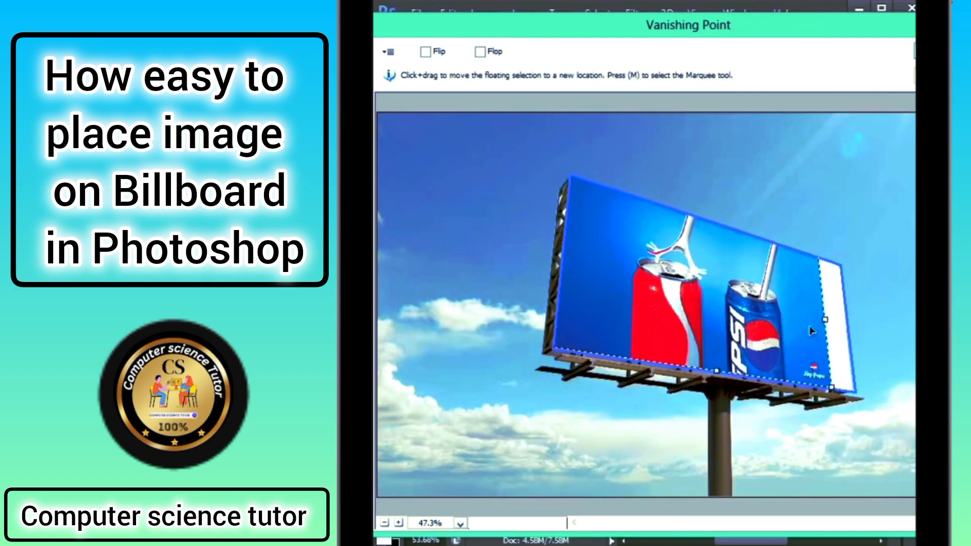
left_click_drag(825, 320, 850, 325)
left_click_drag(735, 373, 735, 375)
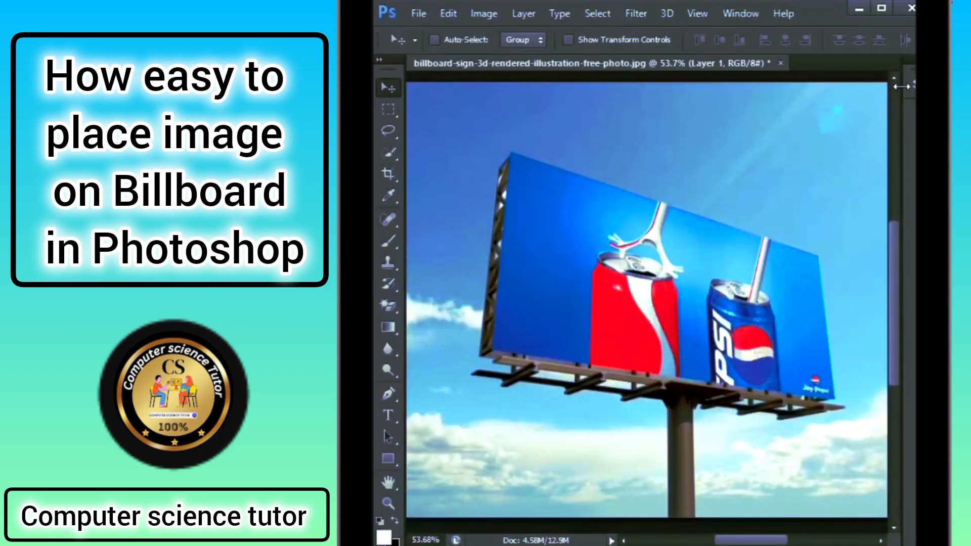
- Change Layer 1's blend mode to Multiply
left_click(901, 87)
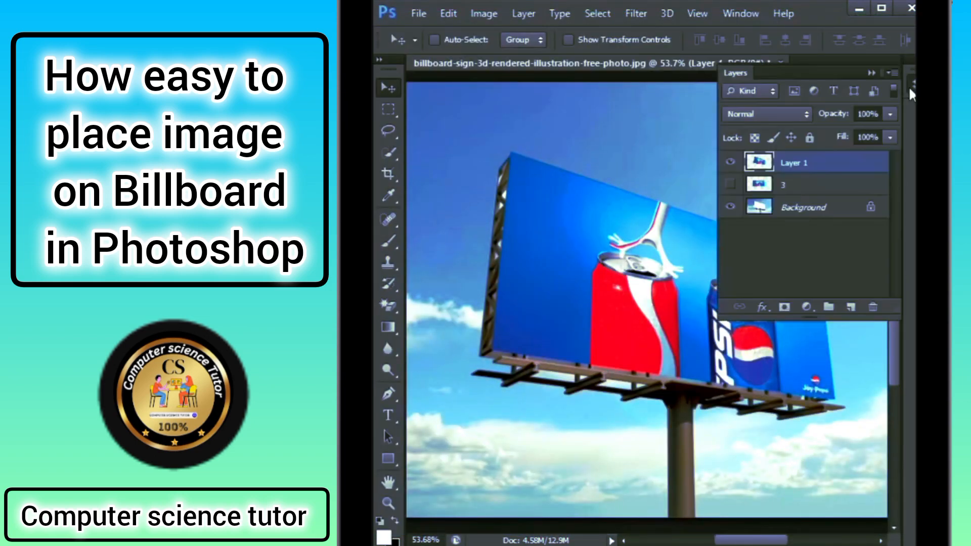
left_click(805, 118)
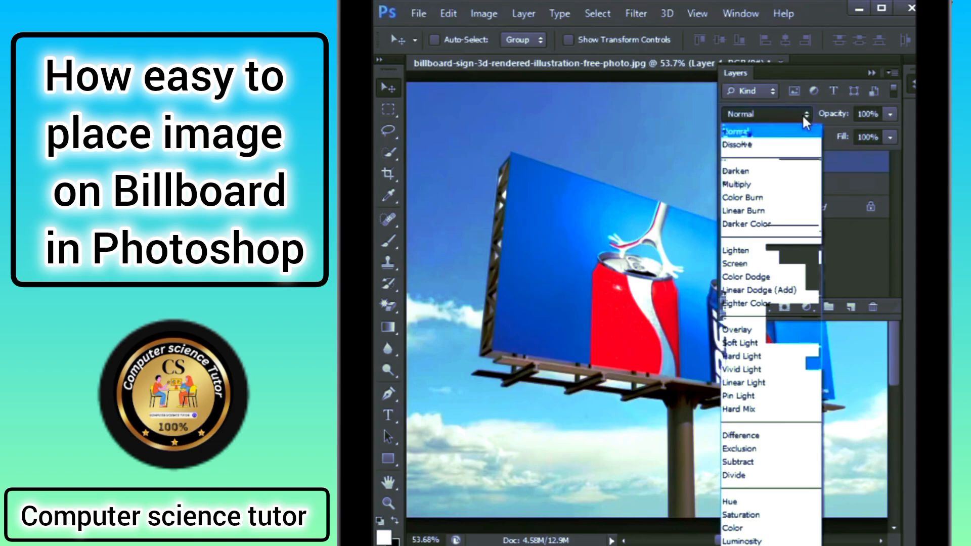
left_click(749, 186)
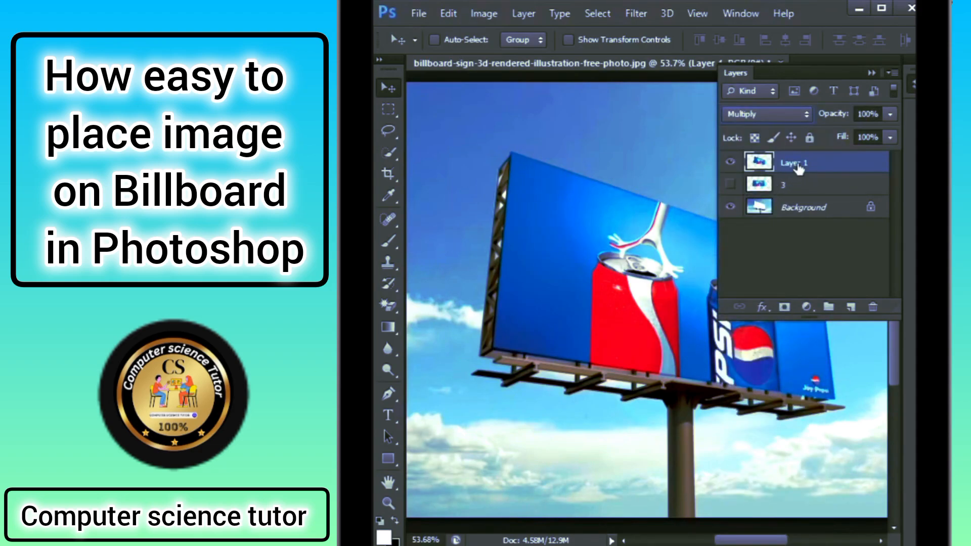
- In Layer 1's Blending Options, split the This Layer white slider to 115 / 255 and apply it
right_click(797, 169)
left_click(831, 98)
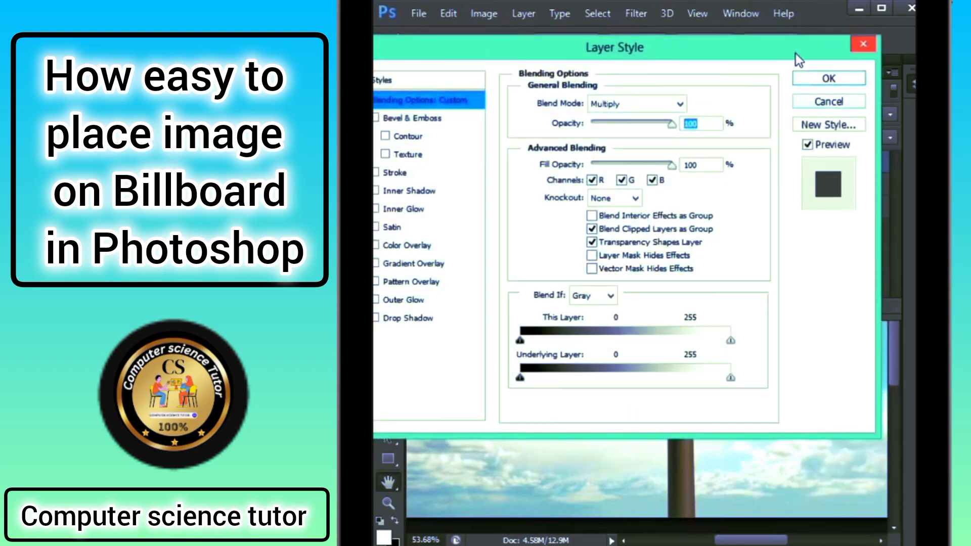
left_click_drag(797, 54, 551, 31)
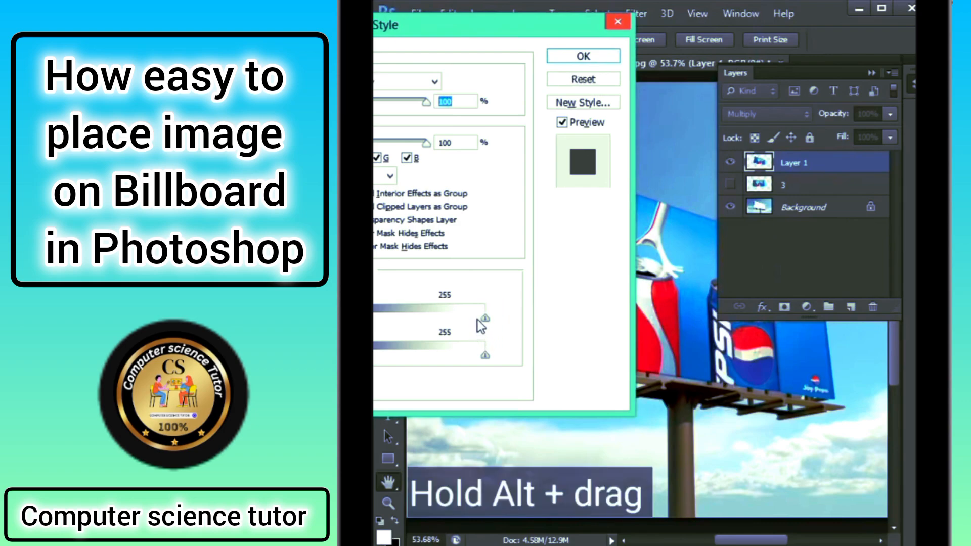
left_click_drag(484, 318, 368, 320)
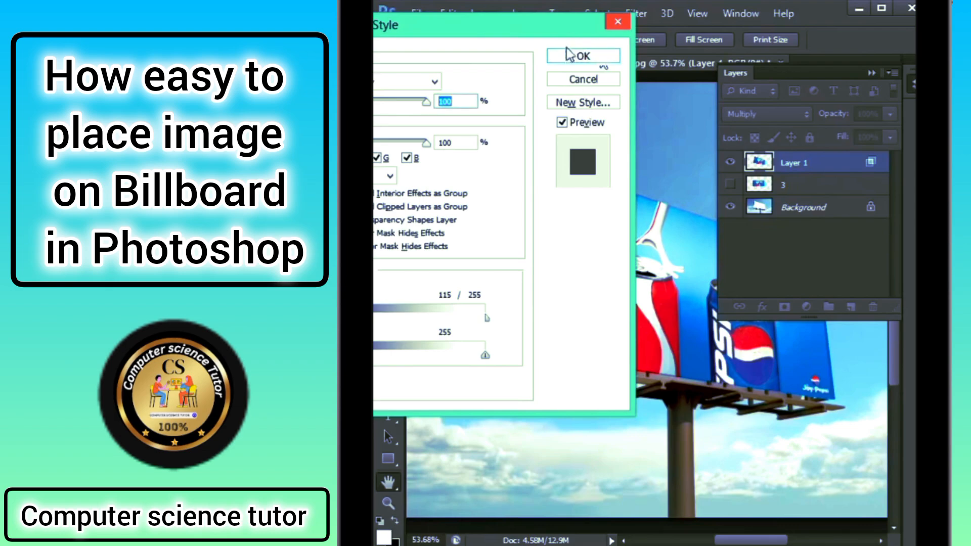
left_click(577, 59)
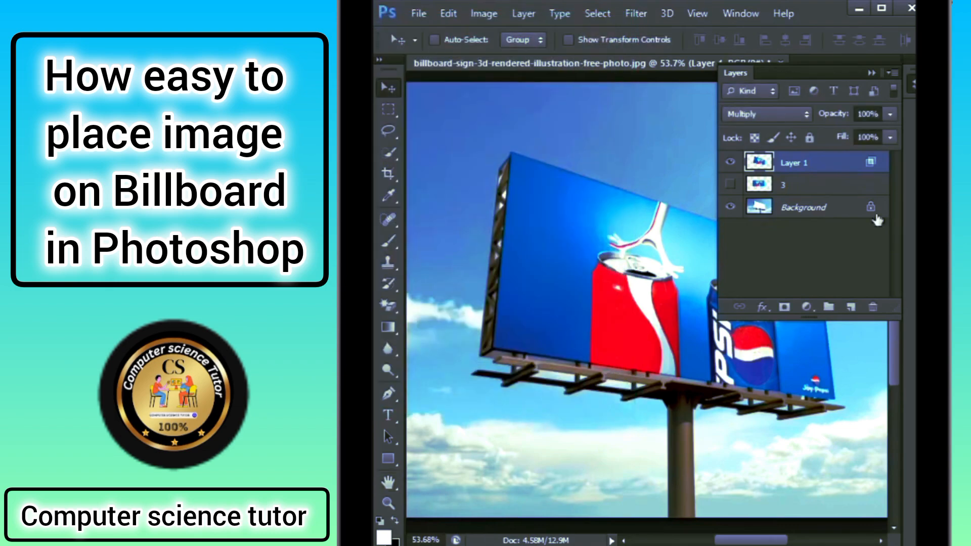
left_click(913, 85)
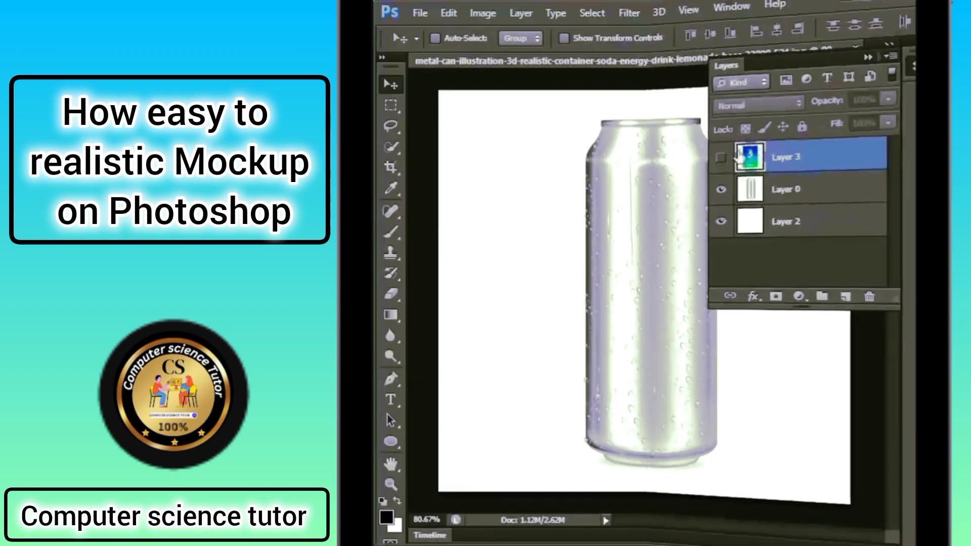
- In the metal can document, keep Layer 3 hidden, select the whole can on Layer 0 with the Quick Selection tool and add a layer mask from it
left_click(720, 162)
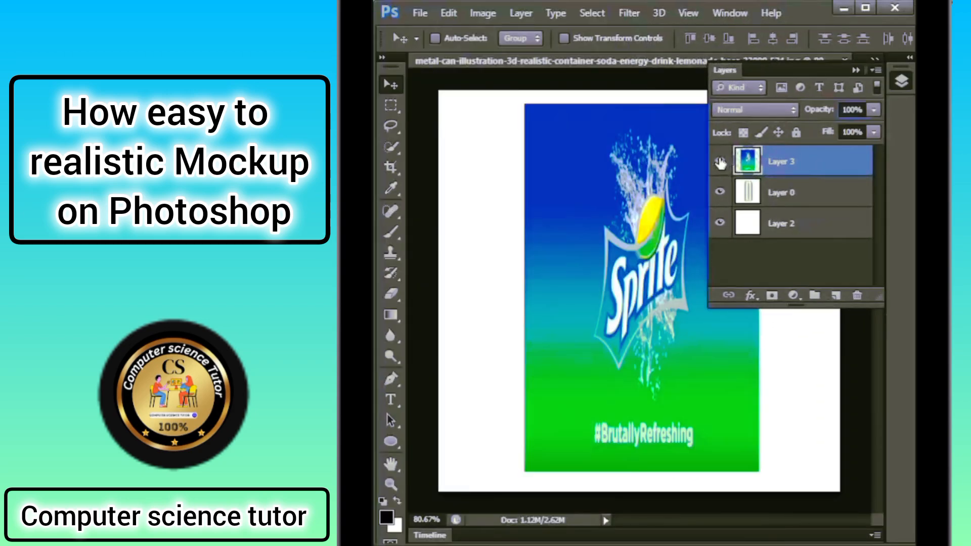
left_click_drag(841, 107, 795, 110)
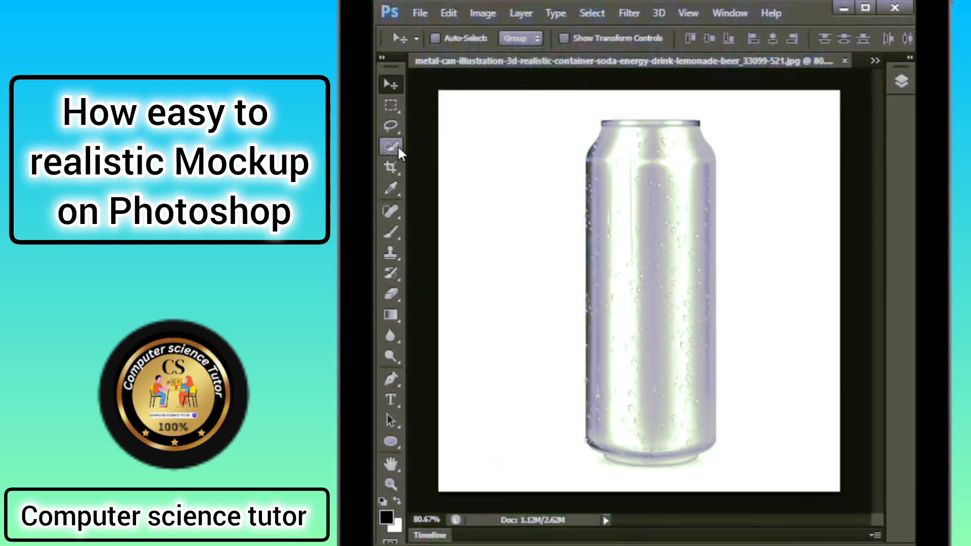
left_click(397, 146)
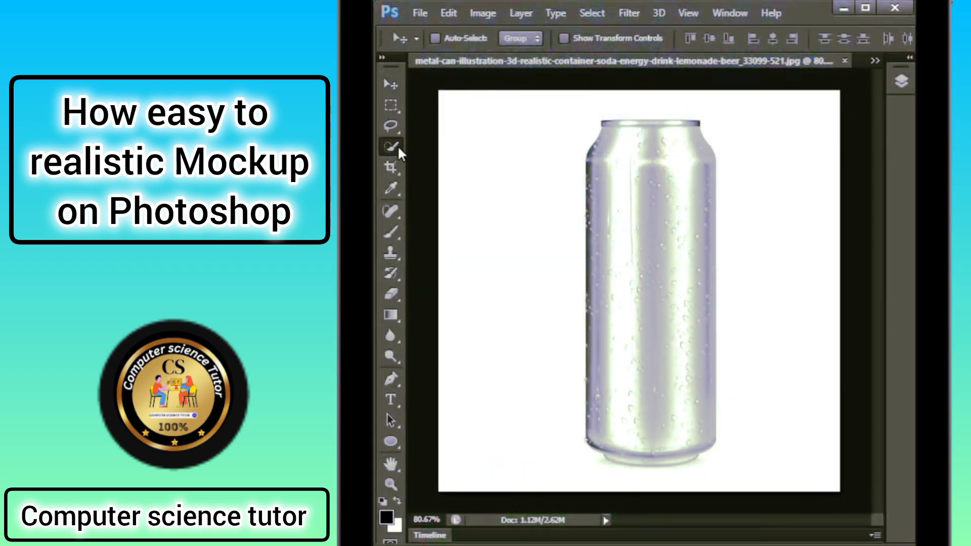
left_click(900, 81)
left_click(795, 189)
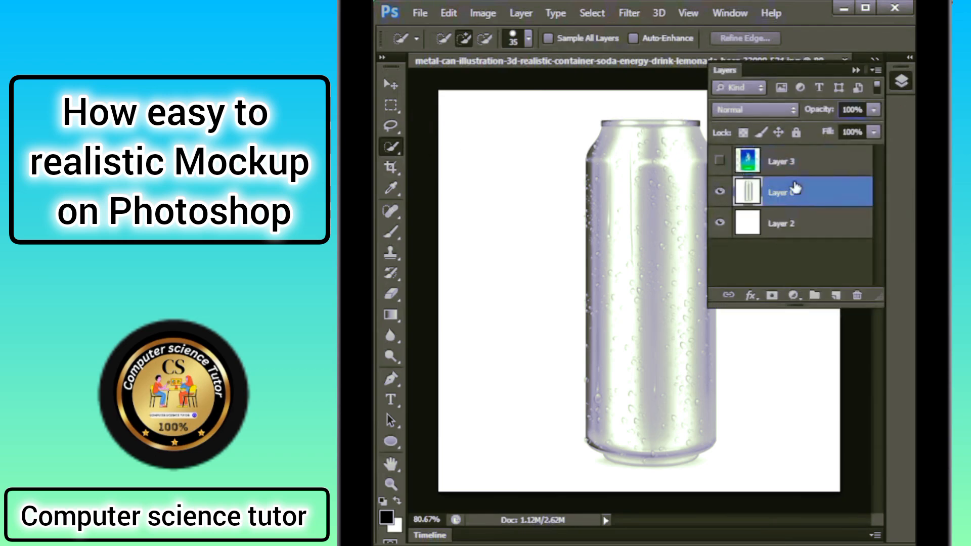
left_click(906, 83)
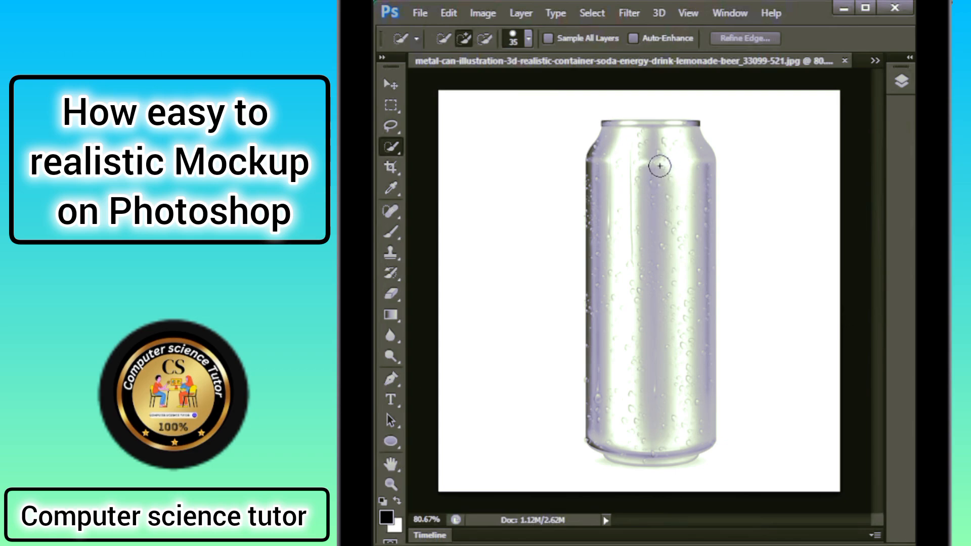
left_click(656, 296)
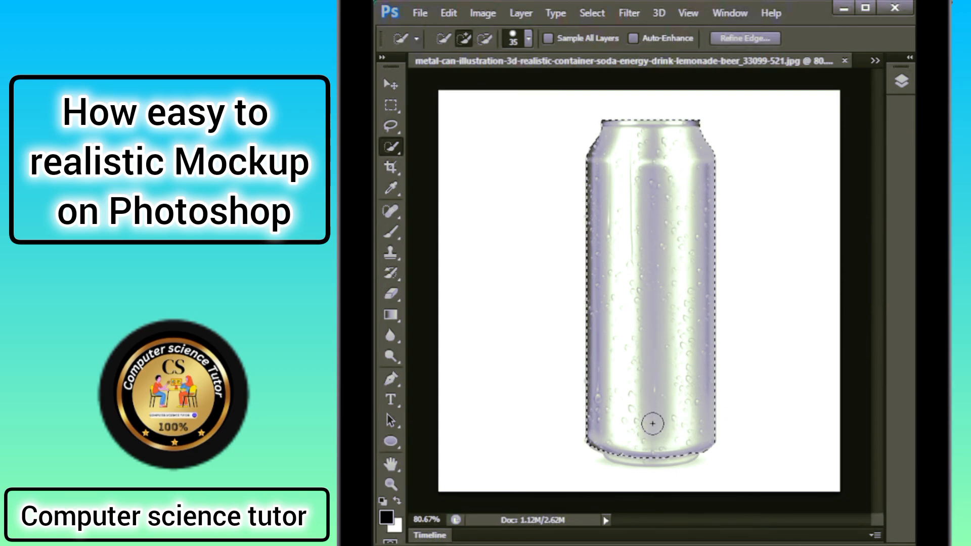
left_click(650, 457)
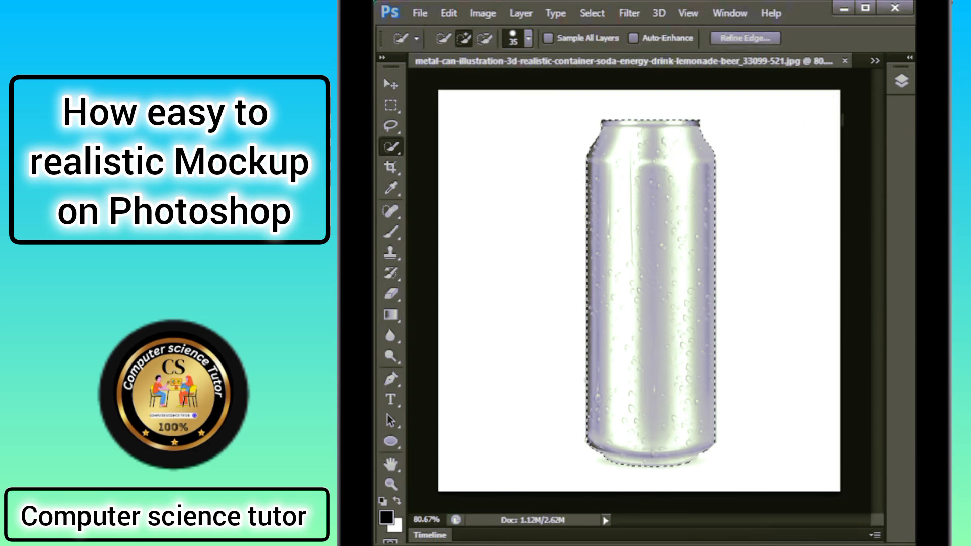
left_click(901, 82)
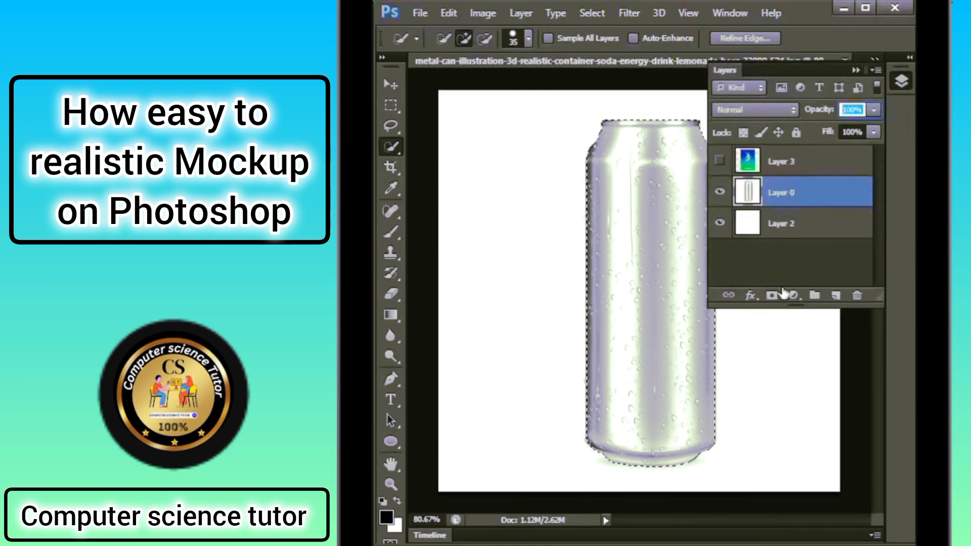
left_click(771, 296)
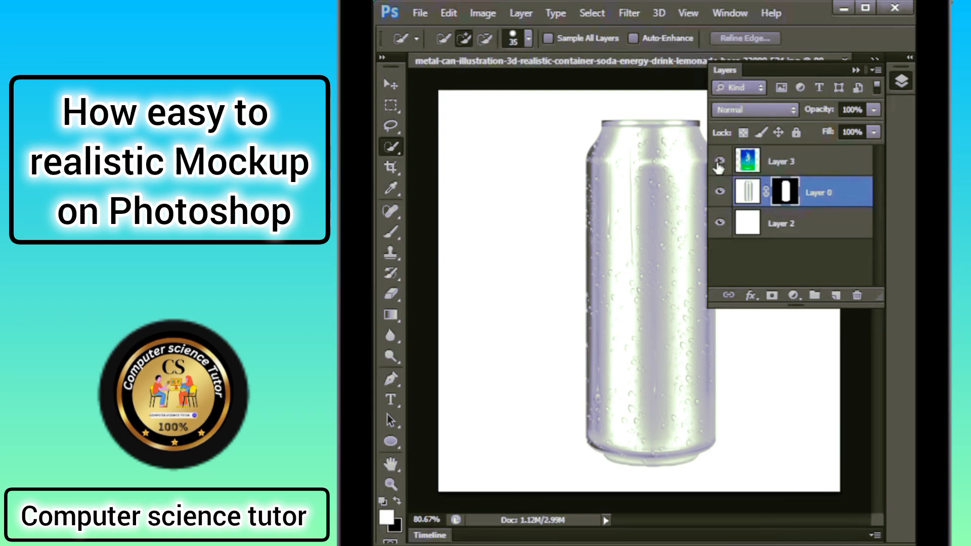
- Show and select Layer 3, warp the Sprite artwork with the Arc Lower style, move it up slightly and apply the transform
left_click(719, 161)
left_click(786, 163)
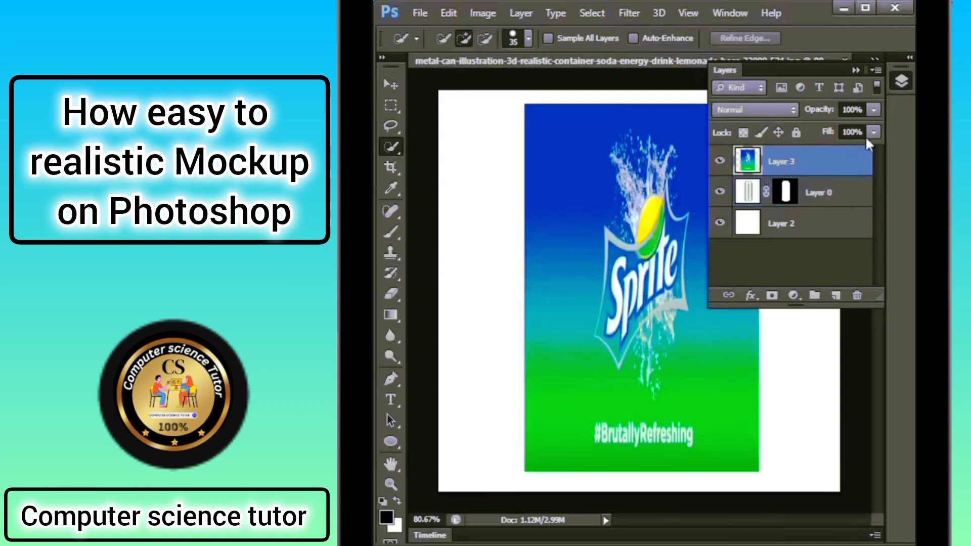
left_click(899, 86)
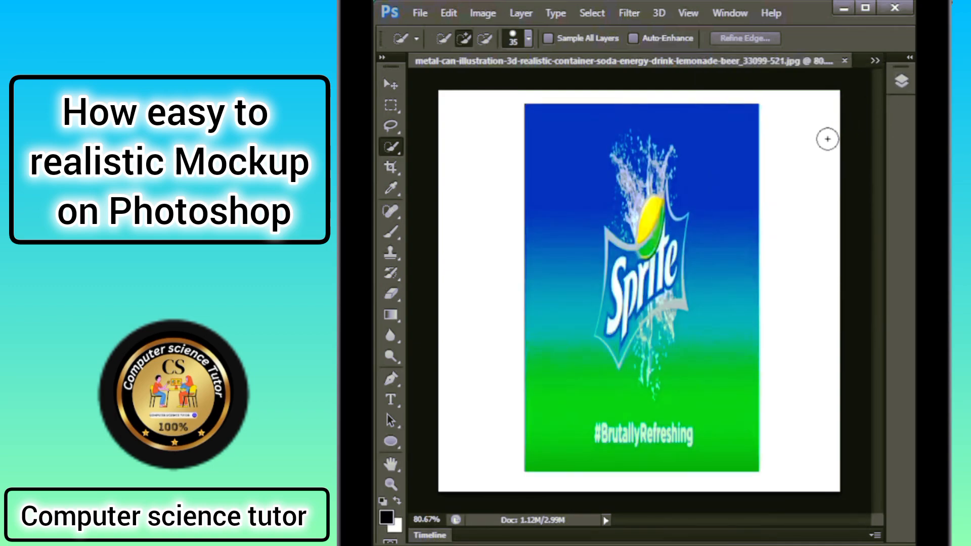
key("ctrl+t")
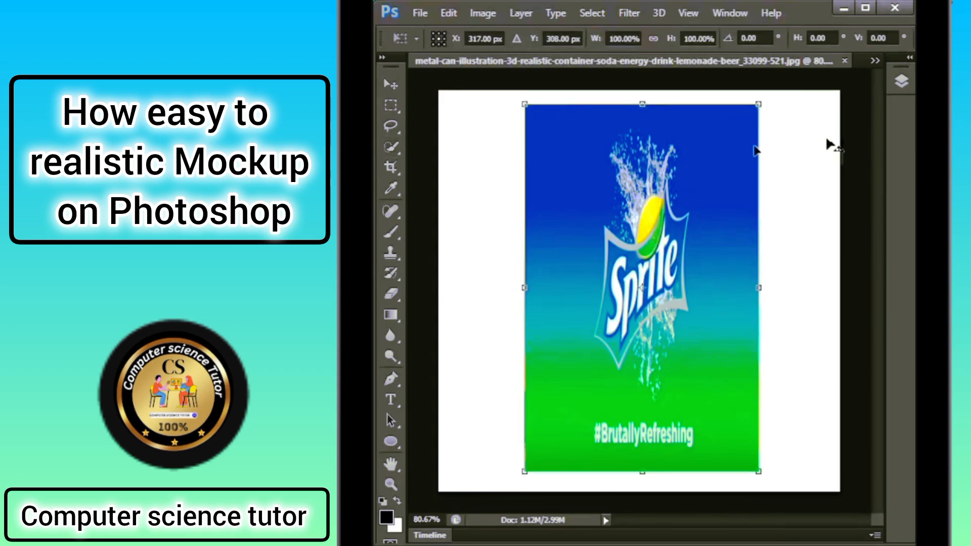
right_click(684, 158)
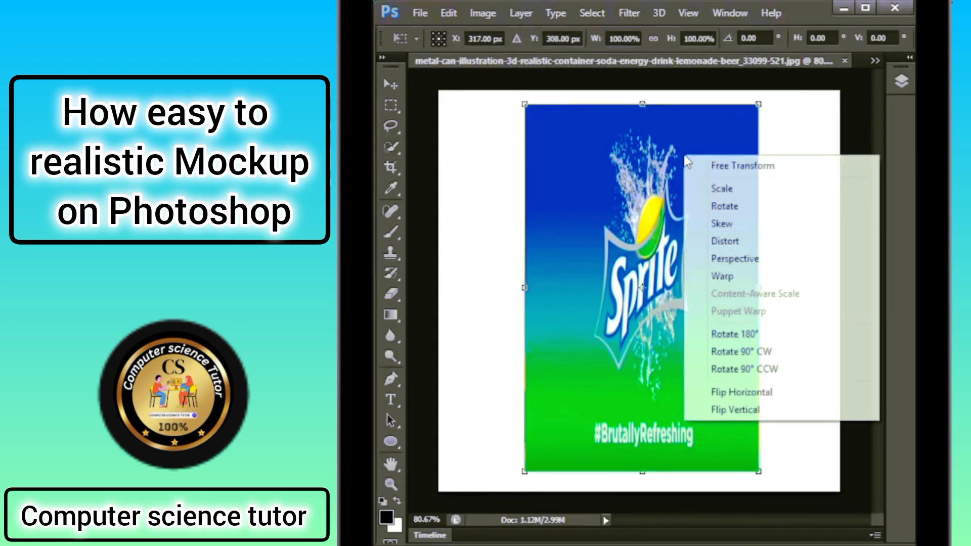
left_click(736, 281)
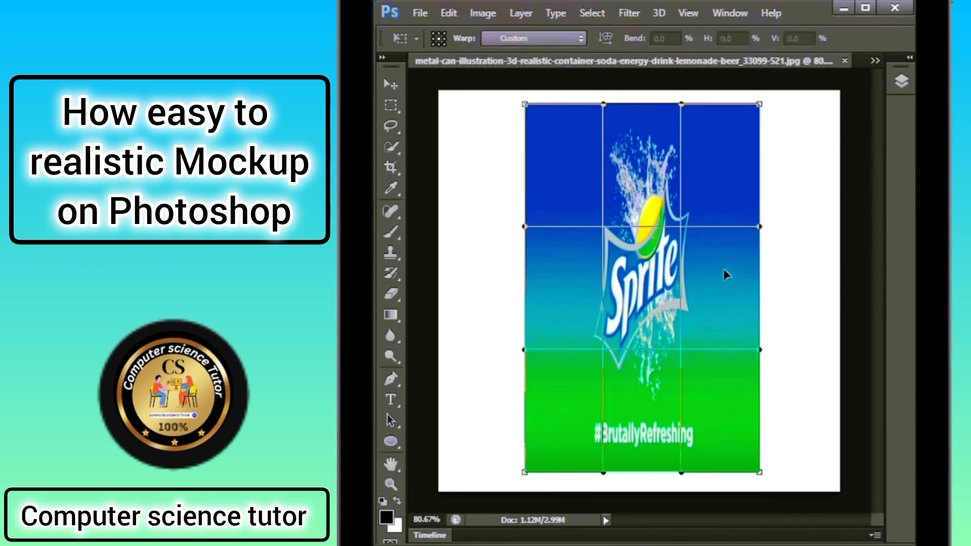
left_click(582, 38)
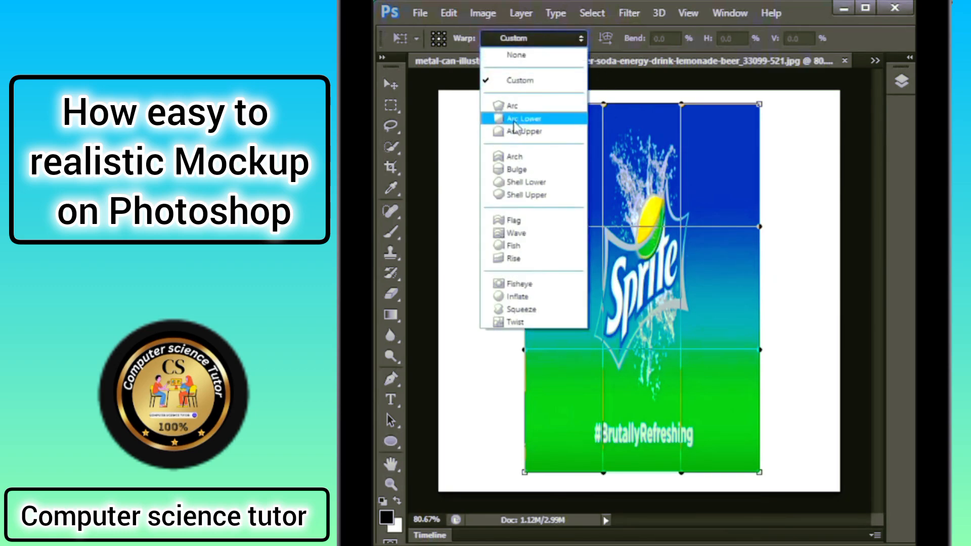
left_click(528, 119)
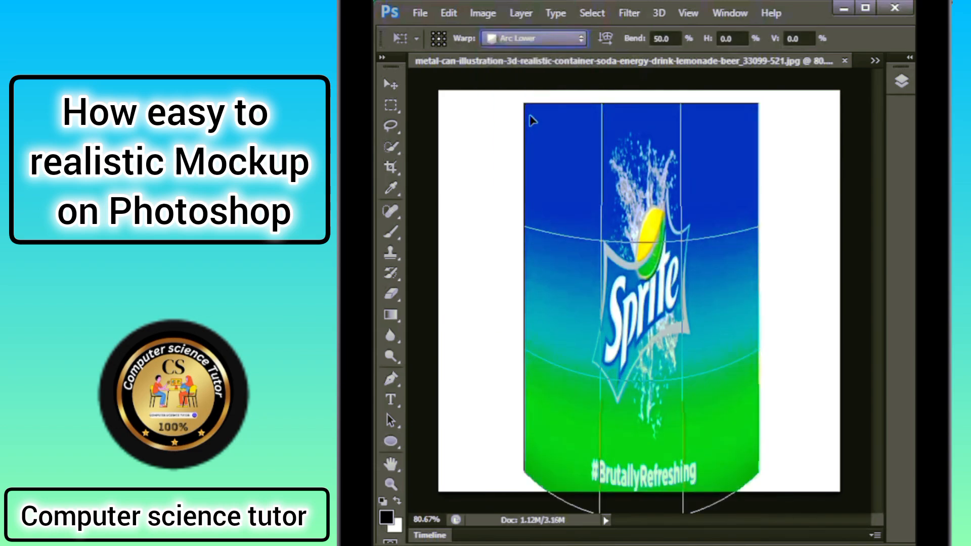
left_click_drag(636, 263, 638, 240)
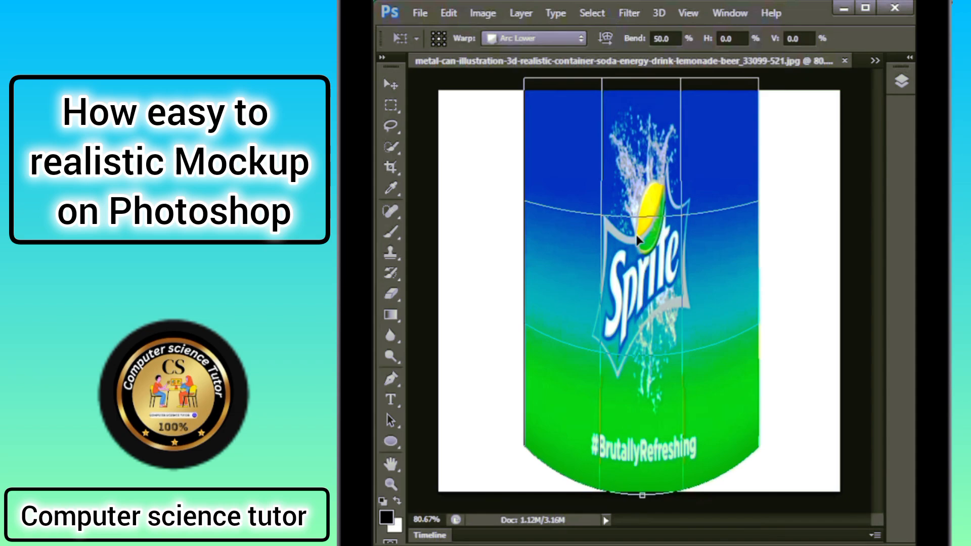
key("Return")
key("w")
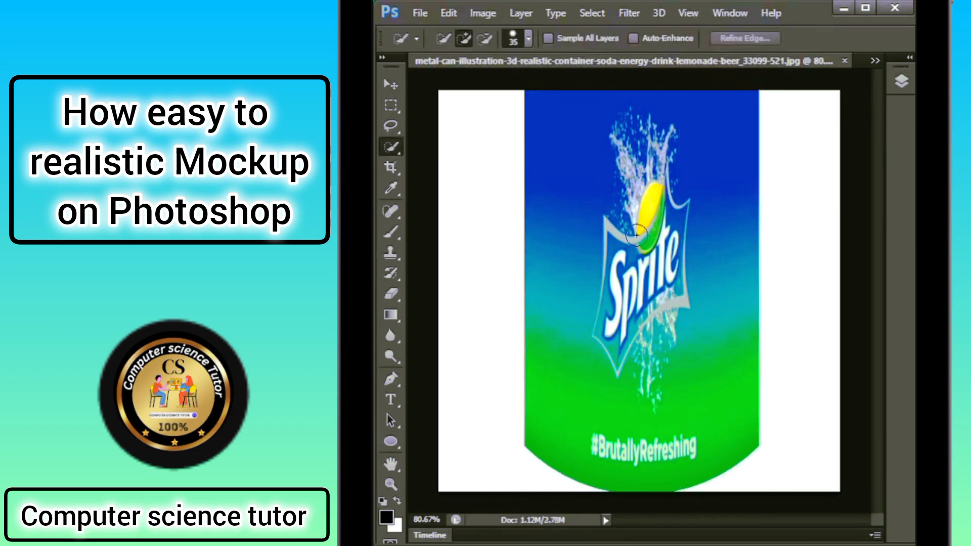
- Warp the Sprite artwork again with the Arch style at a bend of -27.1%, apply it and move the artwork up
key("ctrl+t")
right_click(636, 234)
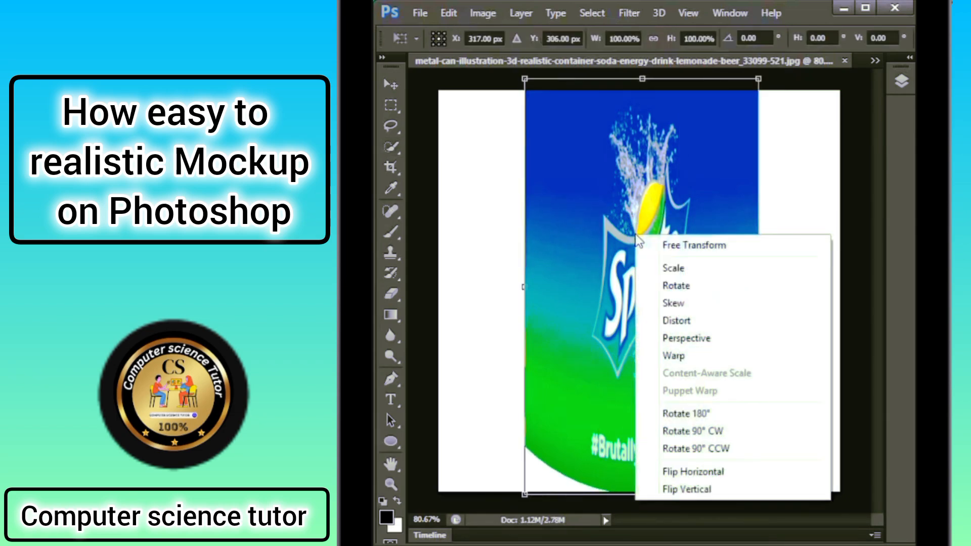
left_click(663, 355)
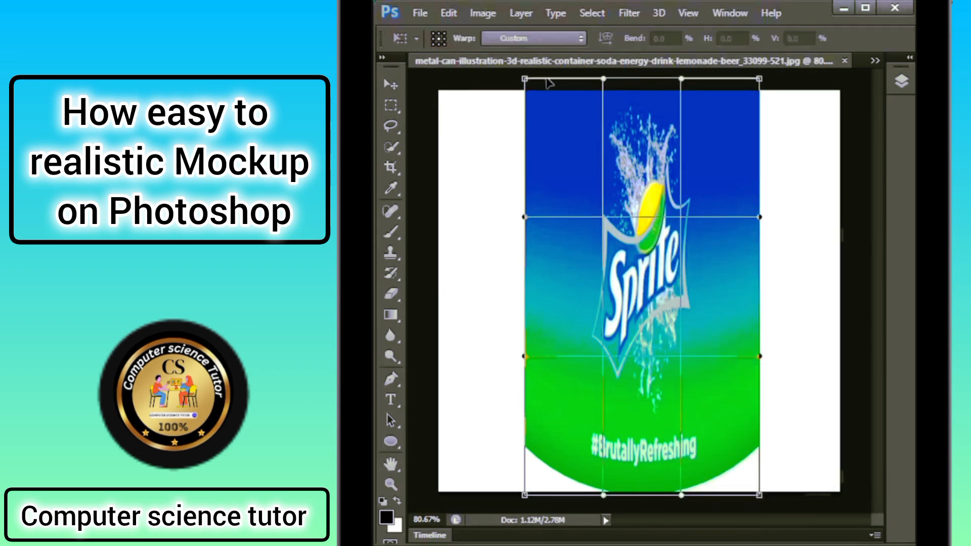
left_click(549, 38)
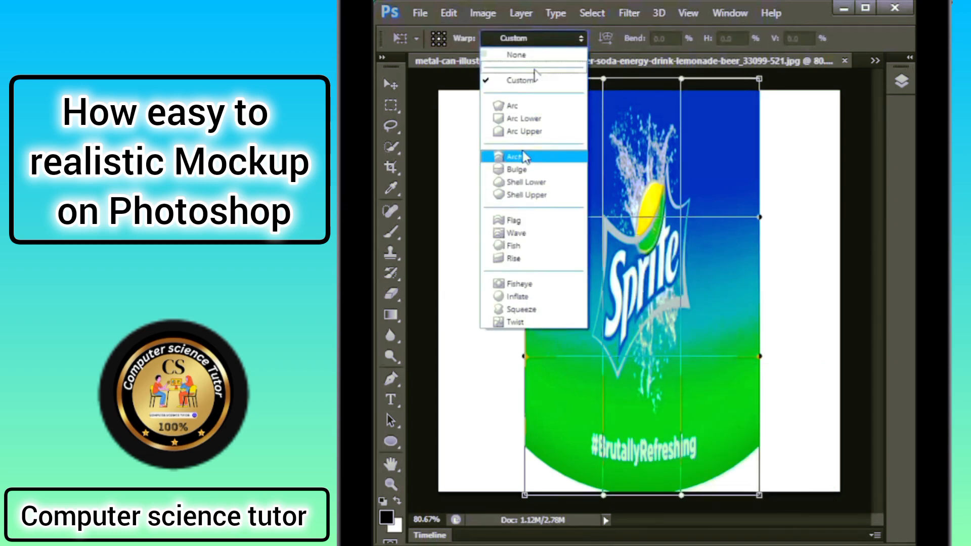
left_click(511, 157)
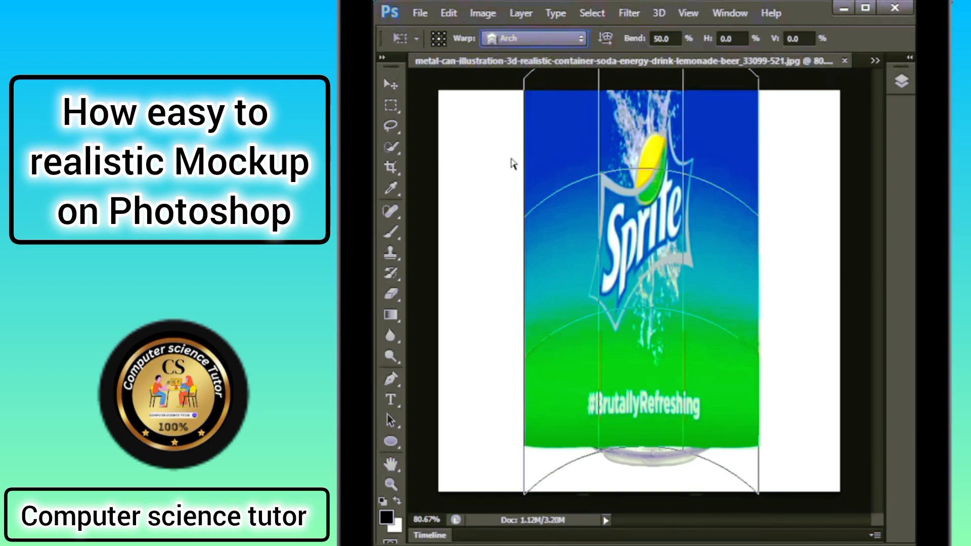
left_click_drag(617, 159, 617, 200)
left_click_drag(642, 75, 648, 133)
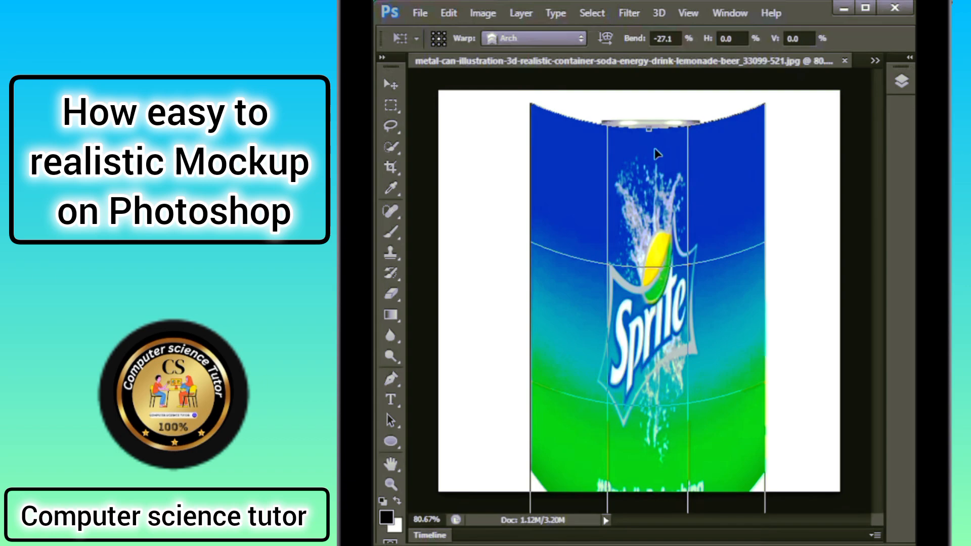
key("Return")
key("w")
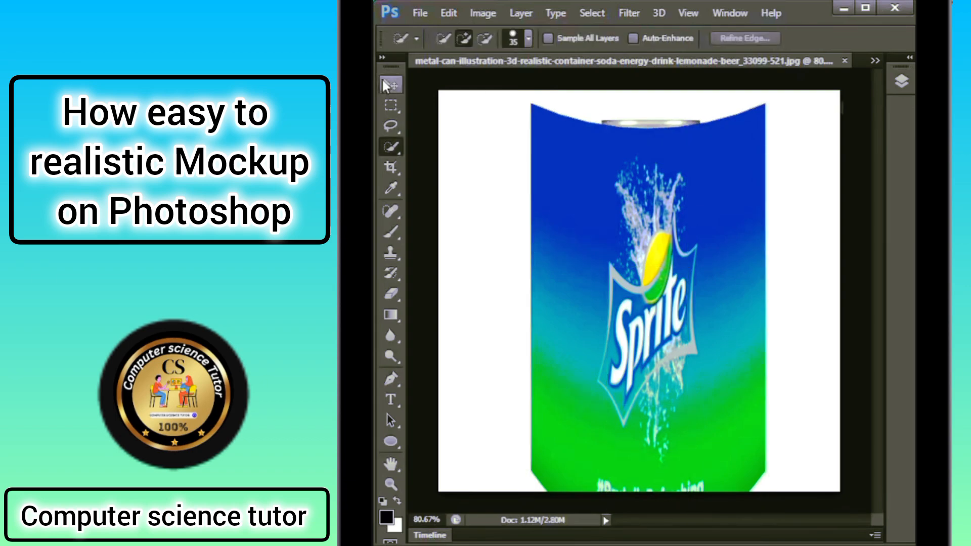
left_click(390, 84)
left_click_drag(673, 206, 672, 160)
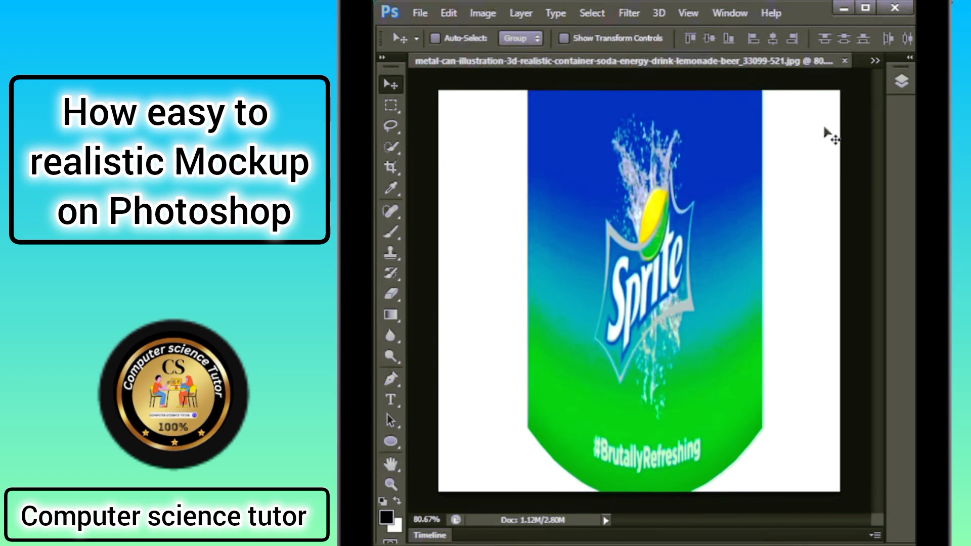
- Lower Layer 3's opacity to see the can through it, and align the Sprite logo and hashtag text over the can
left_click(901, 81)
left_click_drag(824, 113, 790, 117)
left_click(902, 85)
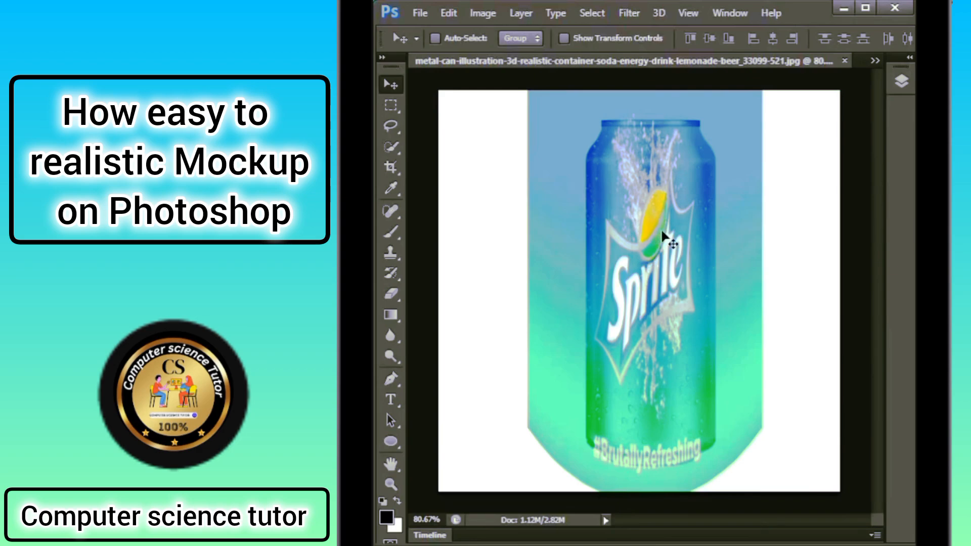
left_click_drag(663, 232, 664, 215)
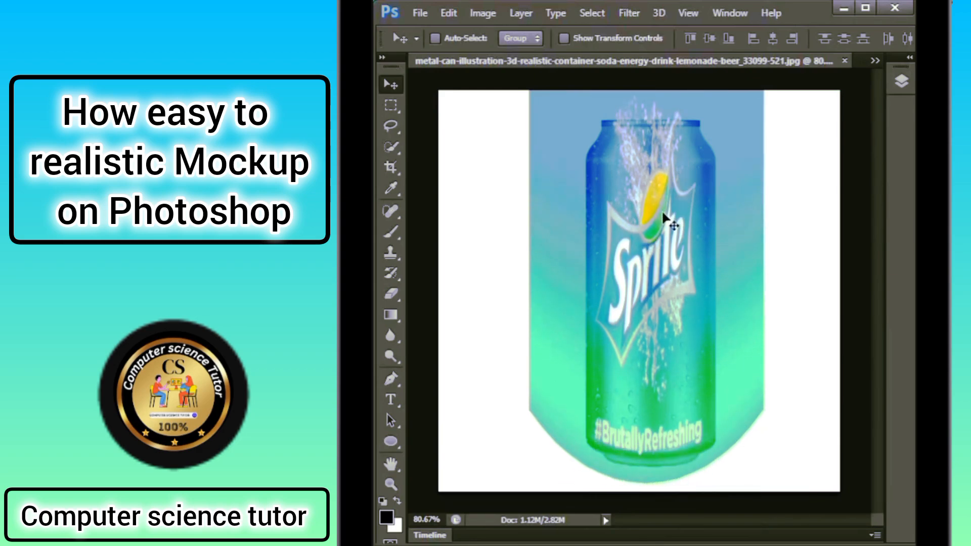
key("Right")
key("Right")
key("Right")
key("Right")
key("Right")
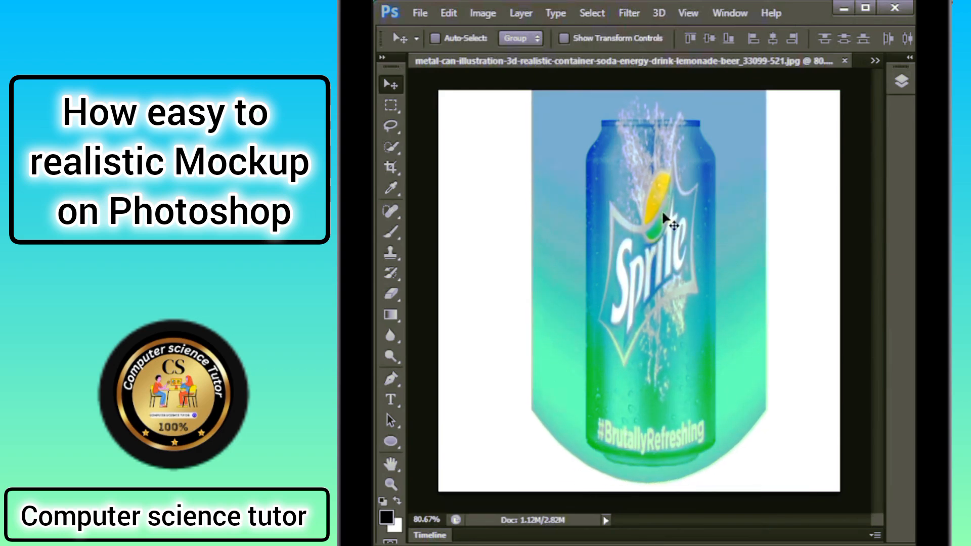
- Restore Layer 3's opacity to 100% and mask the layer to the can shape loaded from Layer 0's mask
left_click(900, 81)
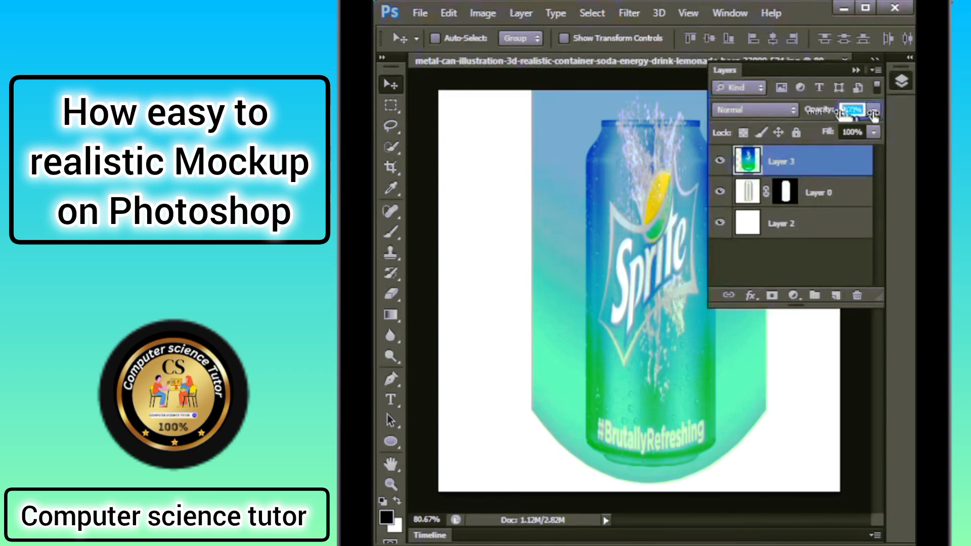
left_click_drag(841, 113, 874, 113)
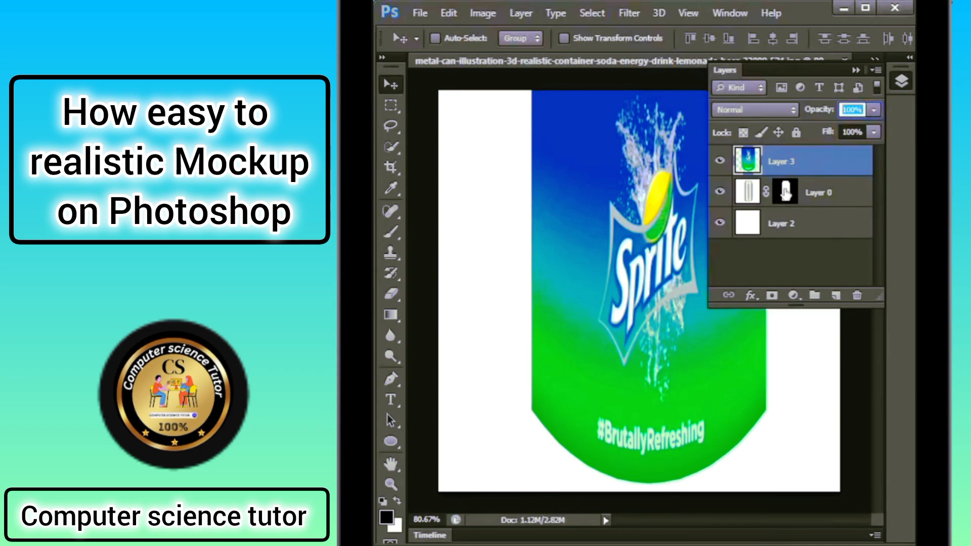
left_click(785, 192, "ctrl")
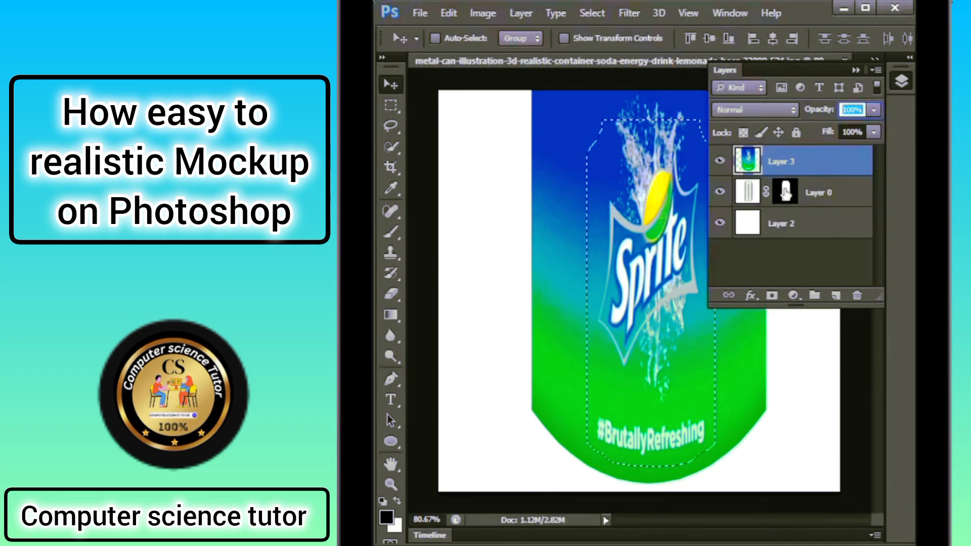
left_click(774, 295)
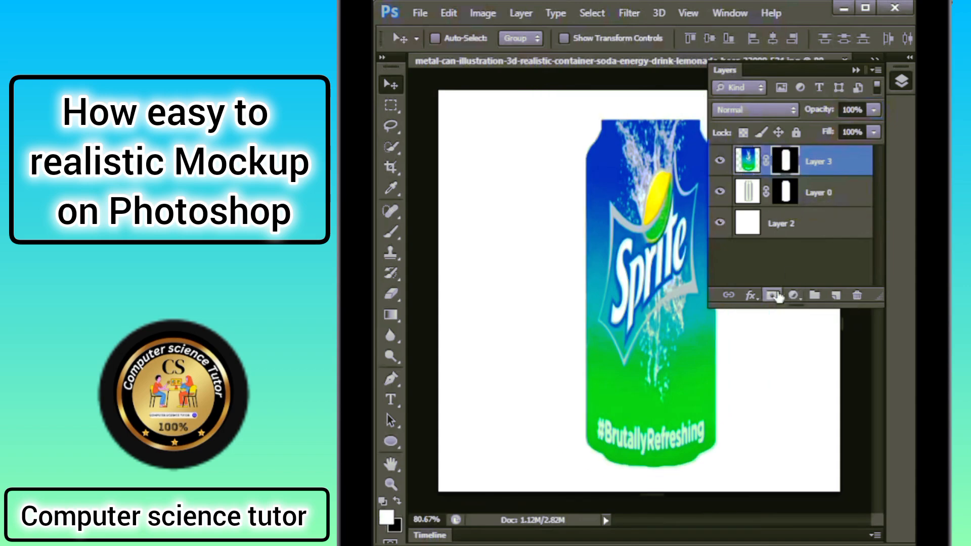
- Set Layer 3's blend mode to Multiply and split its Underlying Layer white slider to 226 / 255 in Blending Options
left_click(770, 110)
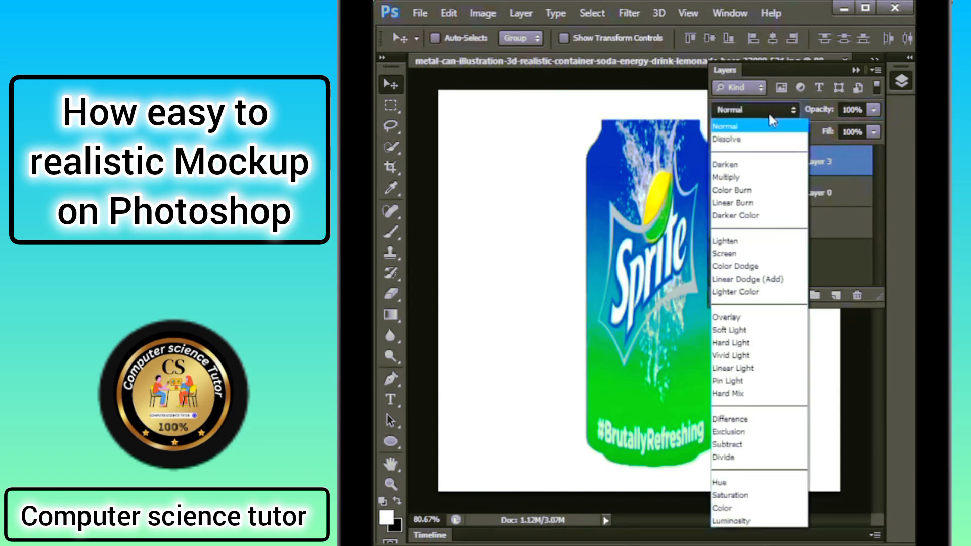
left_click(728, 177)
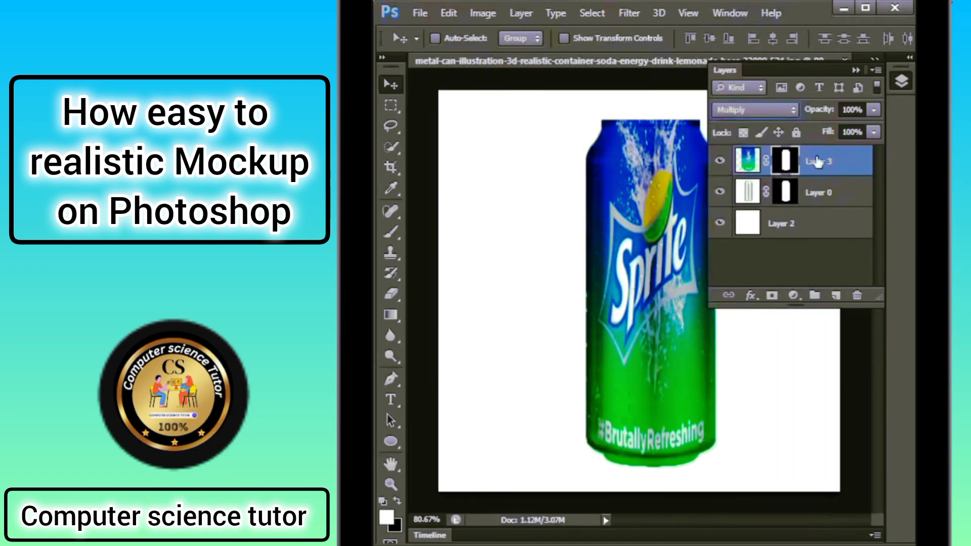
right_click(817, 161)
left_click(592, 80)
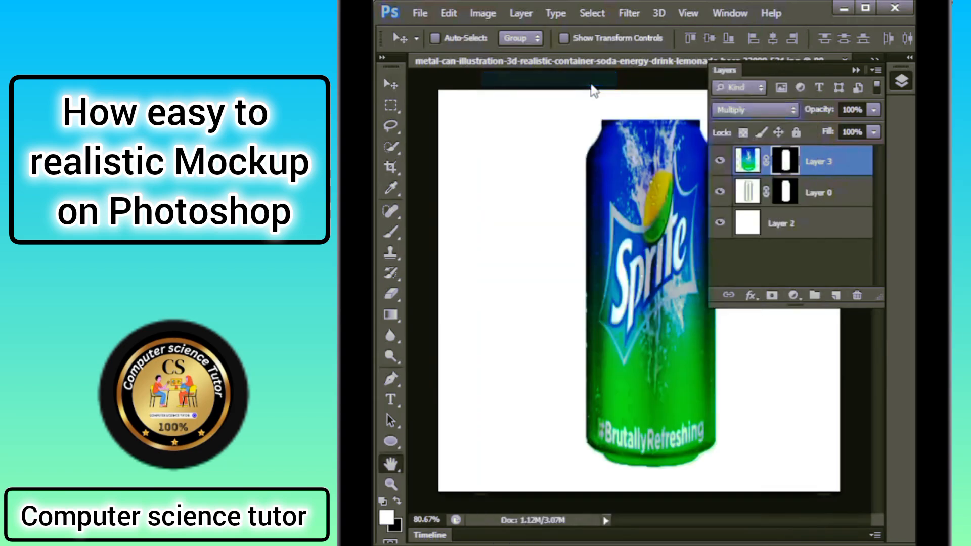
left_click_drag(784, 1, 368, 1)
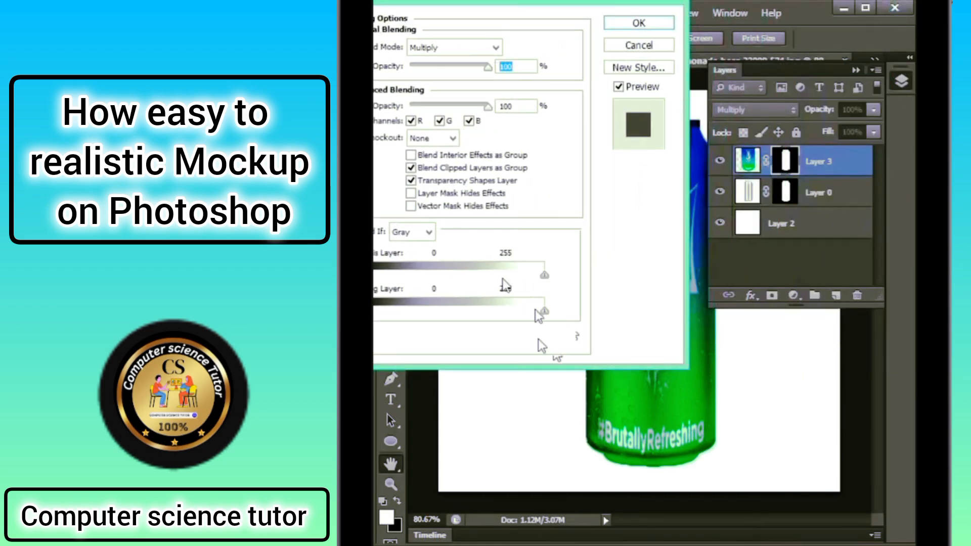
key("alt")
left_click_drag(537, 309, 520, 311)
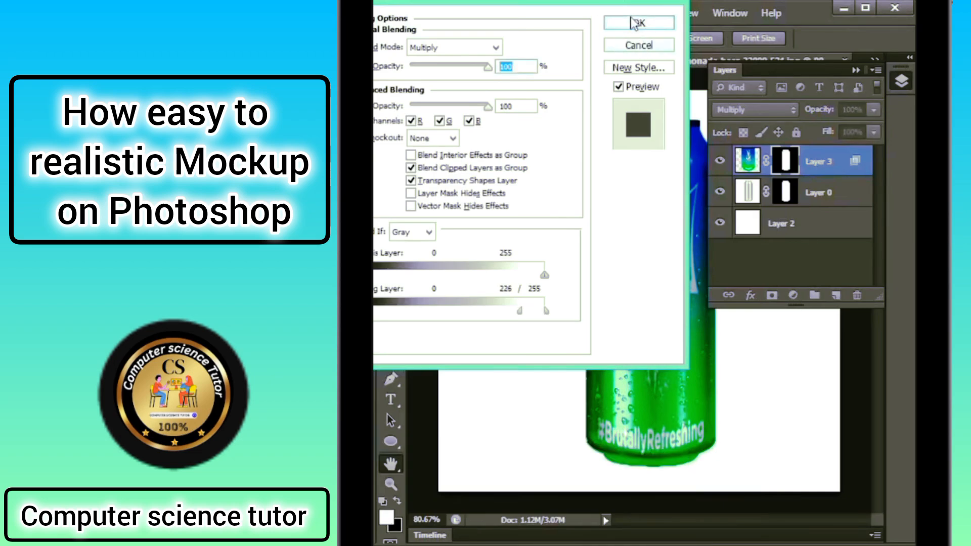
left_click(633, 23)
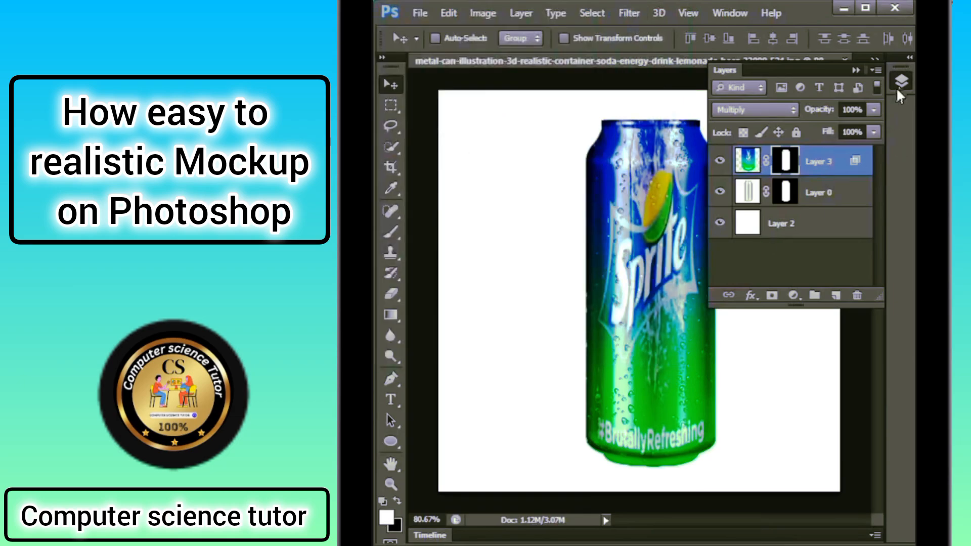
left_click(900, 90)
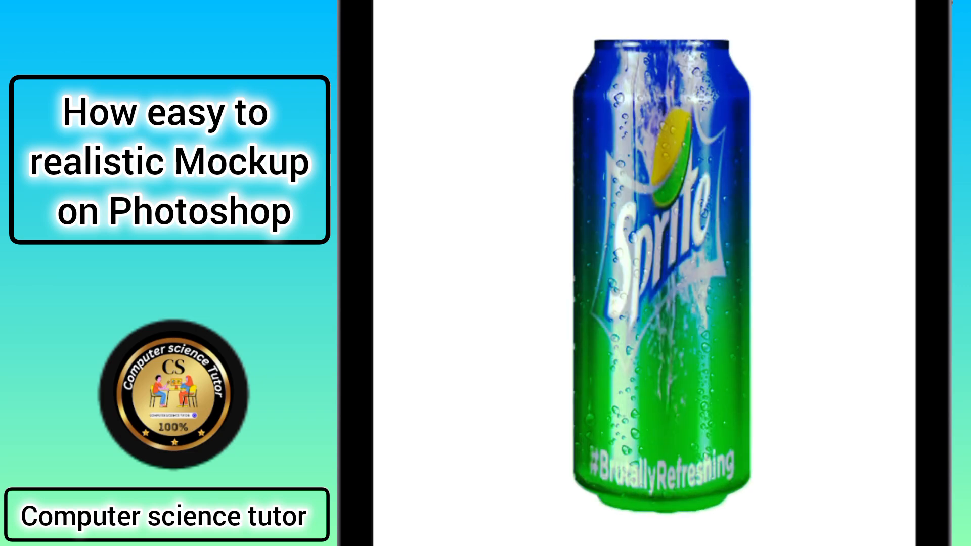
- In the brick archway photo, outline the open left door with the Lasso tool and try to move it with the Move tool
mouse_move(622, 124)
left_mouse_down()
mouse_move(534, 139)
mouse_move(463, 364)
mouse_move(461, 505)
mouse_move(613, 504)
mouse_move(627, 439)
mouse_move(618, 136)
left_mouse_up()
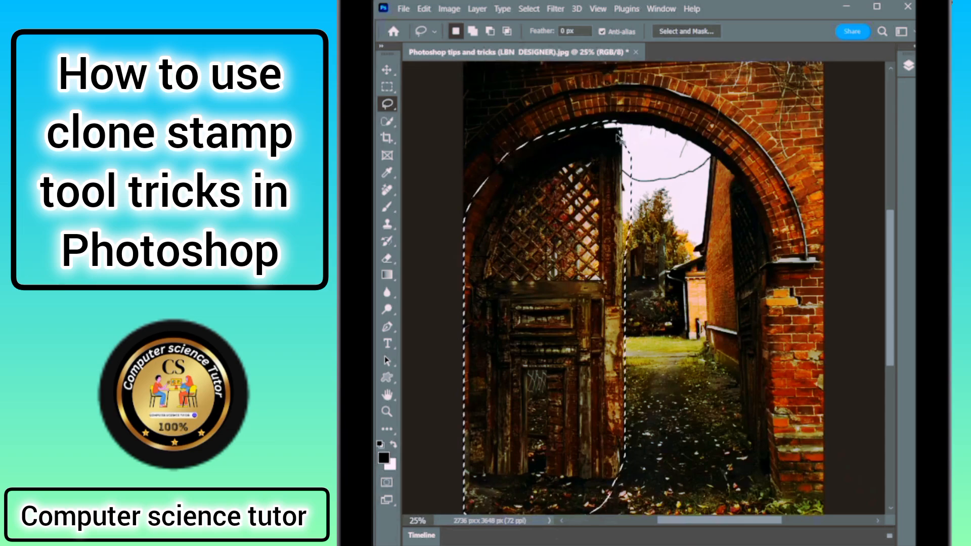
key("v")
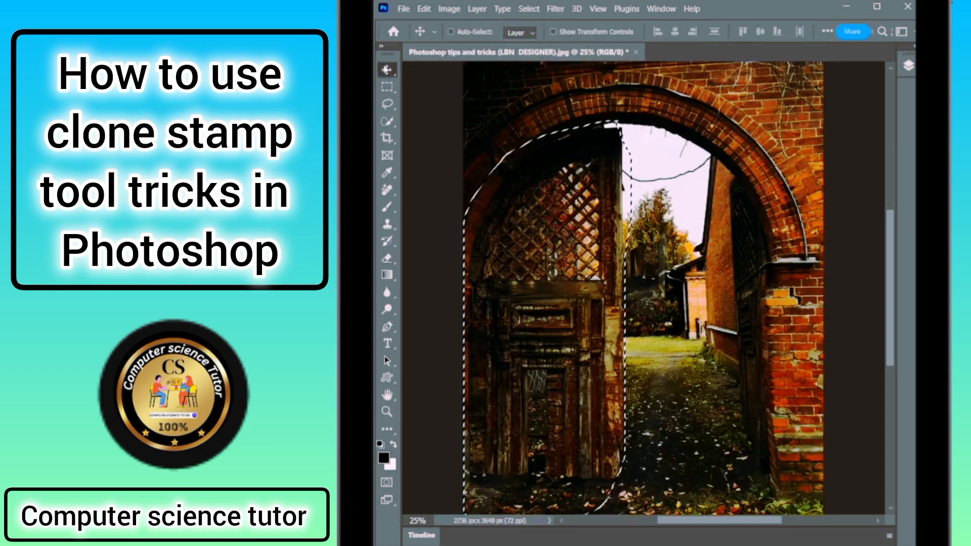
left_click_drag(509, 225, 545, 231)
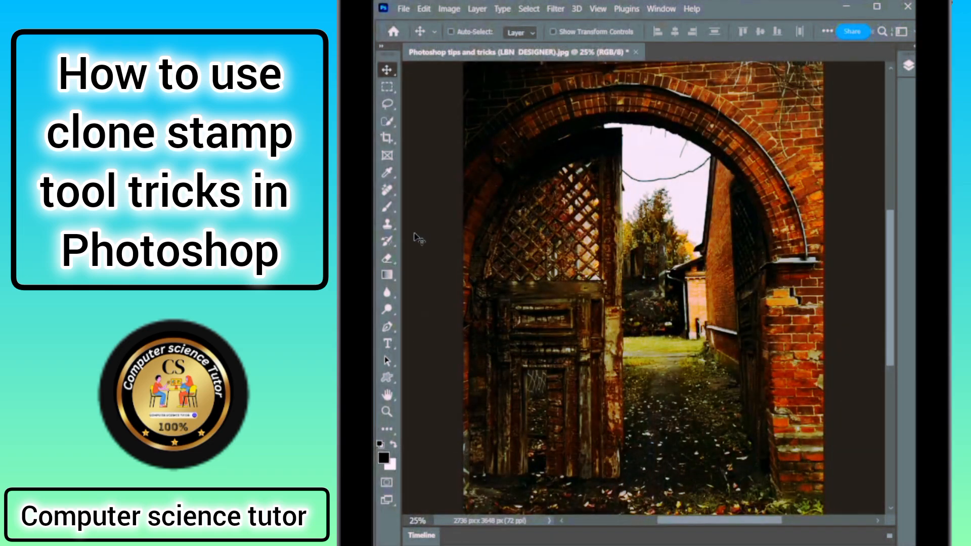
- Activate the Clone Stamp tool and turn on horizontal flip in the Clone Source settings
left_click(393, 226)
left_click_drag(393, 226, 414, 228)
left_click(452, 227)
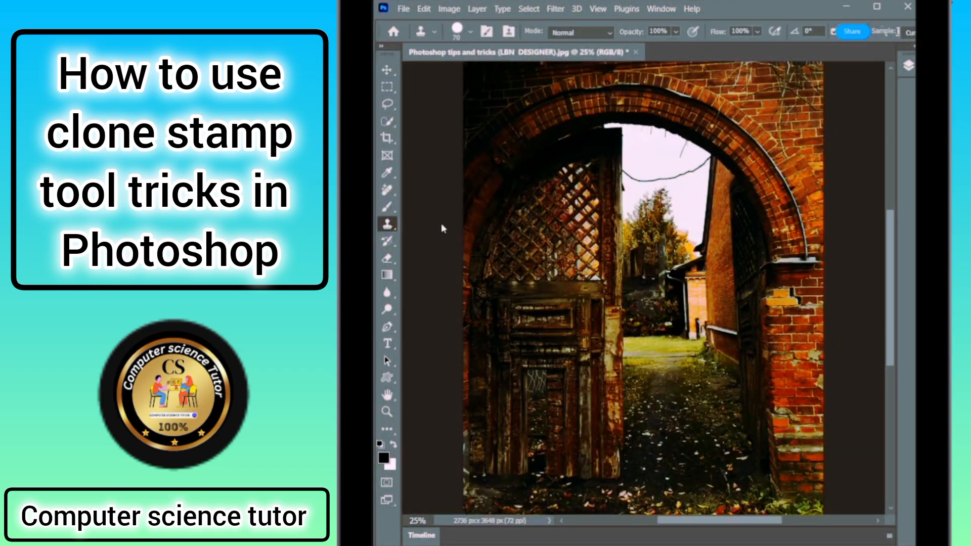
left_click(487, 32)
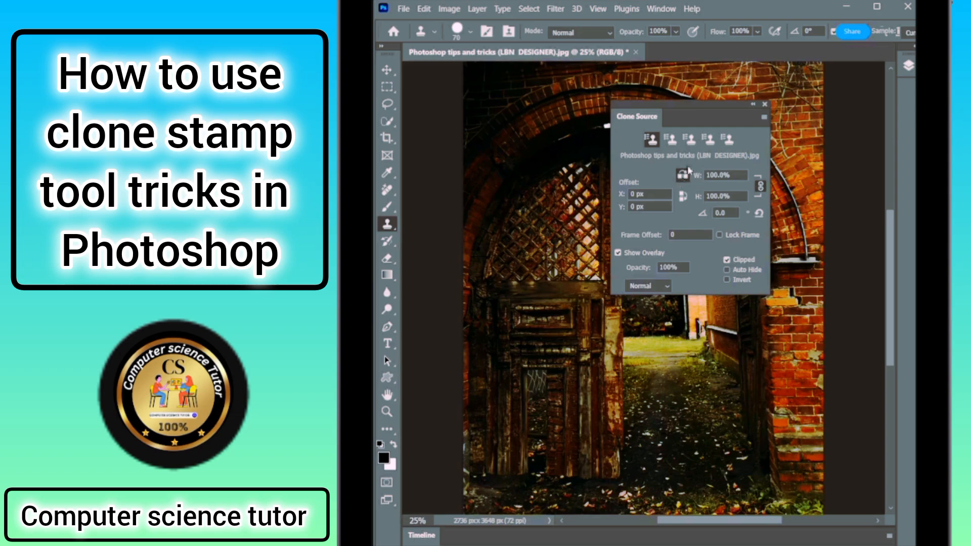
left_click(765, 104)
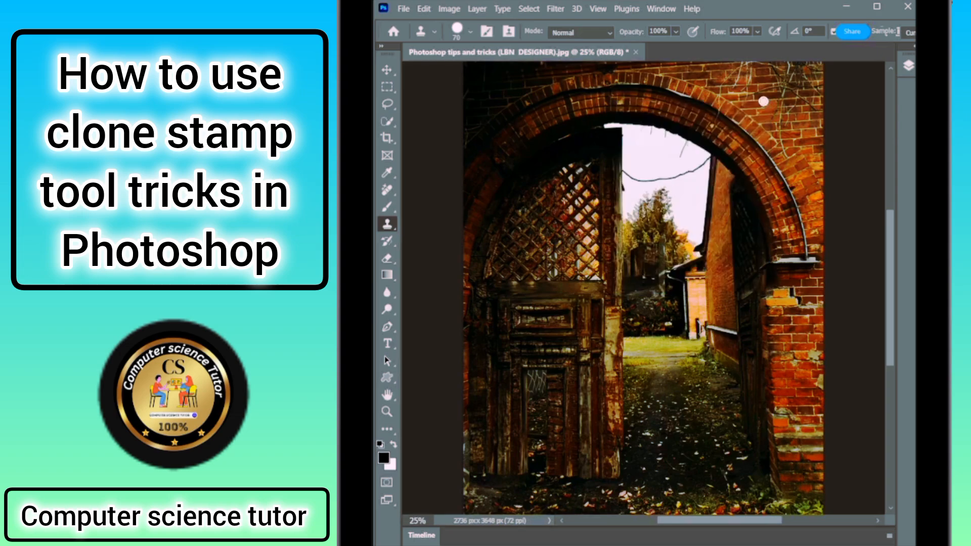
- Clone a mirrored copy of the left door across the archway opening with a 600 px brush, sampling from the door's lower edge
key("bracketright")
key("bracketright")
key("bracketright")
key("bracketright")
key("bracketright")
key("bracketright")
key("bracketright")
key("bracketright")
key("bracketright")
key("bracketright")
key("bracketright")
key("bracketright")
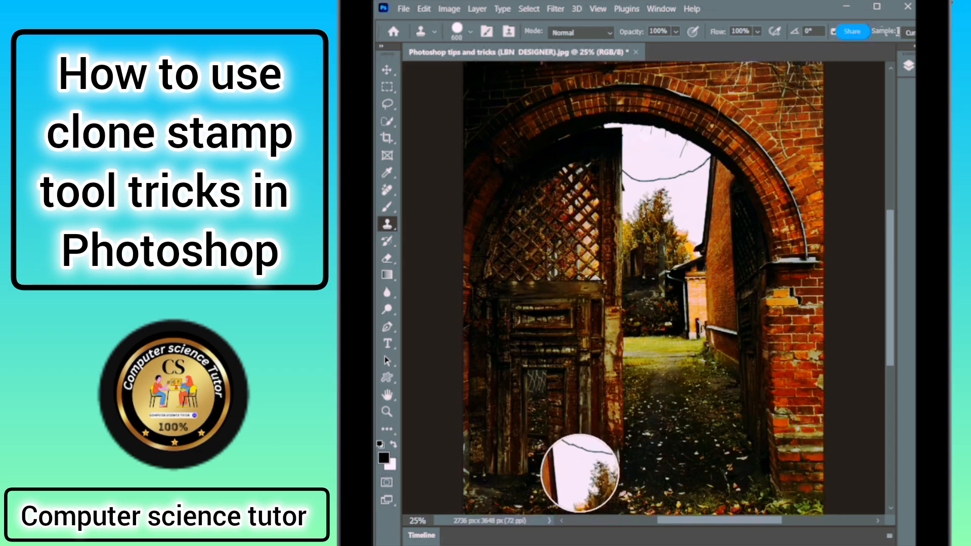
left_click(580, 473, "alt")
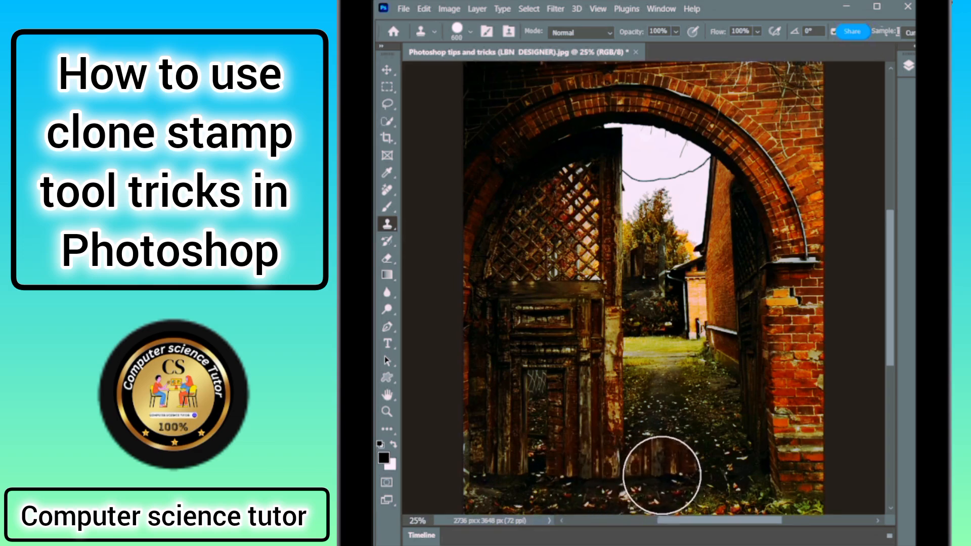
left_click(658, 475)
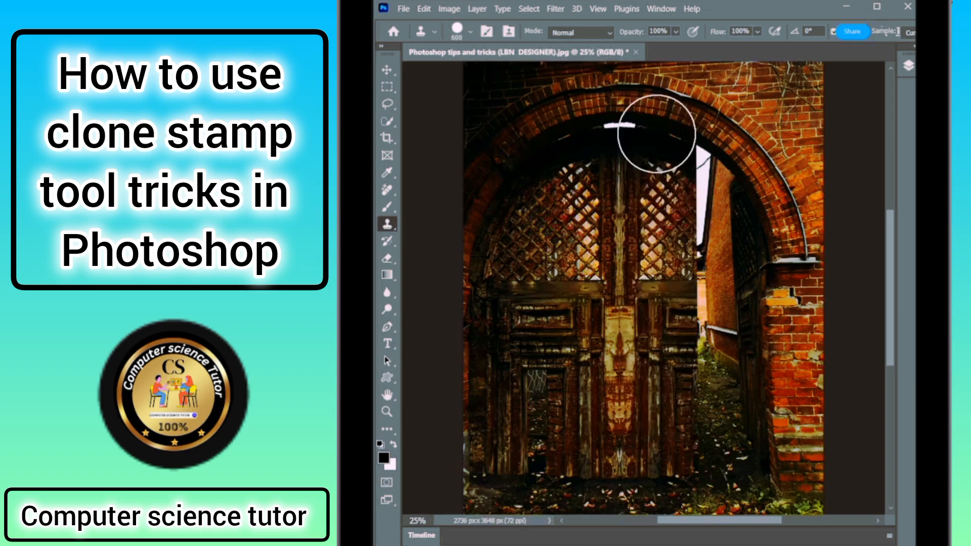
mouse_move(650, 134)
left_mouse_down()
mouse_move(653, 156)
mouse_move(725, 218)
mouse_move(721, 440)
mouse_move(715, 454)
mouse_move(682, 459)
left_mouse_up()
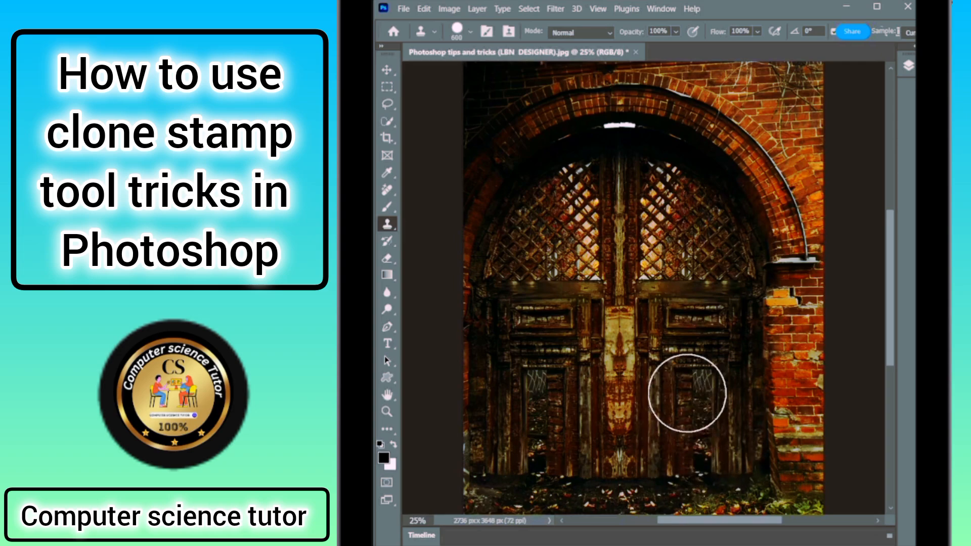
left_click_drag(562, 66, 468, 163)
key("ctrl+z")
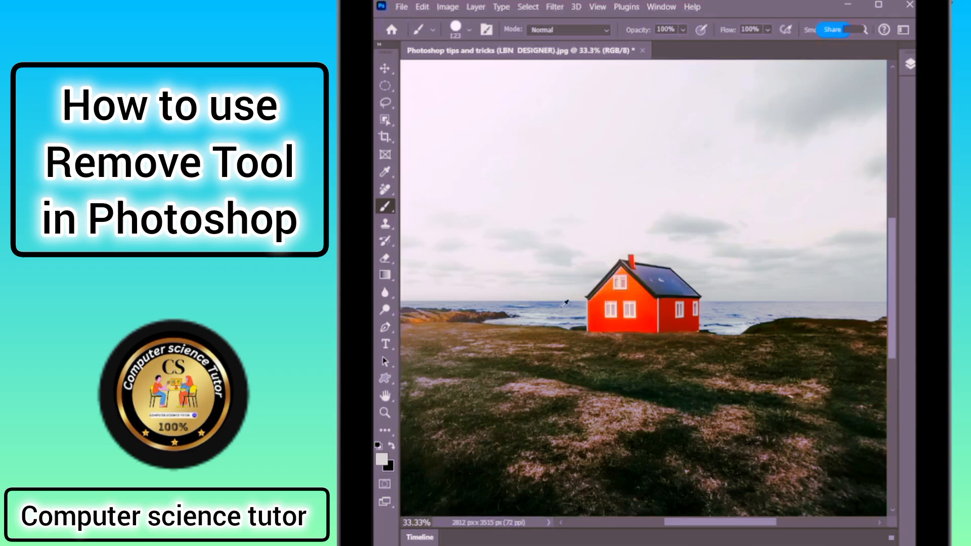
mouse_move(569, 310)
left_mouse_down()
mouse_move(664, 319)
mouse_move(700, 299)
mouse_move(698, 321)
mouse_move(582, 323)
left_mouse_up()
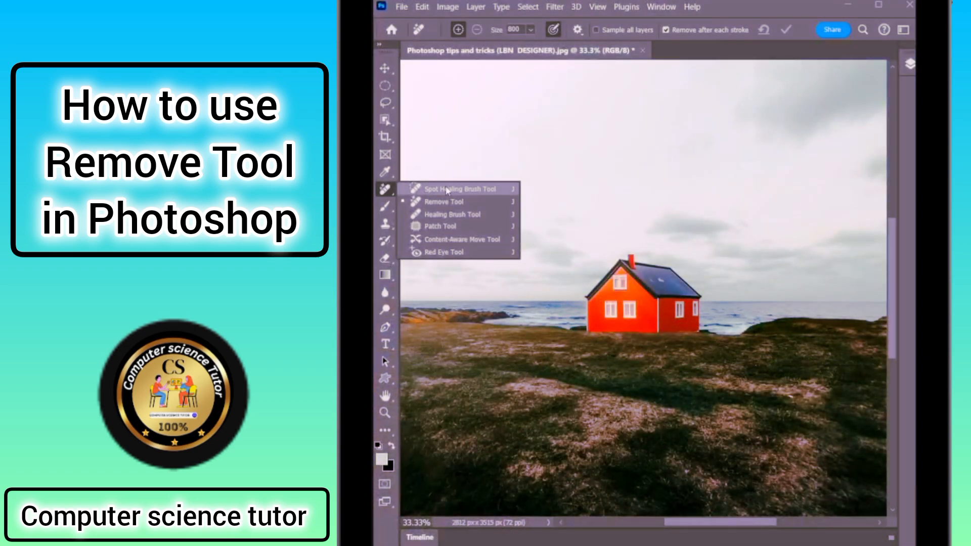
- Brush over the red house by the sea with the Remove Tool at size 800 to remove it
left_click(447, 202)
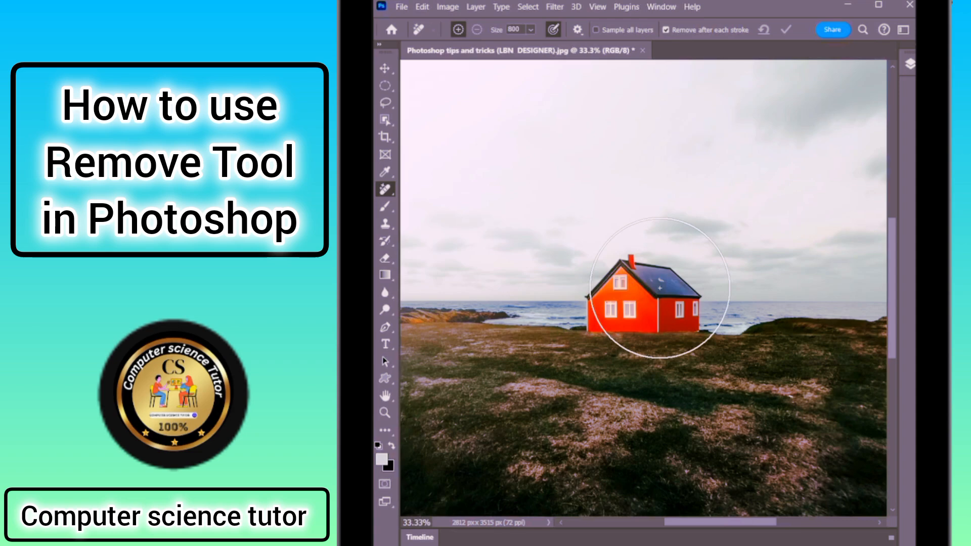
left_click_drag(645, 305, 642, 302)
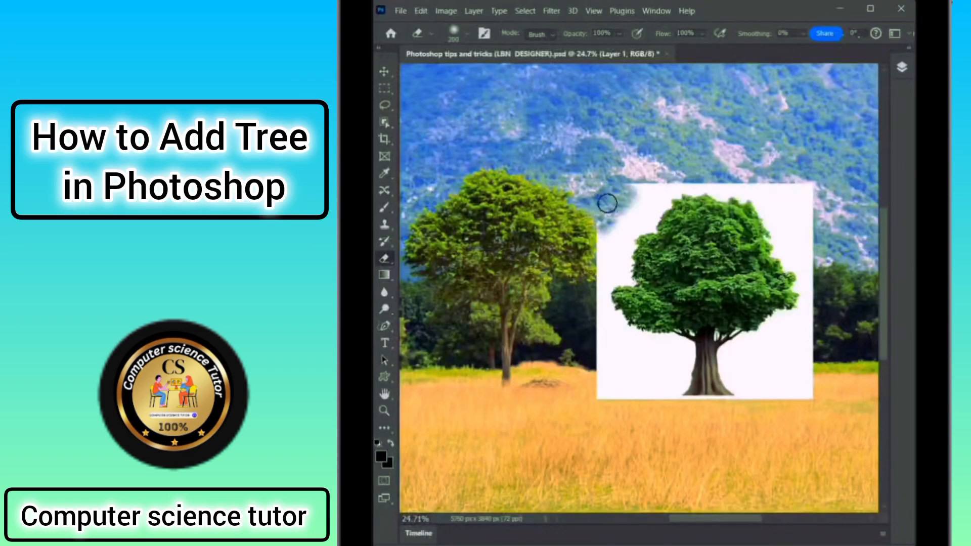
- Try to erase the white background around the pasted tree with the soft 200 px Eraser
mouse_move(609, 201)
left_mouse_down()
mouse_move(656, 193)
mouse_move(602, 221)
mouse_move(622, 273)
mouse_move(599, 299)
mouse_move(614, 387)
mouse_move(623, 336)
mouse_move(679, 360)
mouse_move(649, 354)
mouse_move(668, 374)
mouse_move(656, 370)
mouse_move(627, 397)
mouse_move(749, 402)
mouse_move(730, 376)
mouse_move(780, 354)
left_mouse_up()
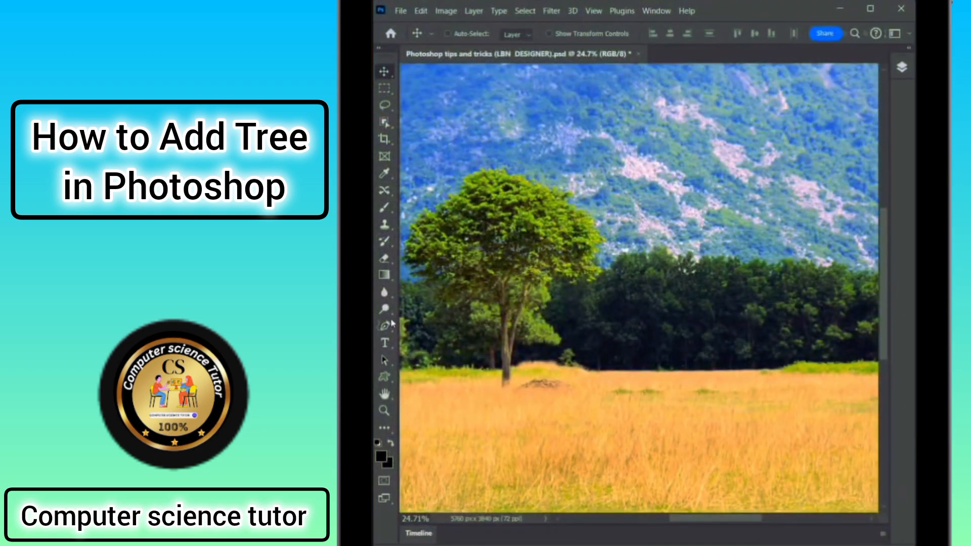
- Draw a curved path with the Freeform Pen Tool from the grass beside the existing tree up to the mountainside
left_click(390, 325)
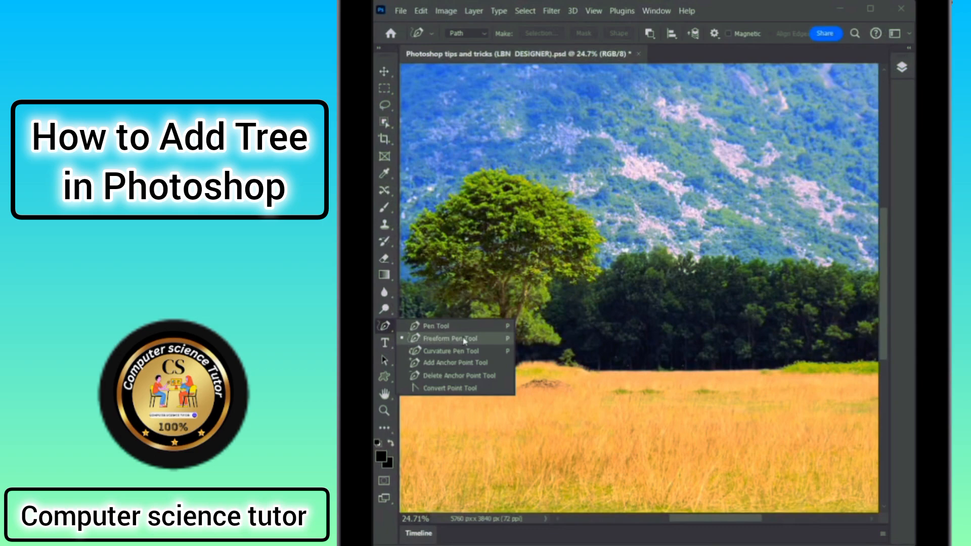
left_click(445, 340)
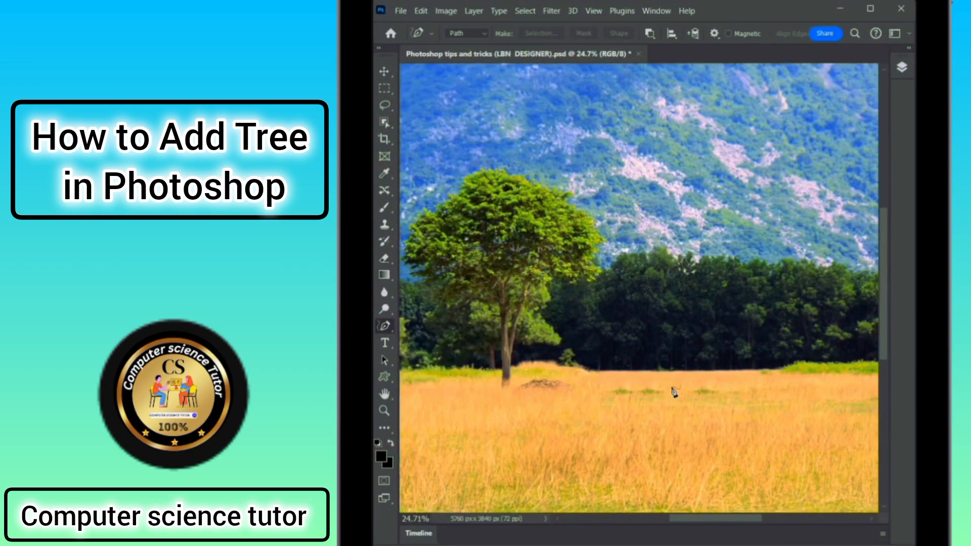
mouse_move(677, 392)
left_mouse_down()
mouse_move(680, 341)
mouse_move(699, 319)
mouse_move(700, 280)
mouse_move(678, 240)
left_mouse_up()
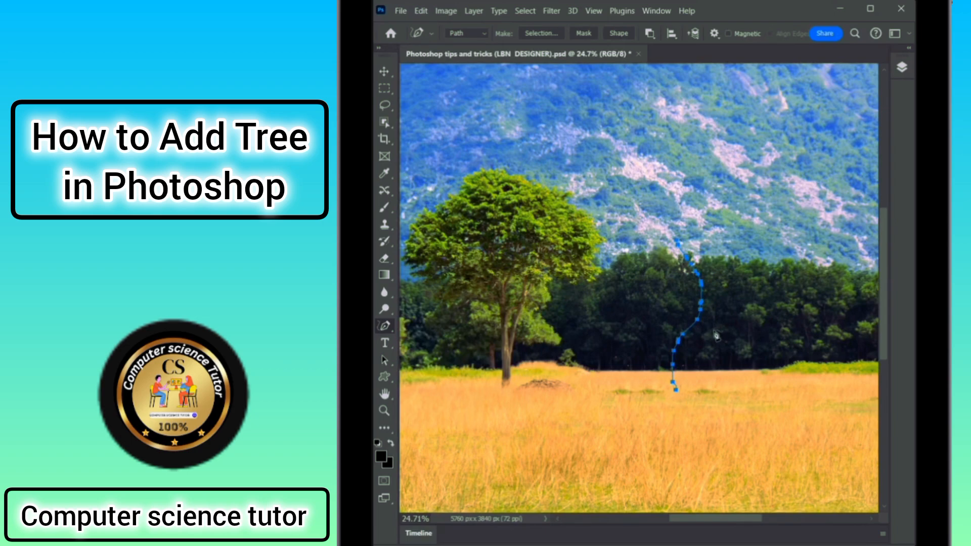
- Add a new empty layer above the Background layer
left_click(901, 68)
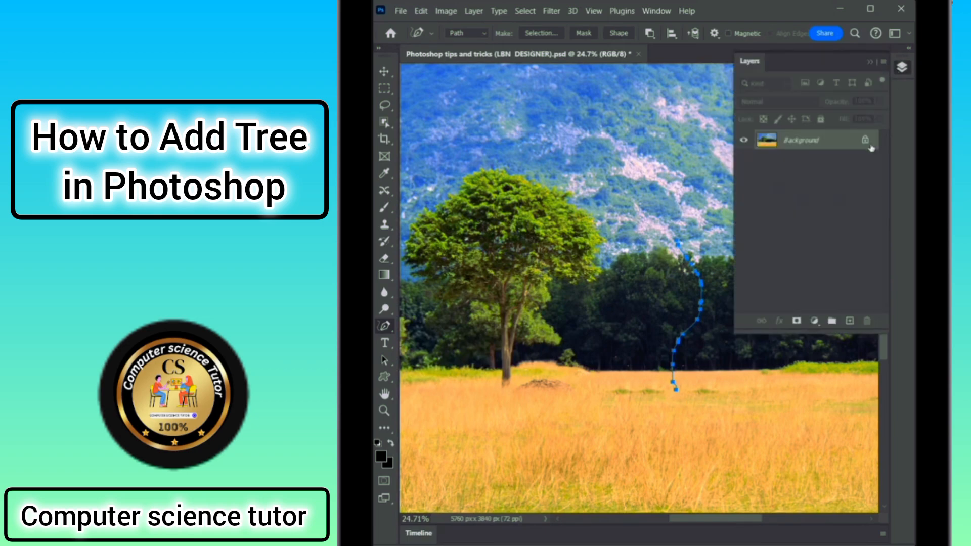
left_click(849, 320)
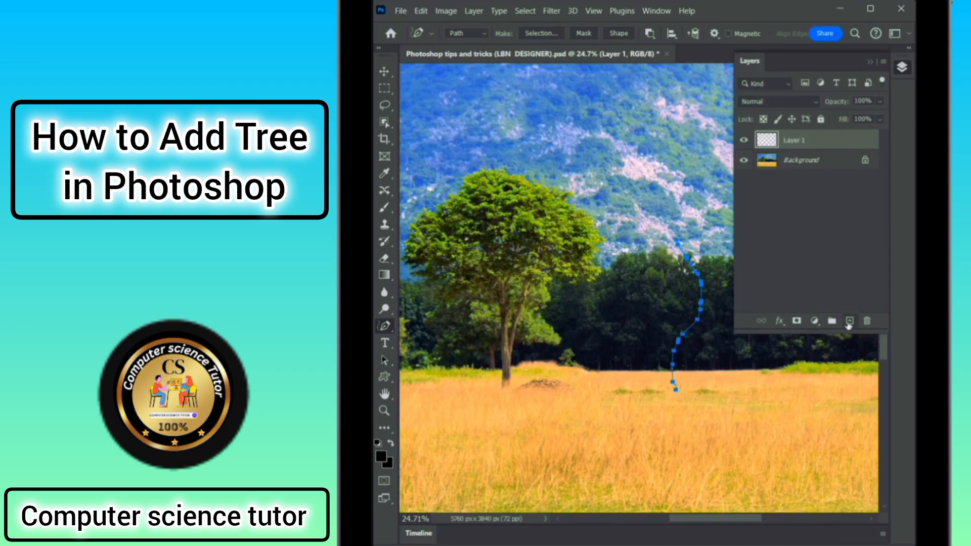
left_click(903, 72)
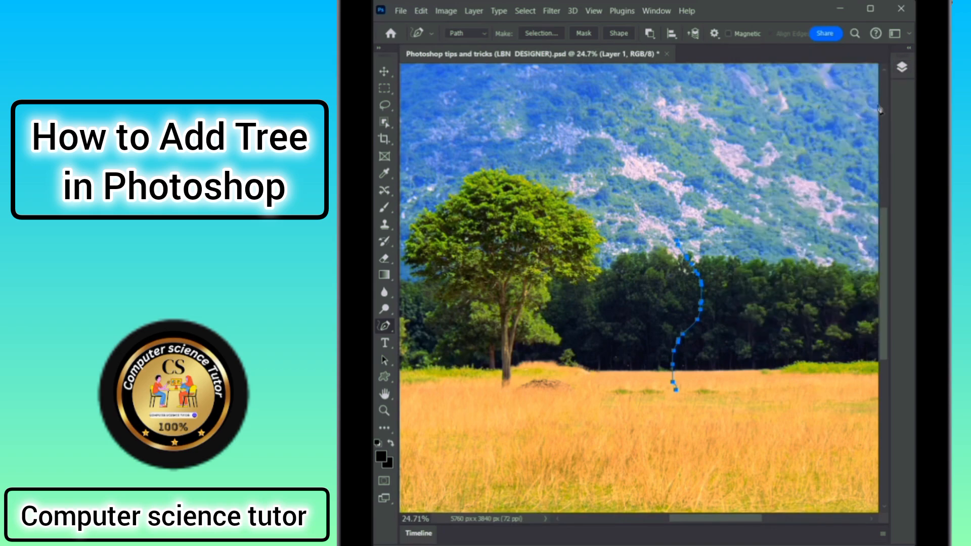
- Start the Tree render filter on the new layer and choose Oak Tree as the base tree type
left_click(545, 11)
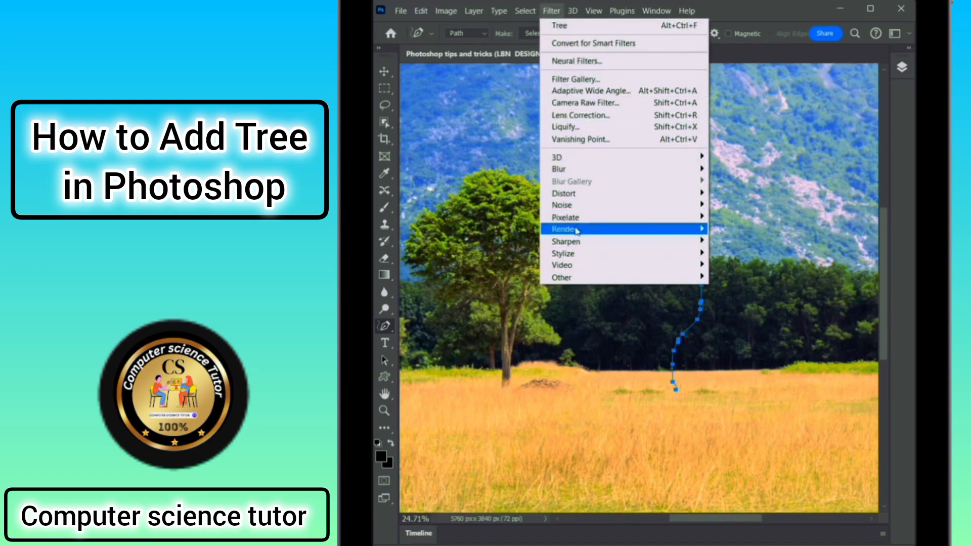
mouse_move(608, 229)
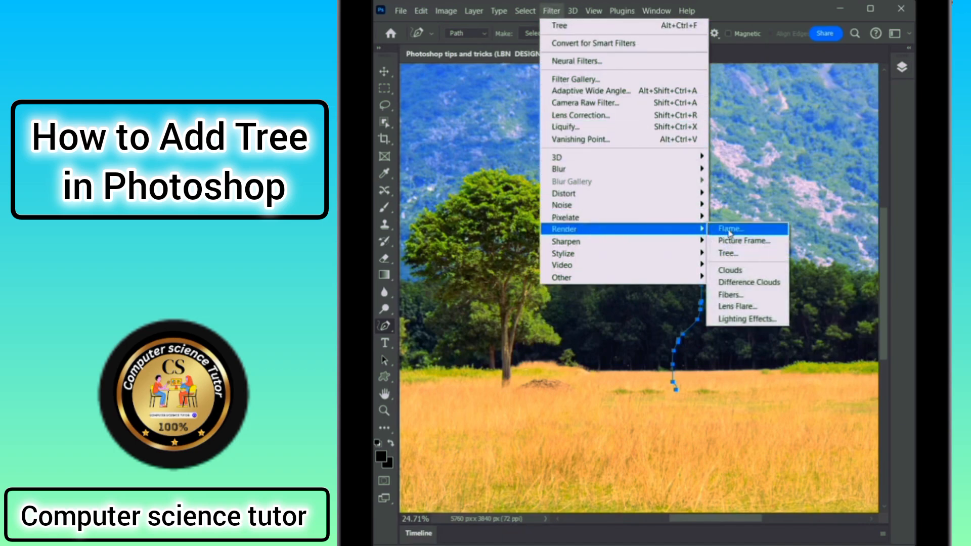
left_click(768, 256)
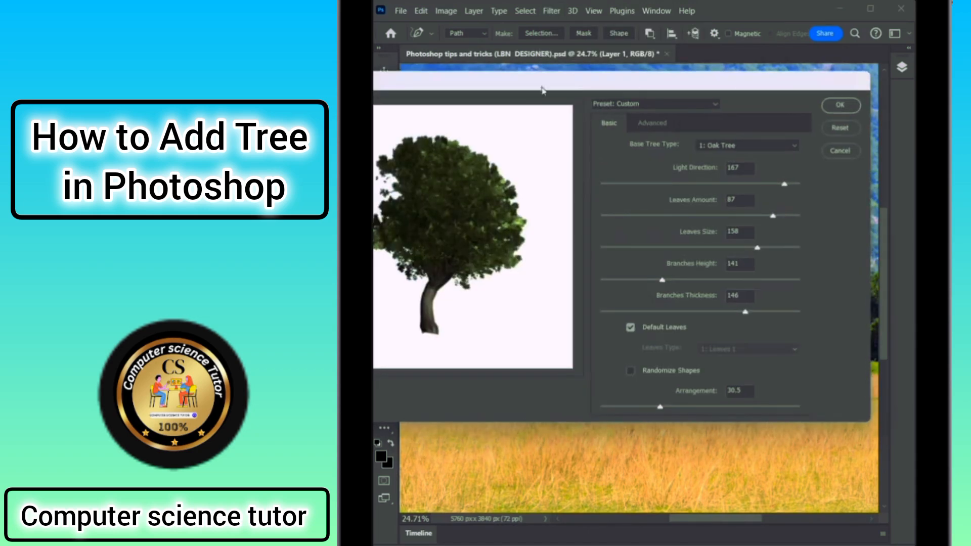
left_click_drag(542, 90, 646, 127)
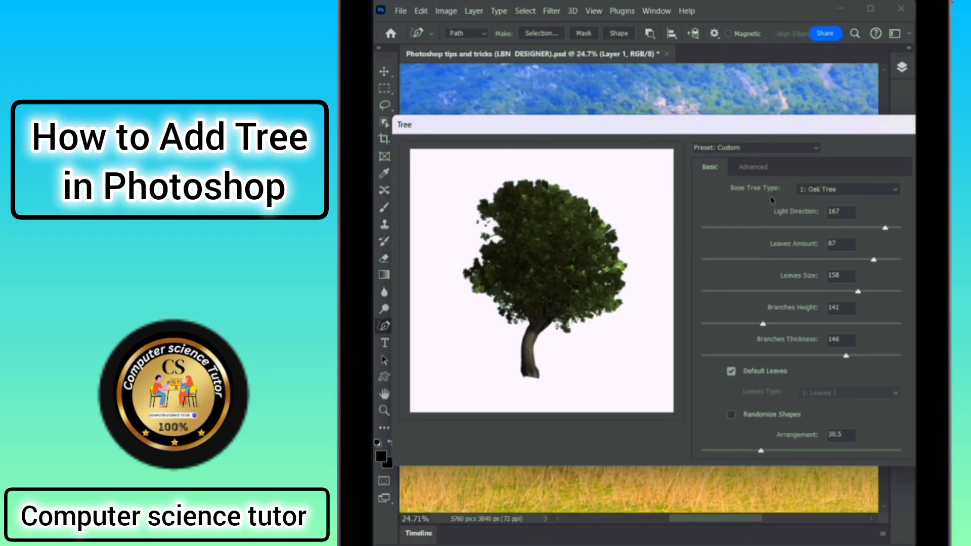
left_click(811, 192)
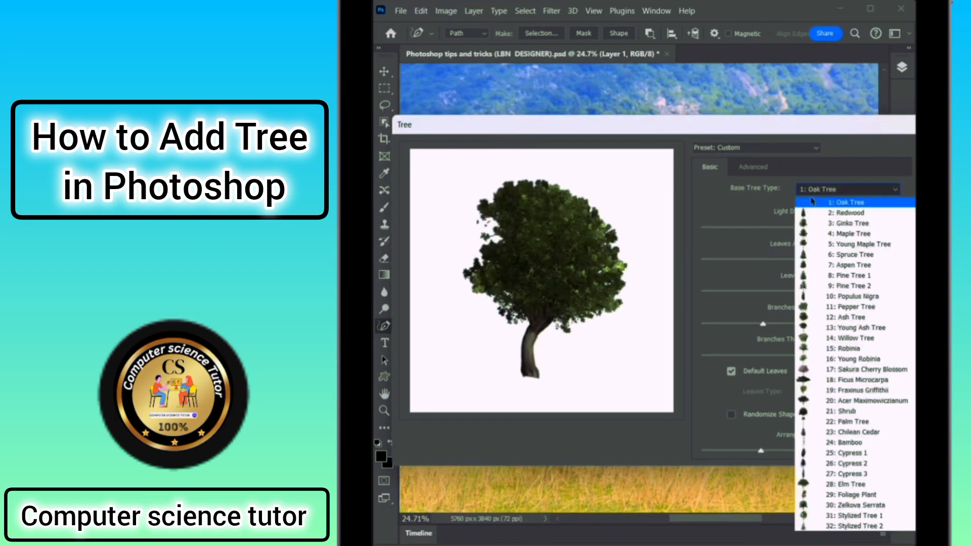
left_click(843, 203)
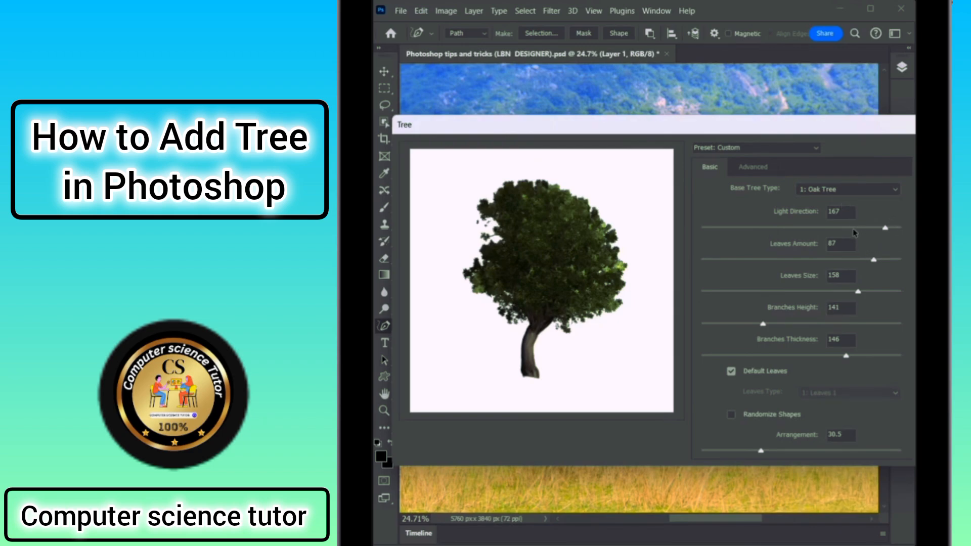
- Render the tree with light direction 172, leaves amount 76, leaves size 175, branches height 100 and branches thickness 165, and dismiss the path
left_click(785, 228)
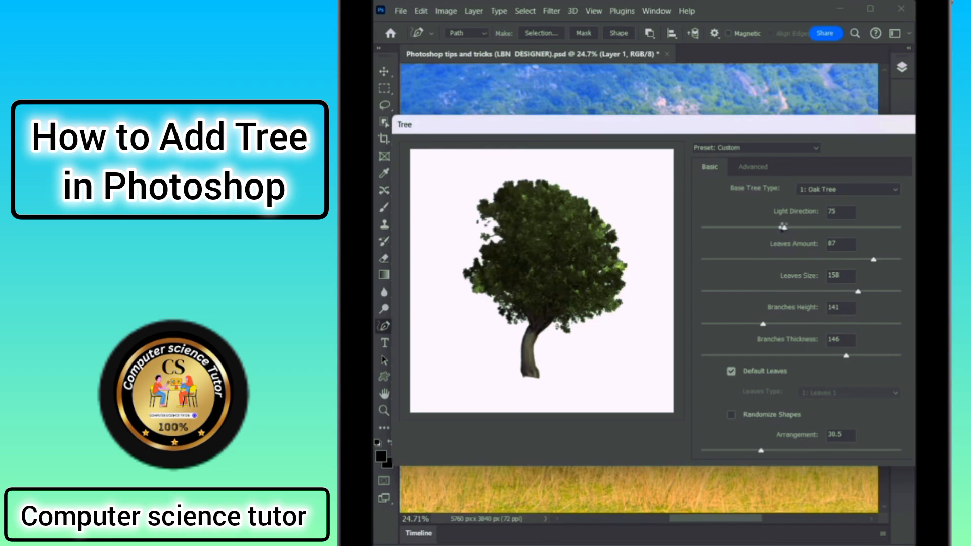
left_click(891, 229)
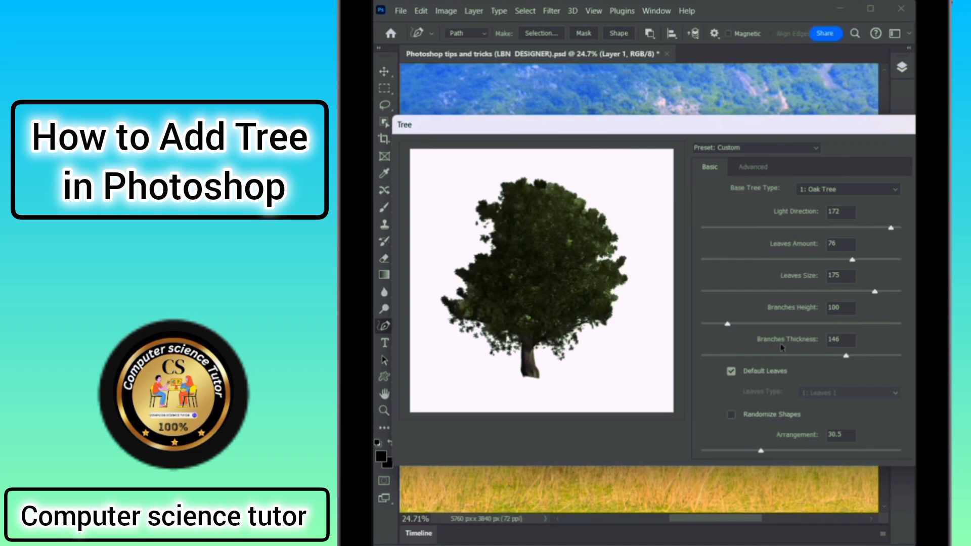
left_click(786, 356)
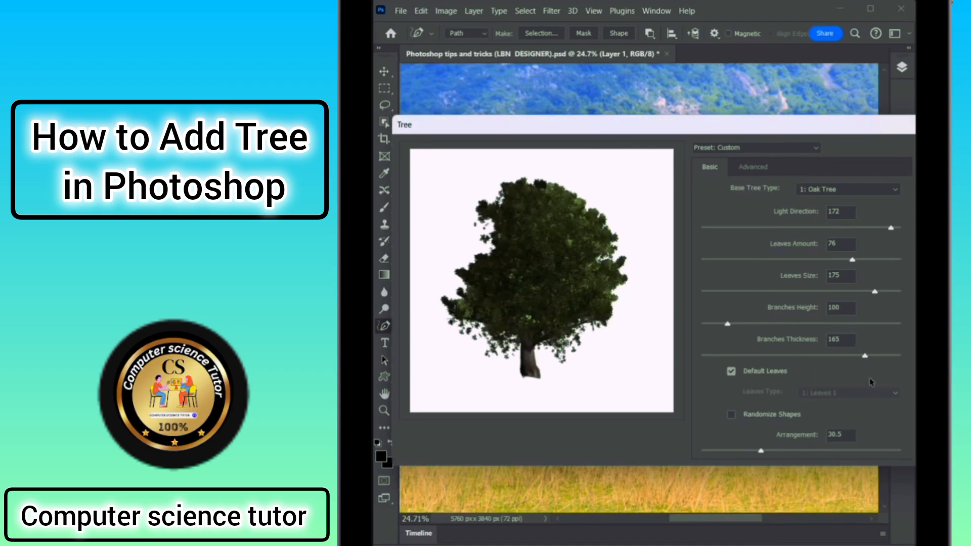
left_click_drag(858, 128, 822, 122)
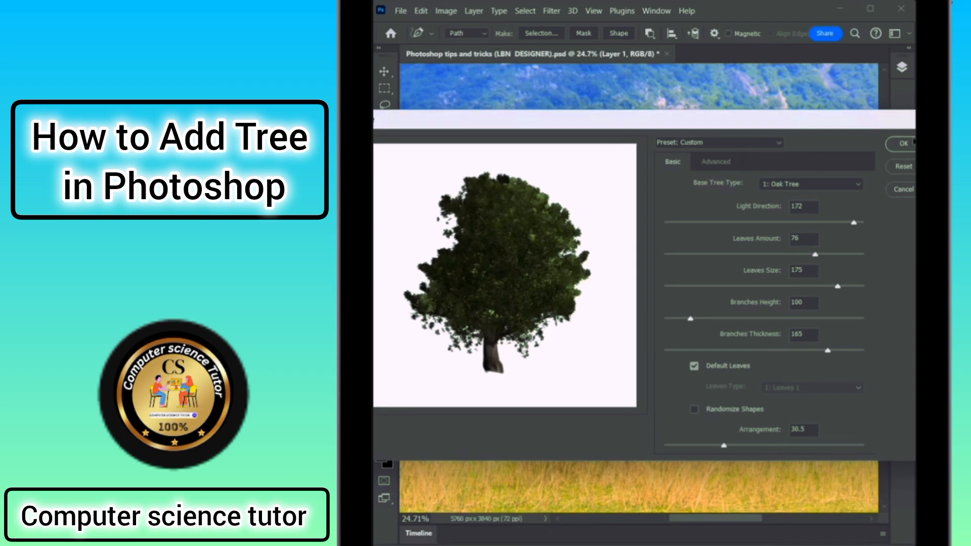
left_click(912, 143)
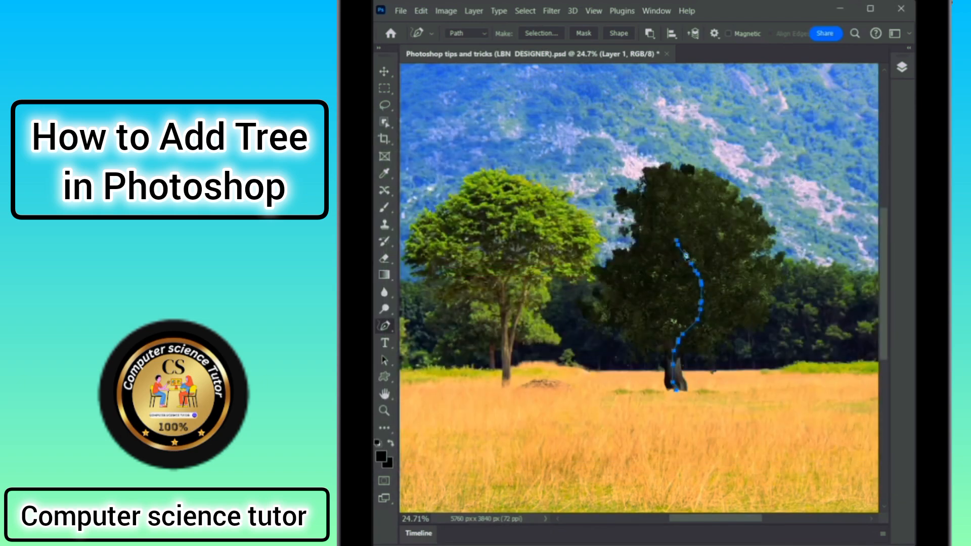
key("Escape")
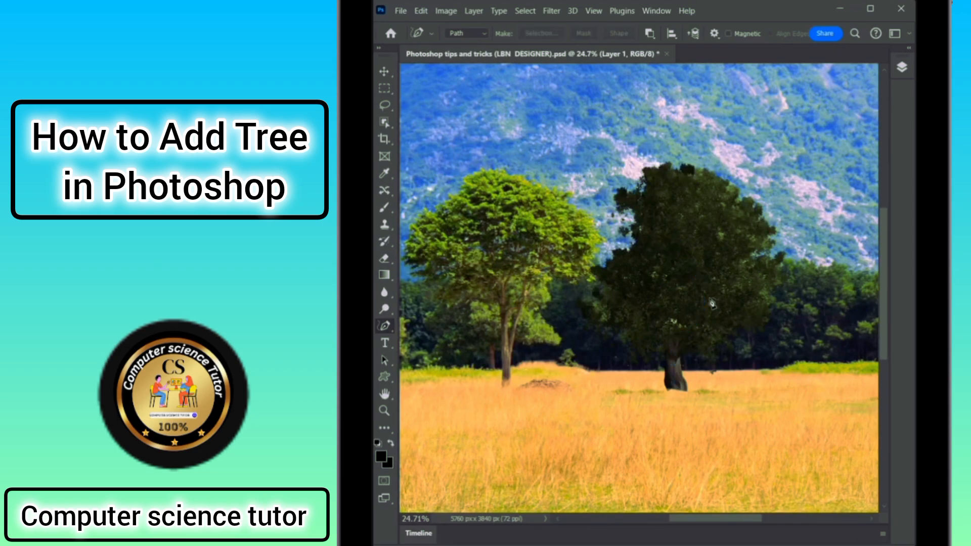
- Softly erase the base of the rendered tree's trunk with a 200 px, 0% hardness Eraser so it blends into the grass
left_click(390, 260)
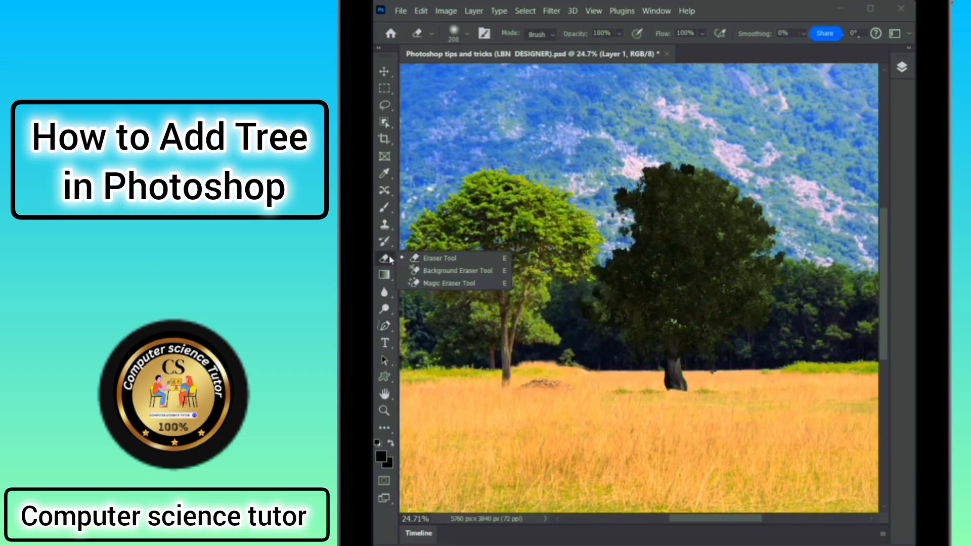
left_click(432, 258)
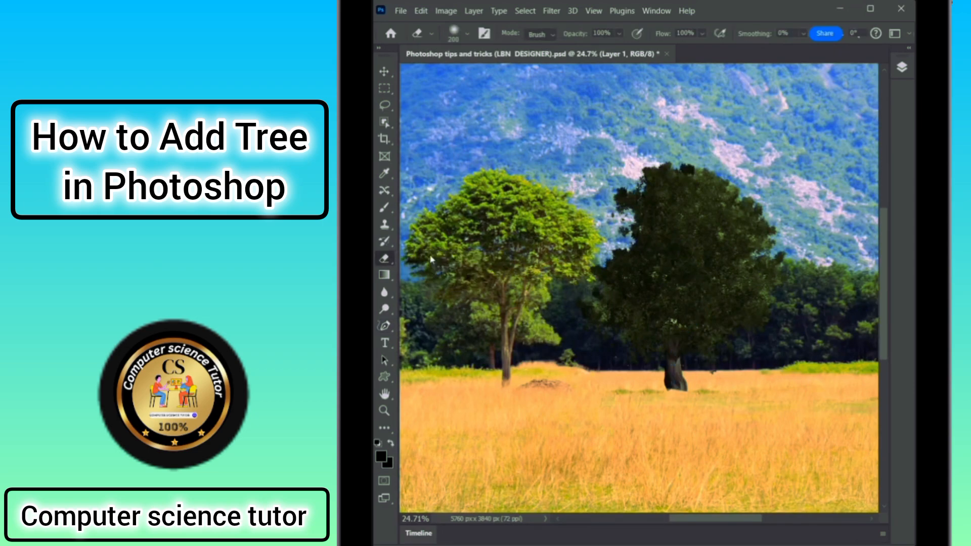
left_click(484, 34)
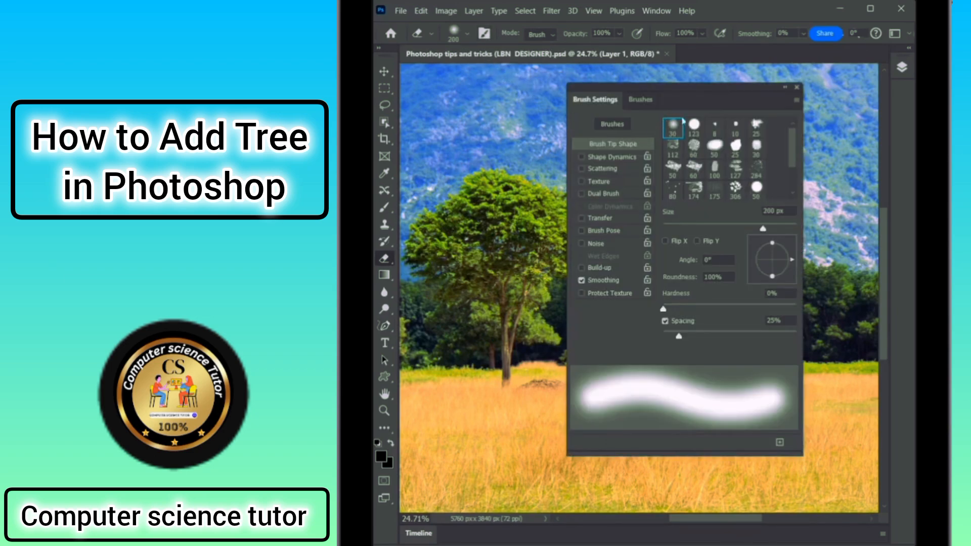
left_click(797, 87)
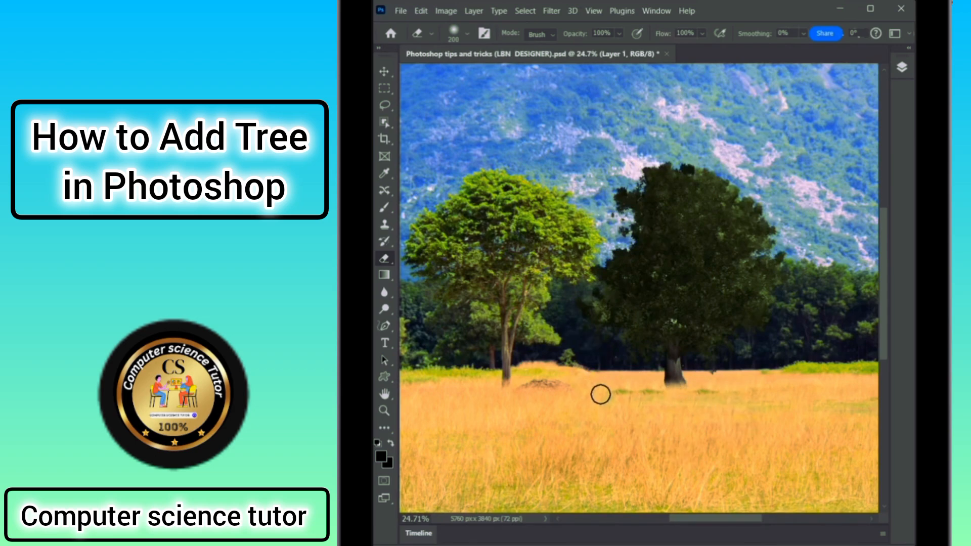
left_click(384, 71)
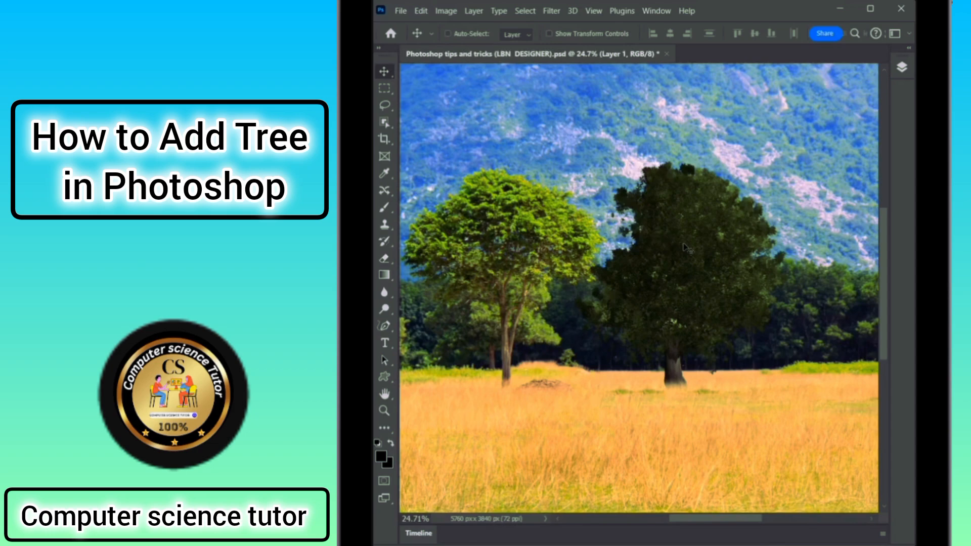
- Nudge the rendered tree slightly down and to the right, and brighten it using Levels with input values 14, 1.00 and 137
left_click_drag(683, 249, 694, 256)
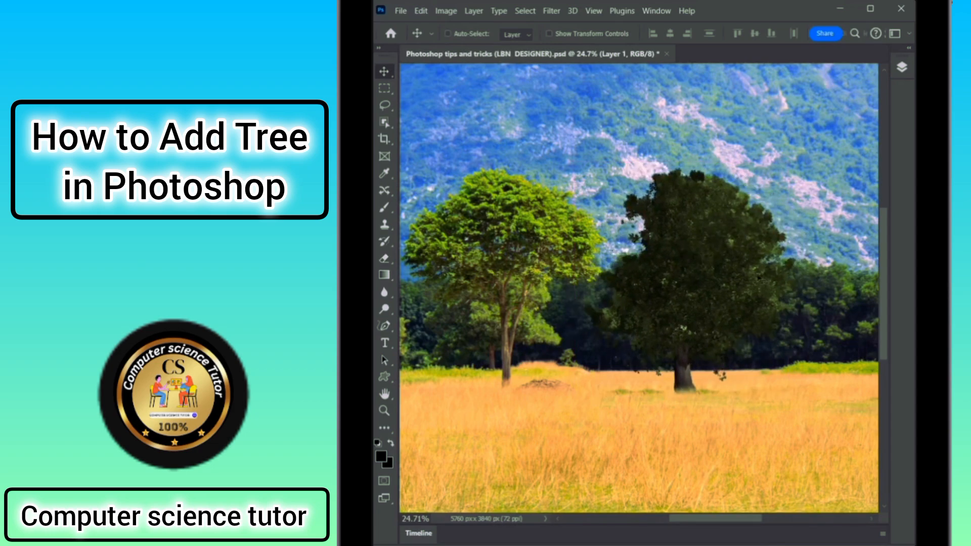
left_click(448, 11)
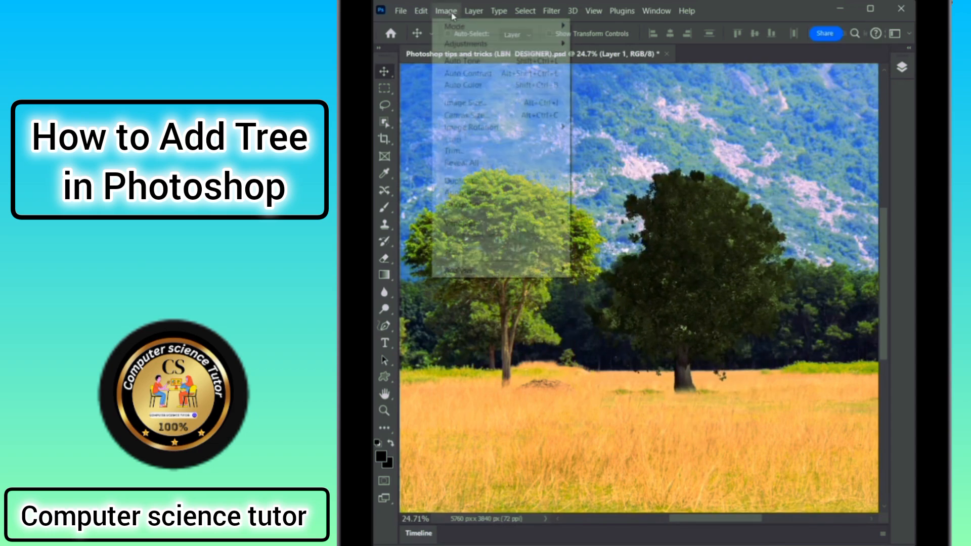
mouse_move(457, 44)
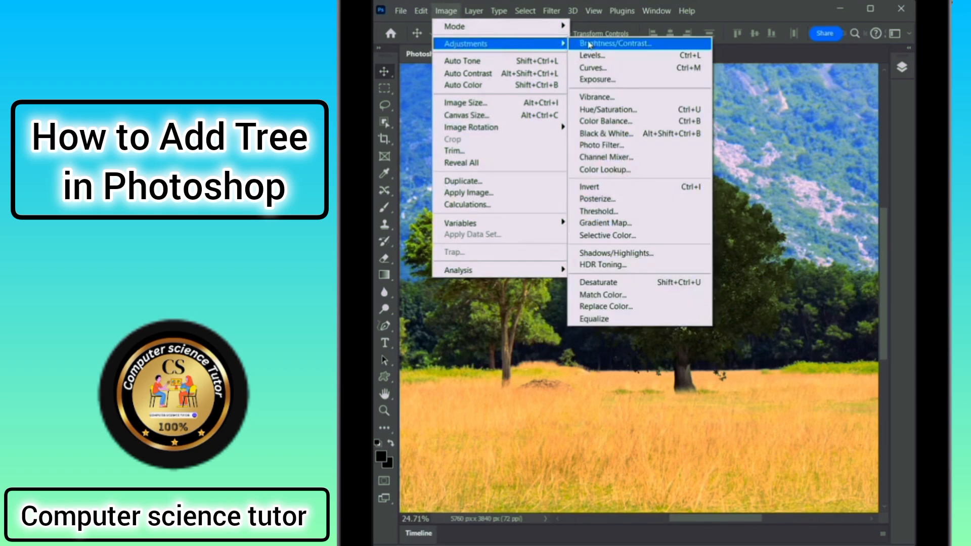
left_click(626, 56)
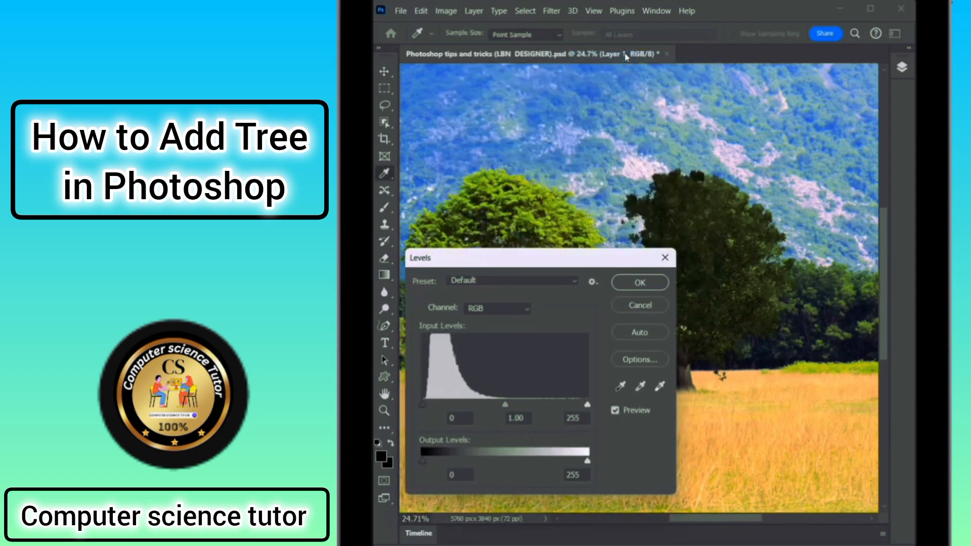
left_click_drag(587, 405, 524, 405)
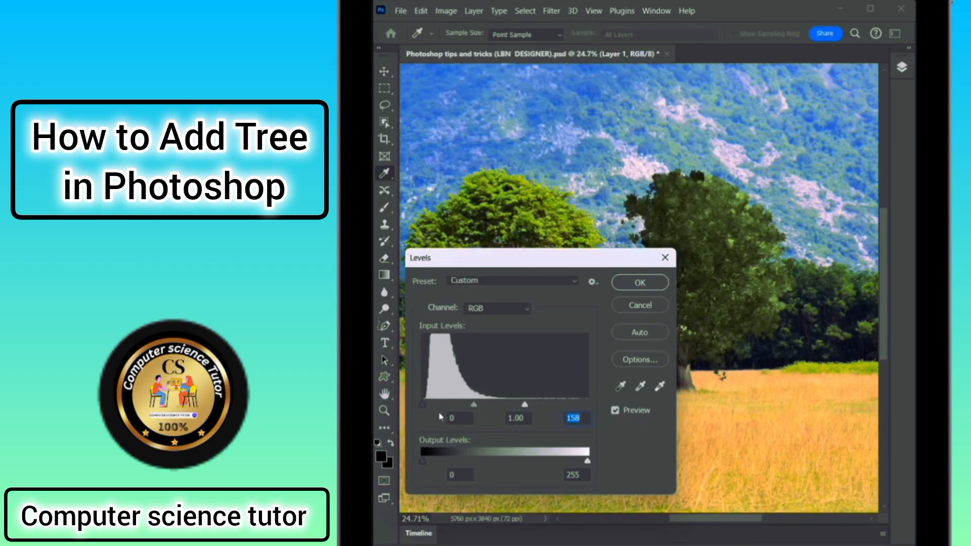
left_click_drag(429, 407, 432, 406)
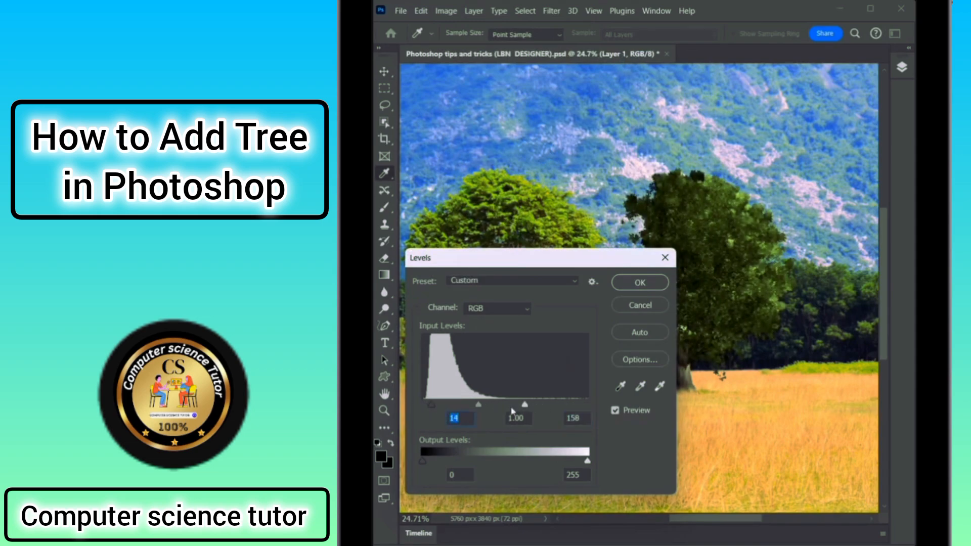
left_click_drag(525, 405, 511, 408)
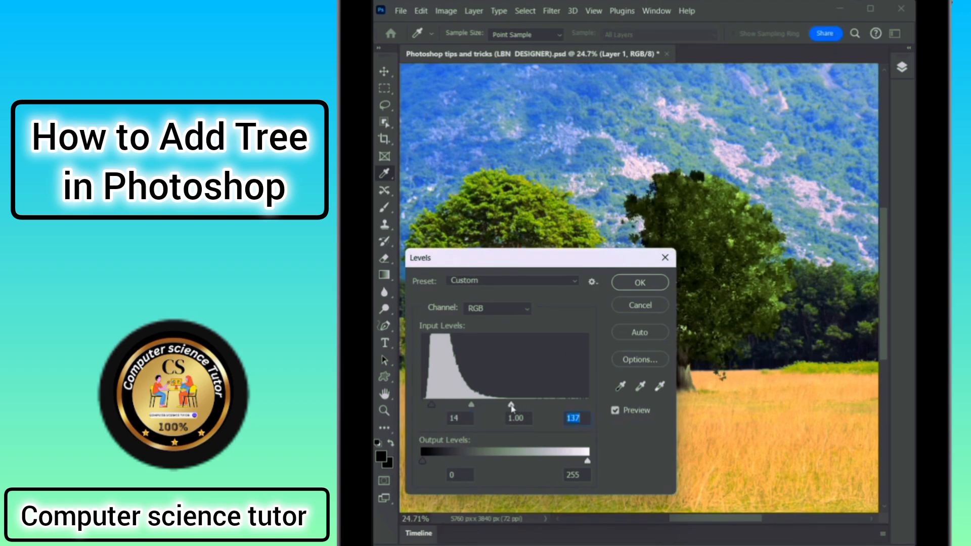
left_click(639, 282)
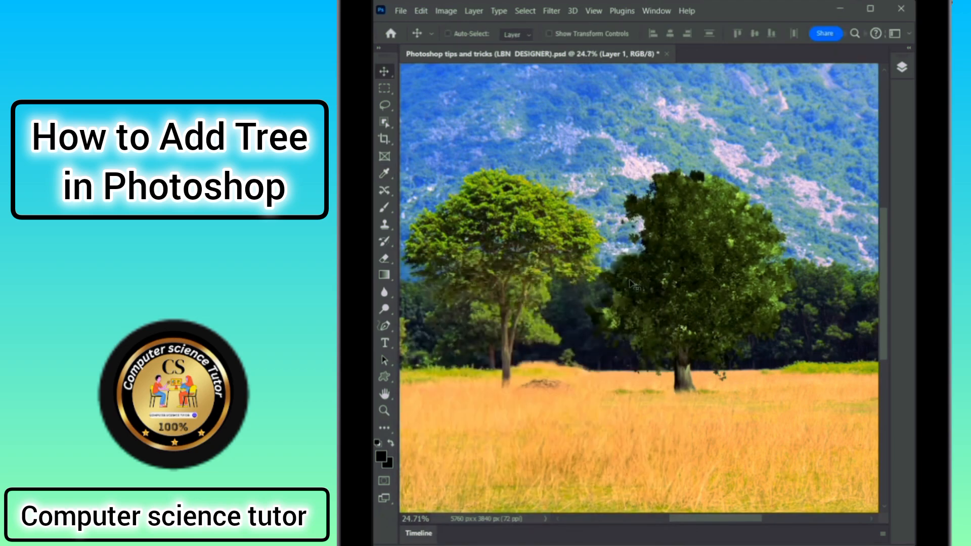
- Adjust the rendered tree's color using Hue/Saturation with hue -8 and saturation +18
left_click(446, 11)
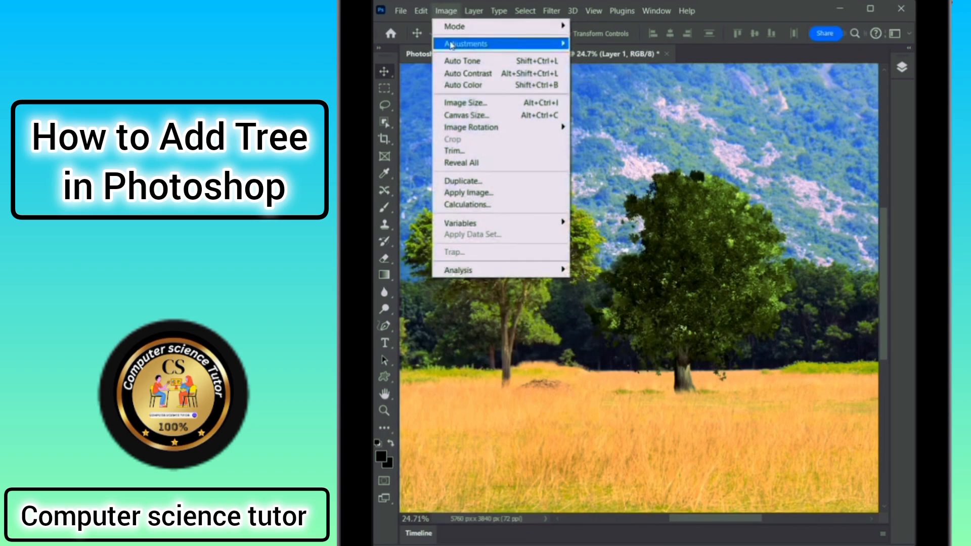
mouse_move(461, 45)
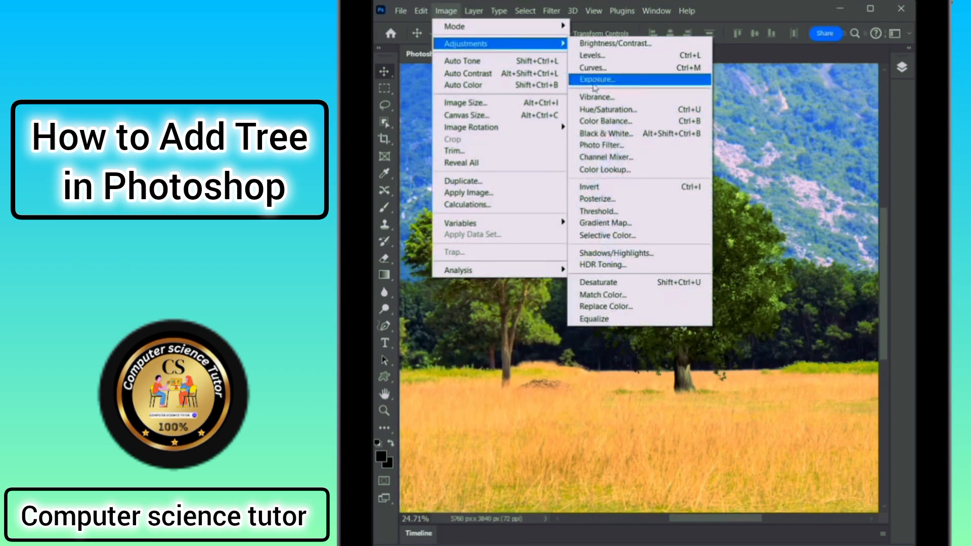
left_click(632, 110)
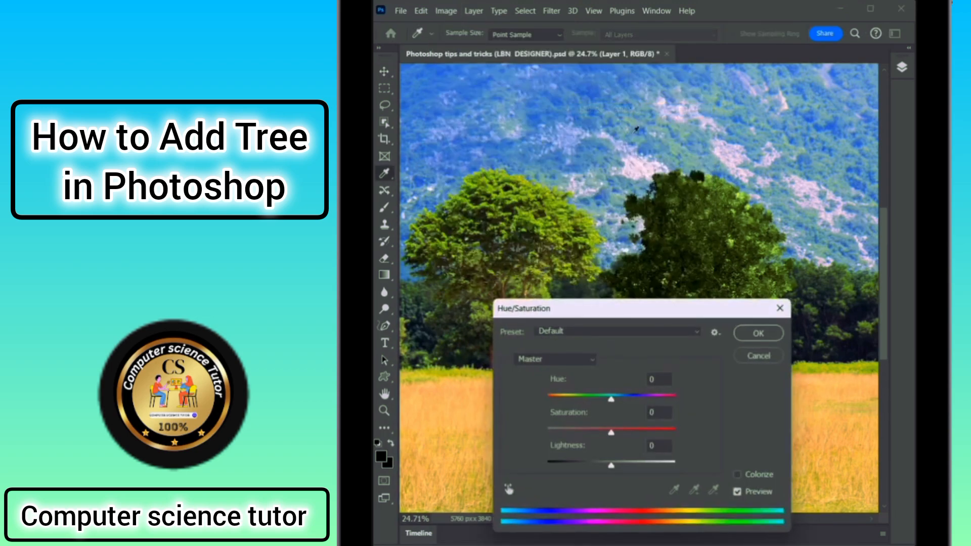
left_click_drag(639, 310, 548, 336)
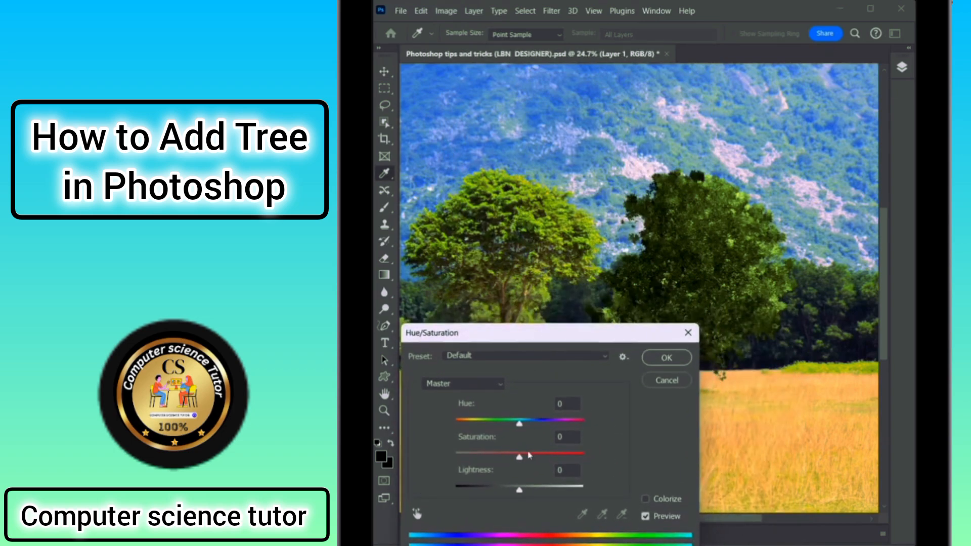
left_click_drag(520, 460, 526, 458)
left_click_drag(531, 459, 533, 457)
left_click_drag(518, 423, 514, 423)
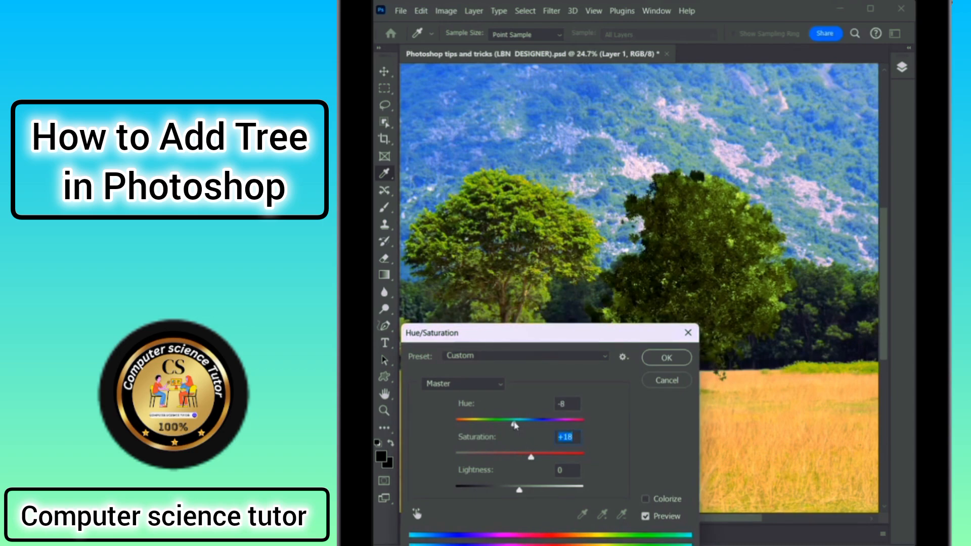
left_click(514, 424)
left_click(648, 357)
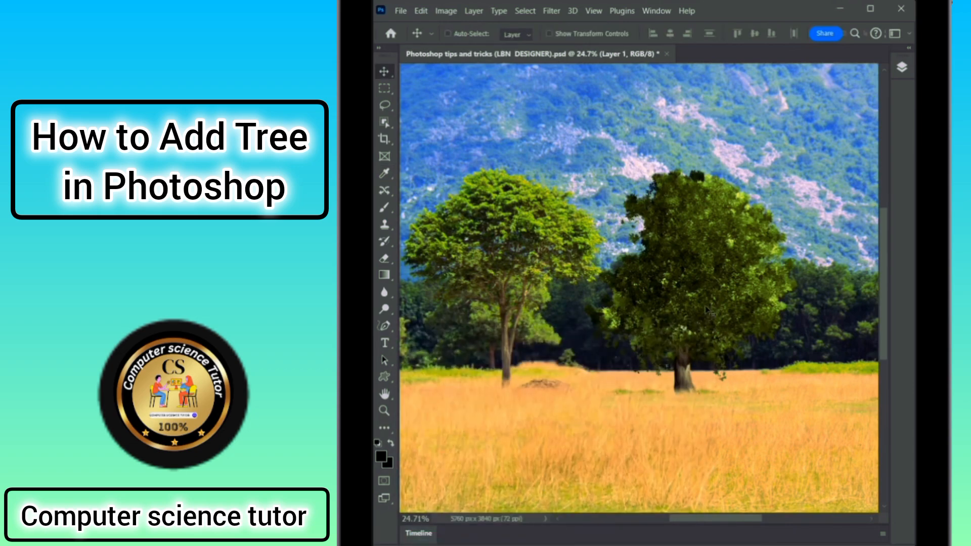
- Move the rendered tree further right and place a duplicate of it between the two trees, overlapping the original tree's crown
left_click_drag(715, 277, 780, 277)
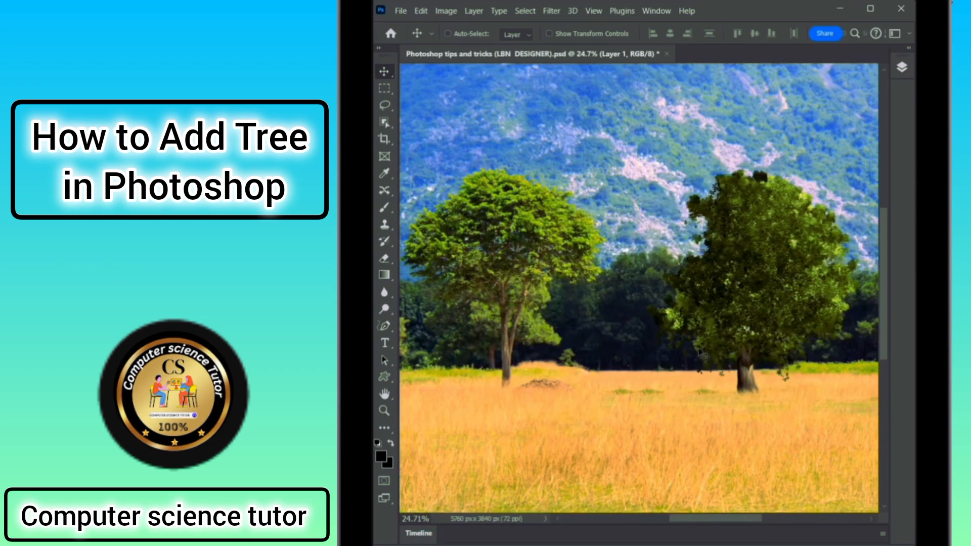
left_click_drag(757, 313, 640, 312)
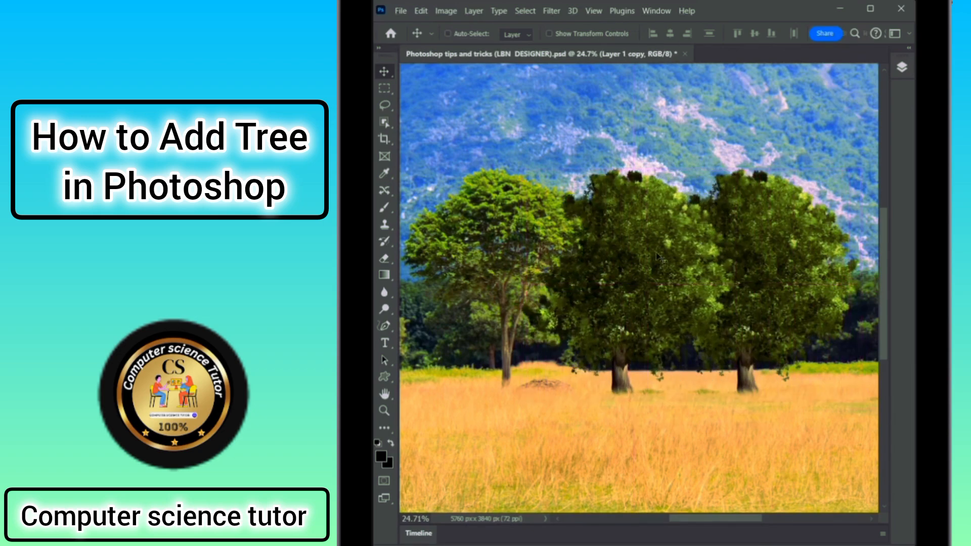
left_click_drag(657, 256, 644, 254)
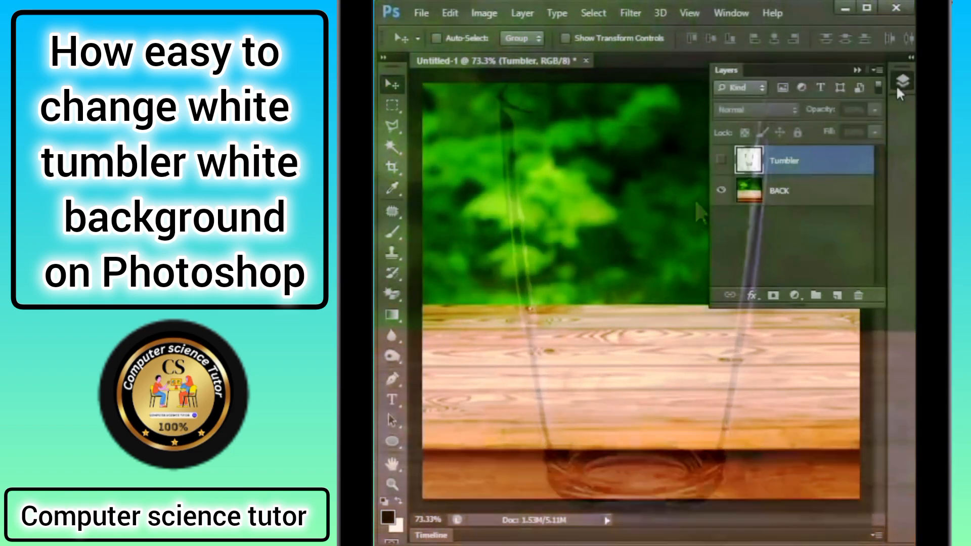
- Show the Tumbler layer and select the white area around the glass with the Magic Wand at tolerance 11
left_click(721, 161)
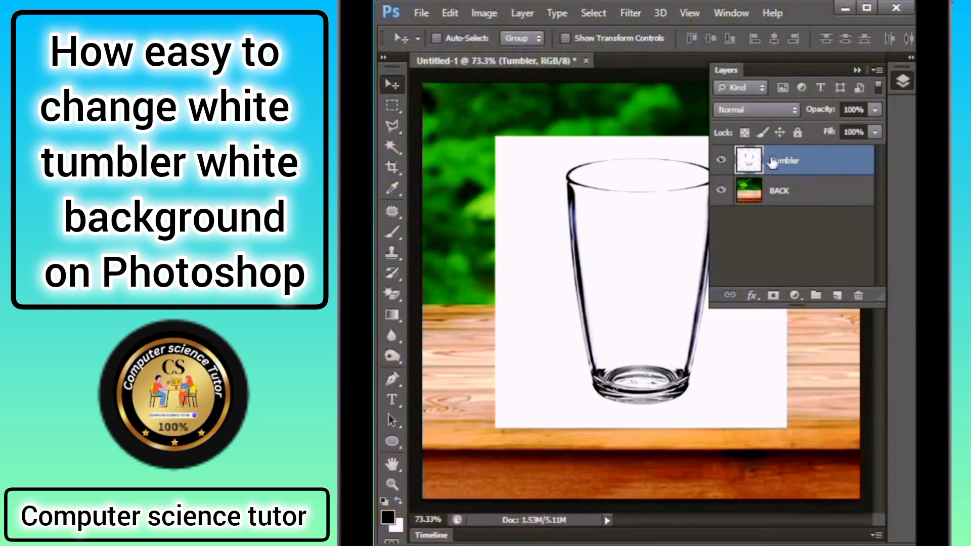
left_click(901, 82)
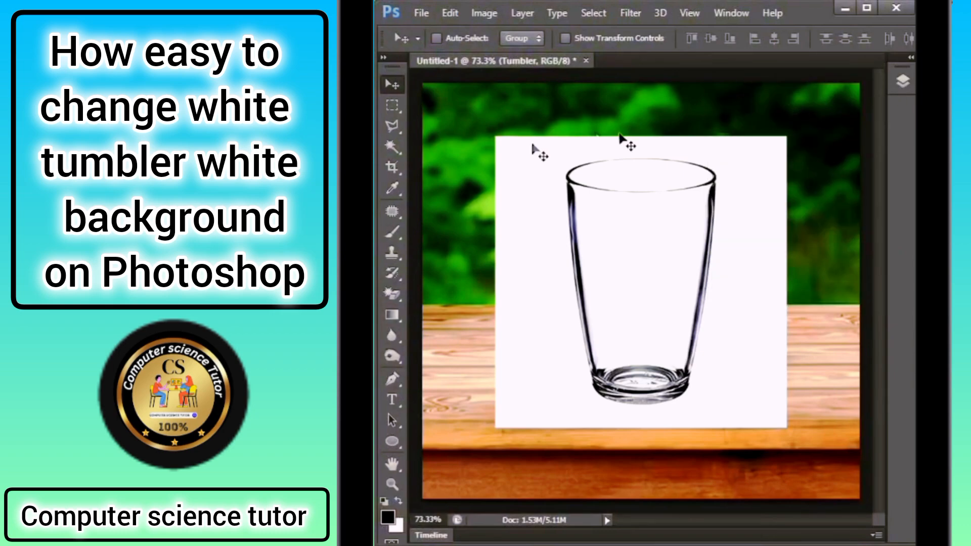
left_click_drag(399, 145, 414, 163)
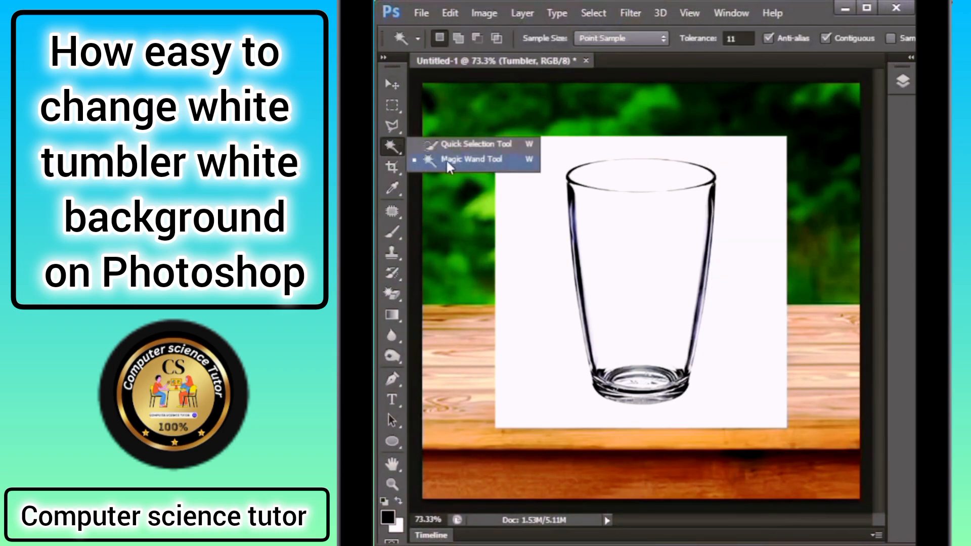
left_click(490, 162)
left_click(514, 170)
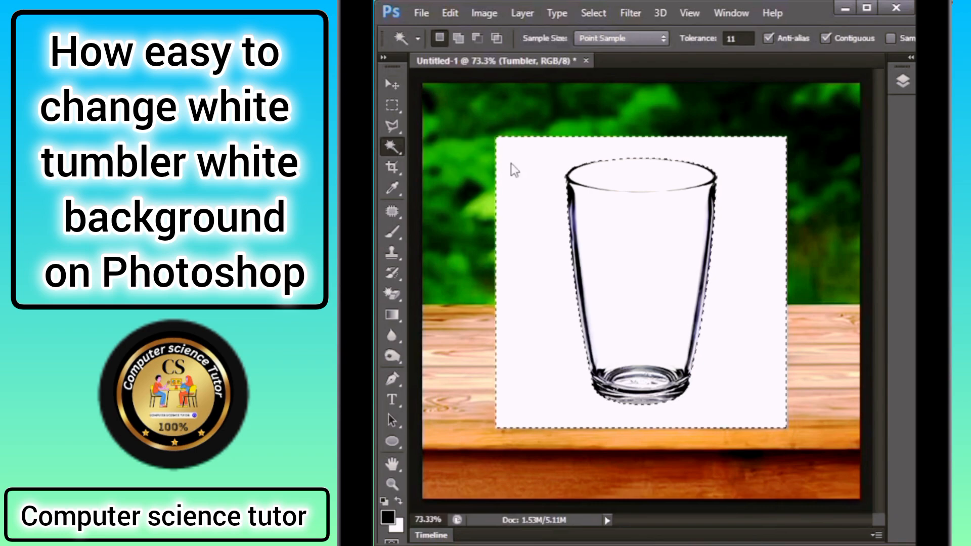
- Invert the selection and add a layer mask to the Tumbler layer that hides the white surroundings of the glass
left_click(593, 13)
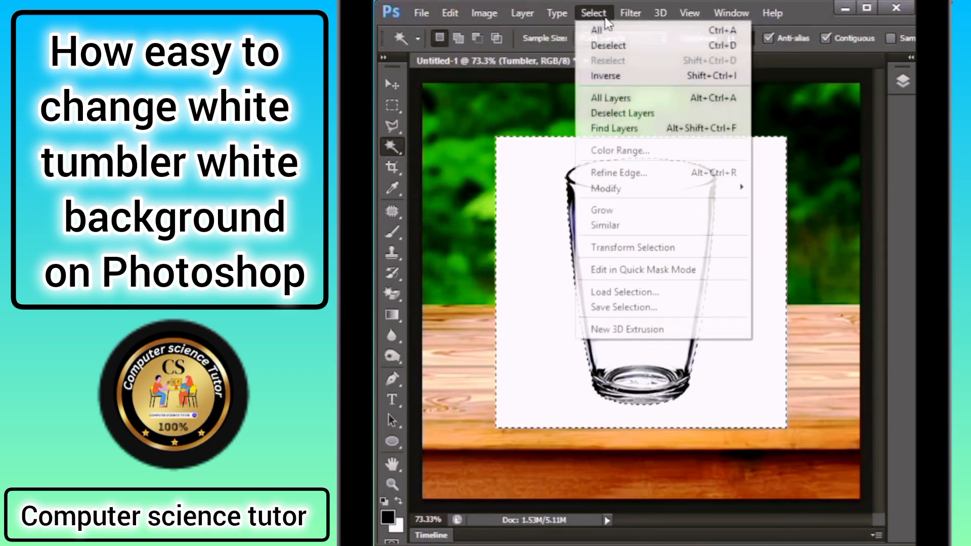
left_click(605, 76)
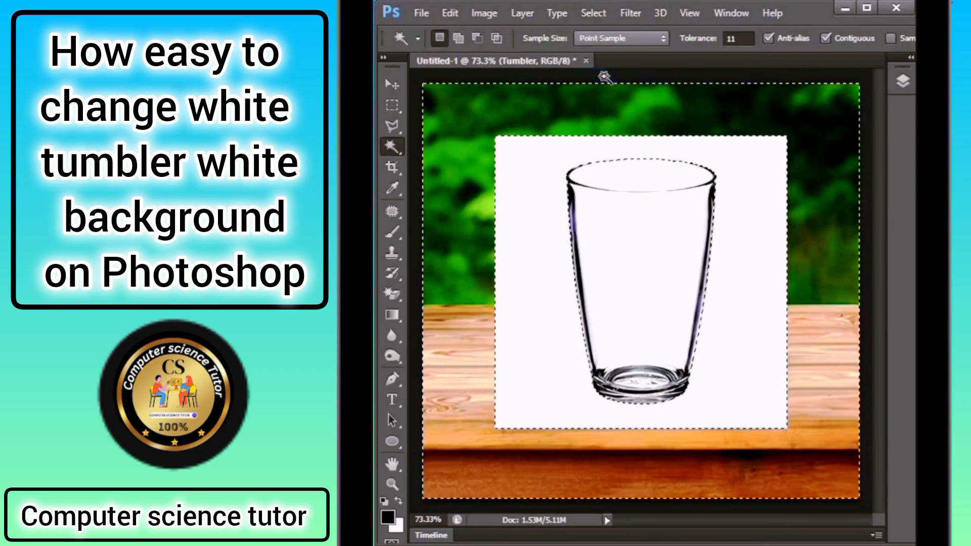
left_click(903, 82)
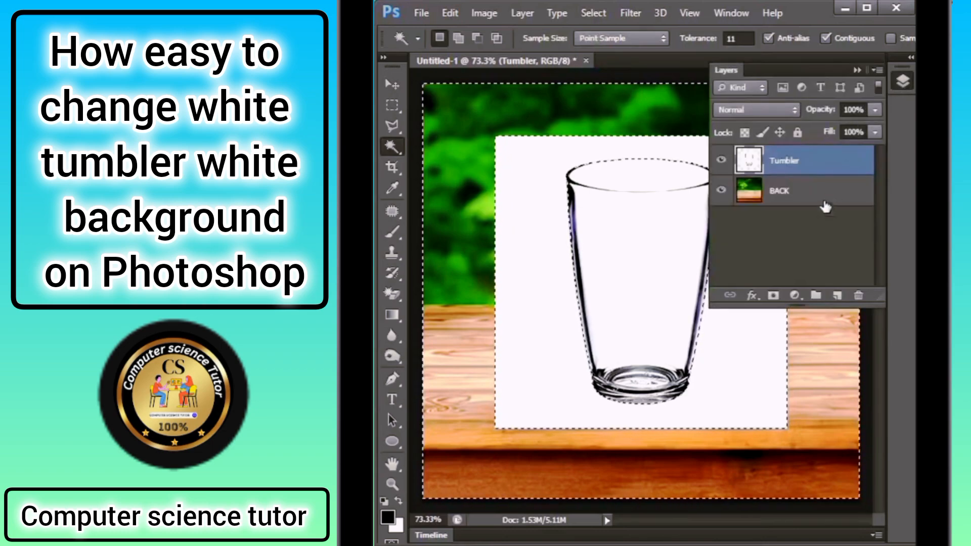
left_click(773, 295)
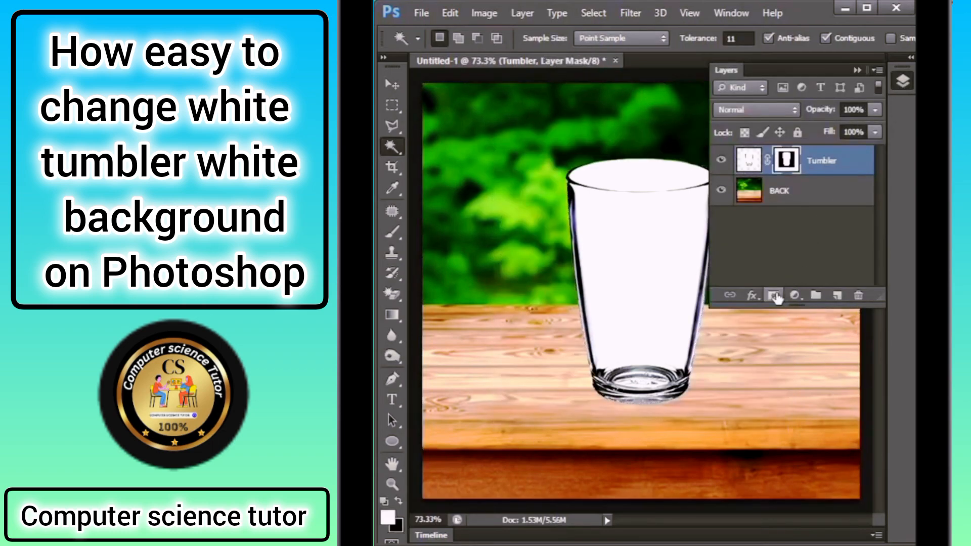
- Duplicate the masked Tumbler layer three times
left_click(750, 160)
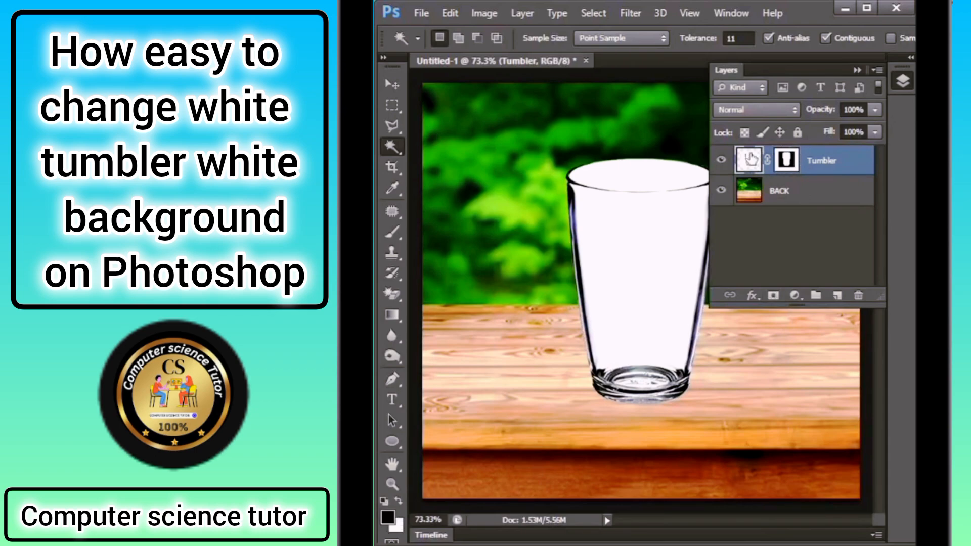
key("ctrl+j")
key("ctrl+j")
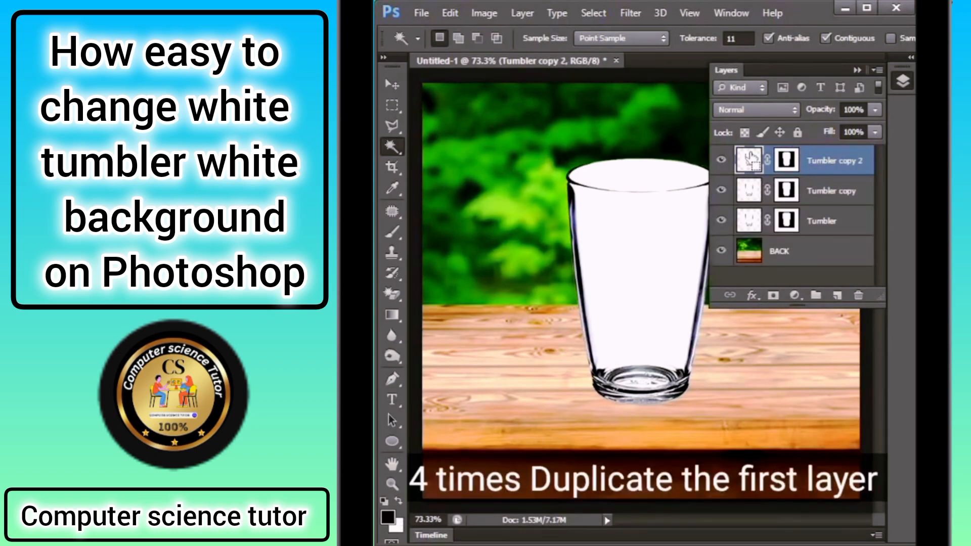
key("ctrl+j")
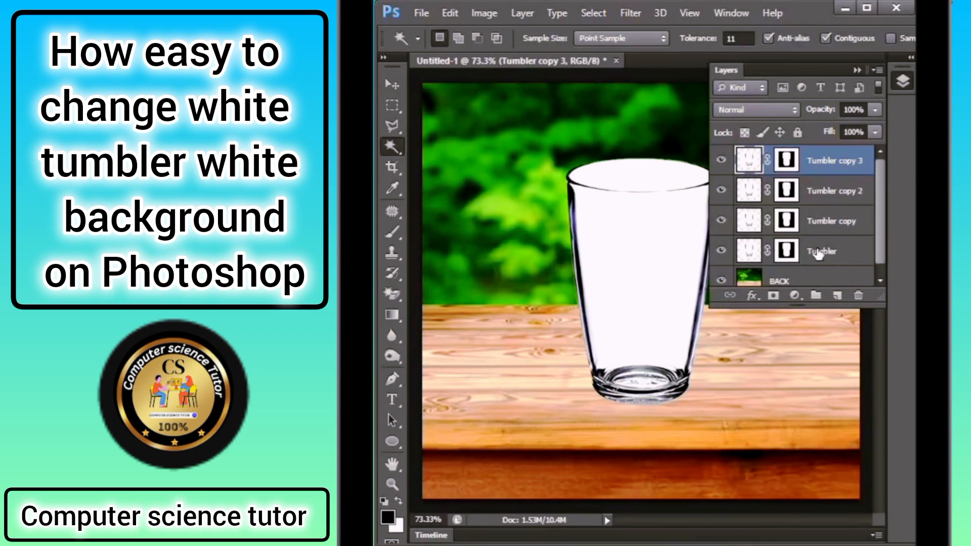
- Set the blend mode of the original Tumbler layer to Multiply
left_click(819, 255)
left_click(772, 120)
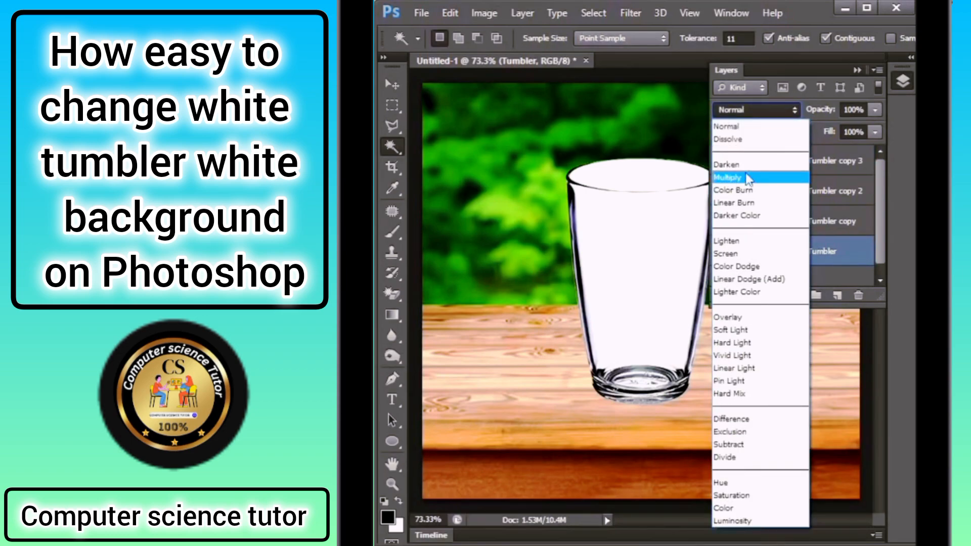
left_click(740, 178)
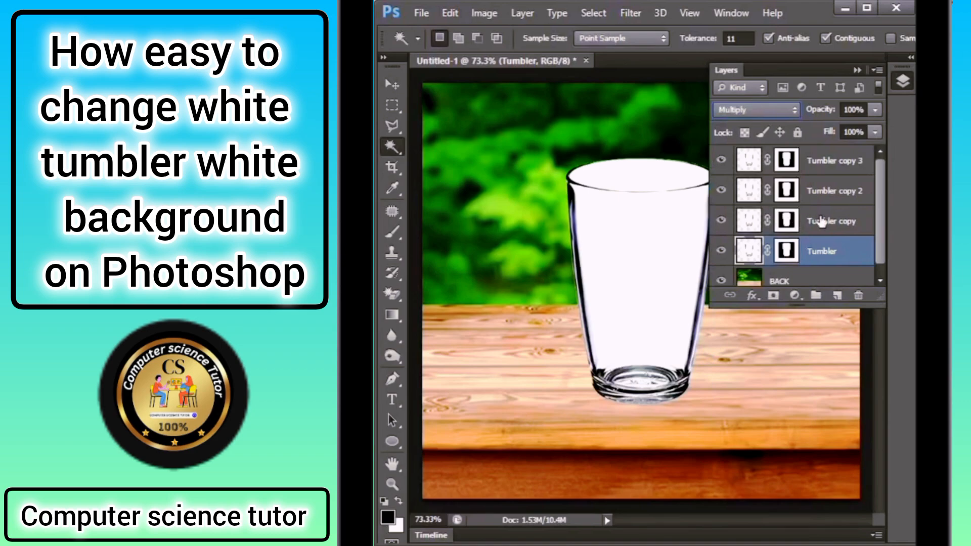
- Set the Tumbler copy layer to the Multiply blend mode at 50% opacity
left_click(820, 221)
left_click(782, 111)
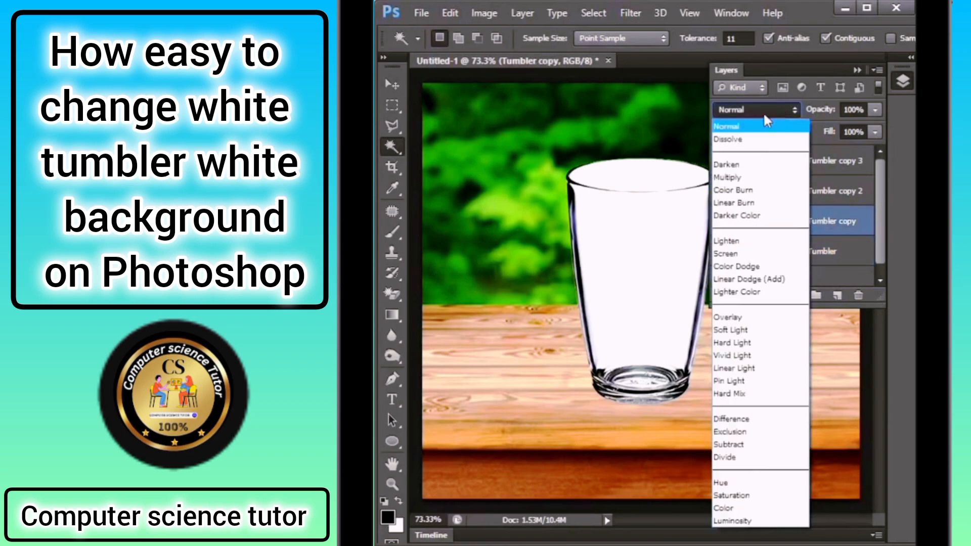
left_click(739, 177)
left_click(858, 110)
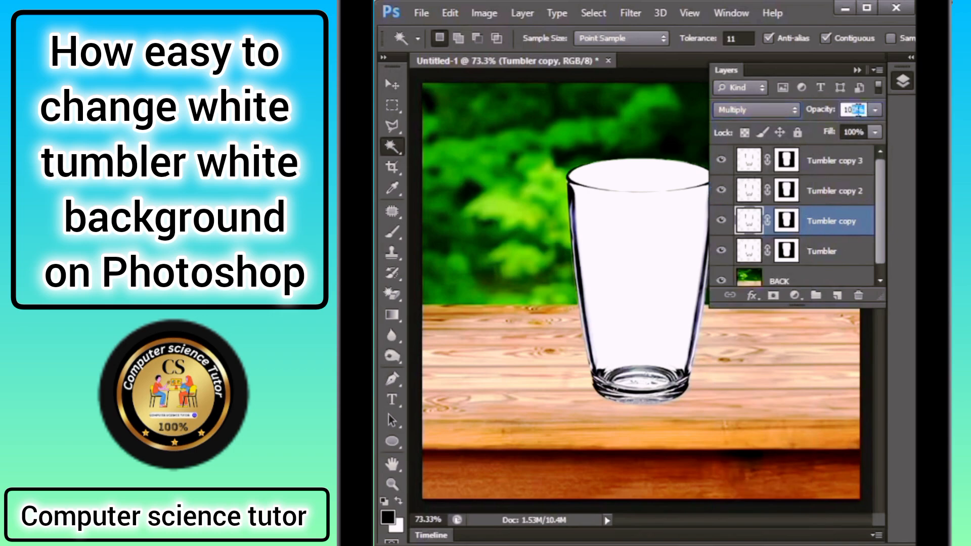
type("50")
key("Return")
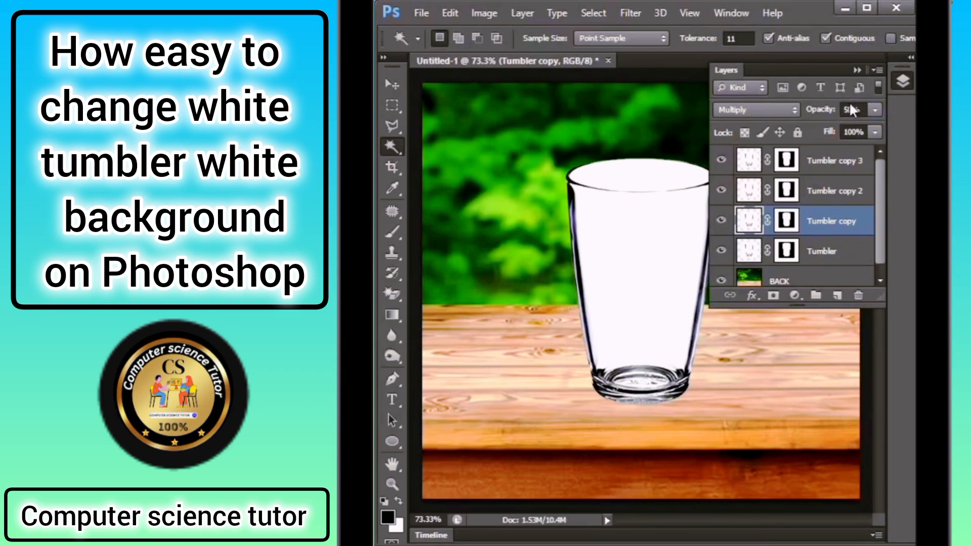
- Set the Tumbler copy 2 layer to the Luminosity blend mode at 50% opacity
left_click(824, 194)
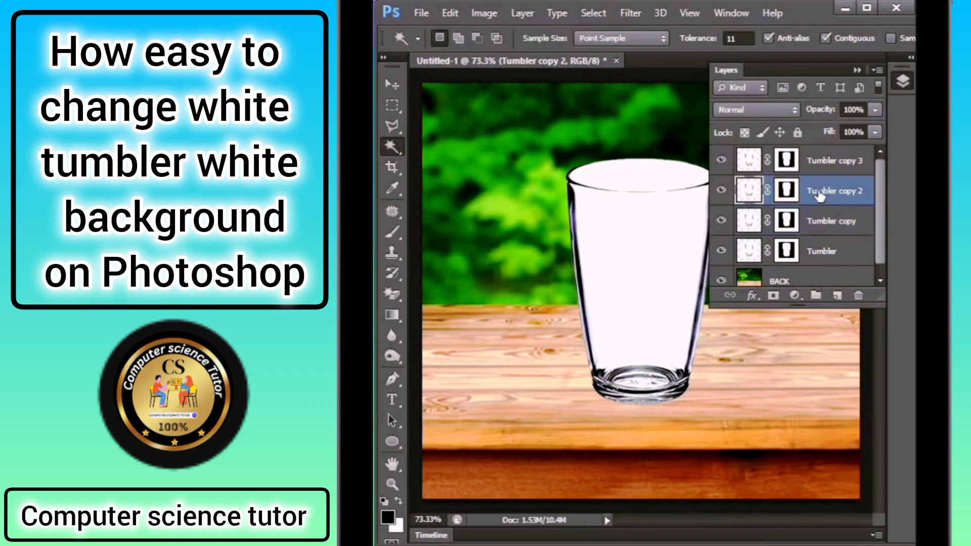
left_click(781, 110)
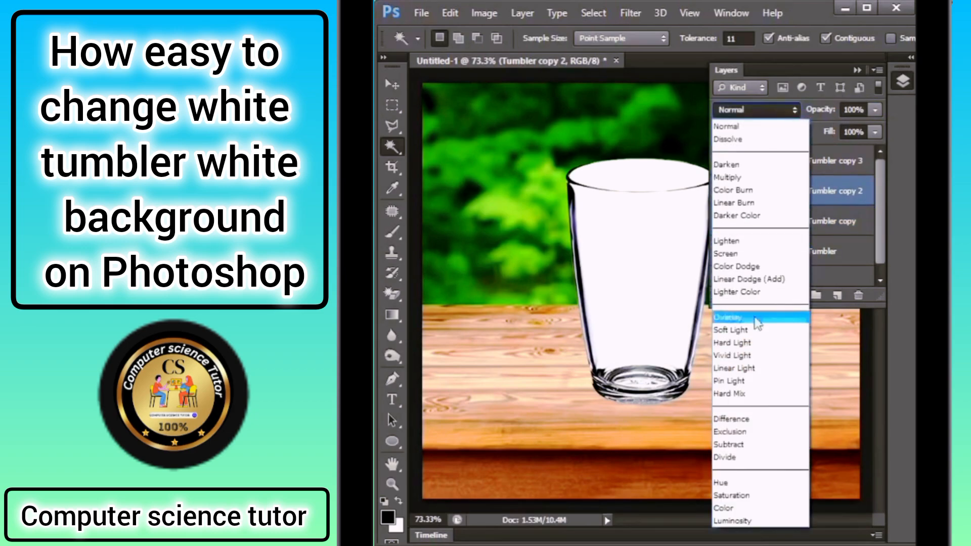
left_click(746, 521)
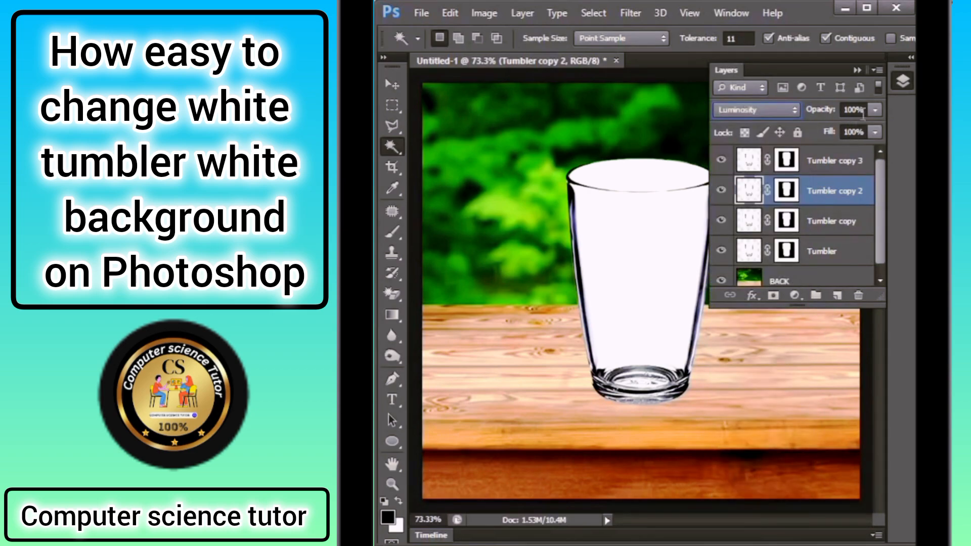
left_click(857, 111)
type("50")
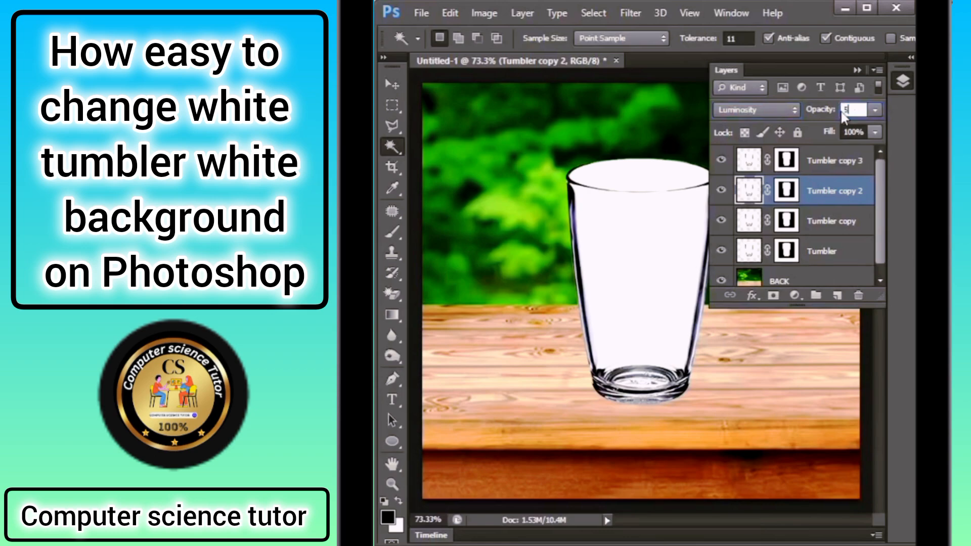
key("Return")
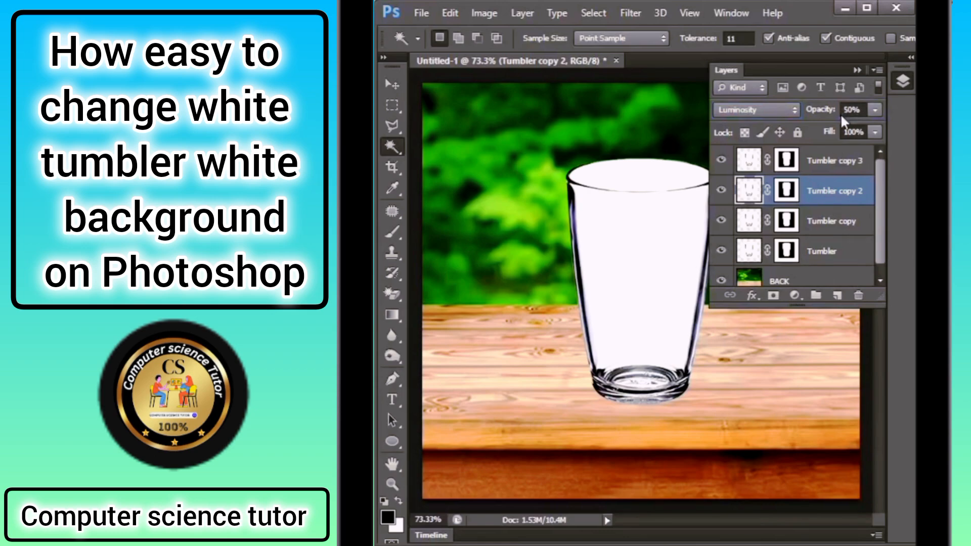
- Set the Tumbler copy 3 layer to the Soft Light blend mode at 50% opacity
left_click(820, 162)
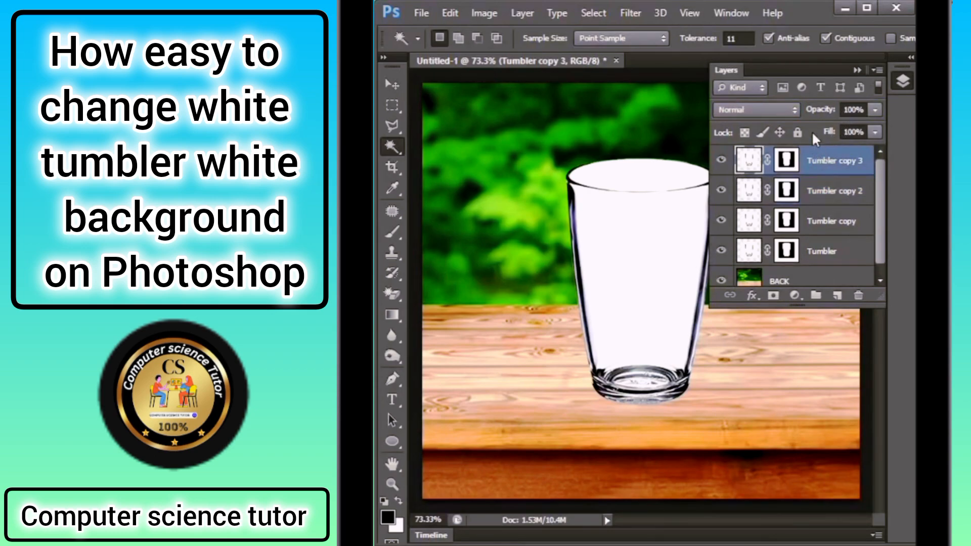
left_click(798, 111)
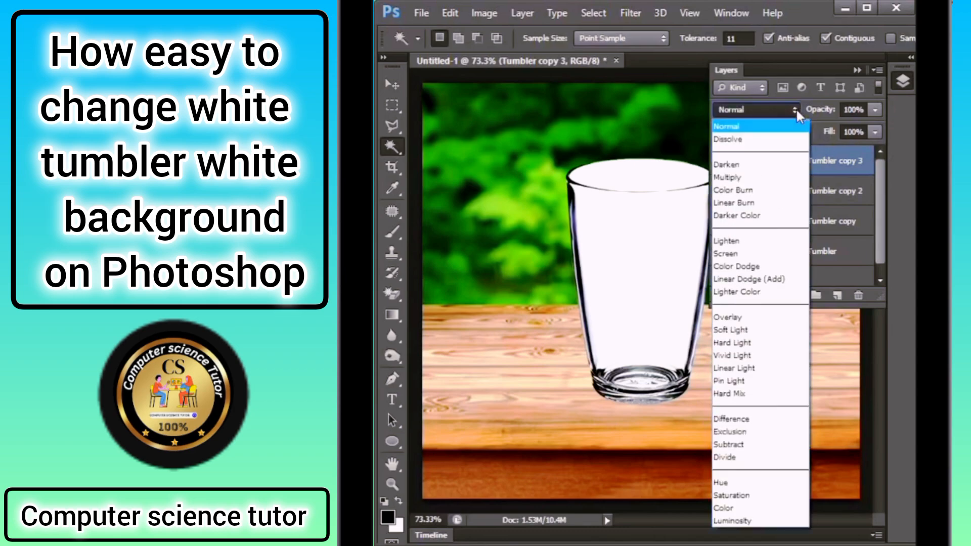
left_click(746, 331)
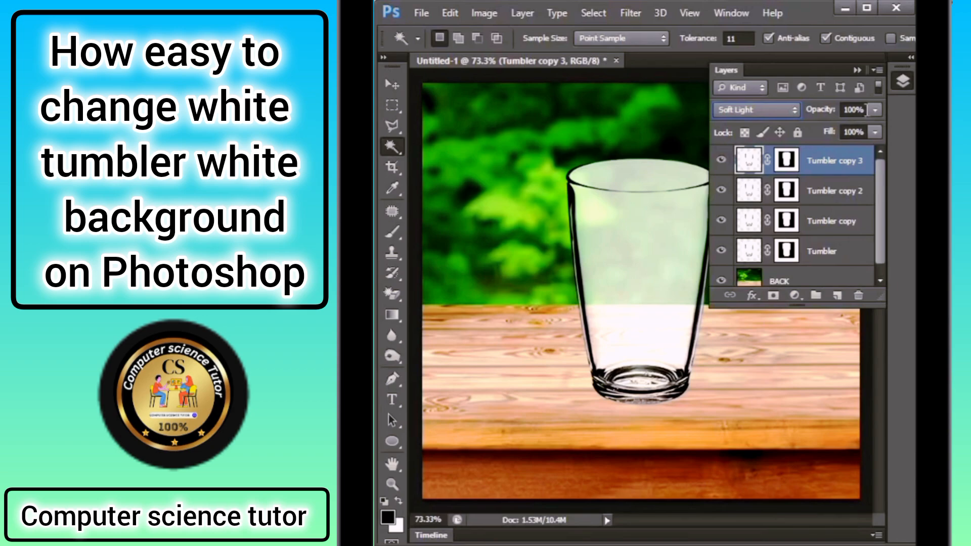
left_click_drag(867, 110, 842, 110)
type("50")
key("Return")
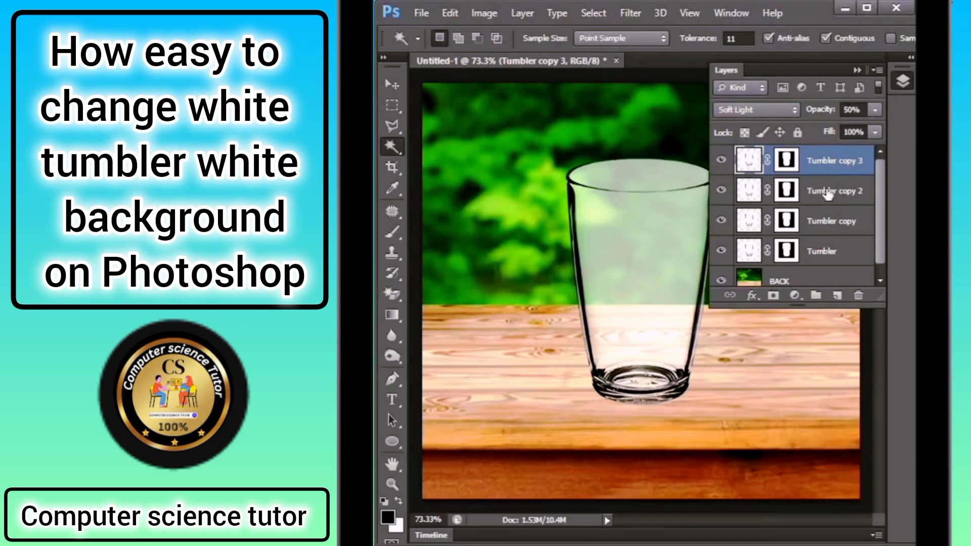
- In Tumbler copy 2's blending options, split the This Layer Blend If sliders to 0/203 for the blacks and 216/255 for the whites
left_click(821, 194)
right_click(820, 194)
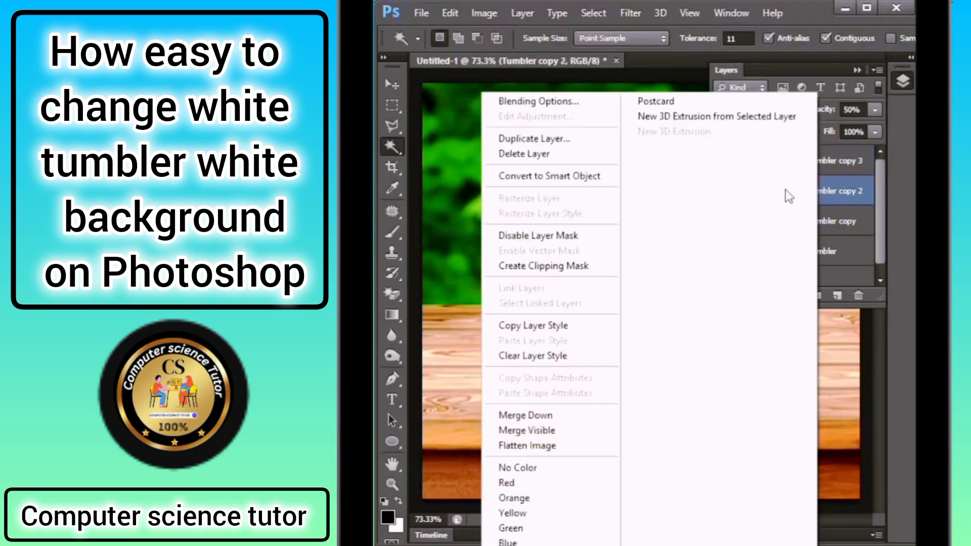
left_click(587, 104)
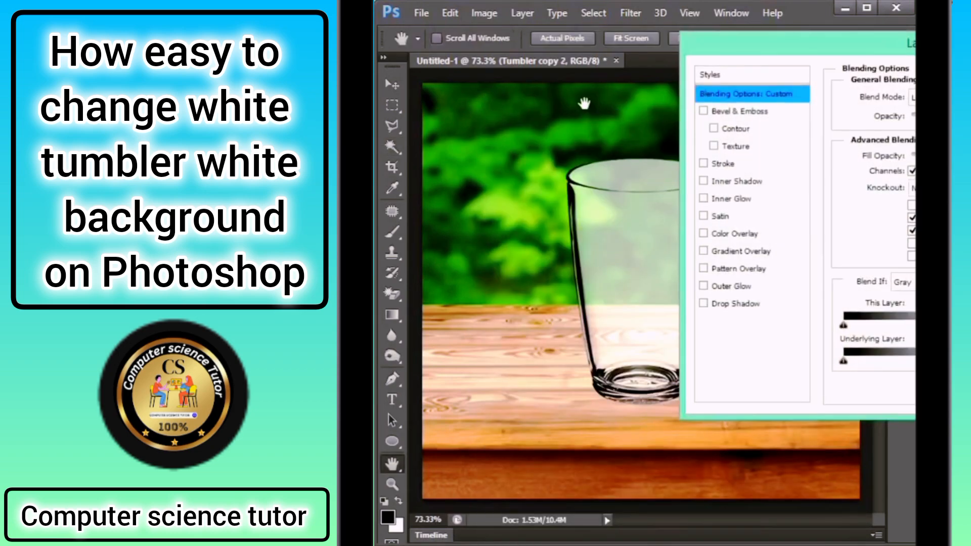
left_click_drag(825, 54, 401, 2)
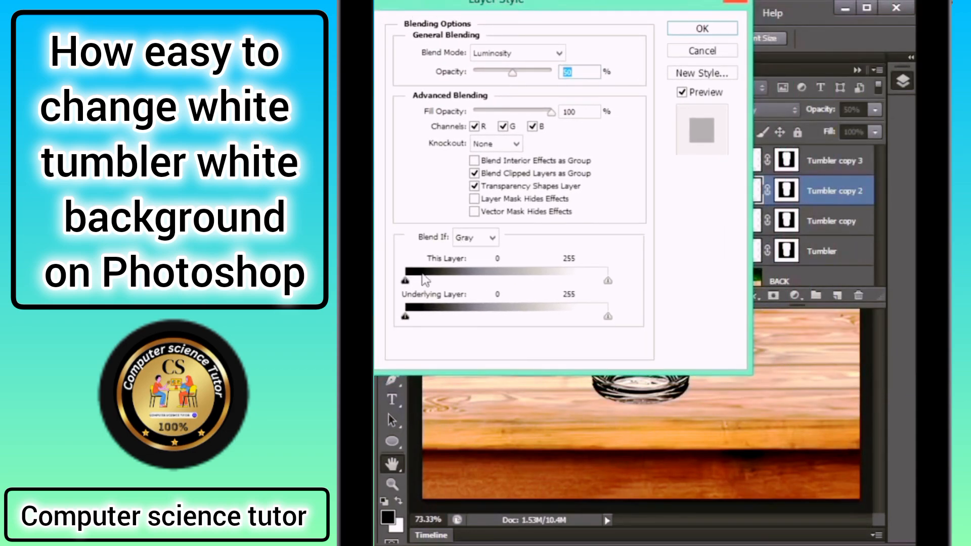
key("alt")
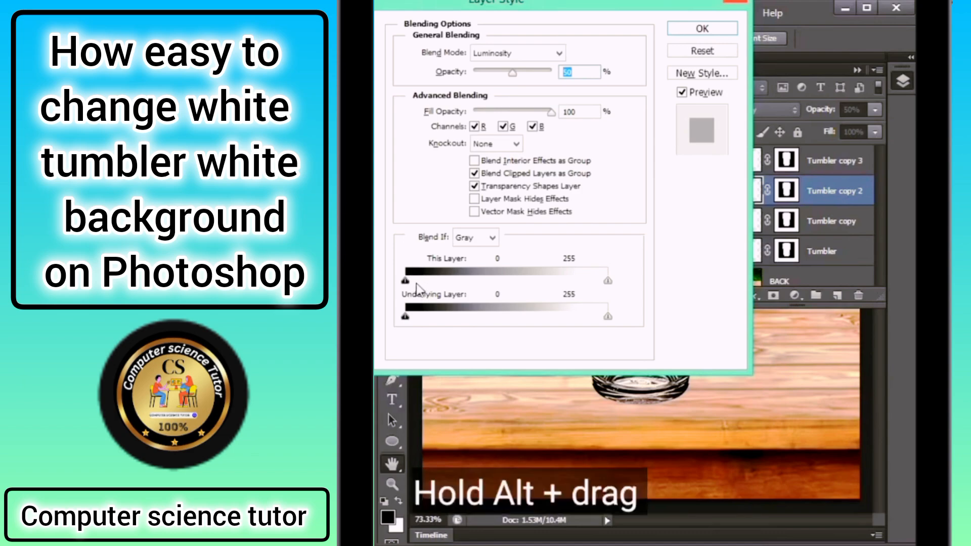
left_click_drag(405, 281, 568, 292)
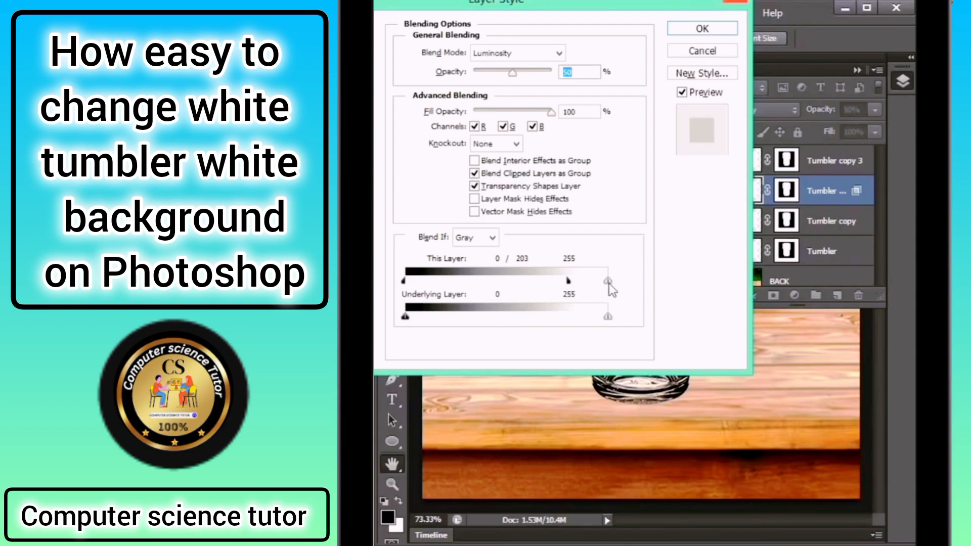
left_click_drag(608, 280, 579, 294)
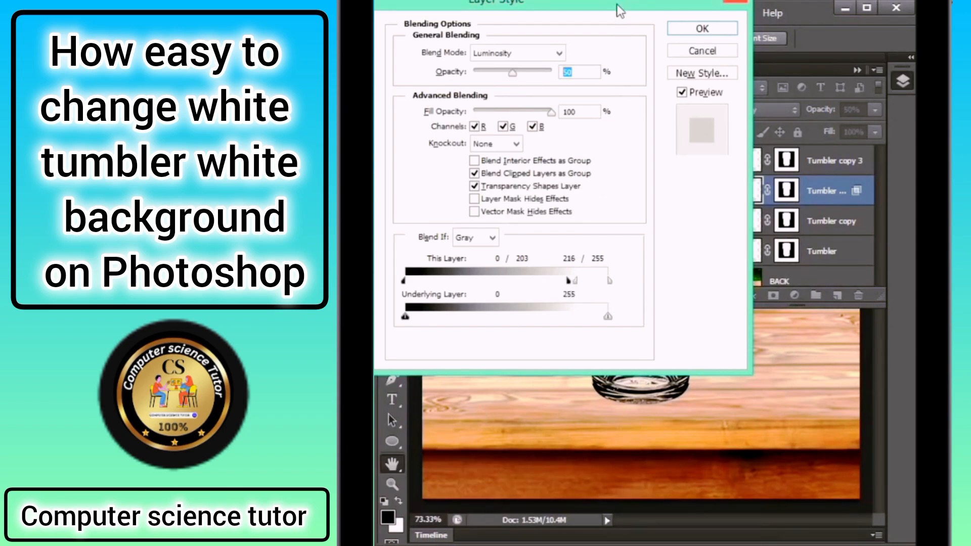
left_click_drag(618, 8, 414, 18)
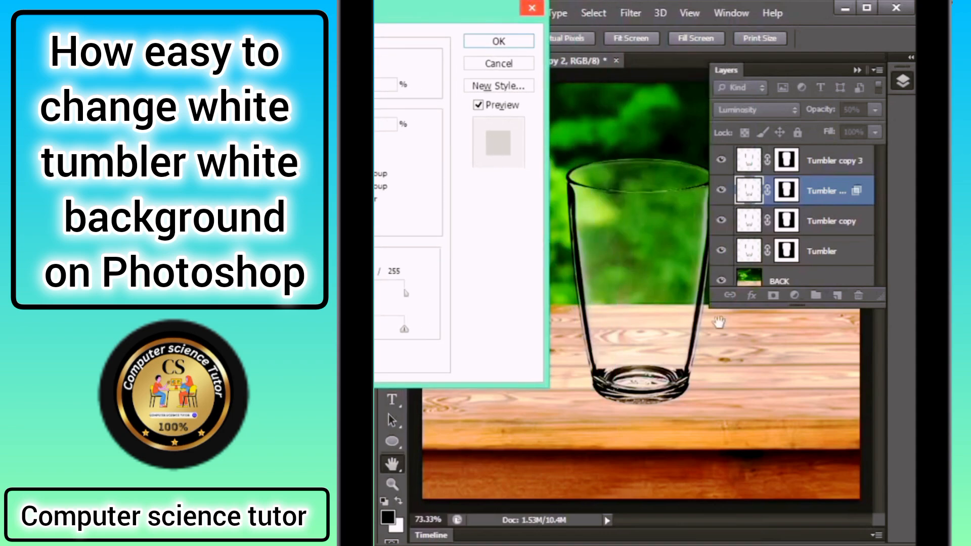
left_click(499, 42)
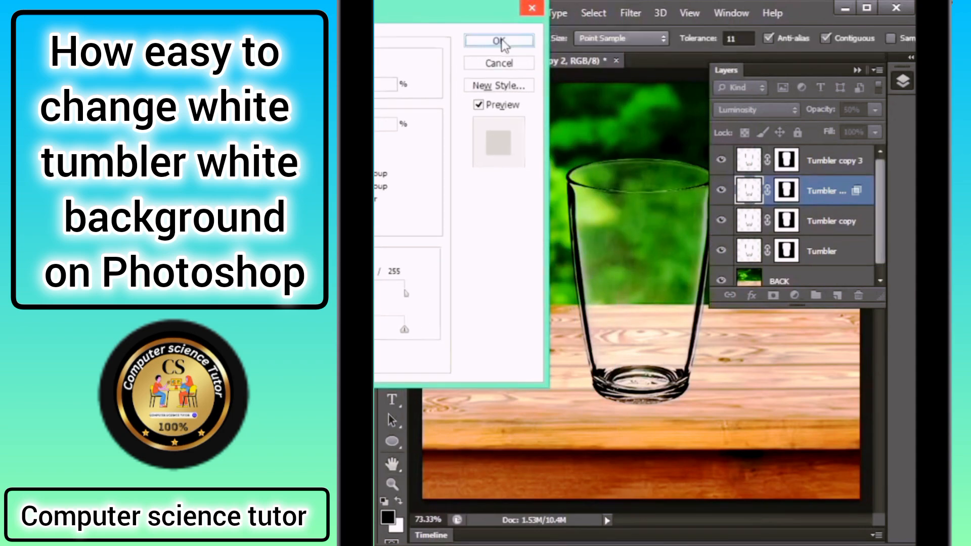
- Link the four Tumbler layers together and move the glass across the wooden table with the Move tool
left_click(824, 167)
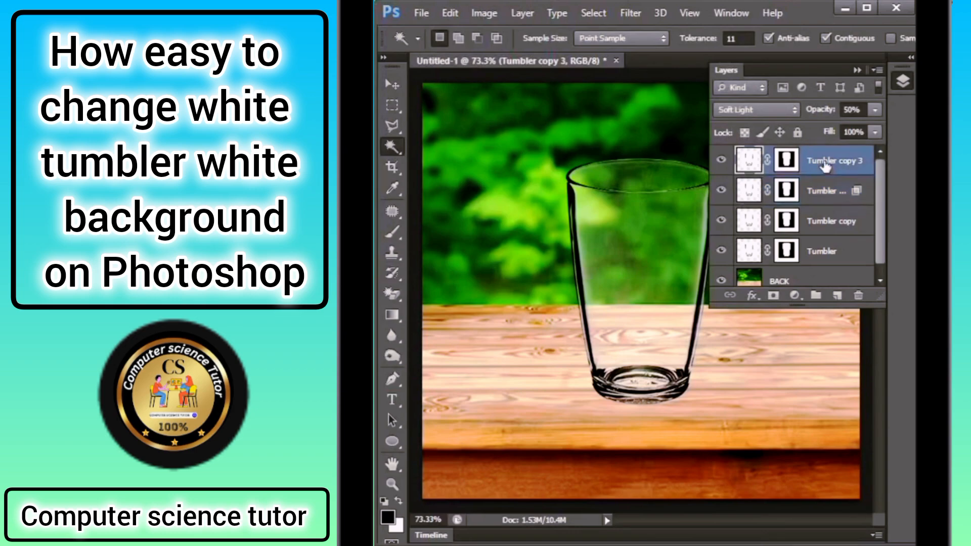
left_click(817, 255, "shift")
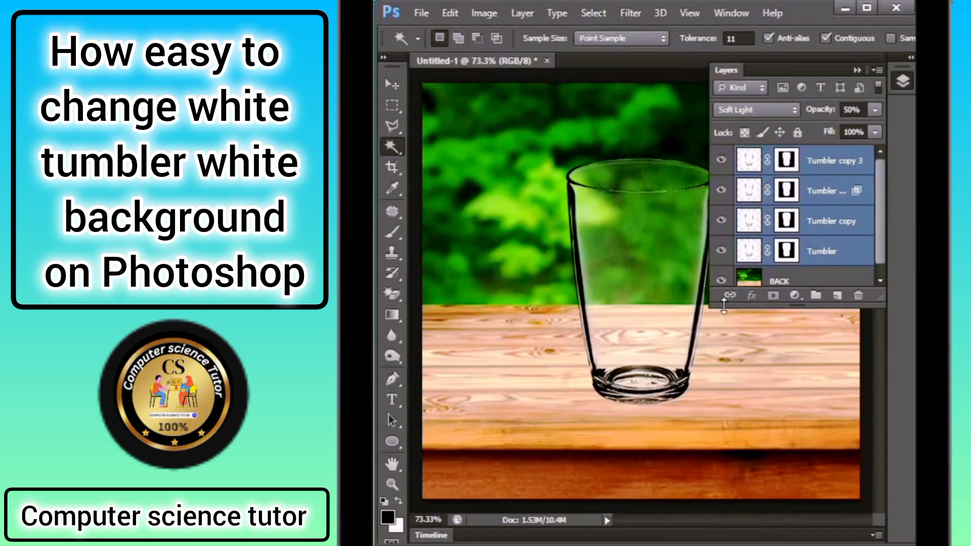
left_click(729, 297)
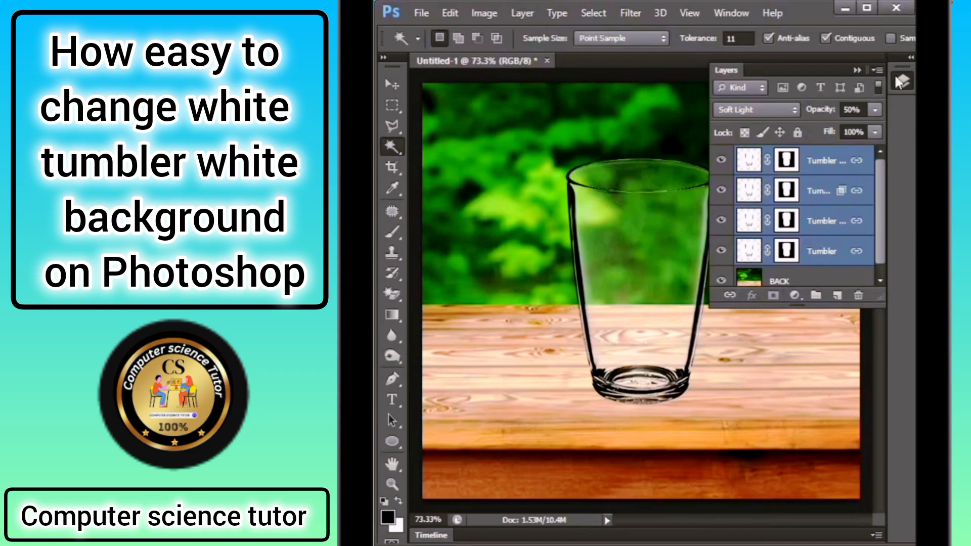
left_click(899, 82)
left_click(399, 85)
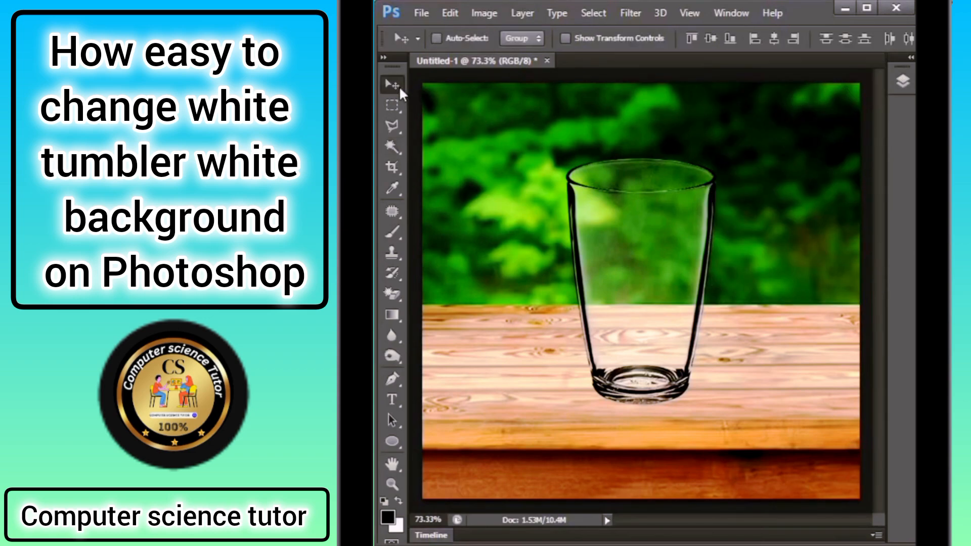
left_click_drag(639, 336, 682, 310)
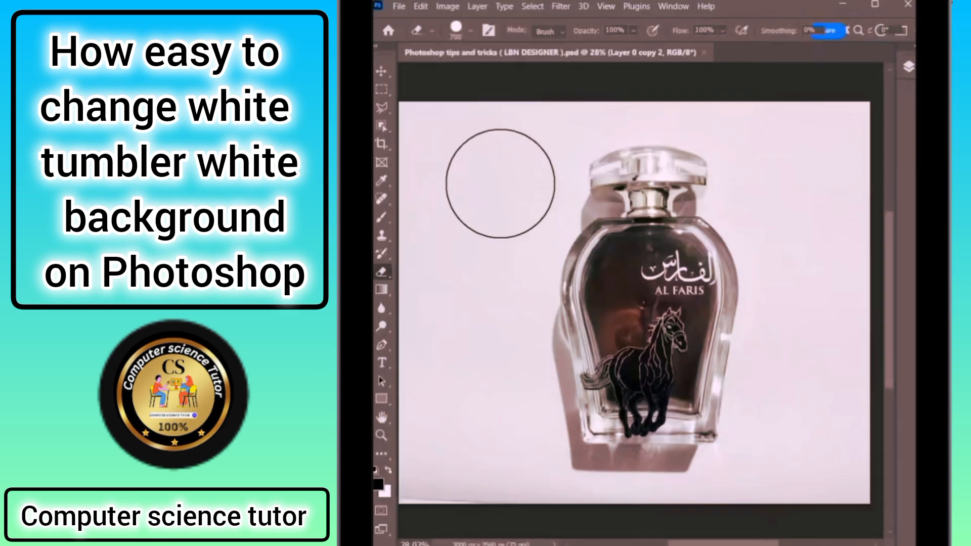
- In the perfume bottle document, select the bottle with Select Subject and add a layer mask to Layer 0 copy 2
mouse_move(499, 184)
left_mouse_down()
mouse_move(444, 108)
mouse_move(453, 397)
mouse_move(481, 434)
mouse_move(673, 519)
mouse_move(855, 427)
mouse_move(786, 205)
mouse_move(714, 84)
mouse_move(737, 97)
left_mouse_up()
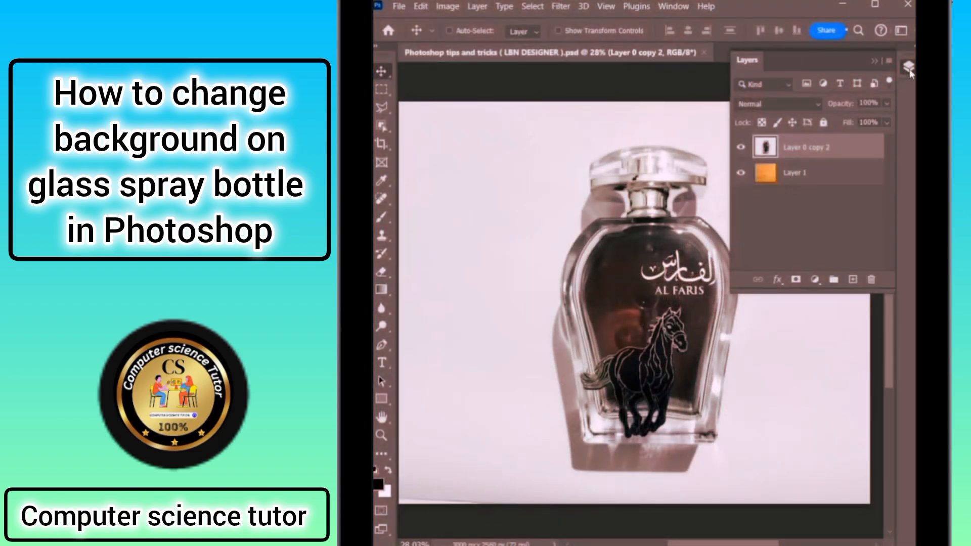
left_click(909, 71)
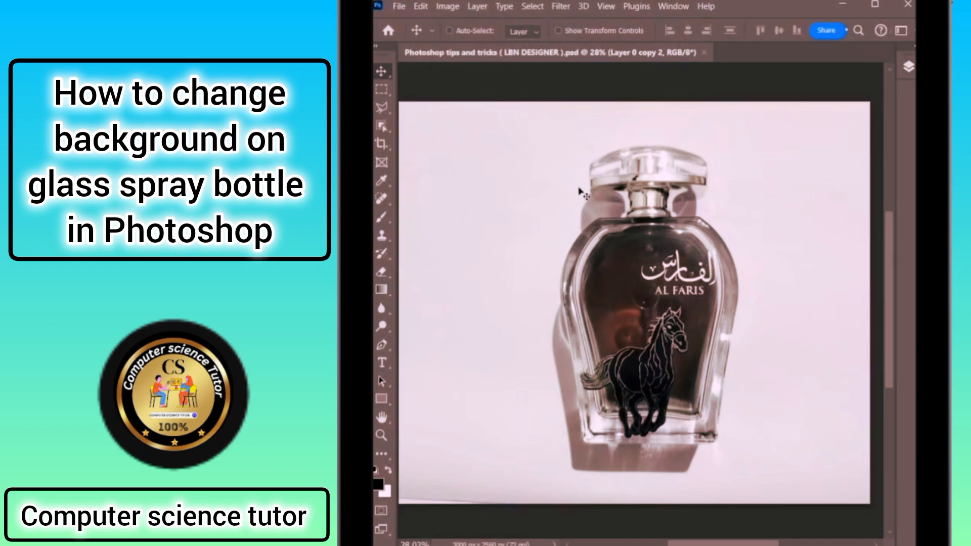
left_click(538, 7)
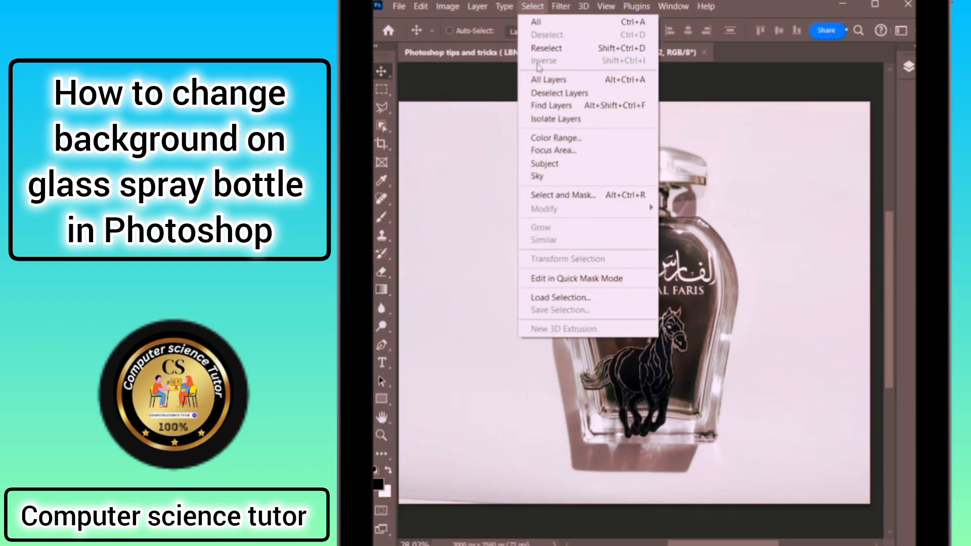
left_click(575, 164)
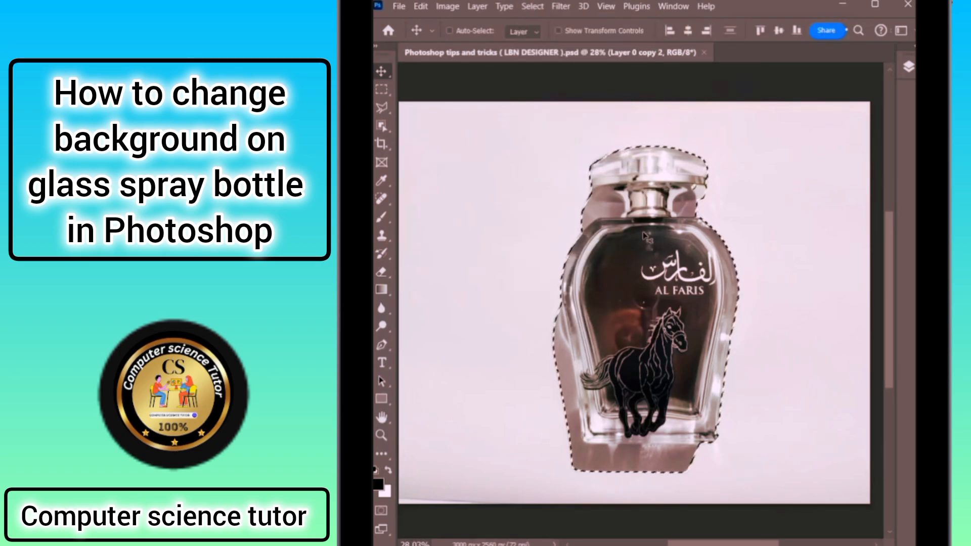
left_click(908, 68)
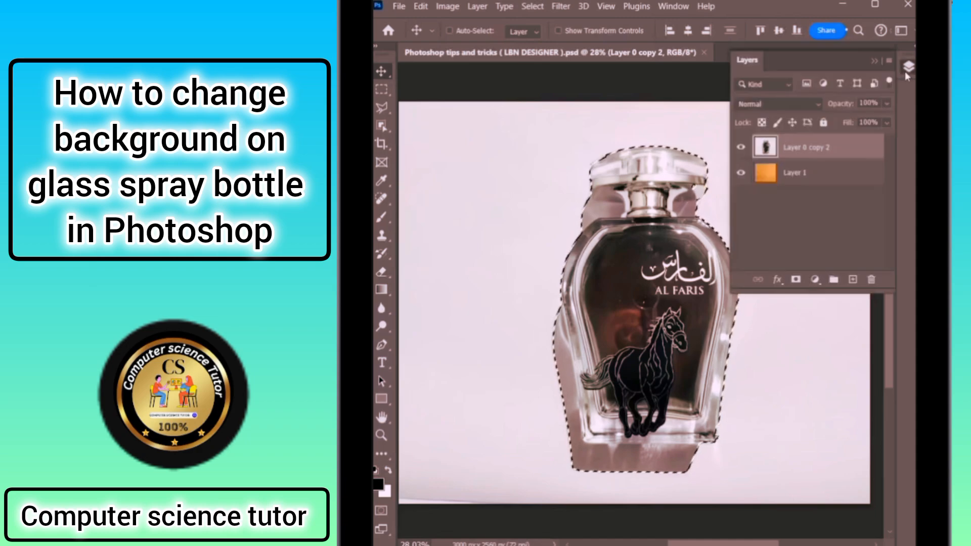
left_click(796, 281)
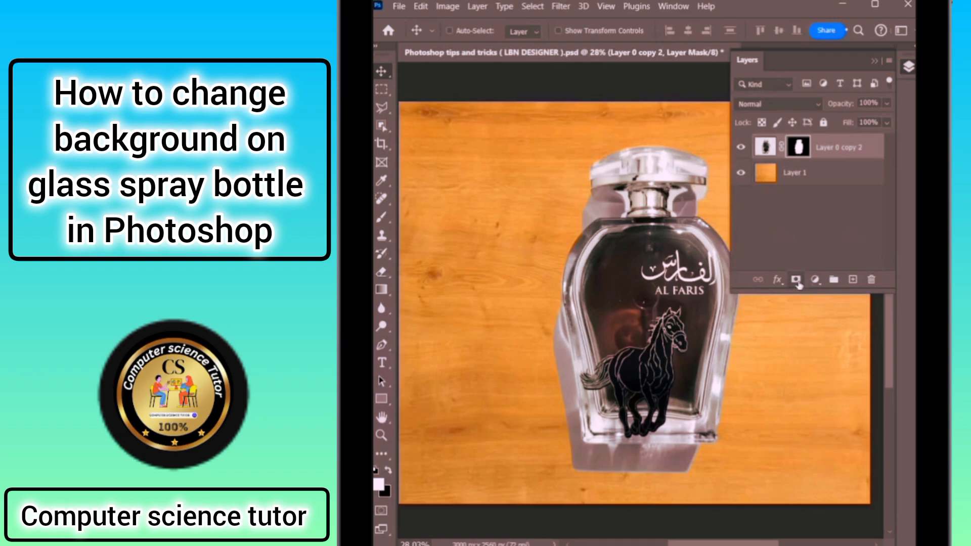
- Set the blend mode of the masked bottle layer, Layer 0 copy 2, to Multiply
left_click(765, 146)
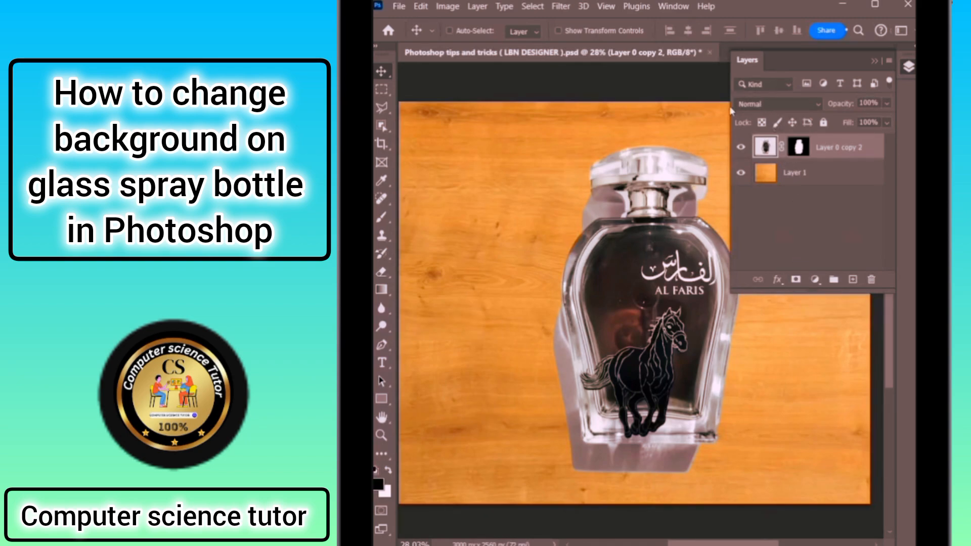
left_click(749, 105)
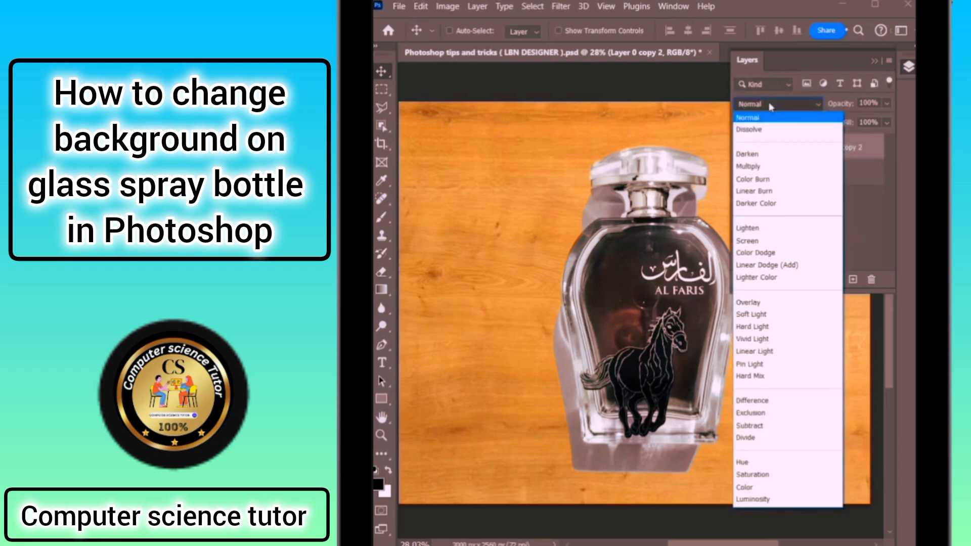
left_click(772, 168)
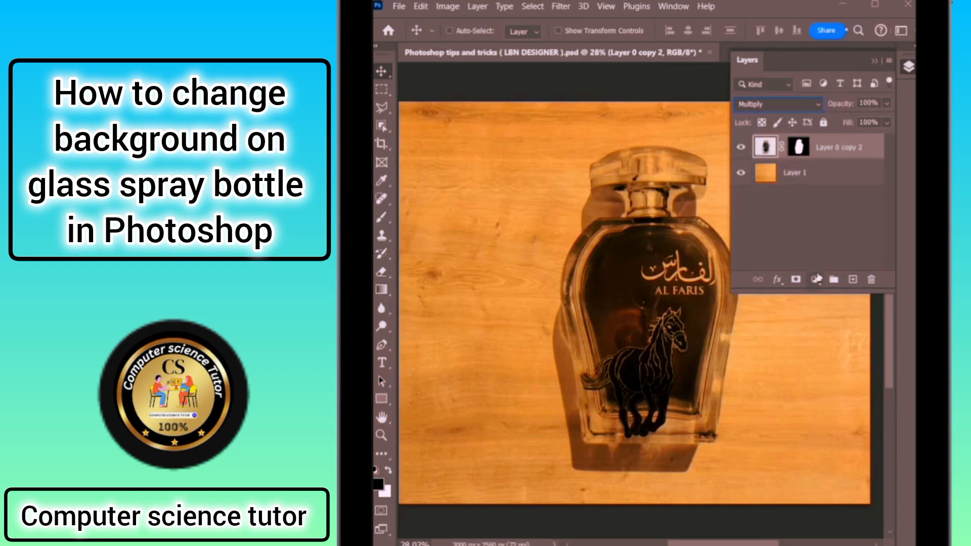
- Add a Curves adjustment layer above the bottle and raise the middle of the RGB curve to brighten the image
left_click(816, 280)
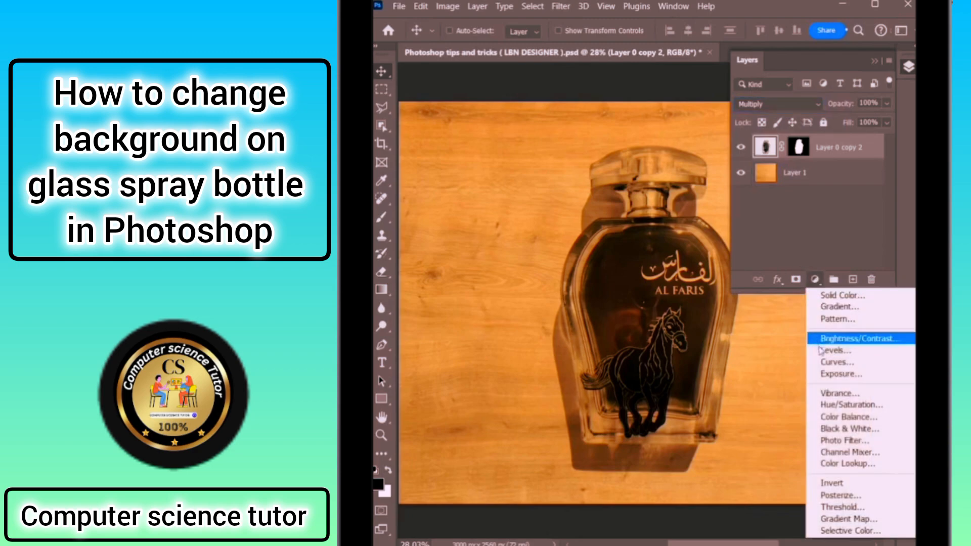
left_click(821, 362)
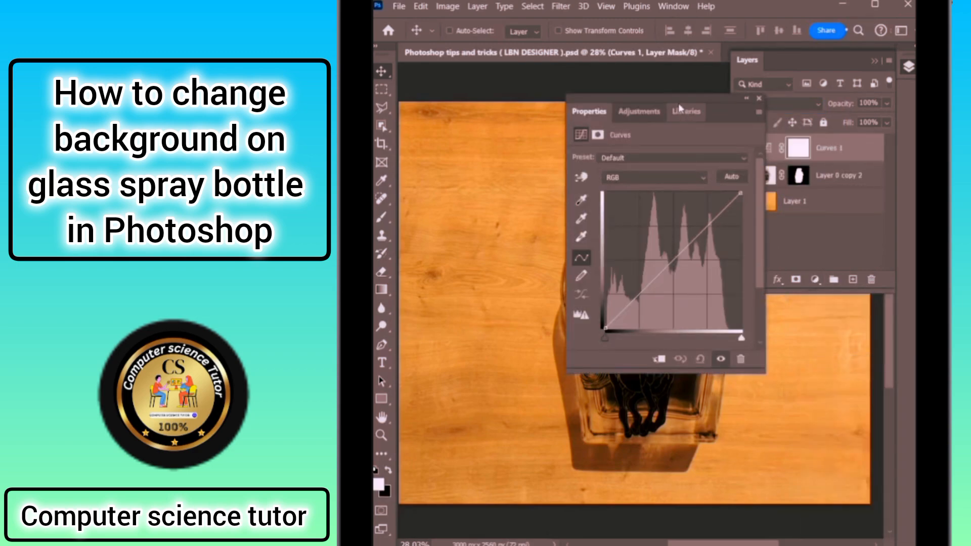
left_click_drag(680, 99, 837, 119)
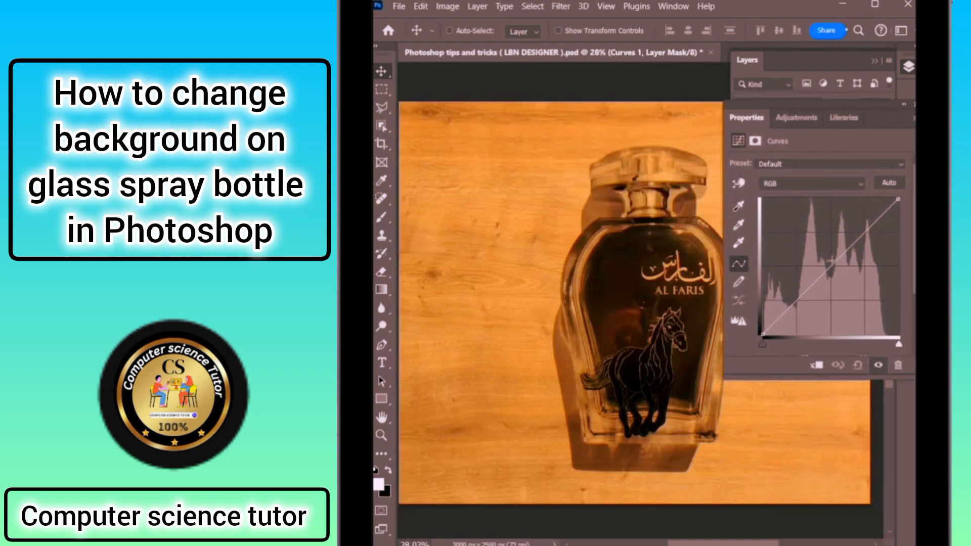
left_click_drag(828, 269, 822, 252)
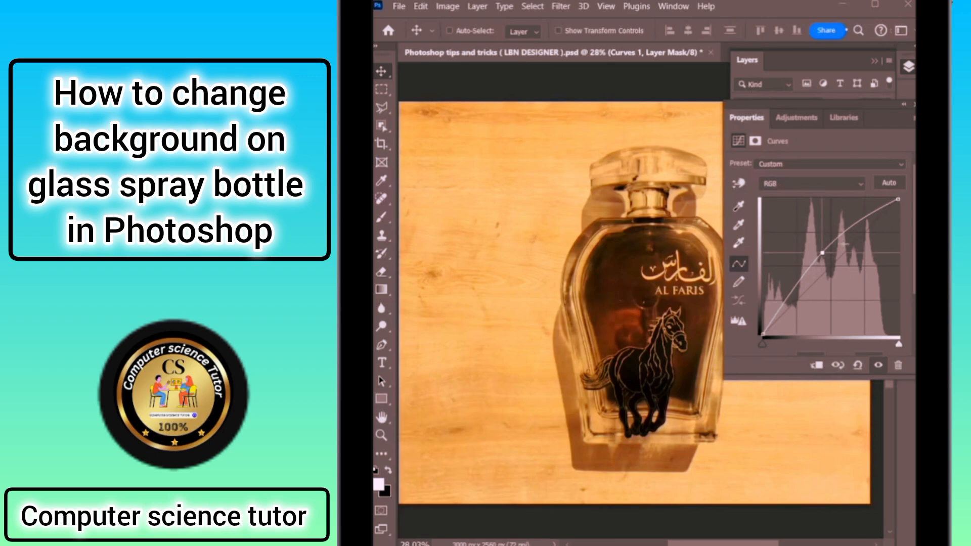
- Close the Curves settings and the layer list to view the finished perfume bottle composite
left_click(914, 104)
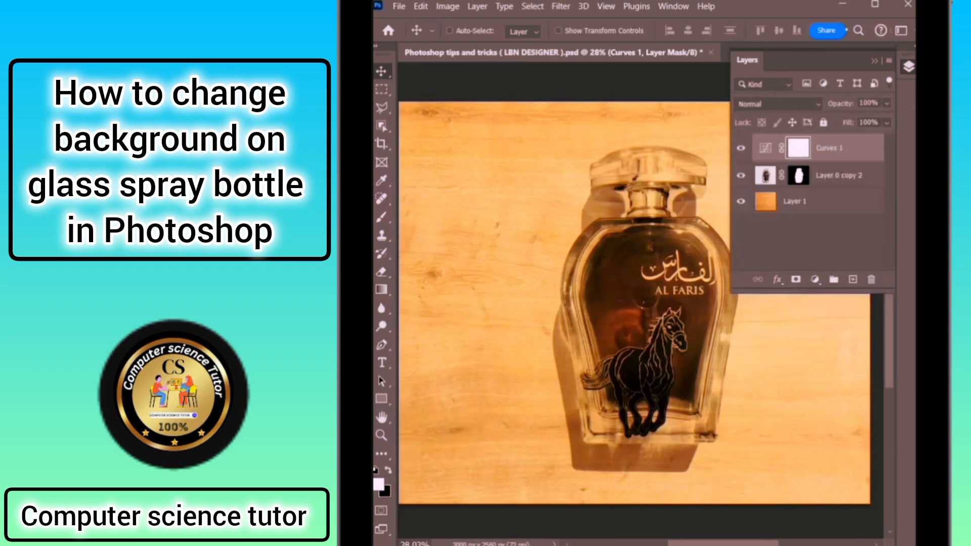
left_click(908, 66)
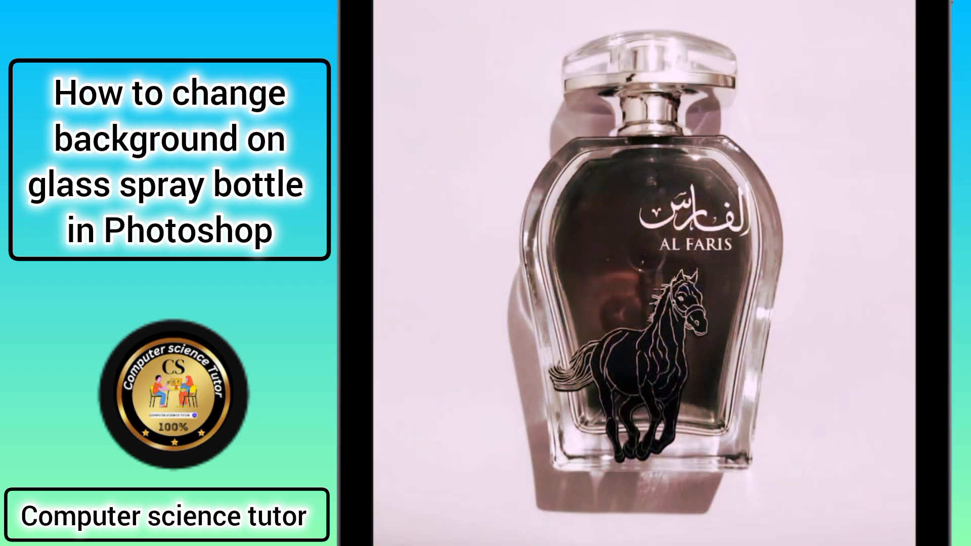
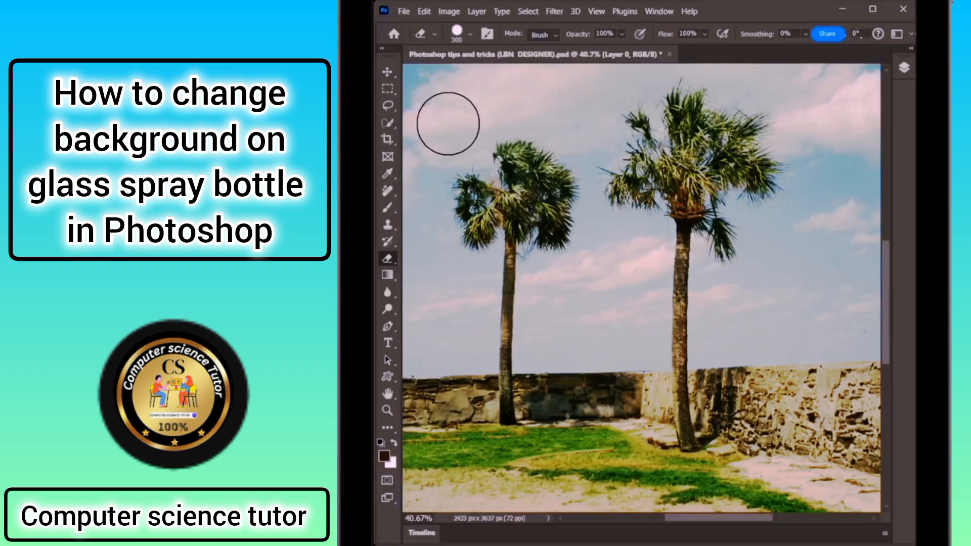
- Replace the sky behind the palm trees with the blue-to-orange sunset sky, output to New Layers, and compare it with the original
mouse_move(427, 86)
left_mouse_down()
mouse_move(484, 77)
mouse_move(539, 106)
mouse_move(584, 86)
mouse_move(576, 103)
mouse_move(592, 157)
mouse_move(596, 245)
mouse_move(549, 280)
mouse_move(567, 332)
mouse_move(620, 304)
mouse_move(634, 256)
mouse_move(633, 235)
mouse_move(546, 314)
mouse_move(438, 342)
mouse_move(795, 318)
mouse_move(831, 187)
mouse_move(736, 54)
left_mouse_up()
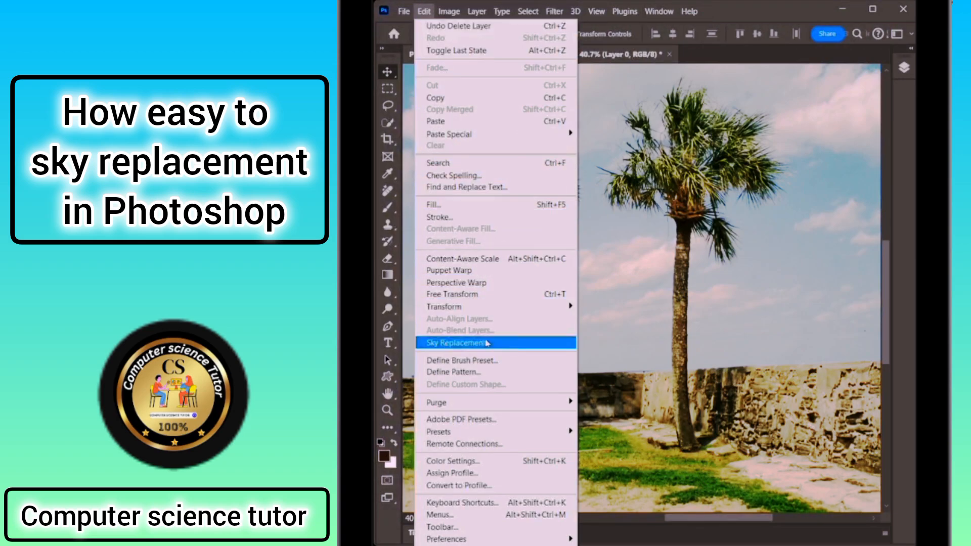
left_click(505, 344)
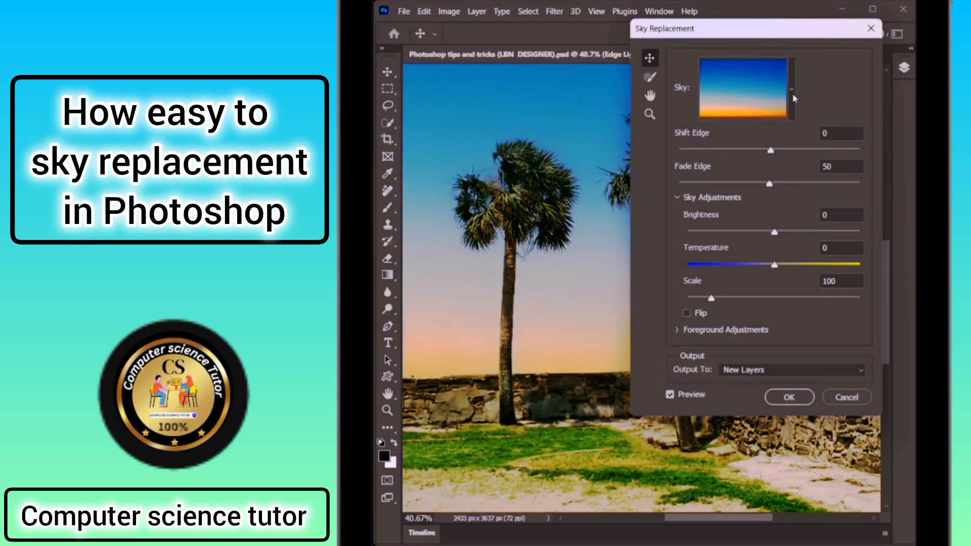
left_click(791, 91)
scroll(761, 274, "down", 2)
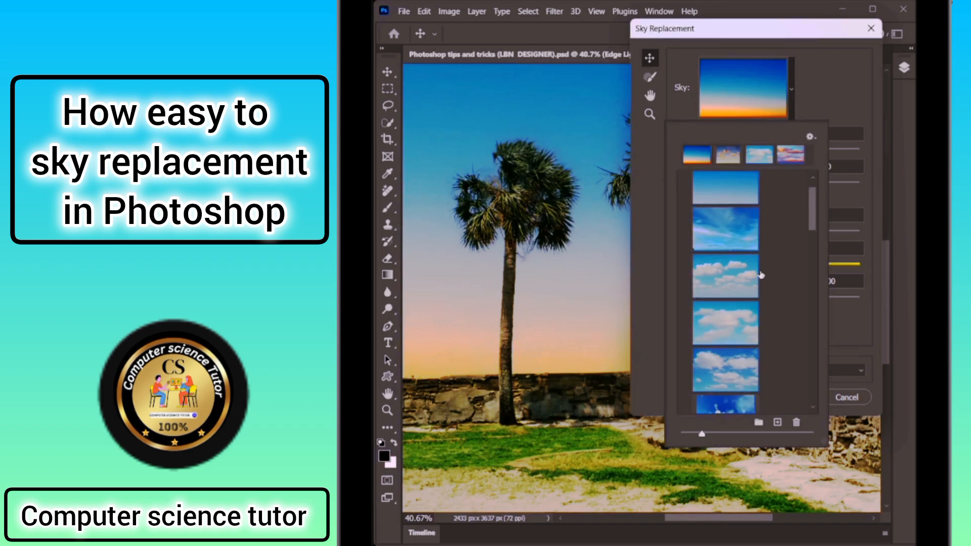
scroll(761, 275, "down", 2)
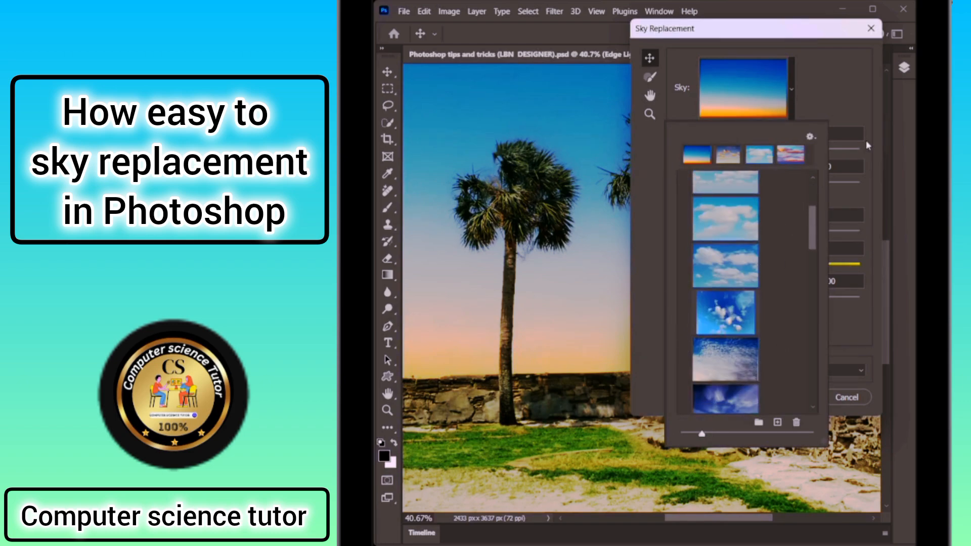
left_click(841, 105)
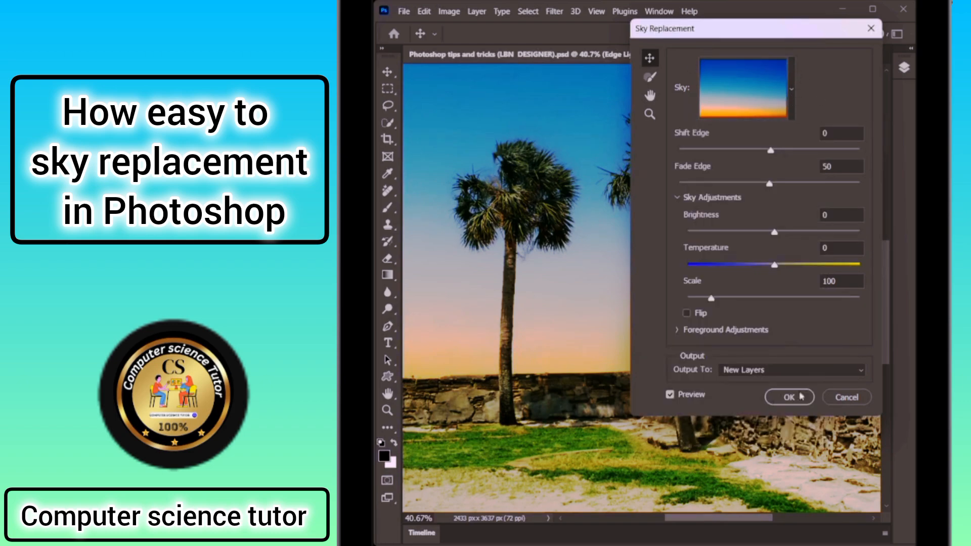
left_click(776, 402)
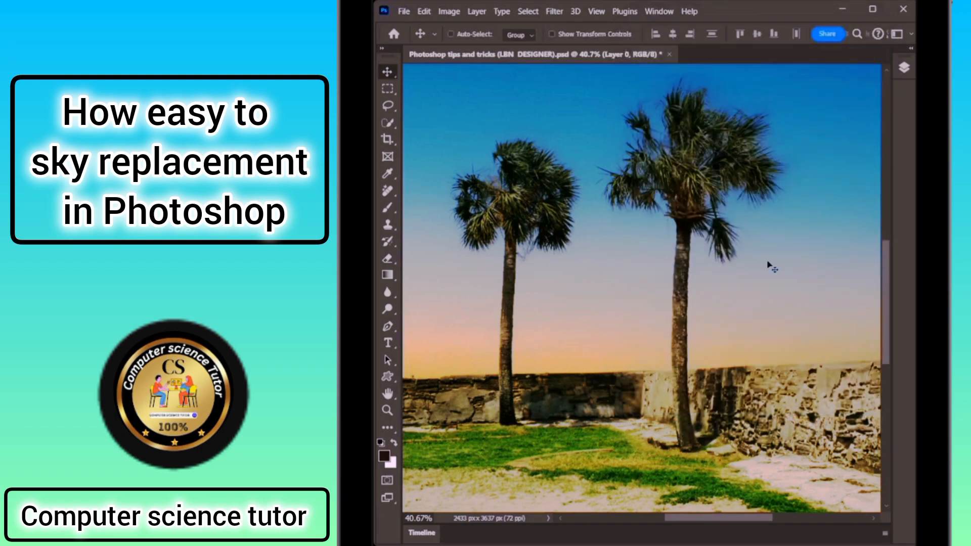
key("ctrl+z")
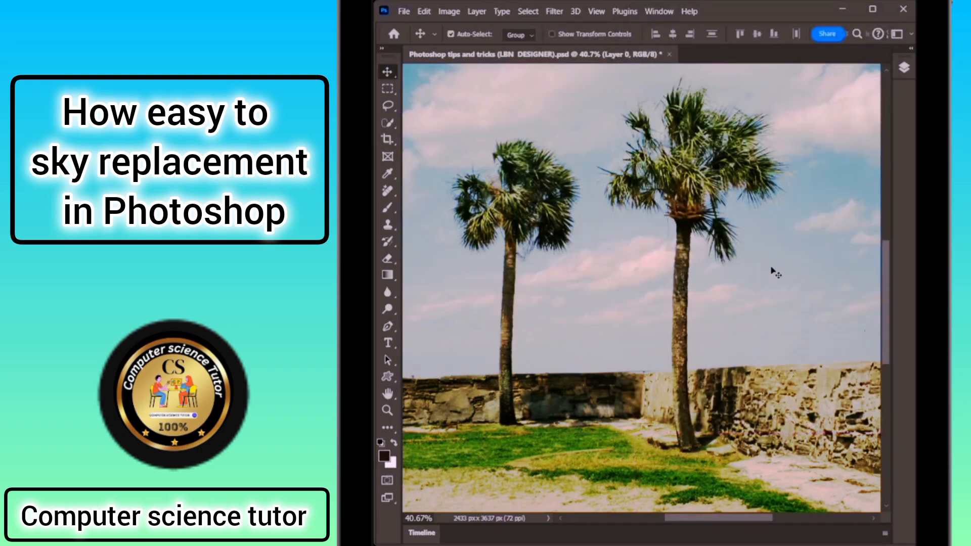
key("ctrl+shift+z")
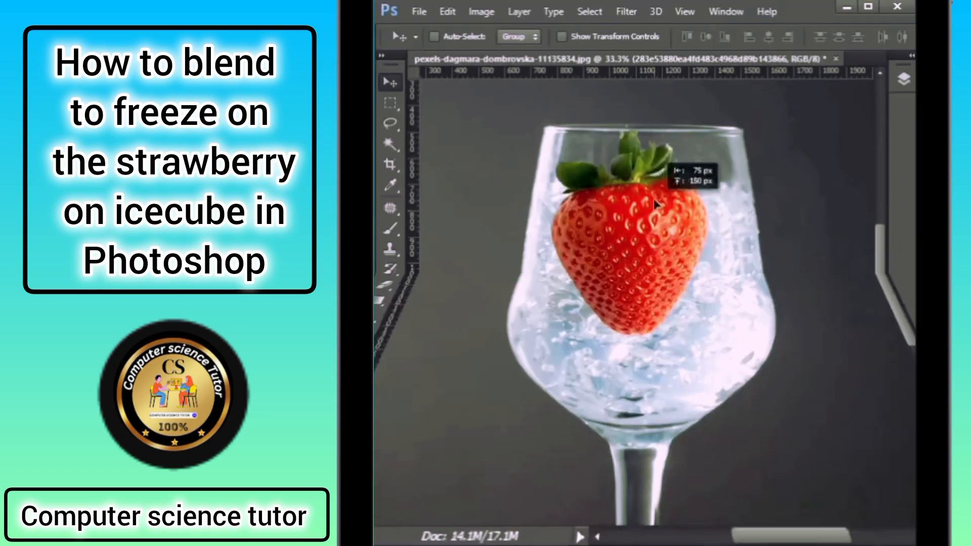
- Position the strawberry over the ice in the wine glass, lowering its layer's opacity to see the ice beneath
left_click_drag(640, 225, 698, 245)
left_click(910, 82)
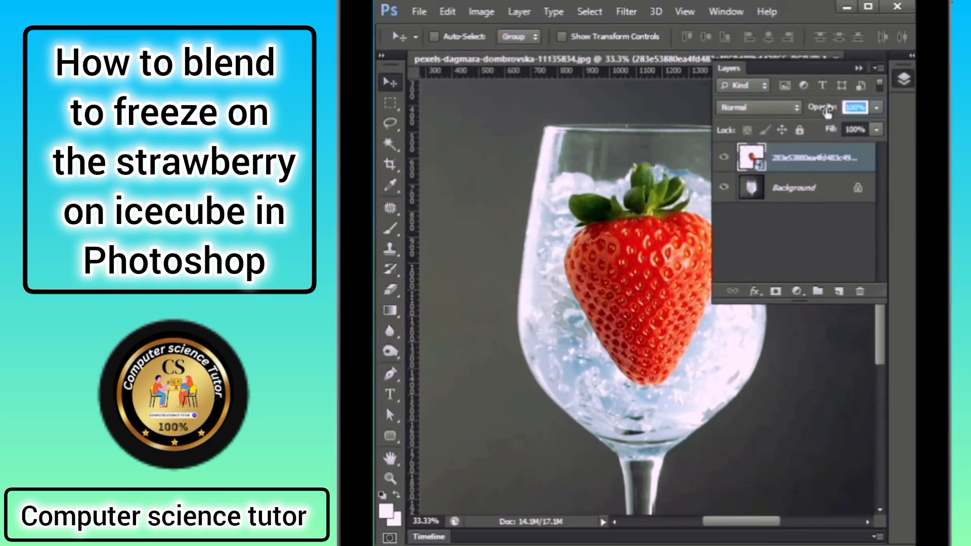
left_click_drag(826, 110, 791, 109)
left_click(903, 80)
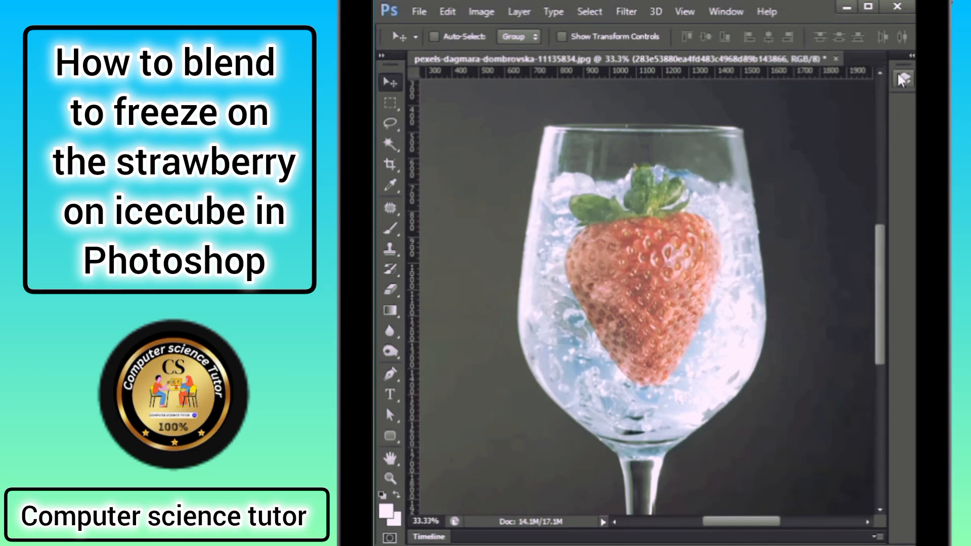
left_click_drag(642, 278, 641, 231)
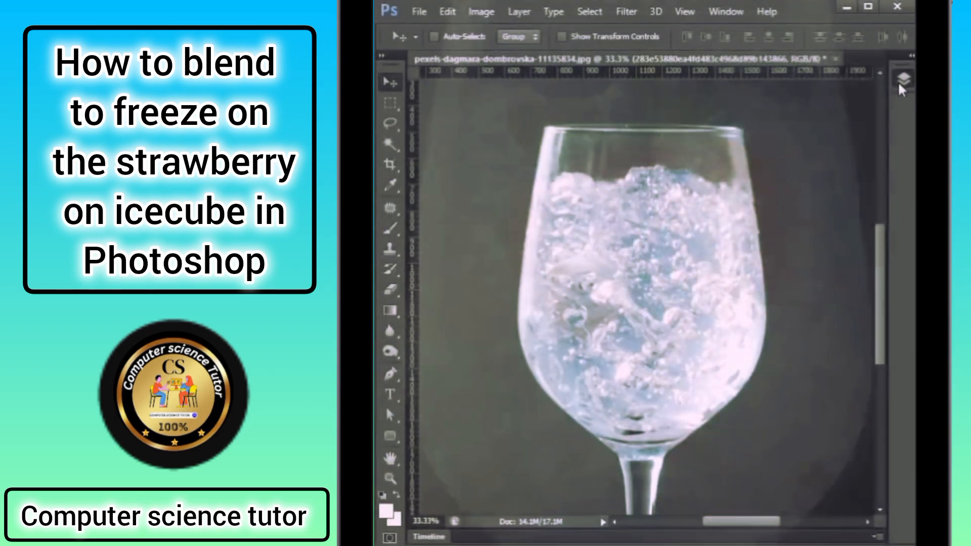
- Make the hidden strawberry layer visible and nudge the strawberry slightly within the glass
left_click(902, 81)
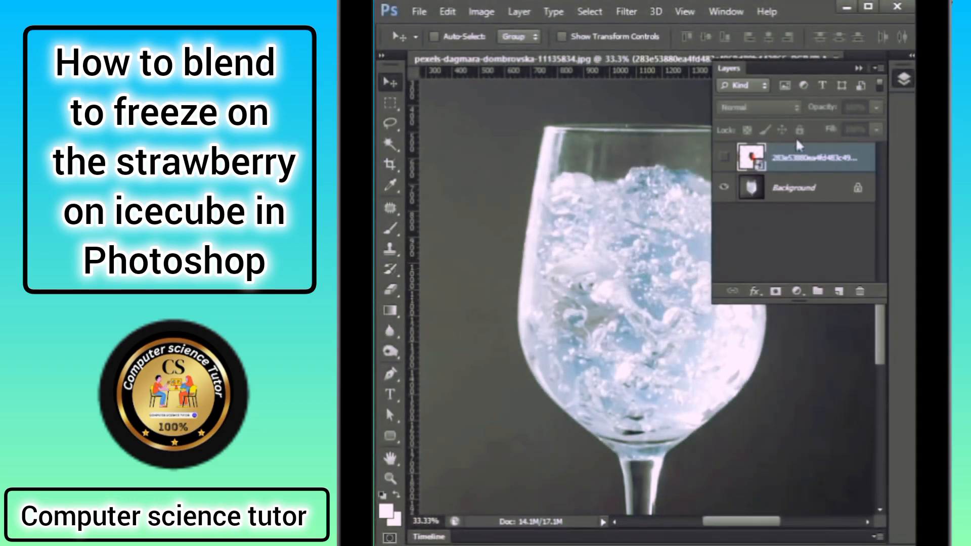
left_click(723, 159)
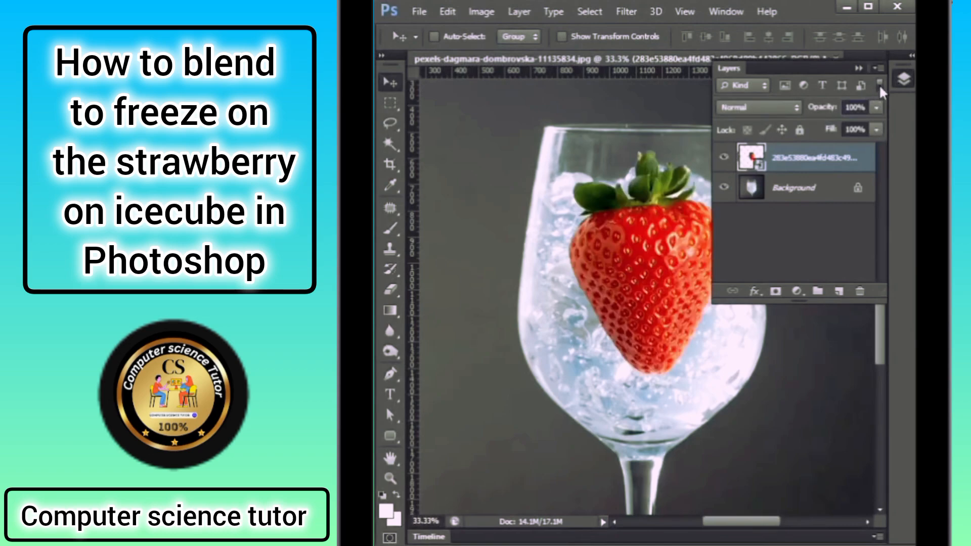
left_click(904, 80)
mouse_move(660, 287)
left_mouse_down()
mouse_move(665, 258)
mouse_move(660, 286)
mouse_move(647, 282)
mouse_move(654, 284)
left_mouse_up()
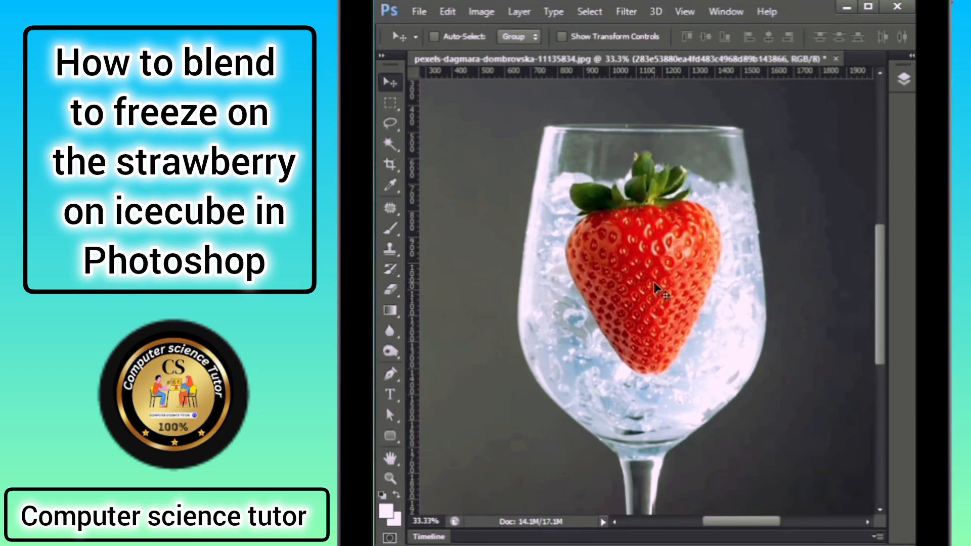
- In the strawberry layer's Blending Options, split the Underlying Layer white slider under Blend If to 132 / 203
left_click(902, 81)
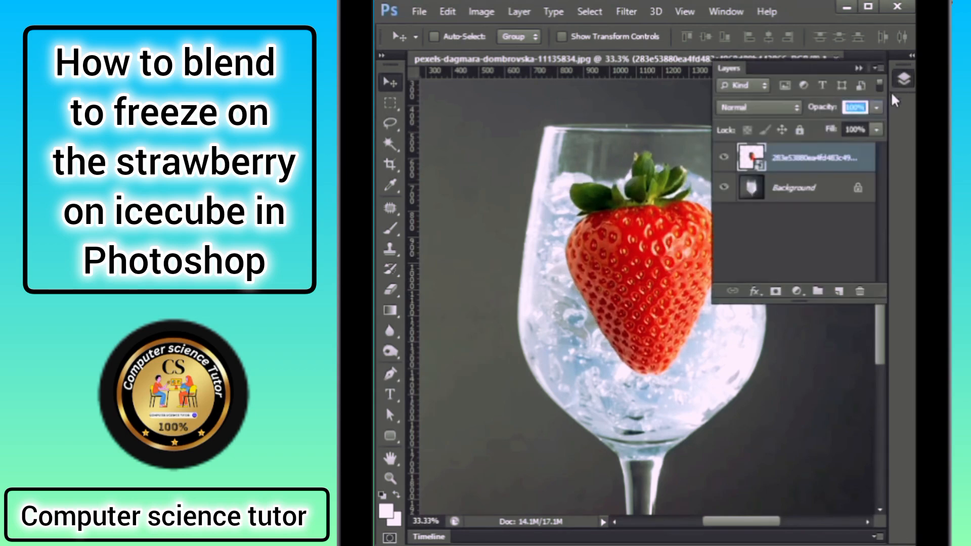
right_click(787, 157)
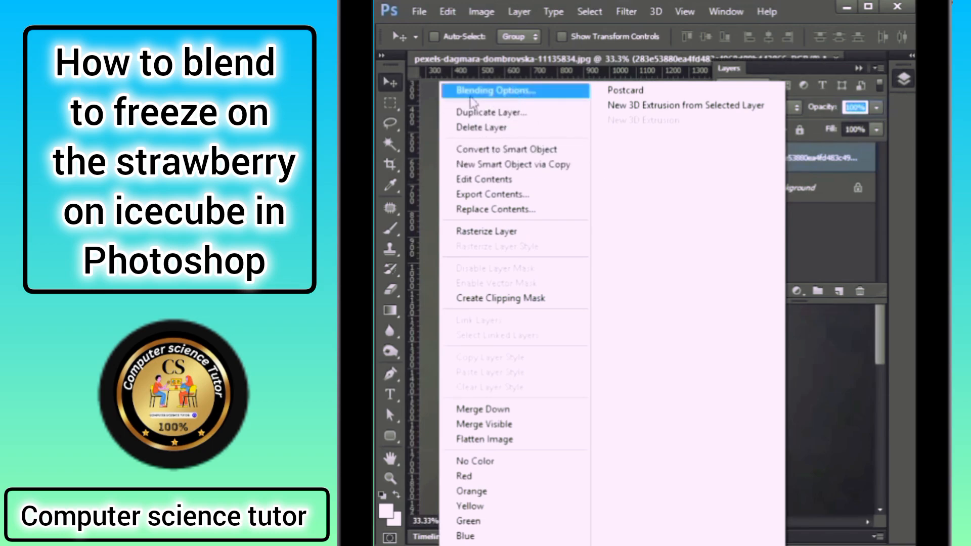
left_click(529, 91)
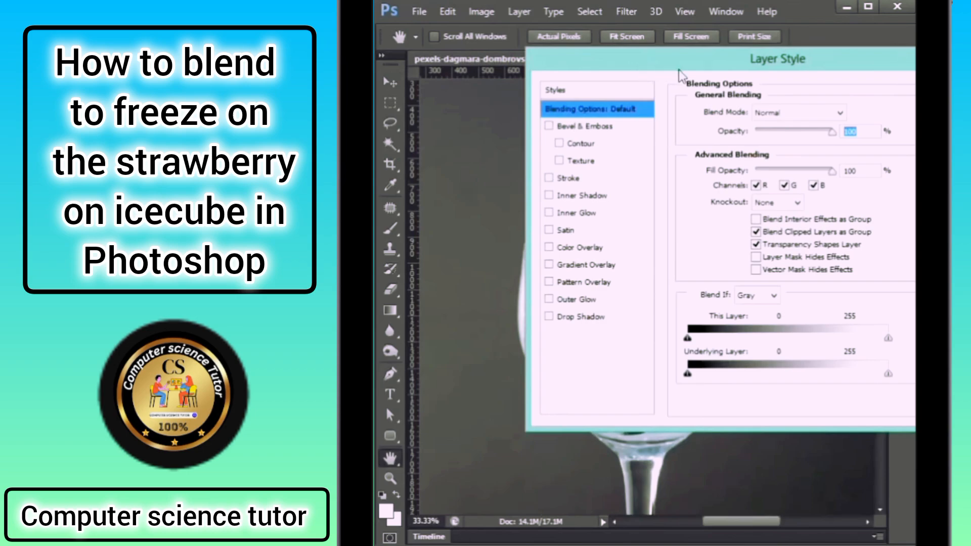
left_click_drag(678, 70, 298, 69)
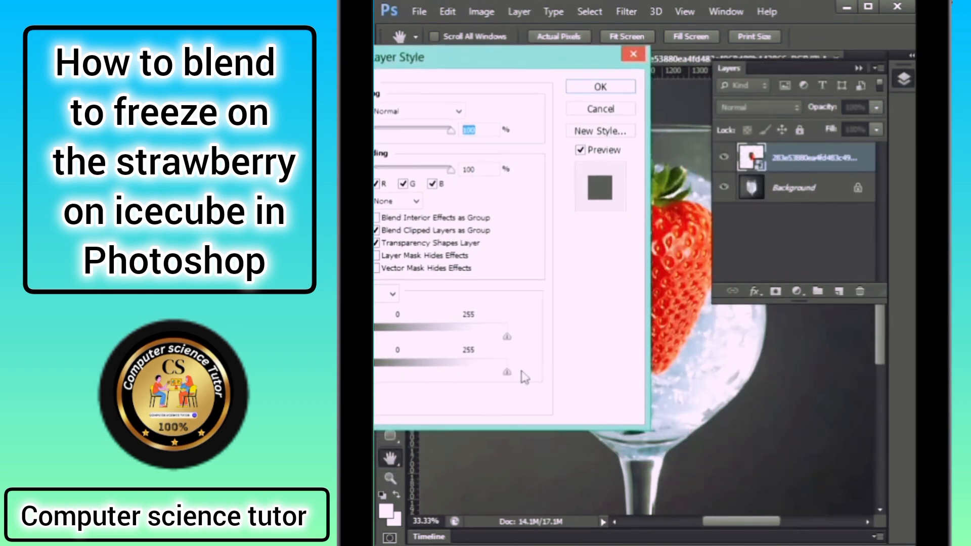
key("alt")
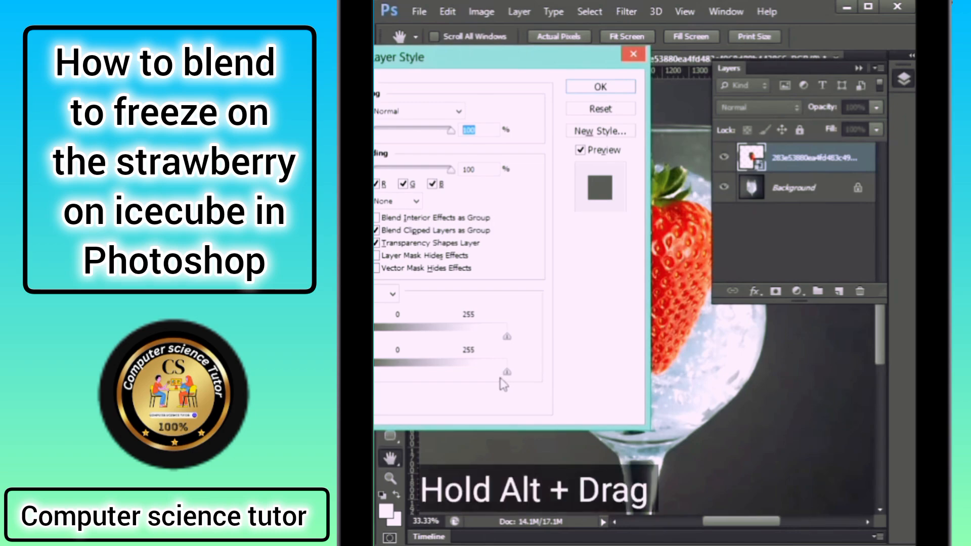
left_click_drag(506, 372, 413, 383)
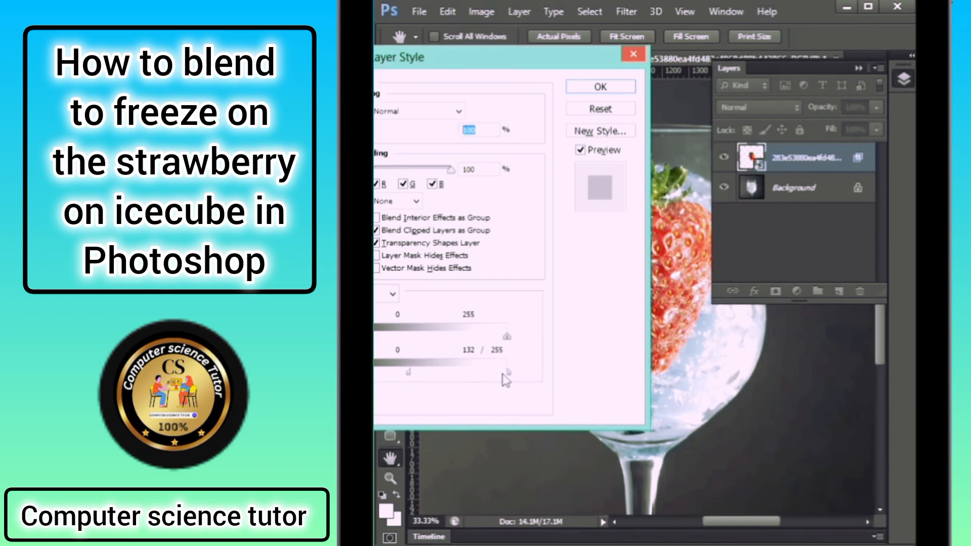
left_click_drag(504, 374, 467, 380)
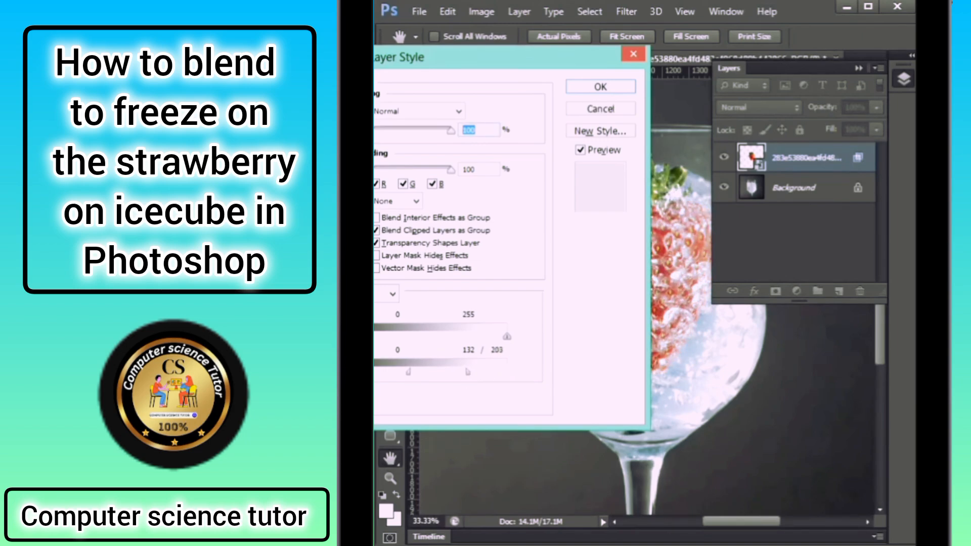
- Set the This Layer black slider under Blend If to 17 and apply the strawberry's layer style
left_click_drag(330, 61, 771, 29)
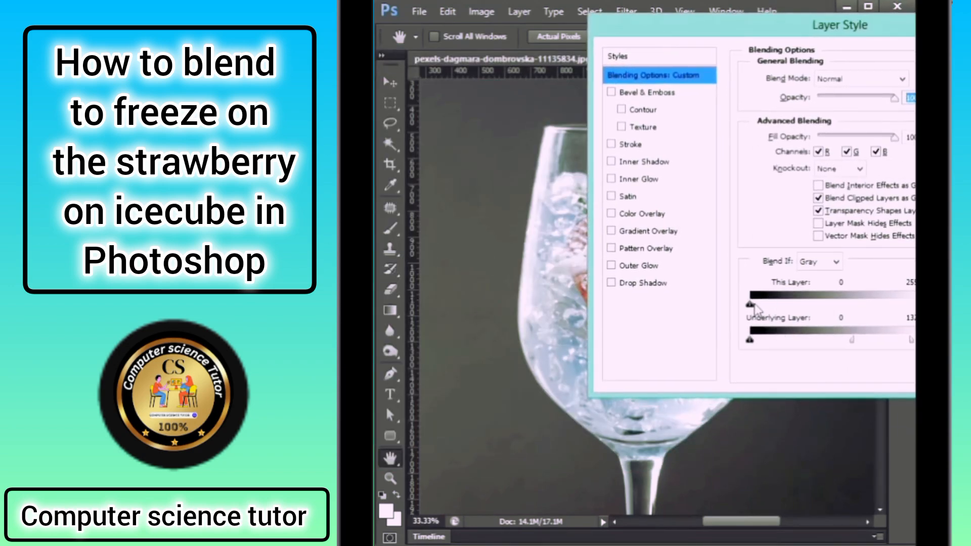
left_click_drag(753, 306, 763, 306)
left_click_drag(839, 27, 623, 110)
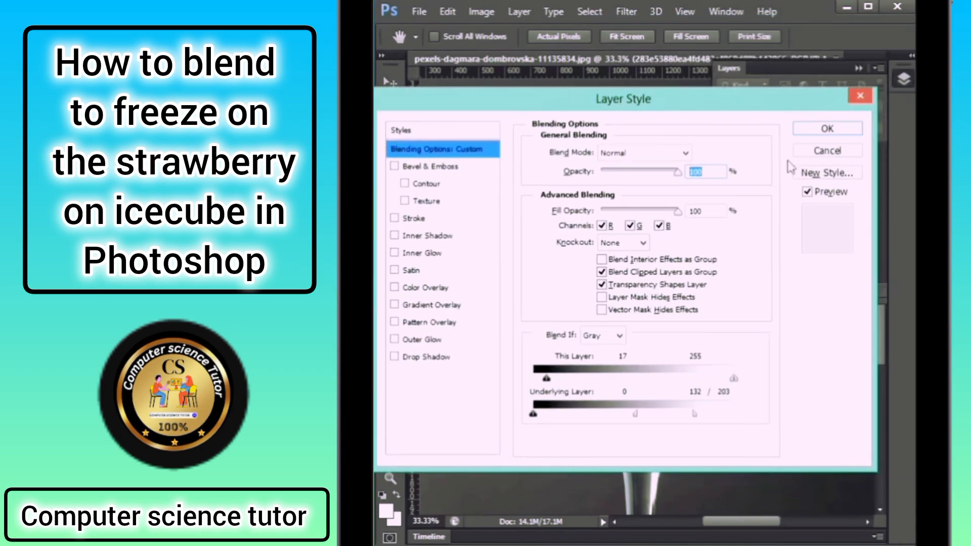
left_click(840, 131)
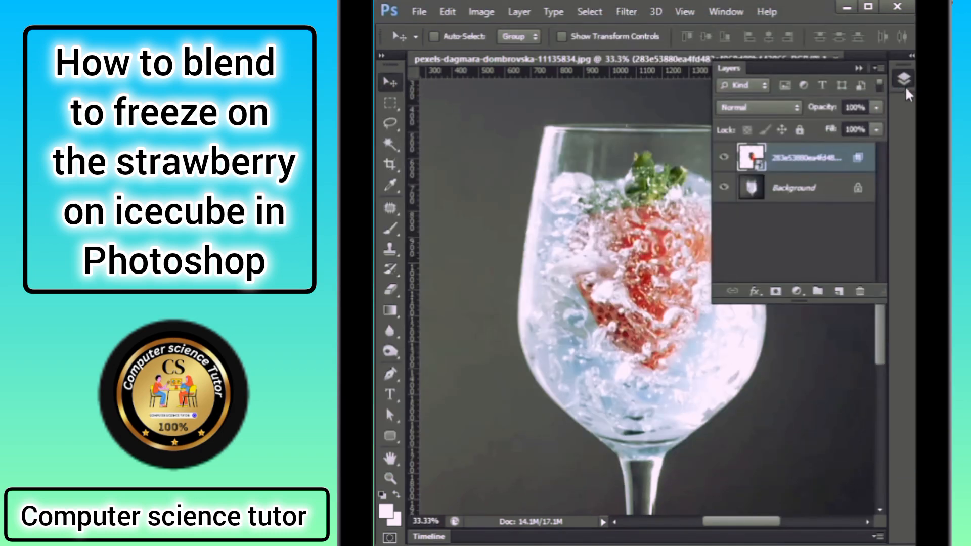
- Move the blended strawberry slightly within the ice in the glass
left_click(905, 86)
left_click_drag(683, 255, 663, 276)
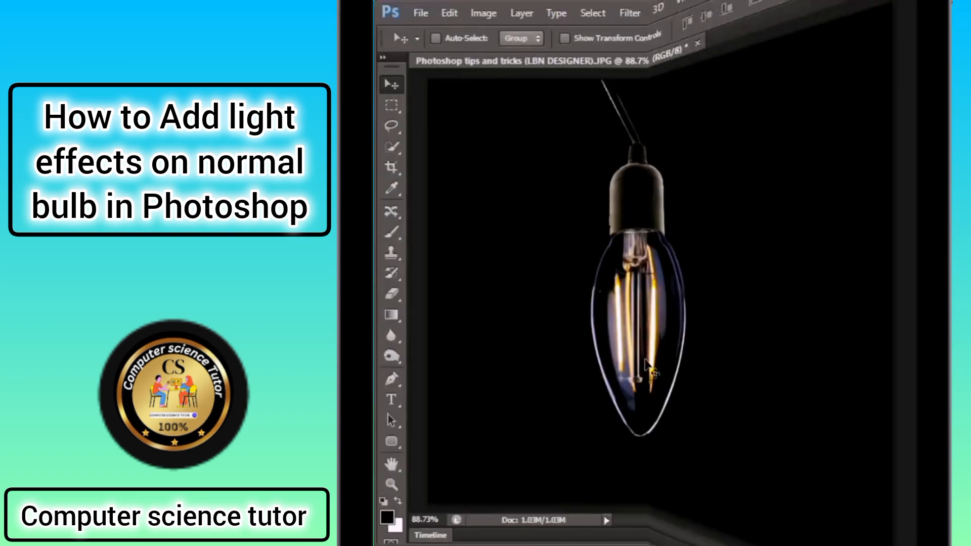
- In the light bulb document, add a new empty layer above the Background
left_click(901, 83)
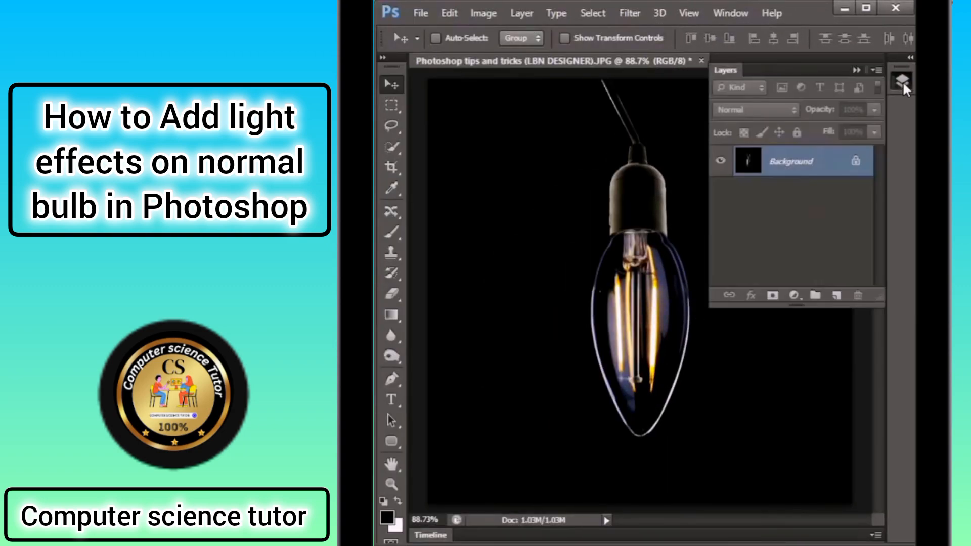
left_click(836, 295)
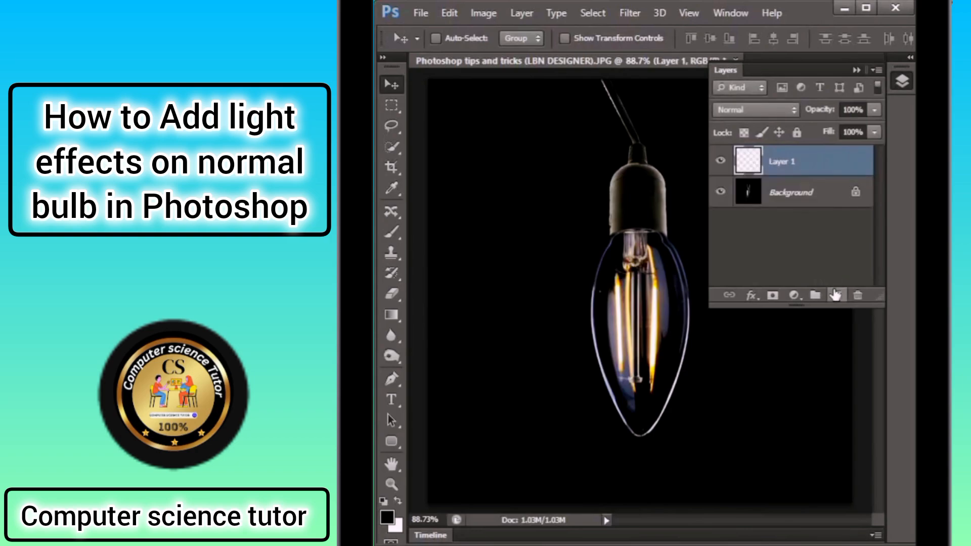
left_click(898, 85)
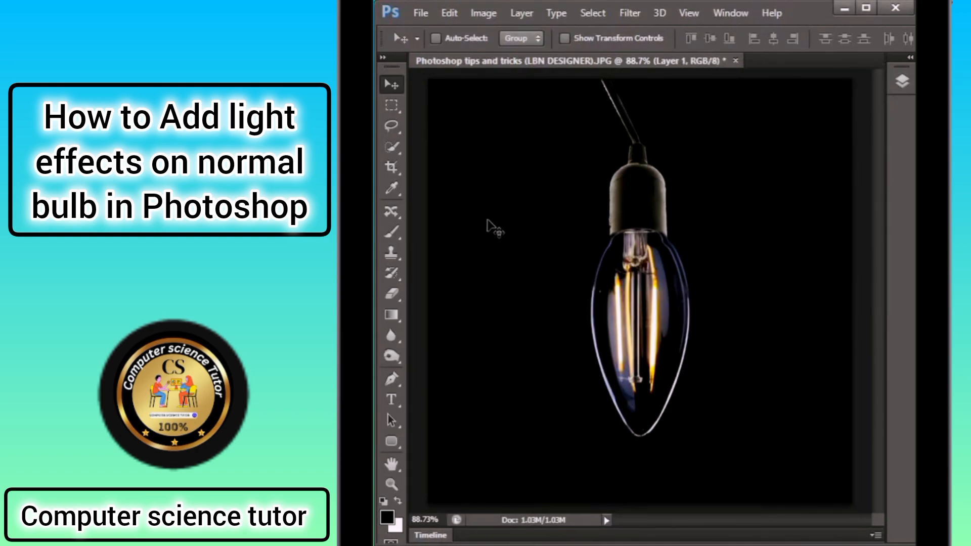
- Choose the Brush tool and set the foreground color to the yellow-orange ffba00
left_click(398, 229)
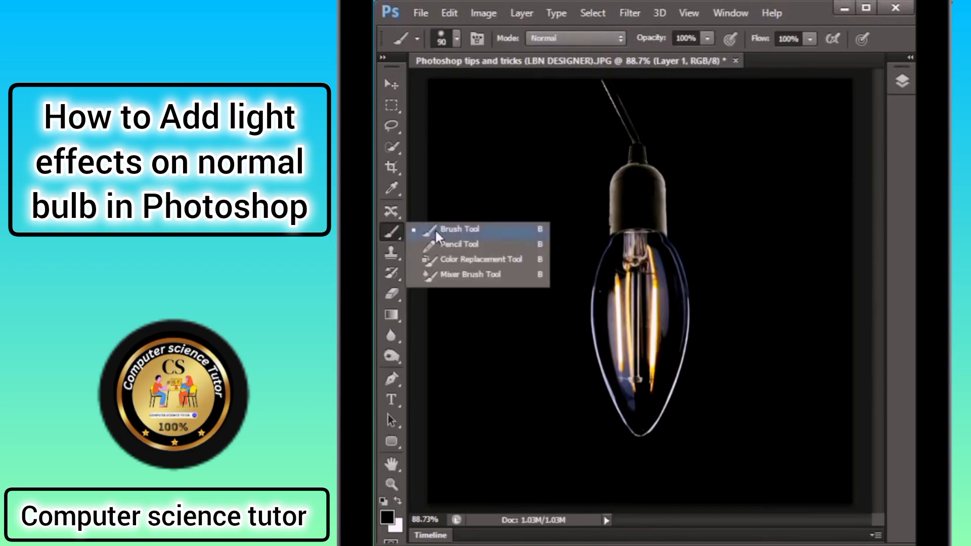
left_click(471, 229)
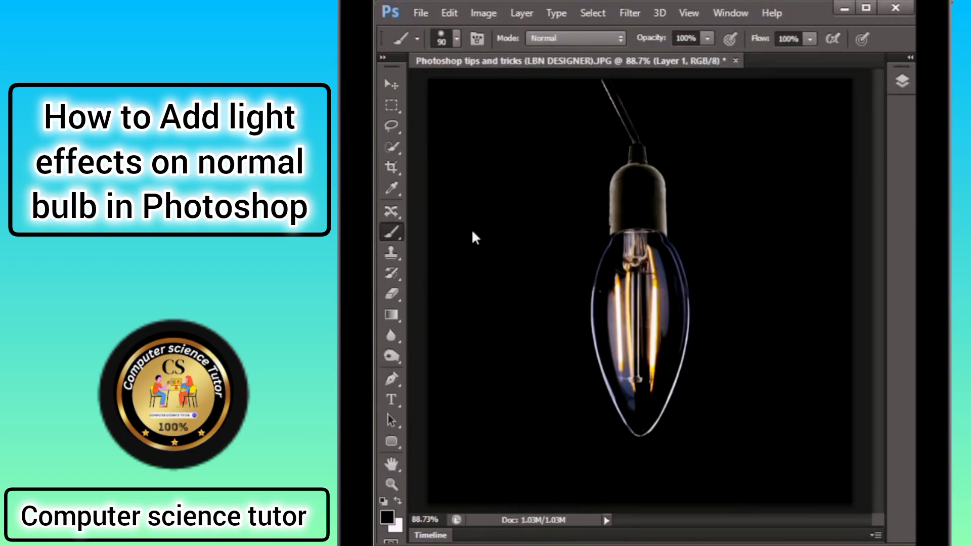
left_click(387, 517)
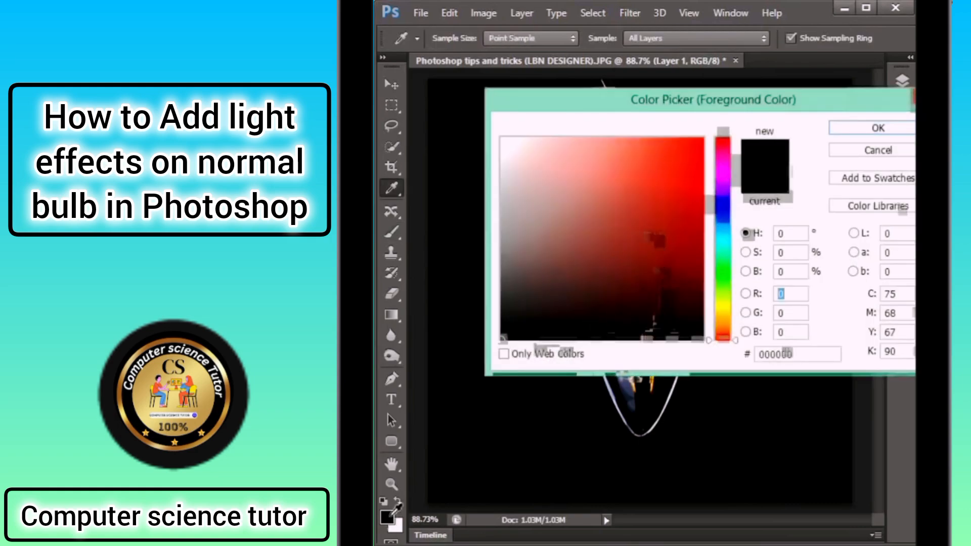
left_click(723, 316)
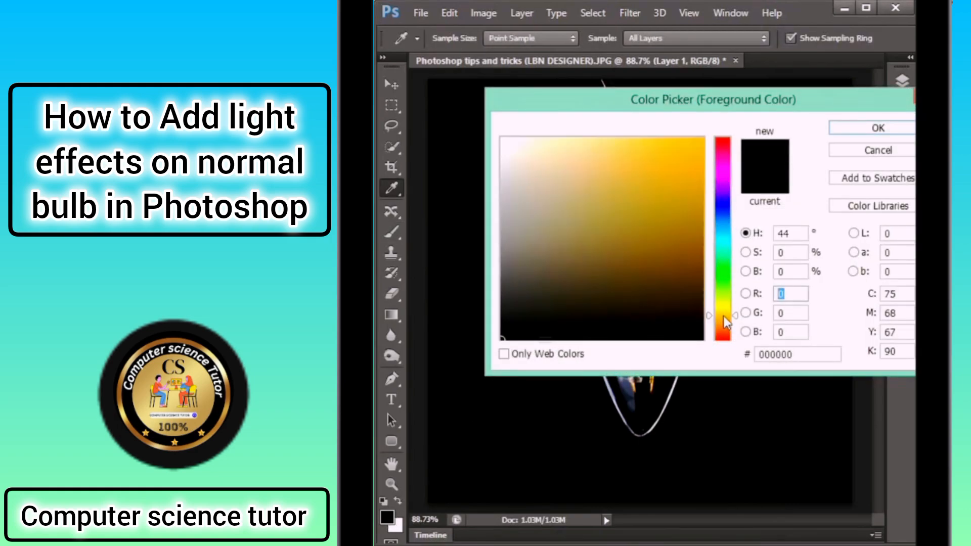
left_click_drag(677, 183, 721, 136)
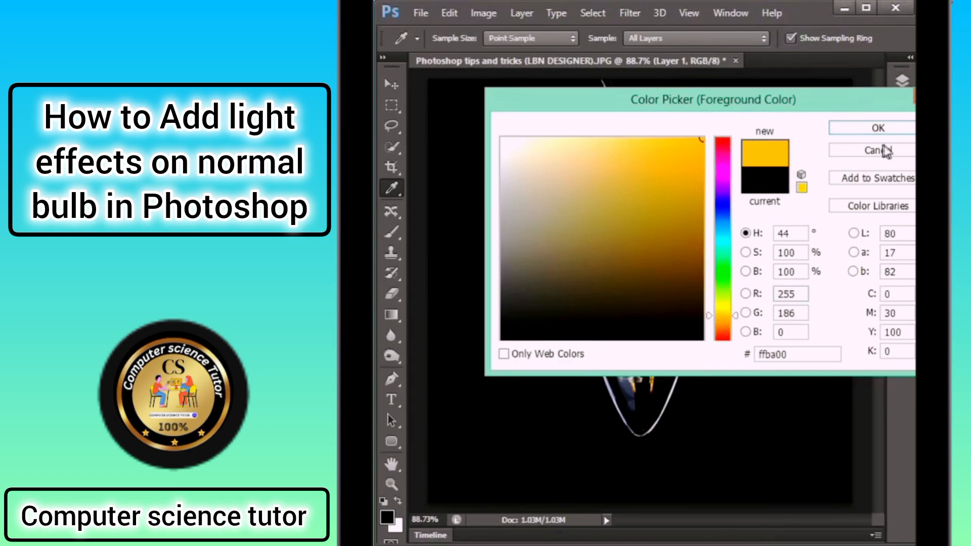
left_click(853, 128)
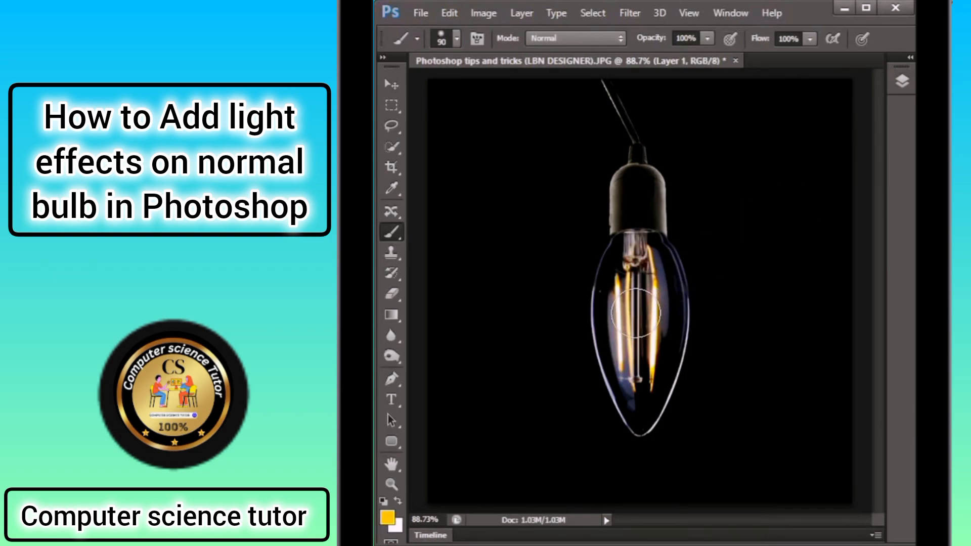
- Build up a yellow glow at the bulb's center with three single dabs, enlarging the brush to 175 and 250 between them
left_click(635, 313)
key("bracketright")
key("bracketright")
key("bracketright")
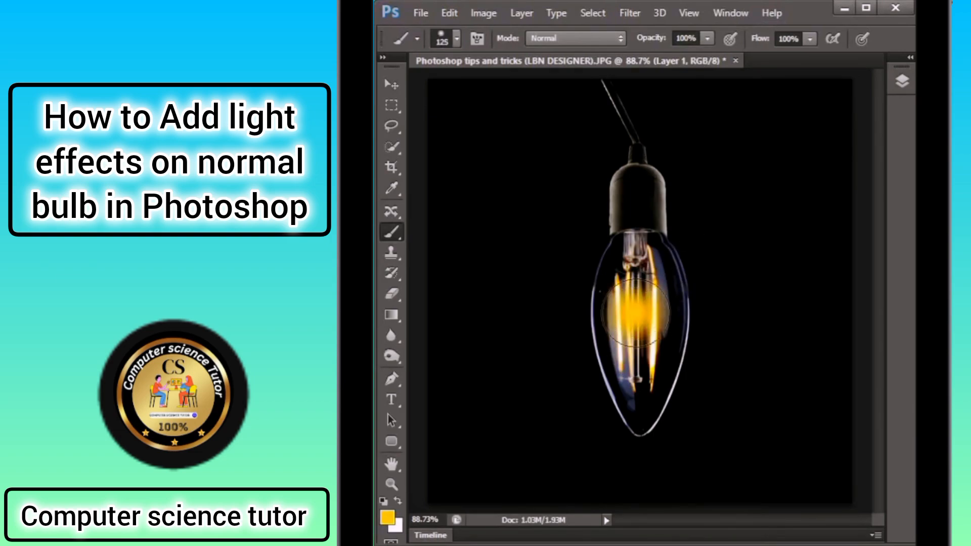
key("bracketright")
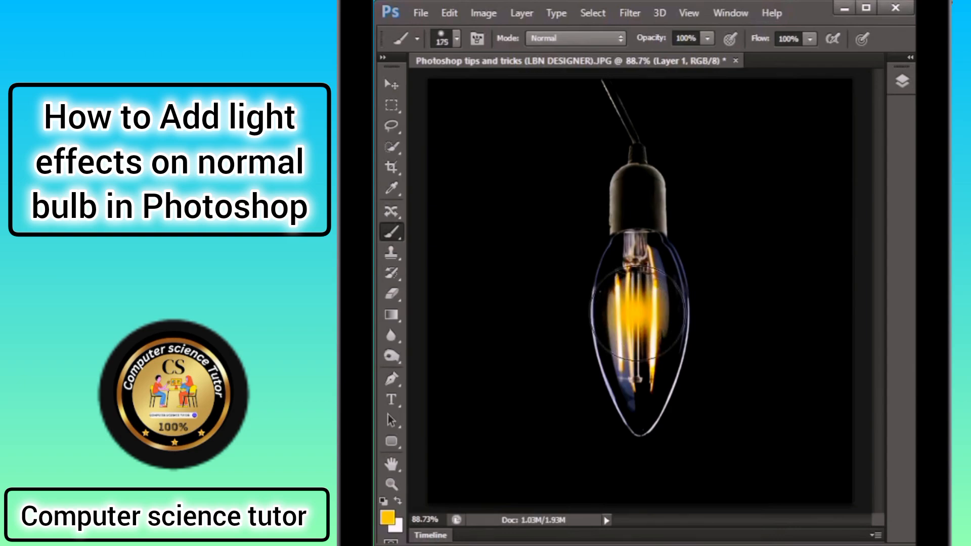
left_click(638, 315)
key("bracketright")
key("bracketright")
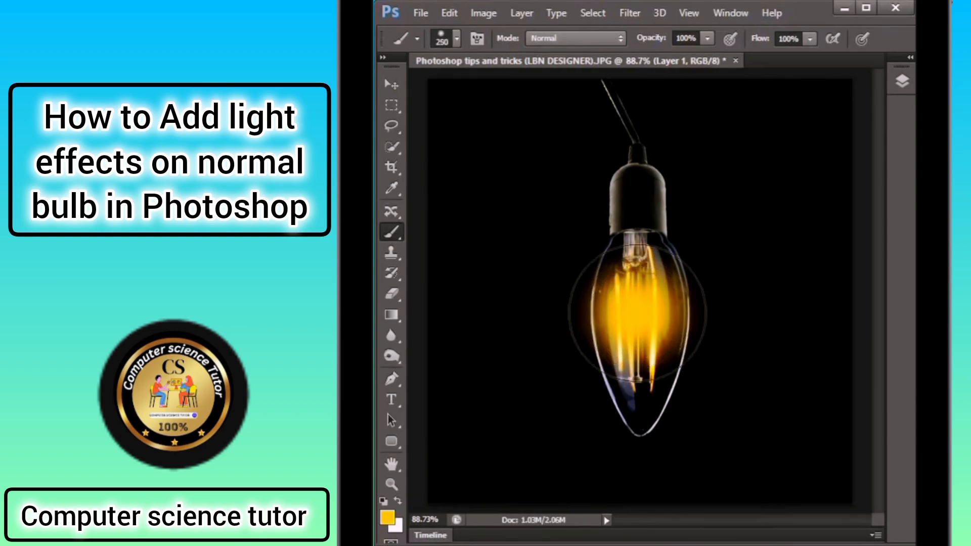
left_click(637, 321)
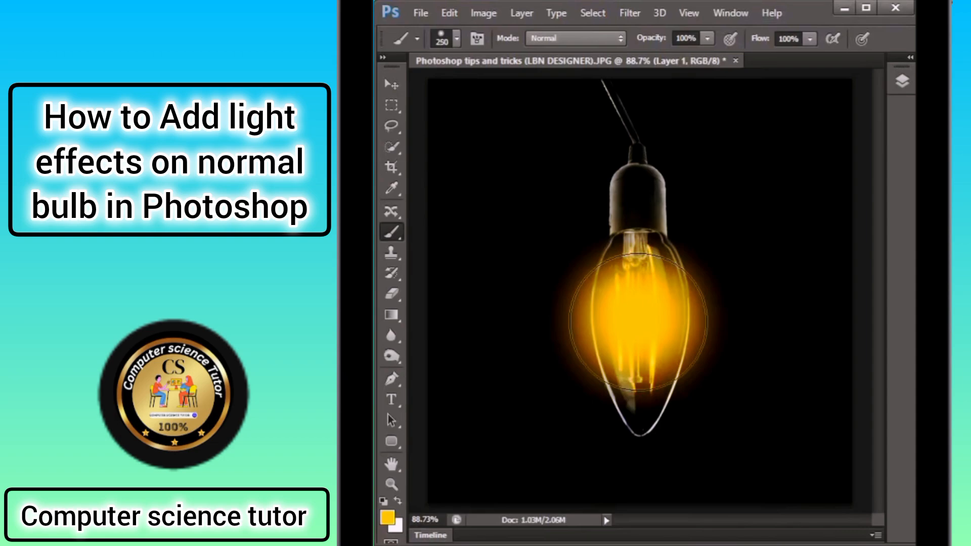
- Set the blend mode of Layer 1, which holds the yellow glow, to Linear Dodge (Add)
left_click(901, 81)
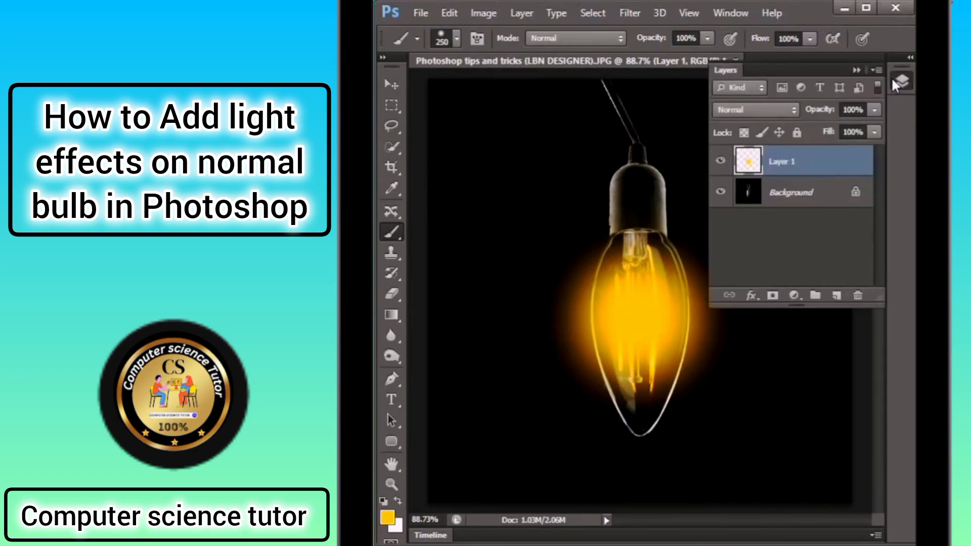
left_click(790, 111)
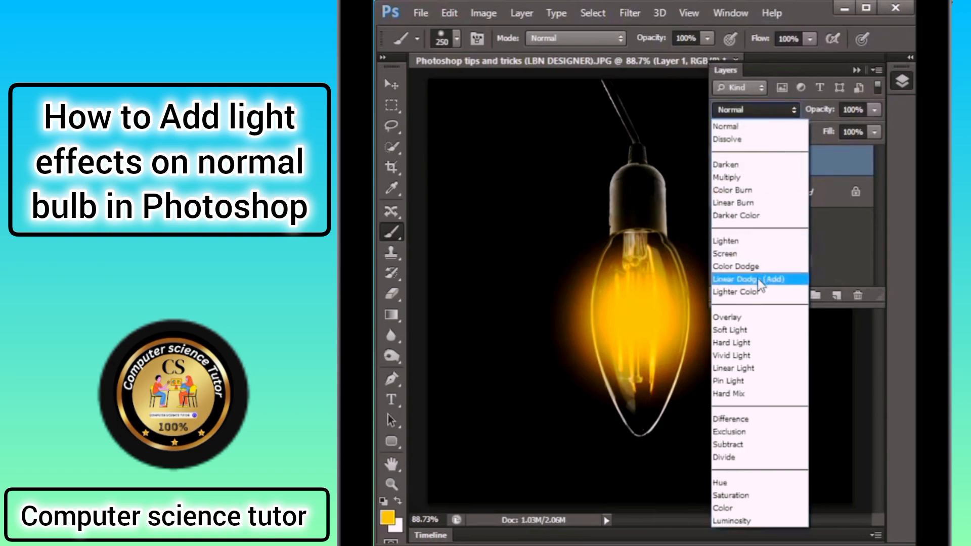
left_click(769, 280)
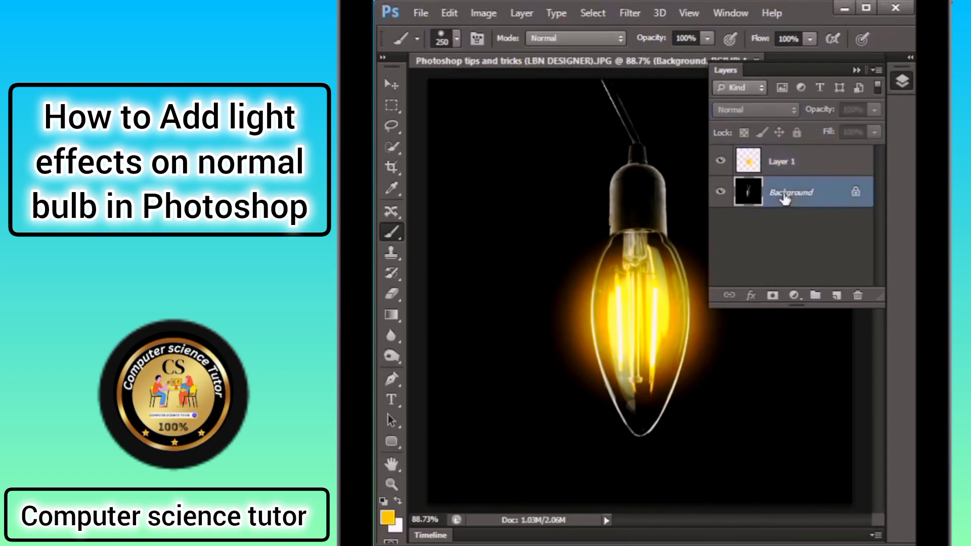
- Add an empty layer directly above the Background and set its blend mode to Linear Dodge (Add)
left_click(785, 198)
left_click(838, 295)
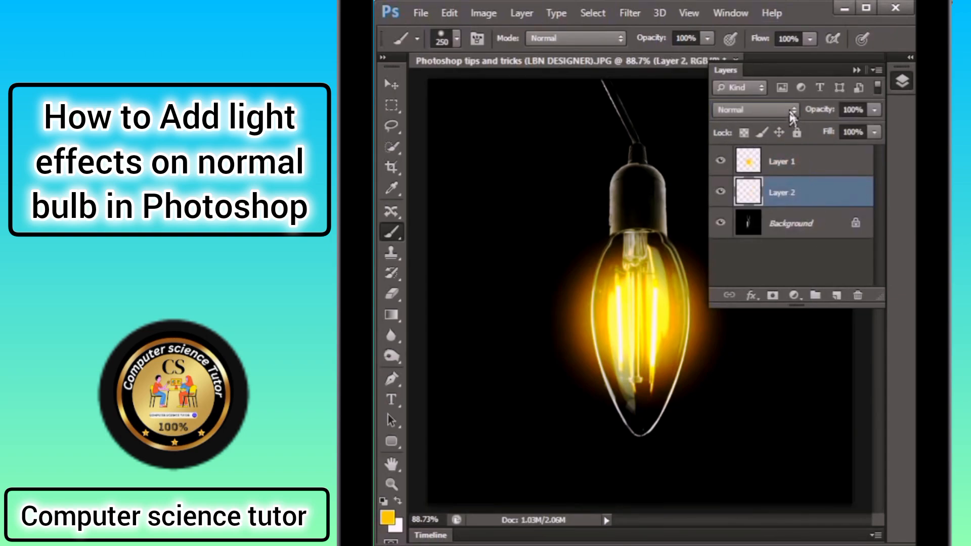
left_click(791, 111)
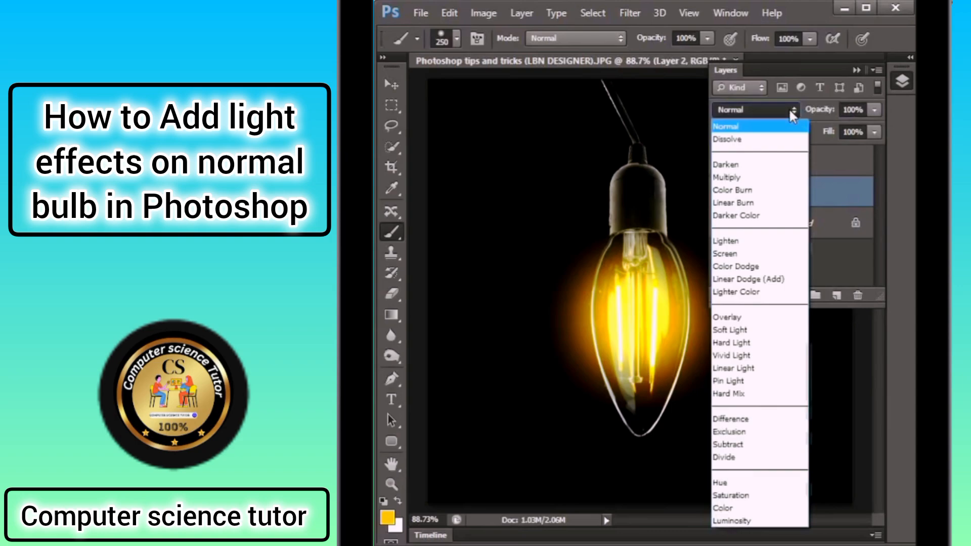
left_click(769, 280)
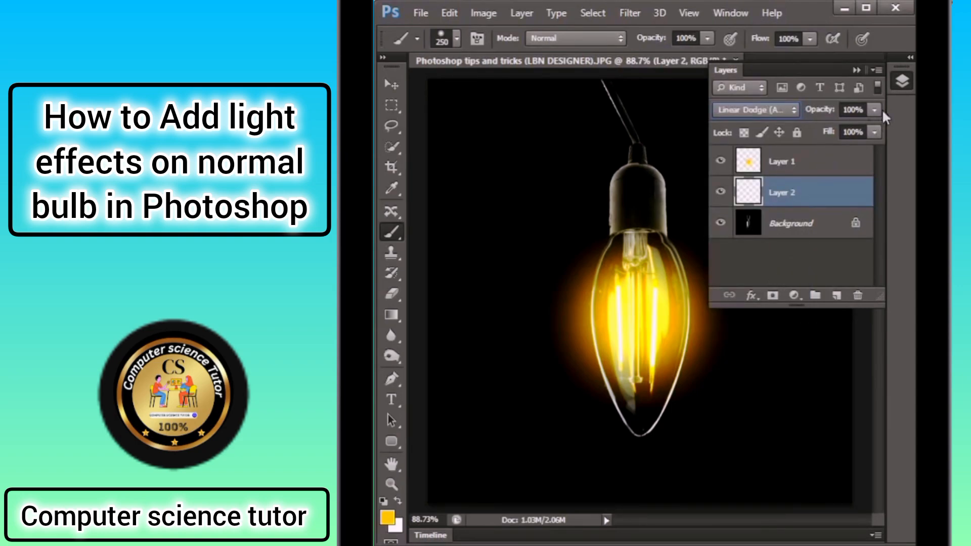
- Reduce the brush size to 20 and paint yellow along the two bright filaments inside the bulb
left_click(903, 85)
key("bracketleft")
key("bracketleft")
key("bracketleft")
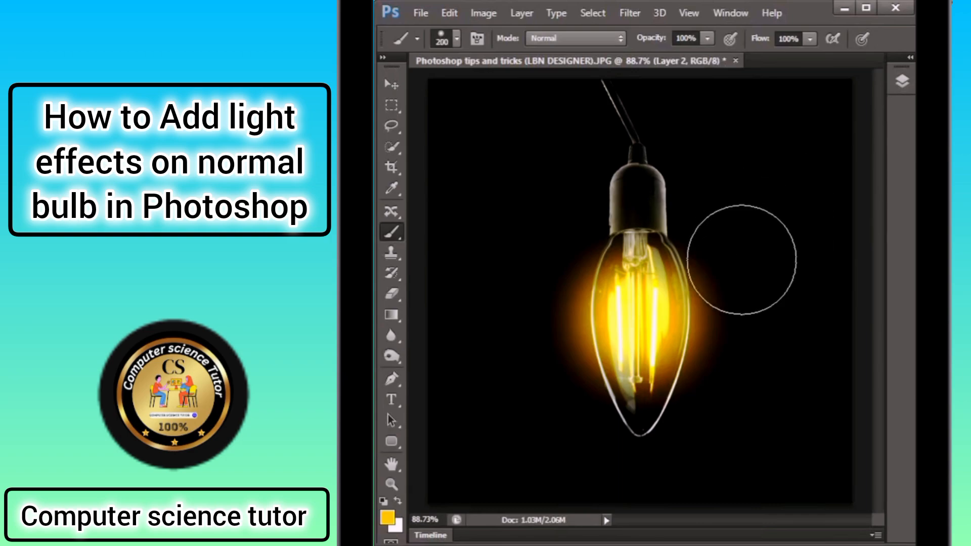
key("bracketleft")
key("bracketleft")
key("bracketleft")
key("bracketleft")
key("bracketleft")
key("bracketleft")
key("bracketleft")
key("bracketleft")
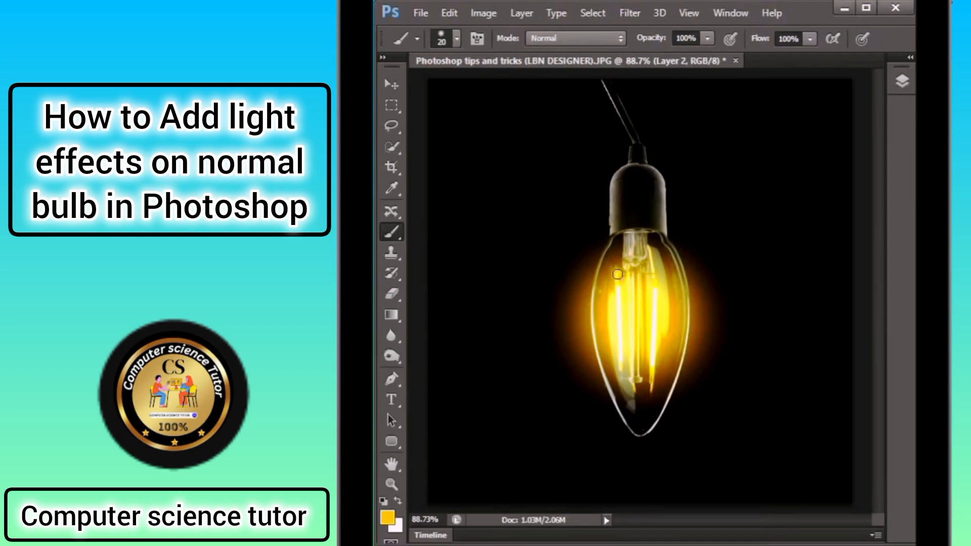
left_click_drag(624, 371, 622, 374)
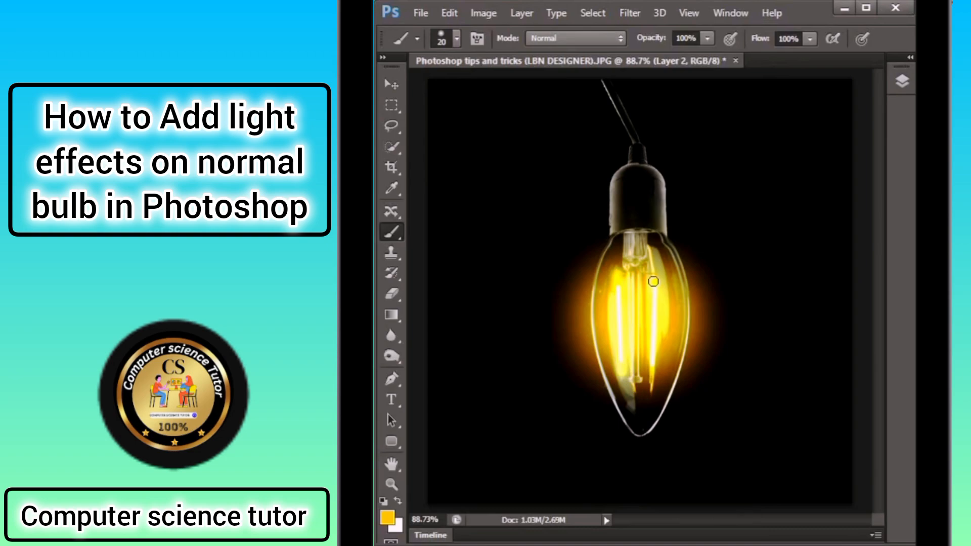
left_click_drag(649, 389, 650, 390)
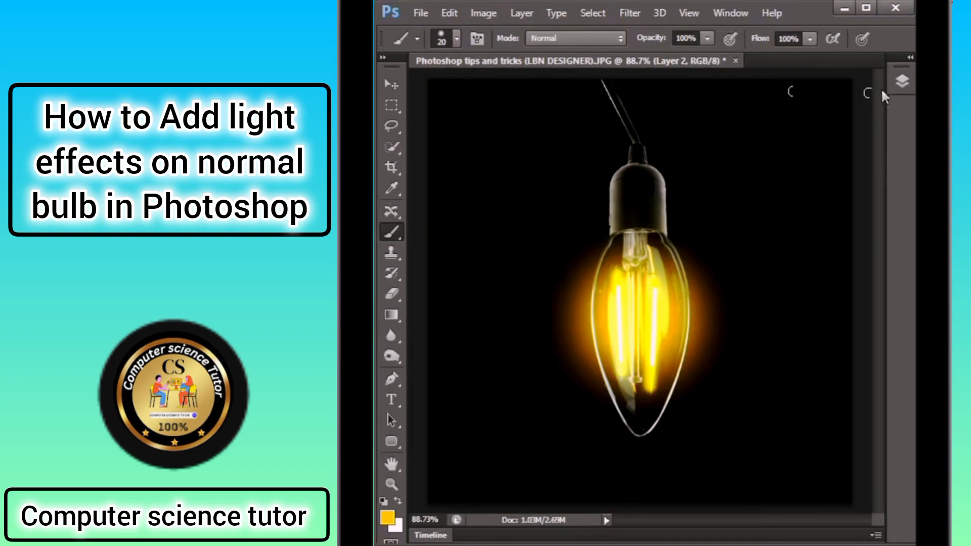
- Duplicate Layer 2 with the painted filaments and apply a Gaussian Blur with a radius of 100 pixels to the copy
left_click(900, 85)
left_click_drag(824, 200, 837, 296)
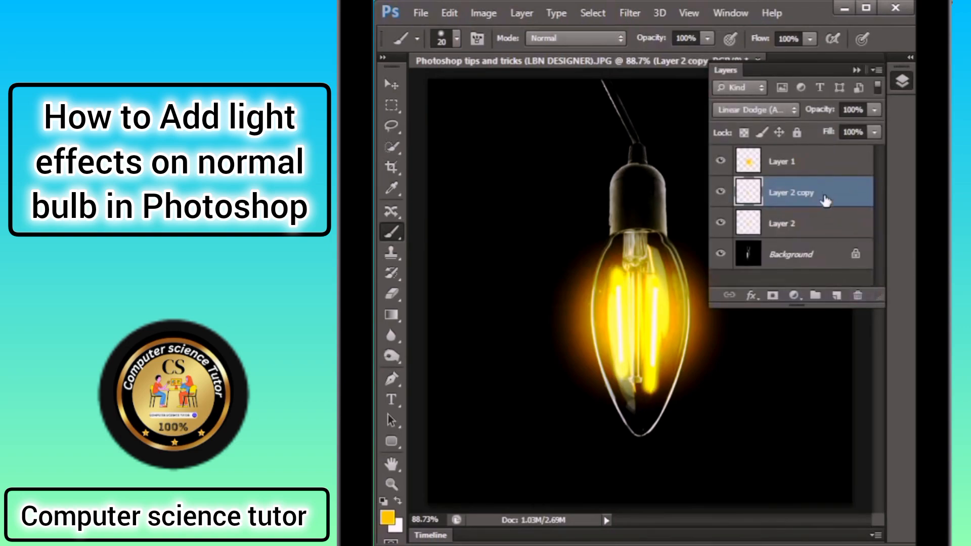
left_click(628, 15)
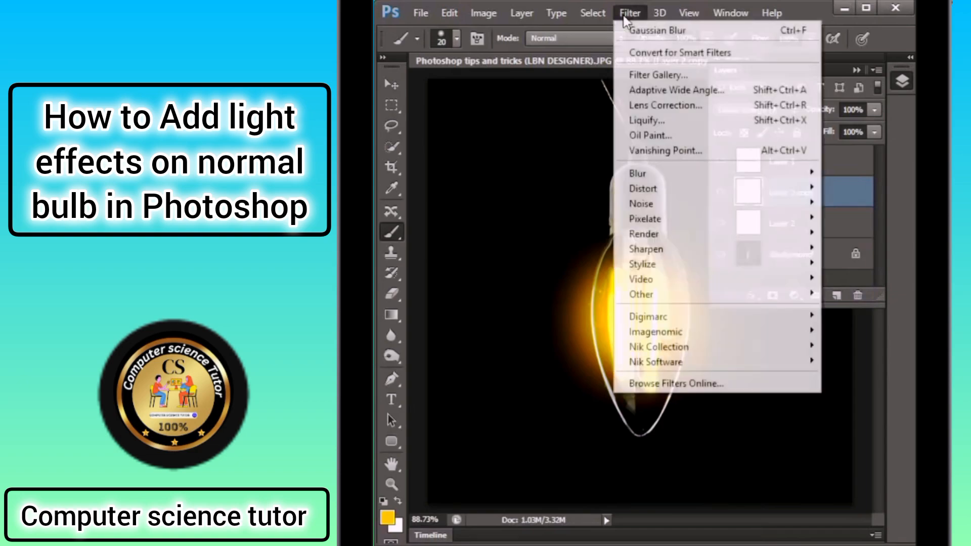
mouse_move(666, 175)
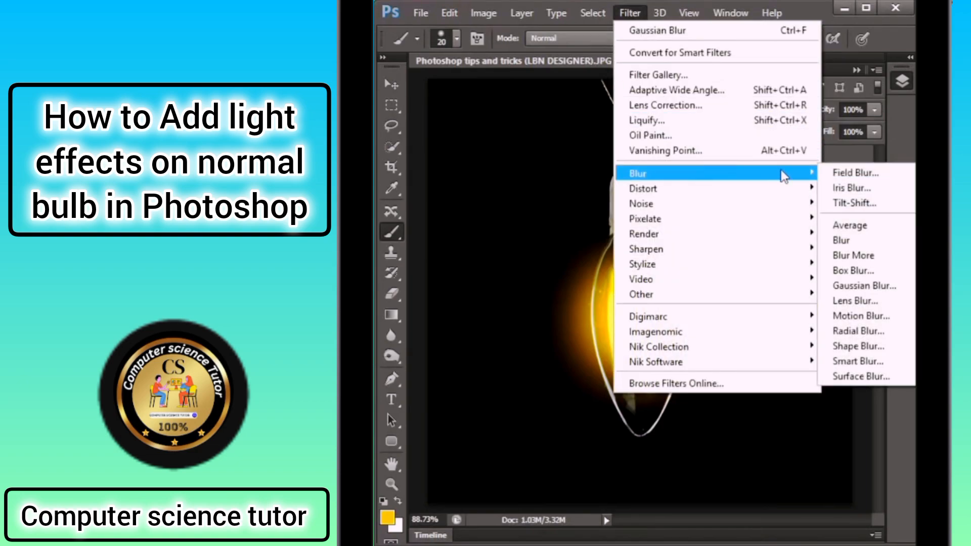
left_click(836, 287)
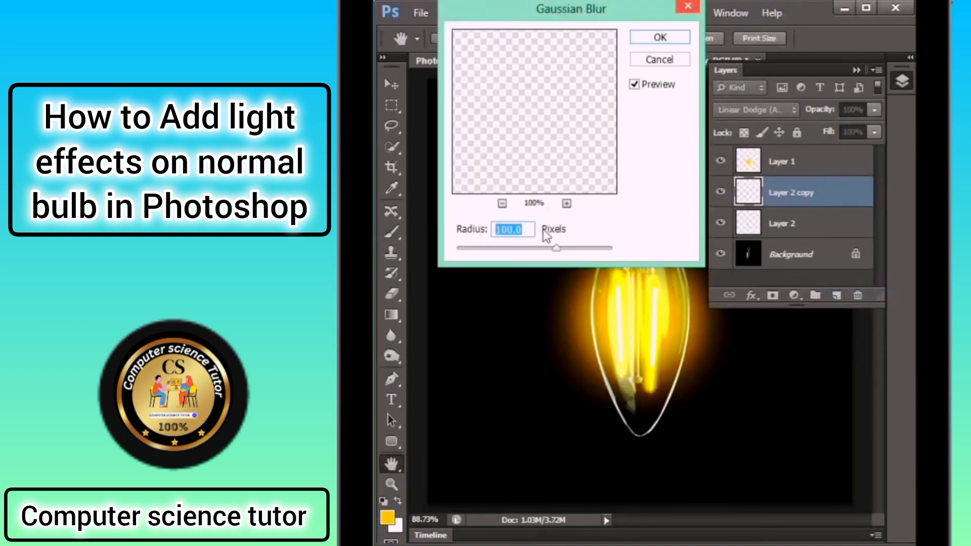
left_click(634, 84)
left_click(634, 84)
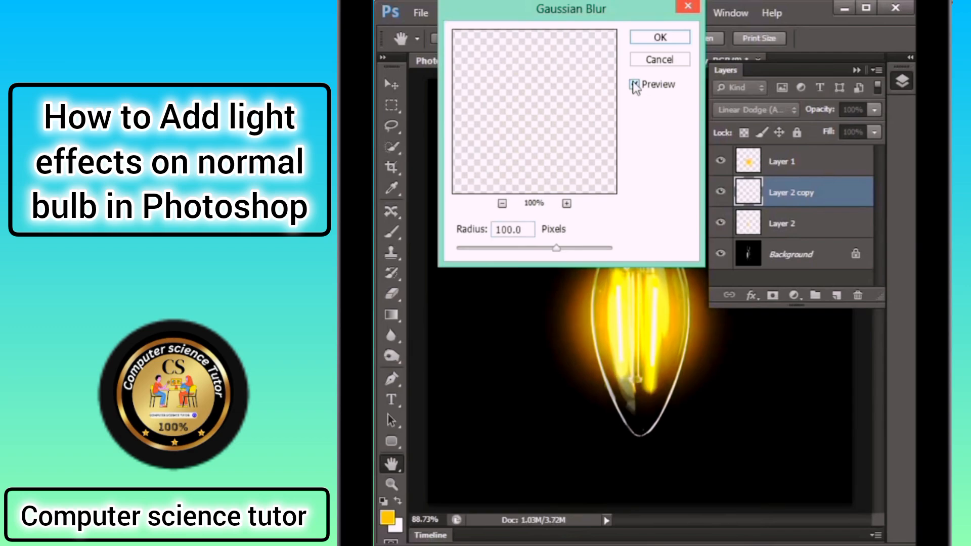
left_click(659, 38)
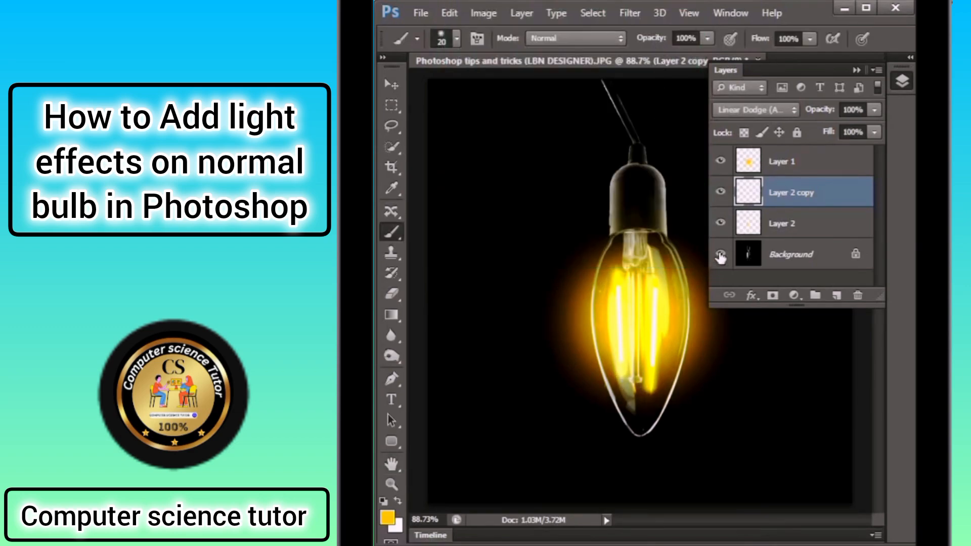
- Show only the Background layer and restore all layers to compare the bulb with and without the glow
left_click(720, 257, "alt")
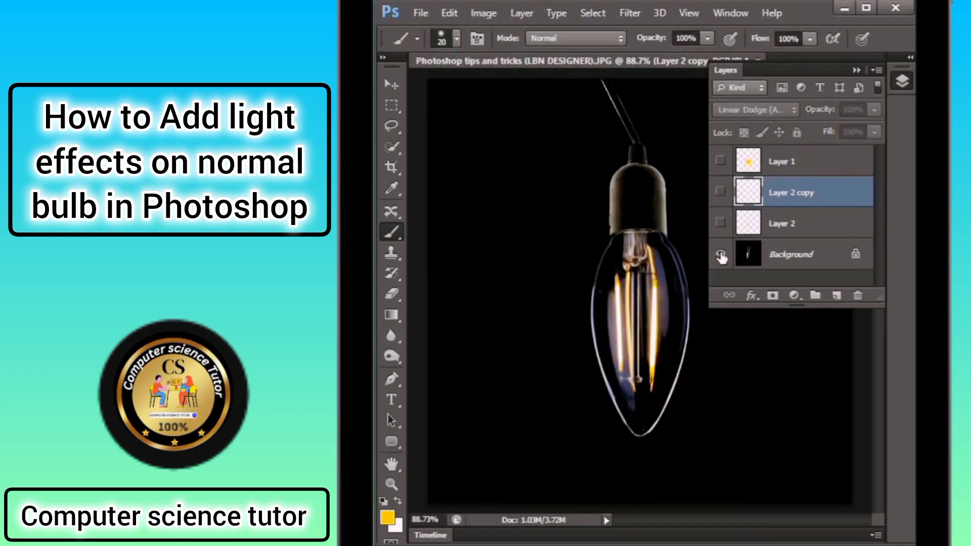
left_click(720, 257, "alt")
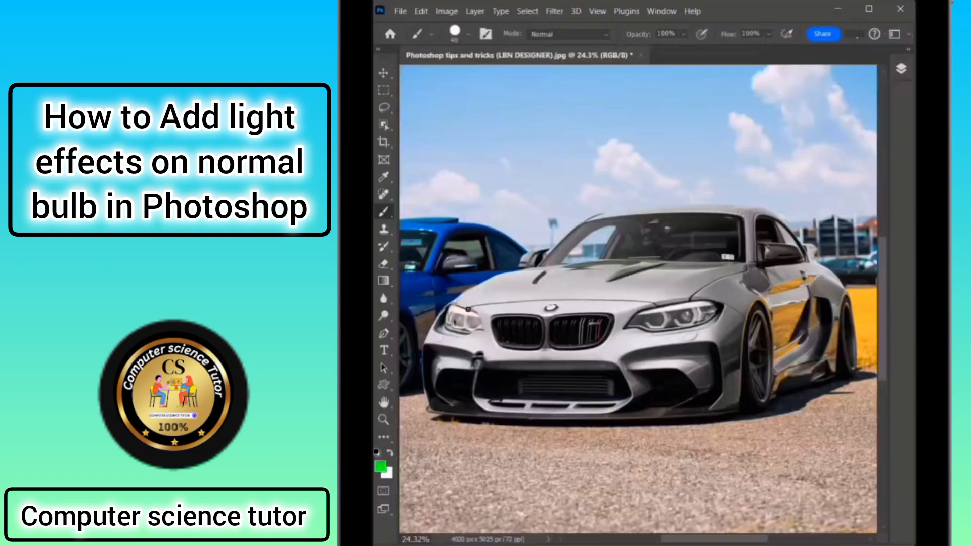
left_click_drag(468, 308, 657, 306)
mouse_move(540, 317)
left_mouse_down()
mouse_move(545, 346)
mouse_move(602, 404)
mouse_move(503, 363)
left_mouse_up()
mouse_move(622, 357)
left_mouse_down()
mouse_move(690, 345)
mouse_move(621, 354)
left_mouse_up()
mouse_move(483, 357)
left_mouse_down()
mouse_move(455, 303)
mouse_move(576, 232)
mouse_move(682, 204)
mouse_move(698, 299)
mouse_move(735, 311)
left_mouse_up()
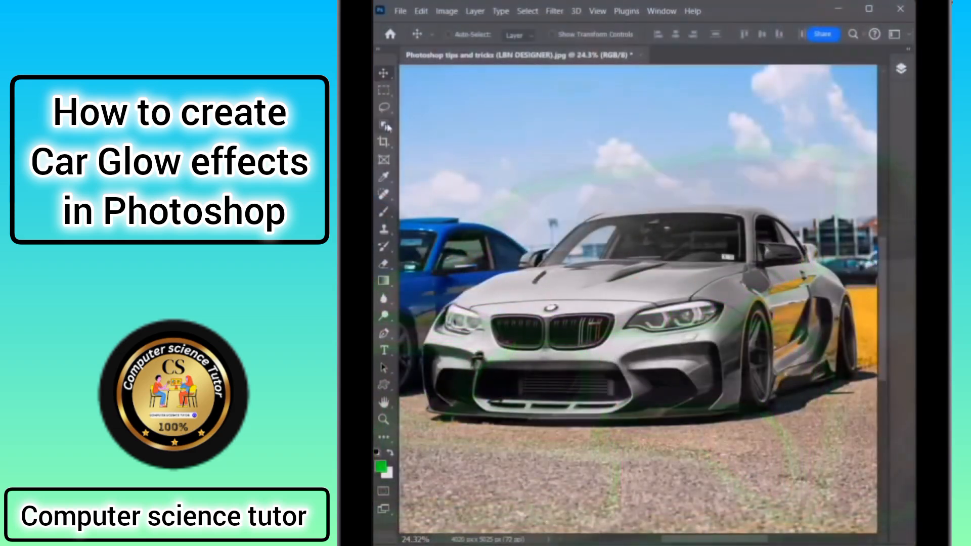
- Select the gray car with the Object Selection Tool and copy it onto a new layer
right_click(386, 126)
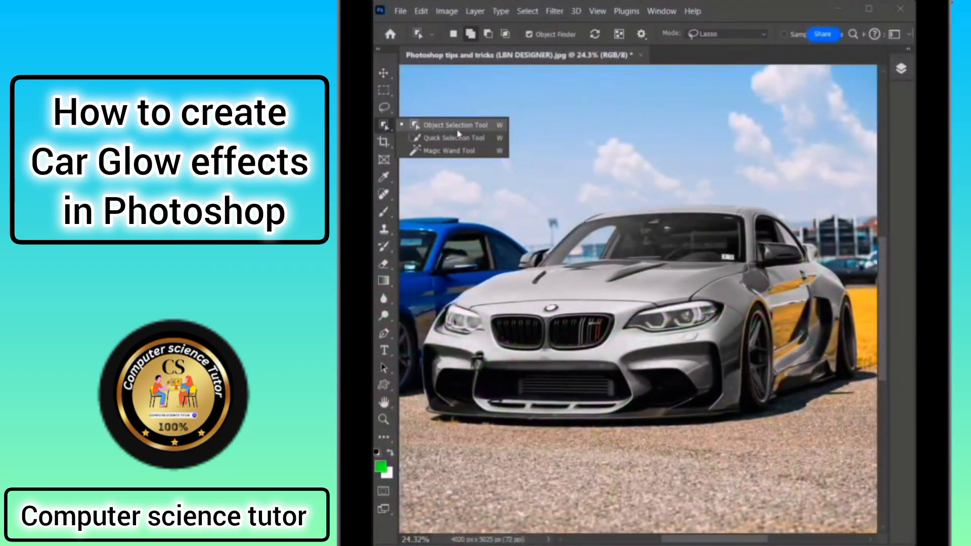
left_click(441, 131)
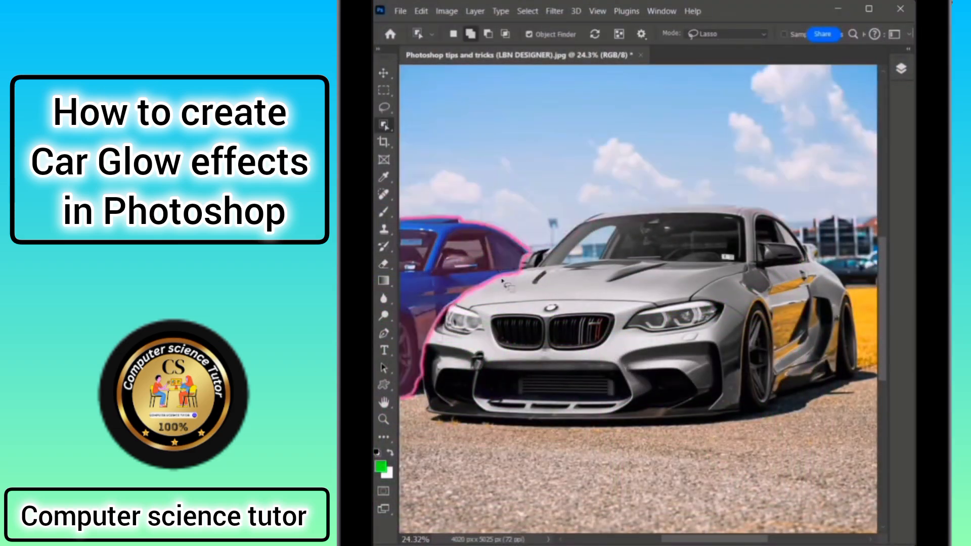
left_click(653, 307)
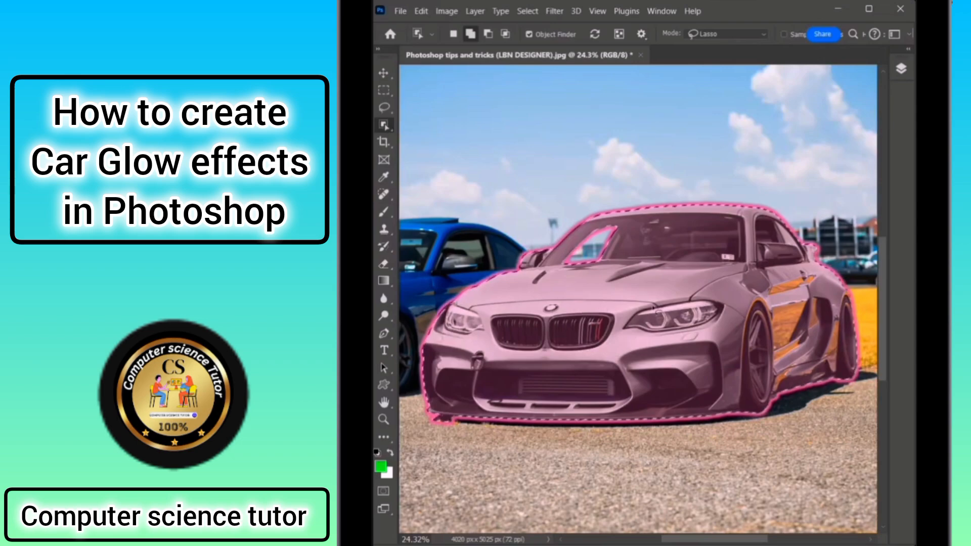
key("v")
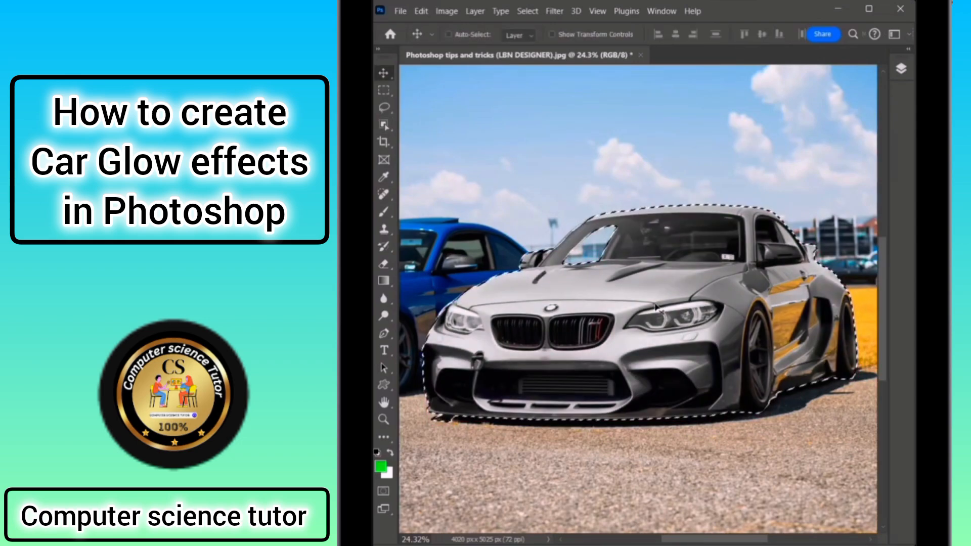
left_click(900, 70)
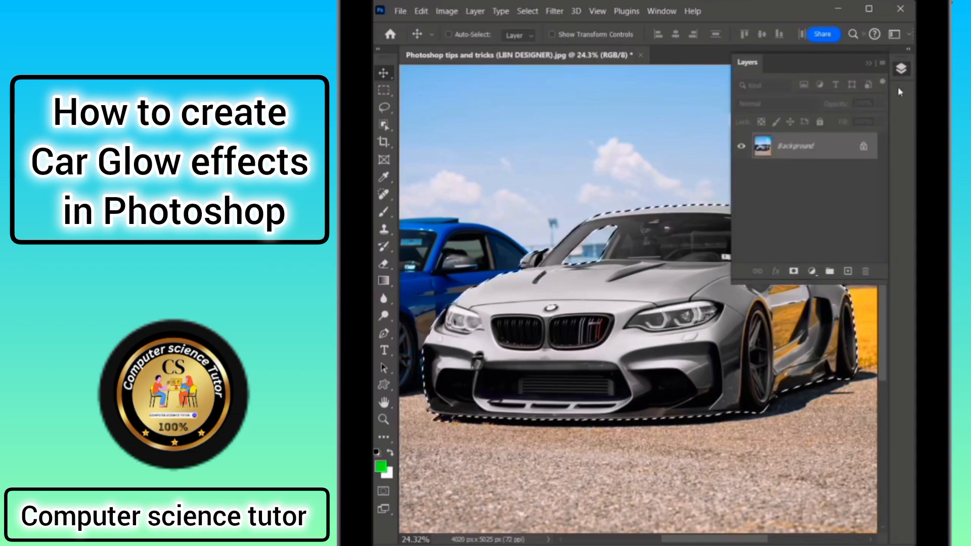
key("ctrl+j")
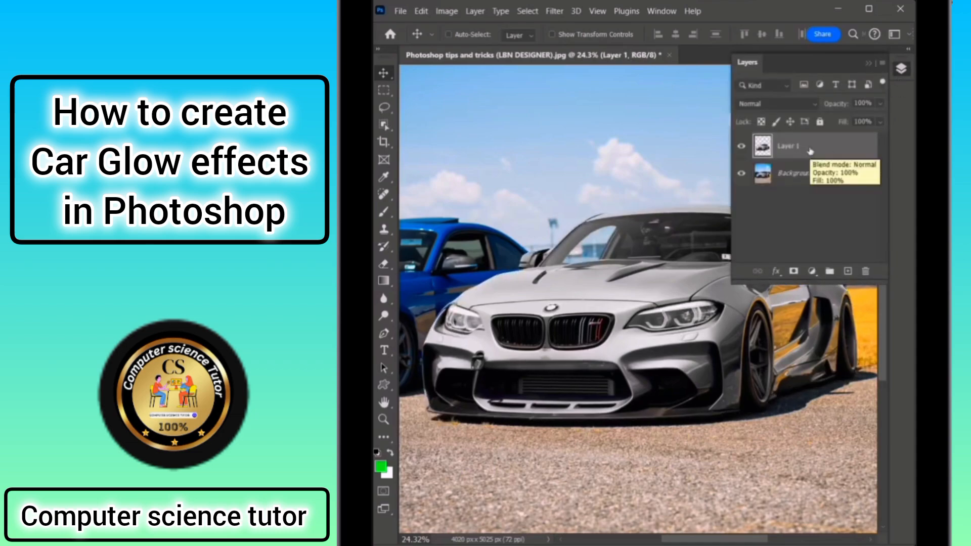
- Apply the Filter Gallery's Photocopy sketch effect to the car on Layer 1 with Detail 7 and Darkness 8
left_click(741, 173)
left_click(741, 173)
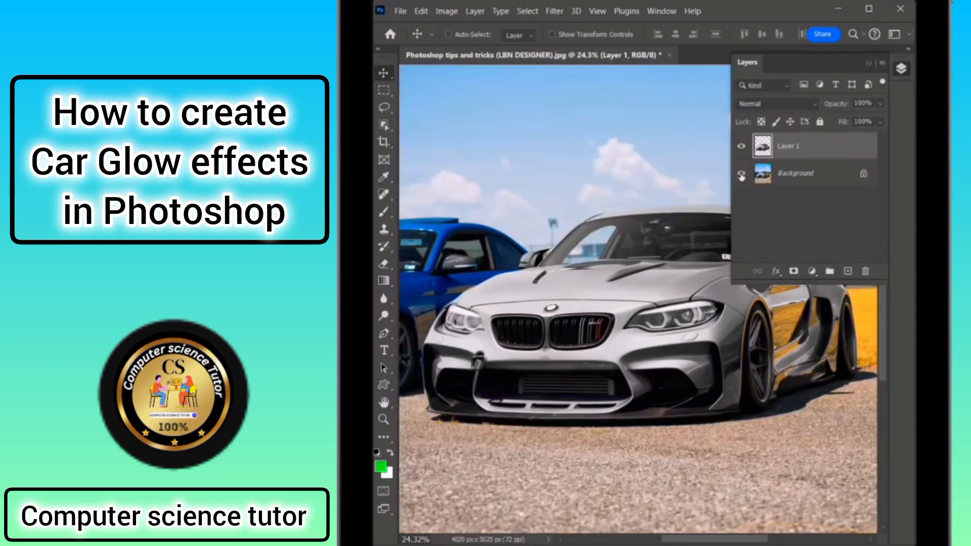
left_click(901, 69)
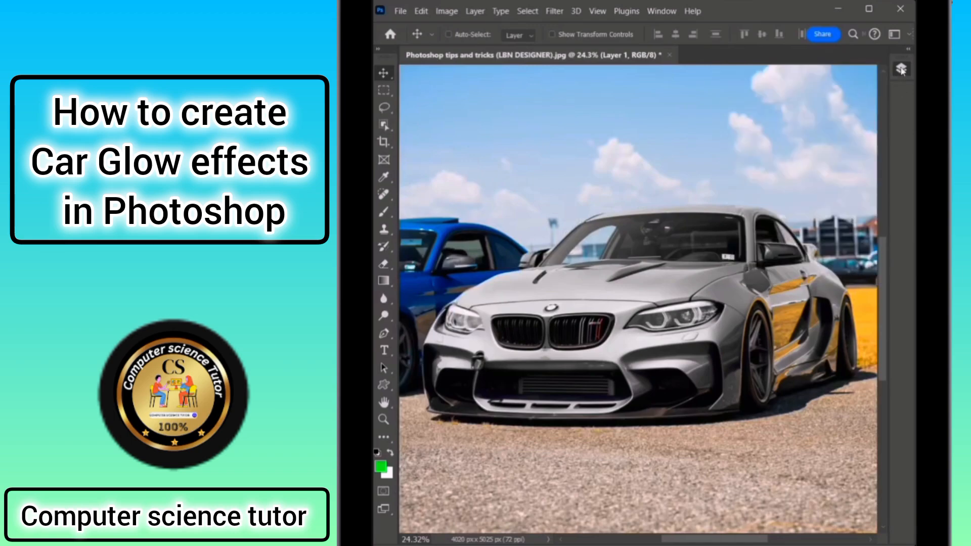
left_click(554, 10)
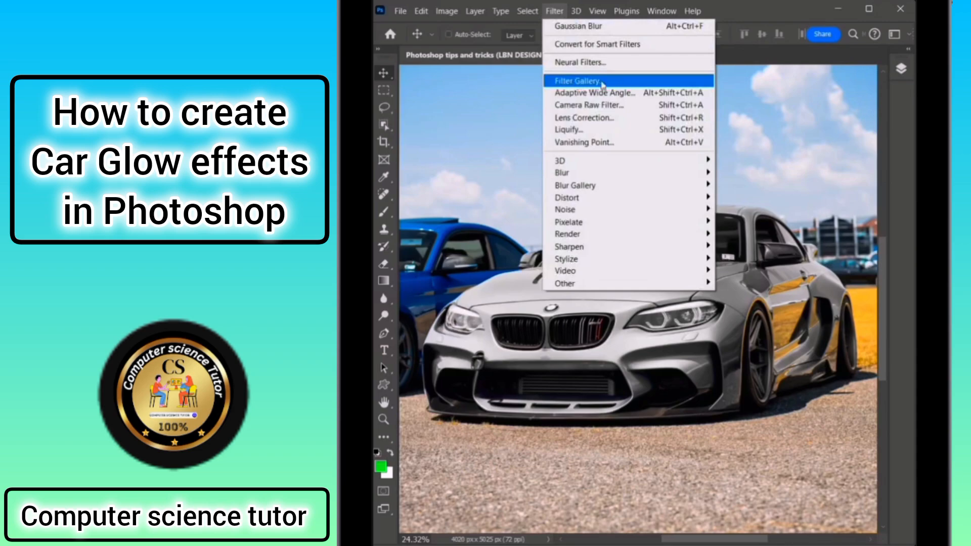
left_click(577, 81)
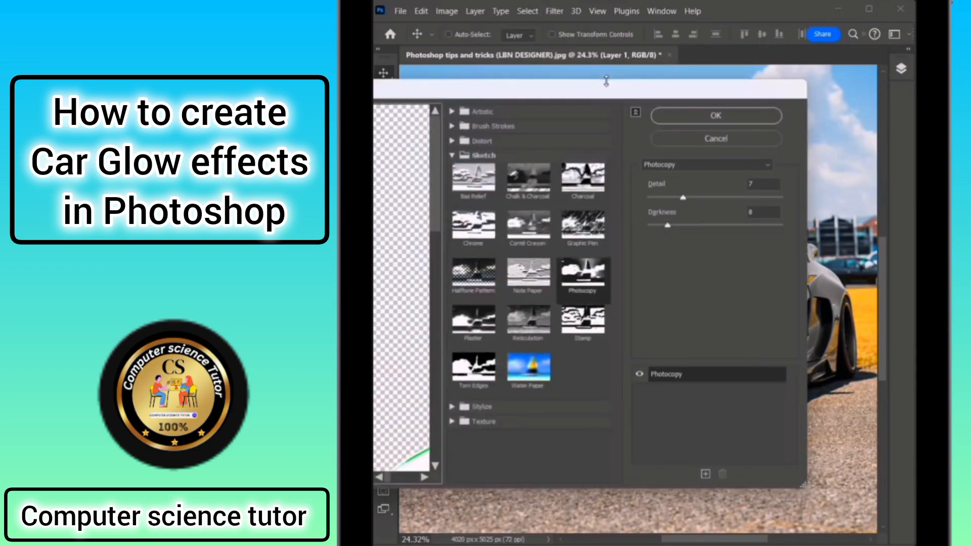
left_click_drag(601, 89, 717, 79)
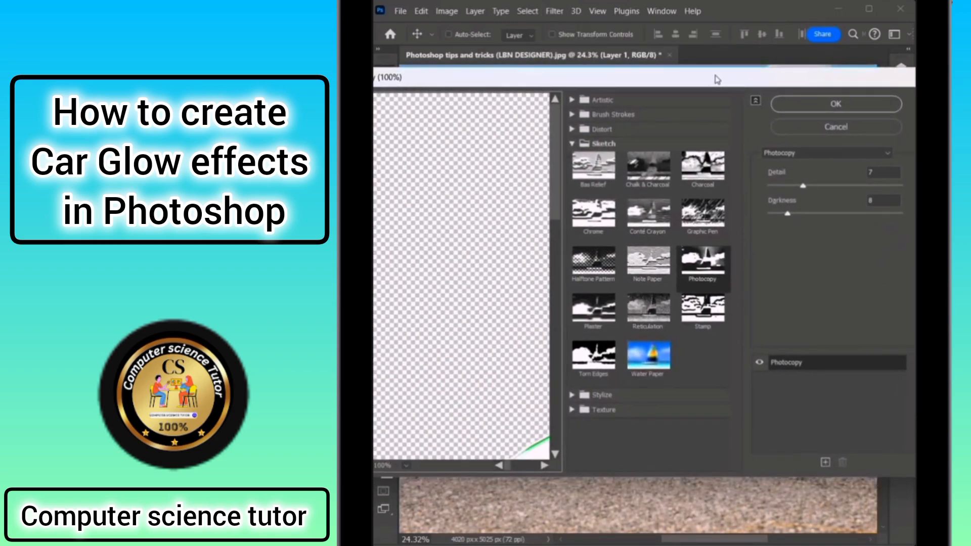
left_click_drag(475, 83, 526, 78)
left_click(398, 460)
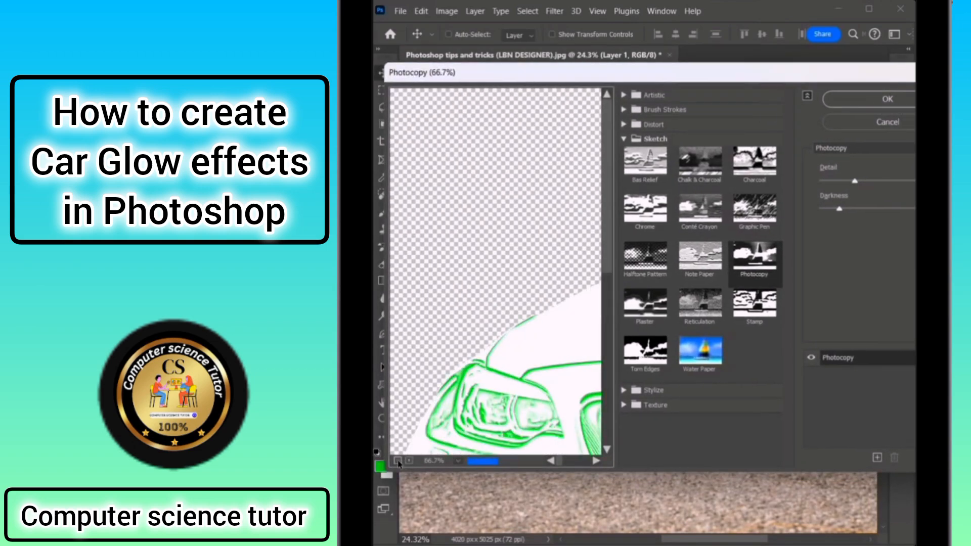
left_click(398, 460)
left_click(398, 460)
left_click(398, 461)
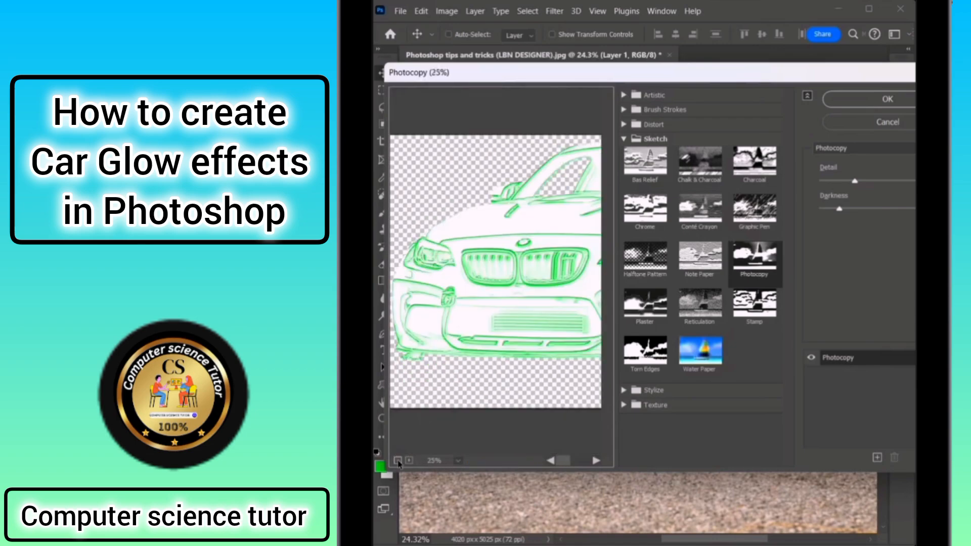
left_click_drag(680, 80, 621, 80)
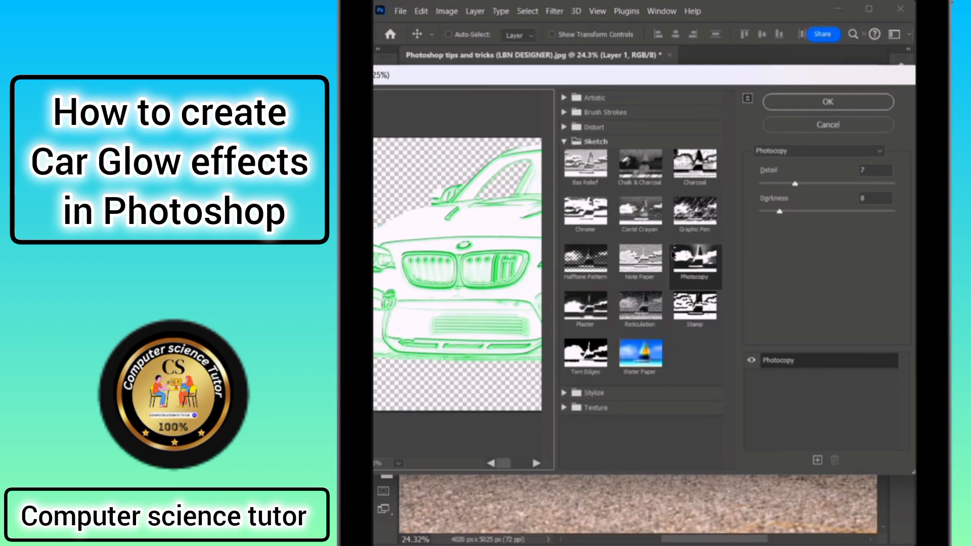
left_click(828, 102)
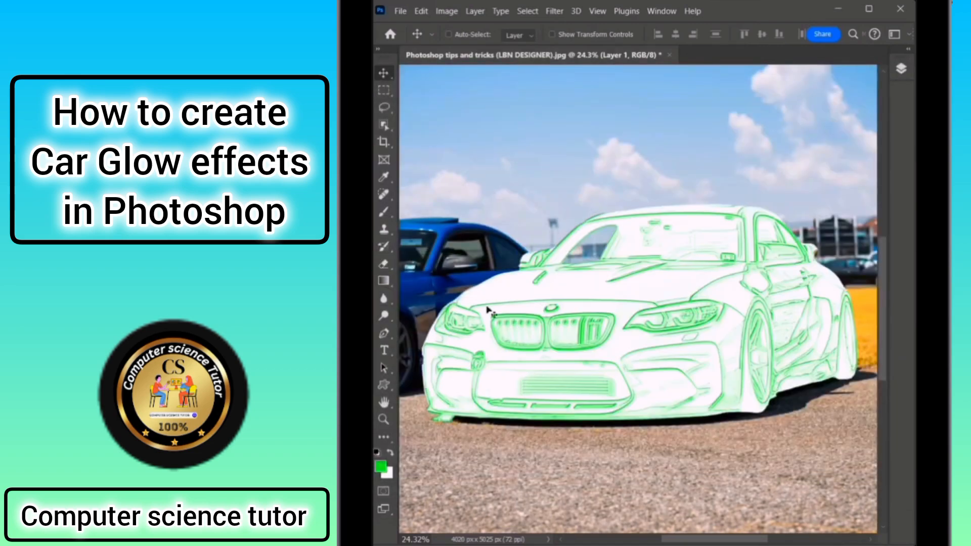
- Invert the colors of the photocopied car on Layer 1
left_click(450, 11)
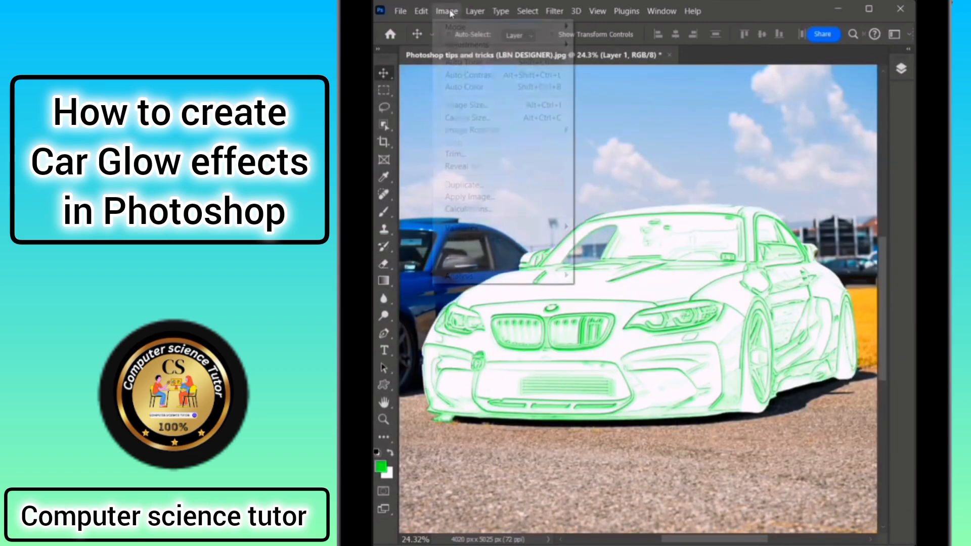
mouse_move(476, 45)
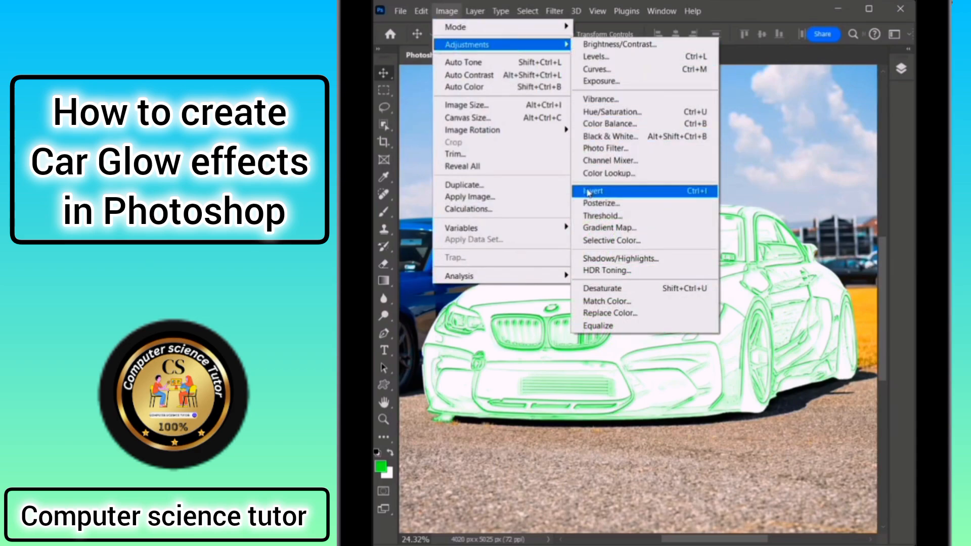
left_click(627, 192)
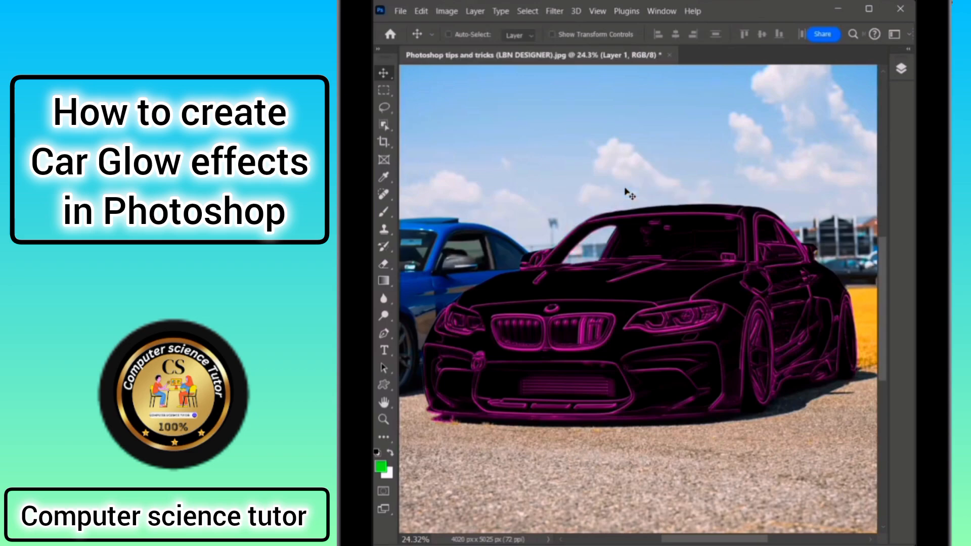
- Shift the hue of the inverted car layer to +180 with a Hue/Saturation adjustment
left_click(446, 10)
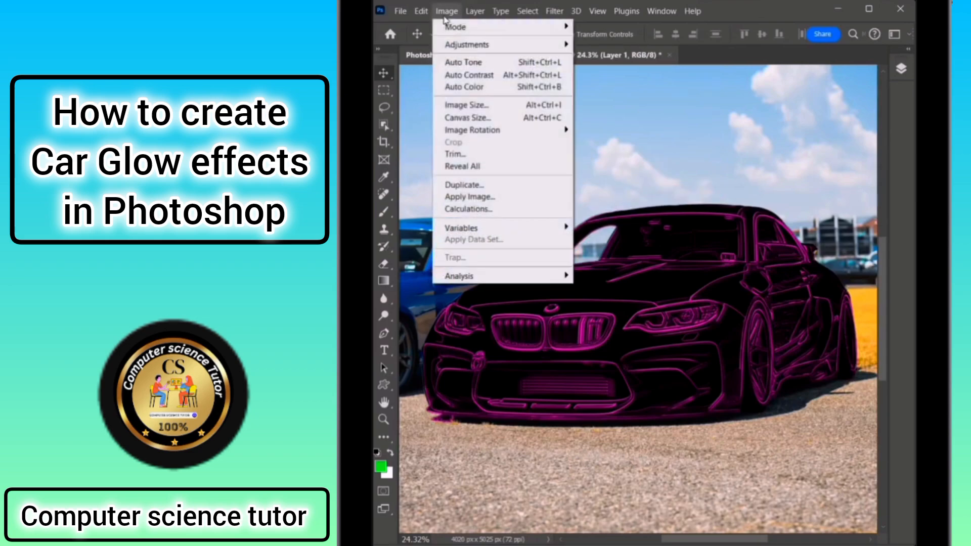
mouse_move(451, 45)
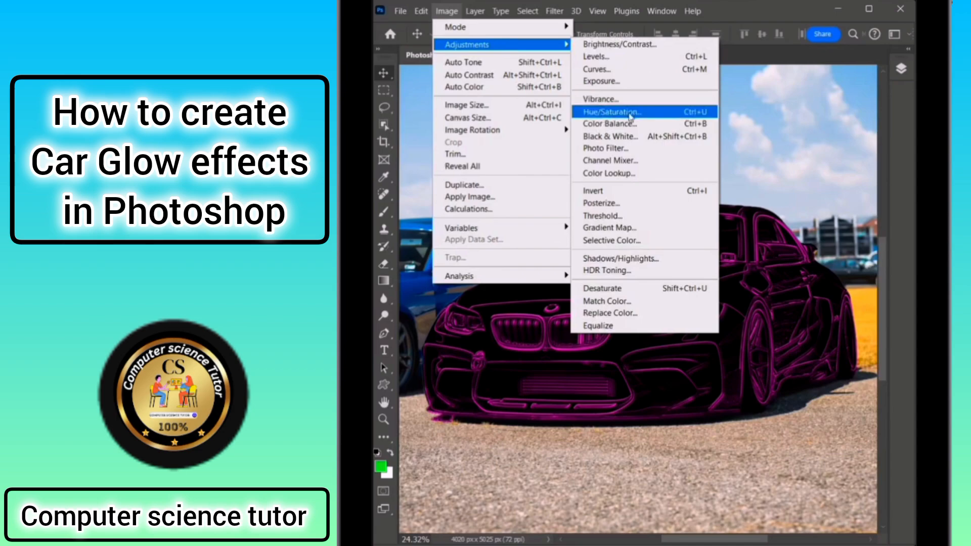
left_click(628, 114)
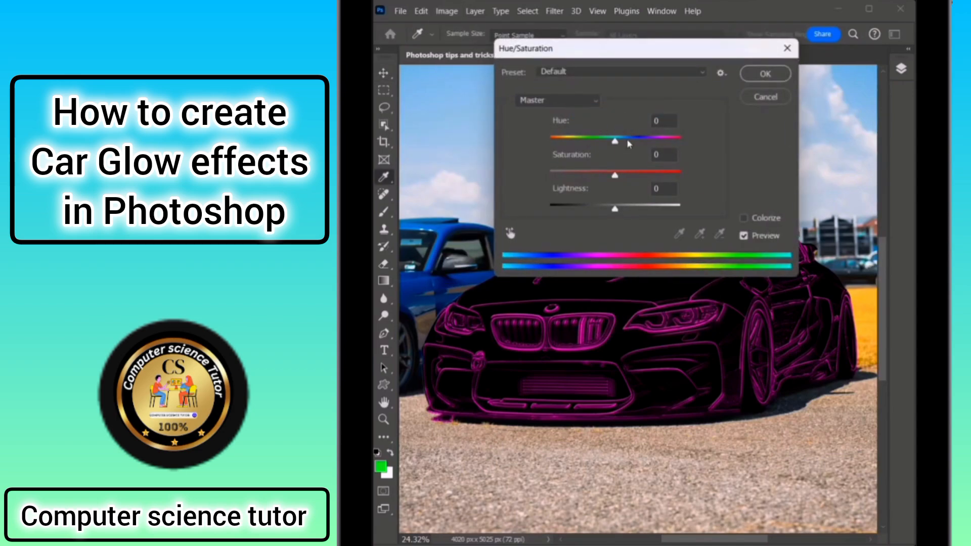
left_click_drag(615, 141, 680, 143)
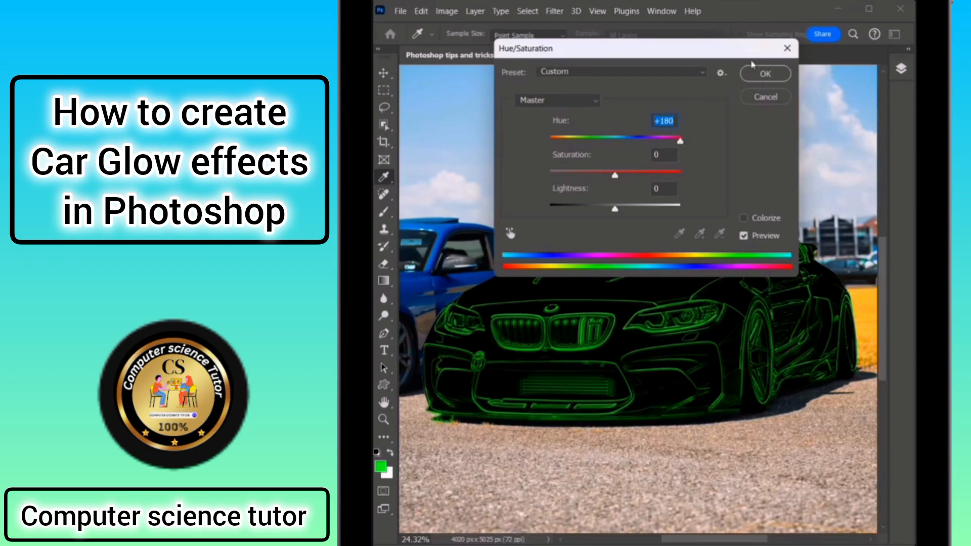
left_click(755, 75)
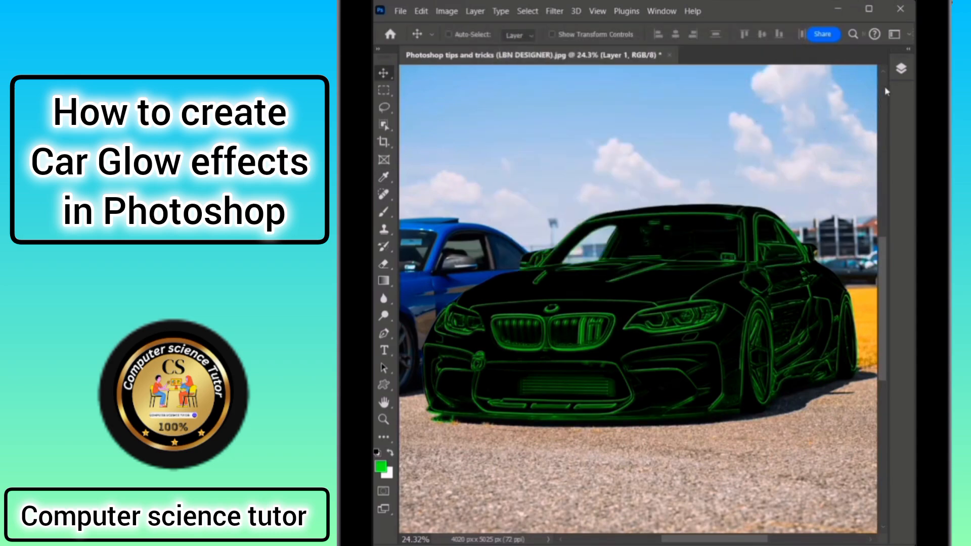
- Add a Color Lookup adjustment layer directly above the Background and set its 3DLUT file to Moonlight.3DL
left_click(901, 70)
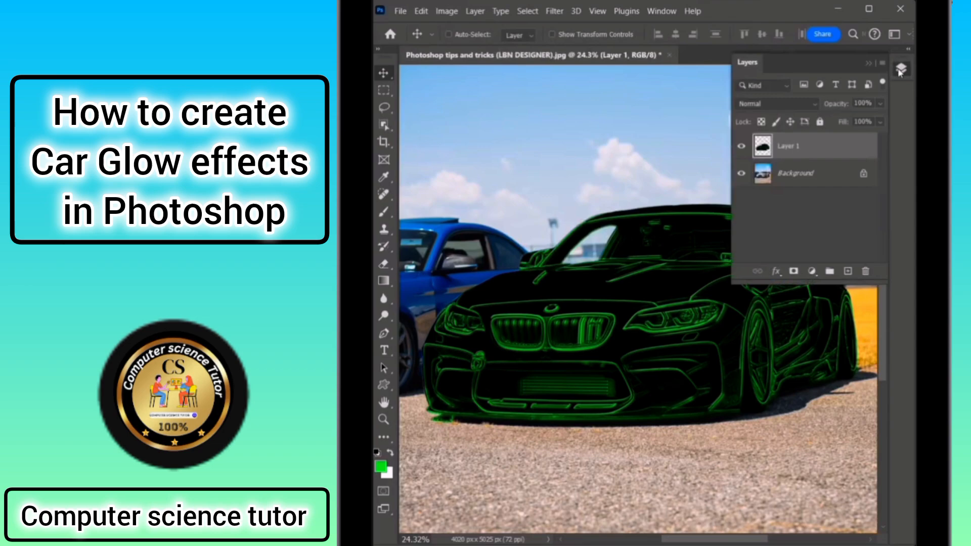
left_click(812, 173)
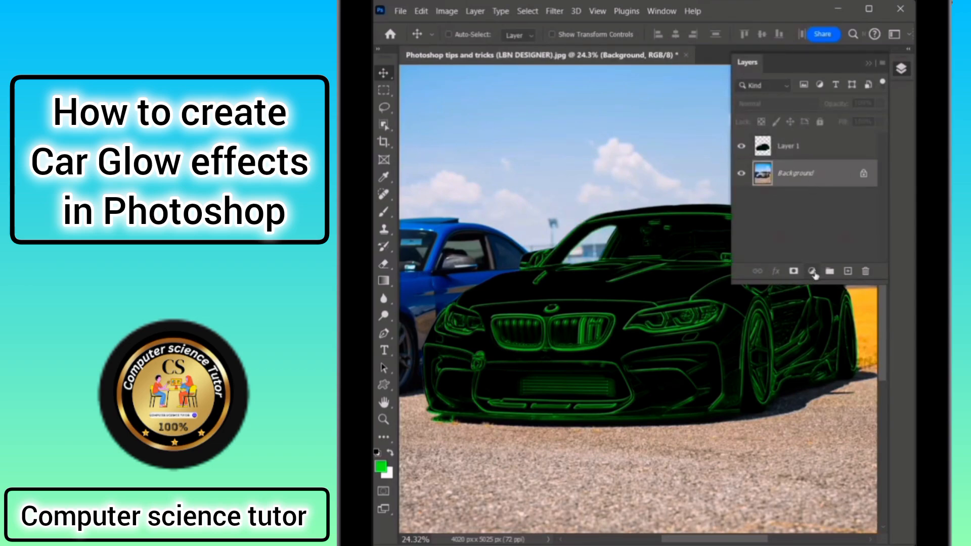
left_click(813, 272)
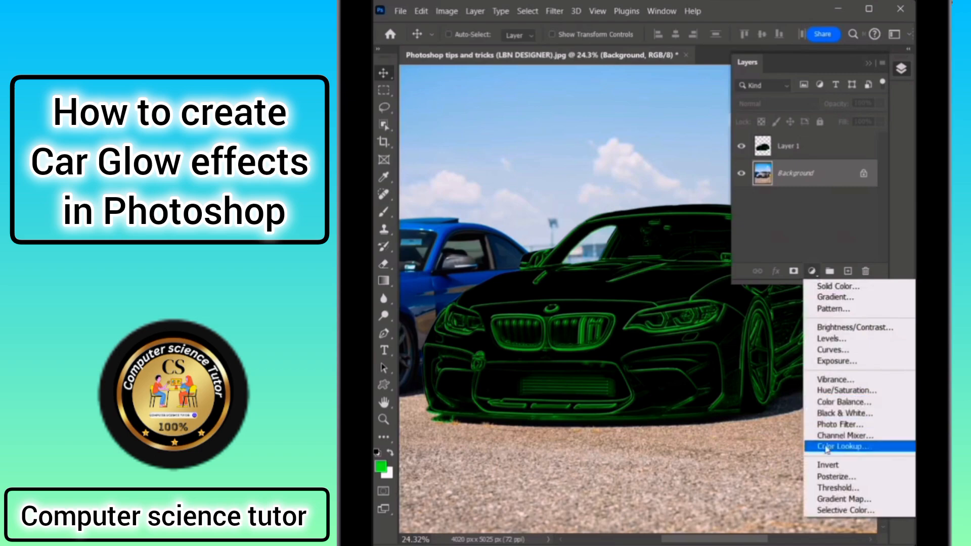
left_click(856, 451)
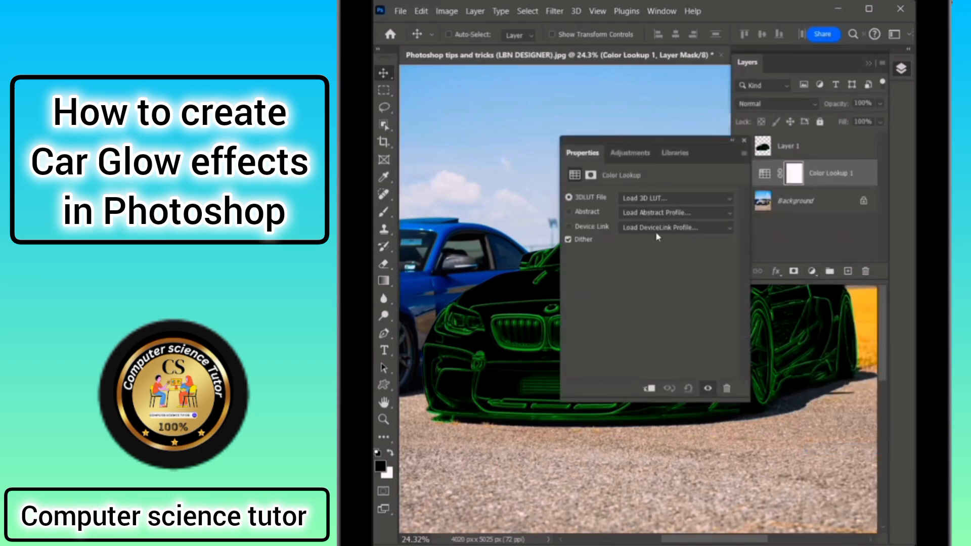
left_click(647, 198)
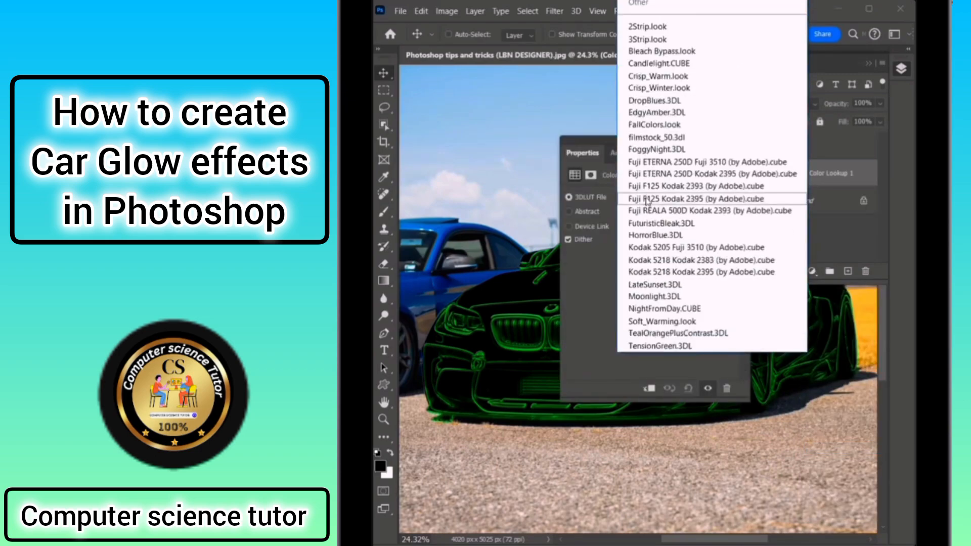
left_click(670, 298)
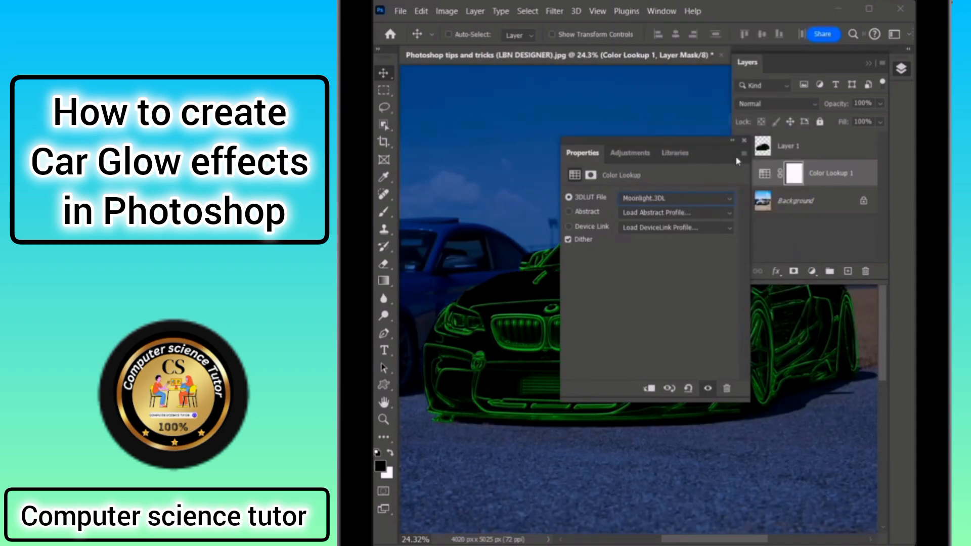
left_click(744, 142)
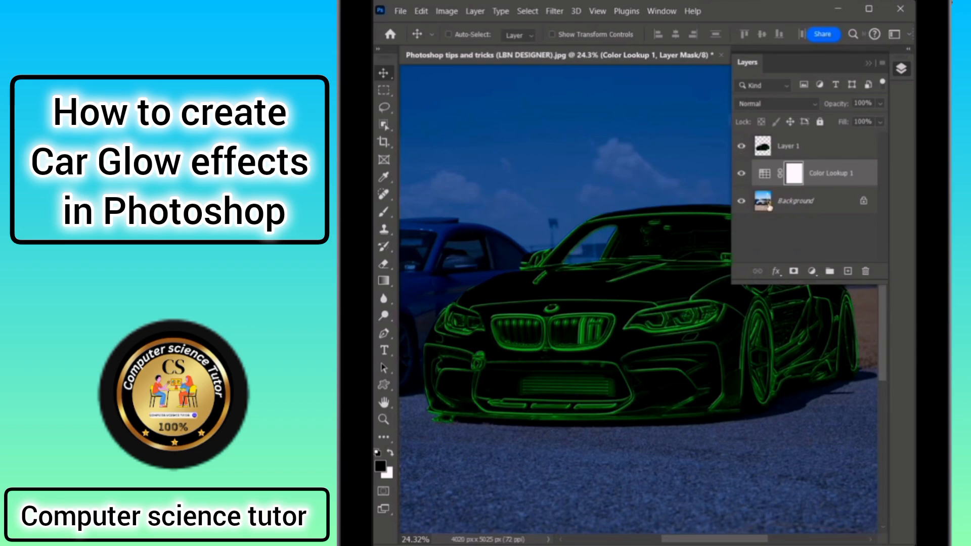
- Apply a Gaussian Blur with a radius of 10 pixels to the Background layer
left_click(799, 202)
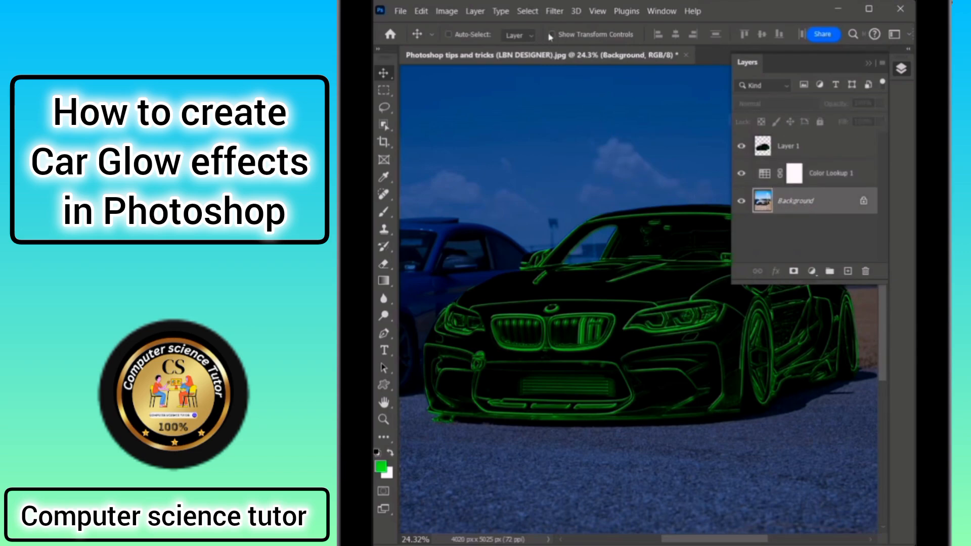
left_click(554, 11)
mouse_move(600, 174)
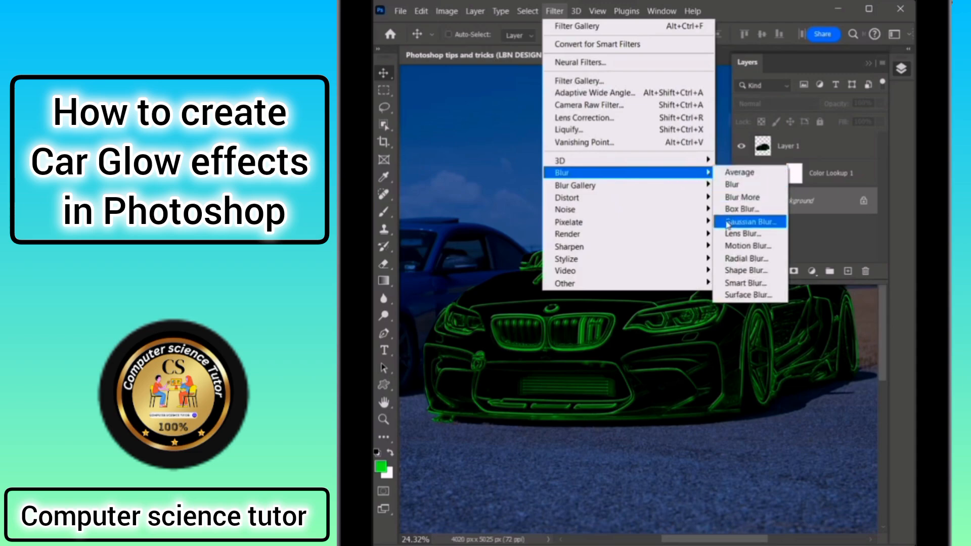
left_click(752, 222)
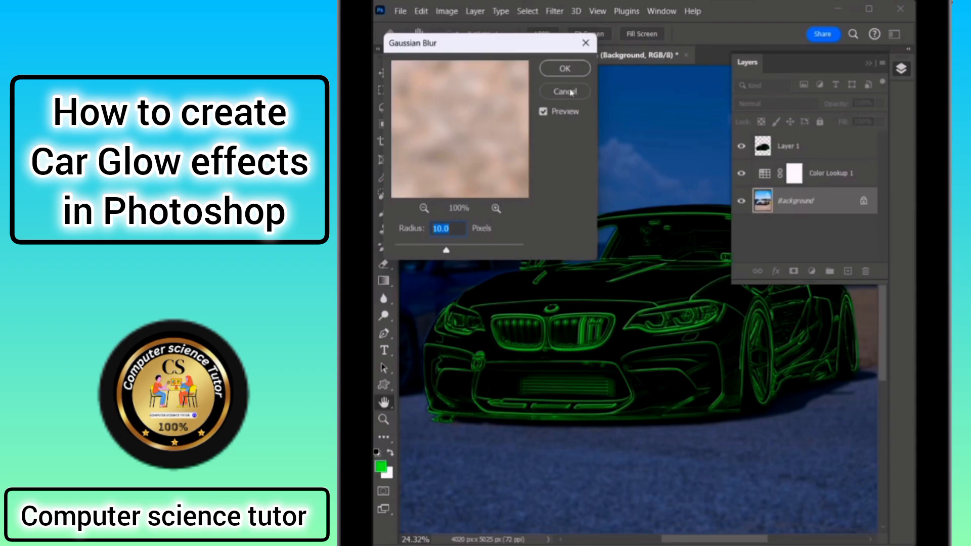
left_click(555, 69)
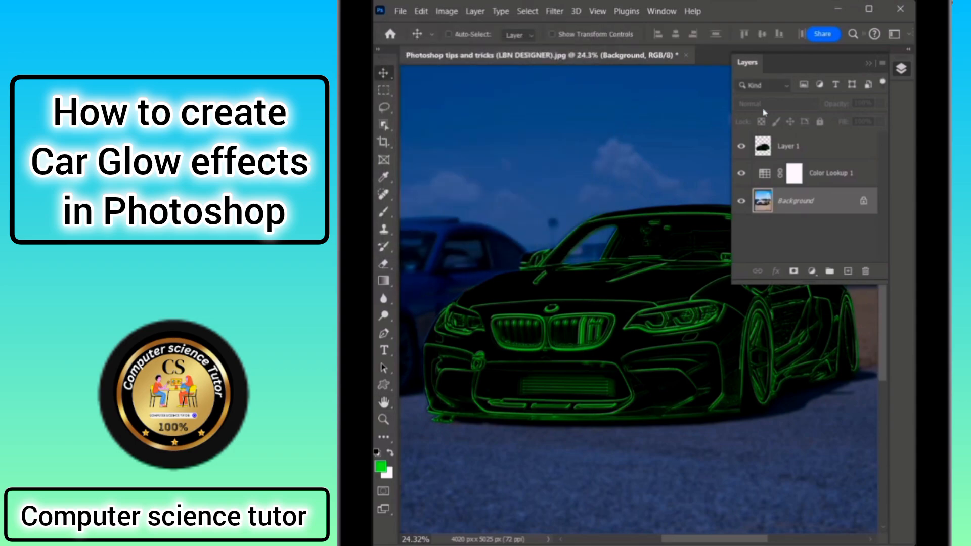
left_click(905, 69)
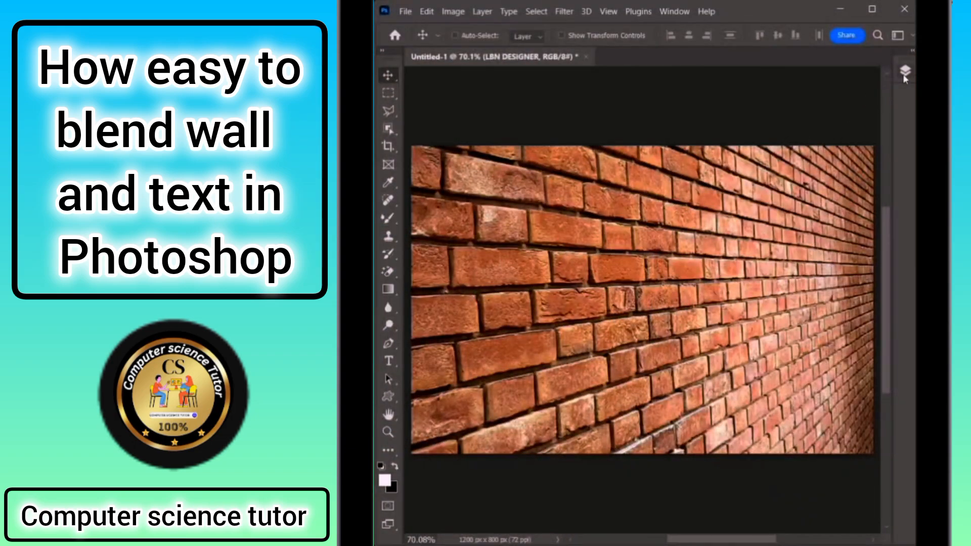
- Show the hidden LBN DESIGNER text layer over the brick wall and copy a selection of its letter pixels
left_click(904, 73)
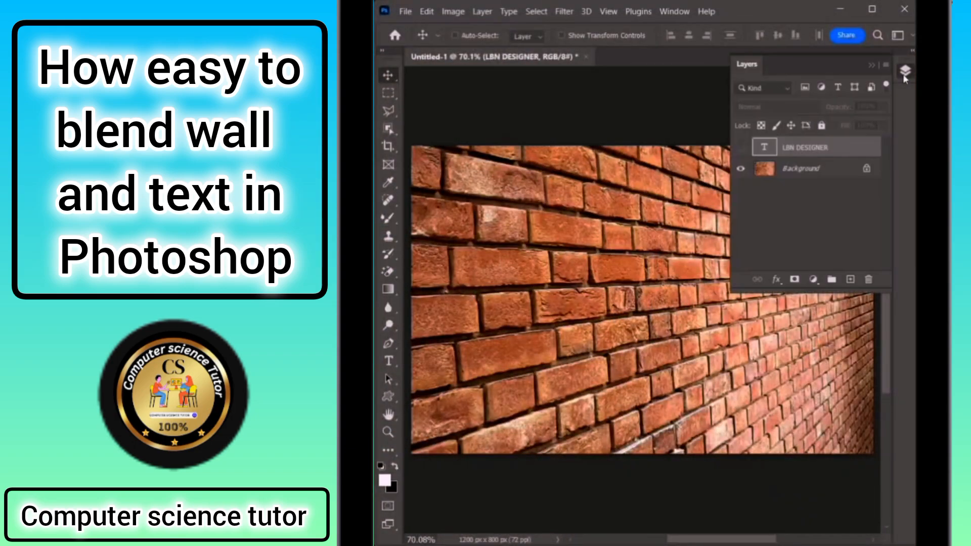
left_click(739, 148)
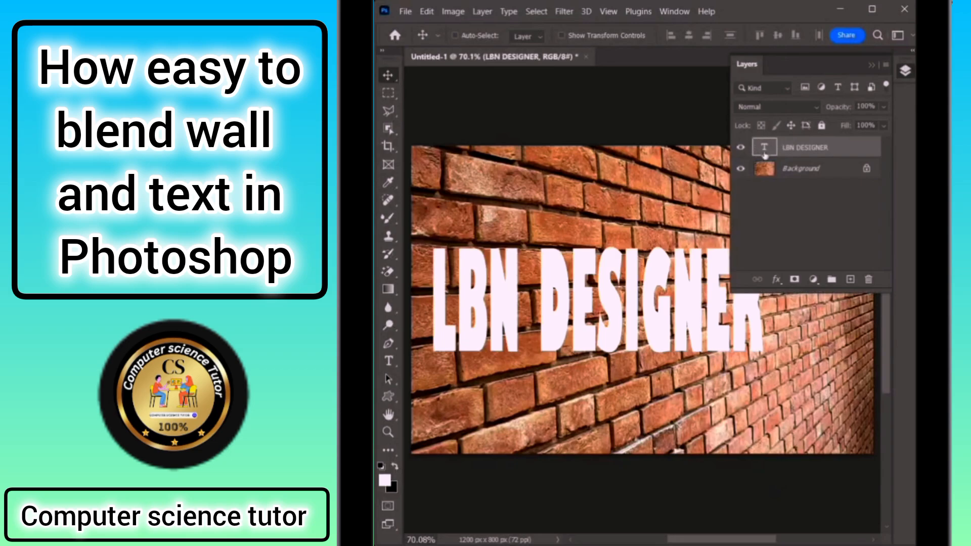
right_click(764, 147)
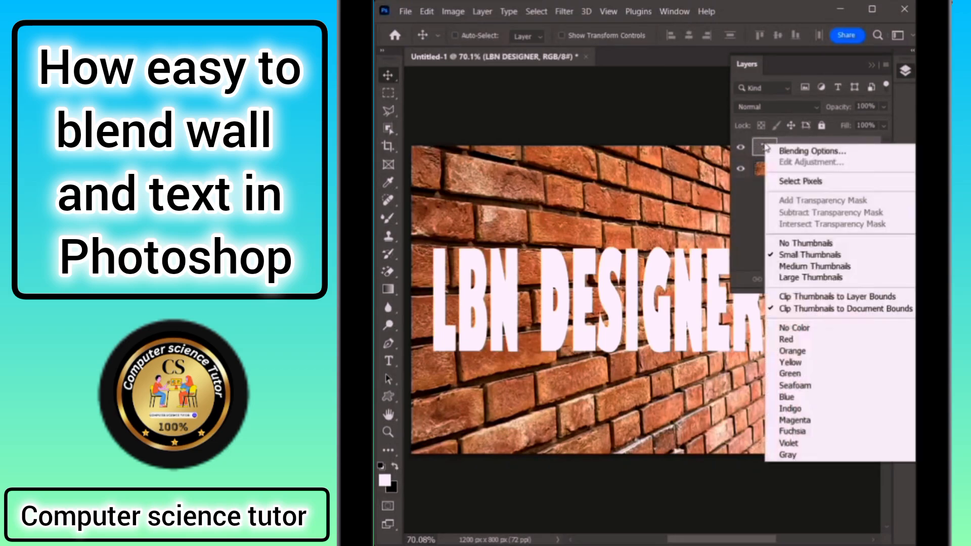
left_click(782, 185)
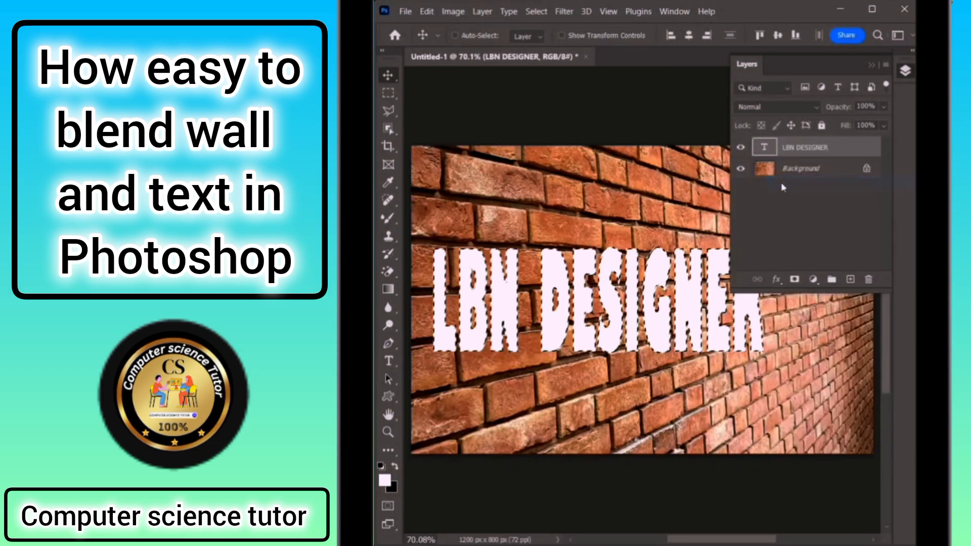
left_click(429, 14)
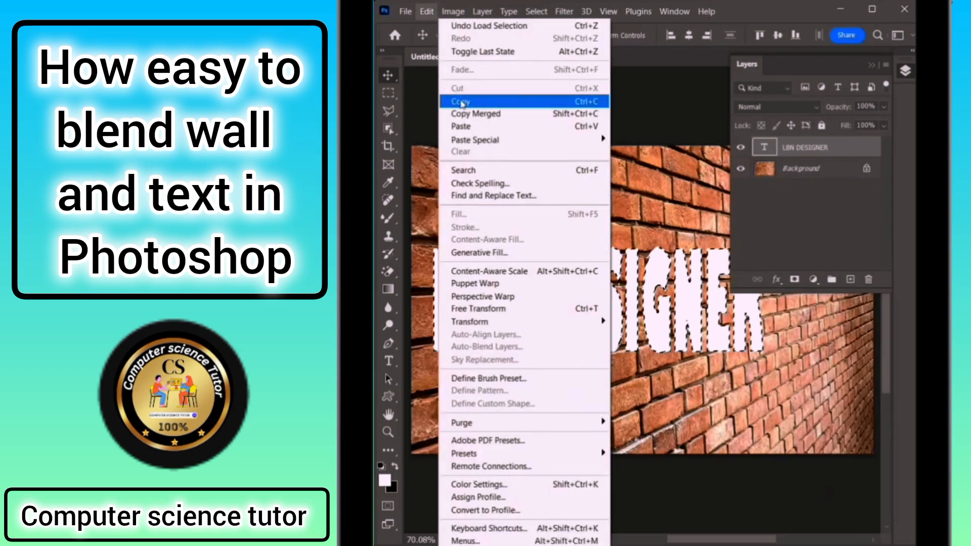
left_click(498, 103)
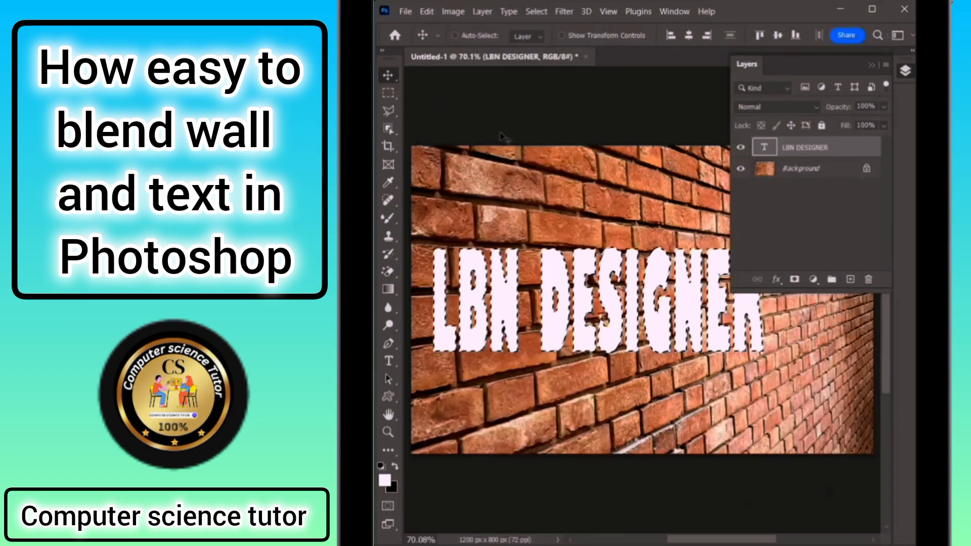
- Hide the LBN DESIGNER text layer and clear the selection around its letters
left_click(741, 147)
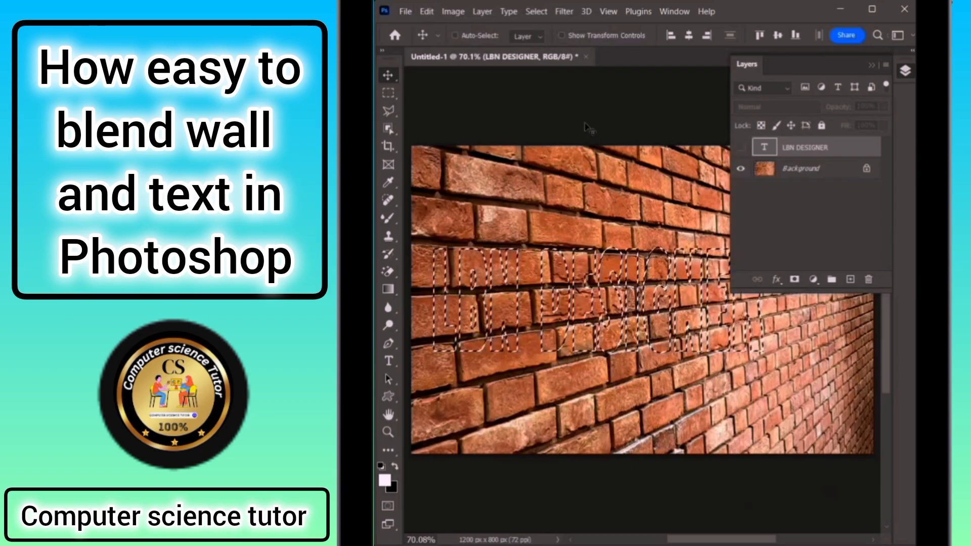
left_click(536, 11)
left_click(540, 38)
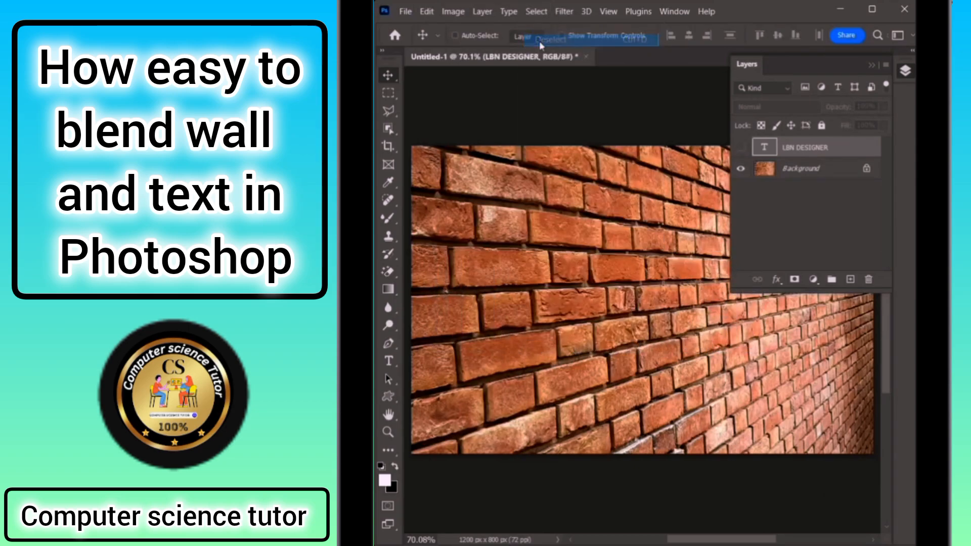
- Add an empty layer and, in the Vanishing Point filter, define a four-corner perspective plane following the wall's brick courses across its full width
left_click(850, 279)
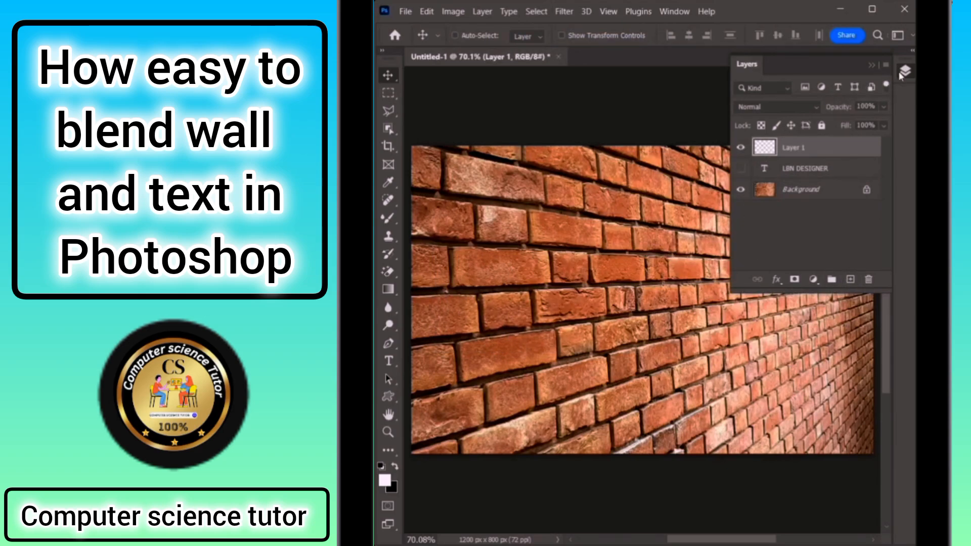
left_click(902, 72)
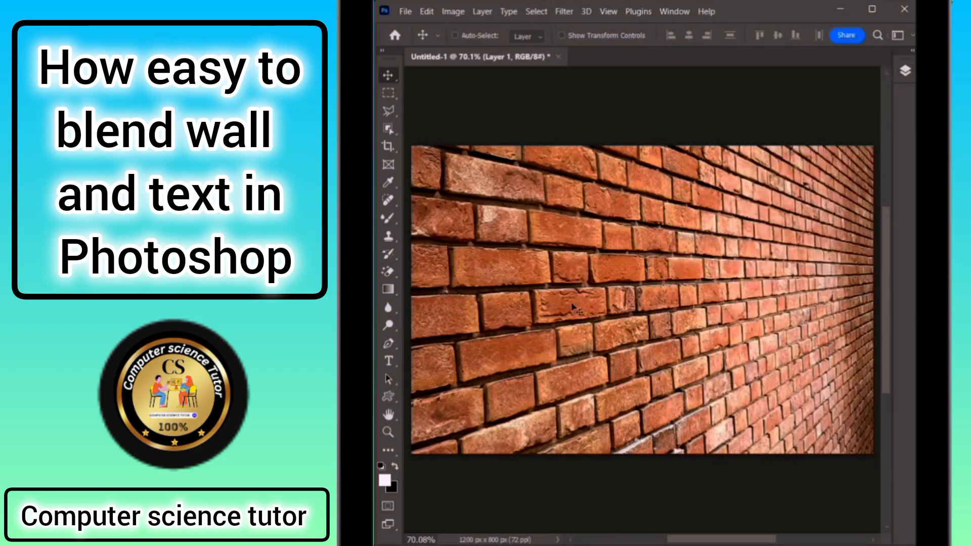
left_click(564, 12)
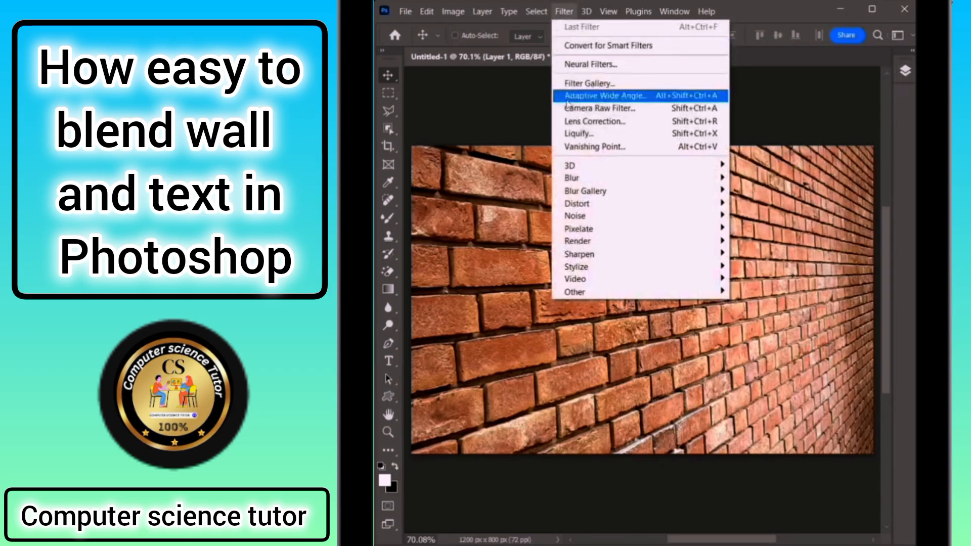
left_click(593, 146)
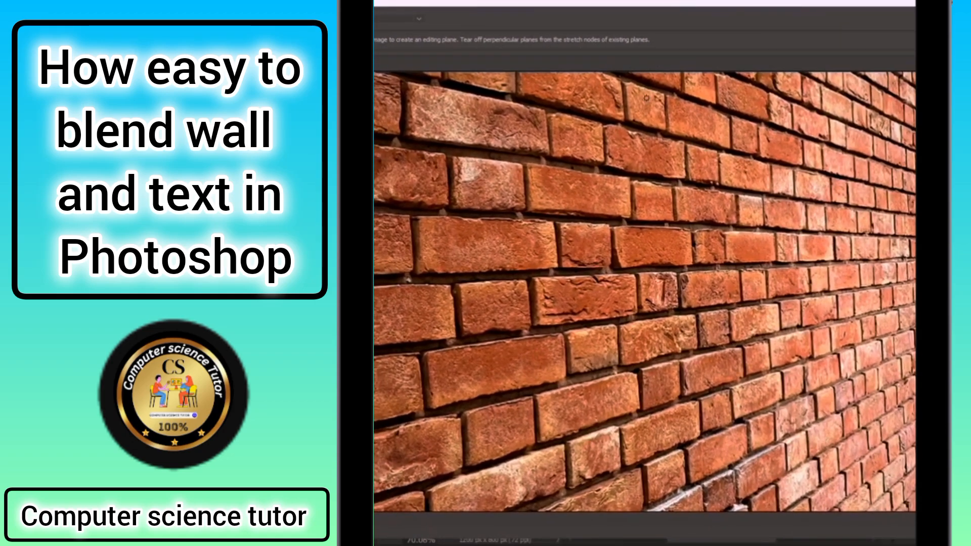
key("ctrl+minus")
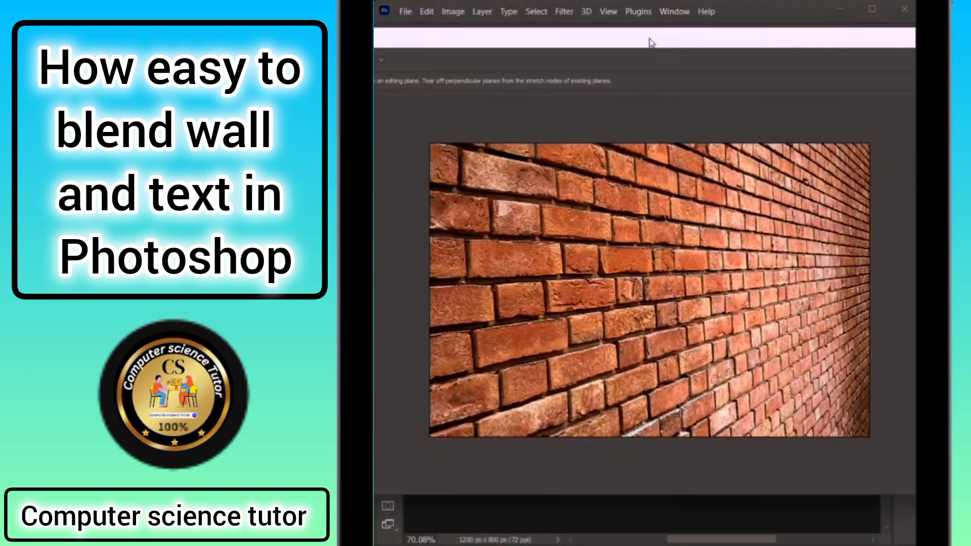
left_click(425, 185)
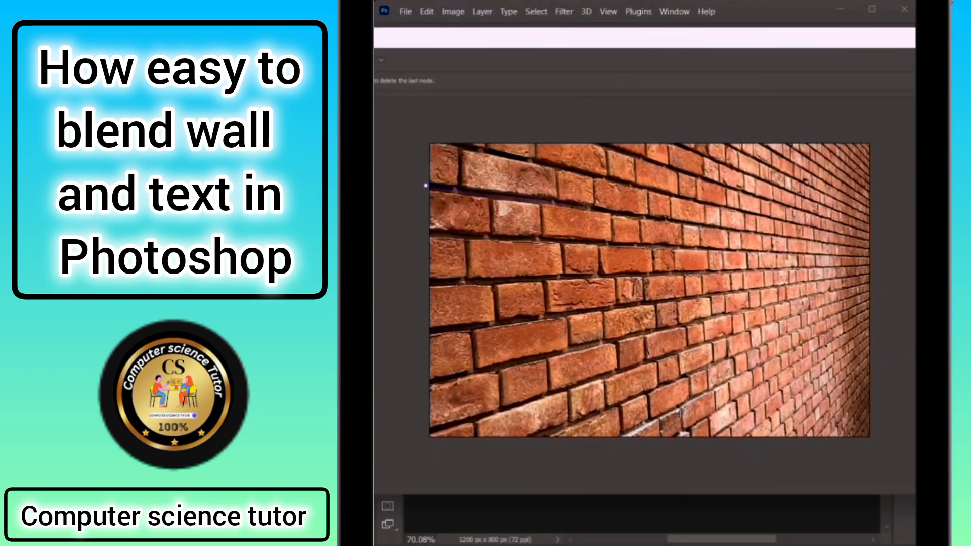
left_click(878, 251)
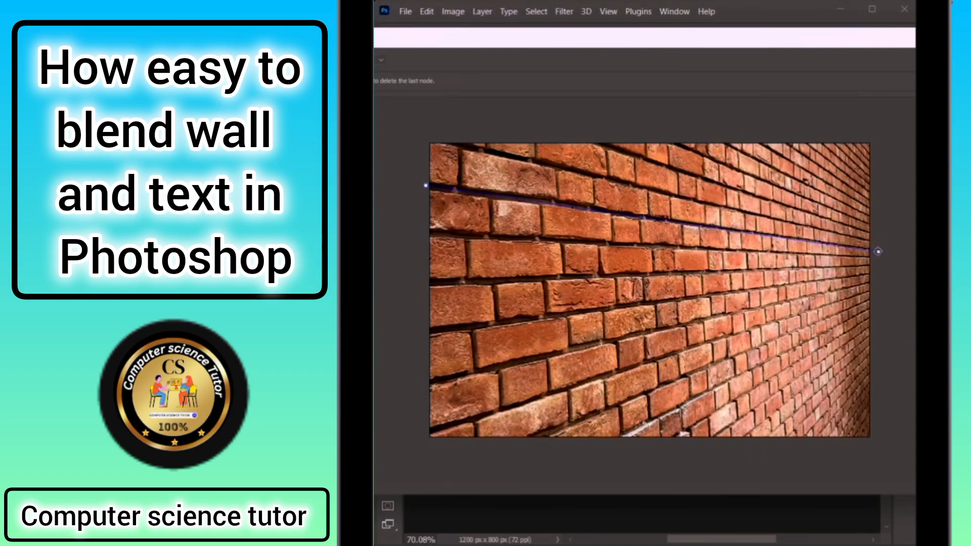
left_click(875, 288)
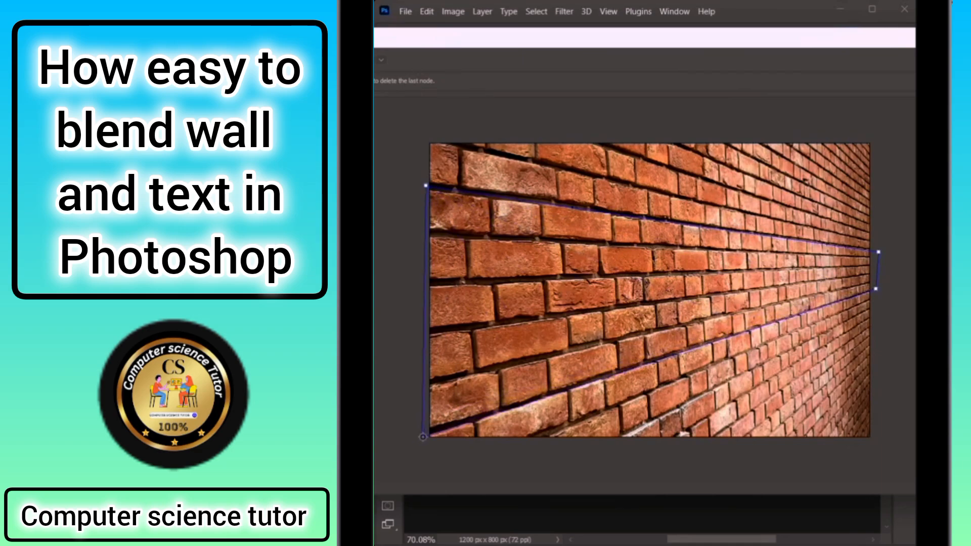
left_click(423, 437)
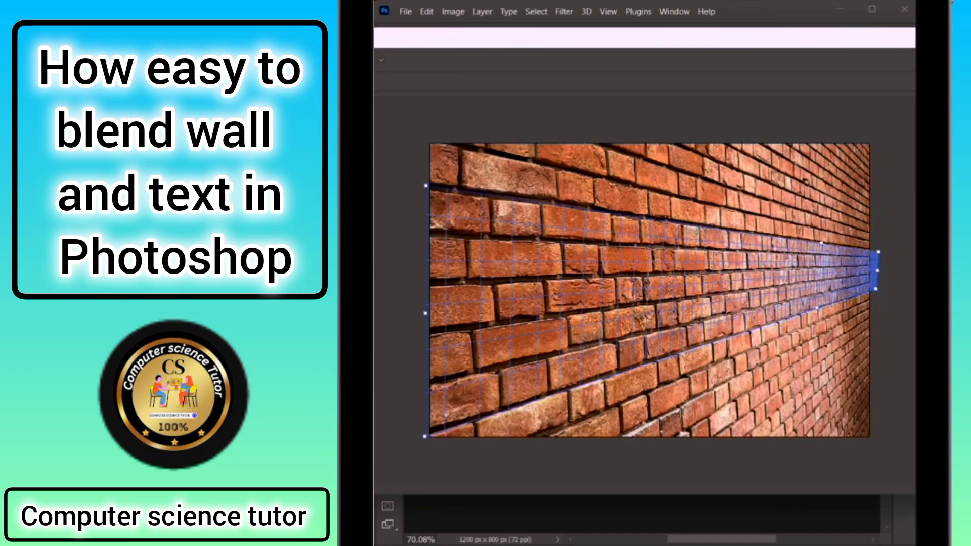
- Paste the copied LBN DESIGNER letters into Vanishing Point, scale them down and place them inside the perspective plane
key("ctrl+v")
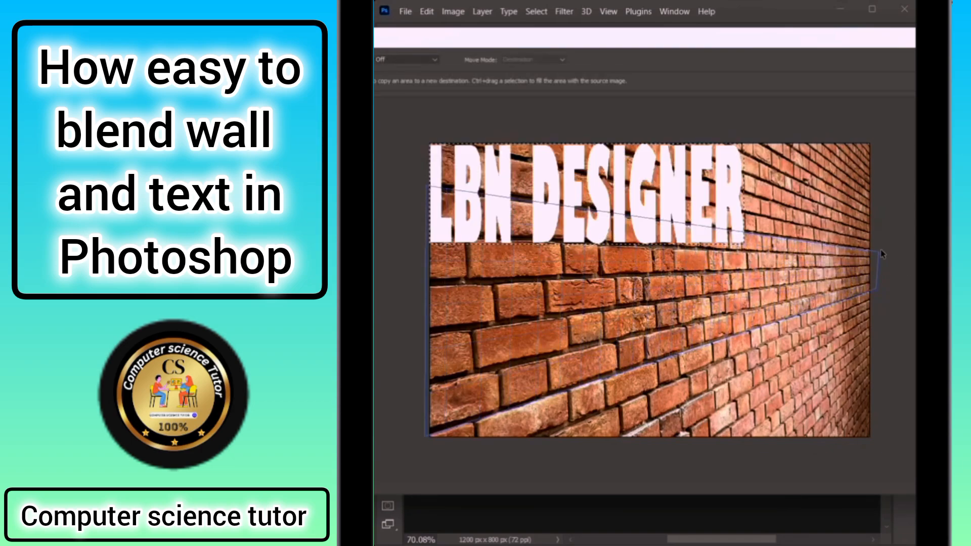
key("t")
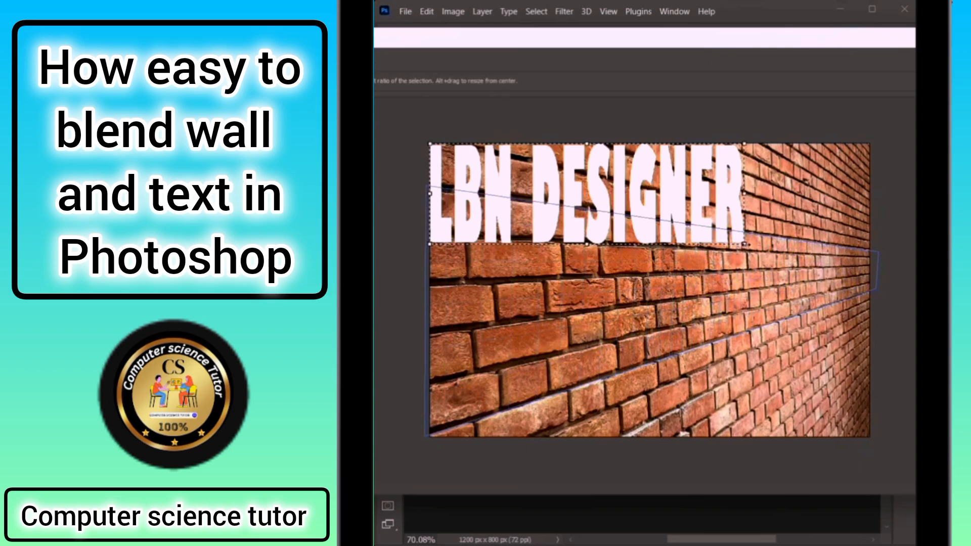
left_click_drag(744, 244, 646, 215)
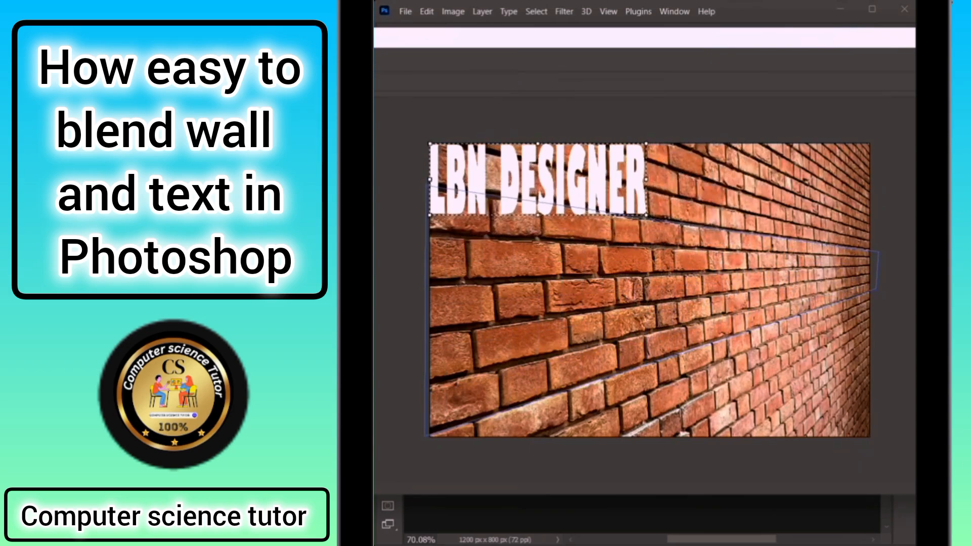
left_click_drag(552, 171, 654, 274)
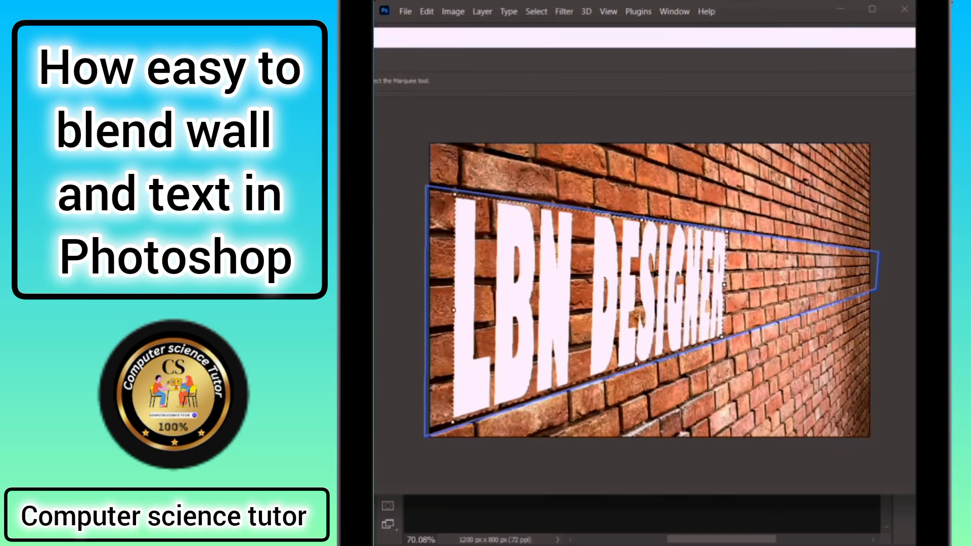
- Stretch the pasted letters along the wall until they span the perspective plane, and apply the Vanishing Point filter
left_click_drag(452, 422, 447, 407)
left_click_drag(724, 282, 868, 276)
left_click_drag(760, 270, 757, 275)
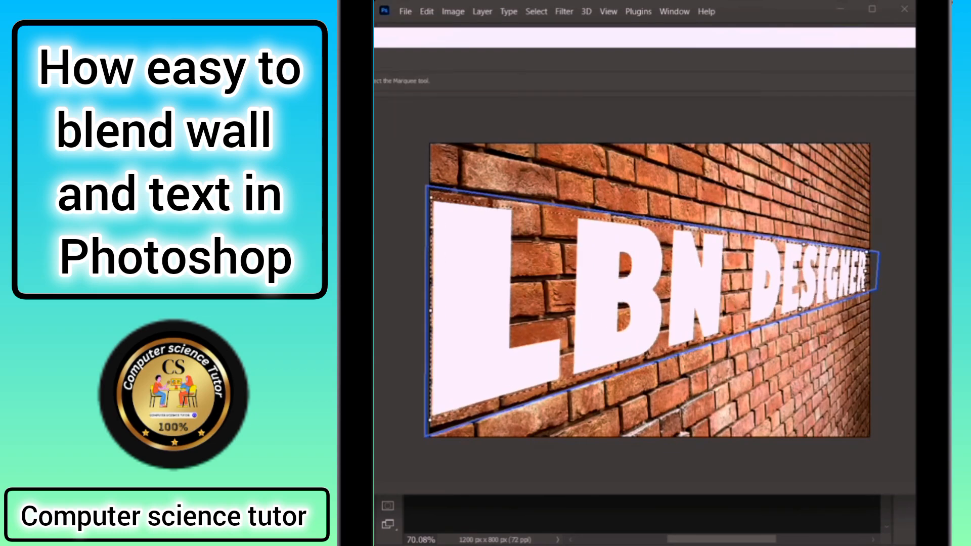
key("Return")
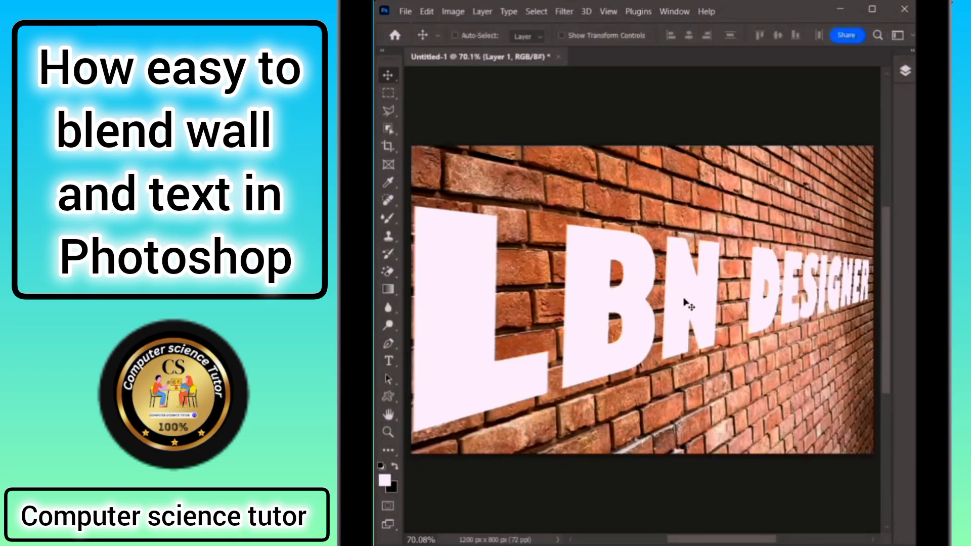
- In Layer 1's Blending Options, split the Underlying Layer's dark Blend If slider to 58 / 147 and apply it
left_click(905, 71)
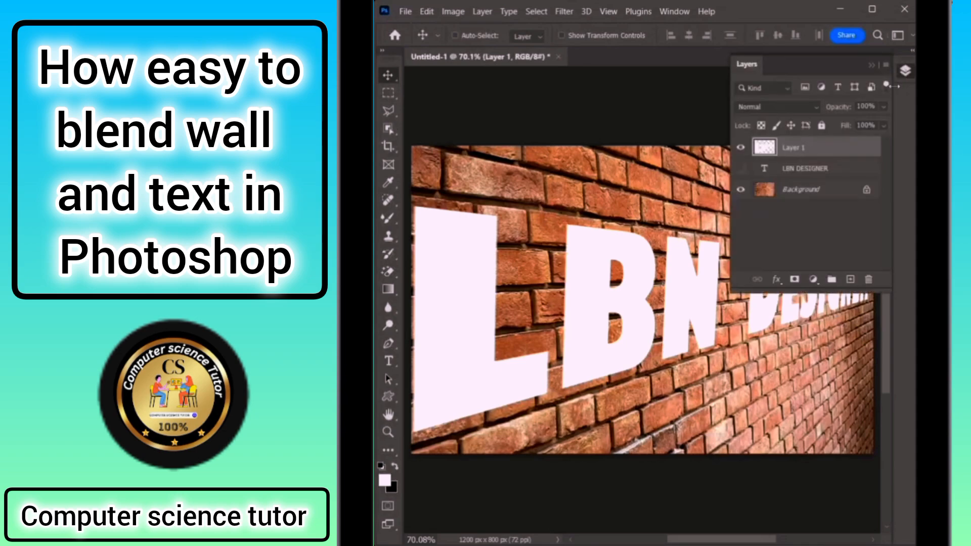
right_click(790, 150)
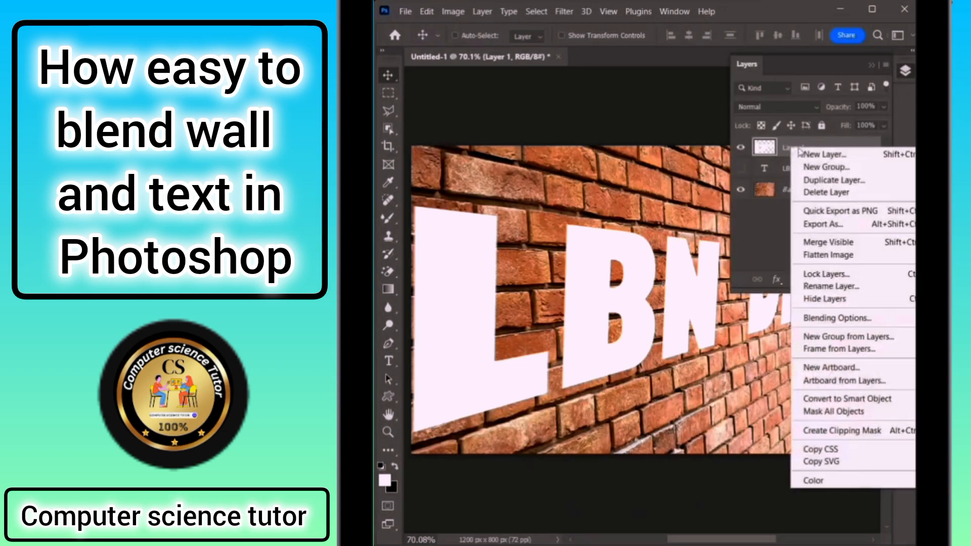
left_click(828, 318)
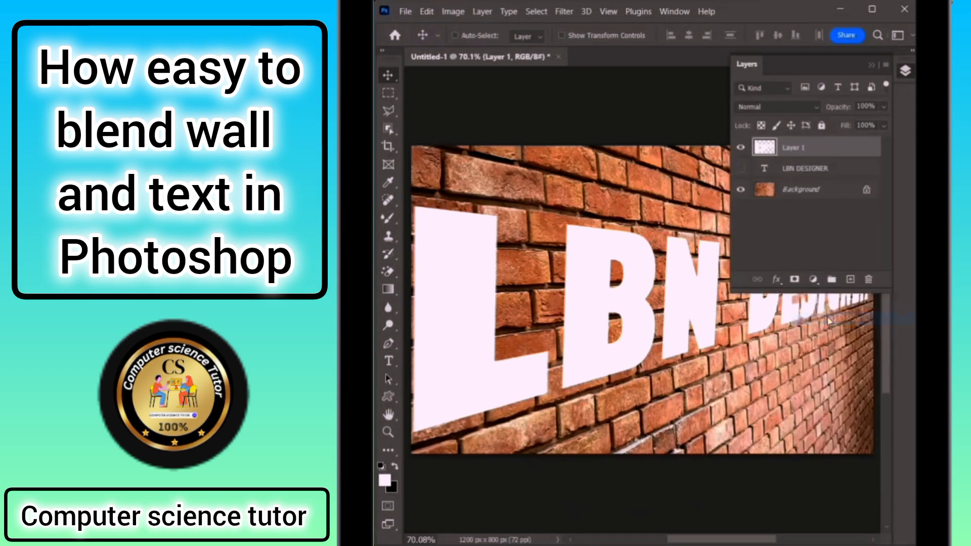
left_click_drag(784, 107, 728, 16)
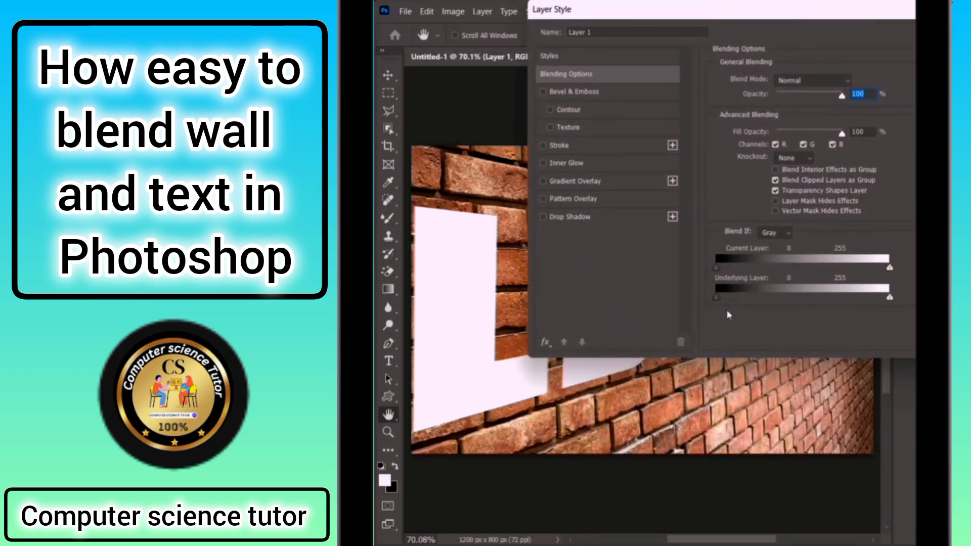
left_click_drag(716, 297, 816, 305)
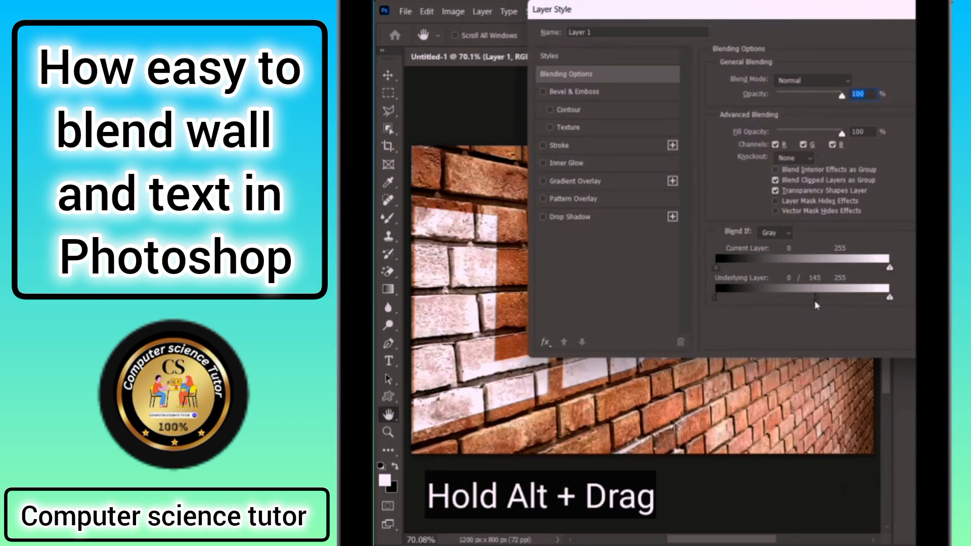
left_click_drag(716, 296, 756, 300)
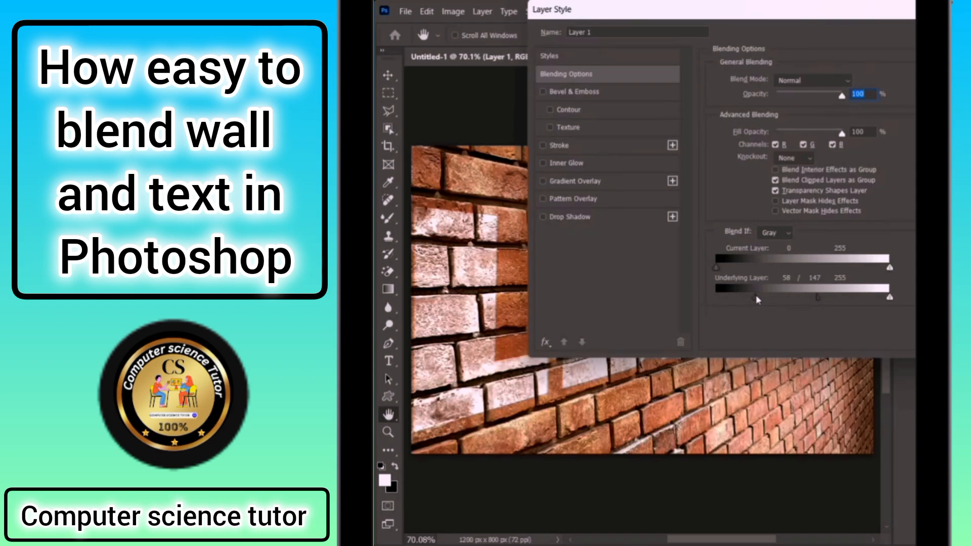
left_click_drag(761, 14, 603, 106)
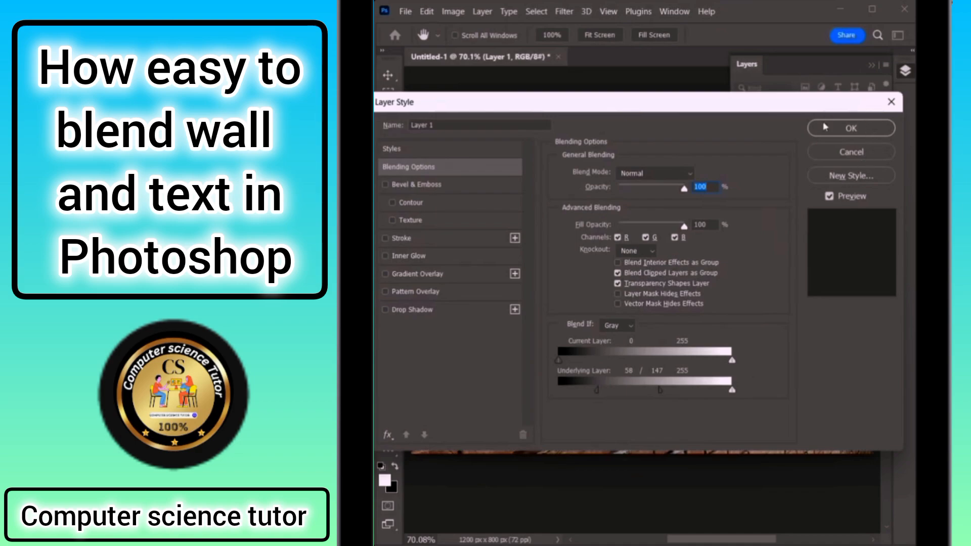
left_click(838, 135)
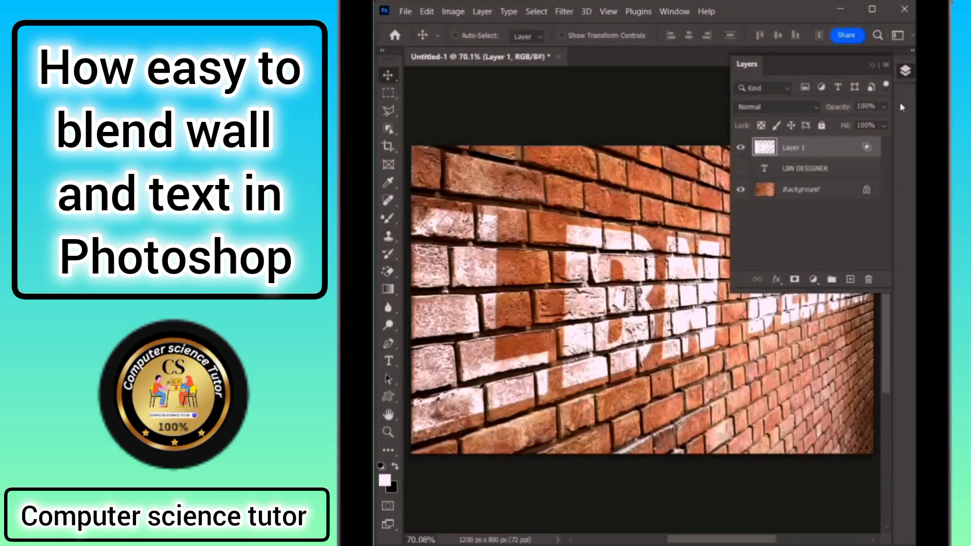
- Compare the wall lettering before and after blending by repeatedly undoing and redoing the layer style change
left_click(905, 72)
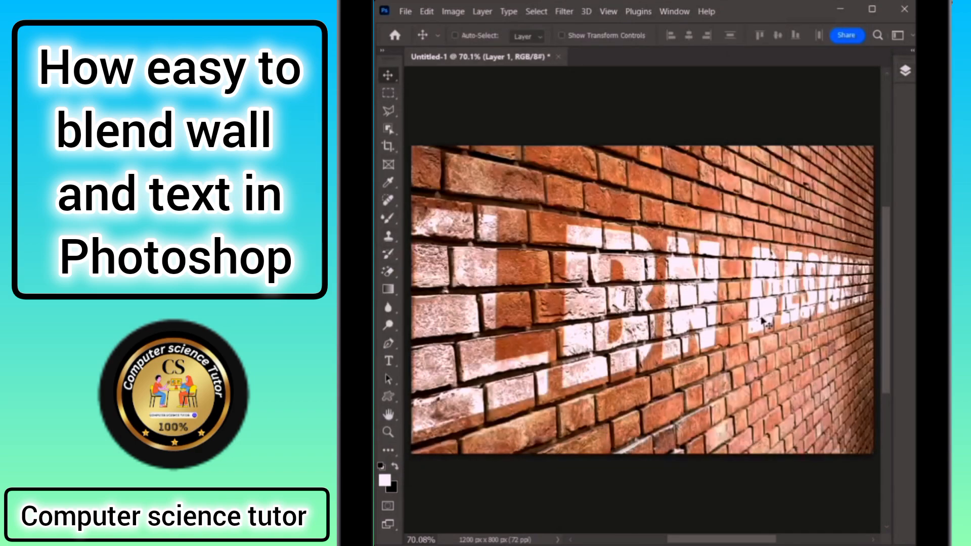
key("ctrl+z")
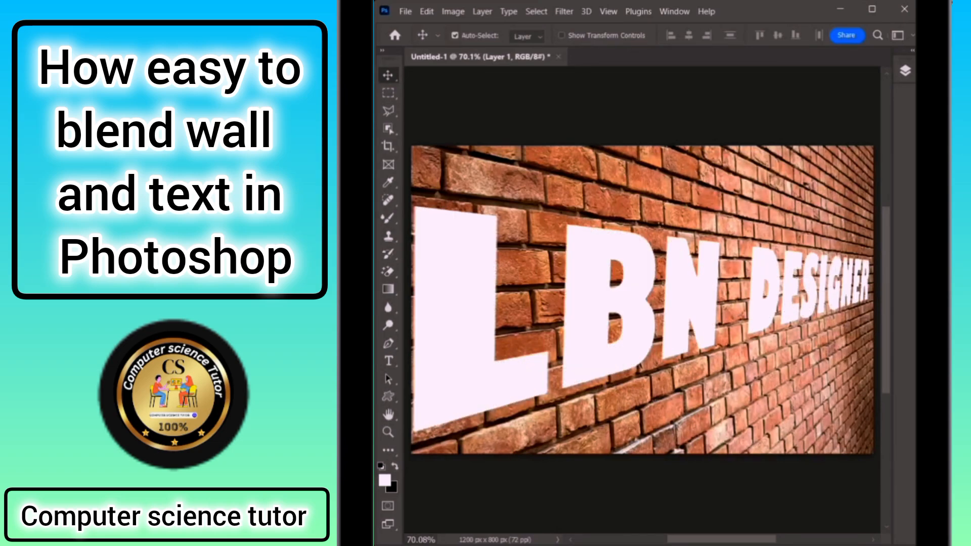
key("ctrl+shift+z")
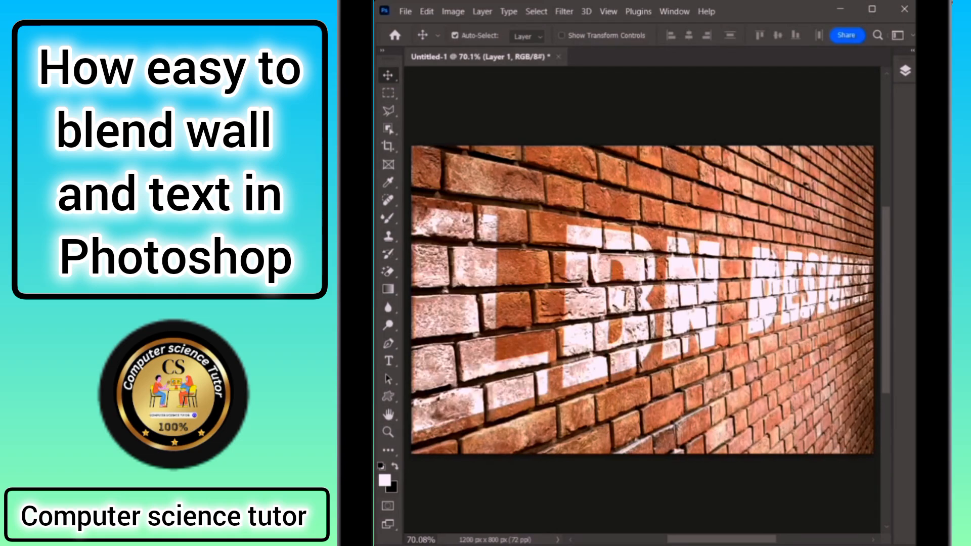
key("ctrl+z")
key("ctrl+shift+z")
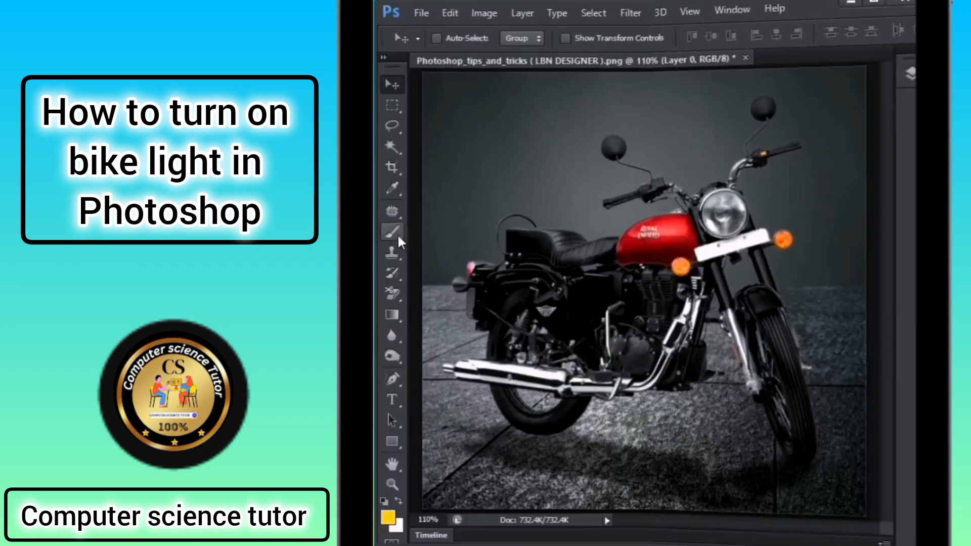
right_click(393, 233)
left_click(435, 235)
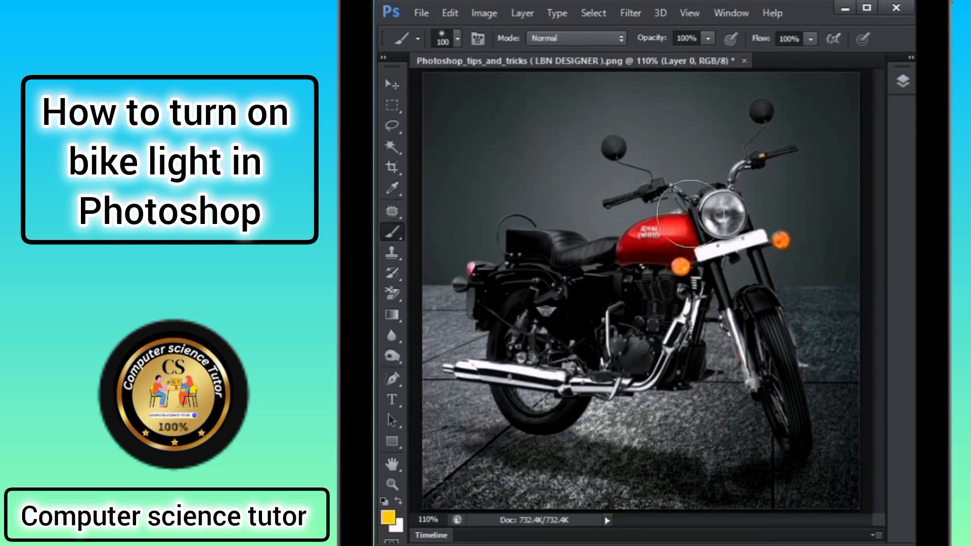
left_click(722, 215)
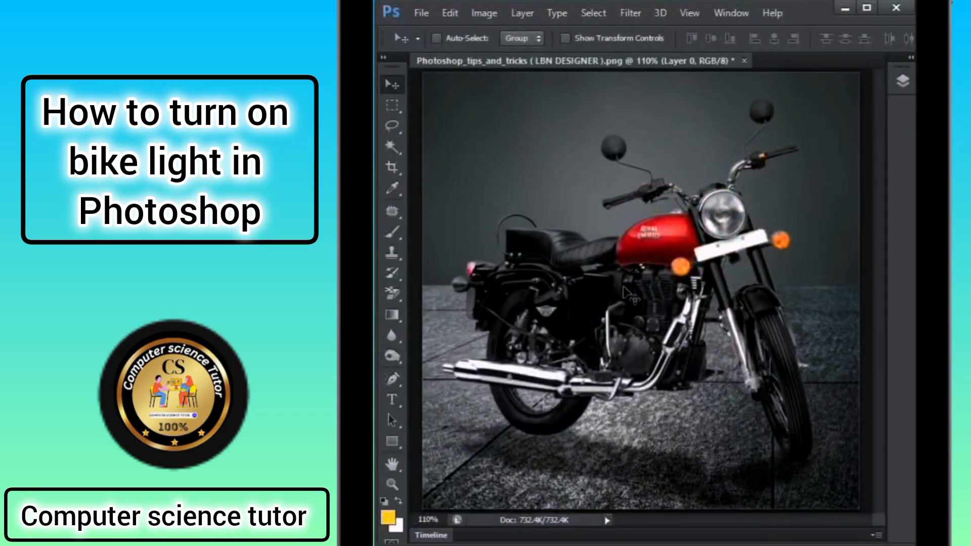
- Set up the Ellipse Tool to draw shapes with a white fill and no stroke
left_click(392, 441)
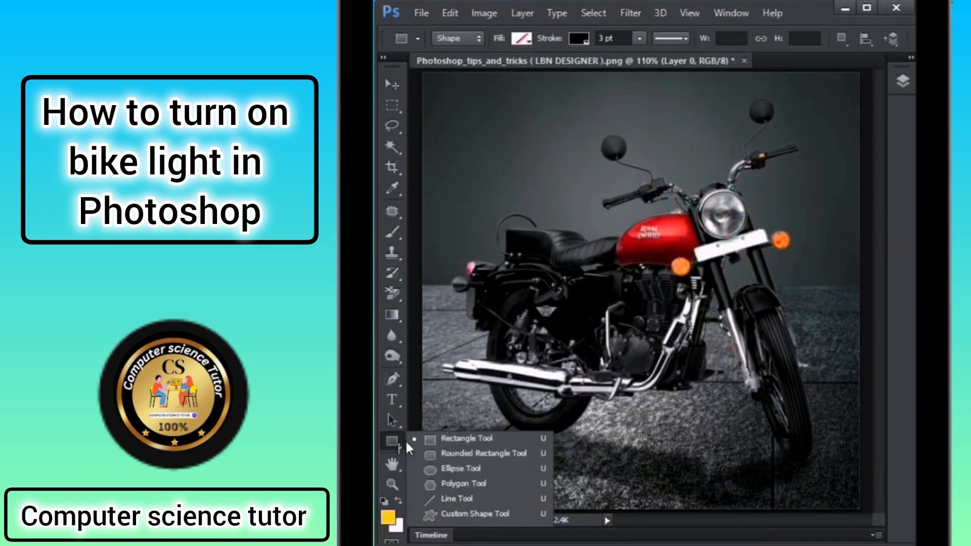
left_click(455, 465)
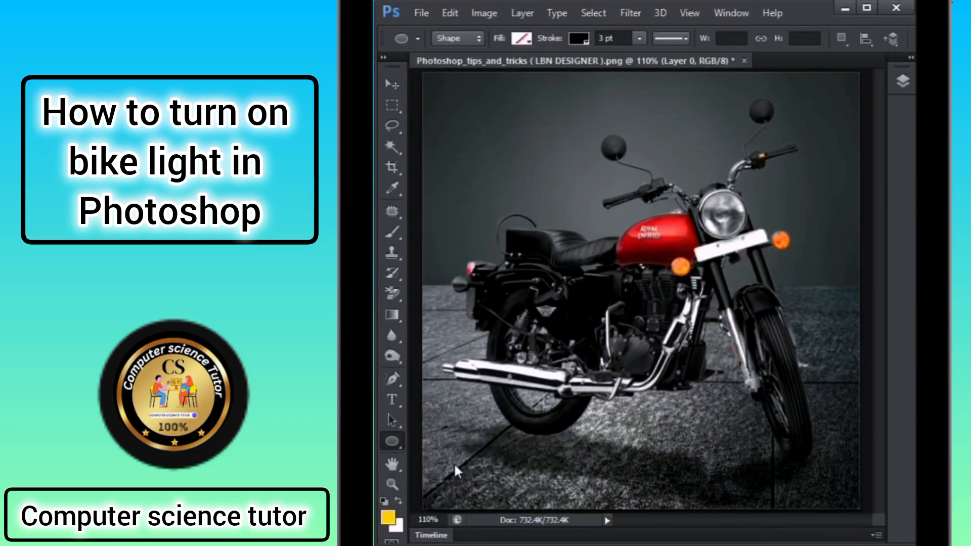
left_click(531, 42)
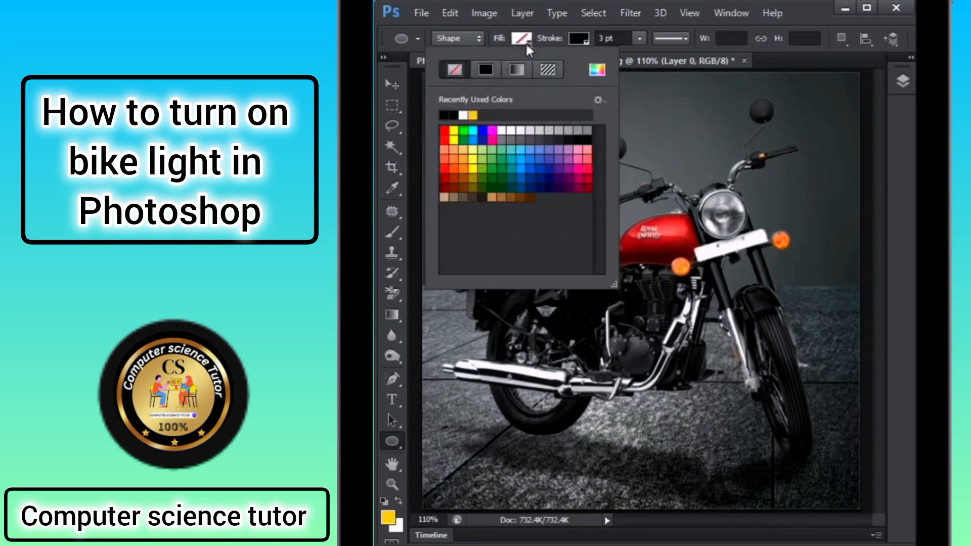
left_click(463, 115)
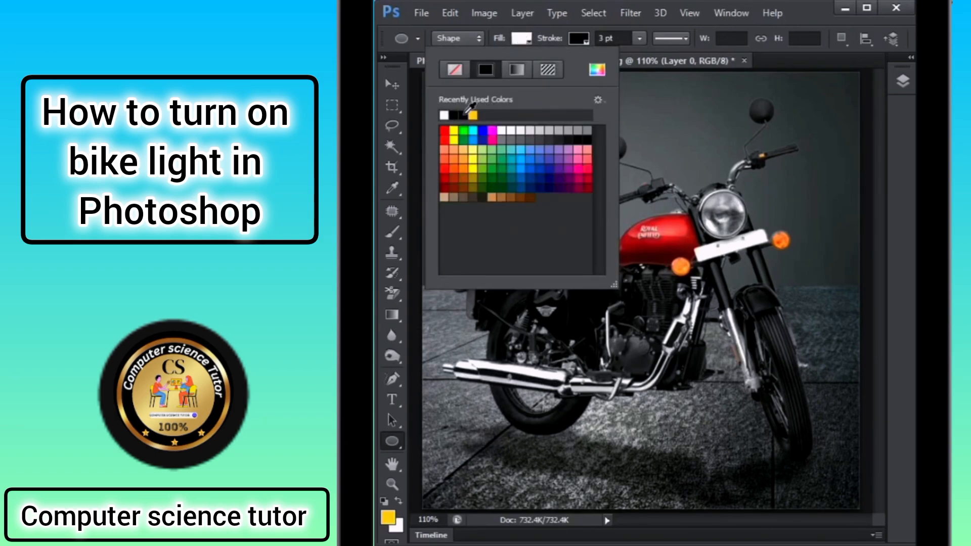
left_click(527, 44)
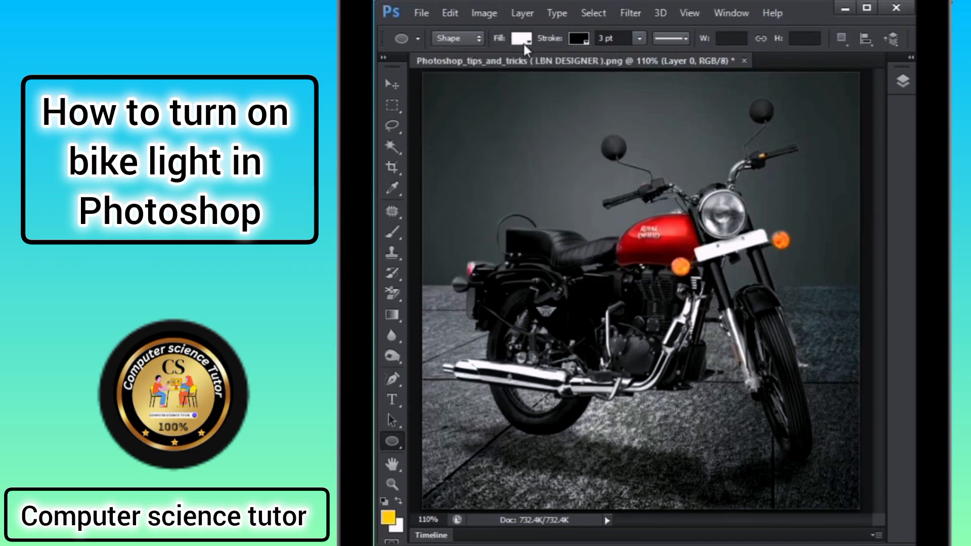
left_click(578, 40)
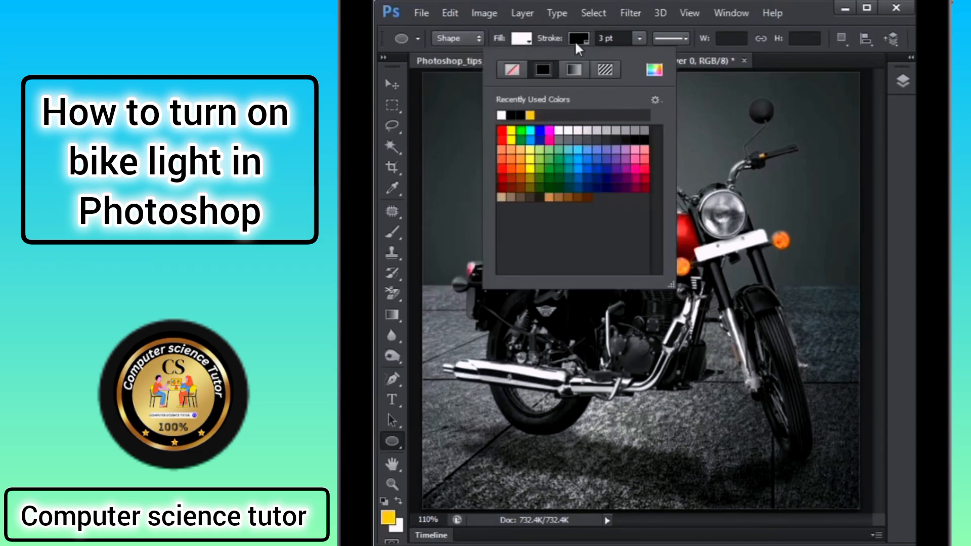
left_click(512, 71)
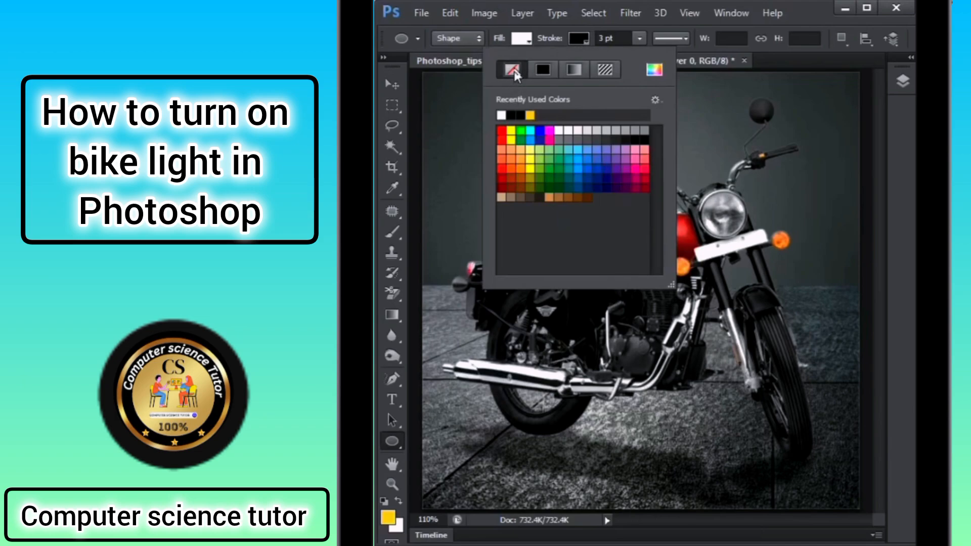
left_click(587, 44)
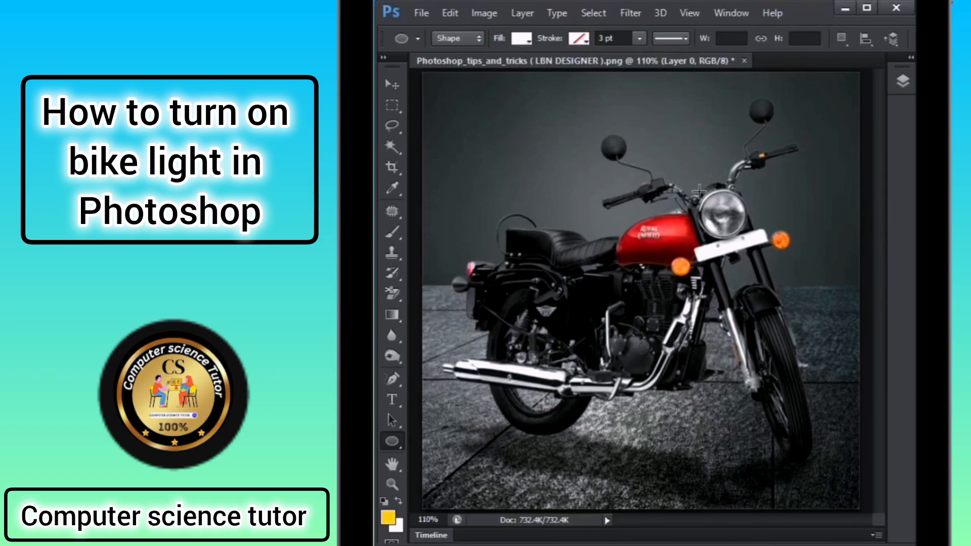
- Draw a circle about 53 px in diameter over the bike's headlight and show the document's layers
left_click_drag(701, 192, 733, 223)
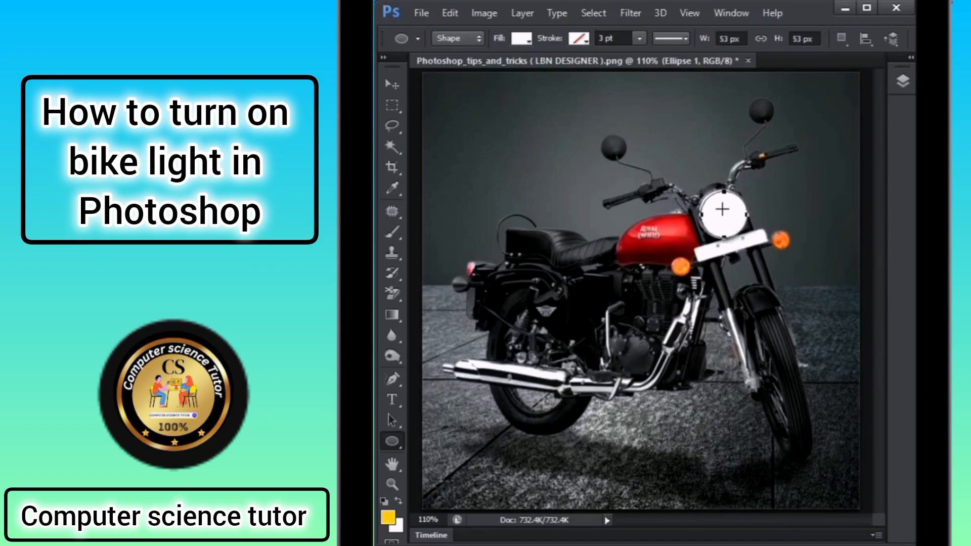
left_click(901, 82)
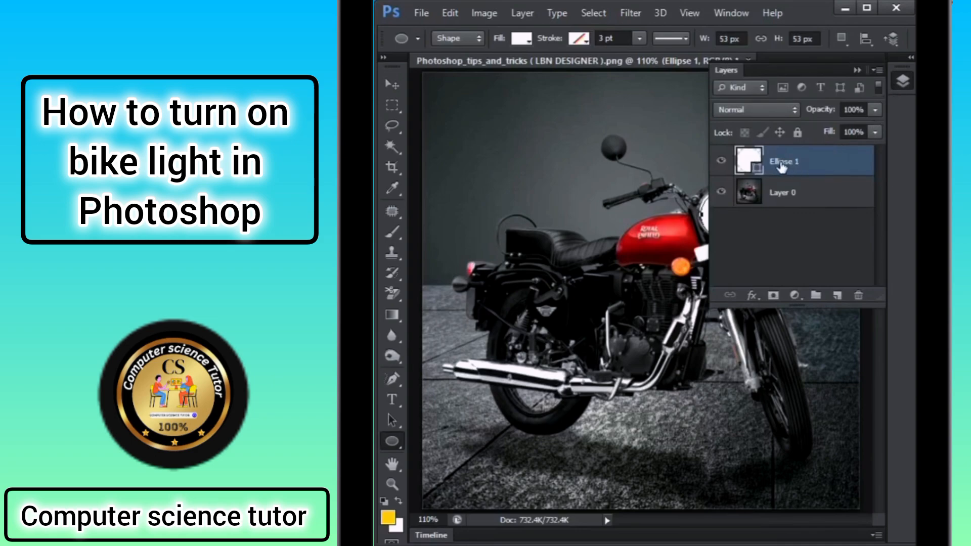
- Split the underlying-layer black slider in the ellipse layer's Blend If settings to 72 / 175 and apply the style
right_click(782, 167)
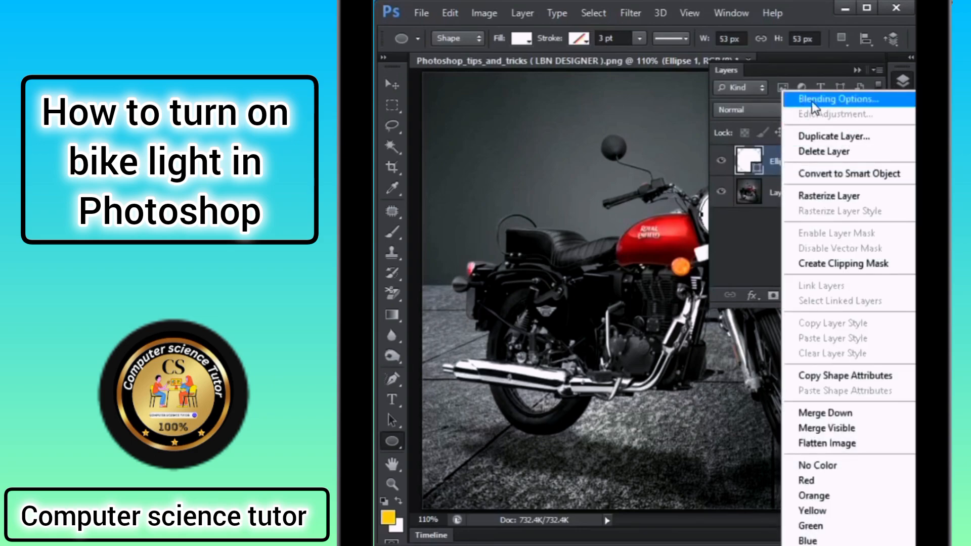
left_click(837, 99)
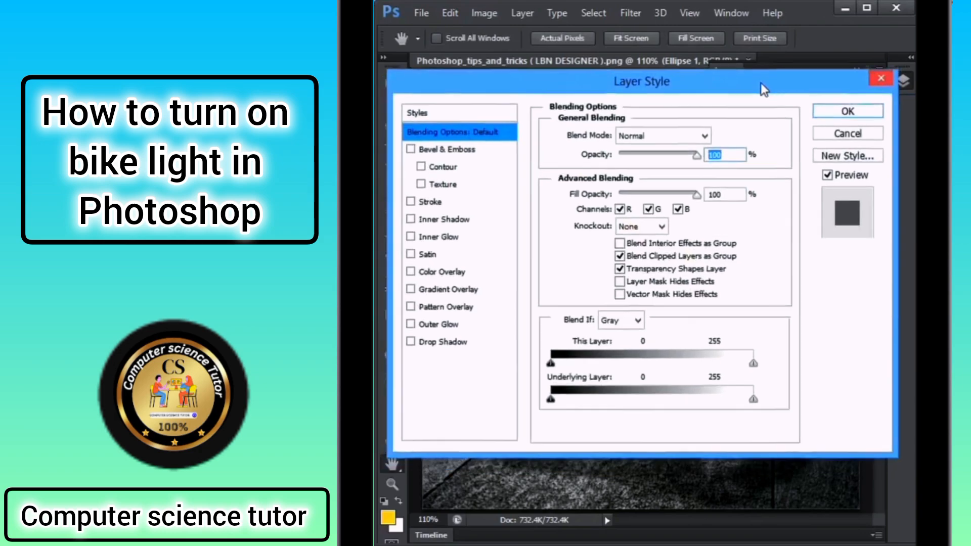
left_click_drag(760, 92, 762, 46)
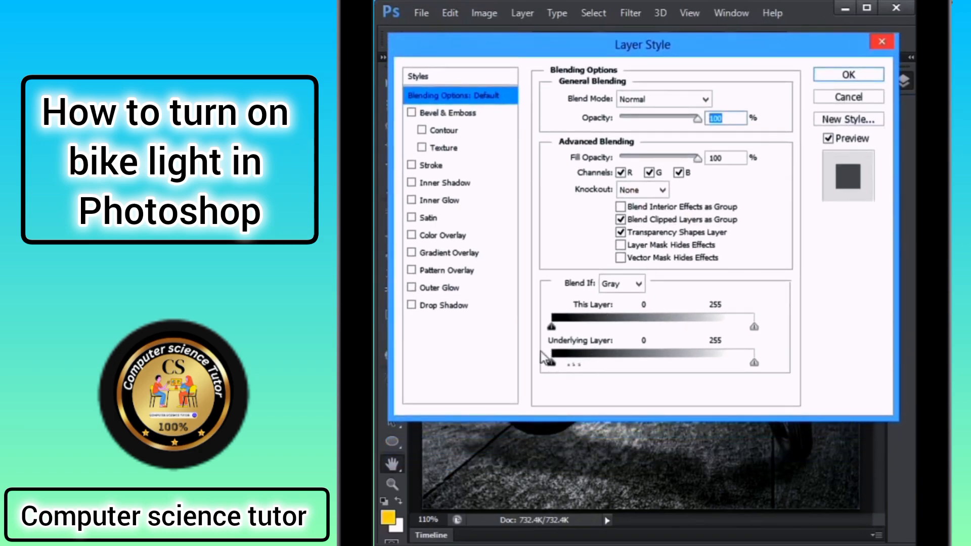
key("alt")
left_click_drag(552, 363, 689, 374)
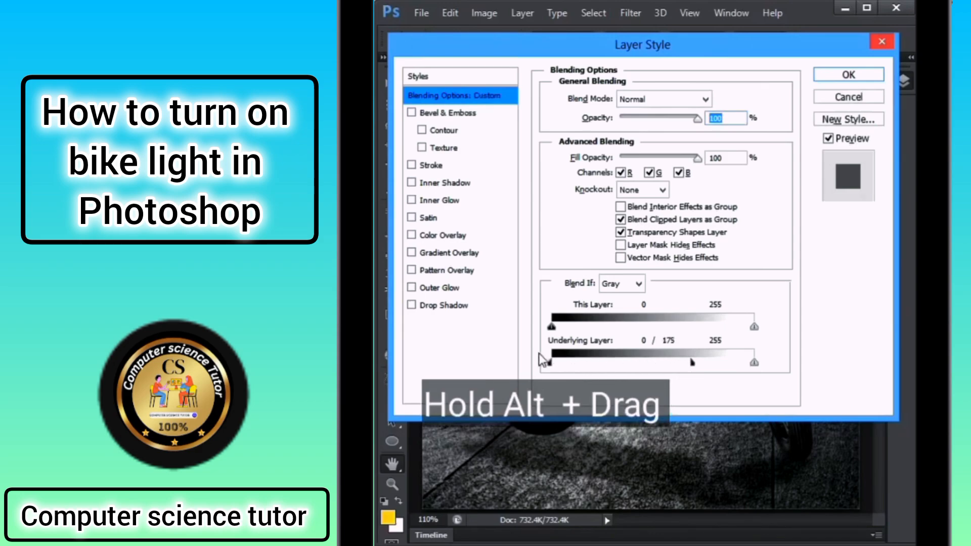
left_click_drag(550, 362, 612, 373)
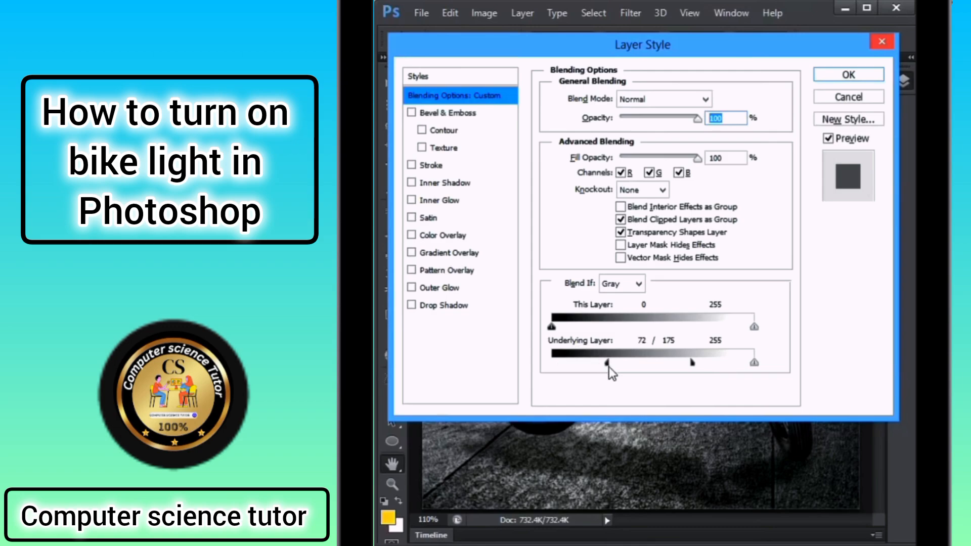
left_click_drag(686, 43, 407, 62)
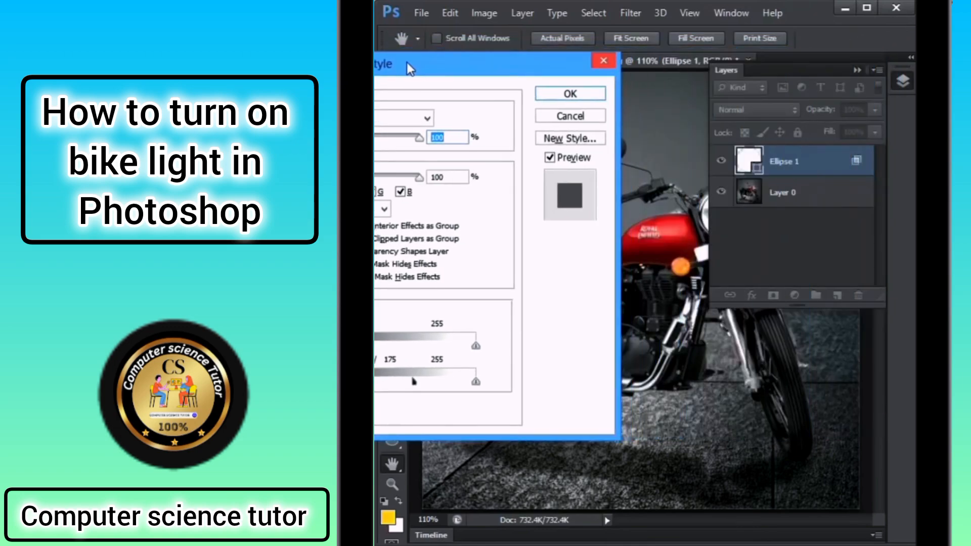
left_click(901, 81)
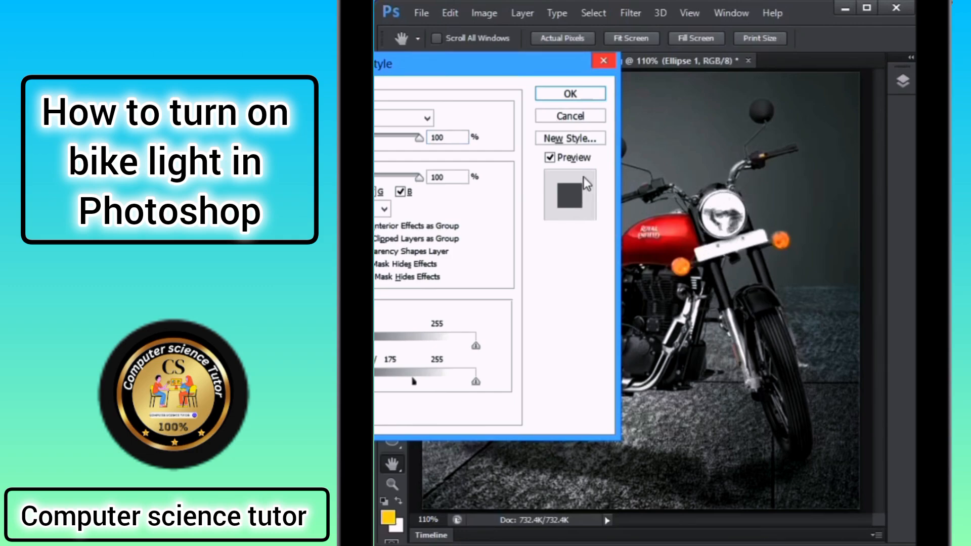
left_click(575, 95)
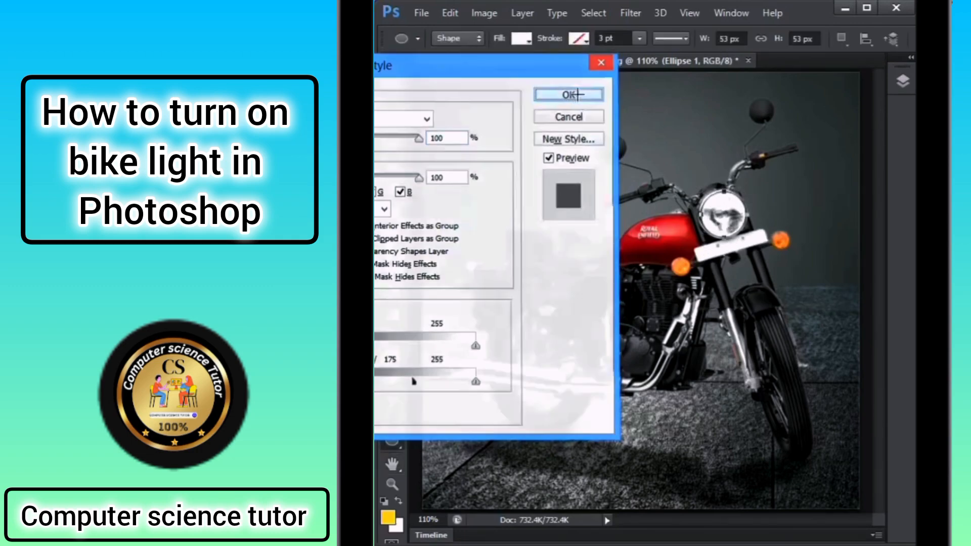
- Add a new empty layer above the ellipse layer
left_click(902, 82)
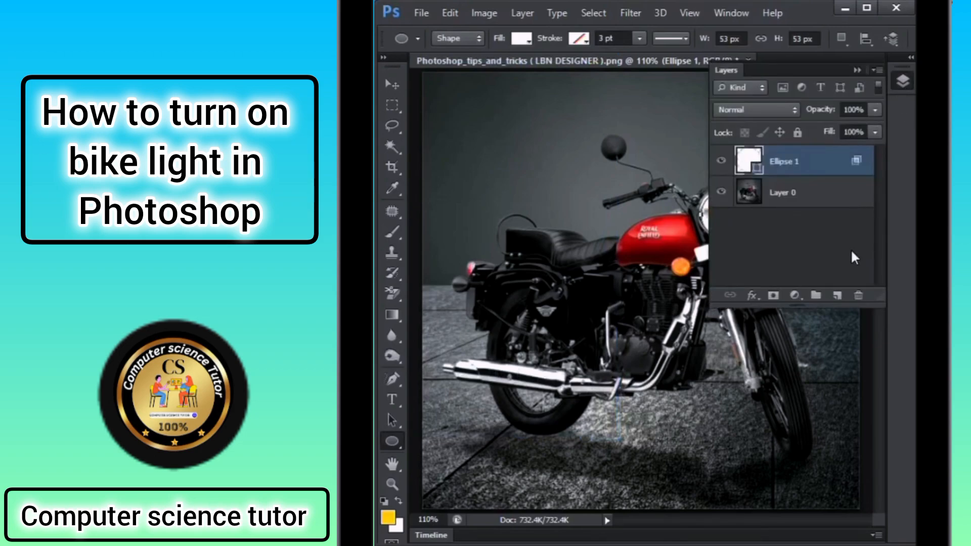
left_click(837, 296)
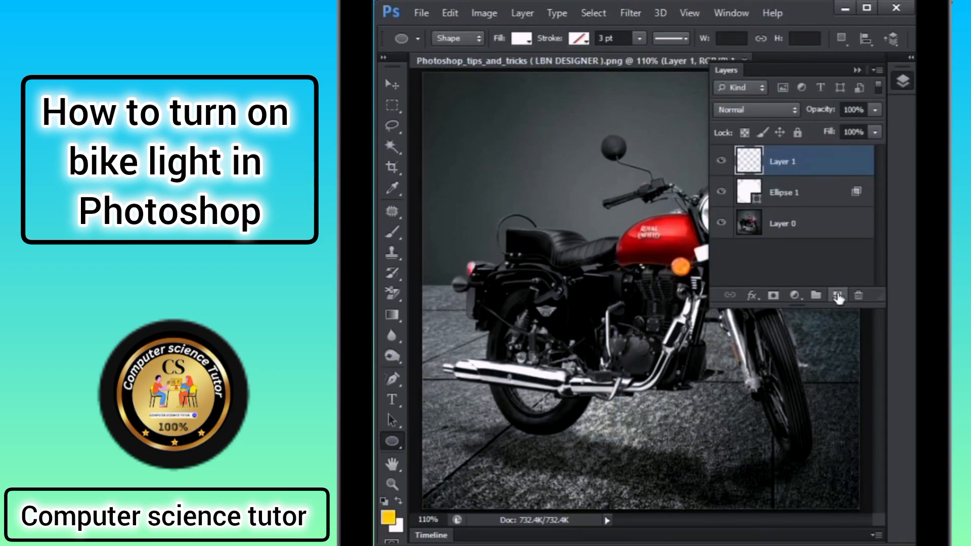
left_click(903, 81)
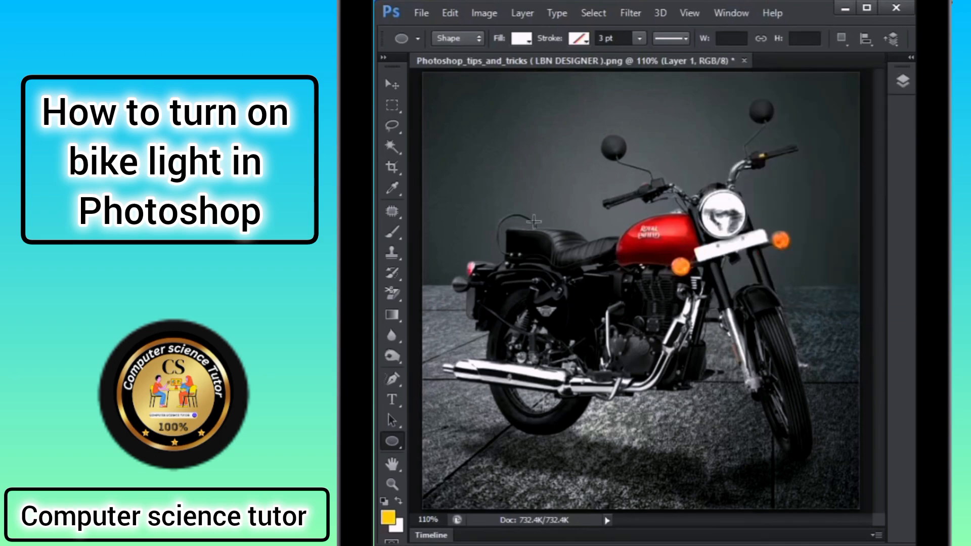
- Choose the Brush tool with yellow #ffcc42 as the foreground colour
left_click(393, 232)
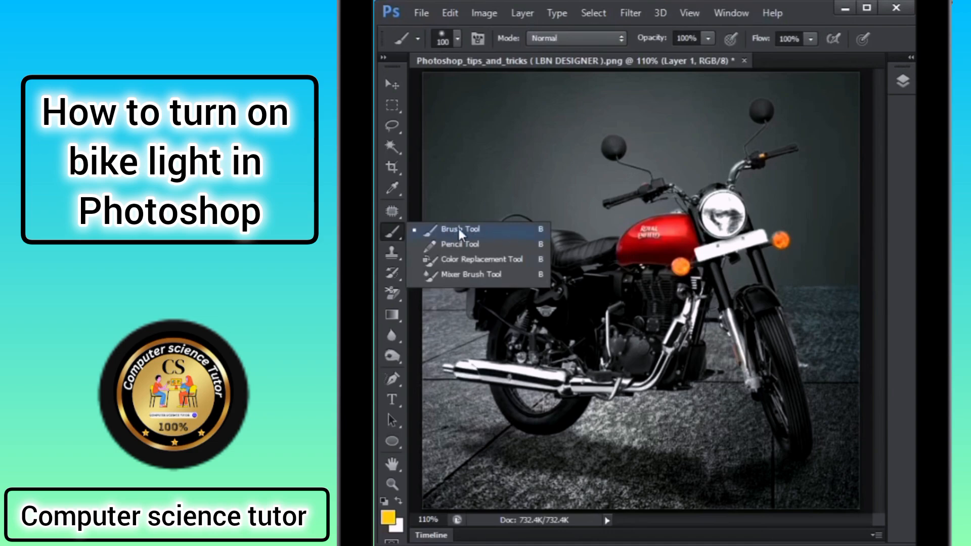
left_click(460, 232)
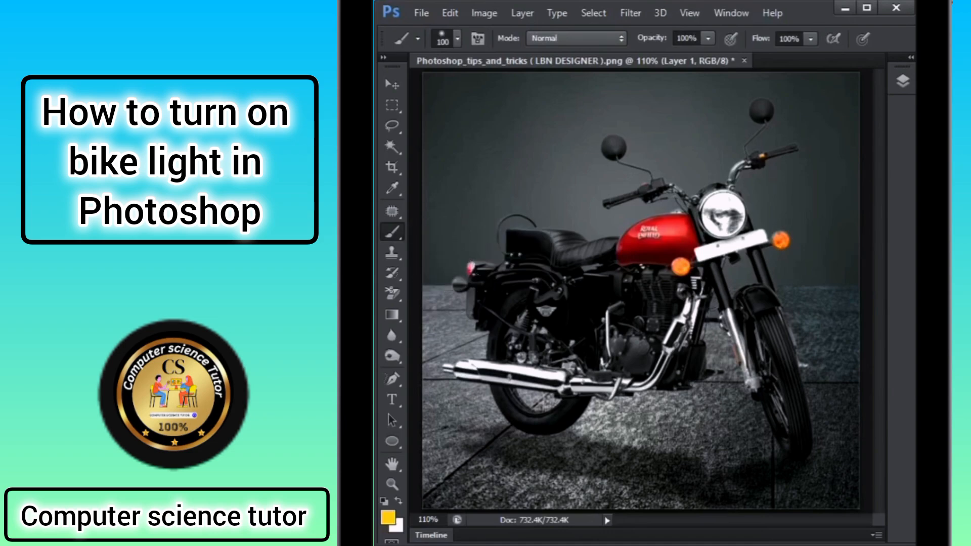
left_click(390, 520)
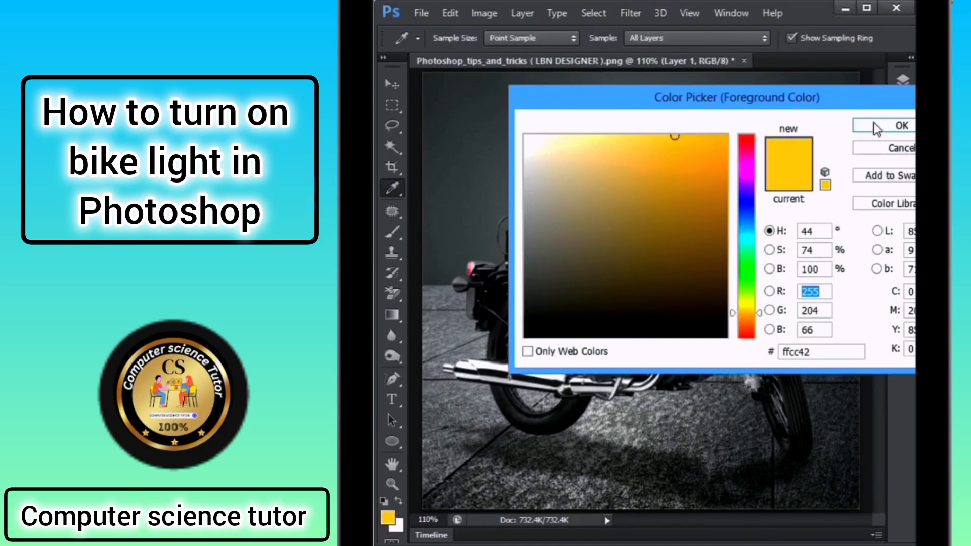
left_click(897, 130)
key("b")
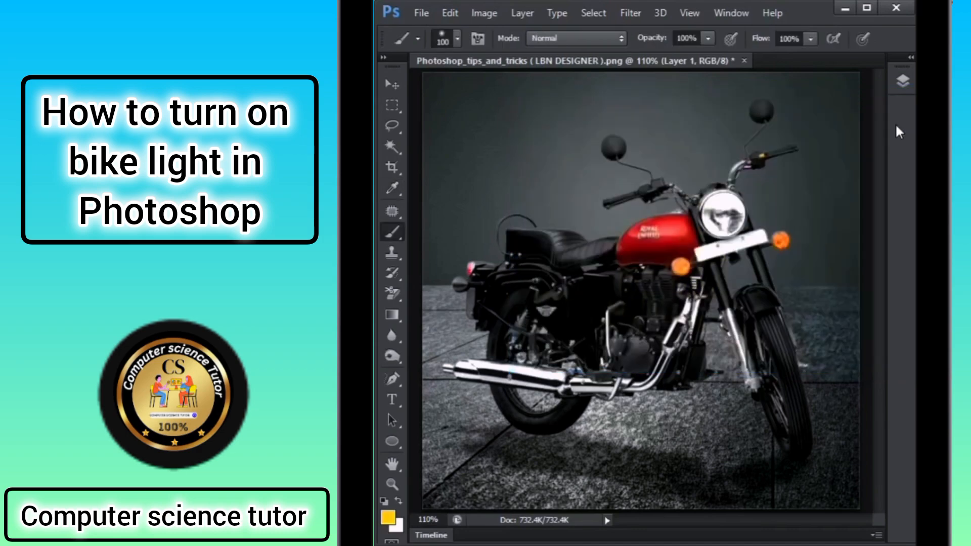
- Set the new empty layer's blend mode to Screen
left_click(903, 86)
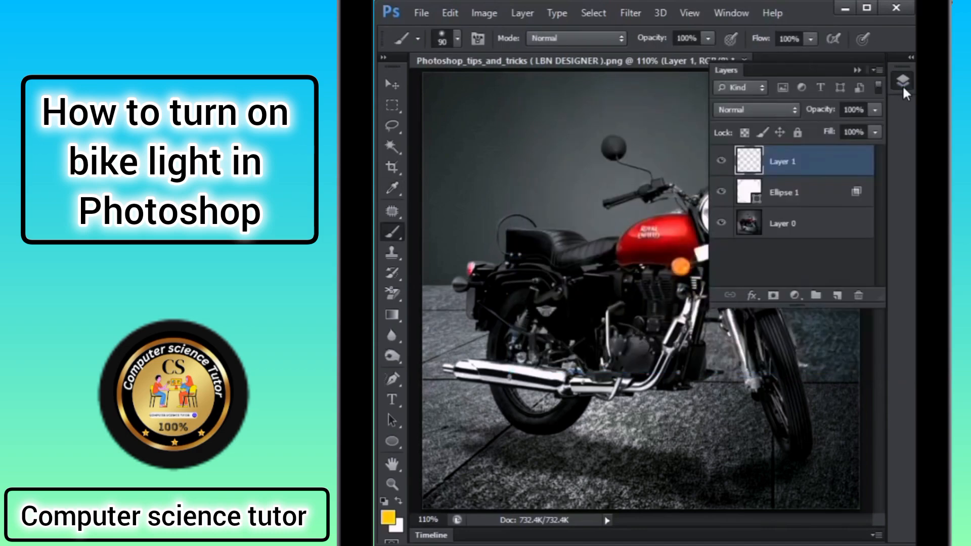
left_click(793, 110)
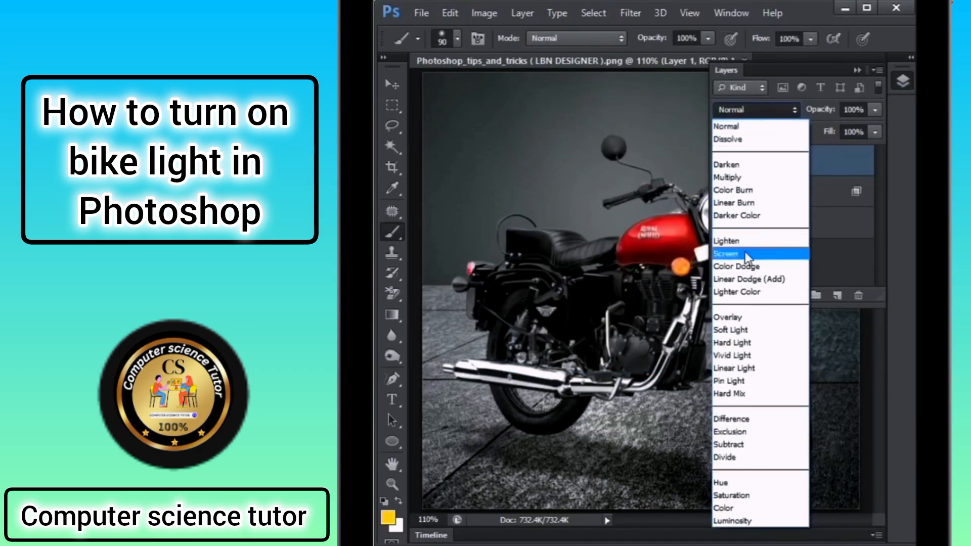
left_click(726, 255)
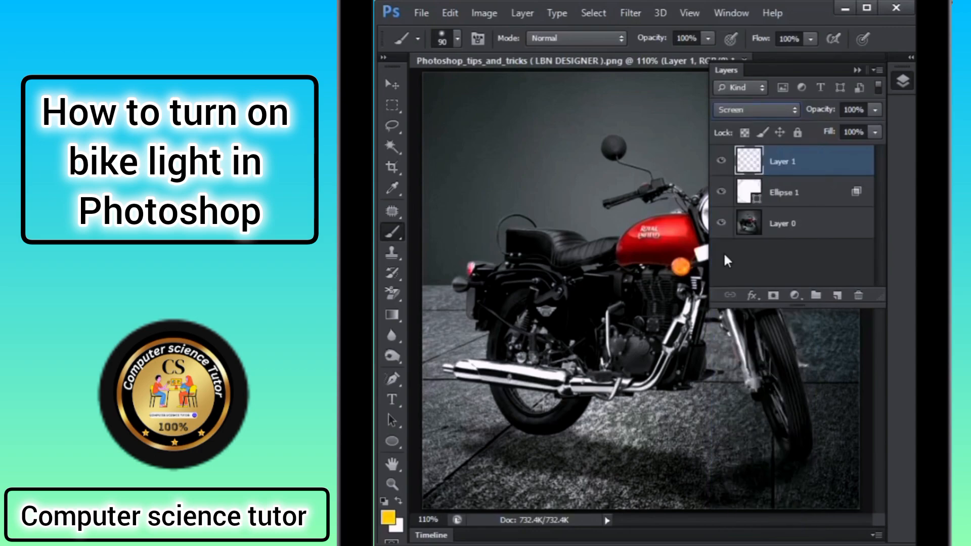
left_click(901, 83)
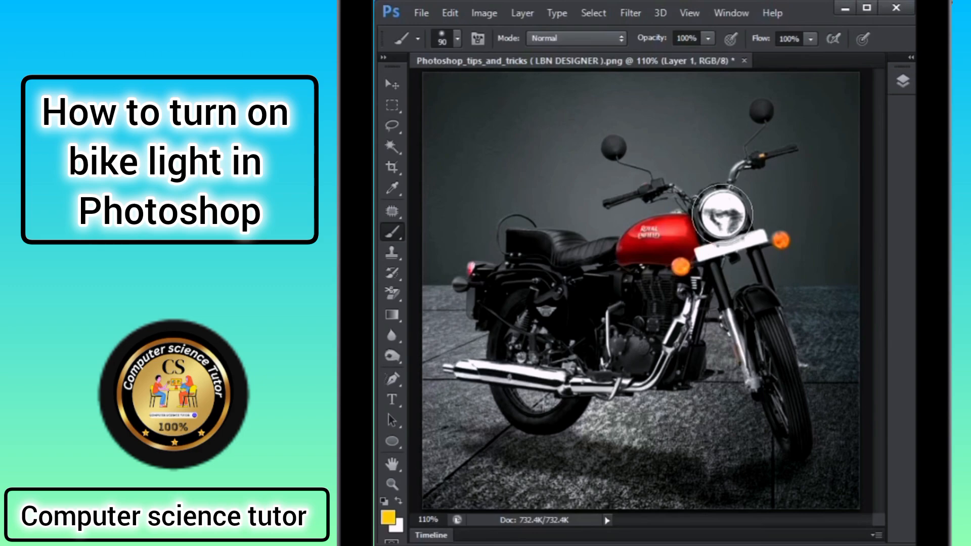
- Paint a yellow glow on the headlight with one 90 px brush dab and one 125 px dab
left_click(724, 214)
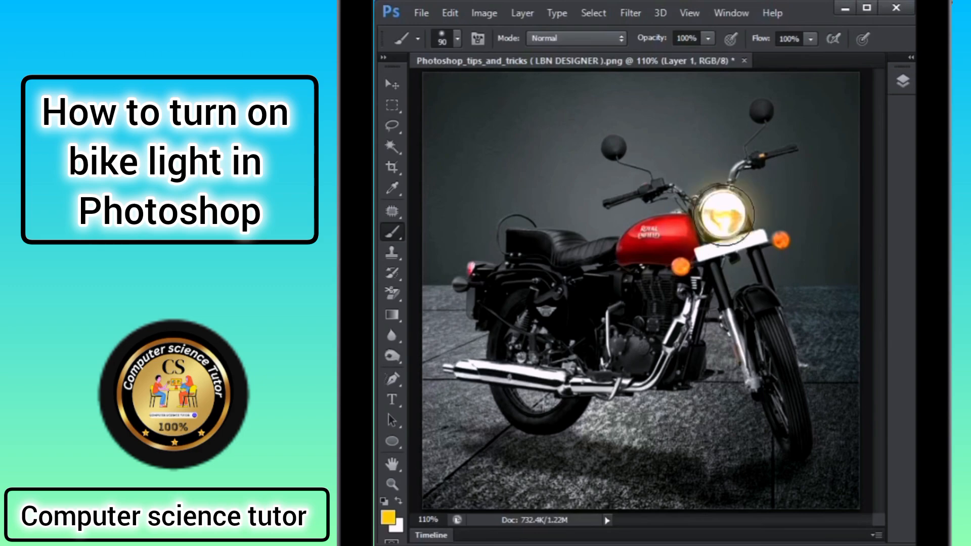
key("bracketright")
key("bracketright")
left_click(724, 215)
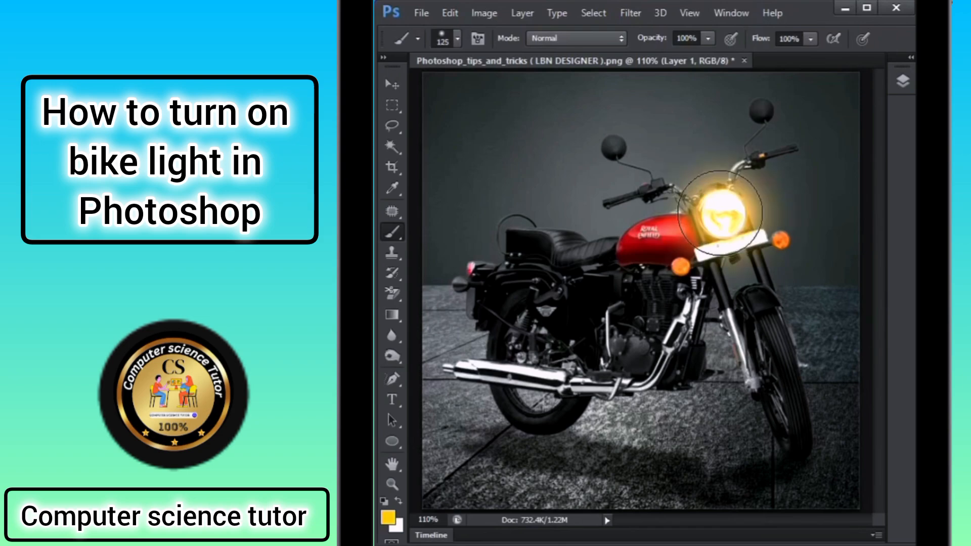
- Compare the headlight with and without the glow by toggling the visibility of all layers except the bike photo
left_click(903, 81)
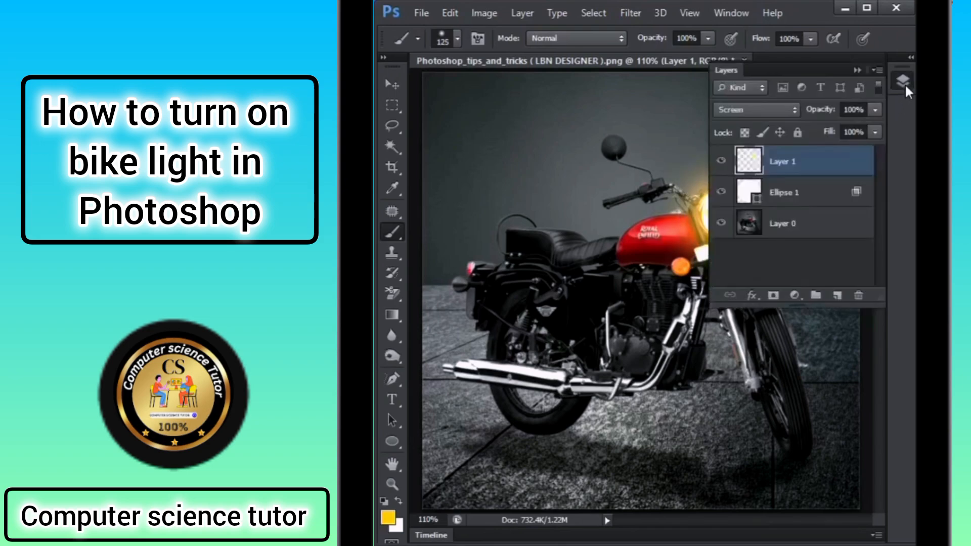
key("ctrl+plus")
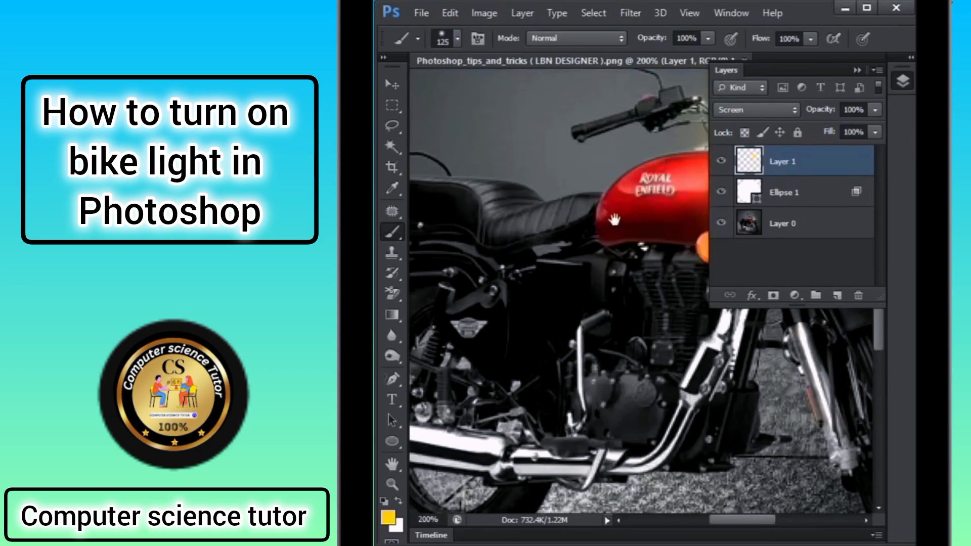
left_click_drag(620, 228, 428, 294)
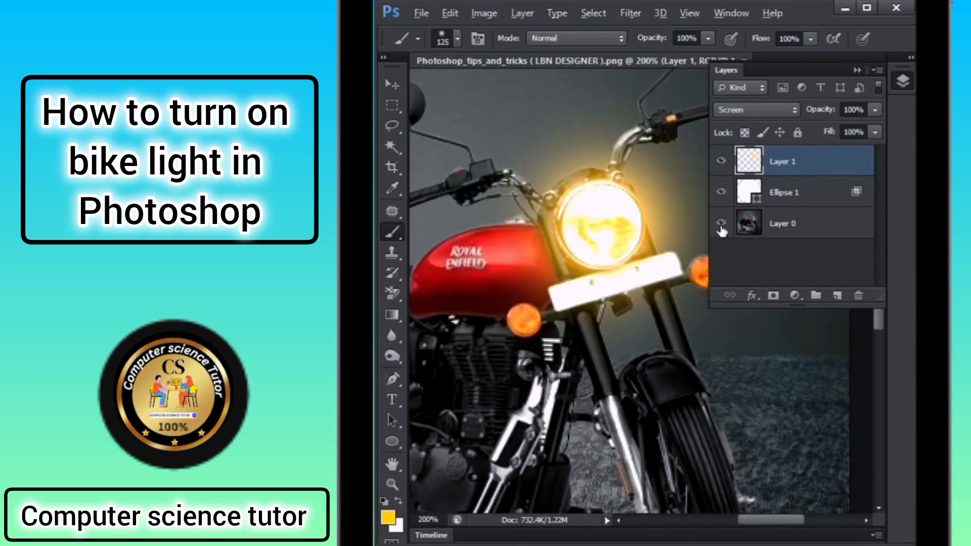
left_click(720, 226, "alt")
left_click(721, 225, "alt")
left_click(721, 226, "alt")
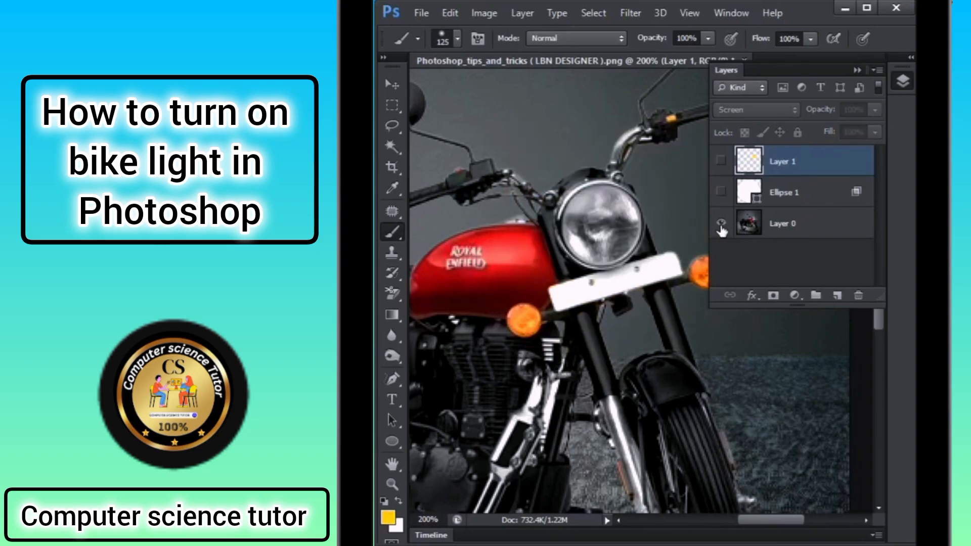
left_click(721, 226, "alt")
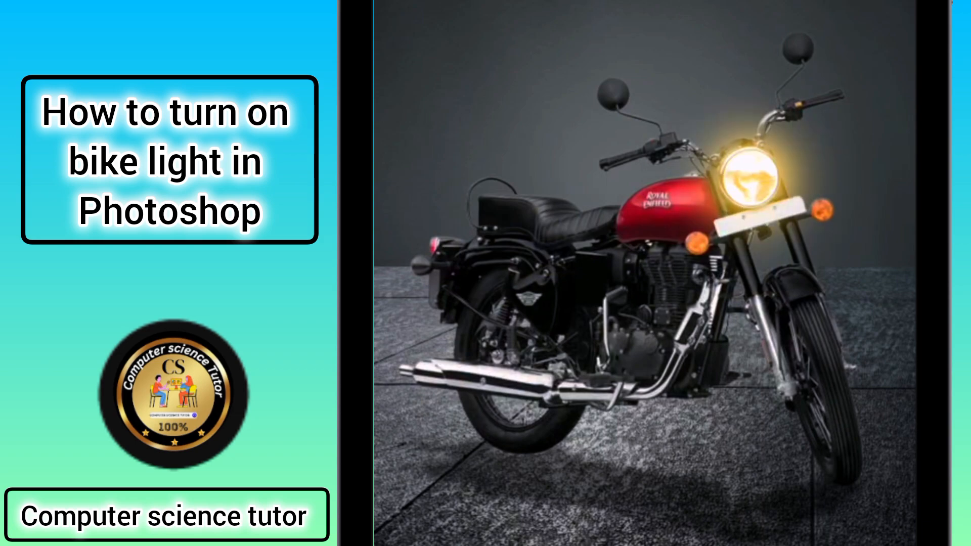
mouse_move(556, 193)
left_mouse_down()
mouse_move(668, 202)
mouse_move(673, 235)
mouse_move(605, 260)
mouse_move(681, 298)
mouse_move(662, 349)
mouse_move(581, 364)
mouse_move(605, 363)
mouse_move(596, 352)
mouse_move(596, 256)
left_mouse_up()
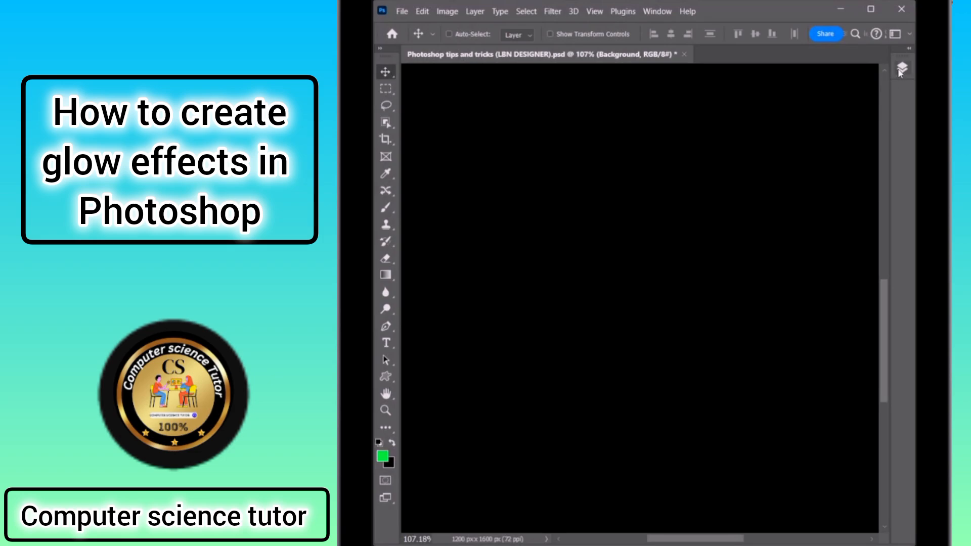
- Make the B text layer visible and load the letter's outline as a selection
left_click(902, 69)
left_click(815, 143)
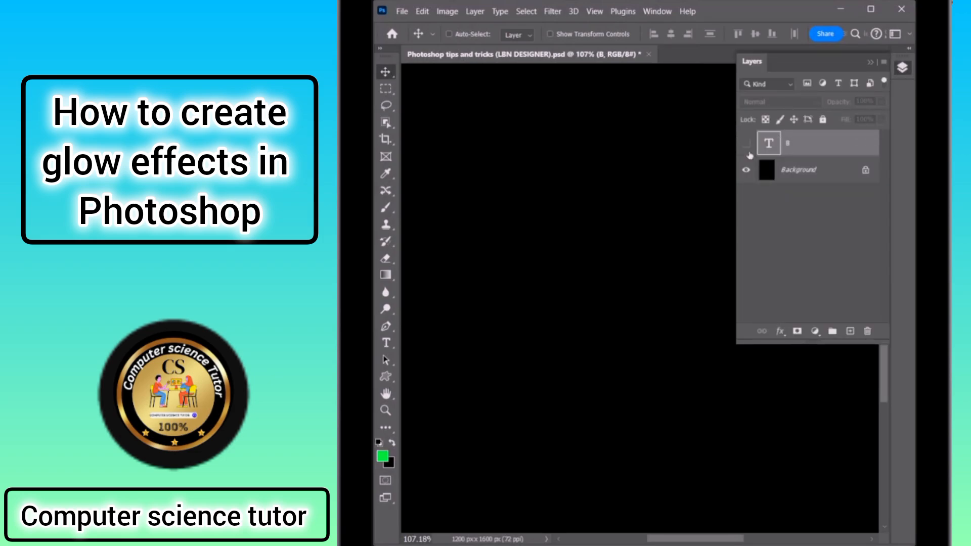
left_click(748, 145)
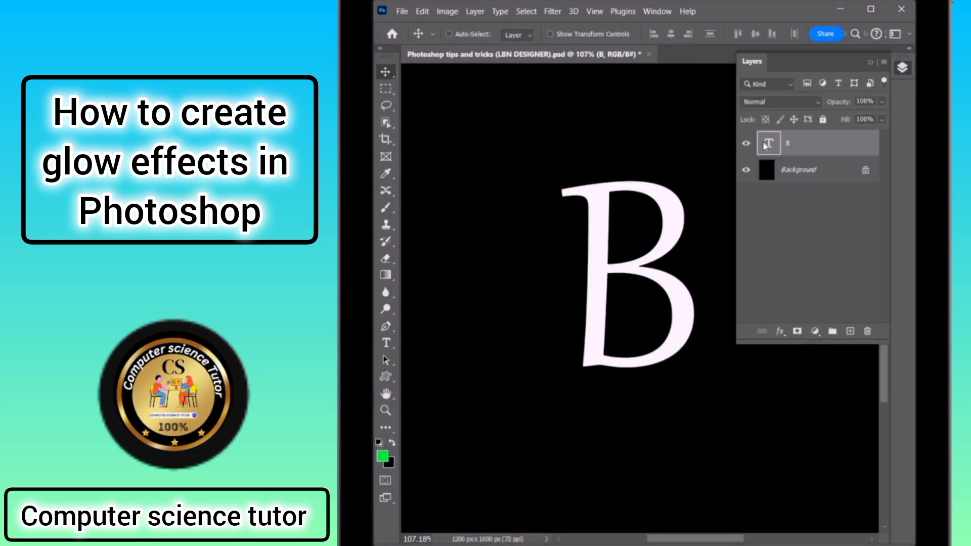
right_click(765, 146)
left_click(788, 180)
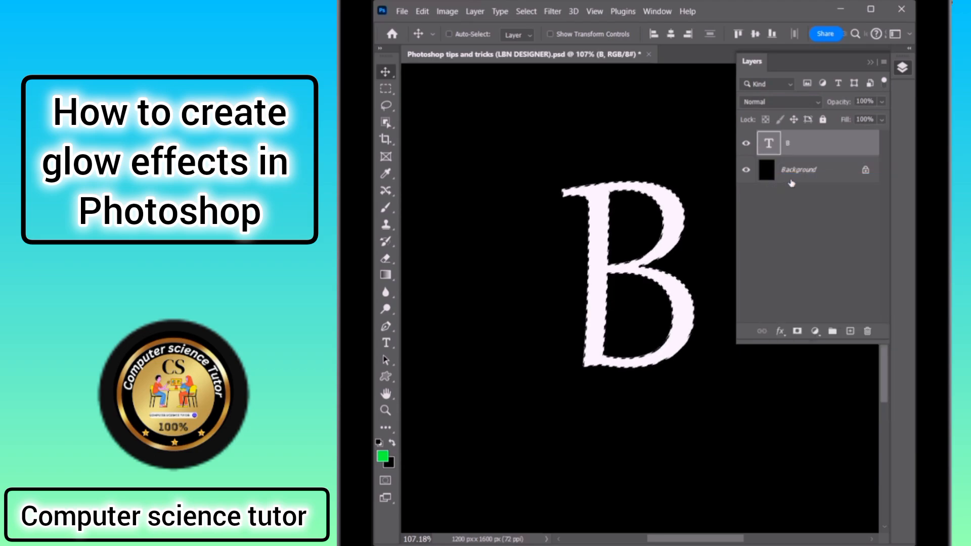
- Contract the letter-shaped selection by 10 pixels
left_click(526, 11)
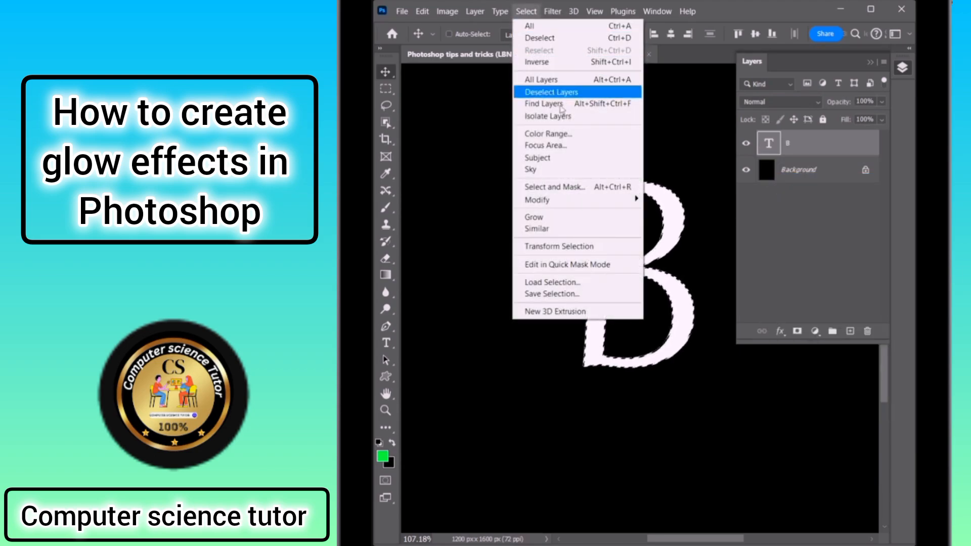
mouse_move(578, 202)
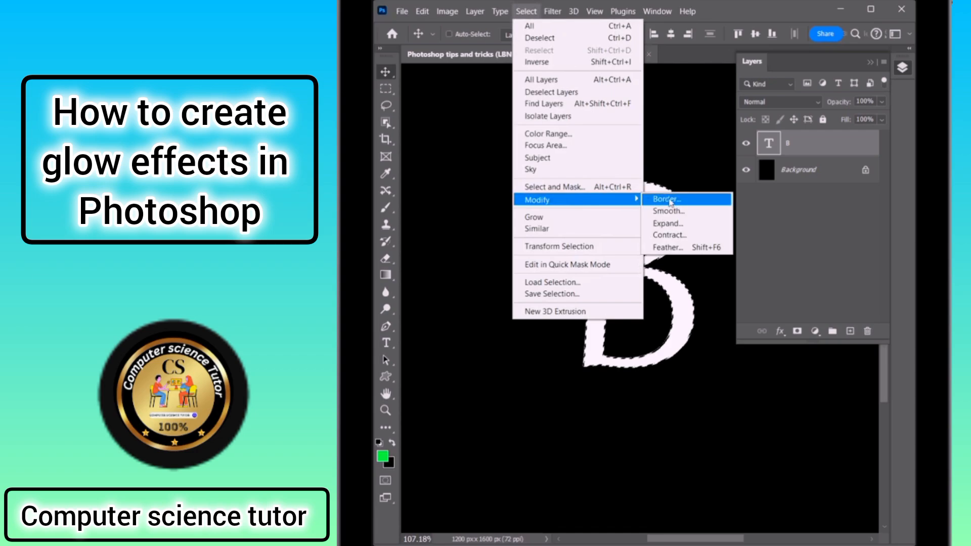
left_click(680, 237)
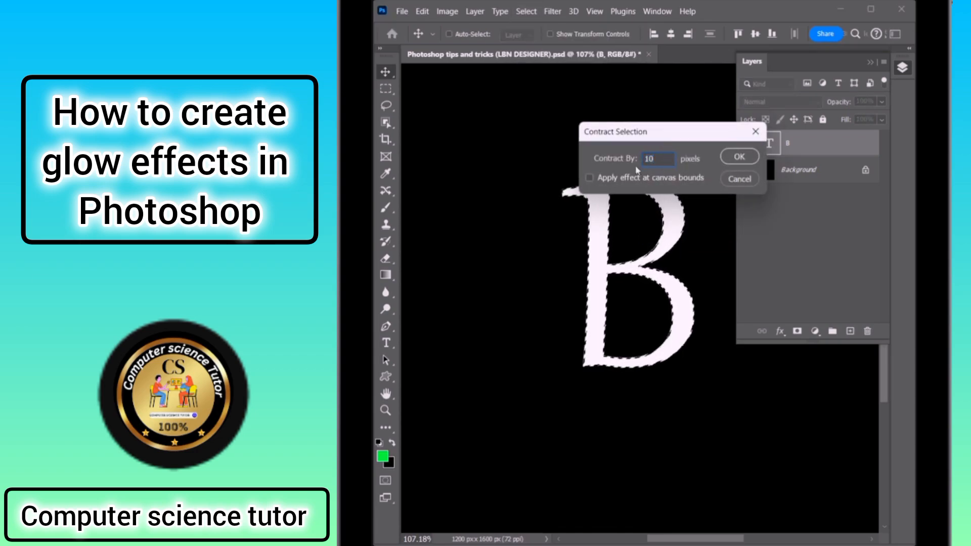
left_click(728, 157)
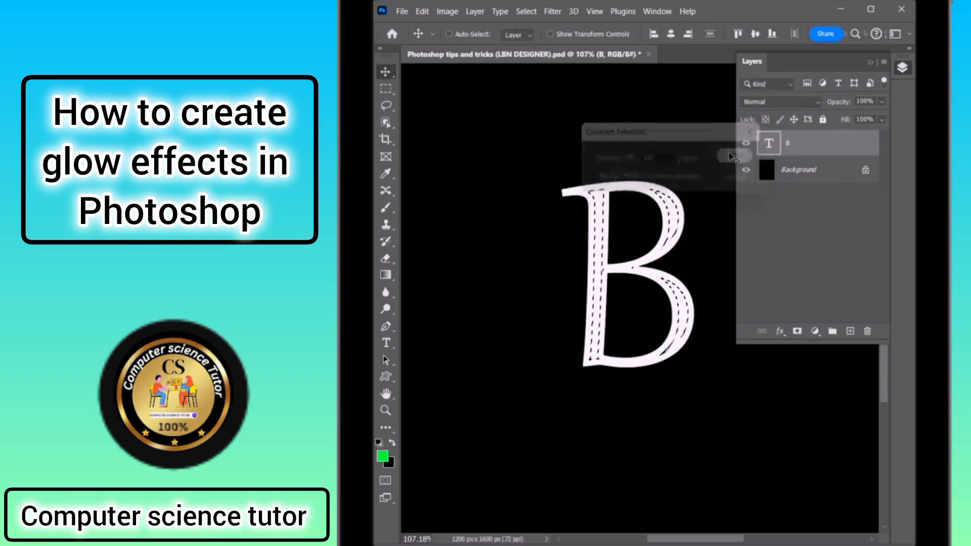
- Feather the contracted letter selection with a radius of 4 pixels
left_click(526, 11)
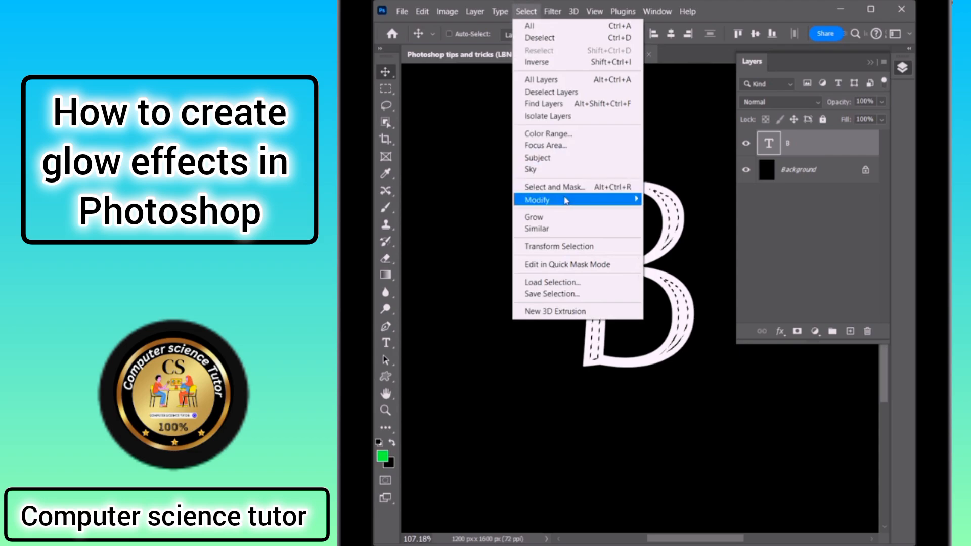
mouse_move(571, 200)
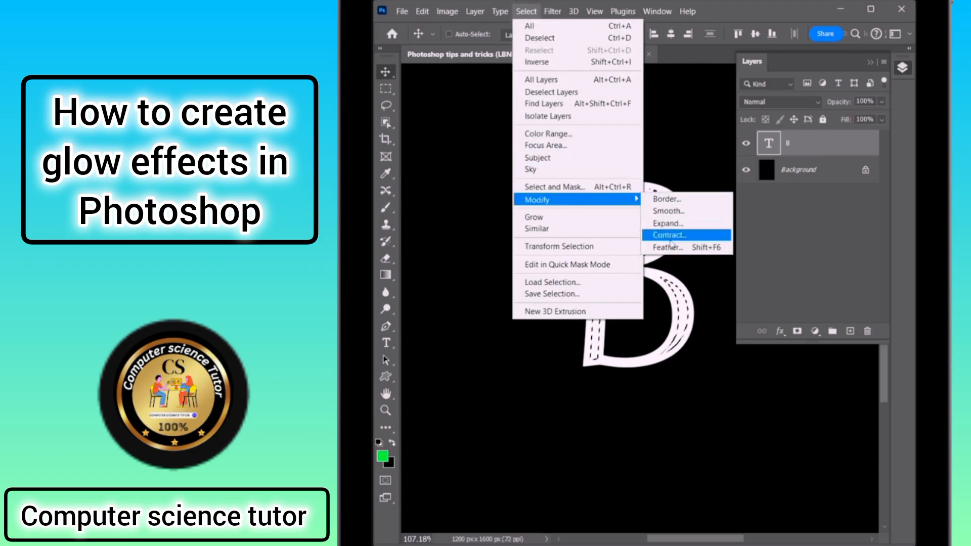
left_click(703, 248)
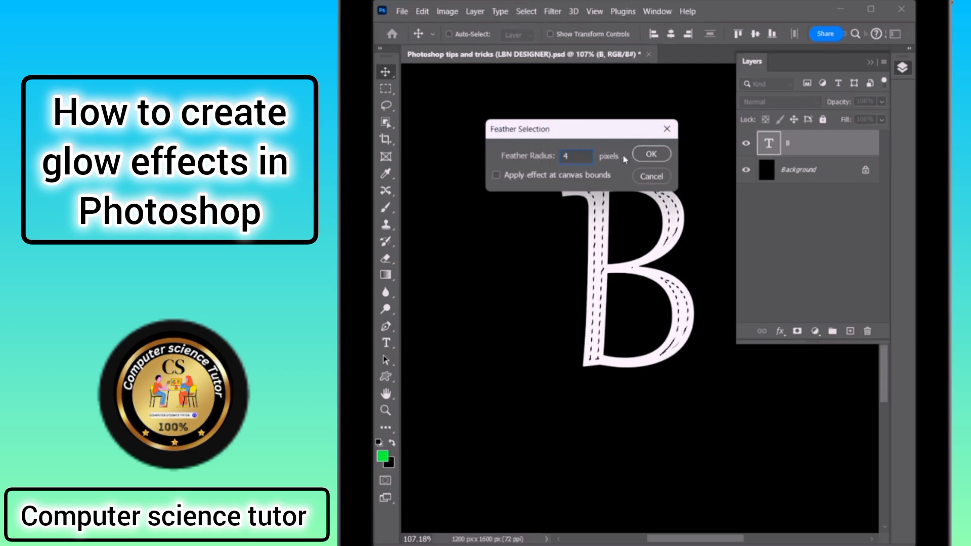
left_click(649, 155)
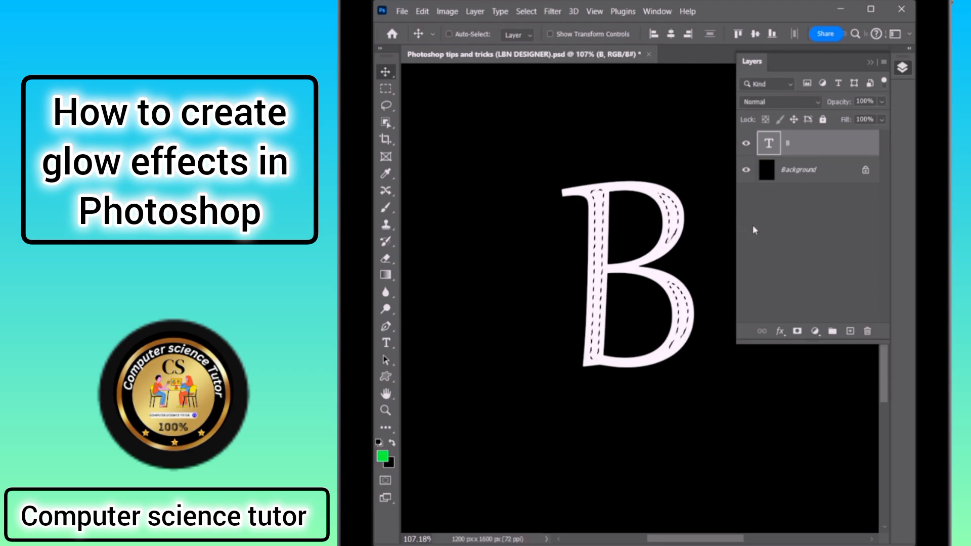
- Add a white (ffffff) Solid Color fill layer from the feathered selection above the B layer
left_click(815, 332)
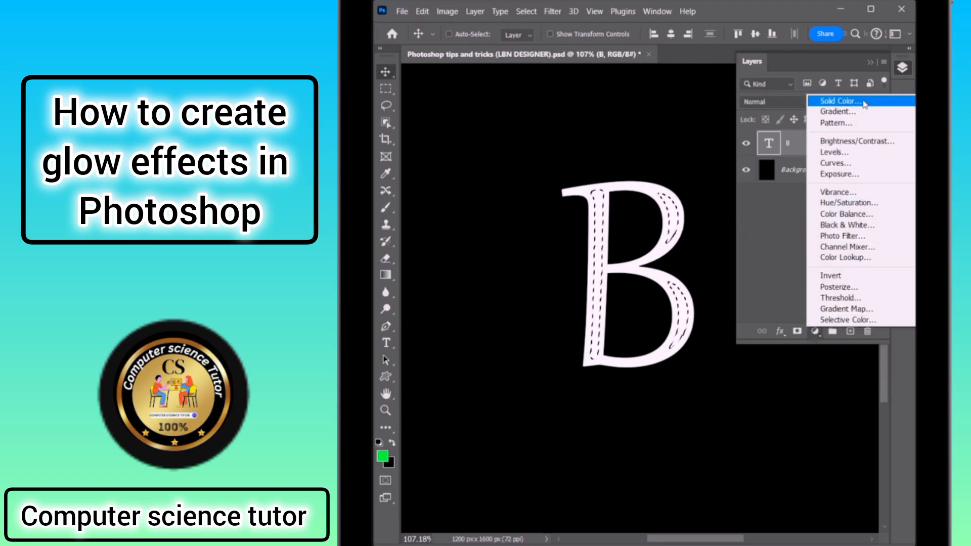
left_click(865, 103)
left_click_drag(744, 210, 768, 245)
left_click_drag(670, 352, 570, 274)
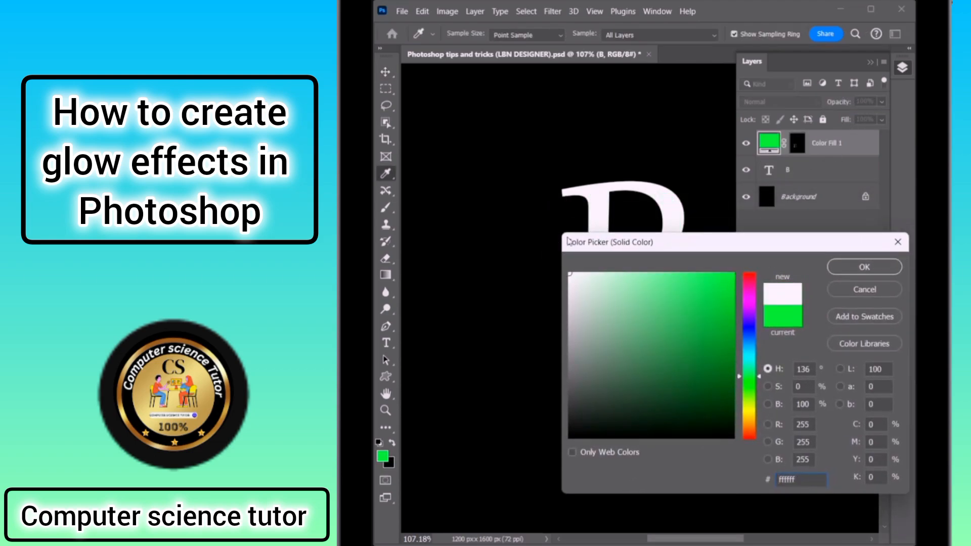
left_click(852, 267)
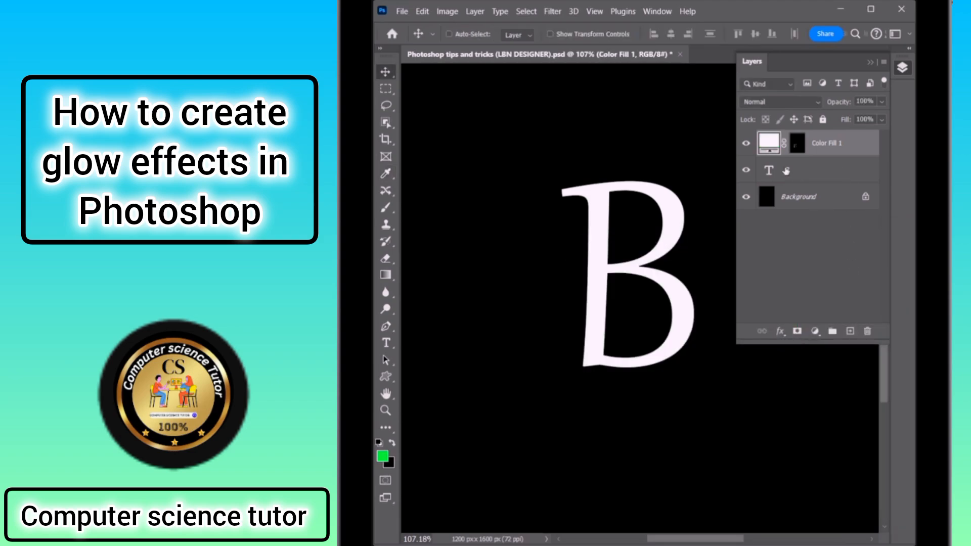
- Add a bright green Color Overlay in Normal mode at 100% opacity to the B text layer
left_click(827, 171)
right_click(793, 170)
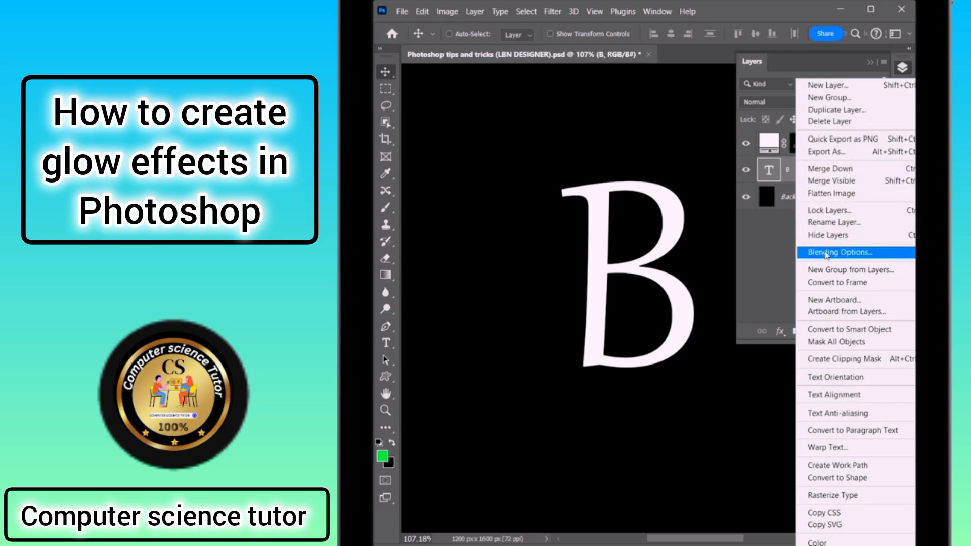
left_click(826, 253)
left_click_drag(569, 107, 787, 168)
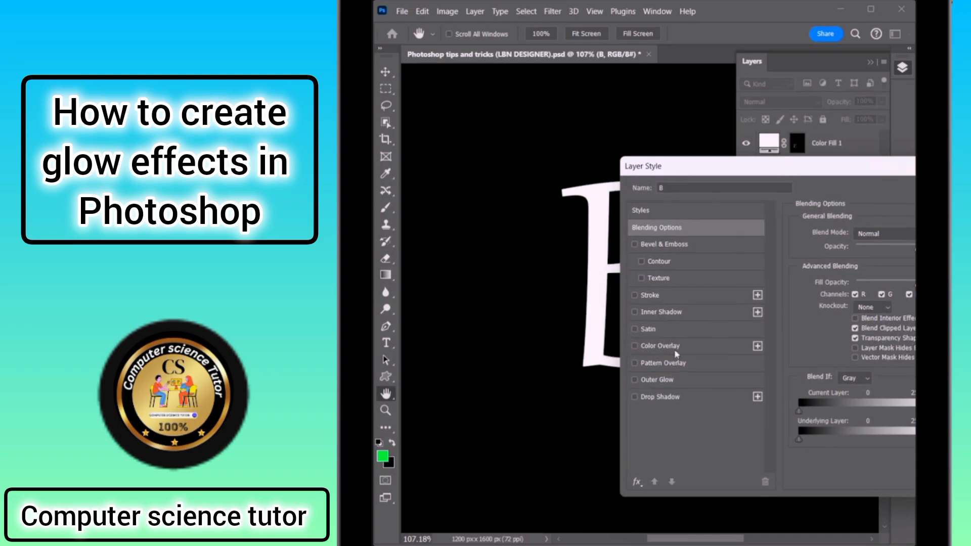
left_click(660, 346)
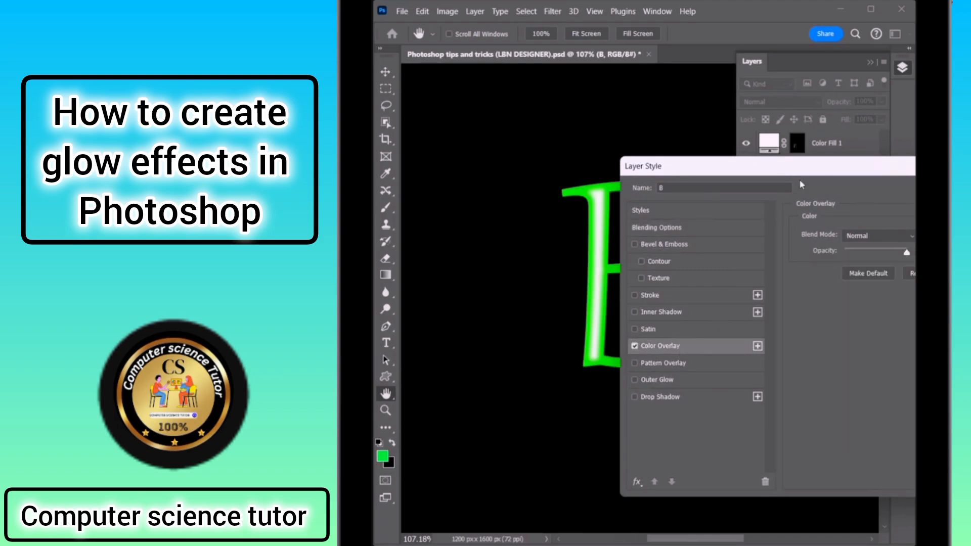
left_click_drag(801, 173, 773, 172)
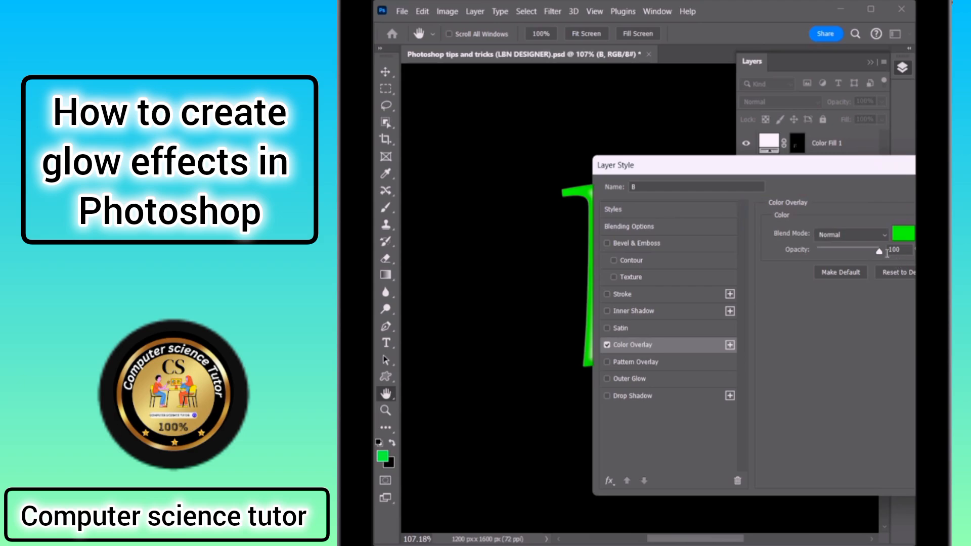
- Add a green Outer Glow to the B layer with 86% opacity, 3% spread, 57 px size and 87% range
left_click(630, 378)
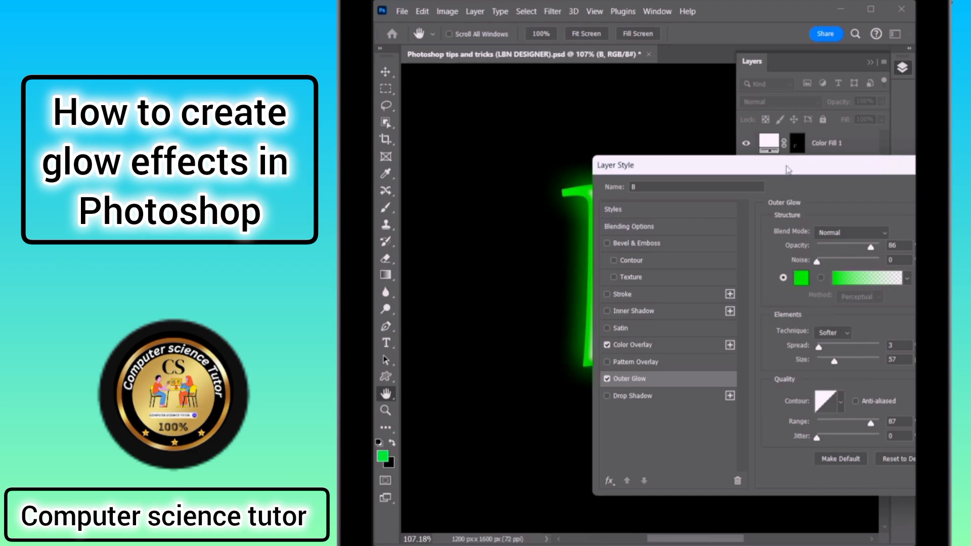
left_click_drag(787, 169, 526, 161)
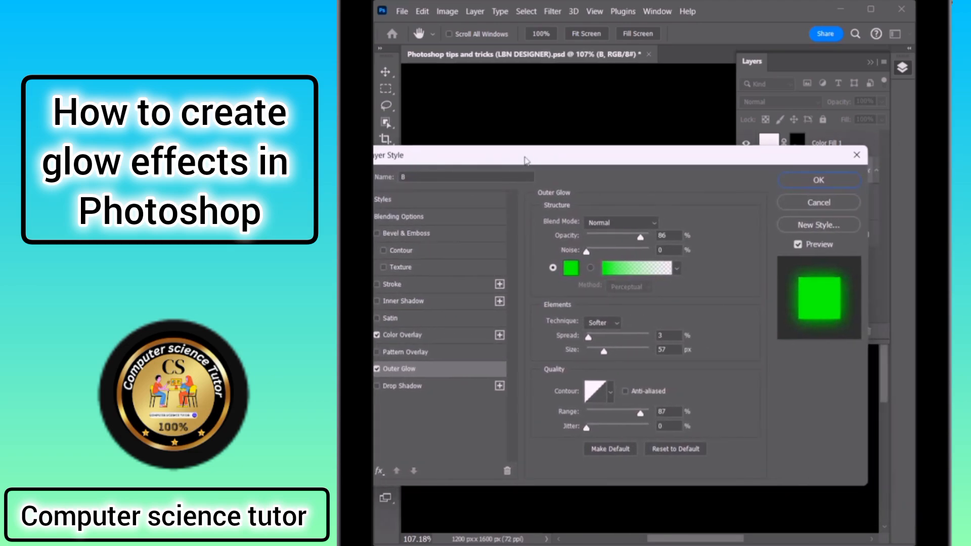
left_click(819, 181)
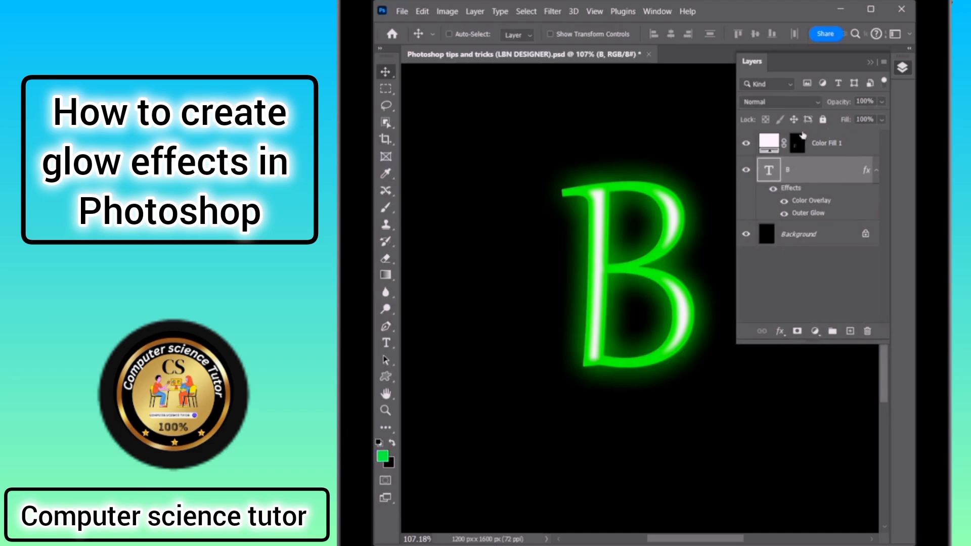
- Merge the white color fill layer and the B text layer into one layer
left_click(834, 144, "ctrl")
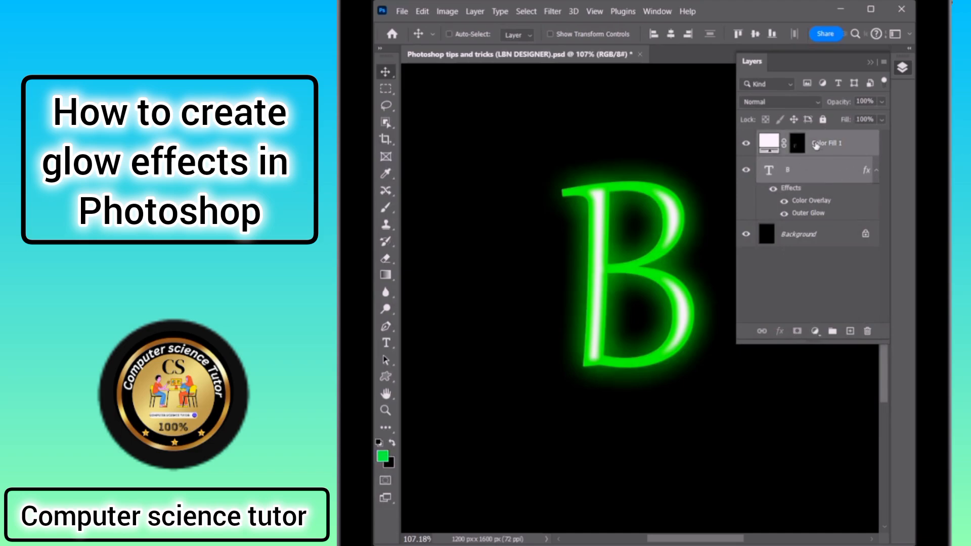
right_click(823, 144)
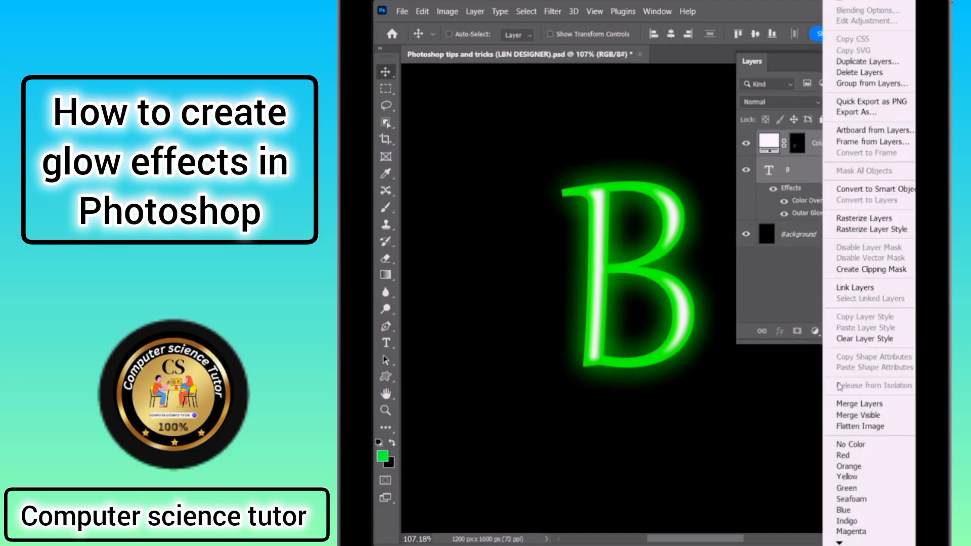
left_click(866, 403)
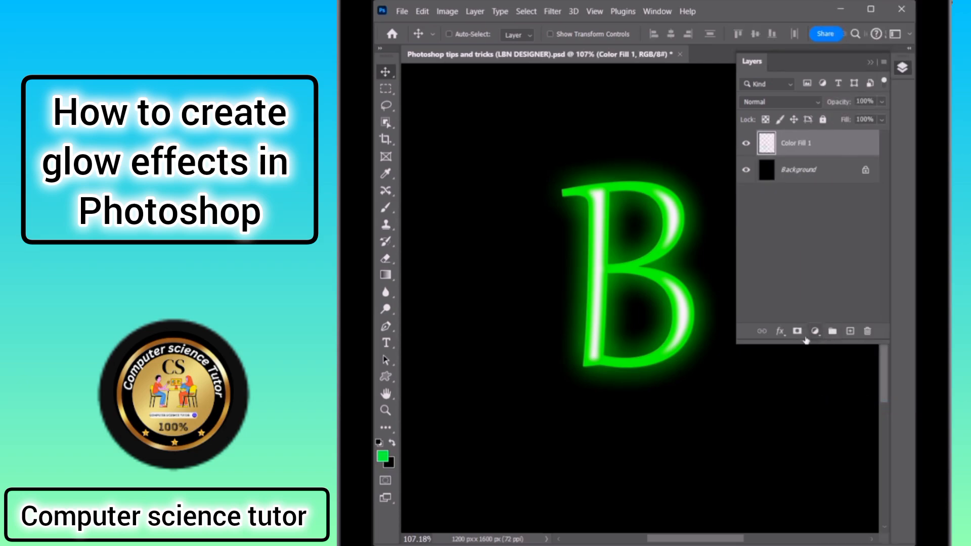
- Recolor the glowing letter from green to magenta with a Hue/Saturation adjustment layer at Hue -180
left_click(817, 333)
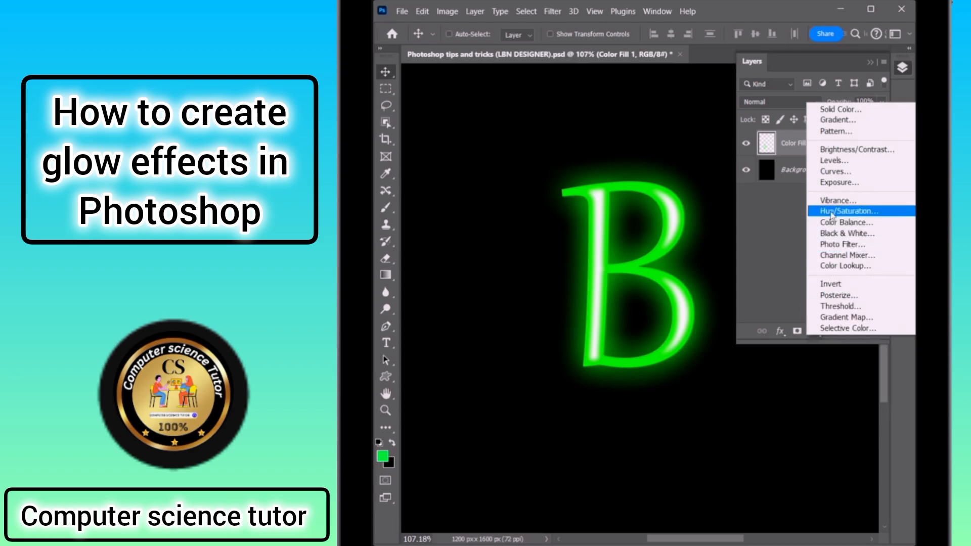
left_click(851, 212)
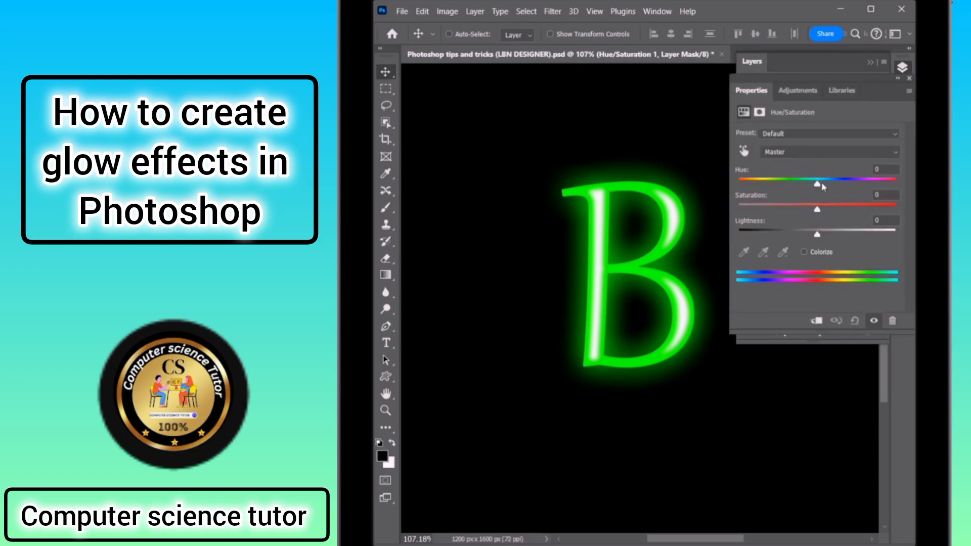
left_click_drag(821, 185, 740, 183)
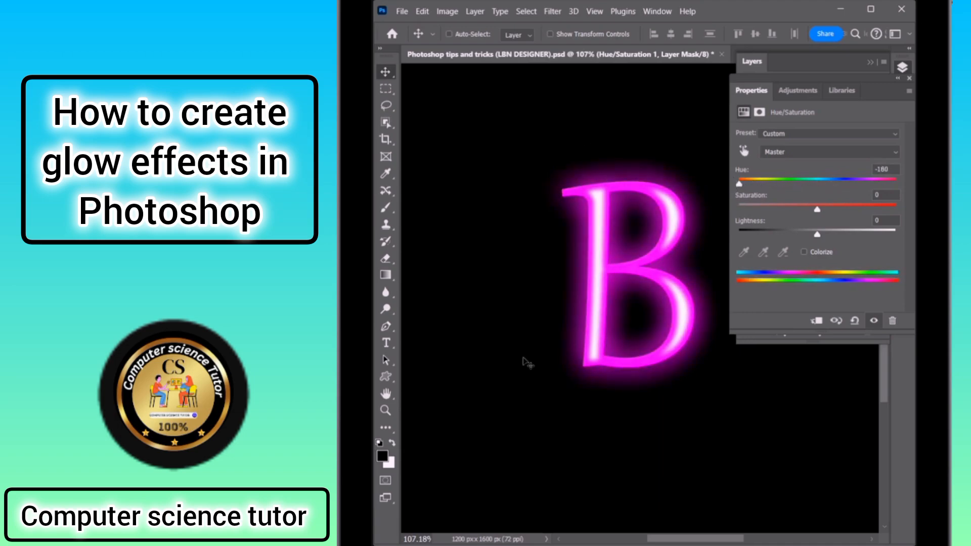
left_click(909, 78)
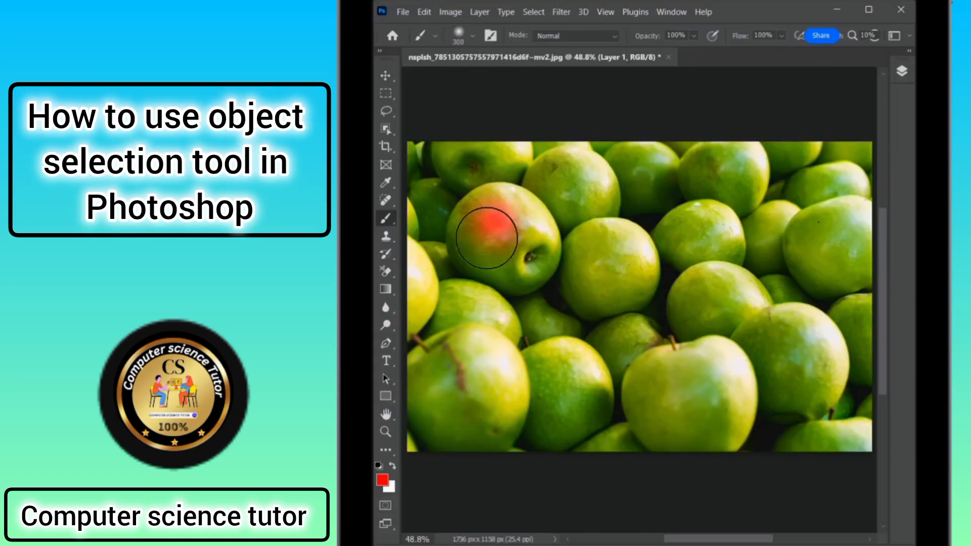
- Paint soft red strokes over three of the green apples on Layer 1 with the 300 px brush
mouse_move(487, 223)
left_mouse_down()
mouse_move(525, 244)
mouse_move(487, 231)
mouse_move(500, 263)
left_mouse_up()
mouse_move(550, 377)
left_mouse_down()
mouse_move(554, 418)
mouse_move(555, 367)
mouse_move(585, 356)
mouse_move(578, 391)
mouse_move(535, 405)
left_mouse_up()
mouse_move(777, 359)
left_mouse_down()
mouse_move(760, 331)
mouse_move(752, 347)
left_mouse_up()
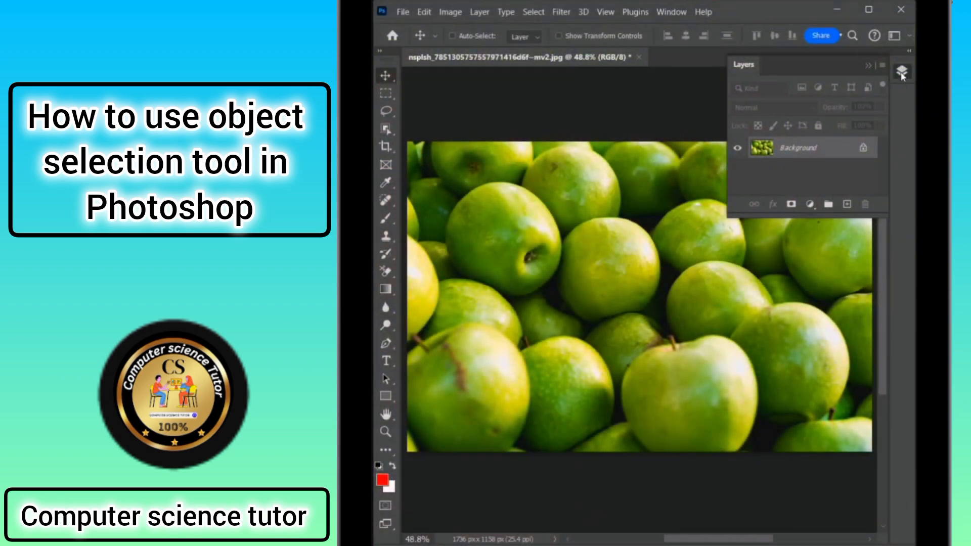
left_click(902, 73)
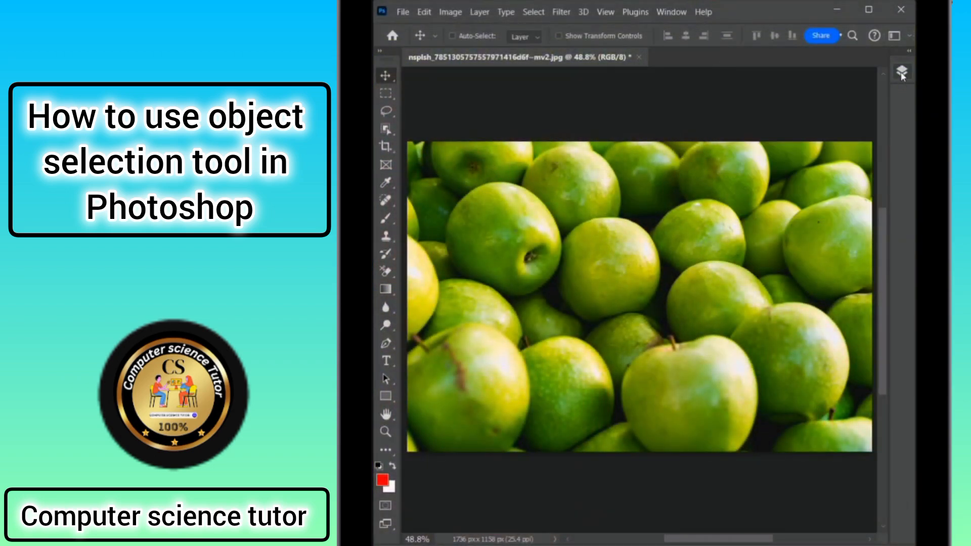
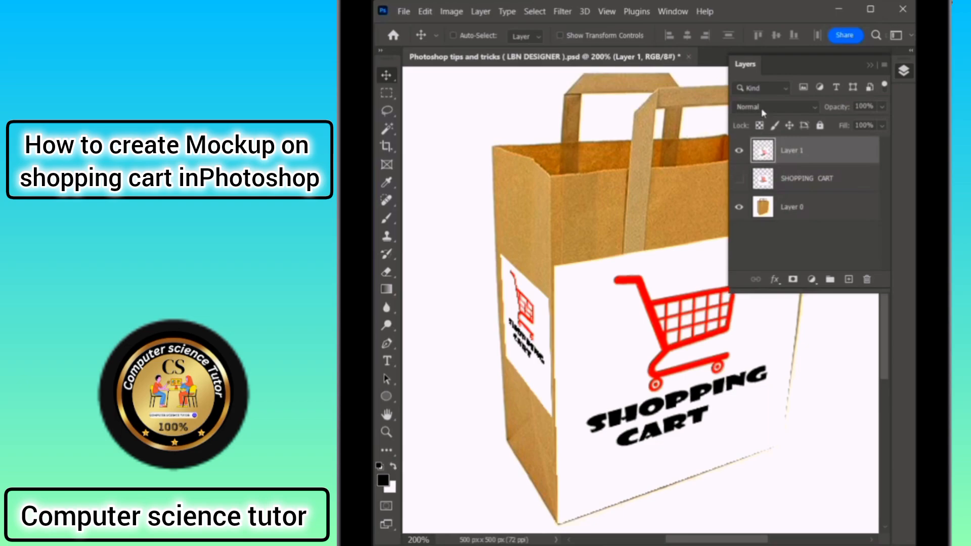
- Set Layer 1's blend mode to Multiply and split its Underlying Layer white Blend If slider to 94 / 255
left_click(763, 113)
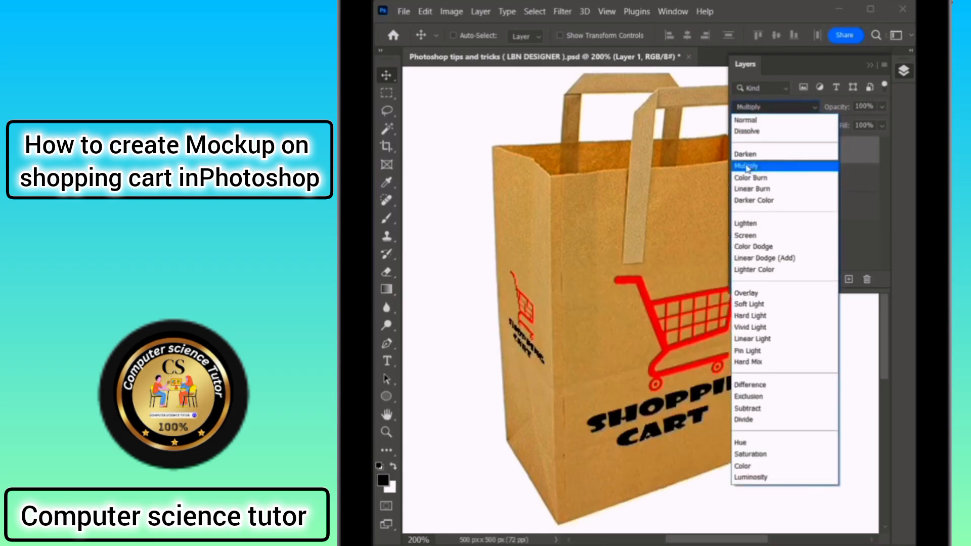
left_click(777, 167)
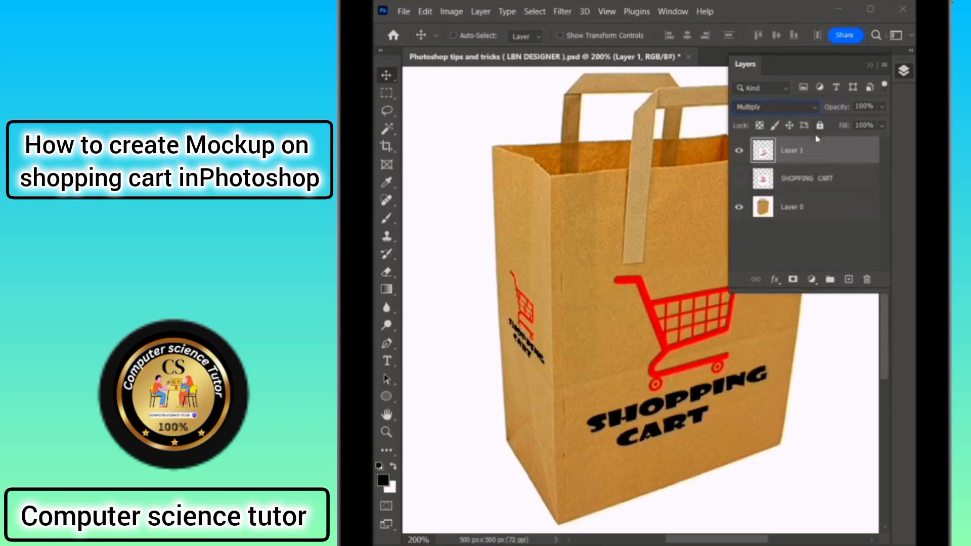
left_click(796, 158)
right_click(796, 158)
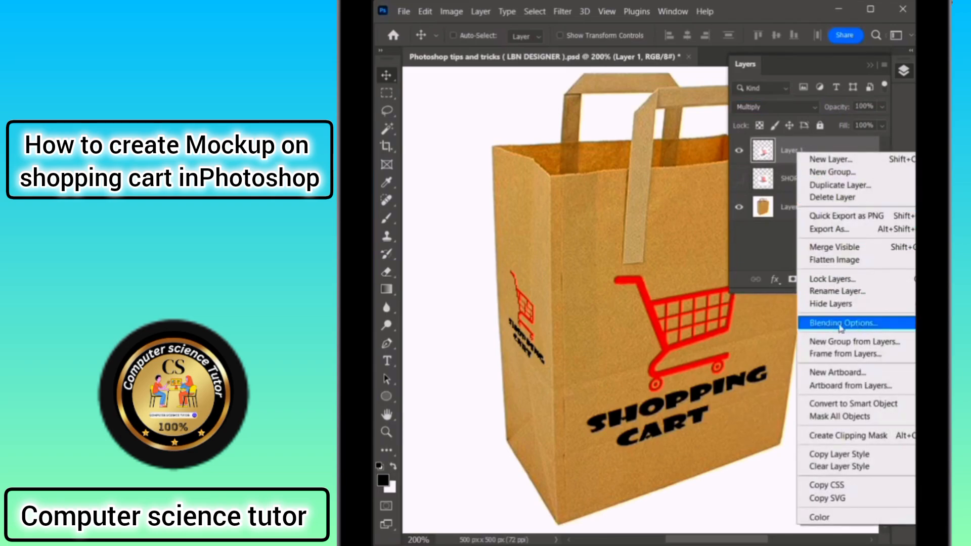
left_click(857, 326)
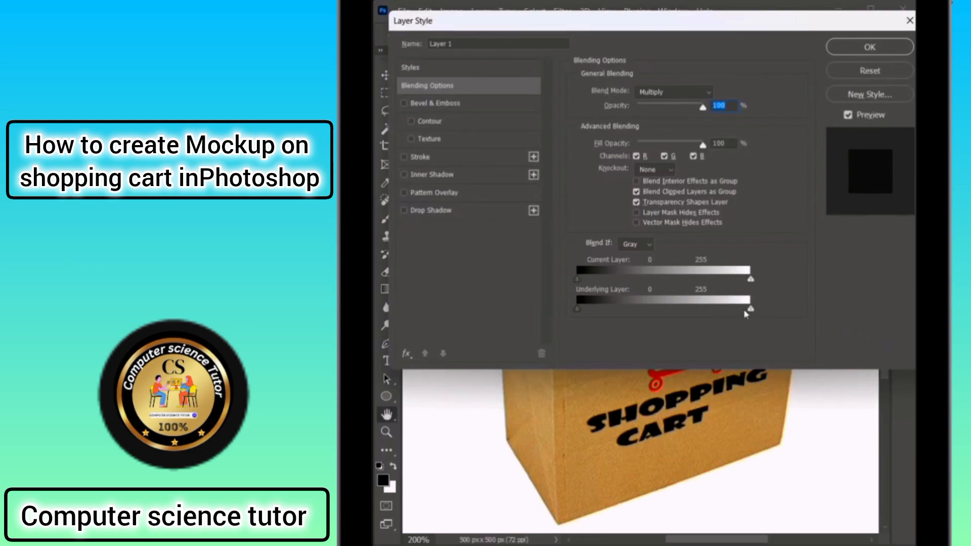
left_click_drag(750, 308, 641, 309)
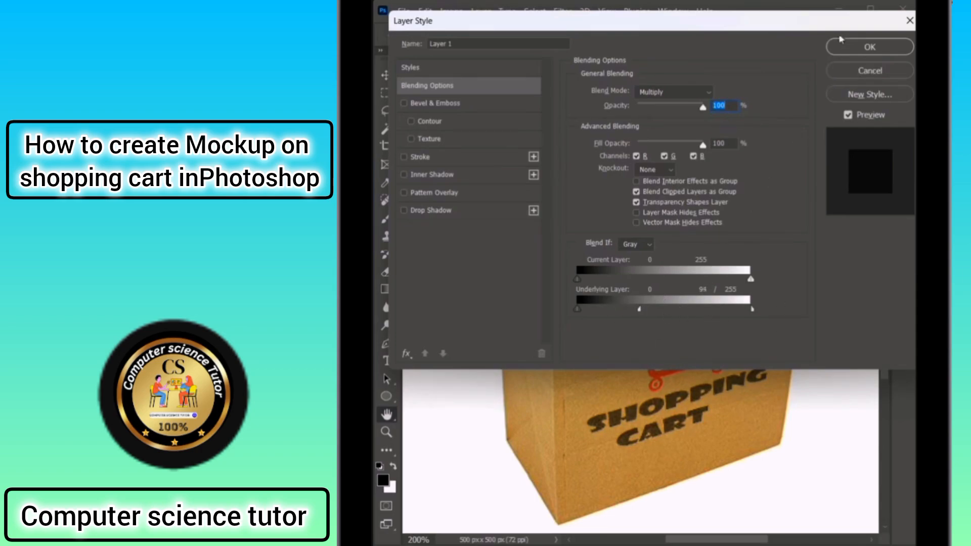
left_click(868, 47)
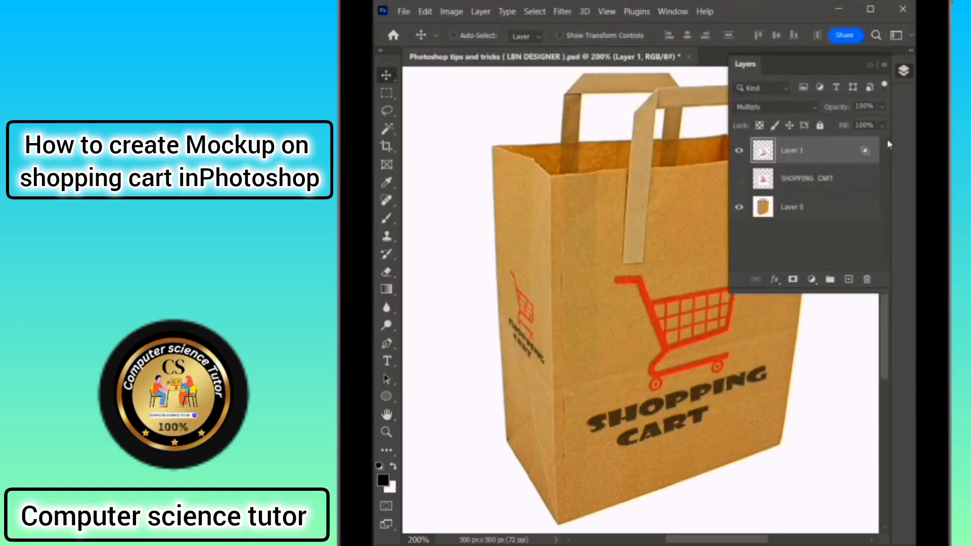
left_click(903, 72)
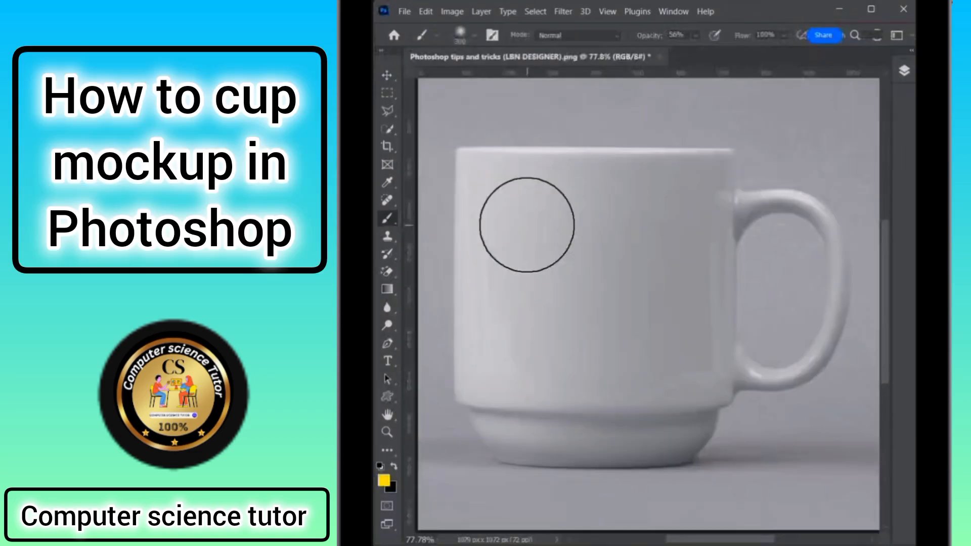
mouse_move(525, 223)
left_mouse_down()
mouse_move(533, 205)
mouse_move(508, 202)
mouse_move(495, 186)
mouse_move(694, 177)
mouse_move(711, 191)
mouse_move(715, 323)
mouse_move(670, 387)
mouse_move(645, 287)
mouse_move(623, 258)
mouse_move(528, 237)
mouse_move(480, 285)
mouse_move(481, 387)
mouse_move(540, 389)
mouse_move(546, 359)
mouse_move(592, 428)
mouse_move(654, 427)
mouse_move(697, 421)
mouse_move(724, 263)
mouse_move(739, 231)
mouse_move(789, 201)
left_mouse_up()
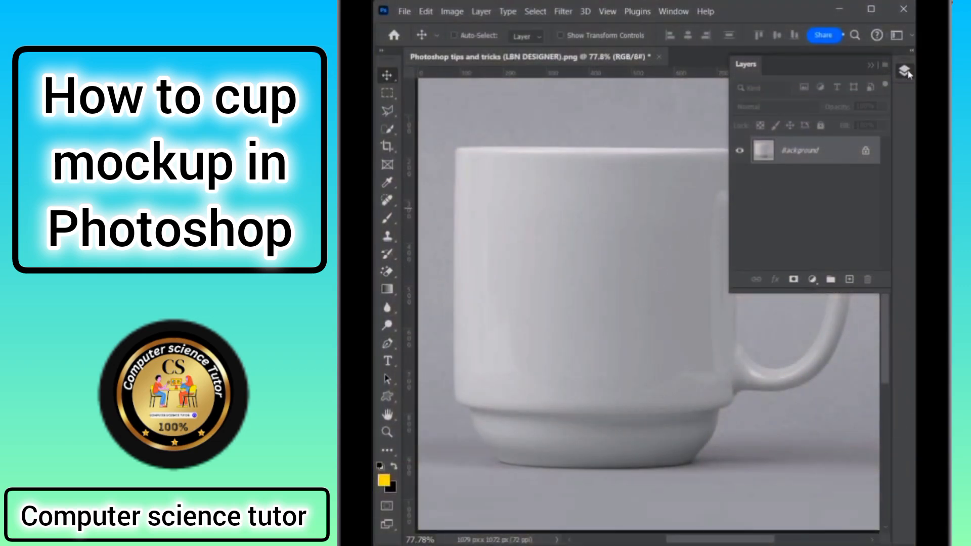
left_click(906, 71)
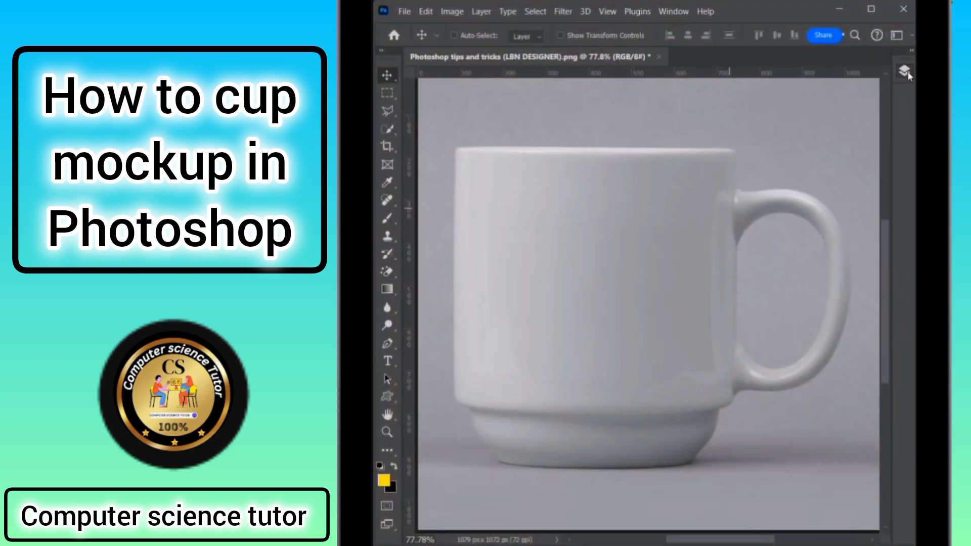
- Select the whole cup, including its handle, with the Object Selection tool
left_click(388, 130)
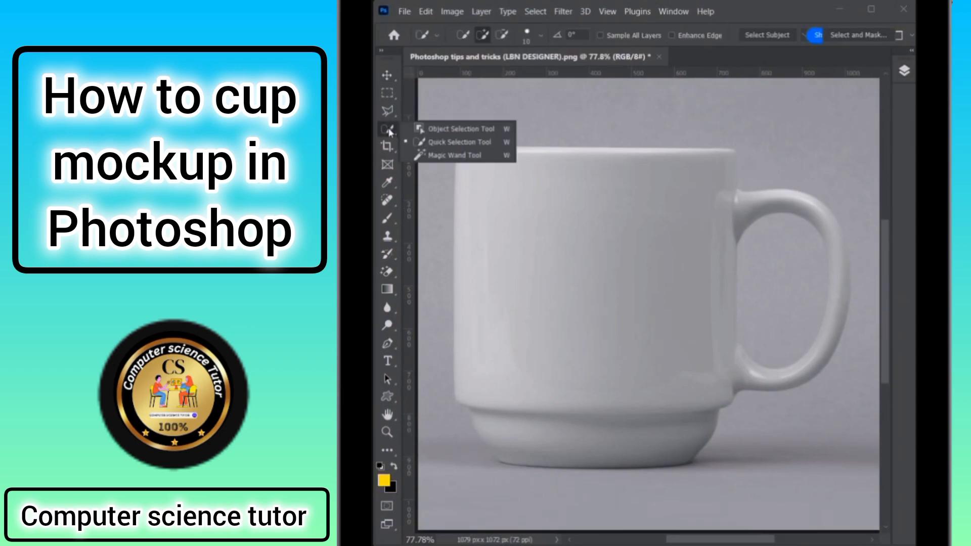
left_click(451, 129)
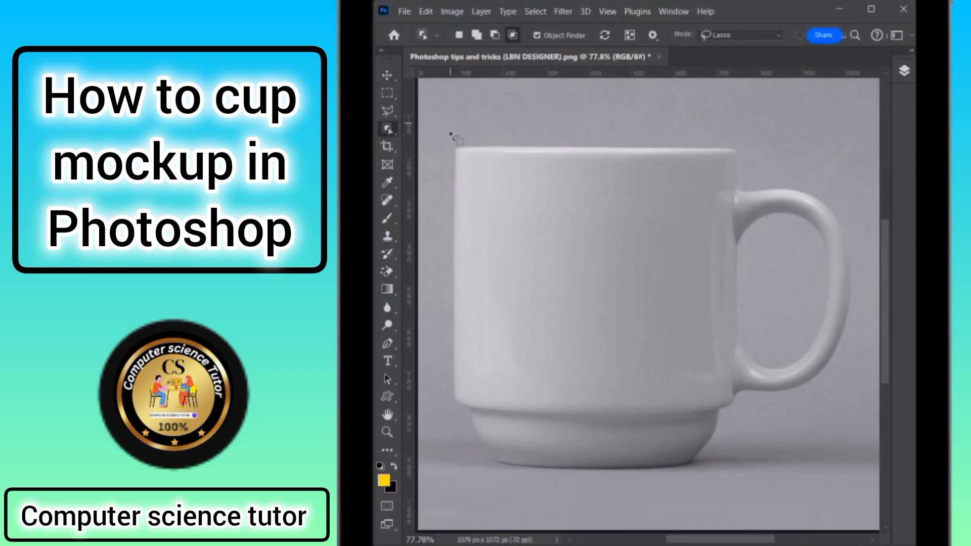
left_click(604, 224)
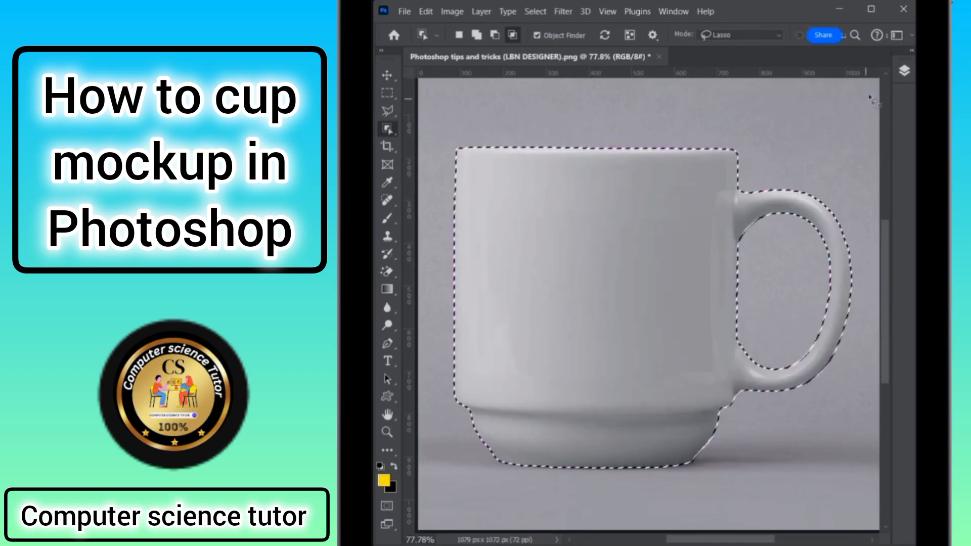
- Add a gradient fill layer over the selected cup using the Orange_05 preset from the Oranges group, linear at 90°
left_click(903, 72)
left_click(812, 279)
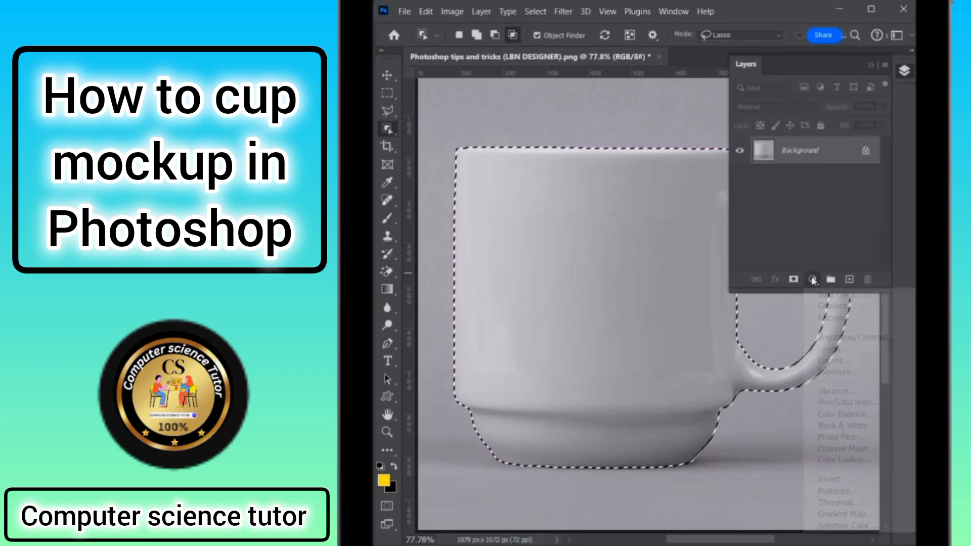
left_click(826, 306)
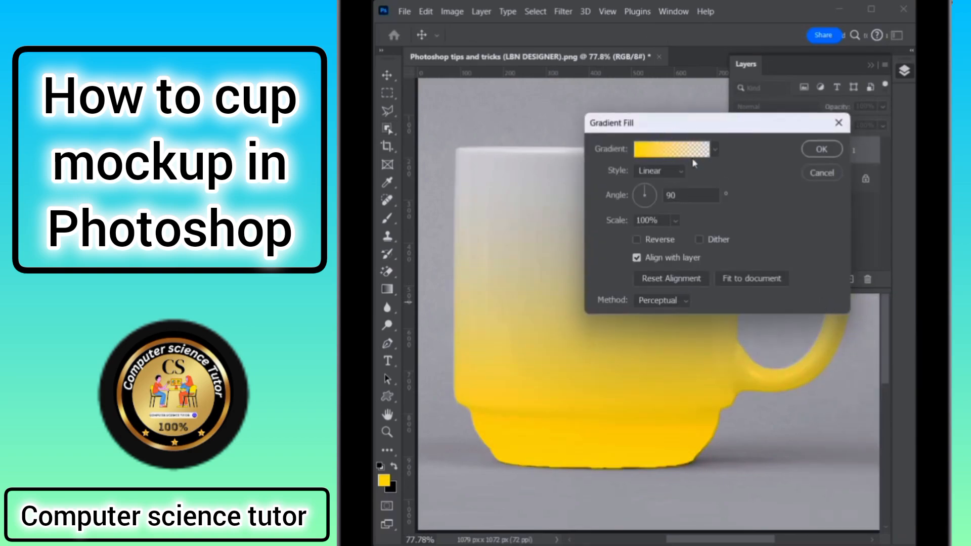
left_click(659, 146)
scroll(659, 145, "down", 1)
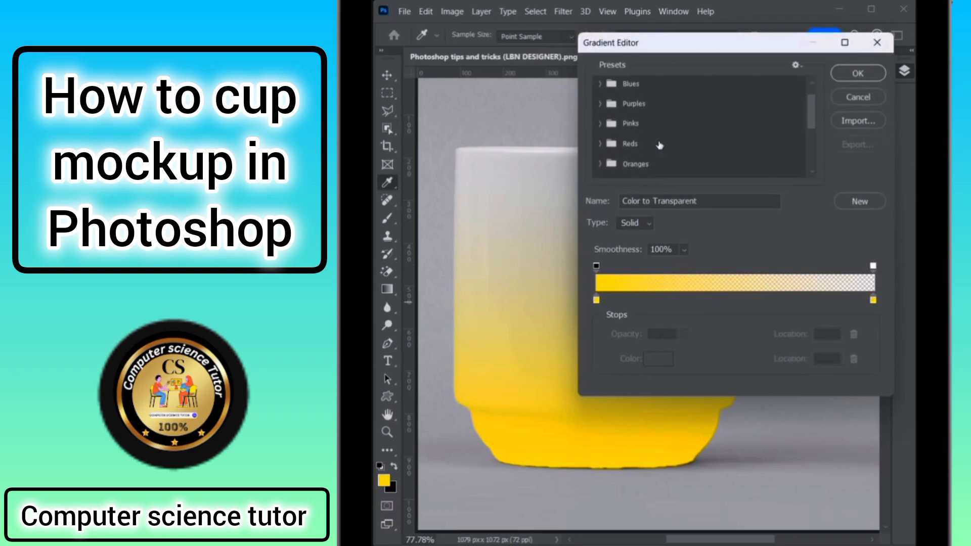
scroll(658, 148, "down", 1)
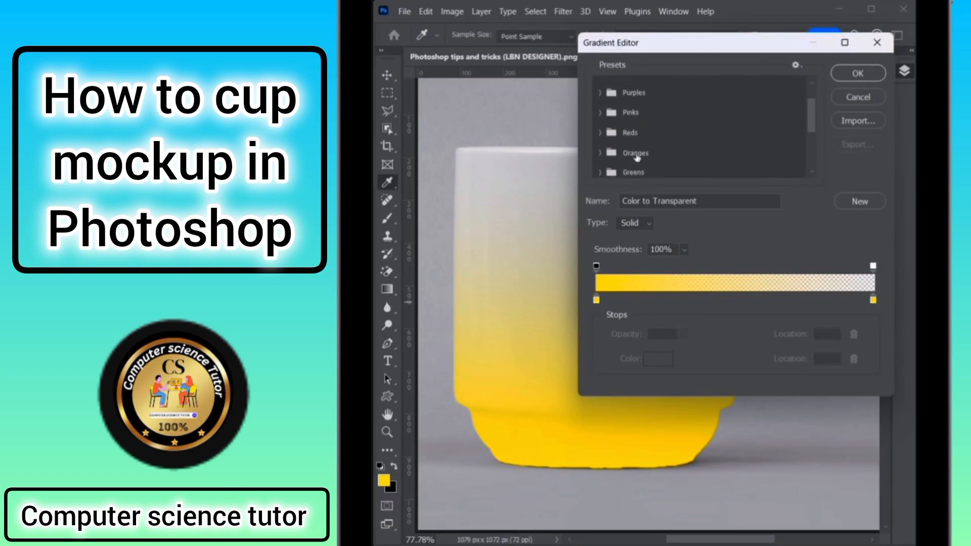
left_click(598, 153)
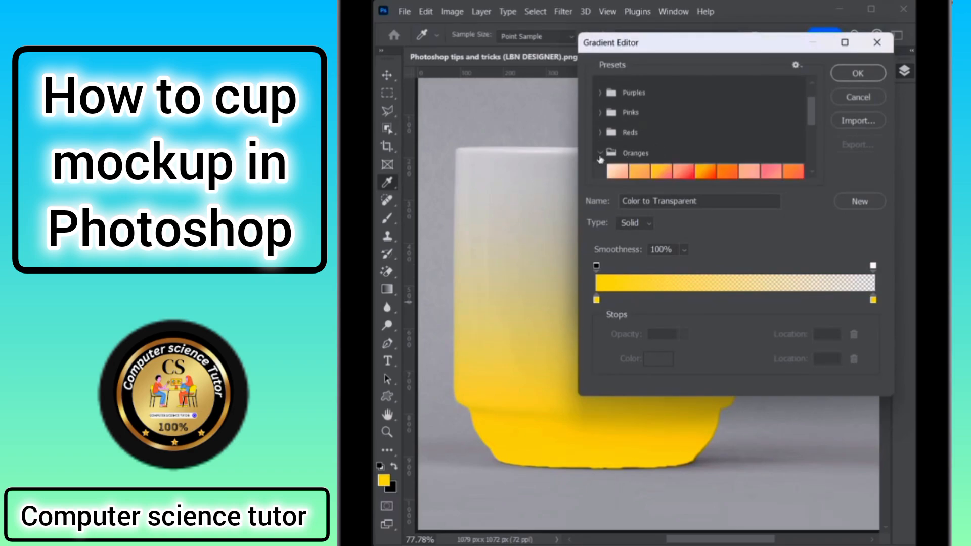
left_click(704, 171)
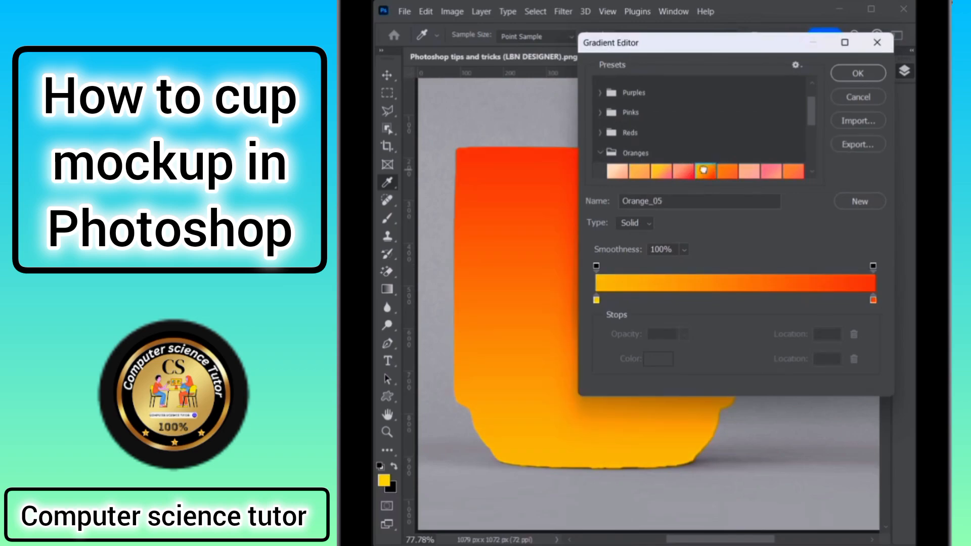
left_click(858, 74)
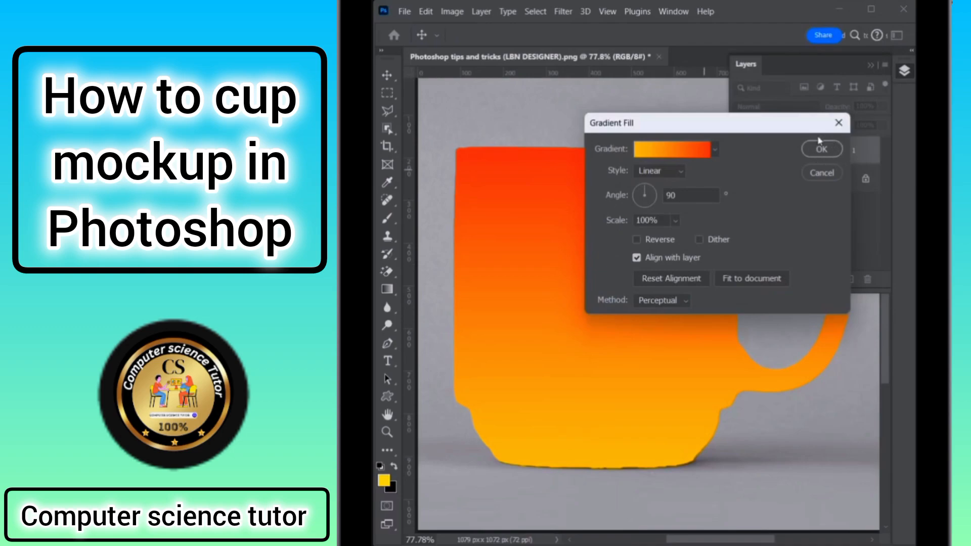
left_click(821, 150)
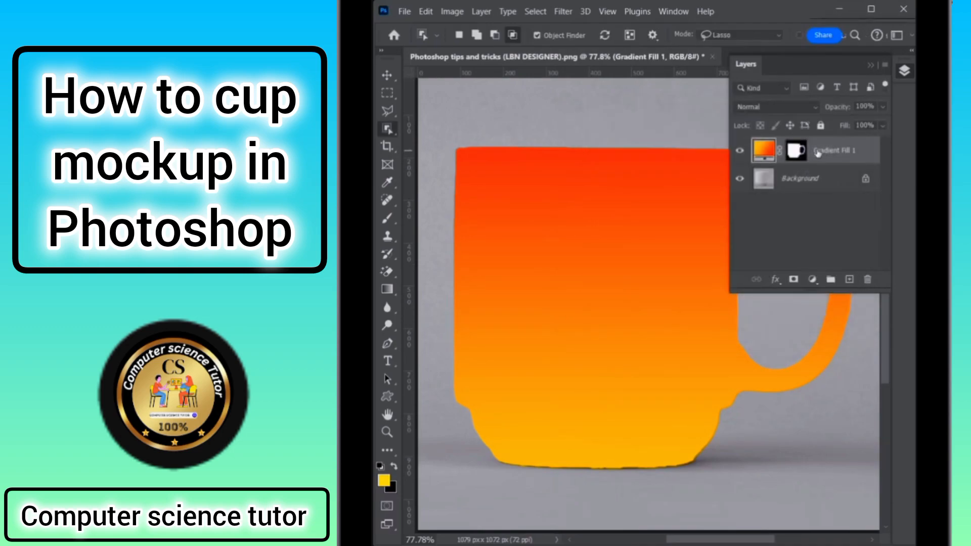
- Set the gradient fill layer's blend mode to Color
left_click(758, 106)
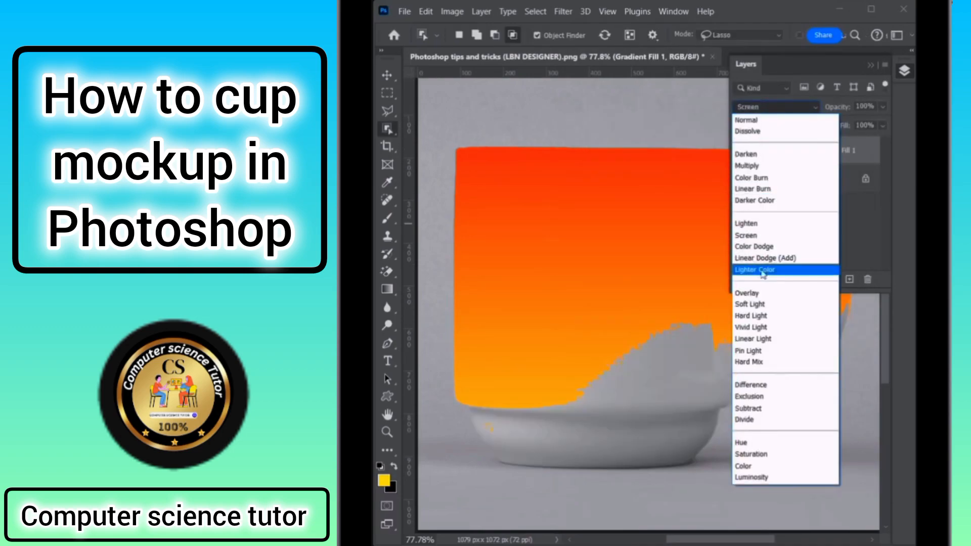
left_click(767, 466)
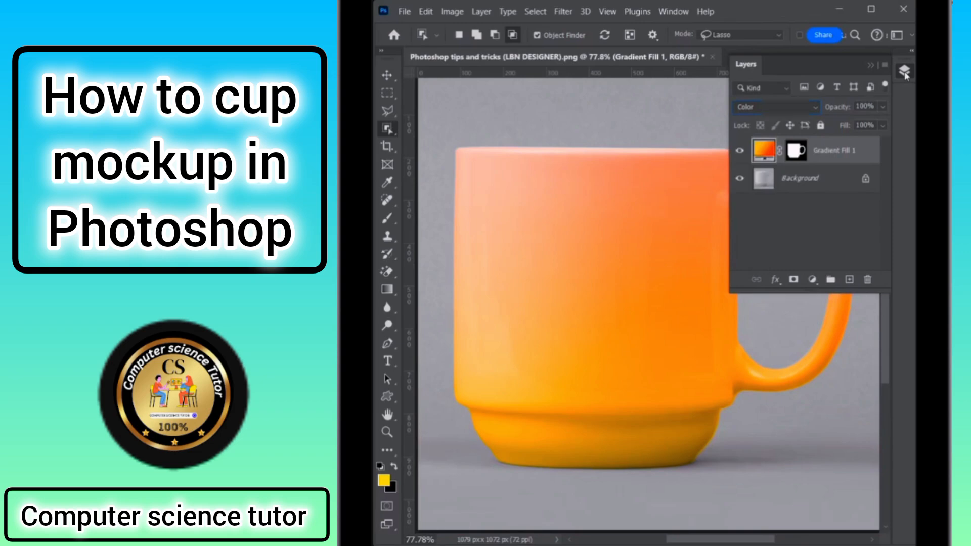
left_click(904, 71)
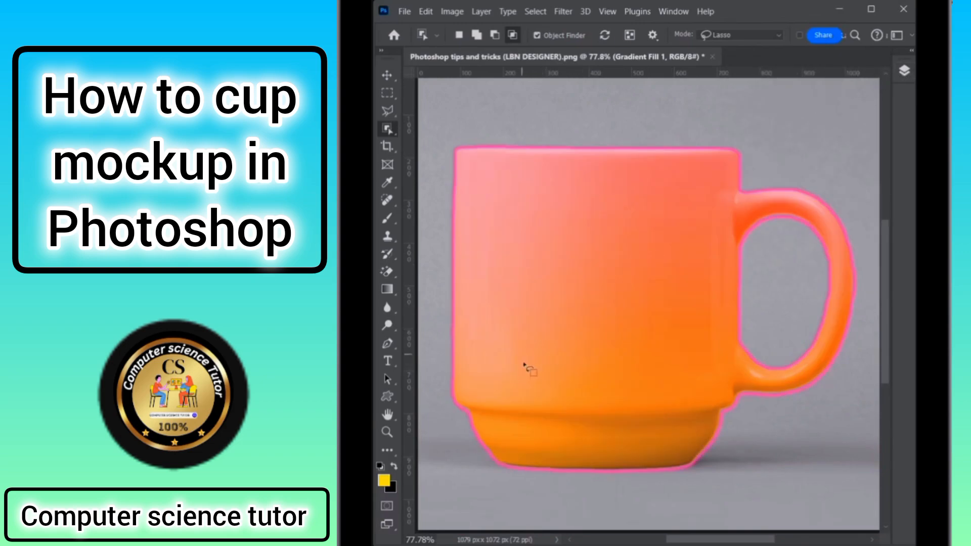
- Add horizontal text on the cup's upper body reading Happy, New and Year on three separate lines
left_click(387, 360)
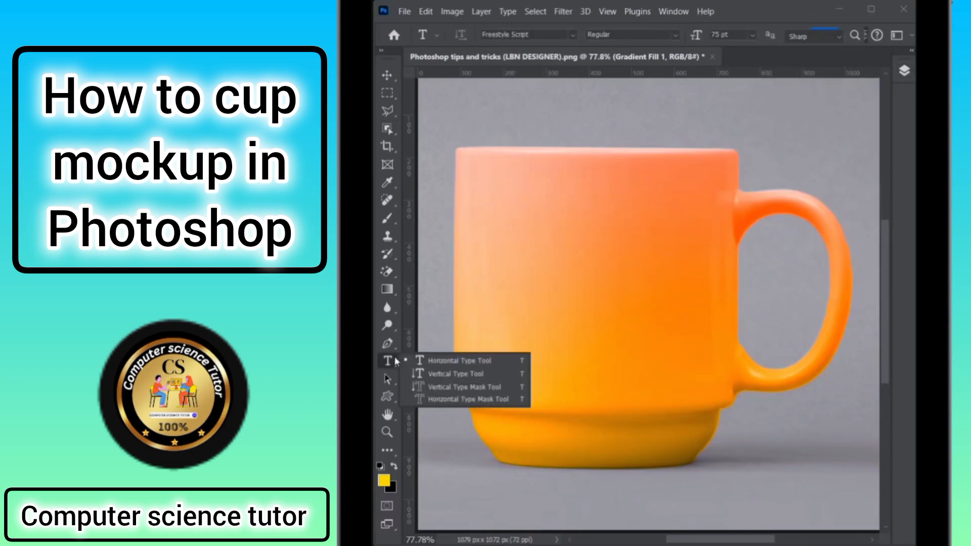
left_click(443, 362)
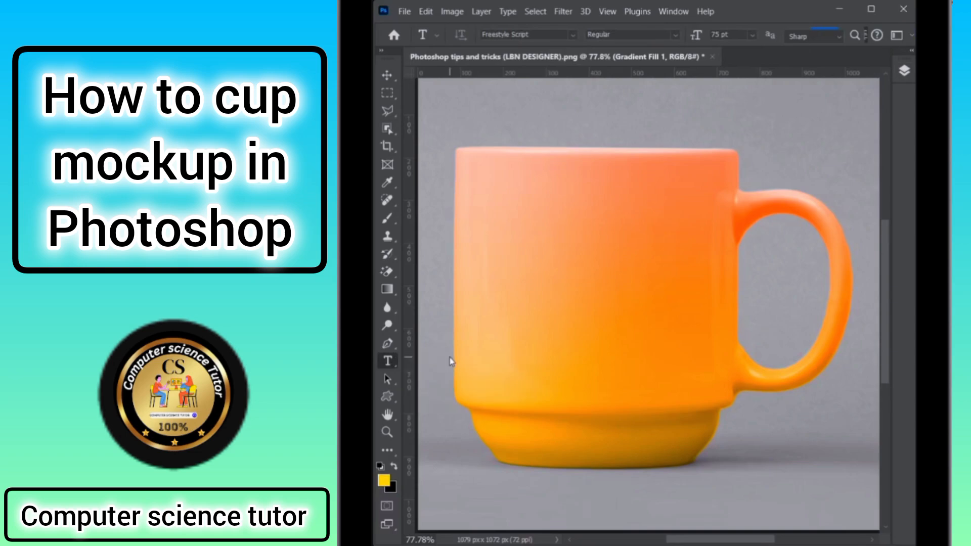
left_click(529, 203)
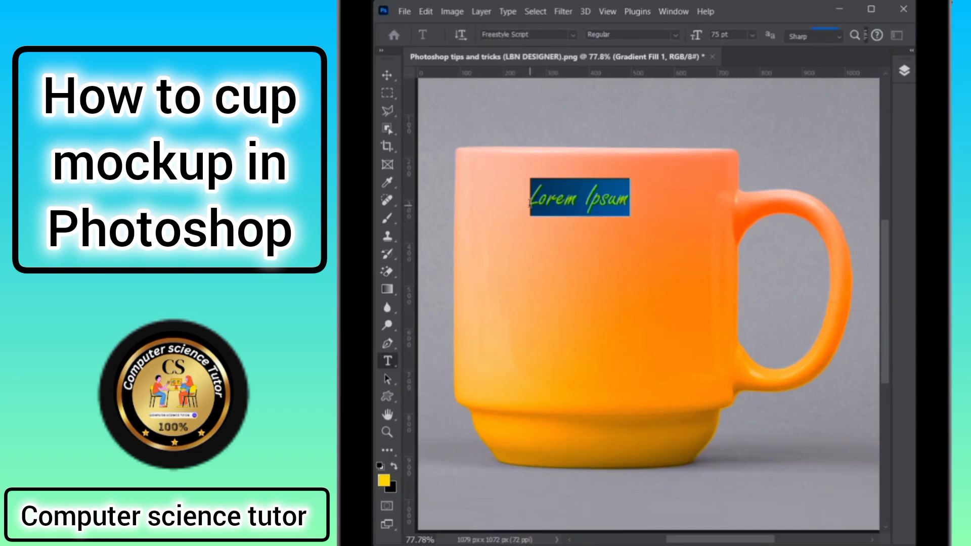
type("Happ")
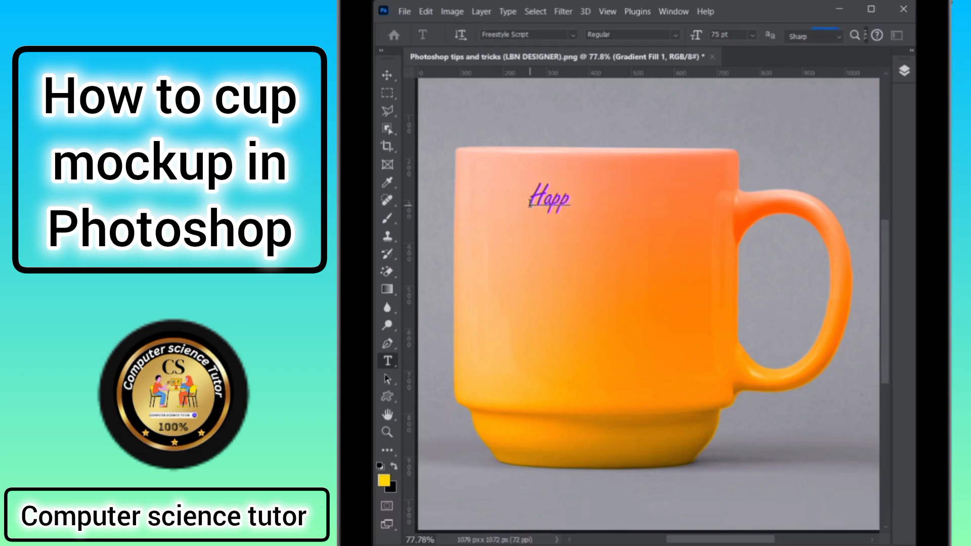
type("y")
key("Return")
type("New")
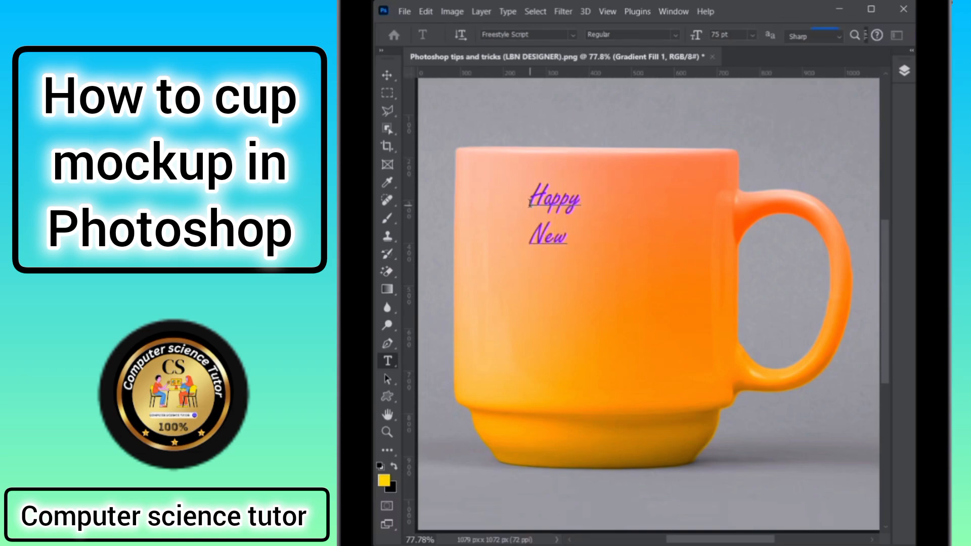
key("Return")
type("Year")
key("ctrl+Return")
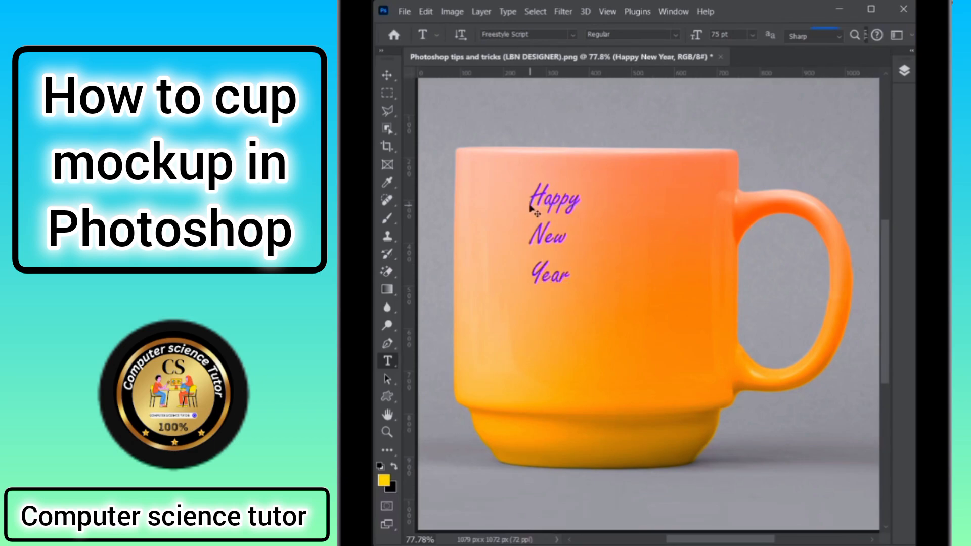
- Scale the Happy New Year text to about 200%, rotate it about -8° and position it on the cup's body
key("ctrl+t")
left_click_drag(580, 291, 651, 388)
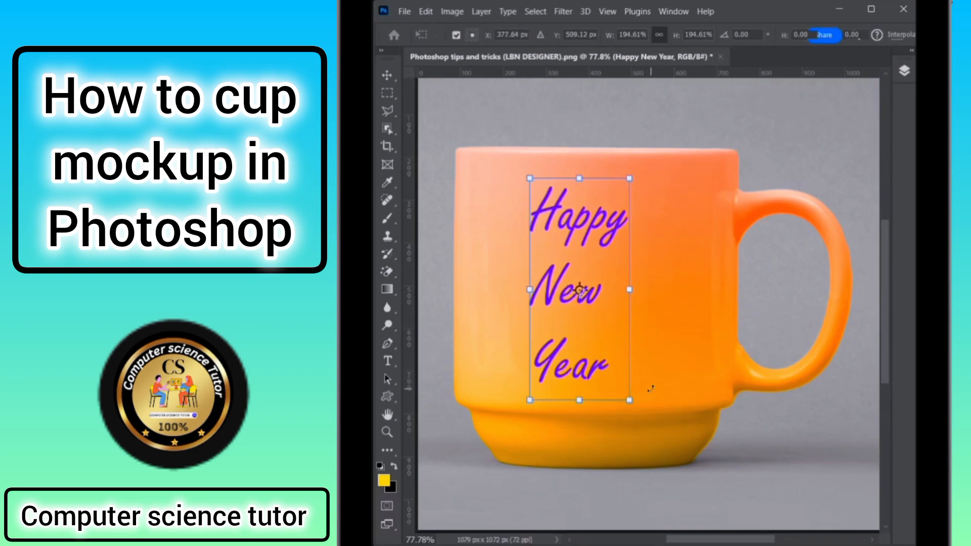
left_click_drag(684, 320, 686, 305)
left_click_drag(604, 329, 609, 320)
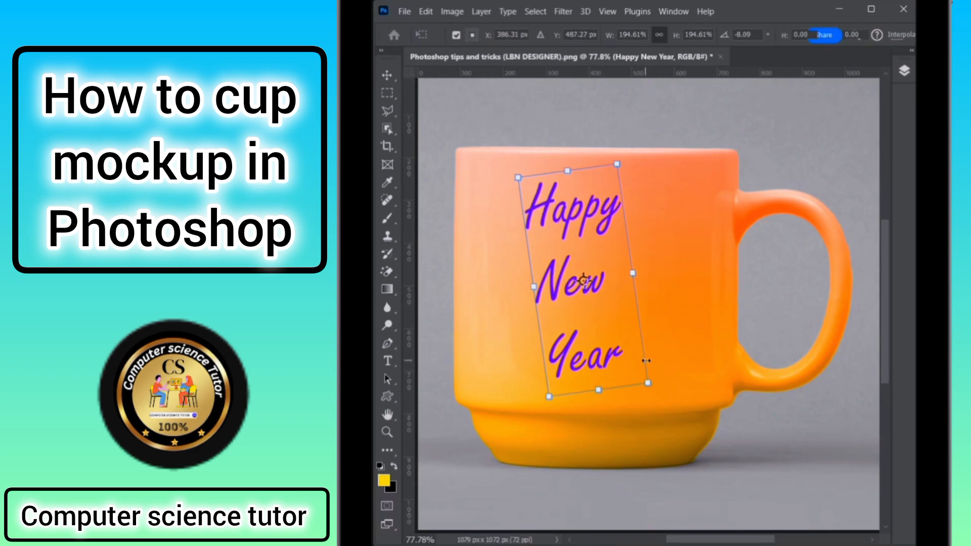
left_click_drag(648, 383, 652, 388)
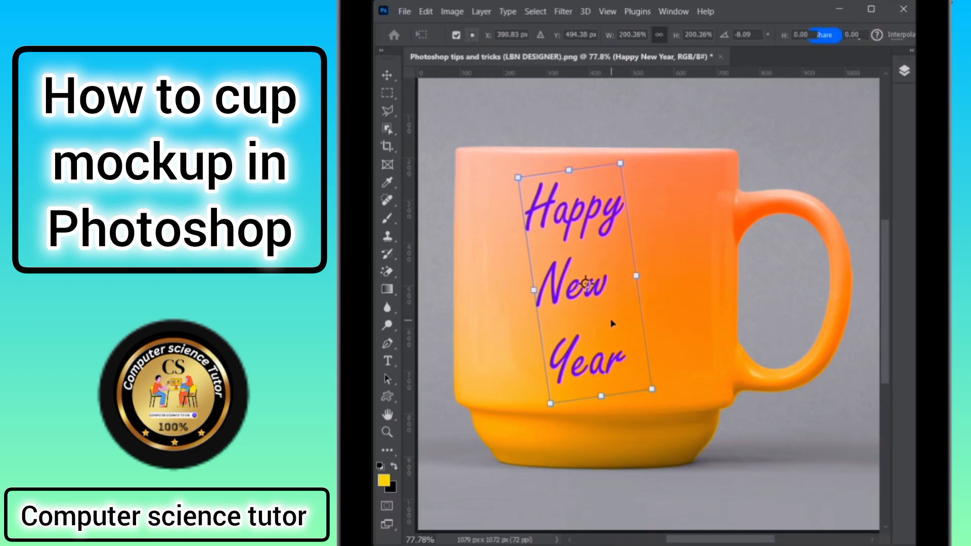
key("Return")
key("t")
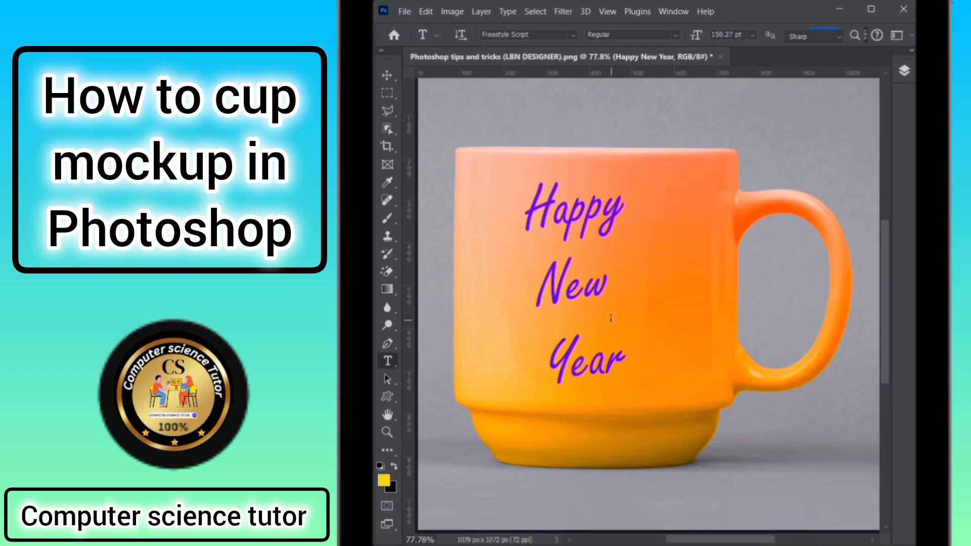
- Rasterize the Happy New Year text layer
left_click(906, 75)
right_click(824, 148)
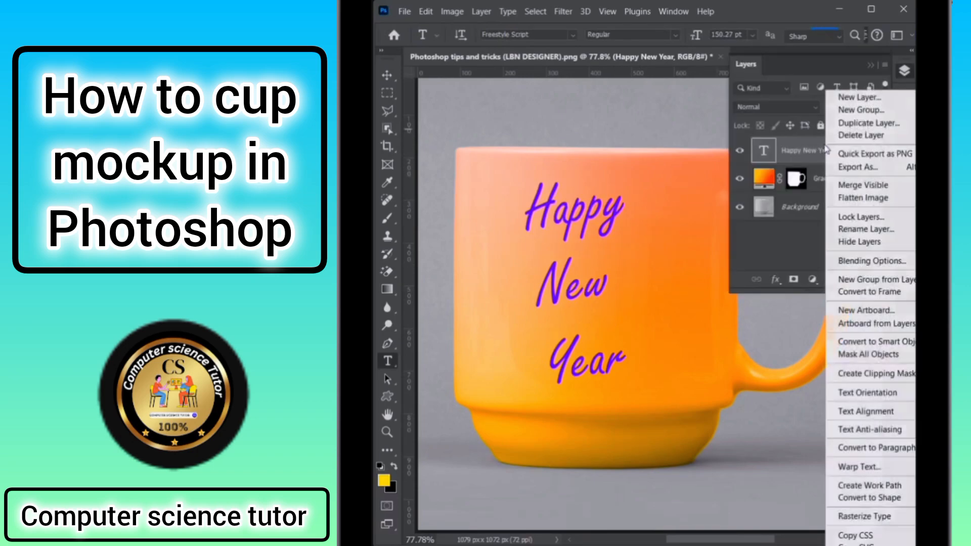
left_click(850, 518)
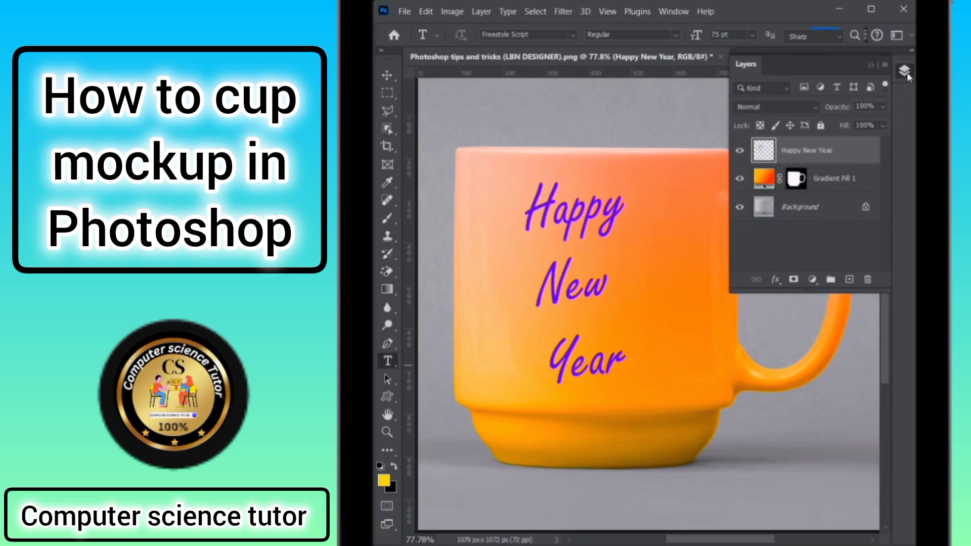
left_click(904, 71)
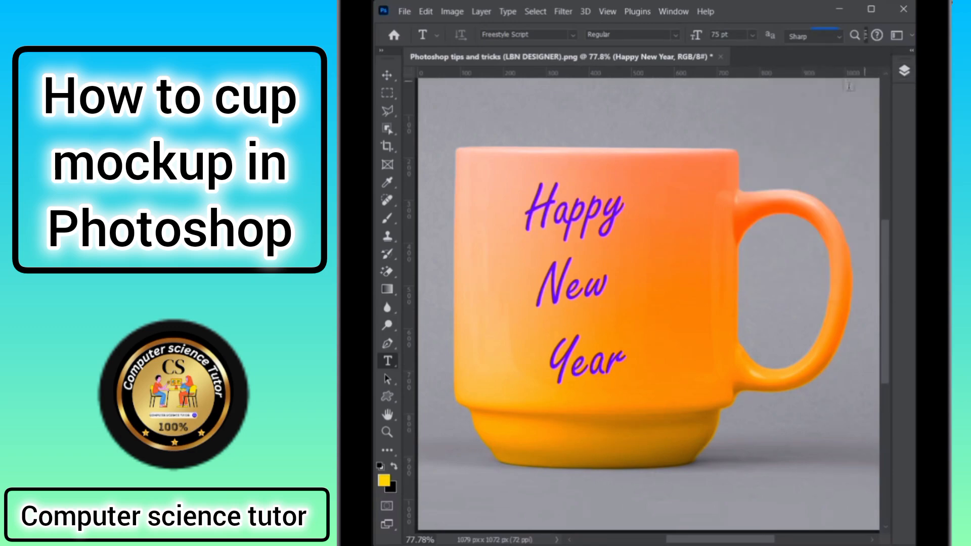
- Warp the rasterized Happy New Year lettering with the Arc Lower style at a bend of 16
key("ctrl+t")
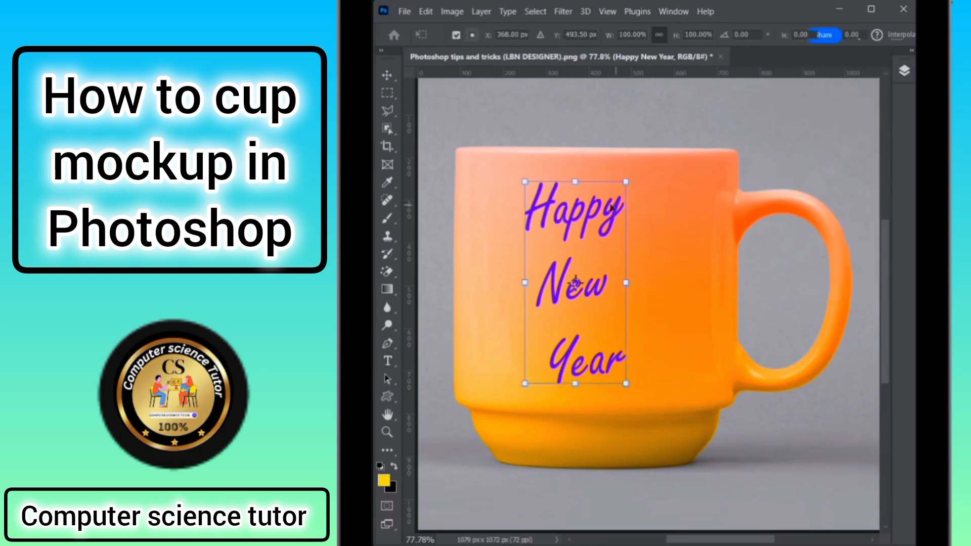
right_click(579, 241)
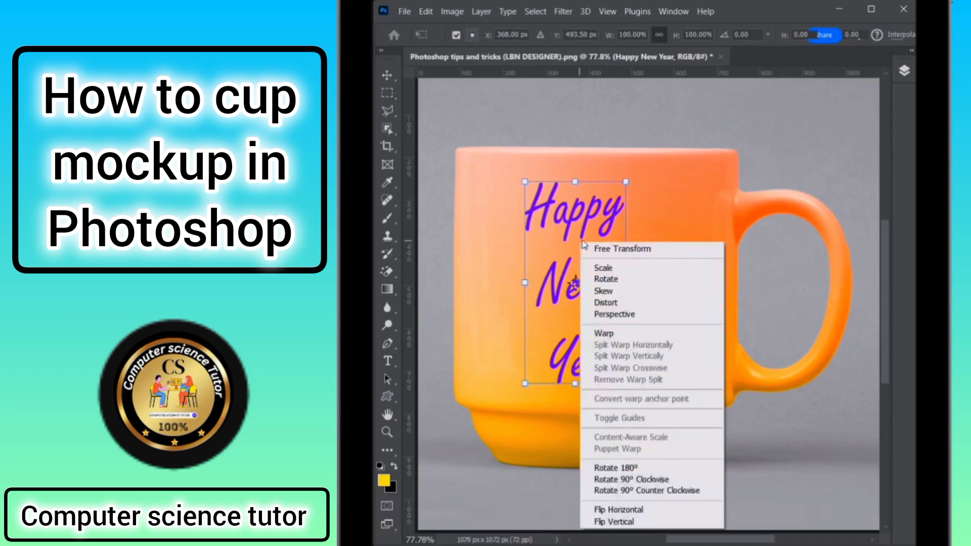
left_click(604, 333)
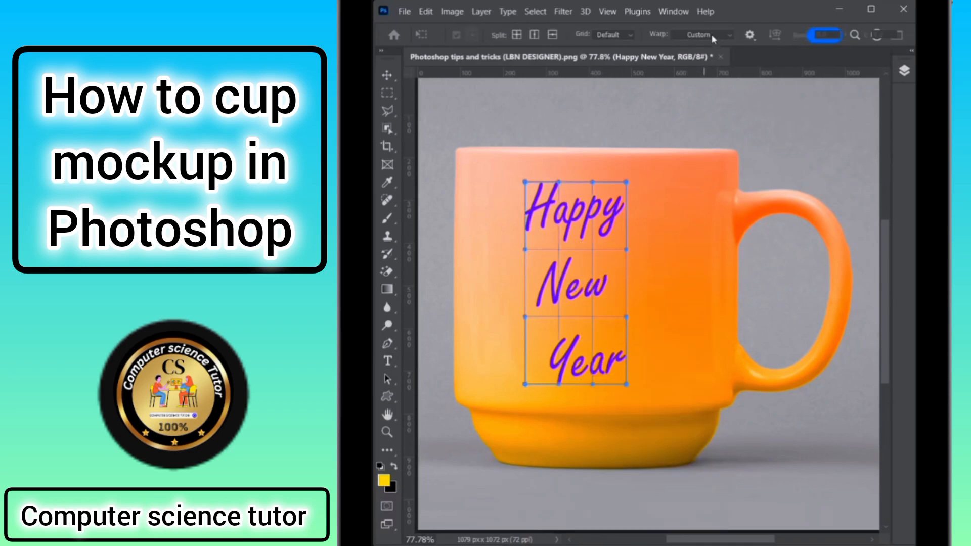
left_click(698, 35)
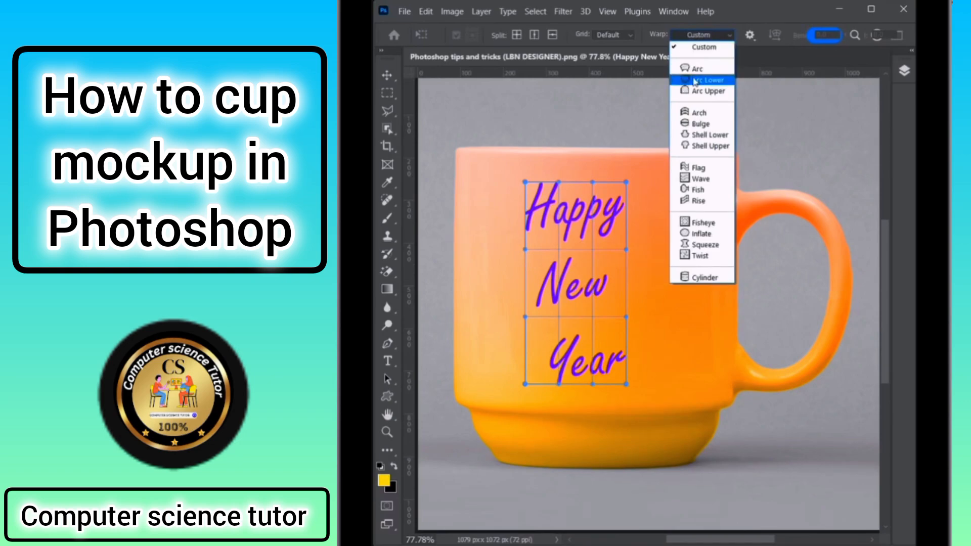
left_click(707, 80)
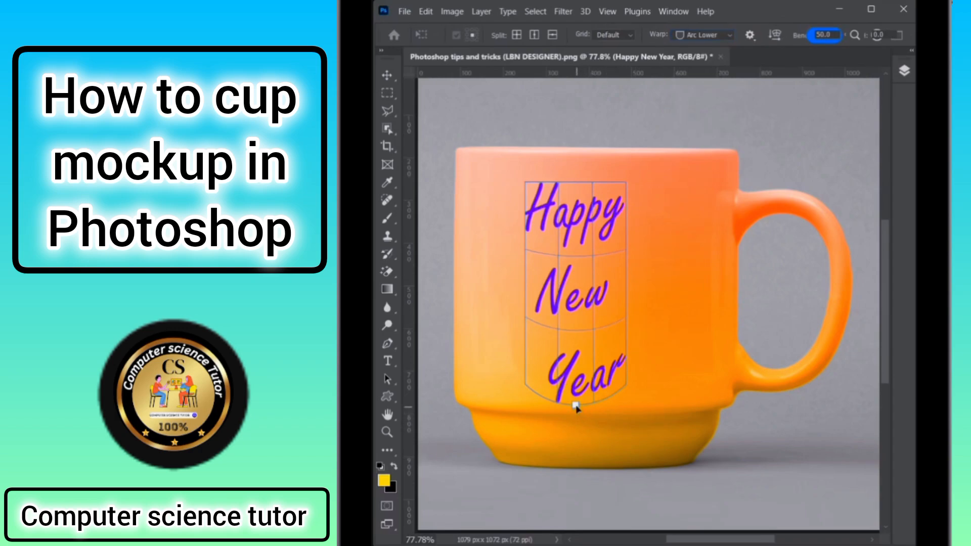
left_click_drag(576, 408, 582, 392)
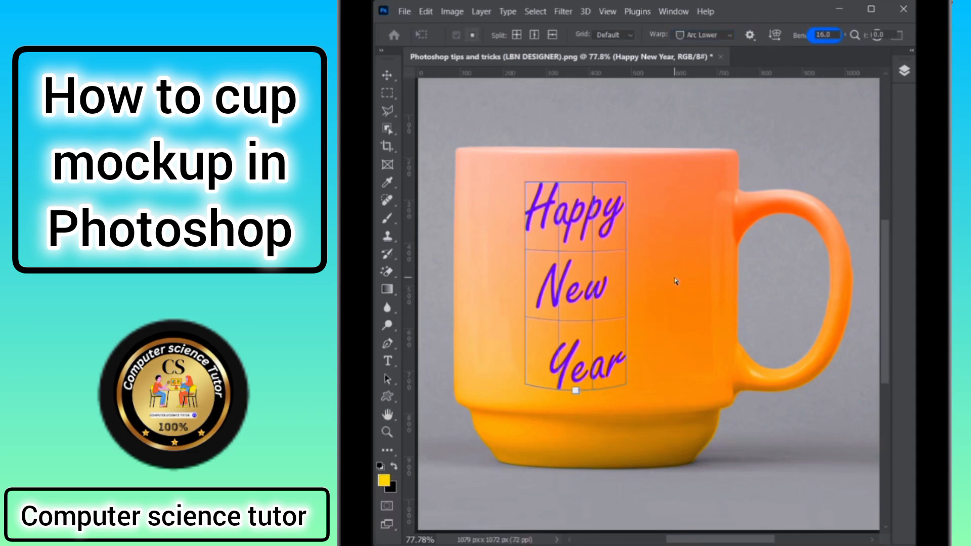
key("Return")
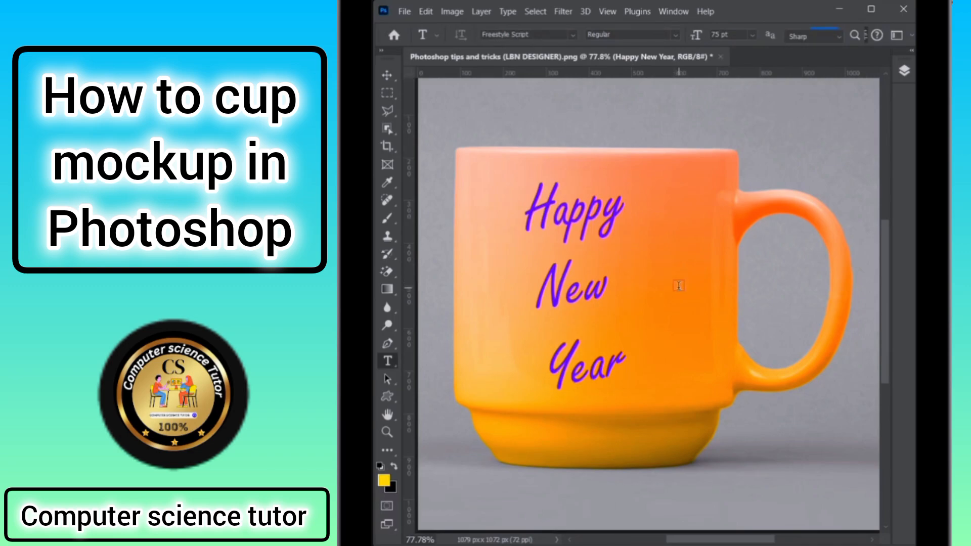
- Apply a Color Overlay effect in red a10000 at 63% opacity to the Happy New Year layer
left_click(903, 74)
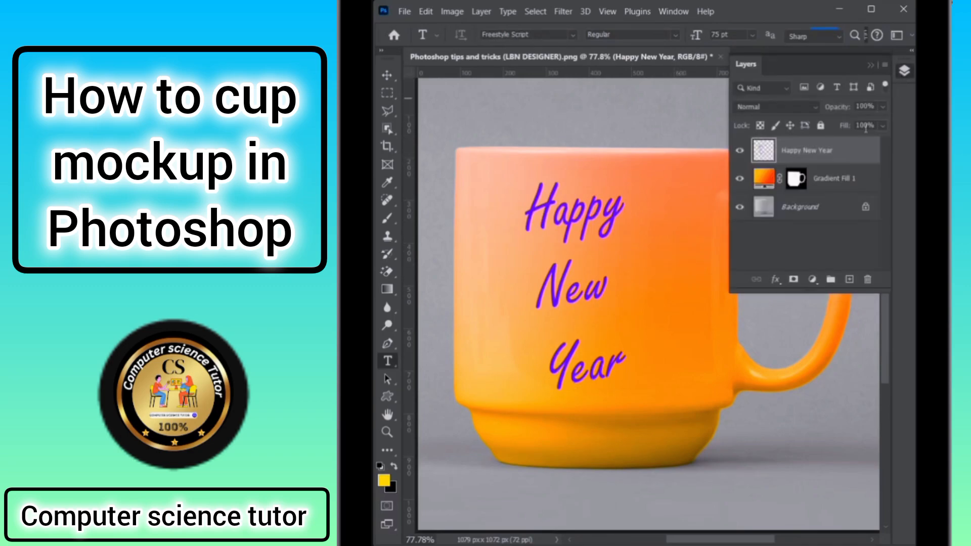
left_click(775, 280)
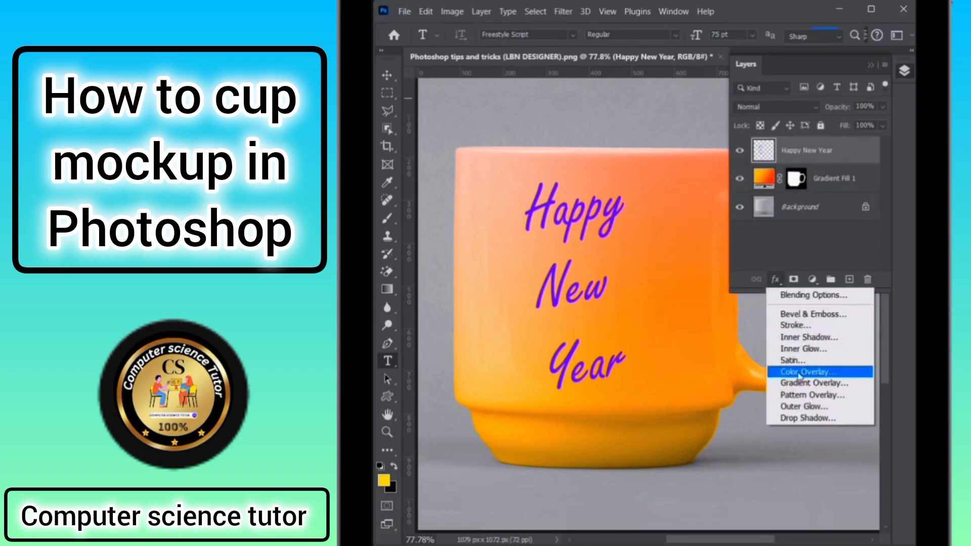
left_click(821, 373)
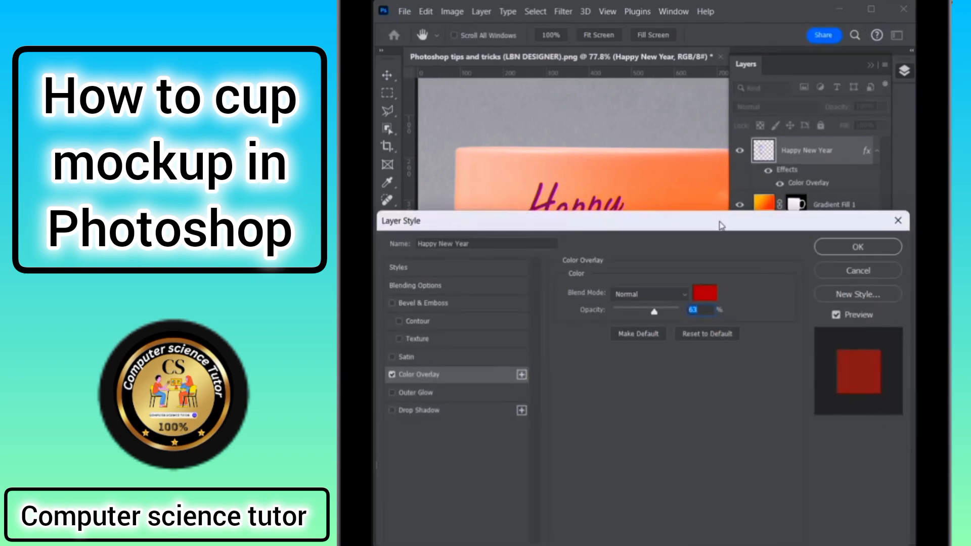
left_click_drag(722, 220, 729, 288)
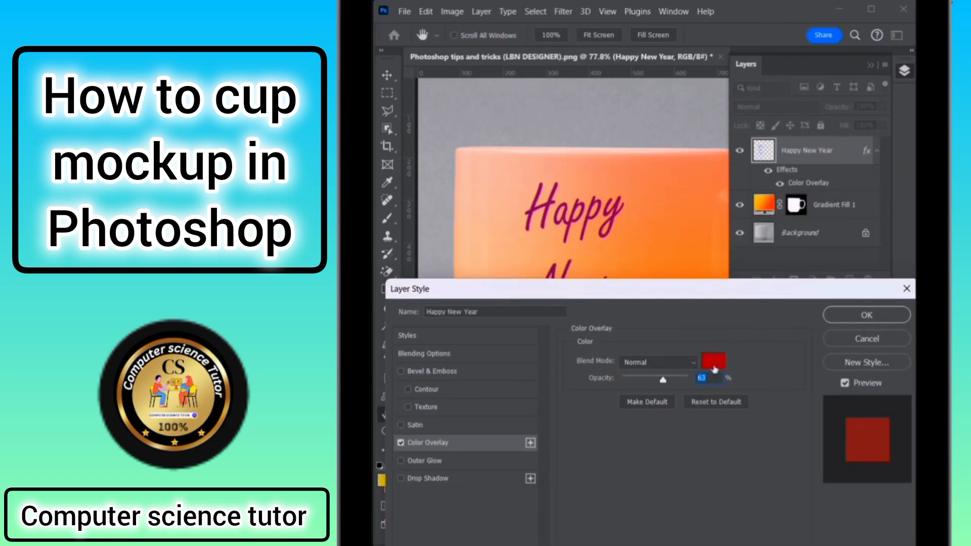
left_click(714, 367)
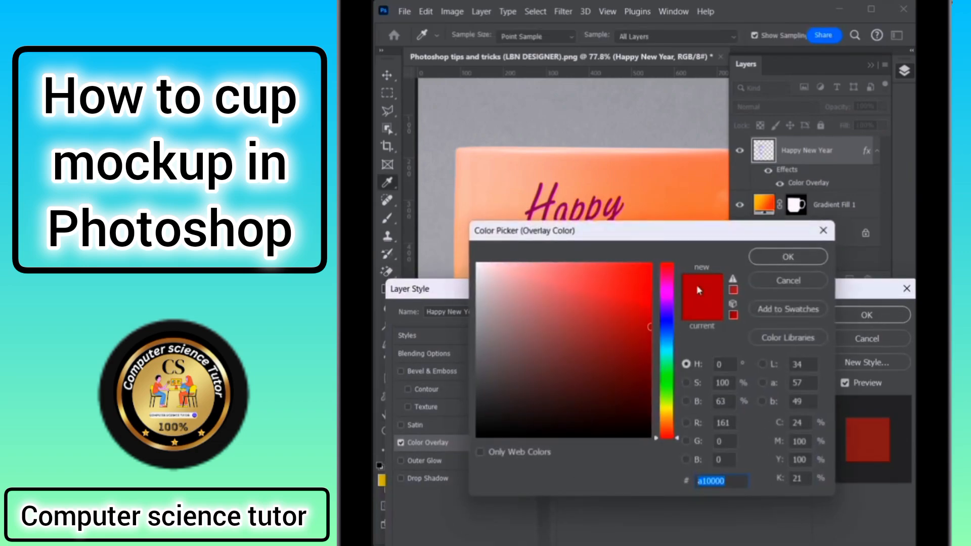
left_click(790, 258)
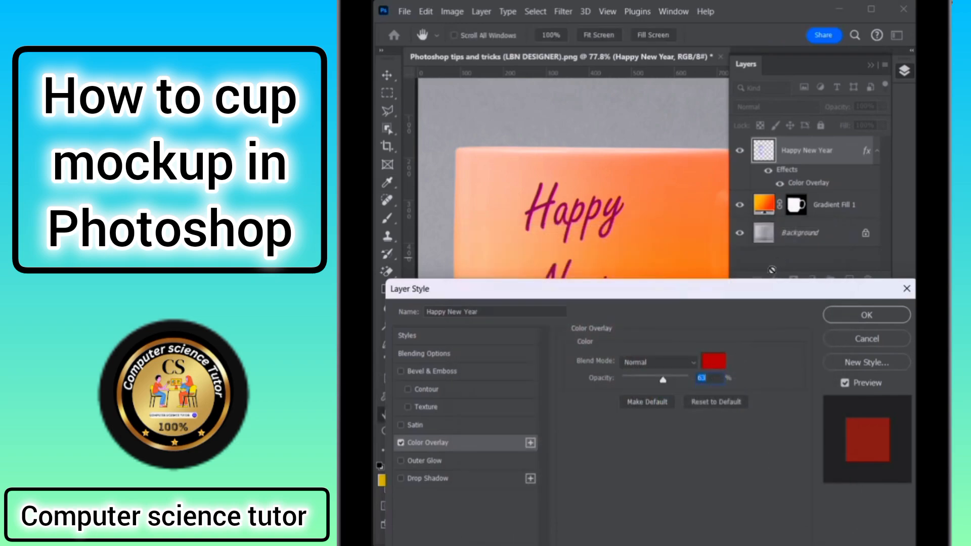
left_click(843, 318)
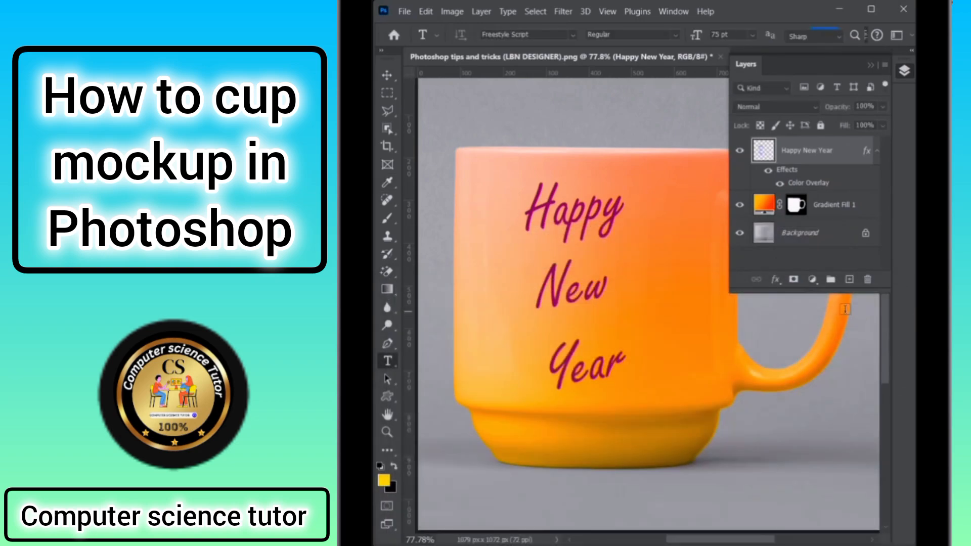
- Blend the Happy New Year lettering into the cup by splitting its Underlying Layer highlight Blend If threshold to 176 / 216
right_click(808, 151)
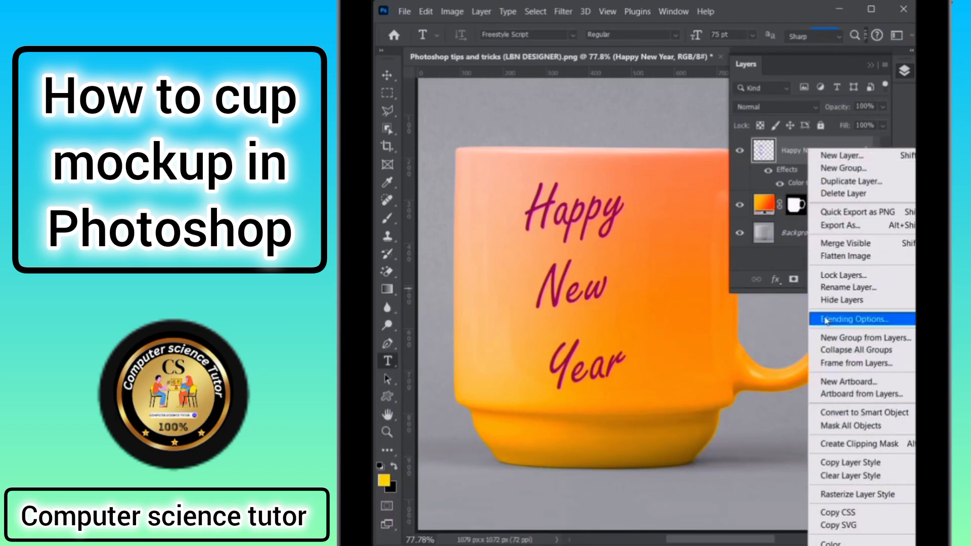
left_click(849, 319)
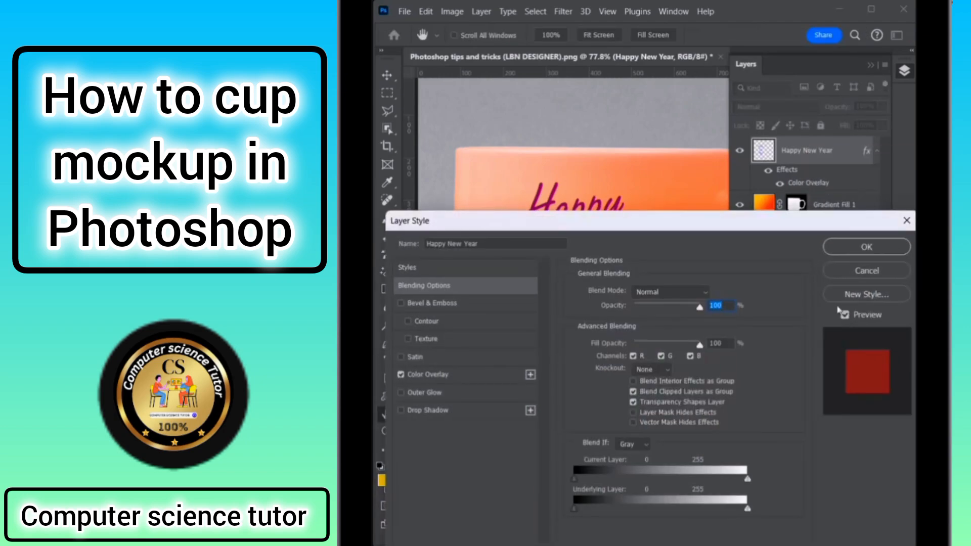
left_click_drag(757, 232, 732, 250)
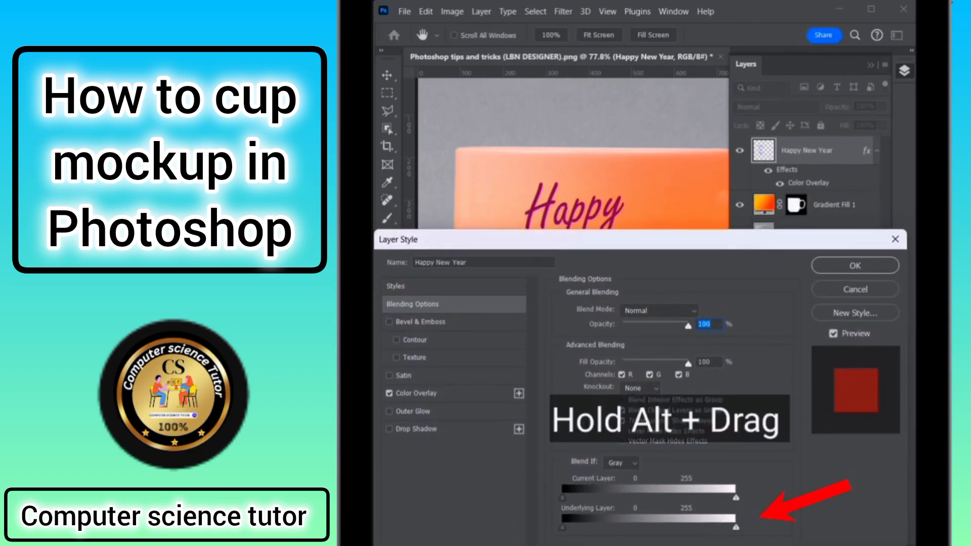
key("alt")
left_click_drag(736, 528, 708, 527)
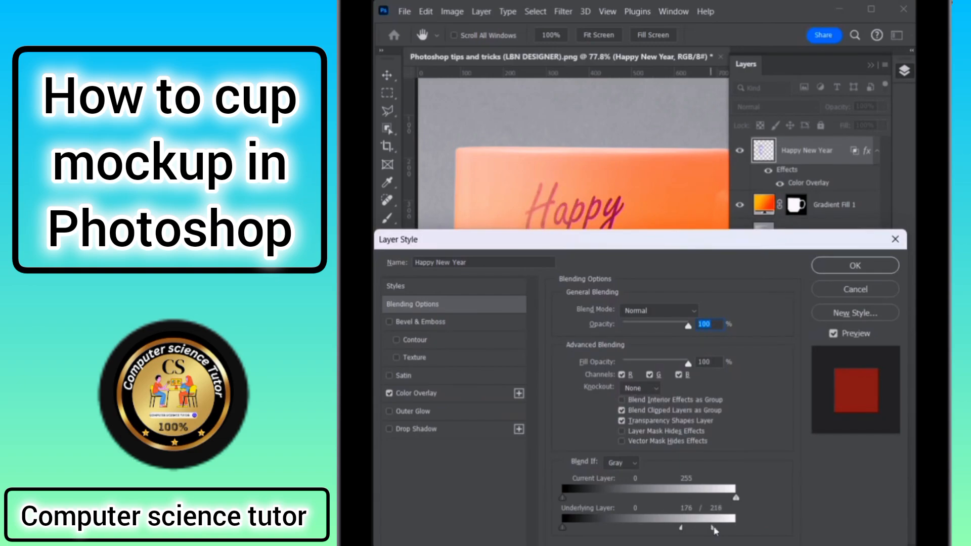
left_click(833, 334)
left_click(833, 337)
left_click(853, 267)
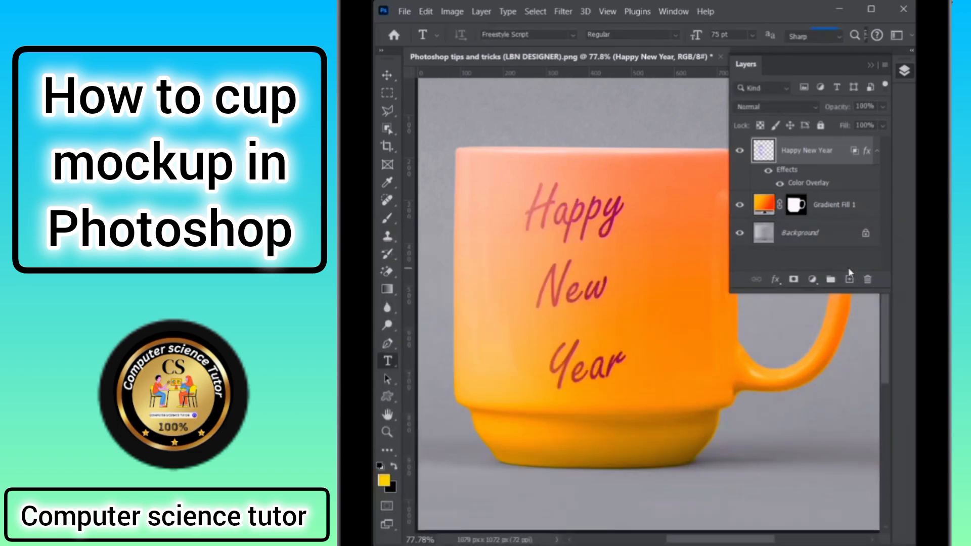
left_click(903, 71)
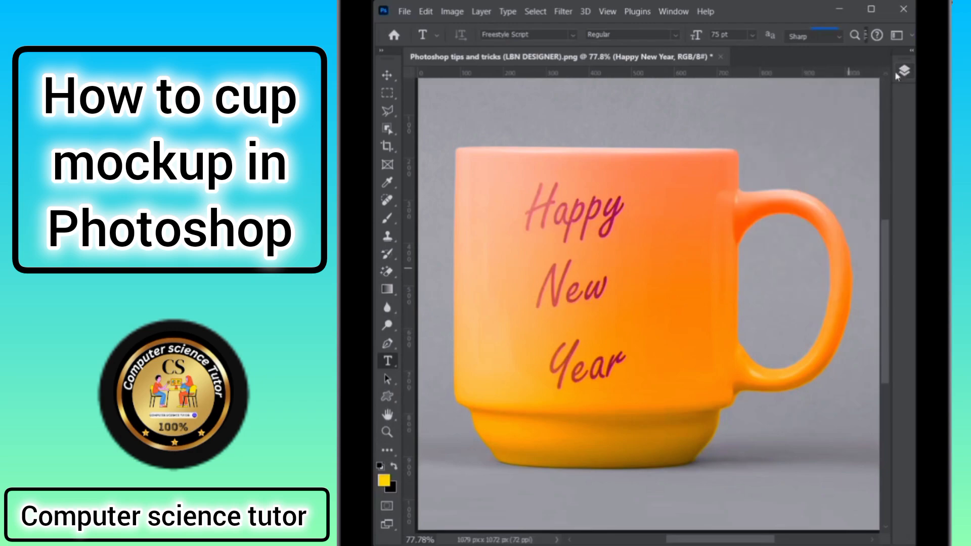
left_click(388, 76)
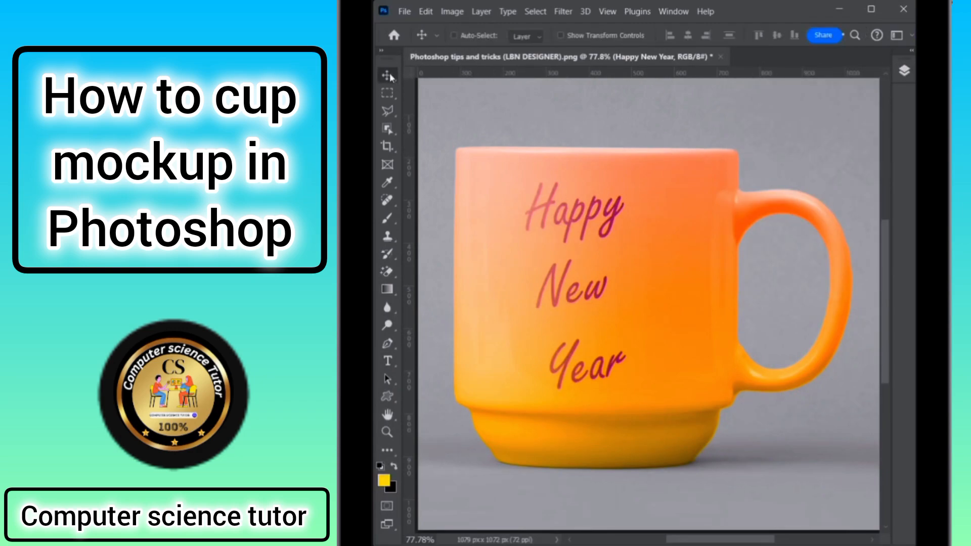
mouse_move(593, 261)
left_mouse_down()
mouse_move(673, 258)
mouse_move(538, 249)
mouse_move(636, 259)
mouse_move(590, 259)
left_mouse_up()
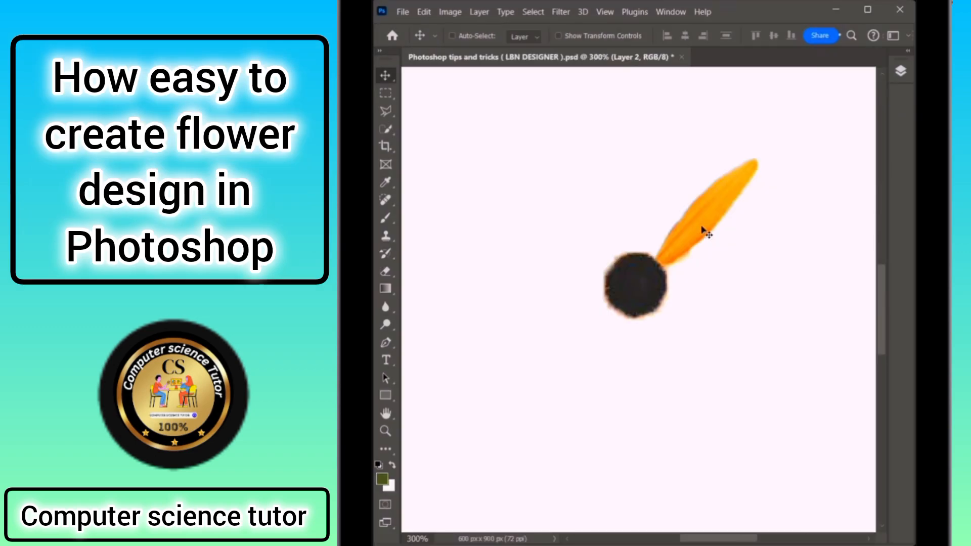
left_click_drag(704, 228, 800, 241)
key("ctrl+t")
key("Return")
left_click_drag(726, 250, 724, 247)
left_click_drag(728, 245, 728, 279)
key("ctrl+t")
left_click_drag(830, 257, 831, 306)
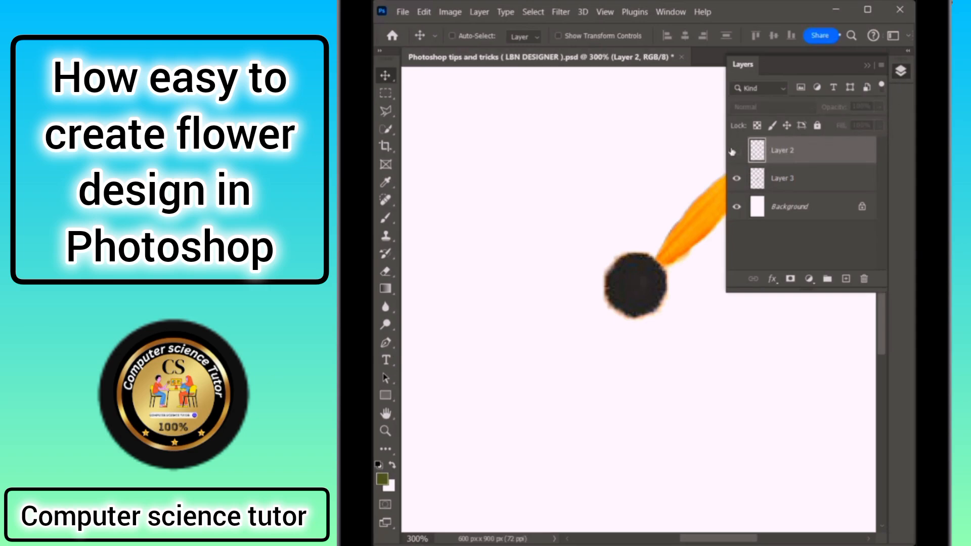
- Check the orange petal layer, Layer 2, by toggling its visibility and duplicate it
left_click(736, 151)
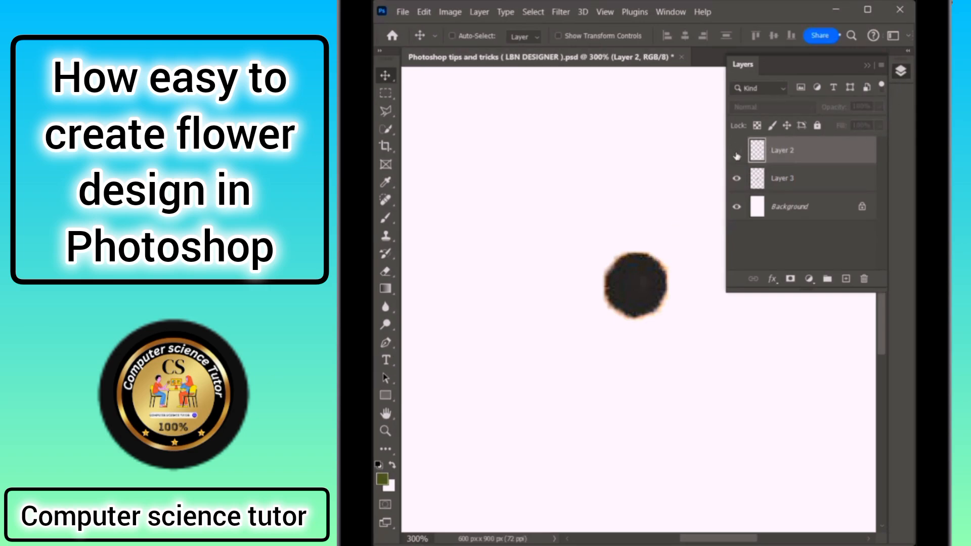
left_click(736, 152)
left_click_drag(769, 153, 846, 279)
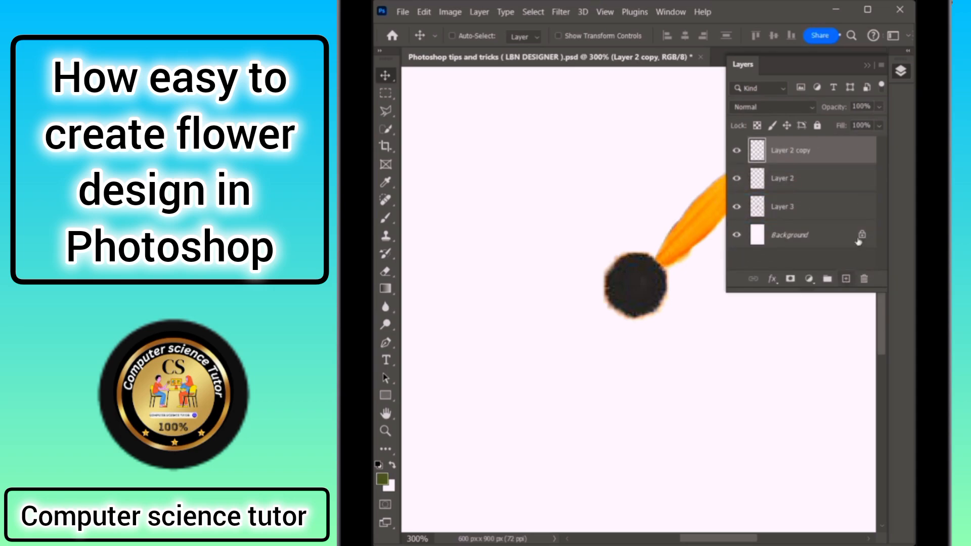
- With Layer 3 selected, show the rulers and place horizontal and vertical guides crossing at the centre of the dark circle
left_click(813, 210)
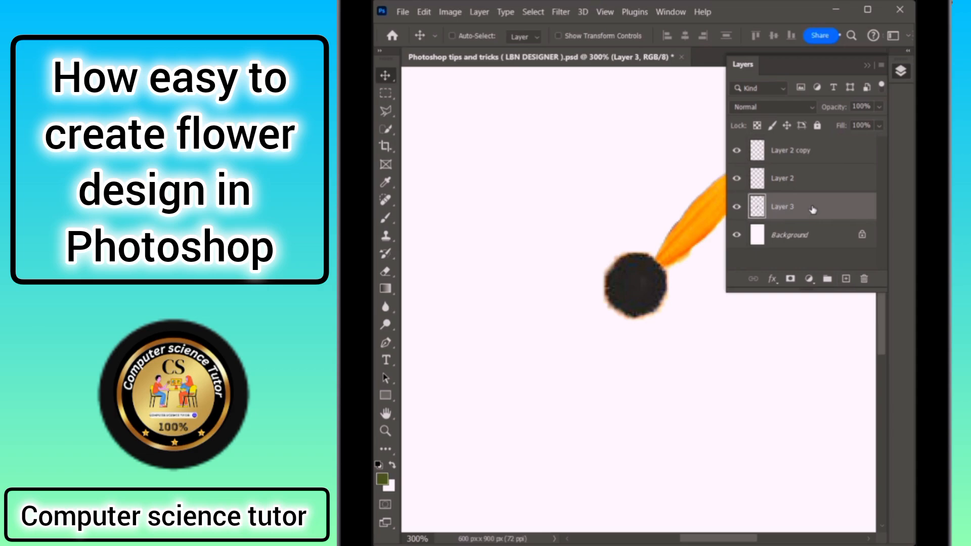
left_click(737, 207)
left_click(737, 208)
left_click(900, 72)
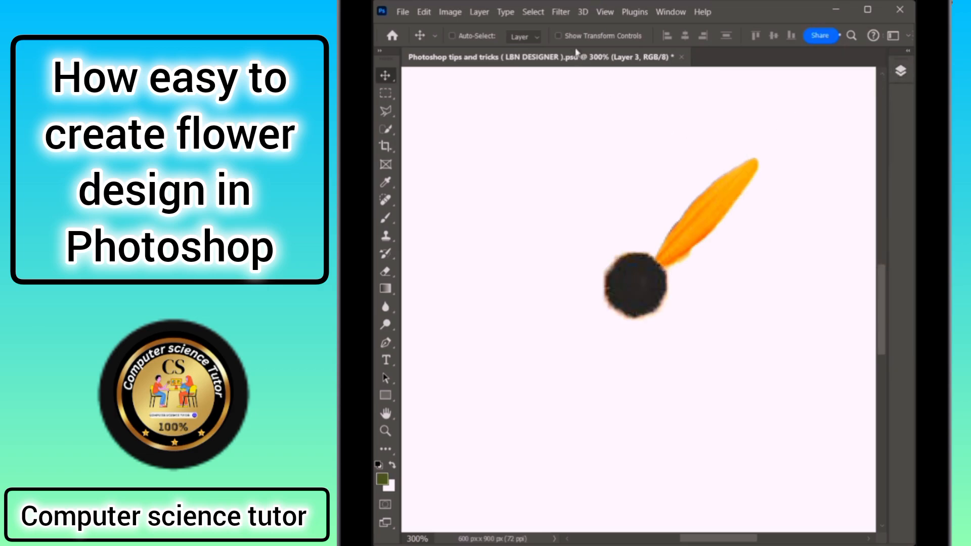
left_click(603, 13)
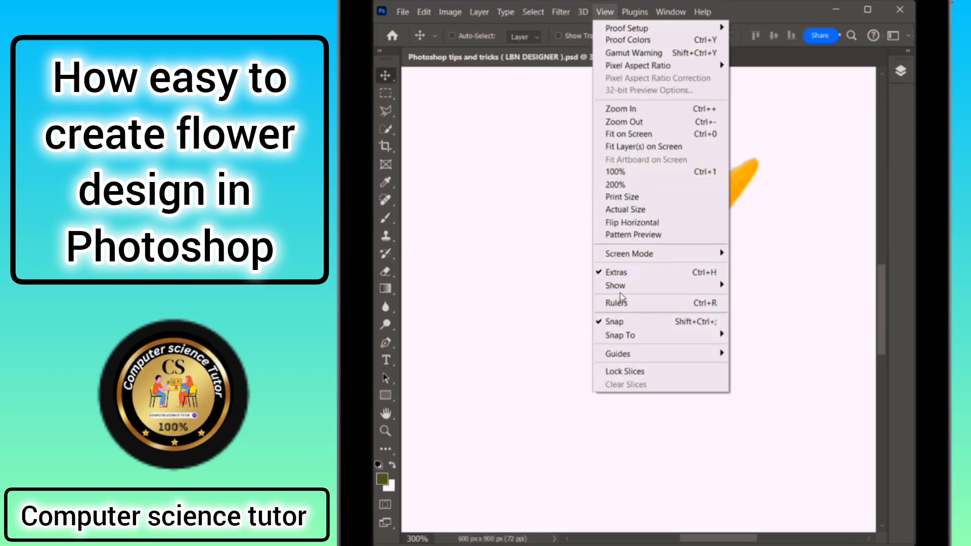
left_click(646, 303)
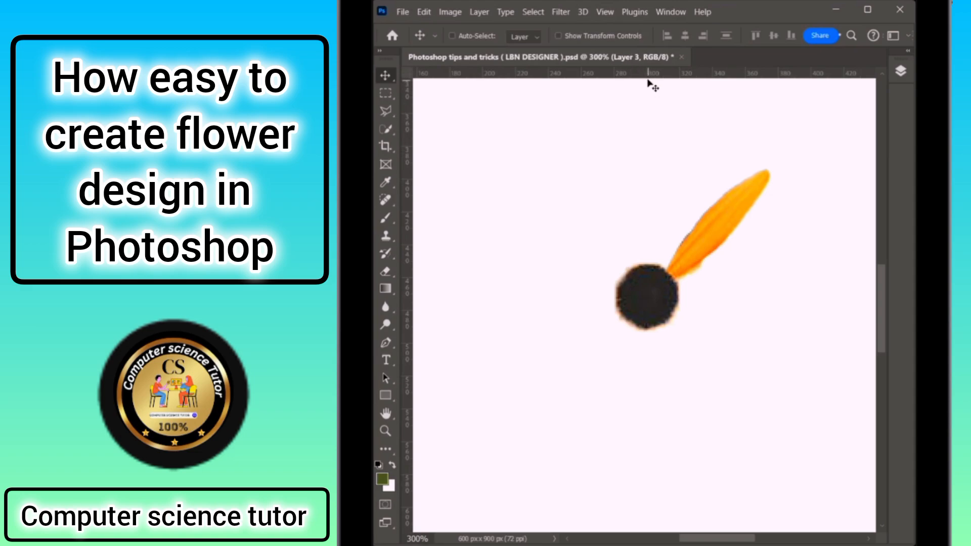
left_click_drag(648, 74, 674, 297)
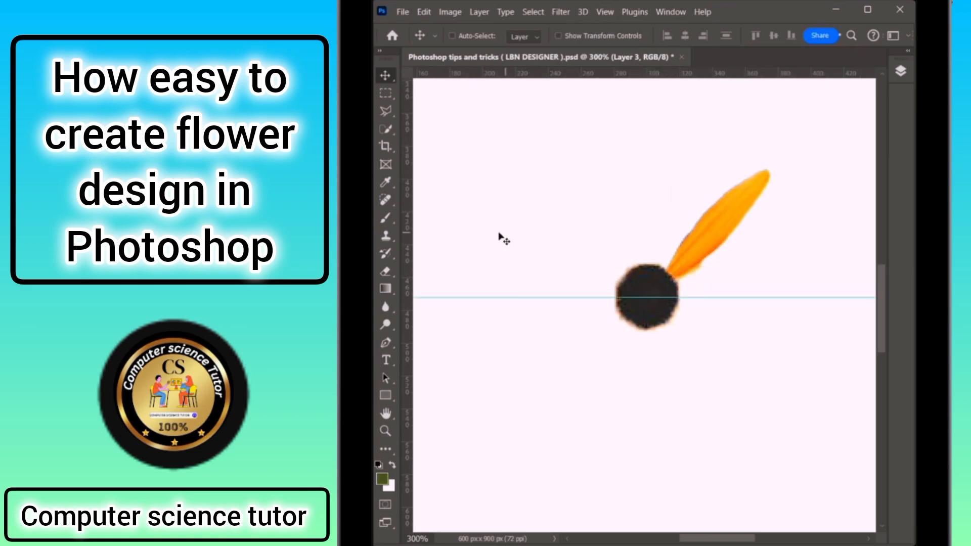
left_click_drag(412, 289, 647, 310)
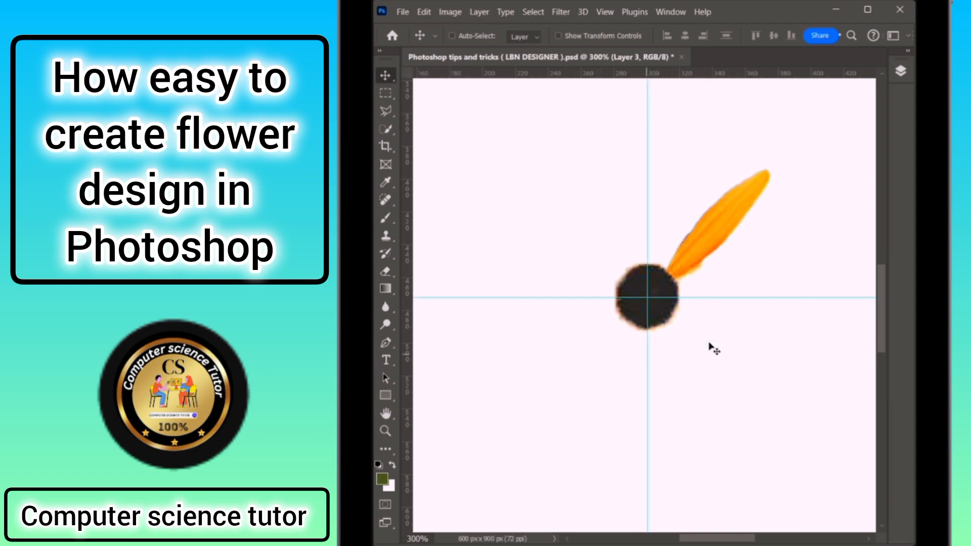
- Rotate the duplicated petal clockwise by about 19.4° around the guides' intersection at the dark circle's centre
left_click(900, 72)
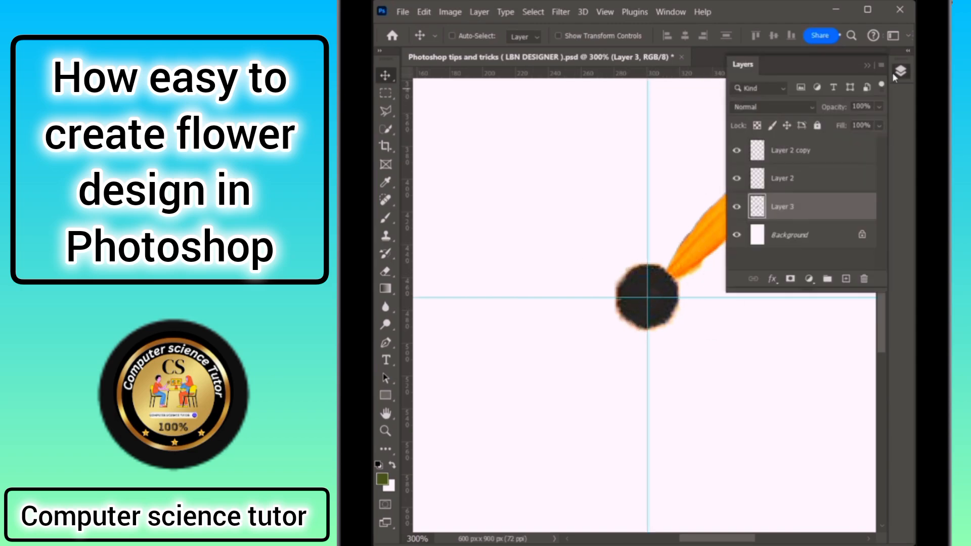
left_click(806, 149)
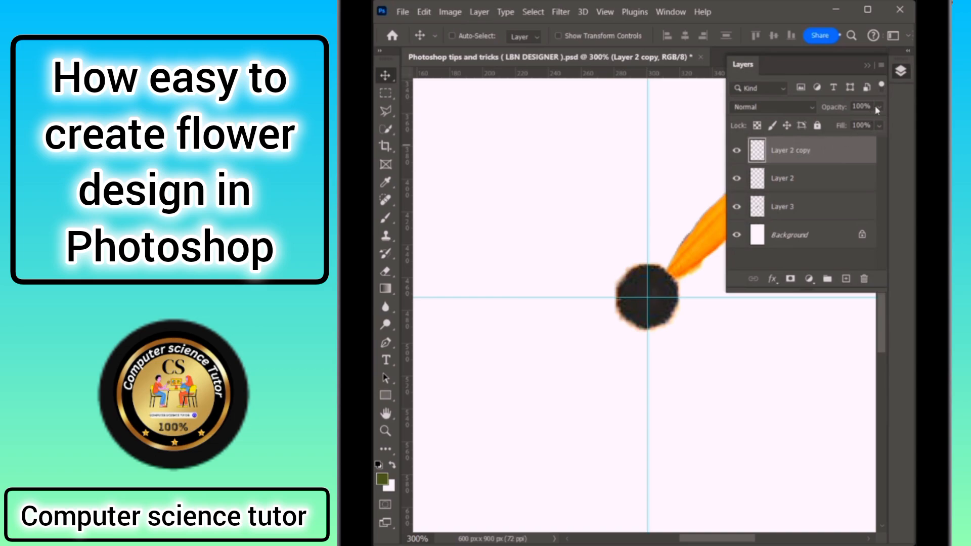
left_click(900, 74)
key("ctrl+t")
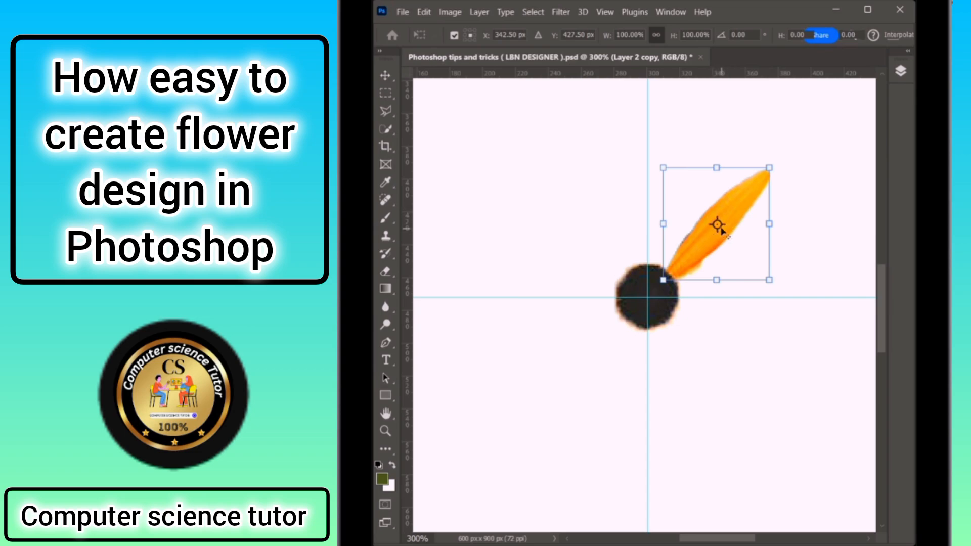
left_click_drag(720, 229, 649, 299)
left_click_drag(794, 218, 798, 275)
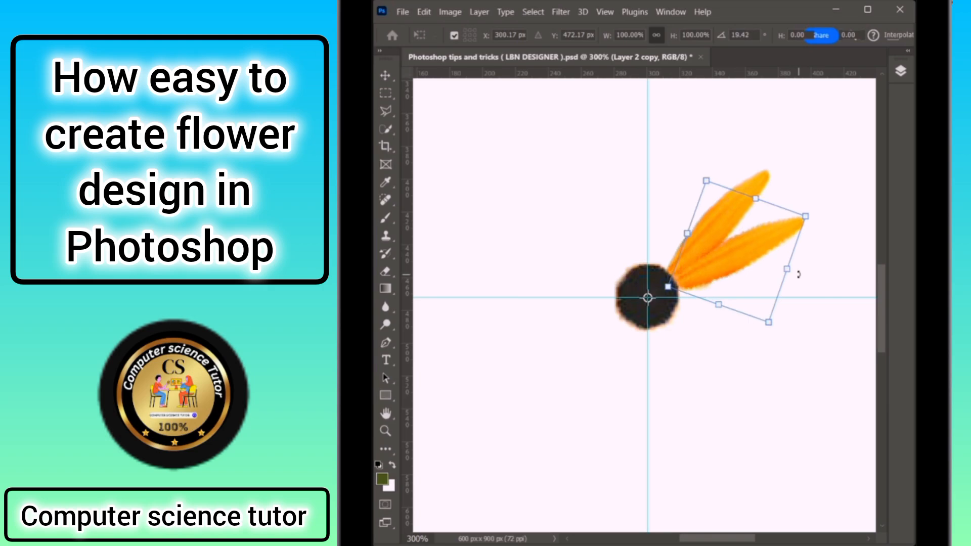
key("Return")
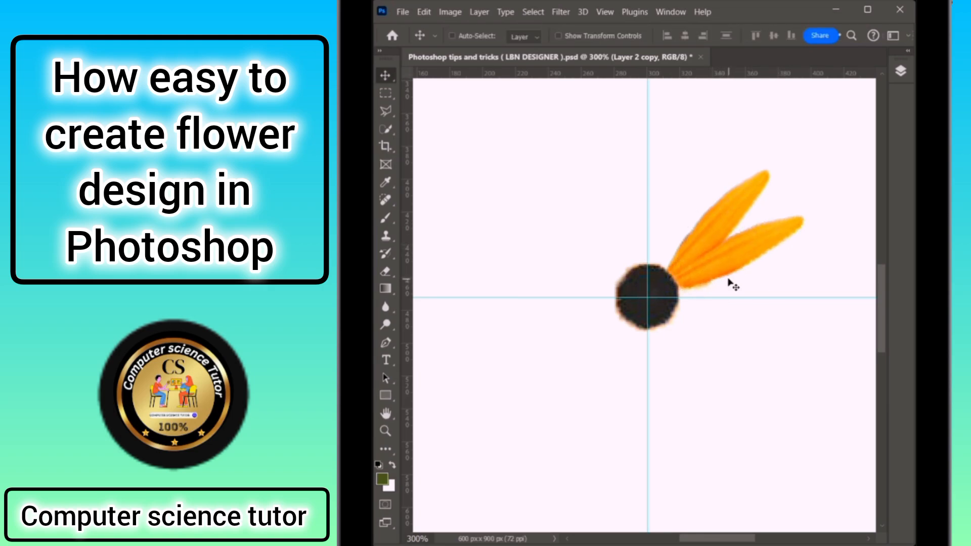
- Repeat the petal's rotation as new copies around the dark centre until the petals complete the full circle
key("ctrl+shift+alt+t")
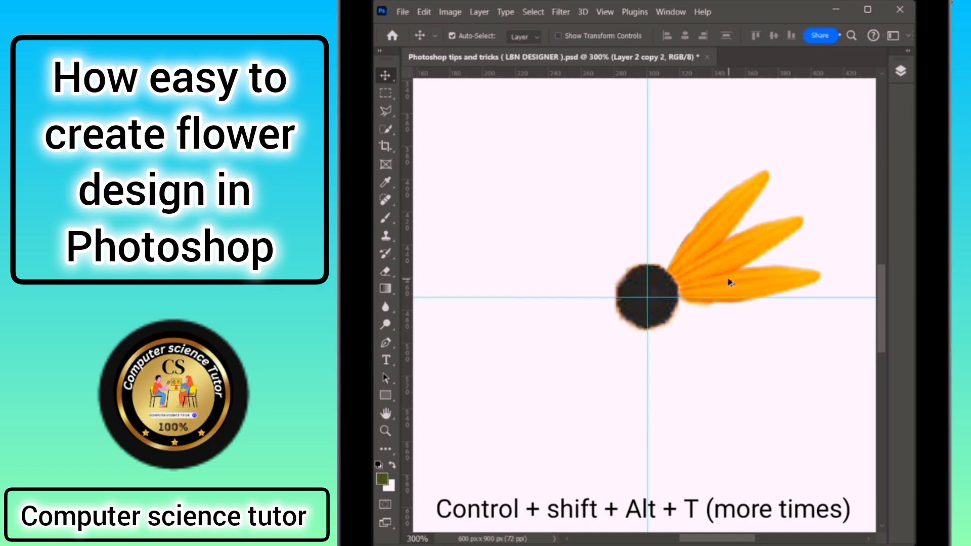
key("ctrl+shift+alt+t")
key("ctrl+shift+alt+t")
key("ctrl+shift+alt+t")
key("ctrl+shift+alt+t")
key("ctrl+shift+alt+t")
key("ctrl+shift+alt+t")
key("ctrl+shift+alt+t")
key("ctrl+shift+alt+t")
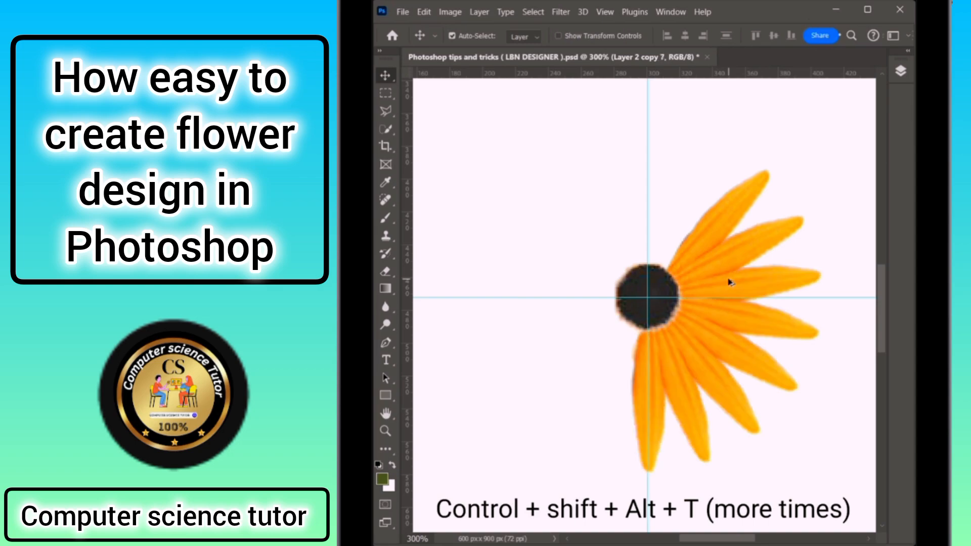
key("ctrl+shift+alt+t")
key("ctrl+shift+alt+t")
key("ctrl+shift+alt+t")
key("ctrl+shift+alt+t")
key("ctrl+shift+alt+t")
key("ctrl+shift+alt+t")
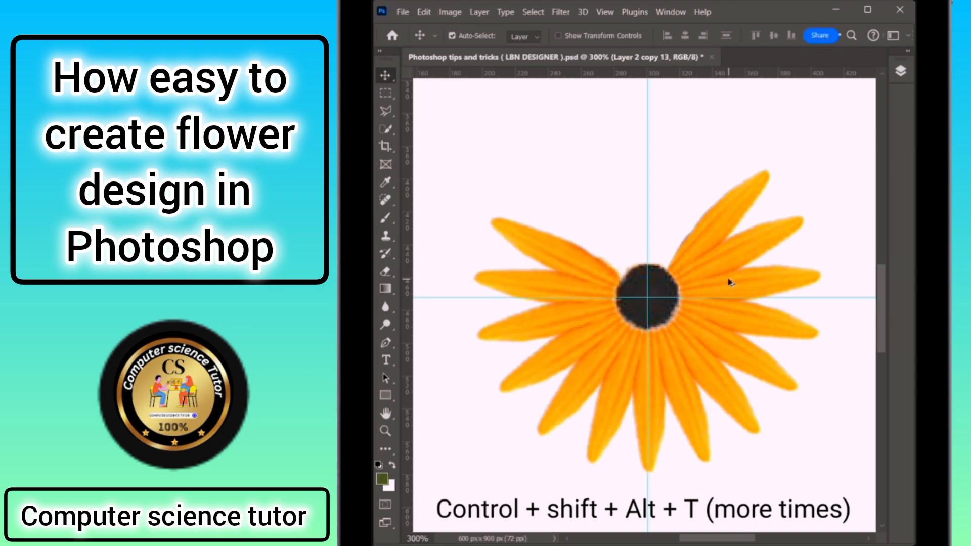
key("ctrl+shift+alt+t")
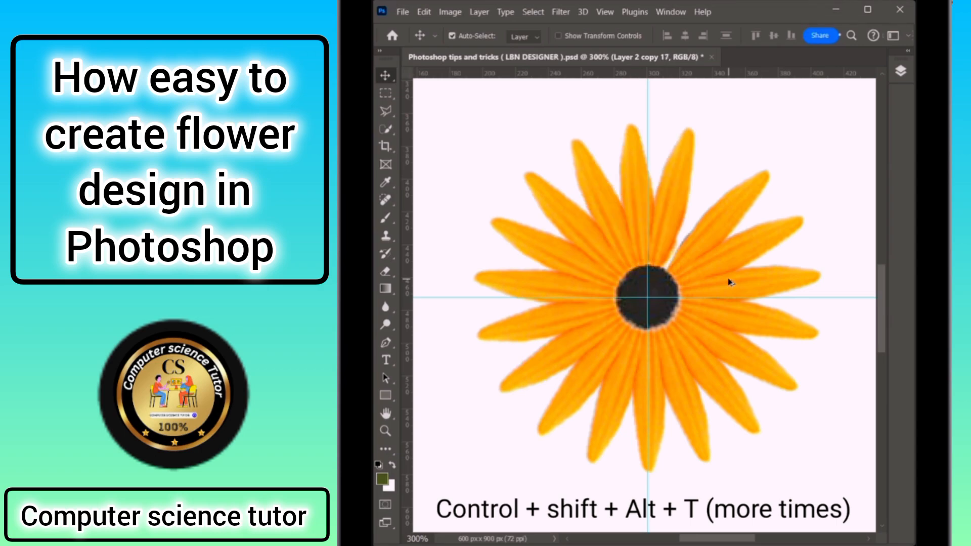
key("ctrl+shift+alt+t")
- Add one more petal copy rotated counterclockwise by about 4.8° around the dark circle's centre, and hide the guides
key("ctrl+t")
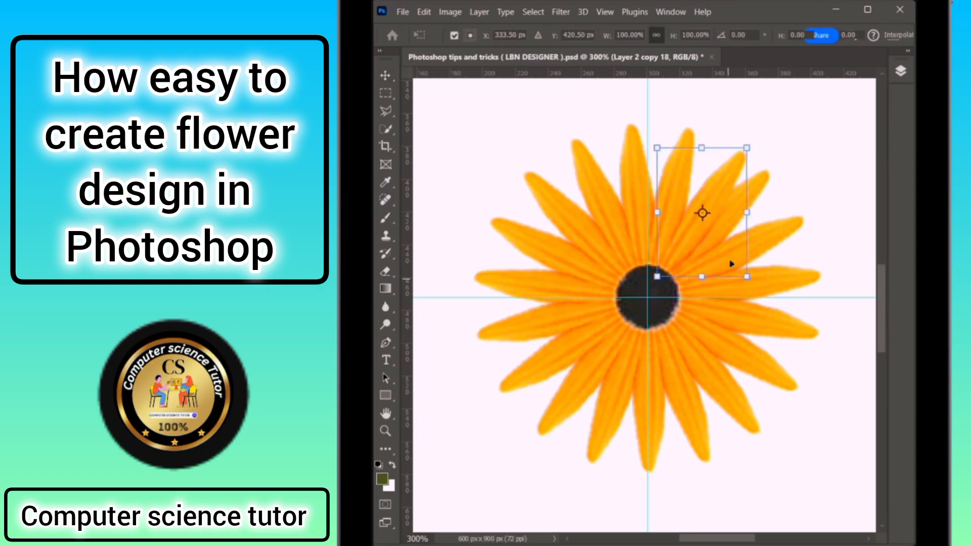
left_click_drag(702, 213, 648, 300)
left_click_drag(764, 169, 758, 155)
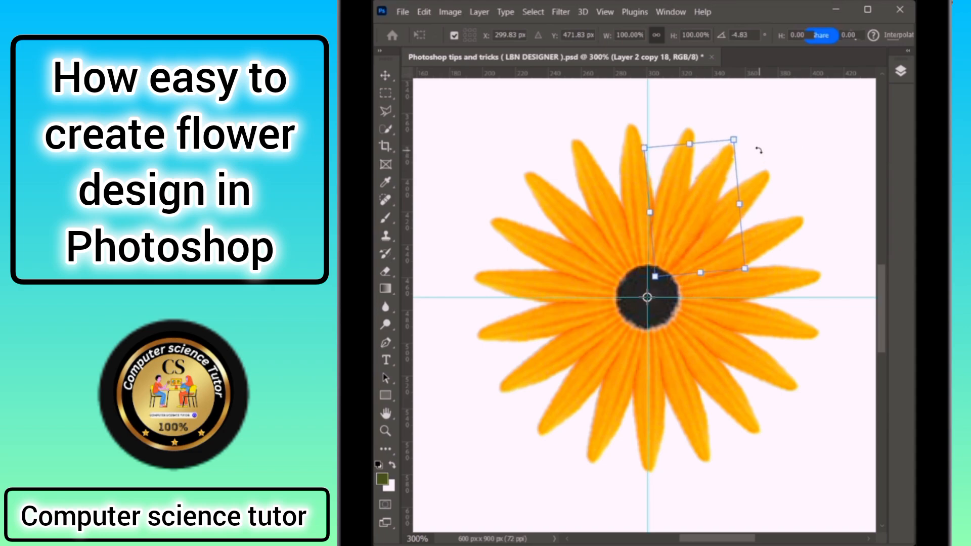
key("Return")
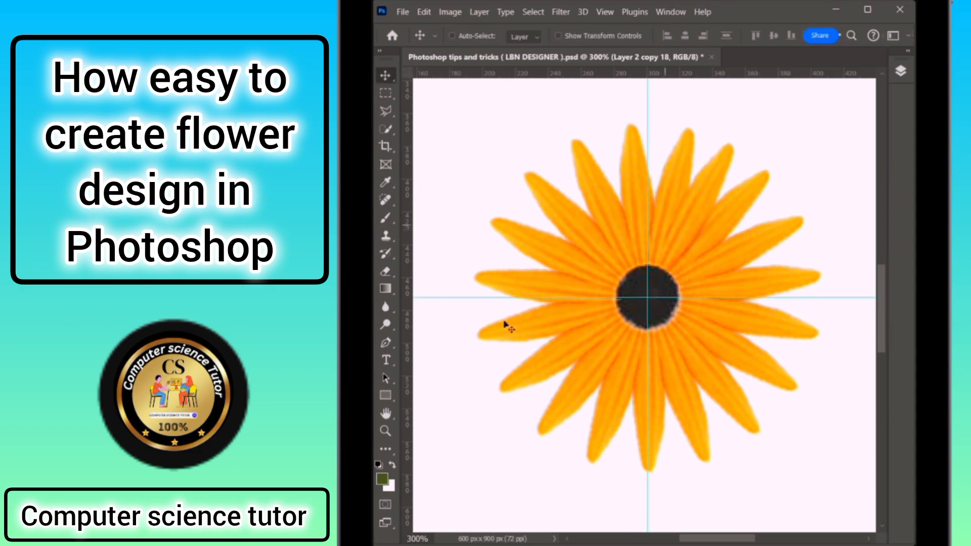
key("ctrl+semicolon")
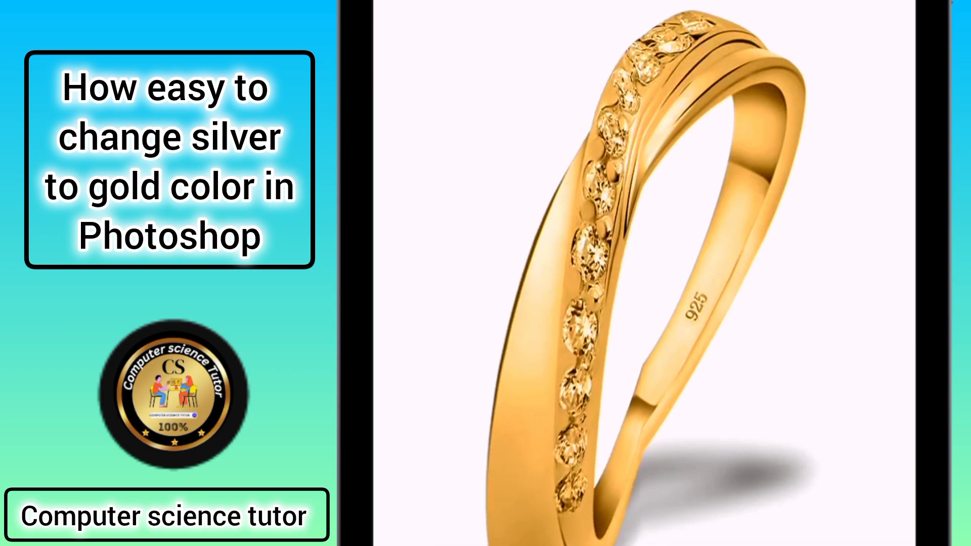
- Select the pixels of the silver ring's layer and add a new empty layer above it
mouse_move(545, 413)
left_mouse_down()
mouse_move(603, 432)
mouse_move(667, 336)
mouse_move(726, 218)
mouse_move(734, 163)
mouse_move(715, 144)
left_mouse_up()
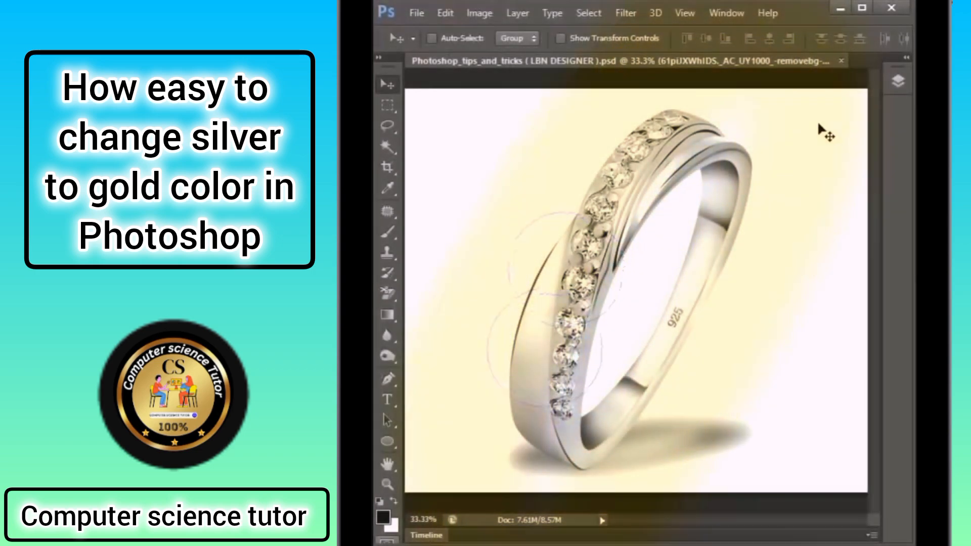
left_click(896, 82)
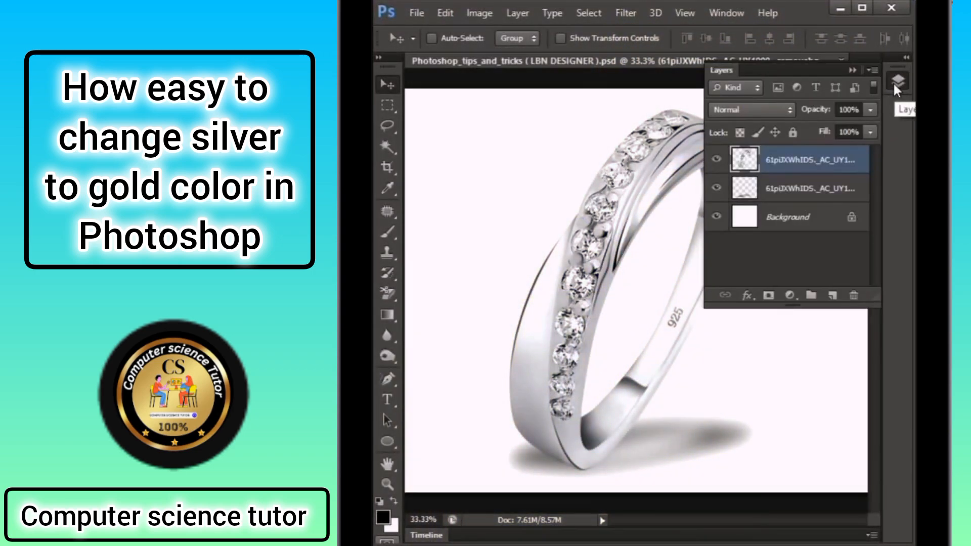
right_click(743, 161)
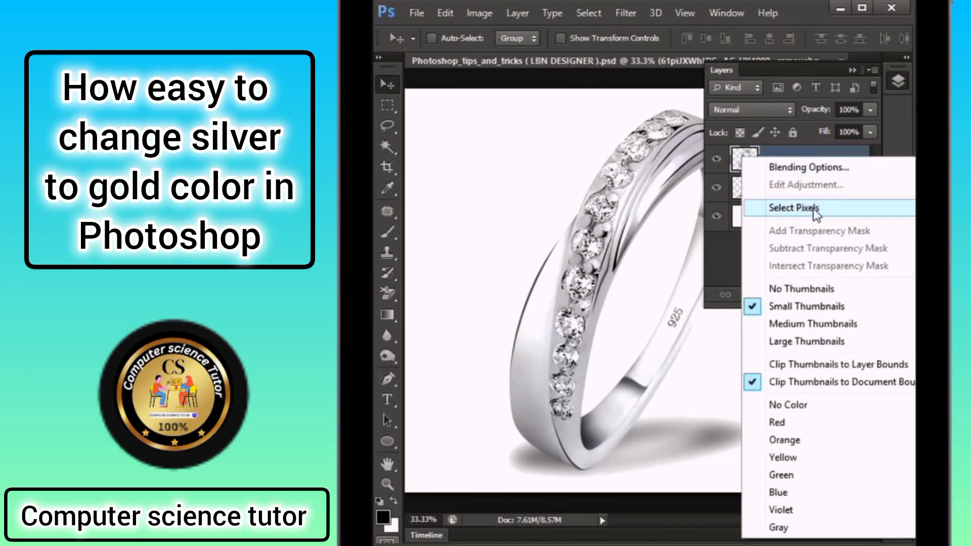
left_click(774, 208)
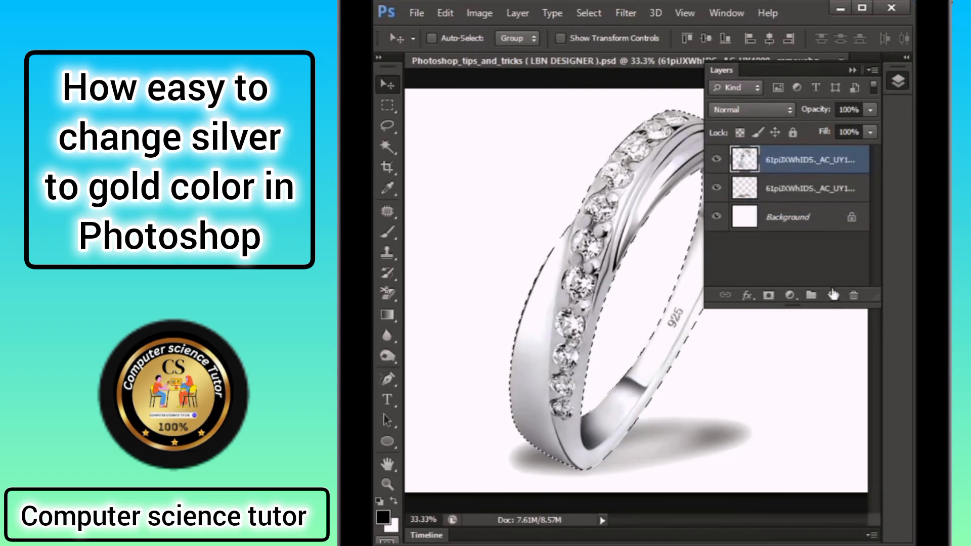
left_click(832, 296)
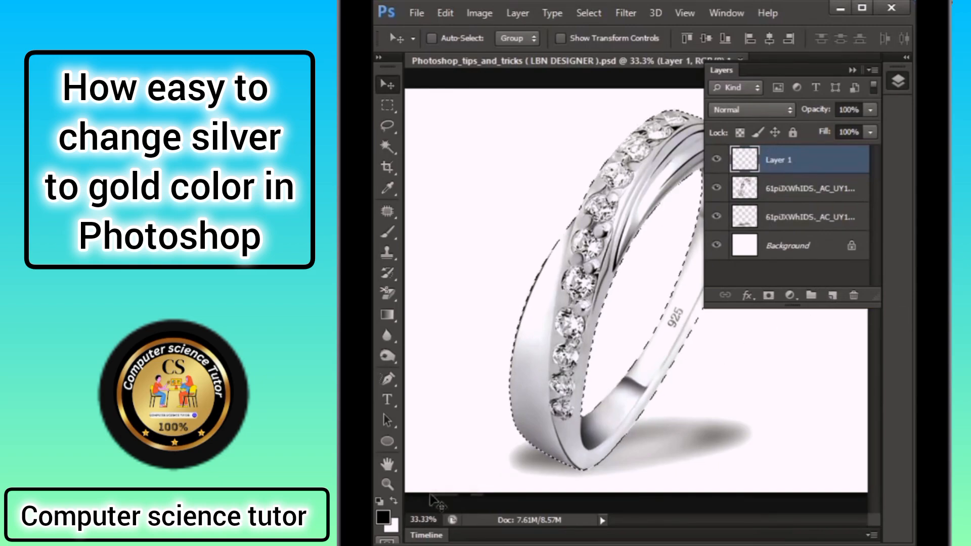
- Set the background colour to gold, hex f4cb83
left_click(394, 527)
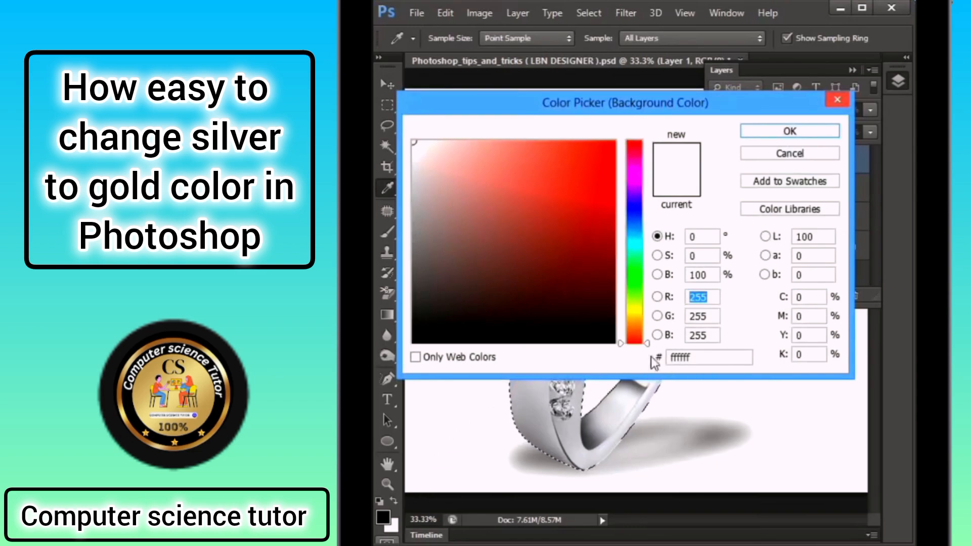
left_click(702, 355)
type("f4cb83")
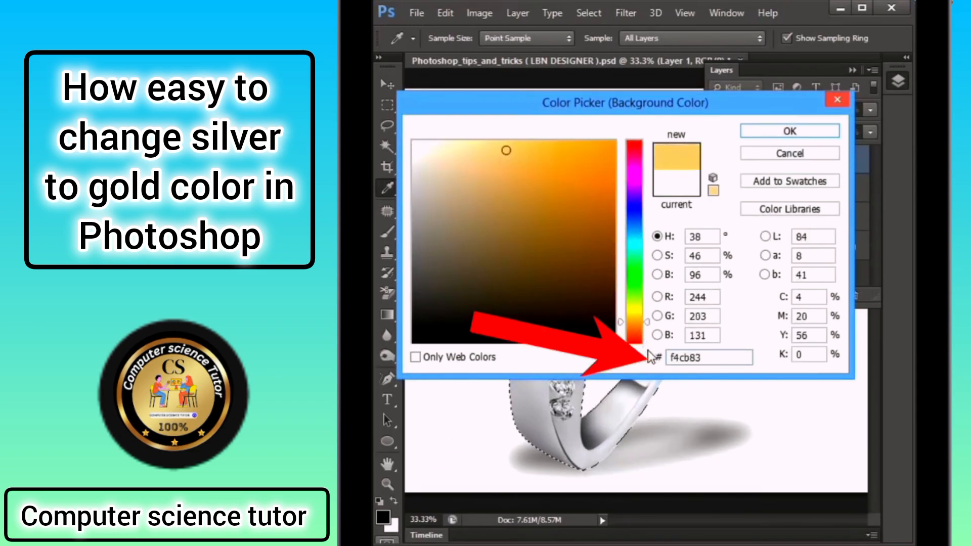
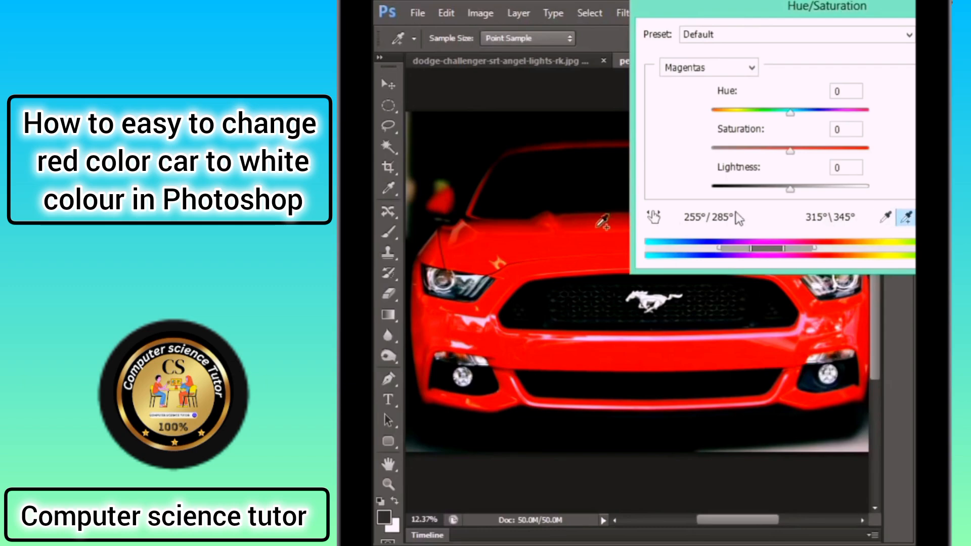
- Extend the Magentas range in Hue/Saturation by sampling the red car's bonnet, its orange reflection and the front bumper
left_click(539, 237)
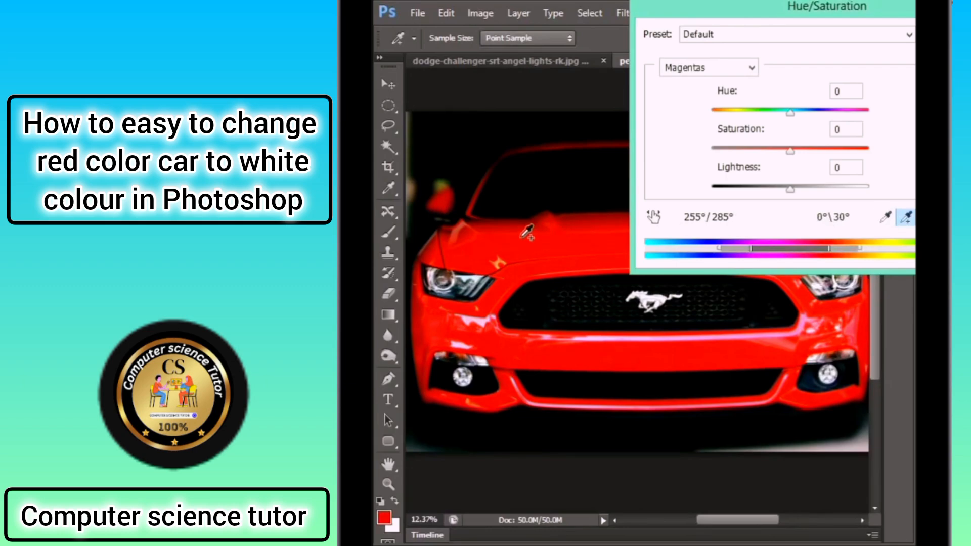
left_click(497, 262)
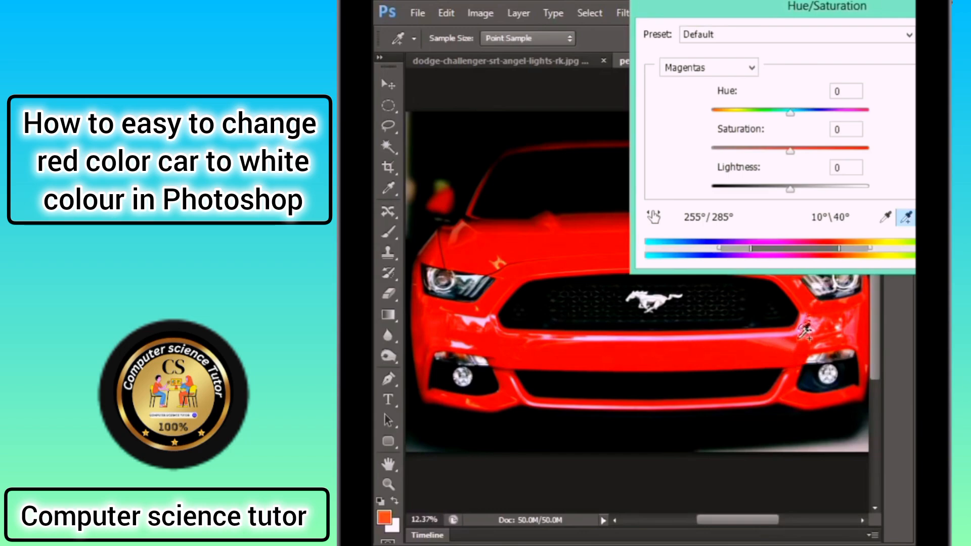
left_click(801, 336)
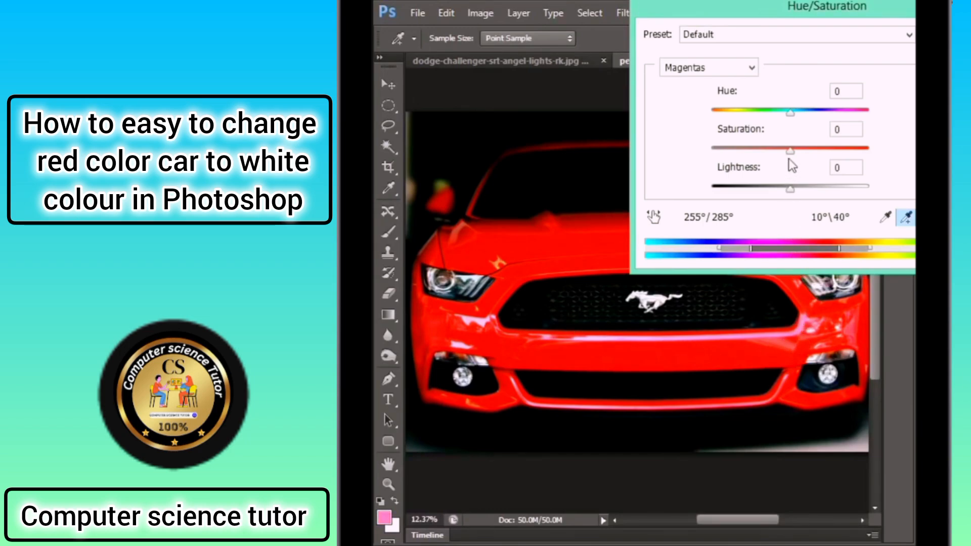
- Turn the car white by setting Saturation to -100 and Lightness to +100, also adding the area beside the fog light to the range
left_click_drag(790, 152, 712, 151)
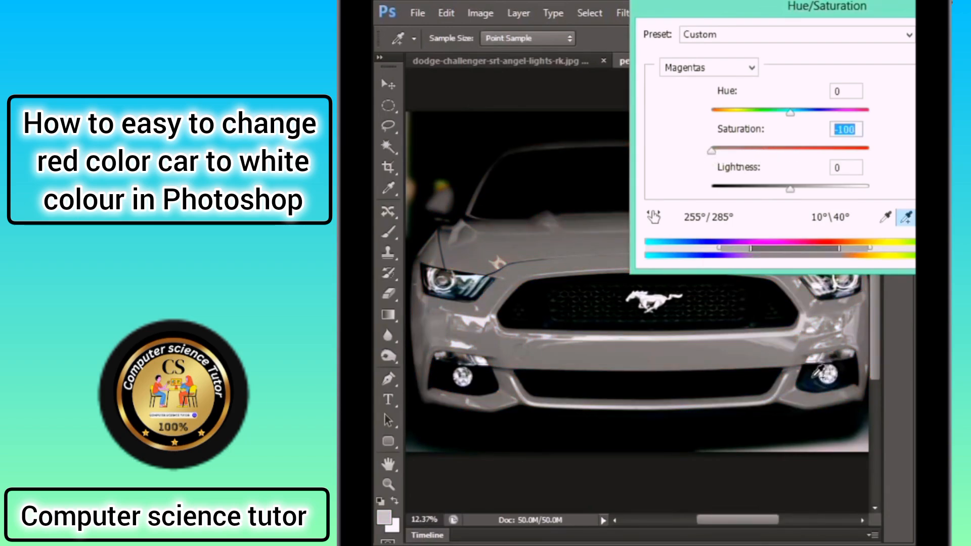
left_click(809, 379)
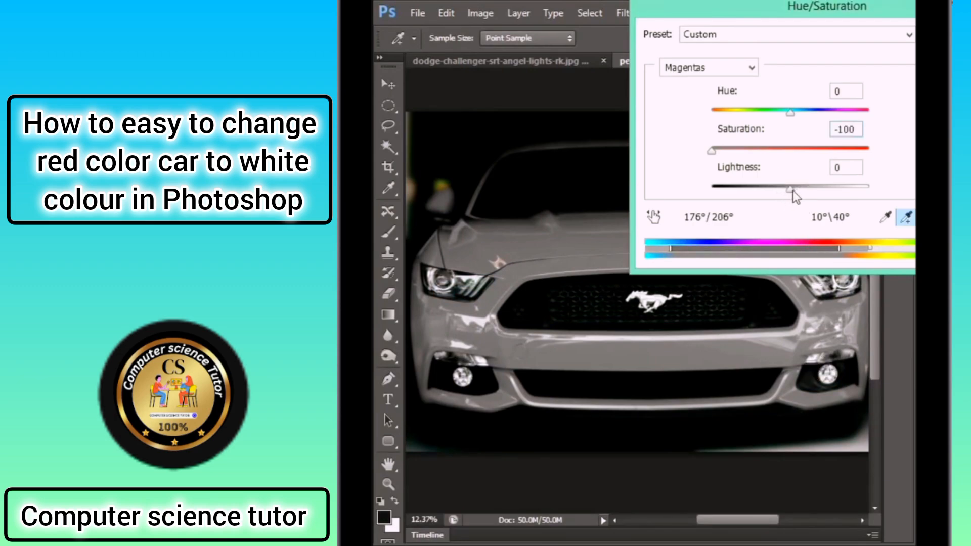
left_click_drag(792, 189, 890, 187)
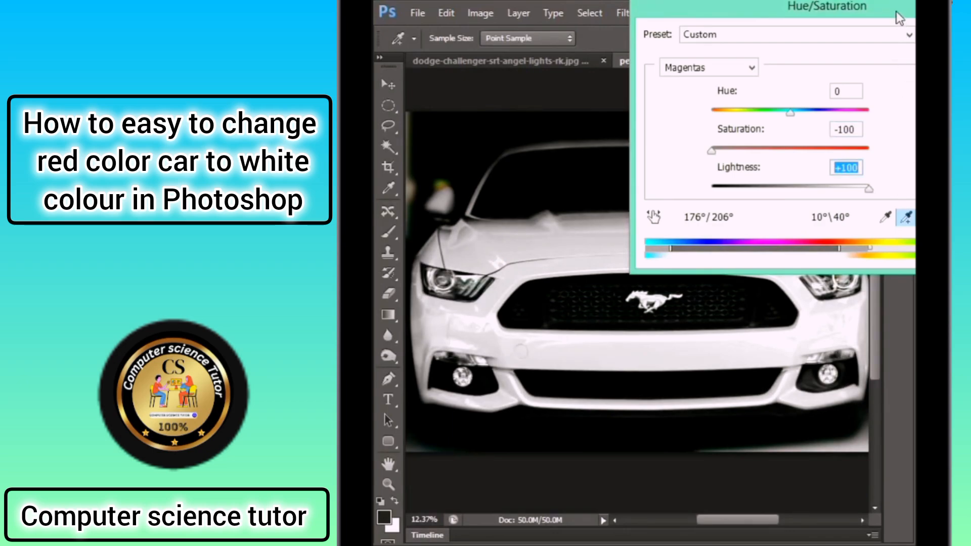
left_click_drag(896, 13, 713, 25)
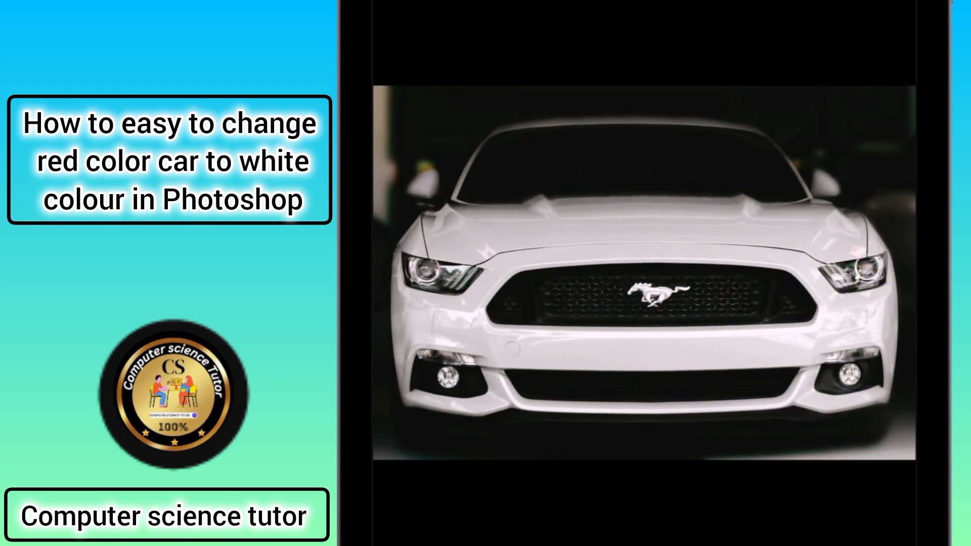
- Try hand-painting thick white letters along the carrot with the Brush tool
mouse_move(587, 220)
left_mouse_down()
mouse_move(526, 252)
mouse_move(549, 311)
left_mouse_up()
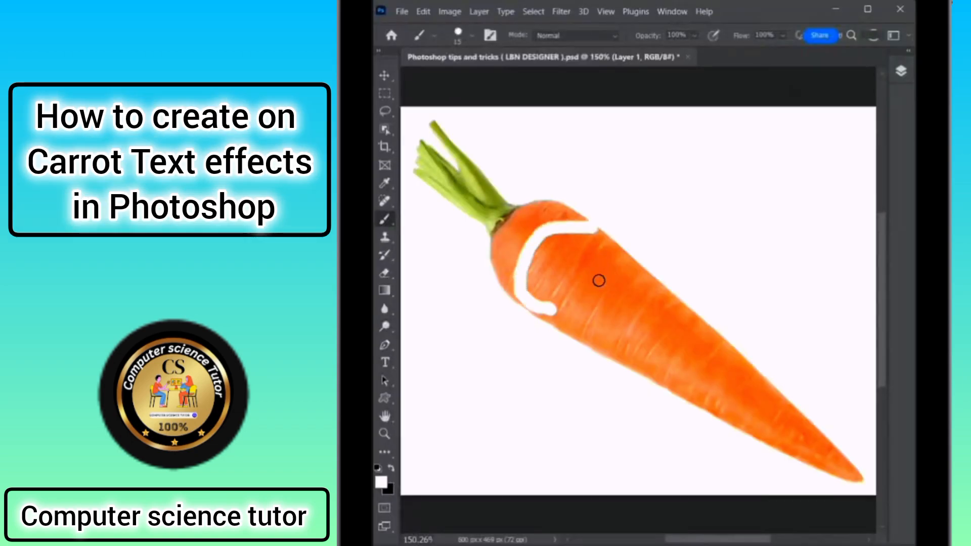
mouse_move(613, 250)
left_mouse_down()
mouse_move(563, 319)
mouse_move(626, 279)
mouse_move(601, 356)
left_mouse_up()
left_click_drag(590, 293, 620, 326)
mouse_move(666, 299)
left_mouse_down()
mouse_move(619, 372)
mouse_move(654, 337)
mouse_move(660, 369)
left_mouse_up()
mouse_move(712, 329)
left_mouse_down()
mouse_move(702, 365)
mouse_move(716, 336)
mouse_move(710, 405)
left_mouse_up()
left_click_drag(762, 384, 735, 411)
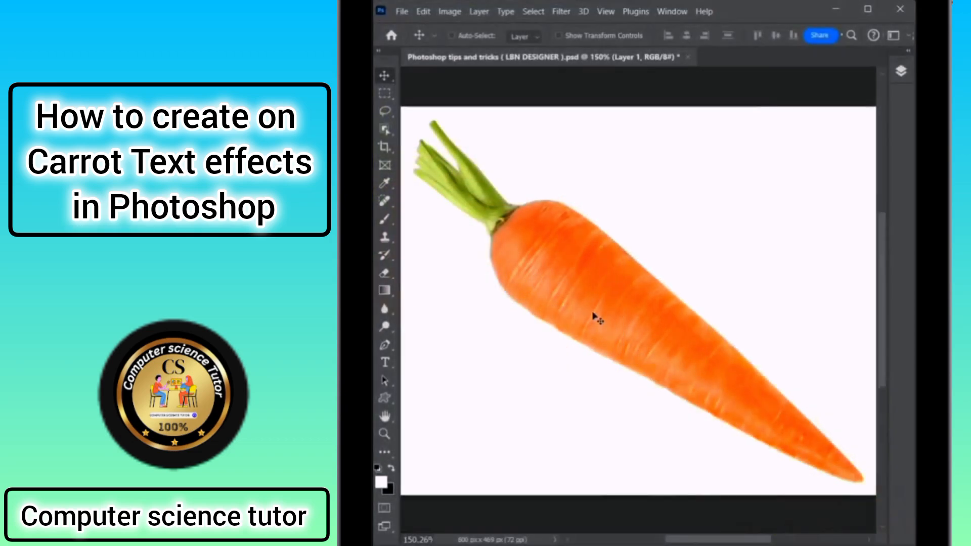
- Add the white text CARROT across the thick end of the carrot
left_click_drag(385, 362, 439, 371)
left_click(522, 261)
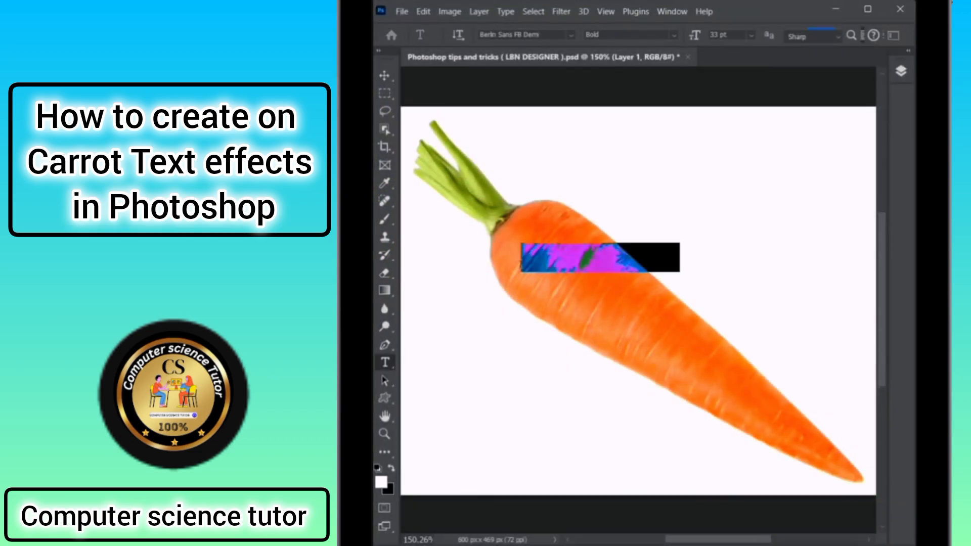
type("CA")
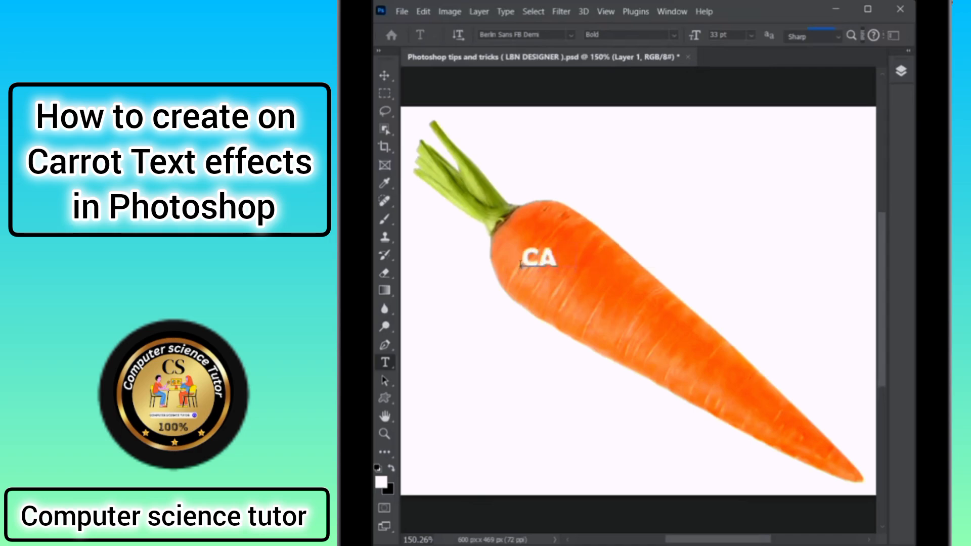
type("RRO")
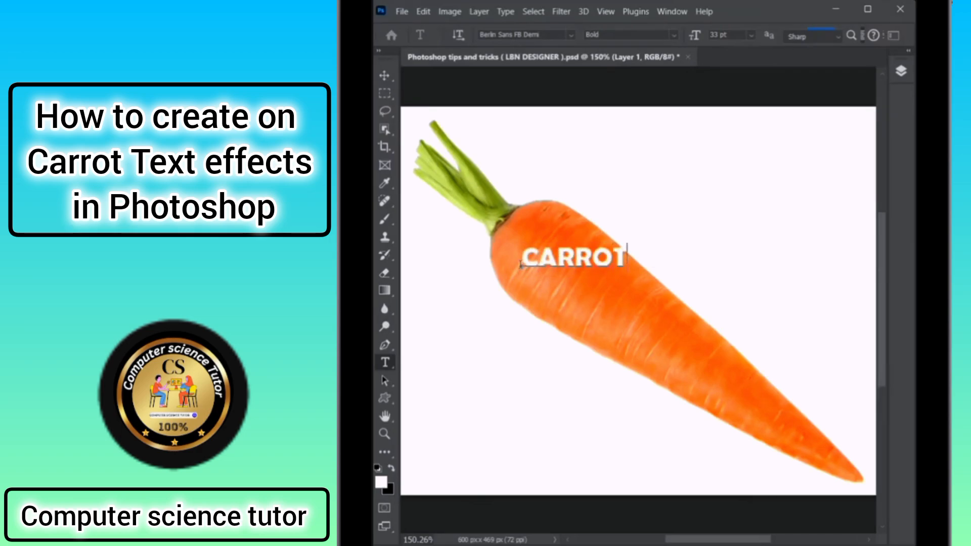
type("T")
key("ctrl+Return")
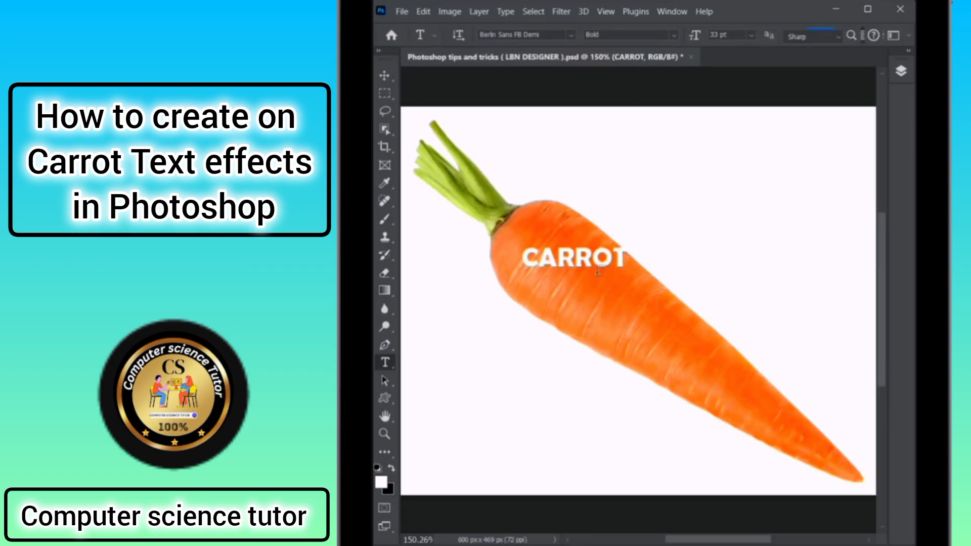
- Enlarge the CARROT text to about 289%, rotate it about 35.5° and position it along the carrot's body
key("ctrl+t")
left_click_drag(662, 266, 733, 457)
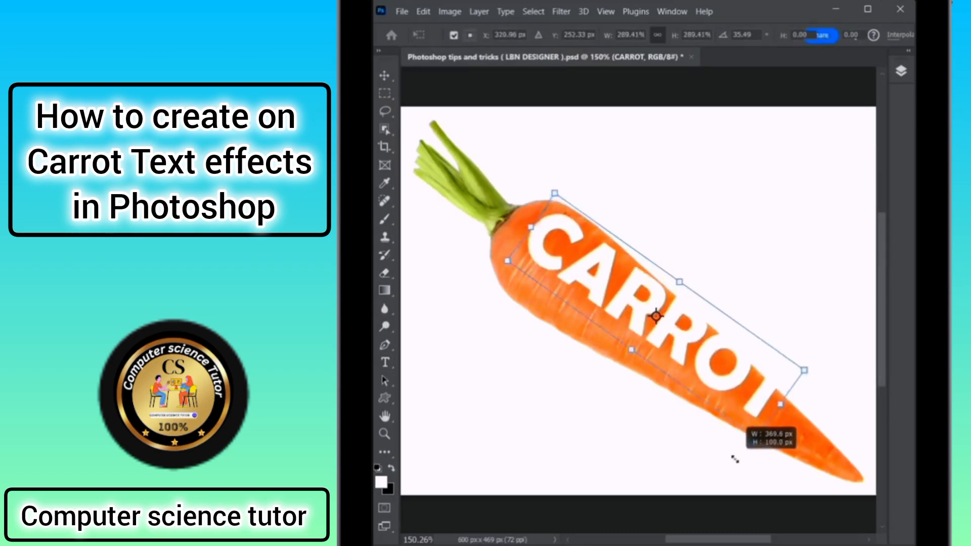
left_click_drag(736, 384, 734, 406)
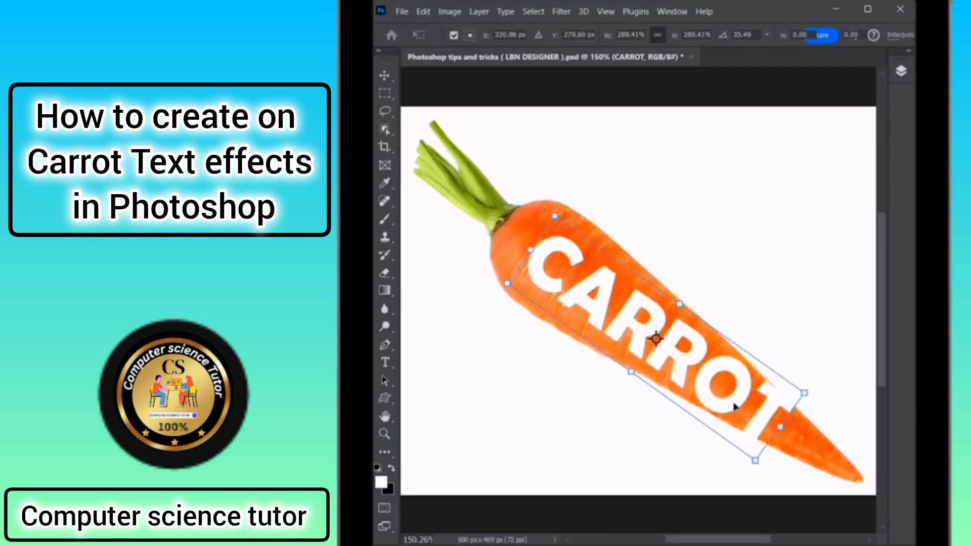
key("Return")
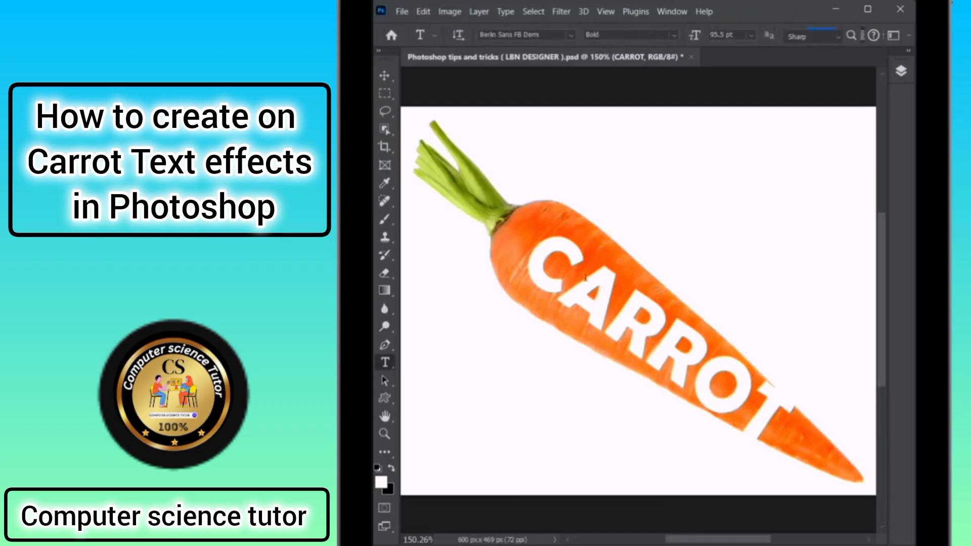
- Rasterize the CARROT text layer
left_click(901, 73)
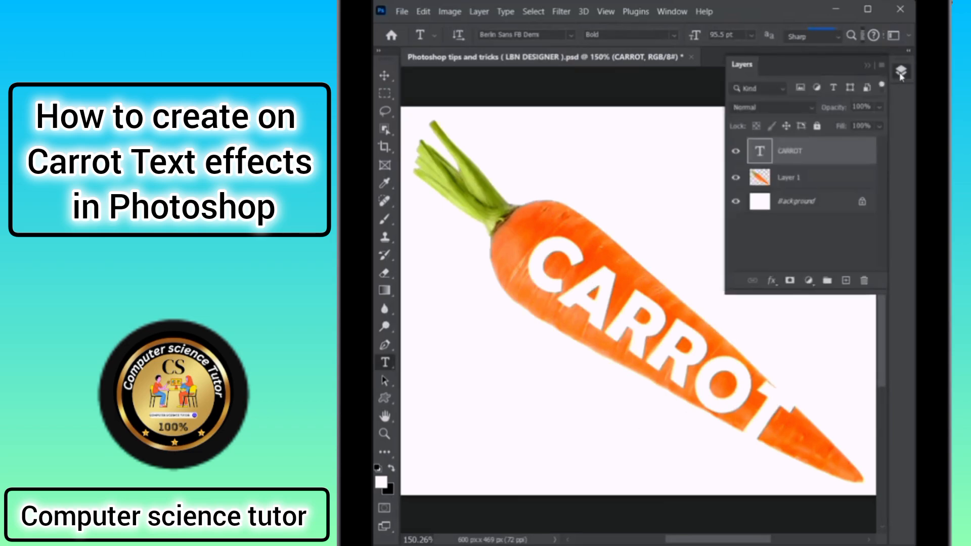
right_click(787, 154)
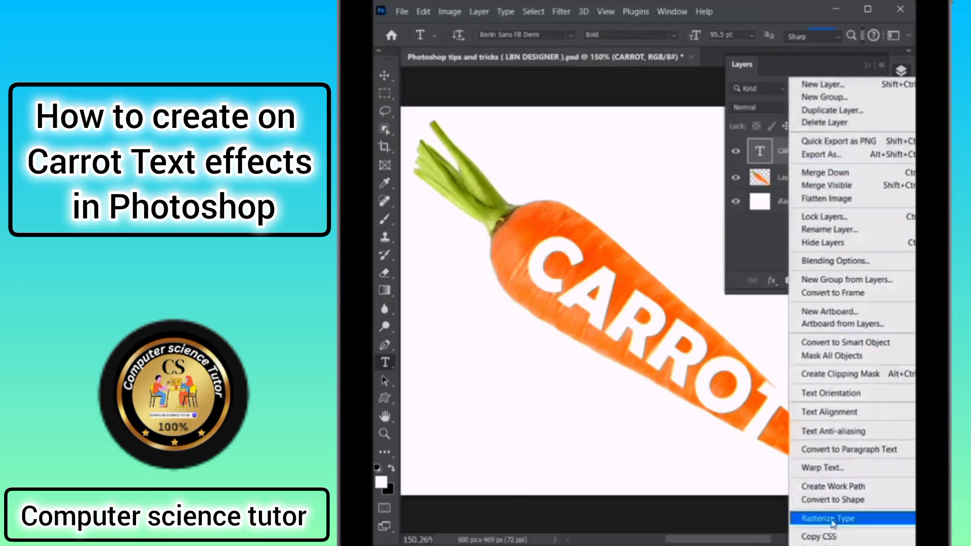
left_click(851, 519)
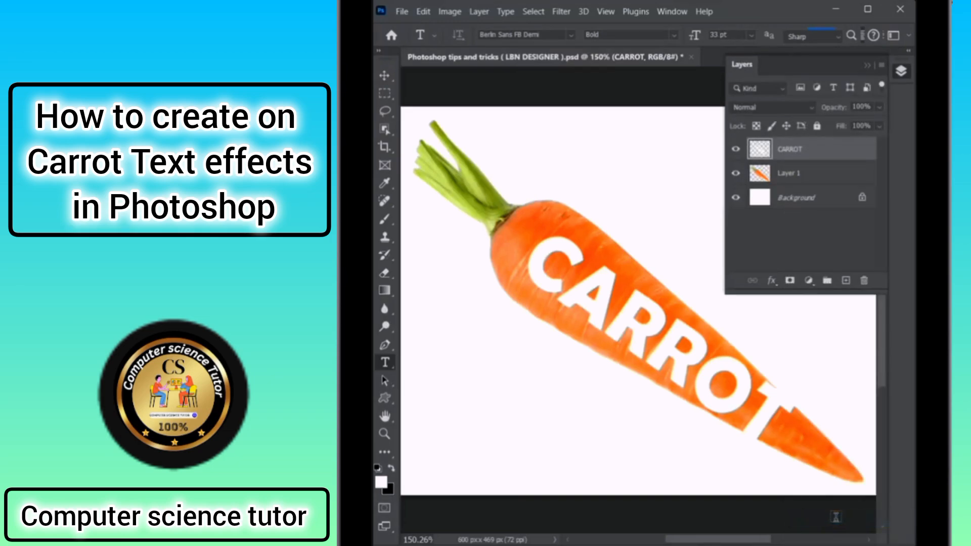
left_click(900, 72)
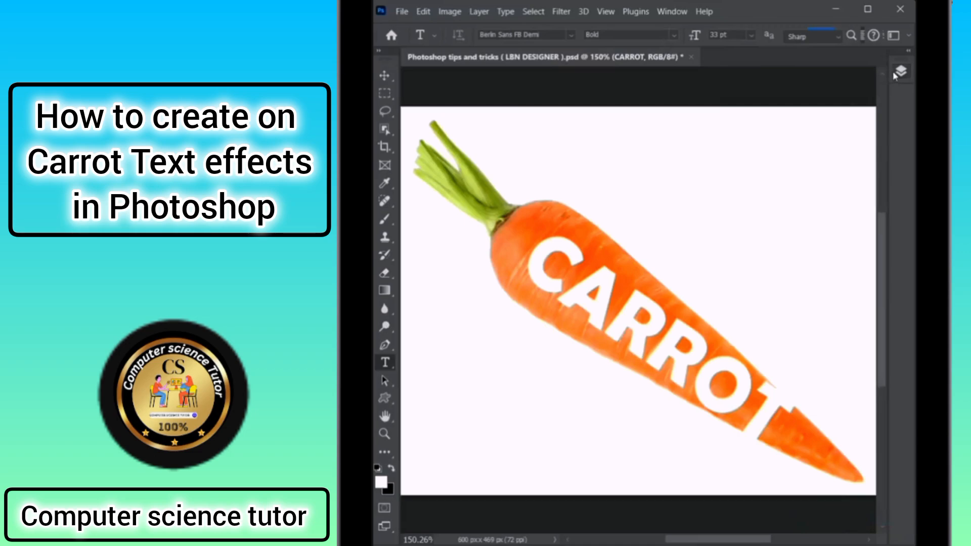
- Warp the CARROT lettering outward so its letters spread toward both edges of the carrot, with the C filling the thick end
key("ctrl+t")
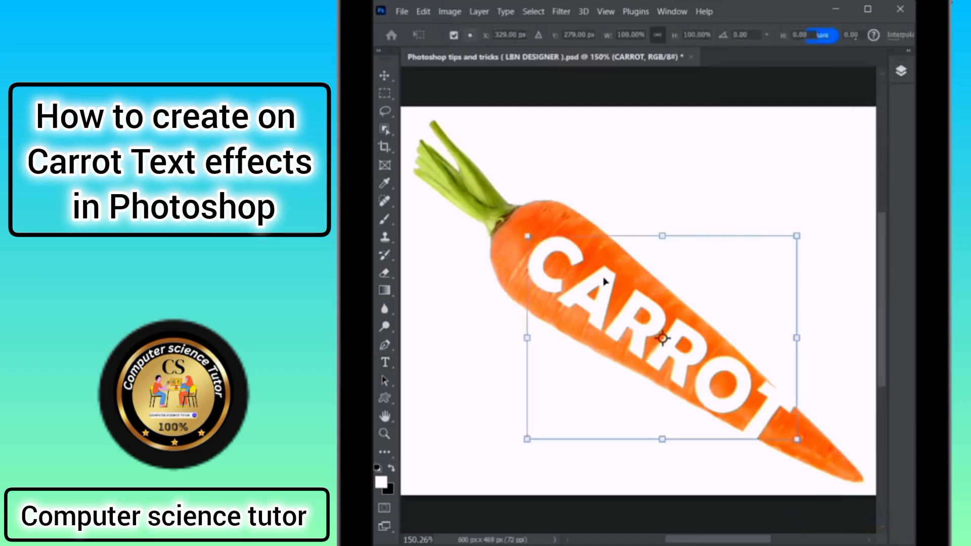
right_click(635, 311)
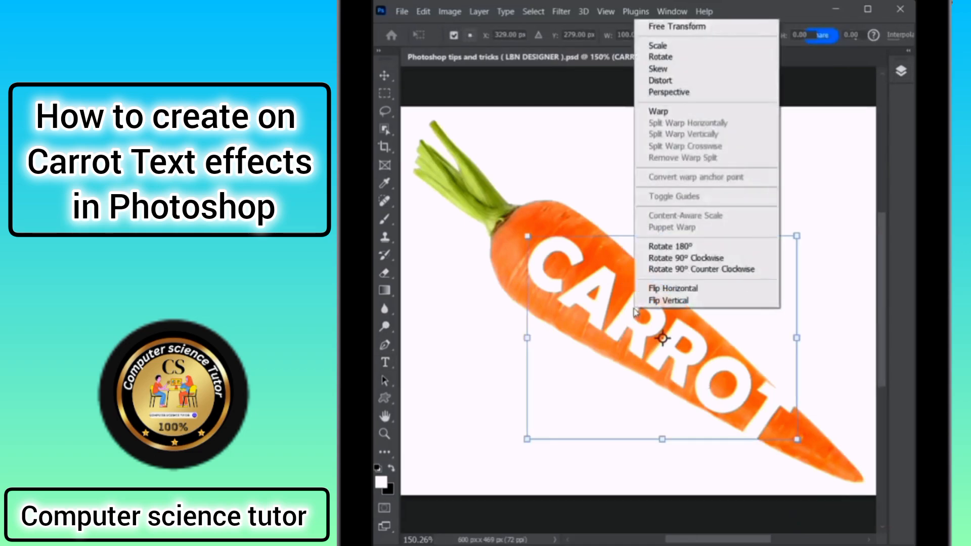
left_click(660, 112)
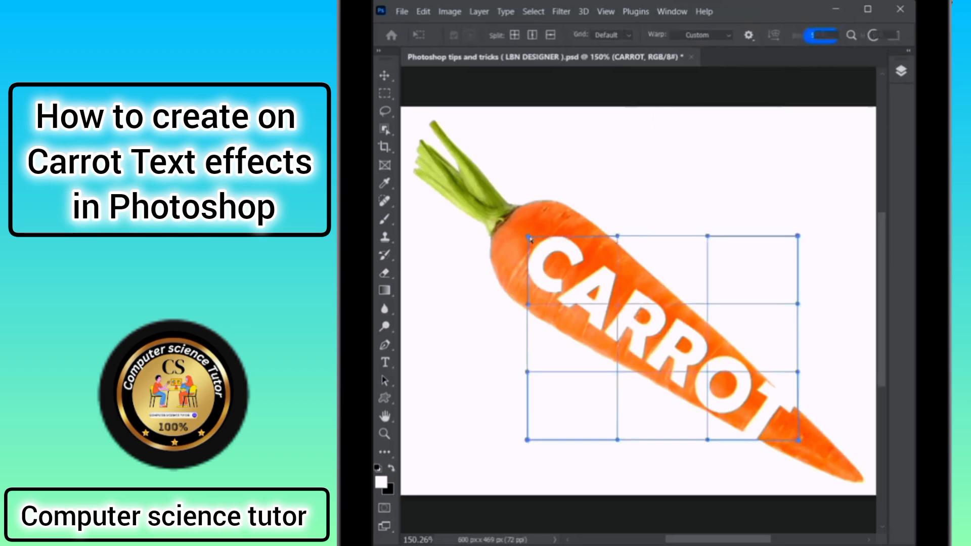
left_click_drag(528, 304, 475, 361)
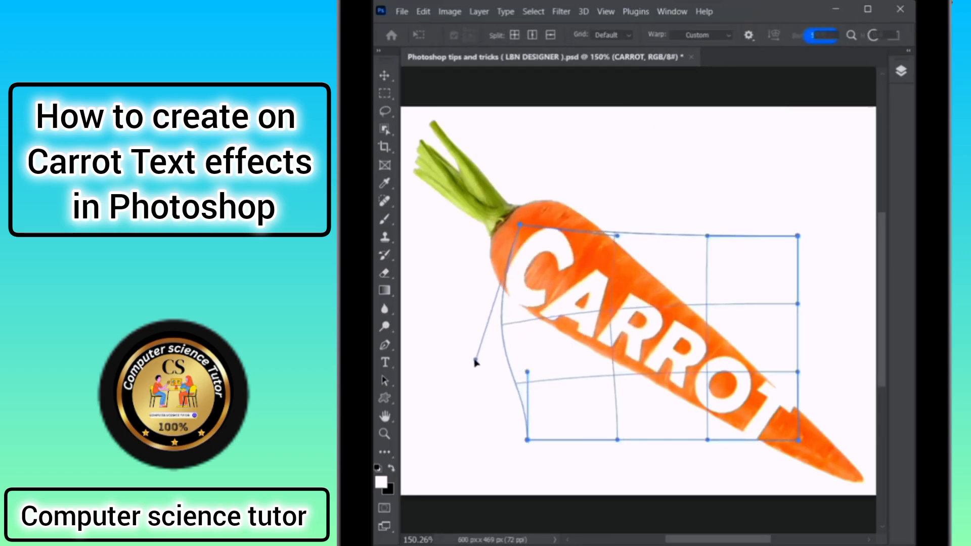
left_click_drag(617, 237, 679, 179)
left_click_drag(527, 439, 509, 467)
left_click_drag(594, 414, 589, 420)
mouse_move(724, 296)
left_mouse_down()
mouse_move(739, 276)
mouse_move(735, 284)
left_mouse_up()
left_click_drag(639, 251, 650, 243)
left_click_drag(563, 380, 553, 390)
left_click_drag(684, 313, 690, 309)
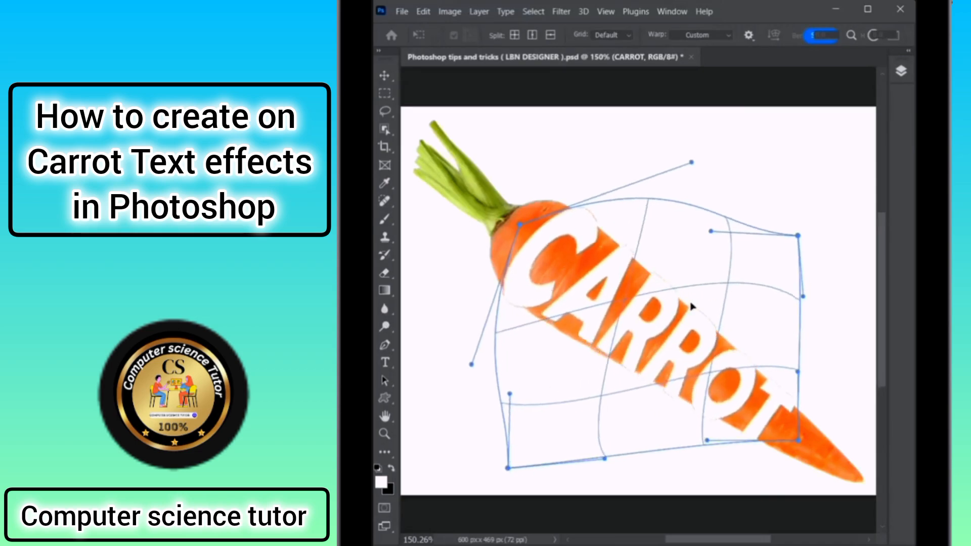
- Refine the warp's curve handles and upper tip-side corner to follow the carrot's outline, and apply the transformation
left_click_drag(472, 365, 472, 358)
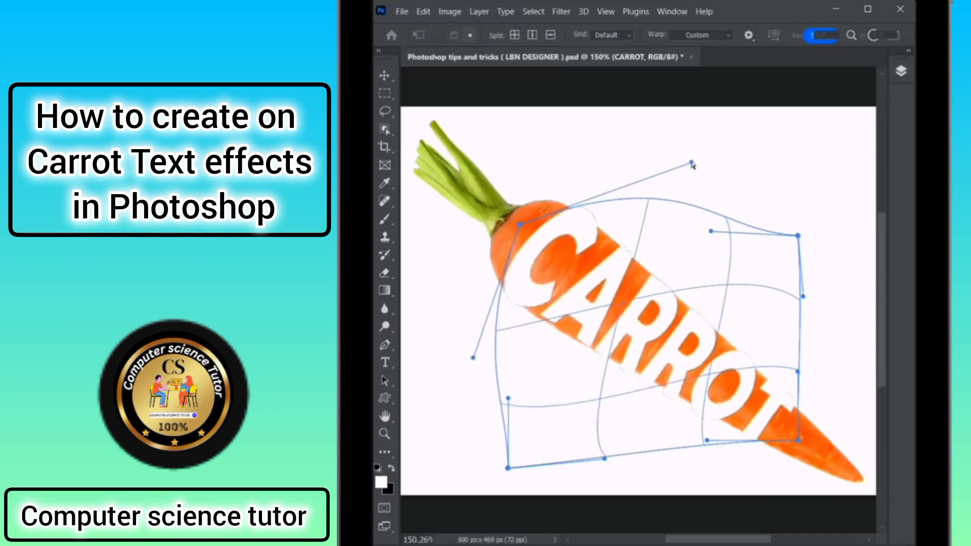
left_click_drag(693, 165, 682, 175)
left_click_drag(799, 237, 791, 249)
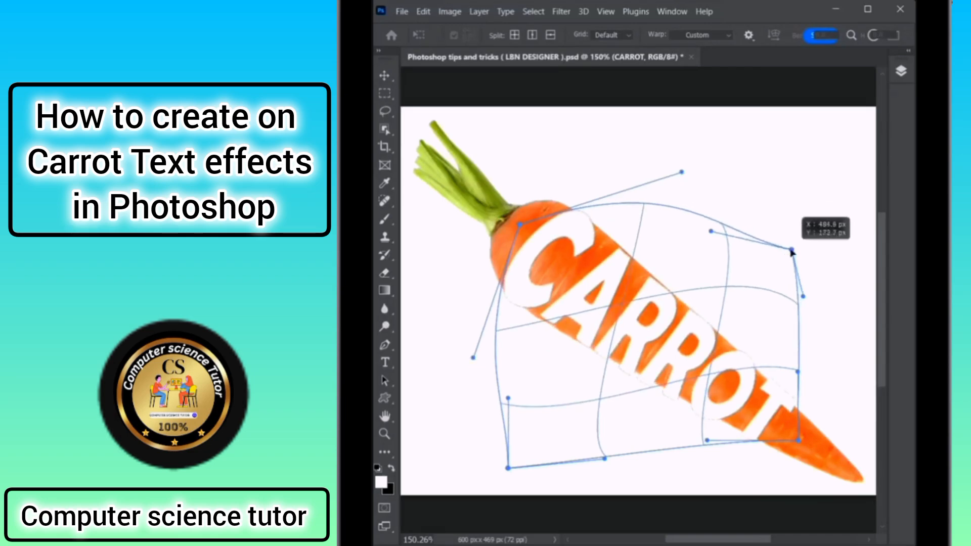
left_click_drag(690, 436, 691, 429)
left_click_drag(794, 372, 791, 380)
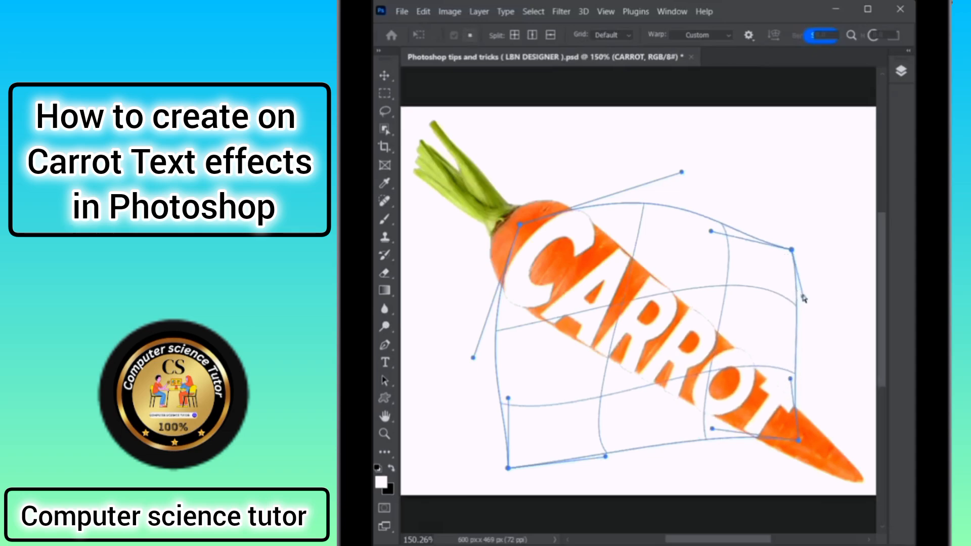
left_click_drag(803, 297, 800, 303)
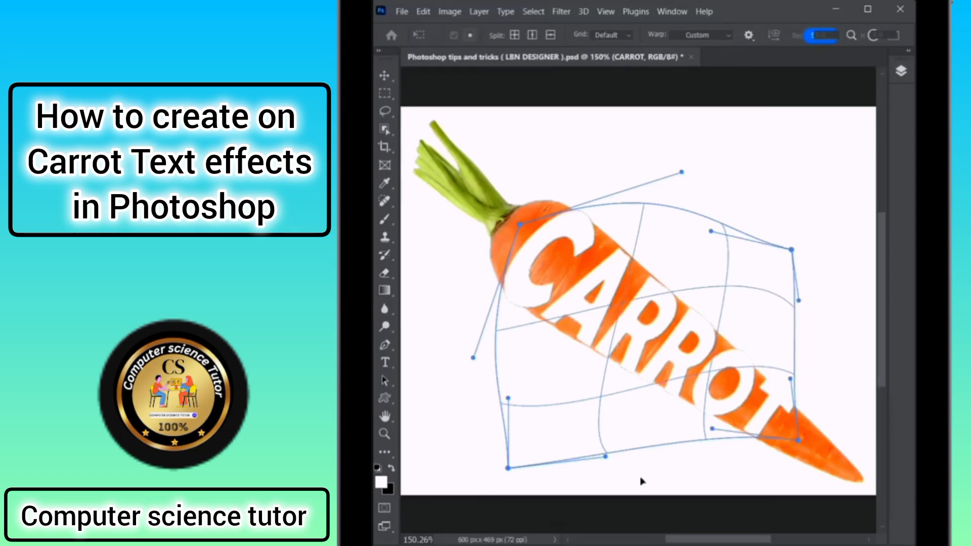
key("Return")
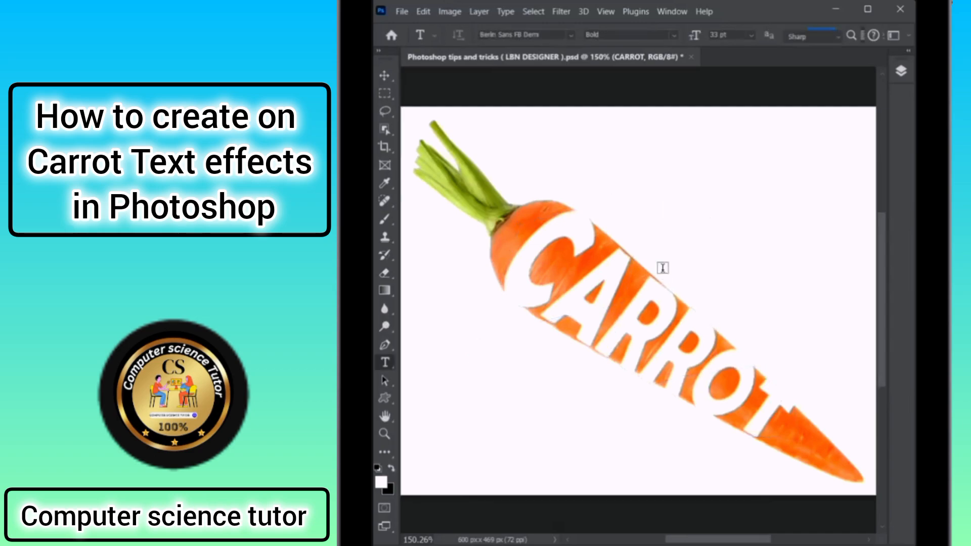
- Duplicate the carrot image layer, Layer 1
left_click(900, 72)
left_click(785, 174)
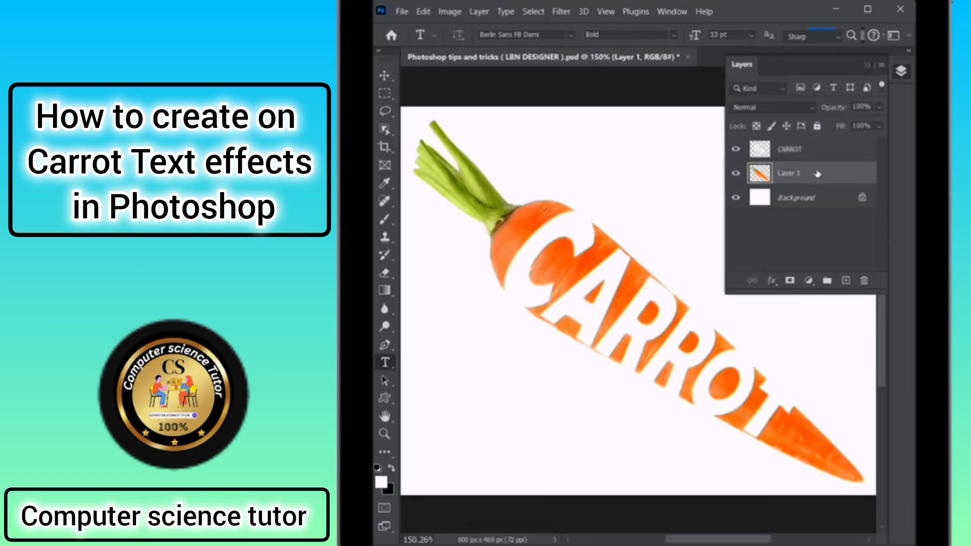
left_click_drag(806, 173, 847, 281)
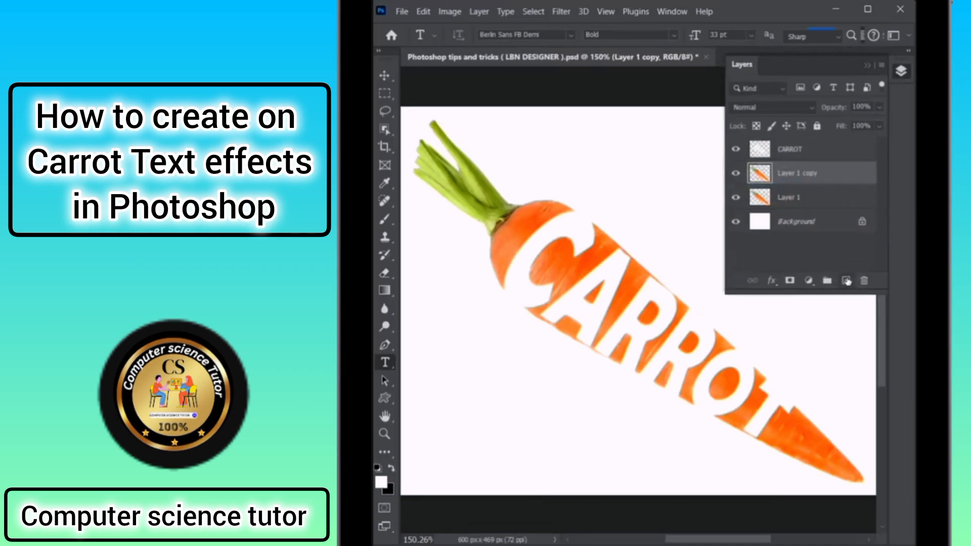
- Select the CARROT layer's pixels, invert the selection and cut everything outside the letter shapes from Layer 1 copy
left_click(791, 147)
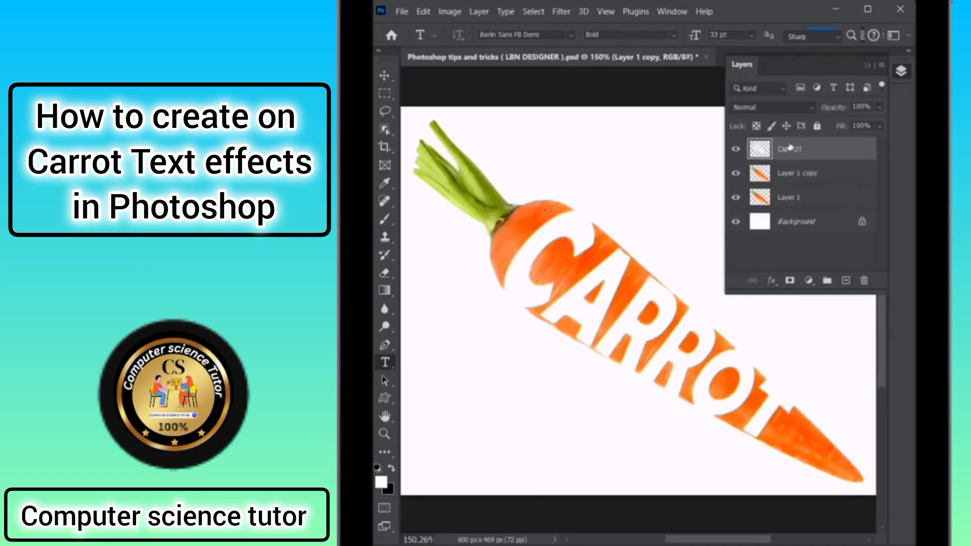
right_click(760, 150)
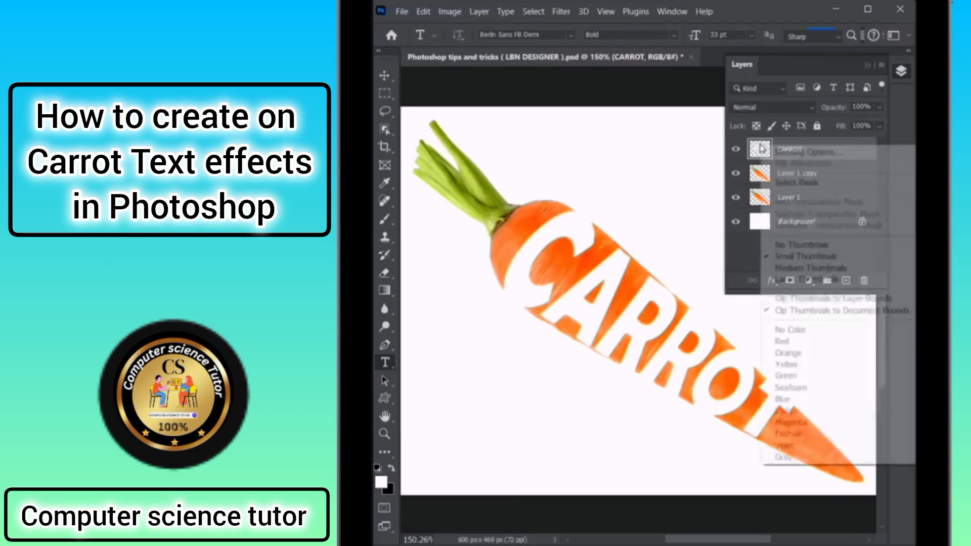
left_click(790, 183)
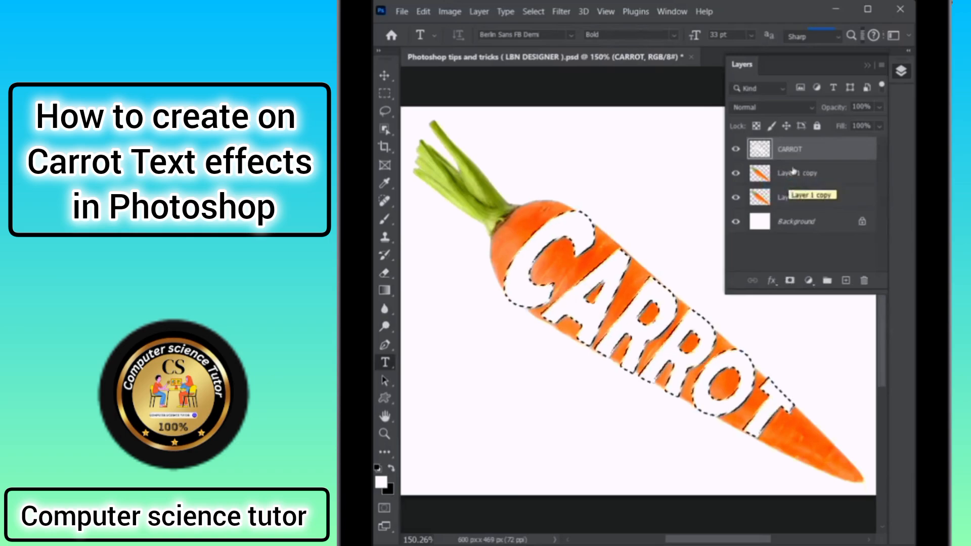
left_click(792, 172)
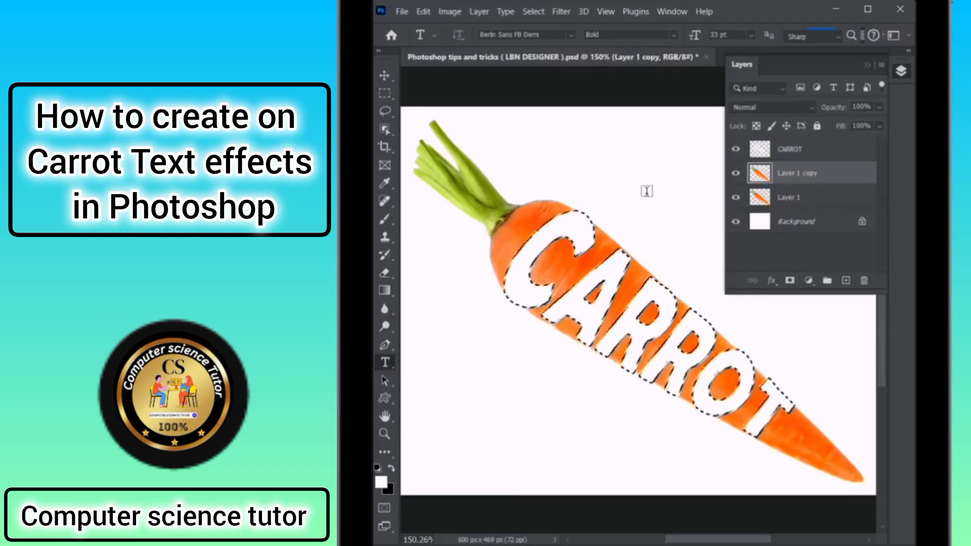
left_click(533, 11)
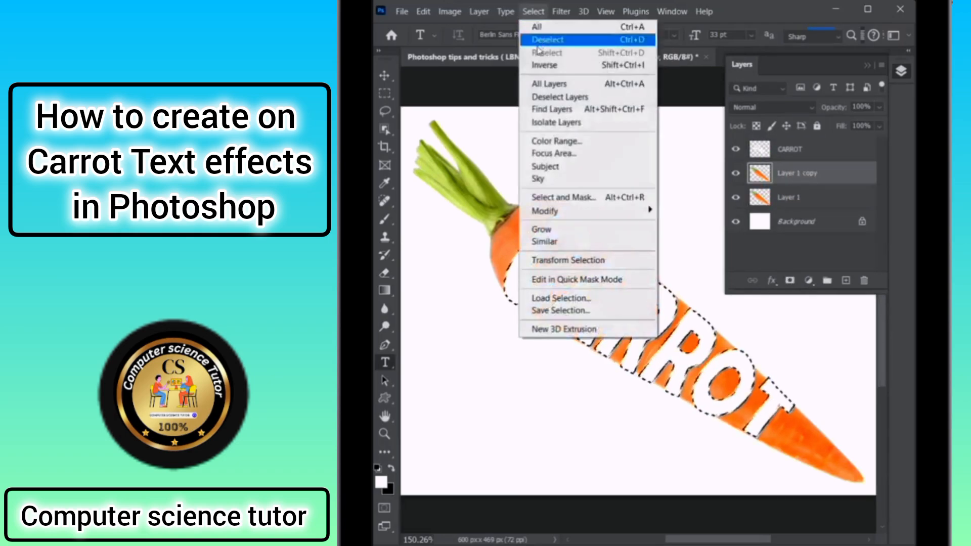
left_click(583, 69)
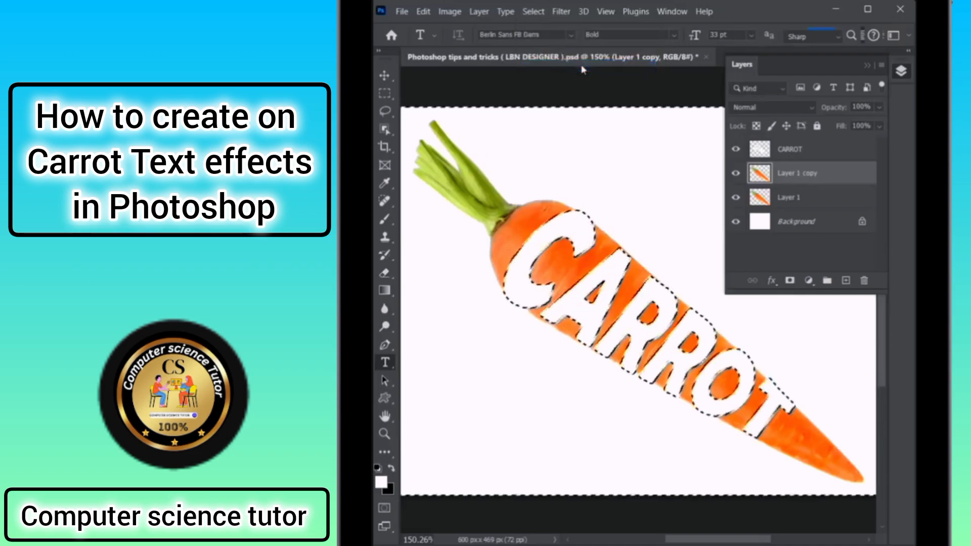
left_click(423, 11)
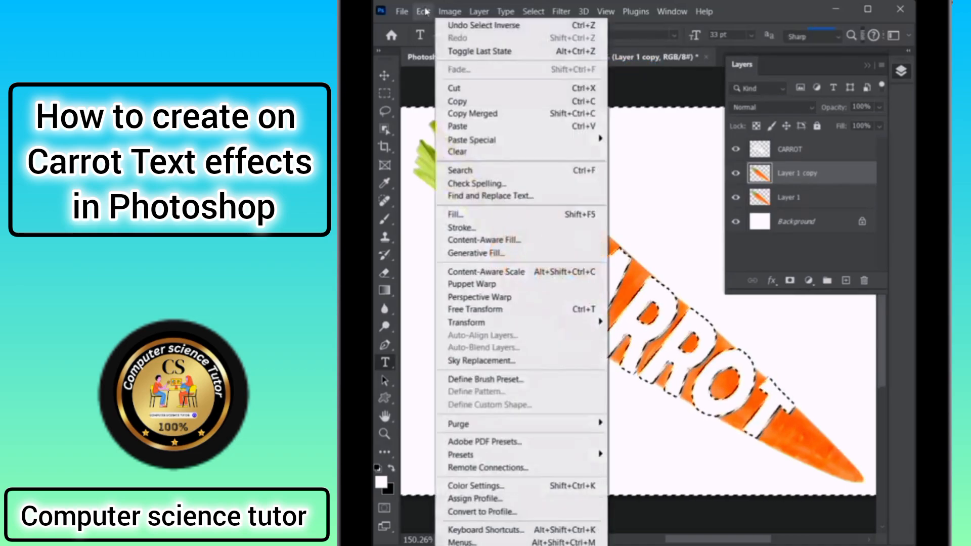
left_click(465, 89)
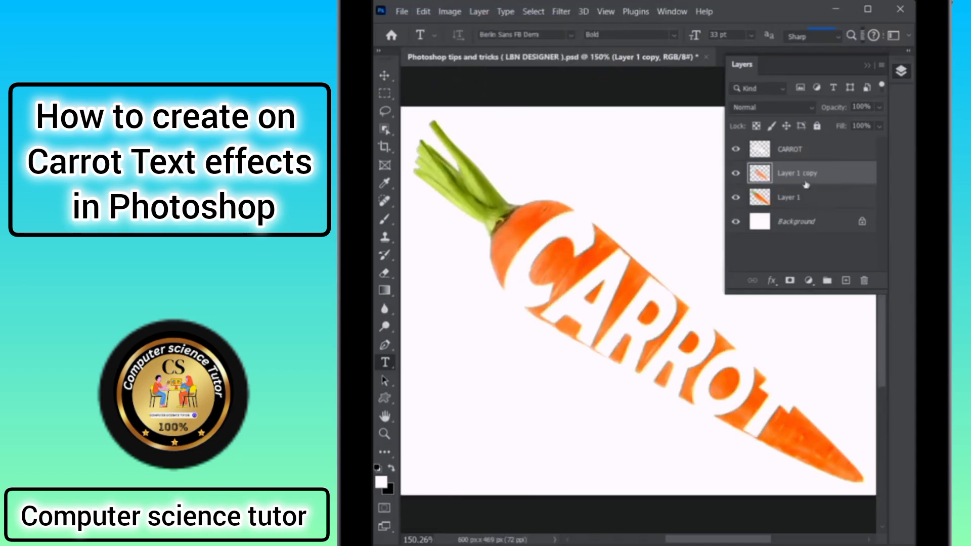
- Load the pixels of Layer 1 copy as a selection and make Layer 1 the active layer
right_click(760, 173)
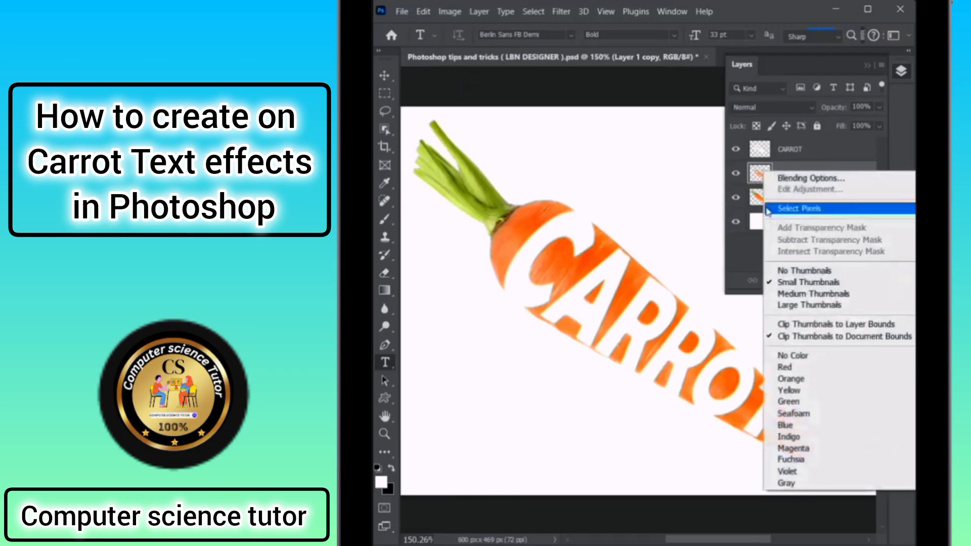
left_click(791, 209)
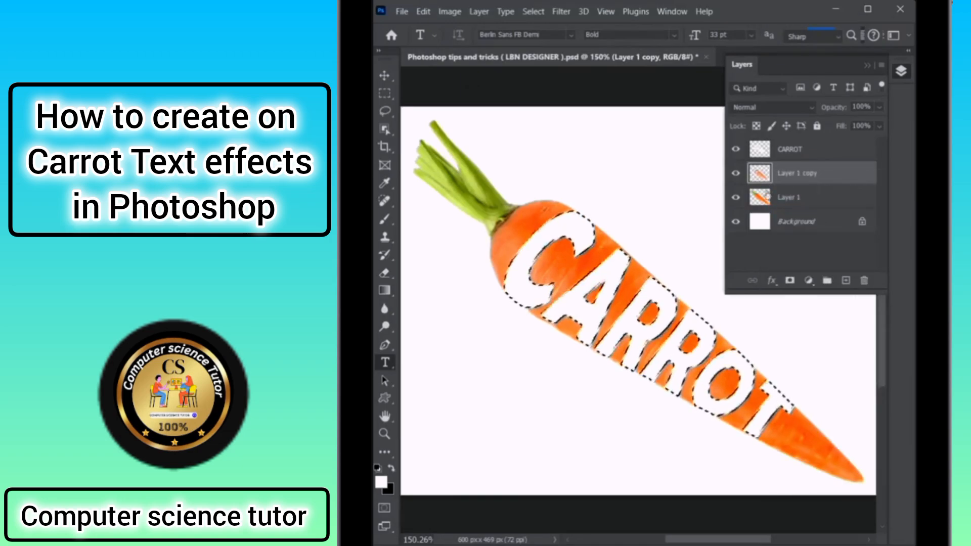
left_click(791, 197)
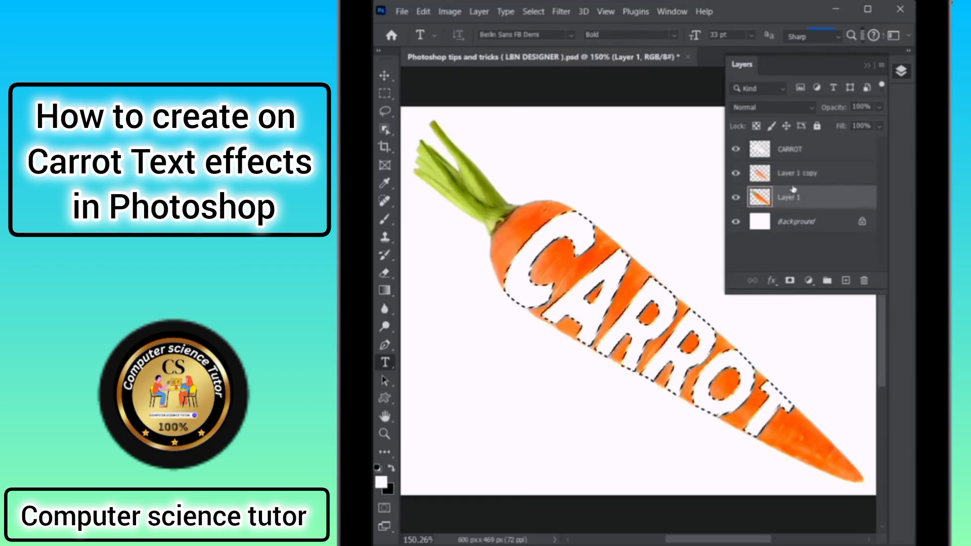
- Set up the Eraser tool with a 90 px brush and invert the letter-shaped selection
left_click(384, 273)
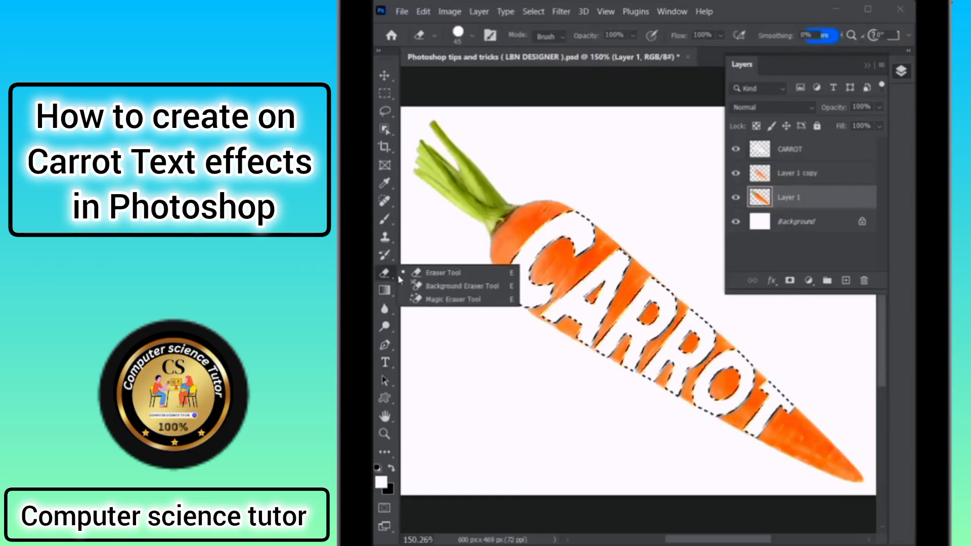
left_click(441, 278)
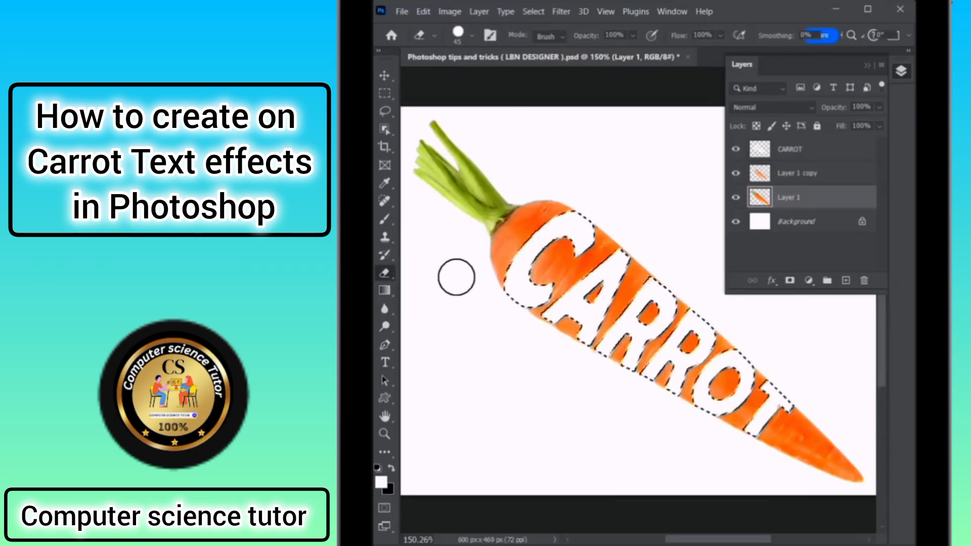
left_click(490, 36)
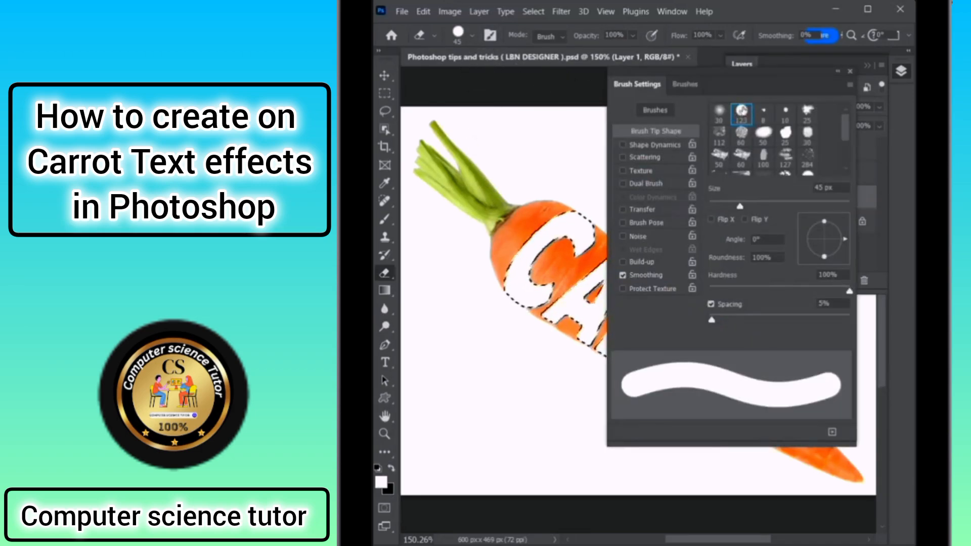
left_click(851, 72)
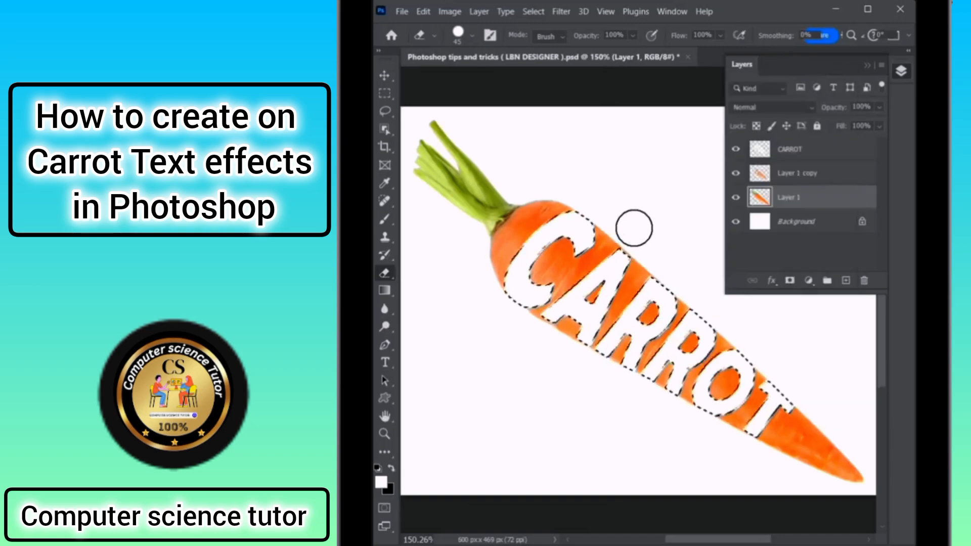
key("bracketright")
key("bracketright")
key("bracketright")
key("bracketright")
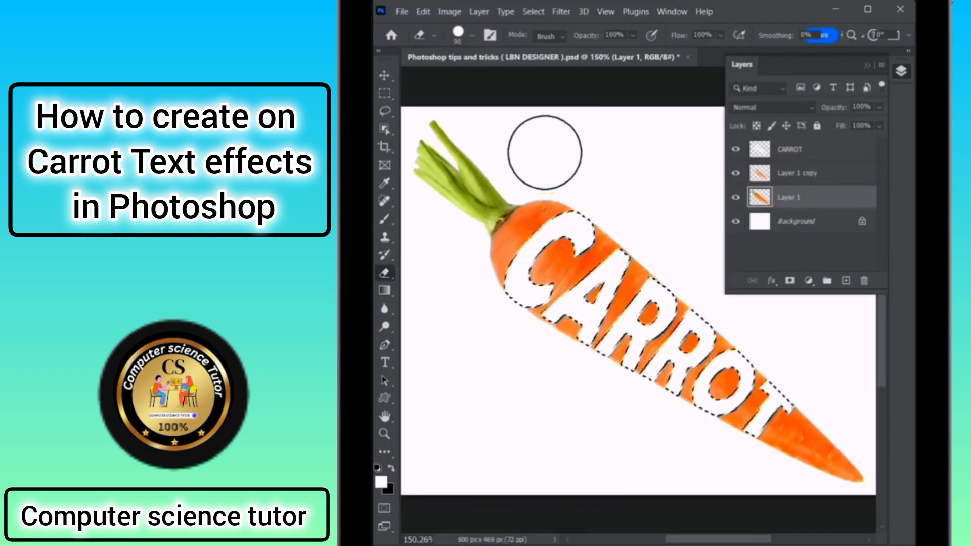
left_click(534, 11)
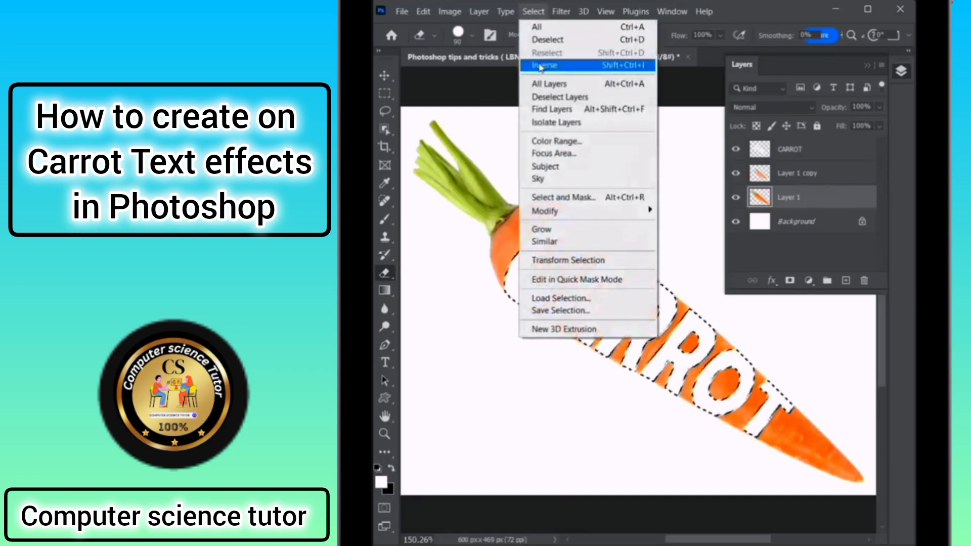
left_click(566, 66)
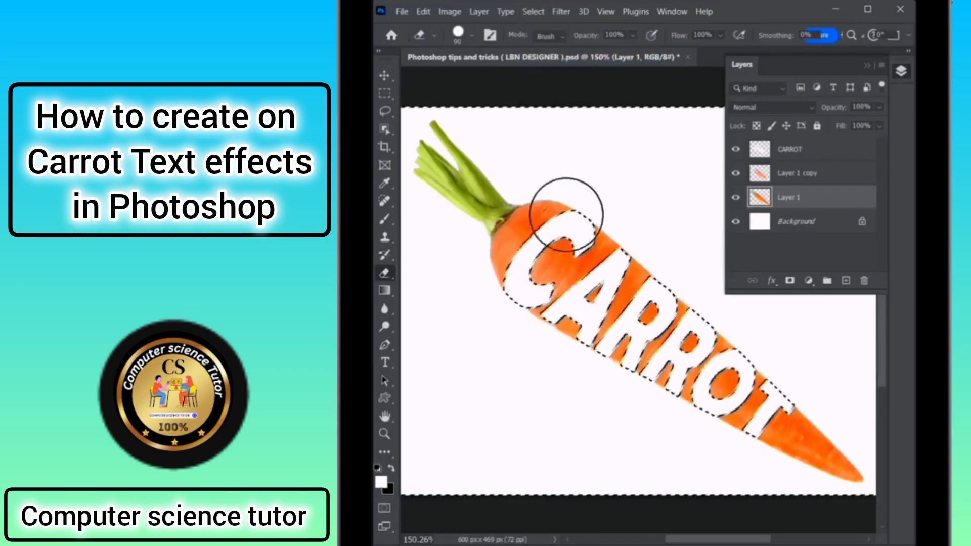
- Erase the carrot body around the letters on Layer 1, keeping the leafy top and tip, and reduce the eraser to 50 px
mouse_move(598, 253)
left_mouse_down()
mouse_move(558, 275)
mouse_move(551, 313)
mouse_move(633, 267)
mouse_move(632, 305)
left_mouse_up()
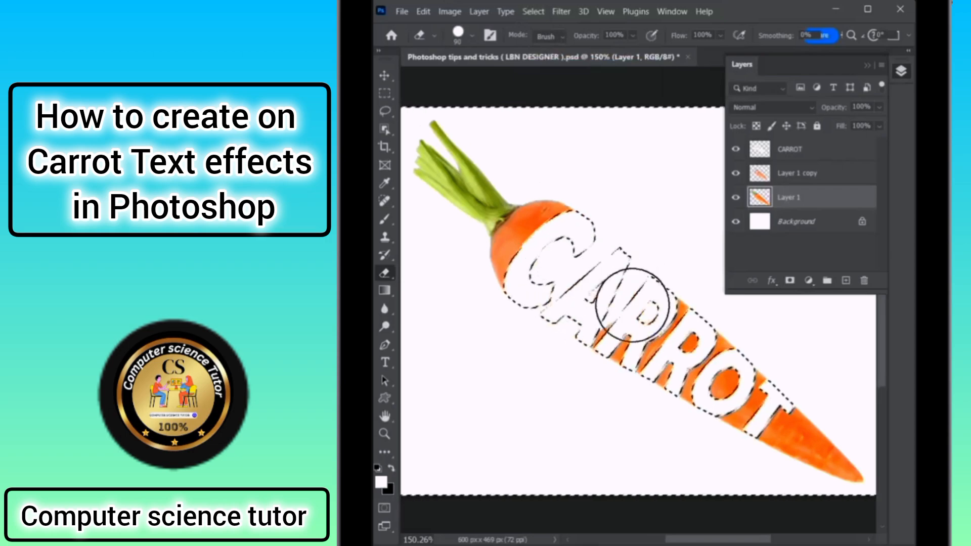
mouse_move(599, 356)
left_mouse_down()
mouse_move(691, 300)
mouse_move(664, 389)
mouse_move(709, 360)
mouse_move(723, 332)
mouse_move(708, 405)
mouse_move(750, 375)
mouse_move(732, 416)
left_mouse_up()
key("bracketleft")
key("bracketleft")
key("bracketleft")
key("bracketleft")
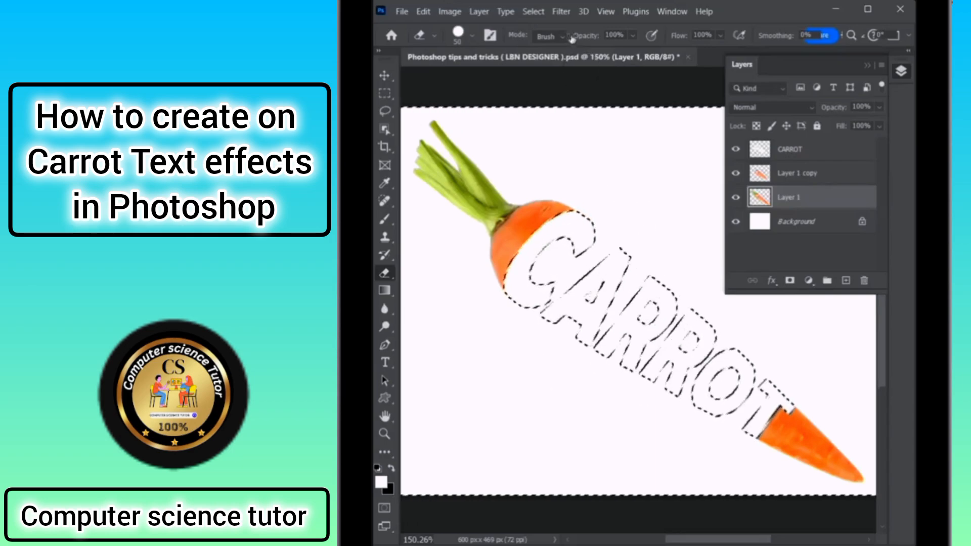
- Deselect the selection and hide the white CARROT text layer to reveal the carrot-textured letters
left_click(533, 11)
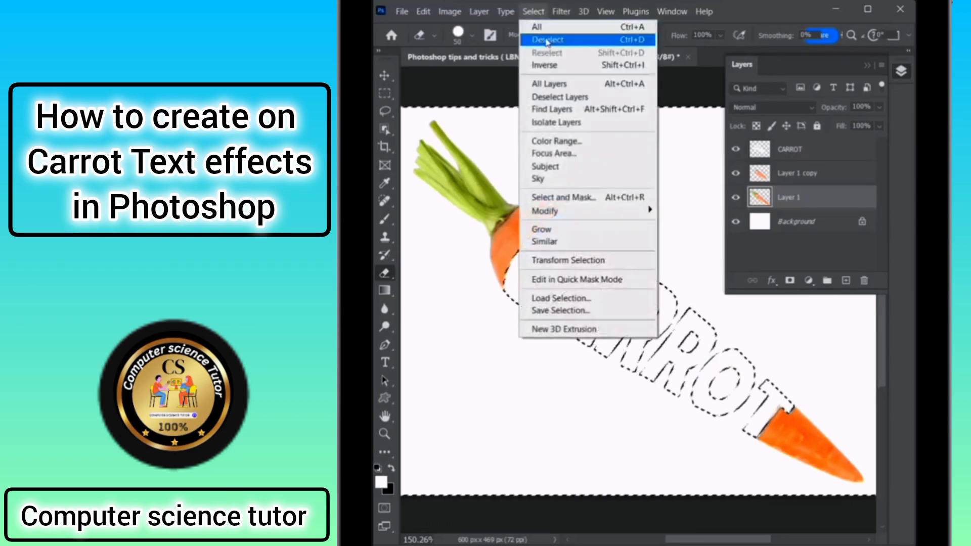
left_click(547, 40)
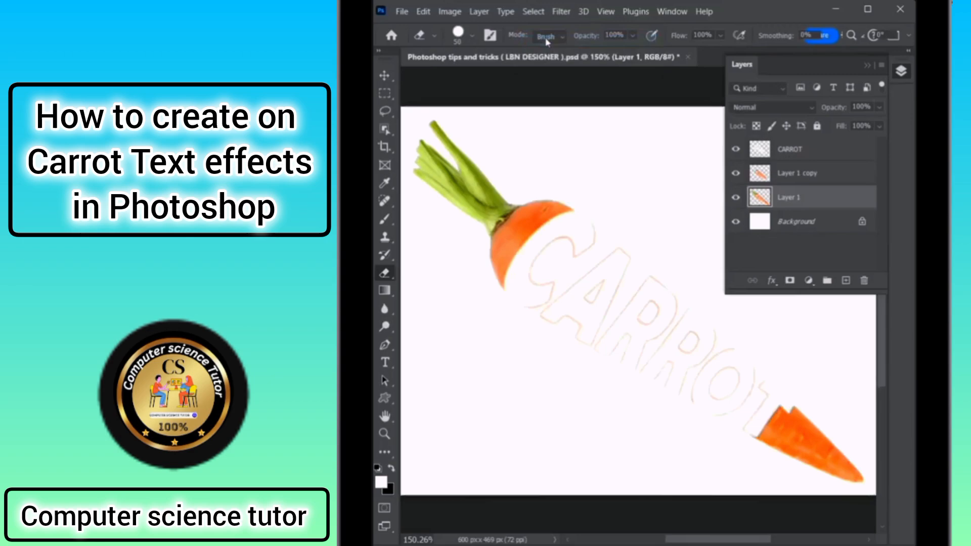
left_click(737, 151)
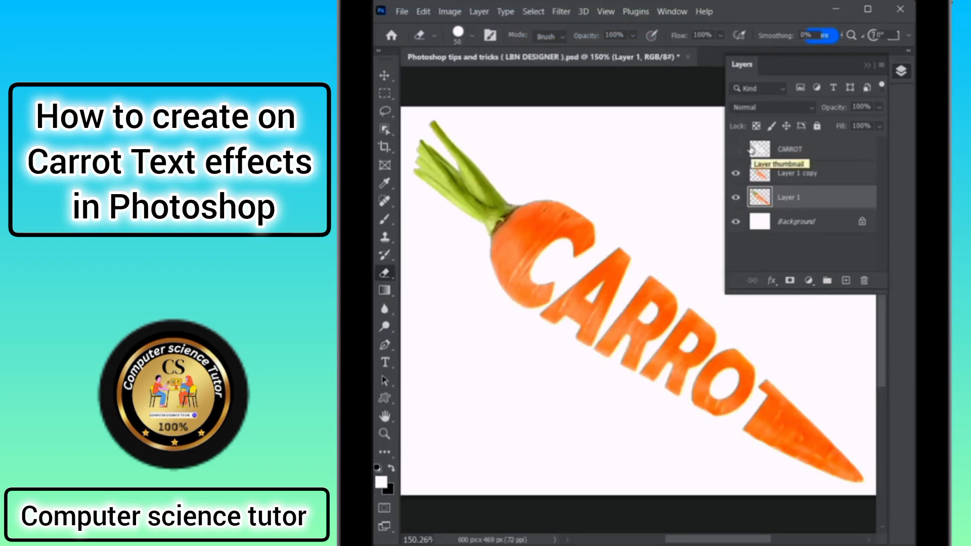
- Apply the grey stone-textured second preset from the Fur styles to the Layer 1 copy letters
left_click(796, 177)
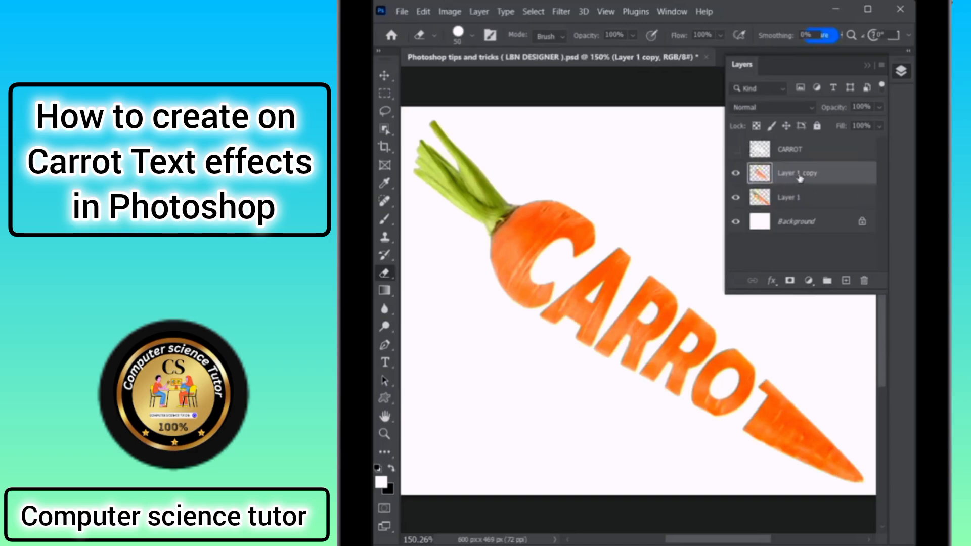
left_click(772, 281)
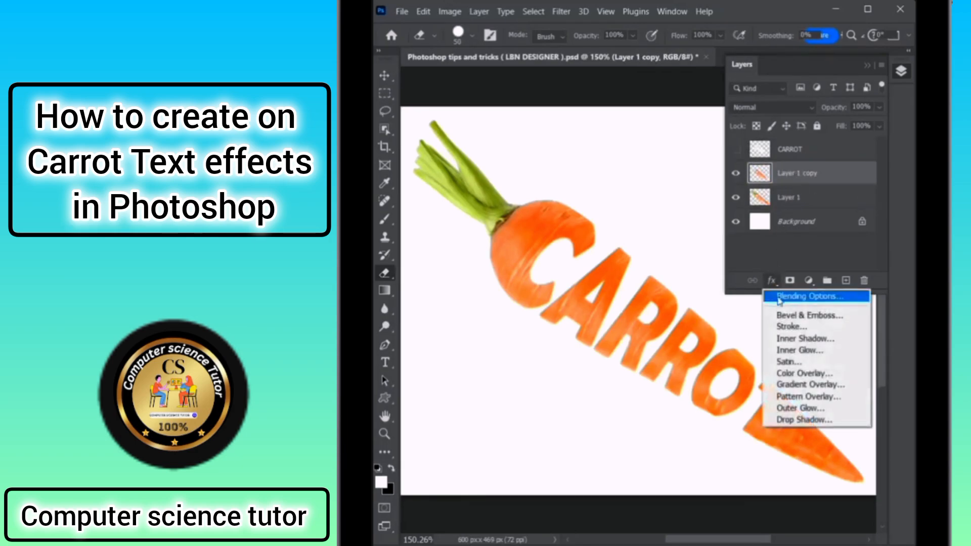
left_click(795, 304)
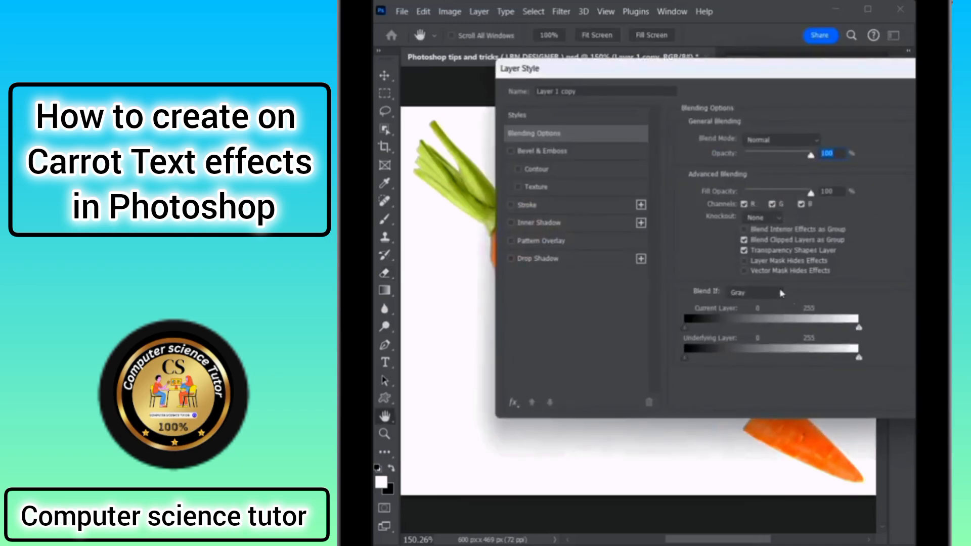
left_click(522, 117)
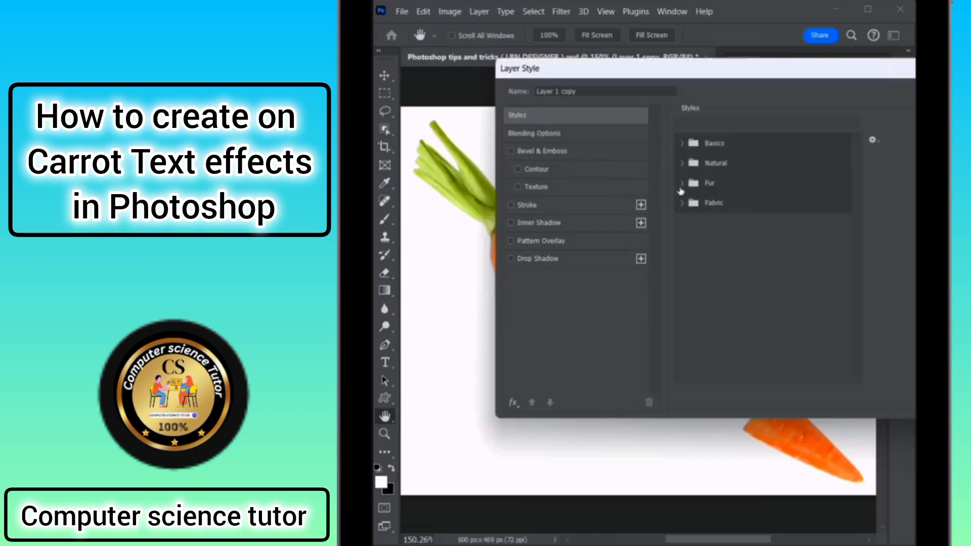
left_click(681, 183)
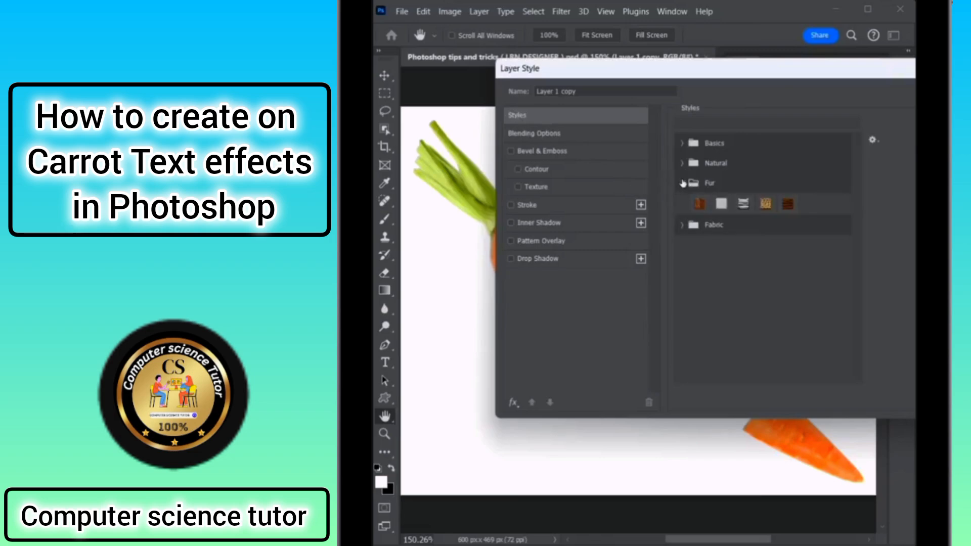
left_click_drag(670, 75, 806, 77)
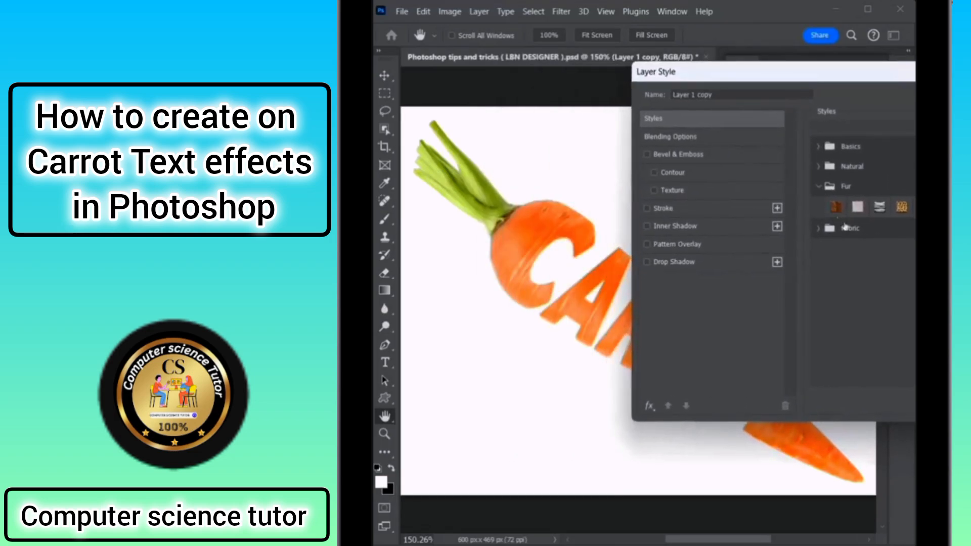
left_click(857, 206)
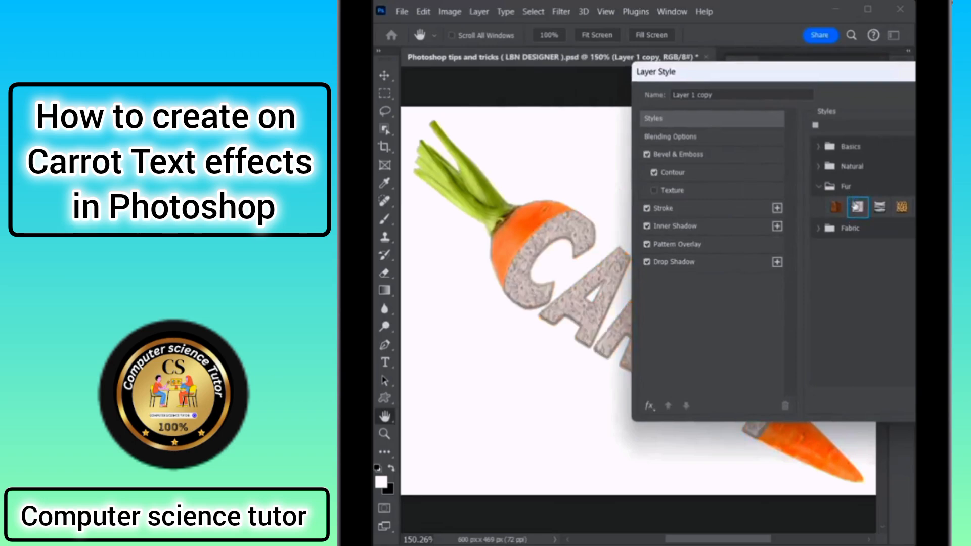
left_click_drag(833, 76, 546, 87)
left_click(828, 106)
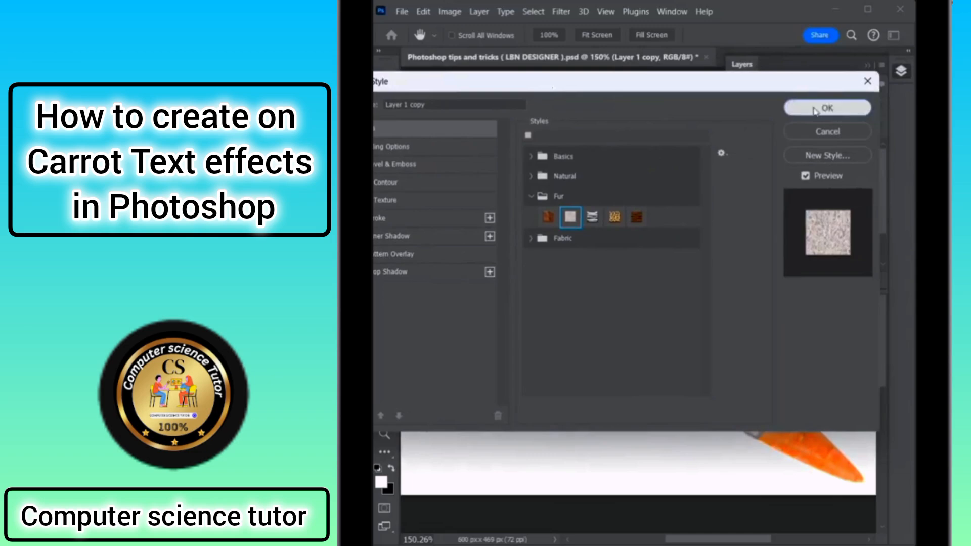
left_click(903, 73)
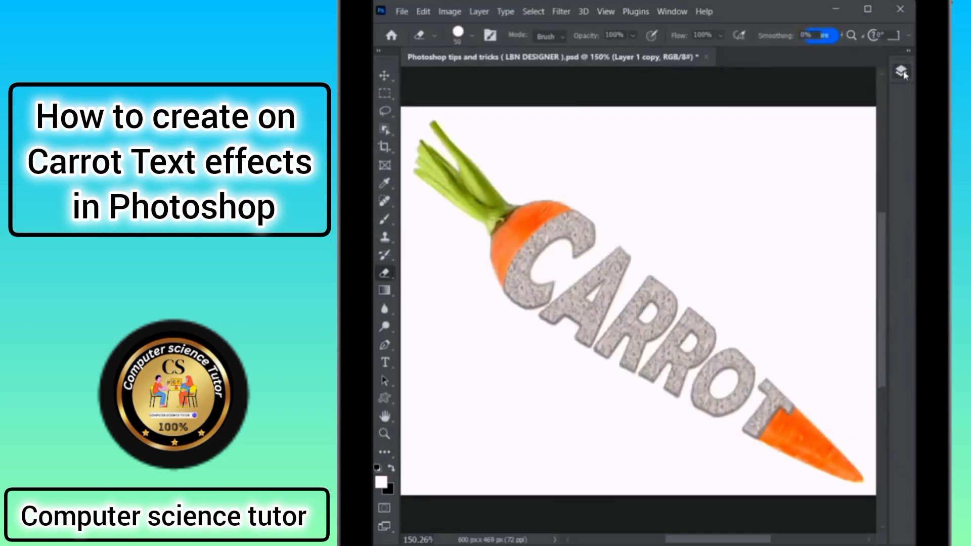
- Add a first name in white capitals on the dark canvas, using 48 pt Comic Sans MS text
key("v")
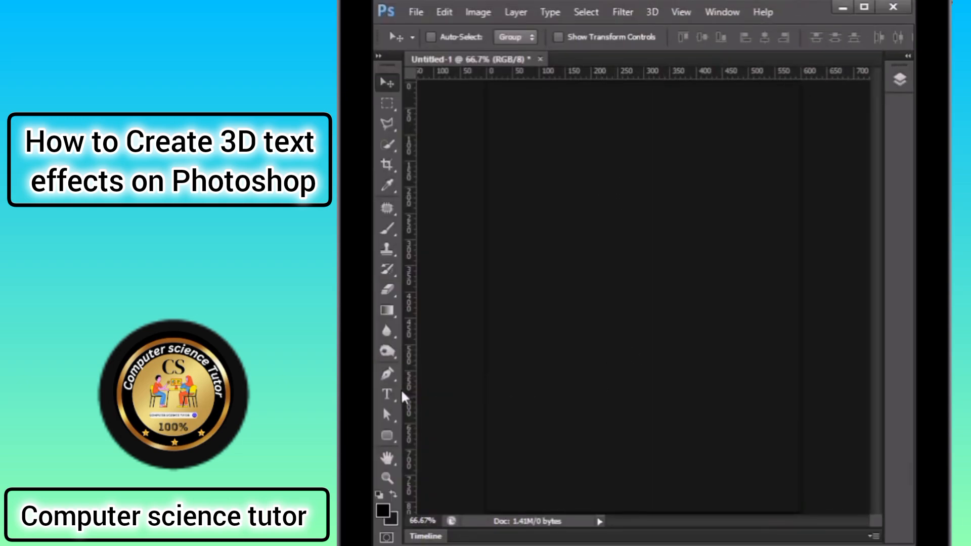
left_click(390, 395)
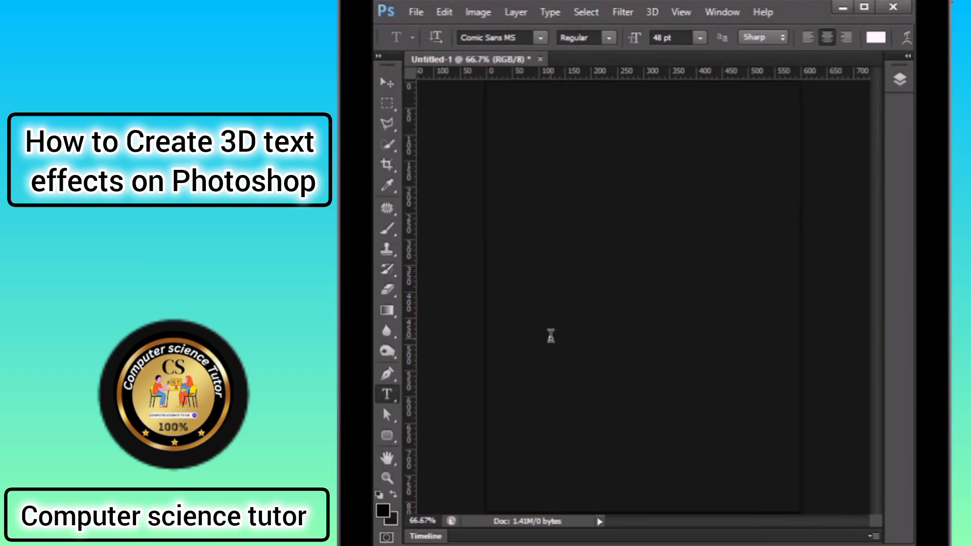
left_click(551, 336)
type("LIB")
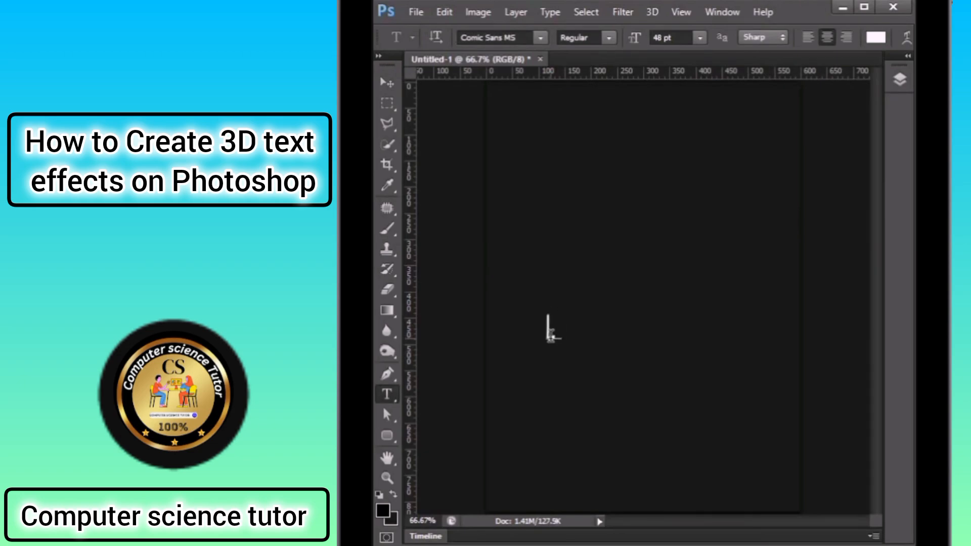
type("IN")
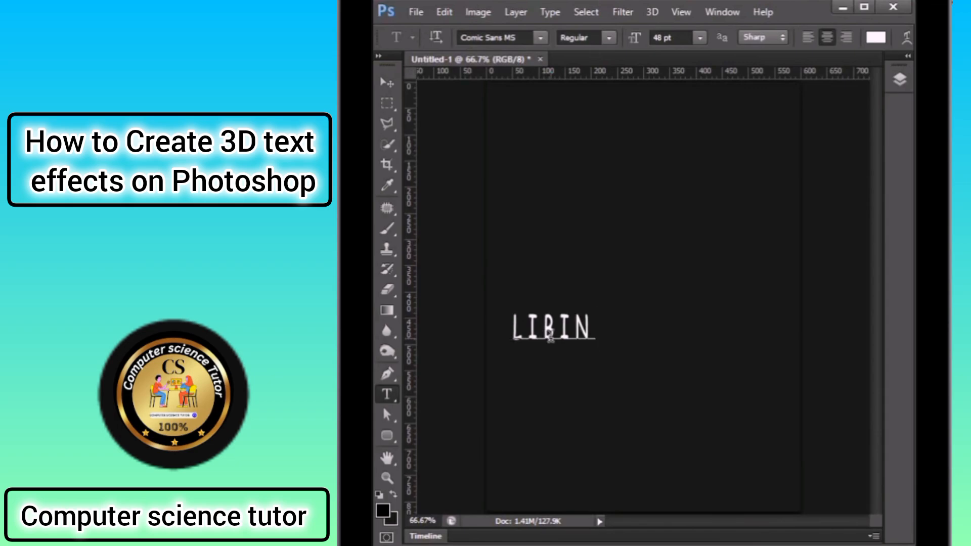
key("ctrl+Return")
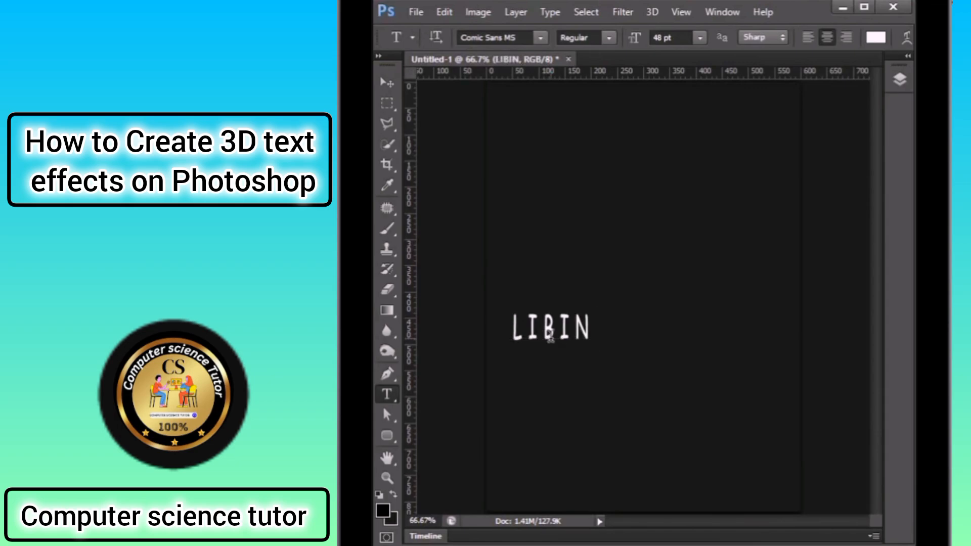
- Scale the name text up to about 152 pt so it spans most of the canvas width
key("ctrl+t")
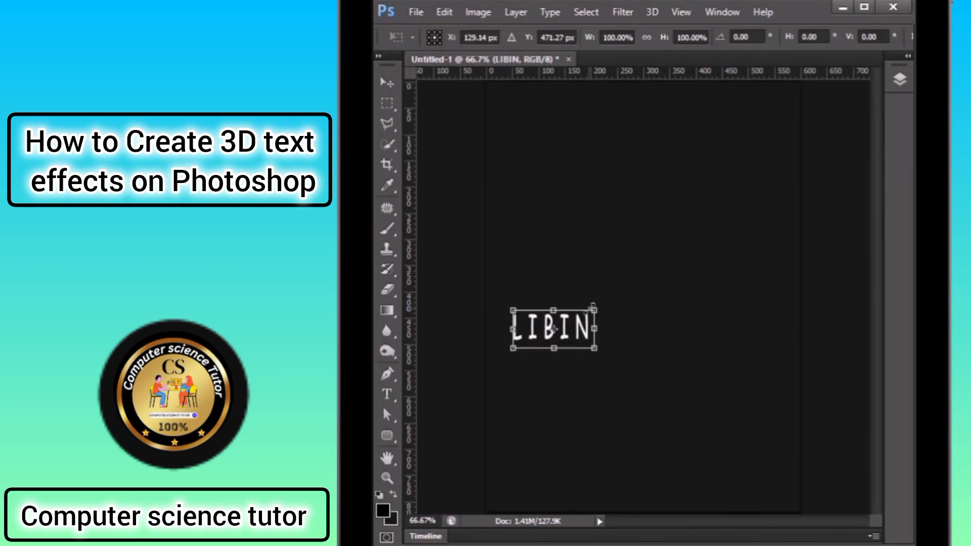
left_click_drag(596, 311, 756, 196)
key("Return")
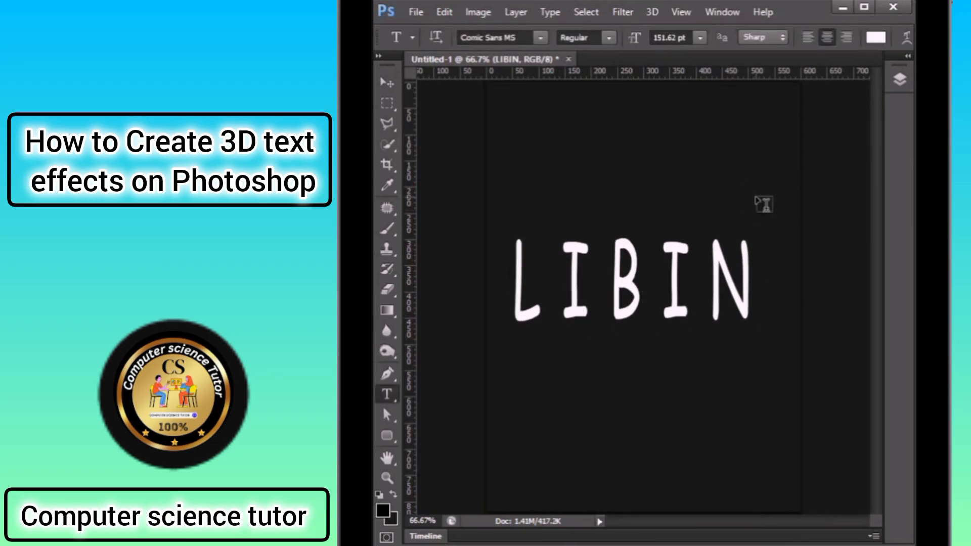
- Warp the name text with a horizontal Arc style and a bend of +19%
key("ctrl+plus")
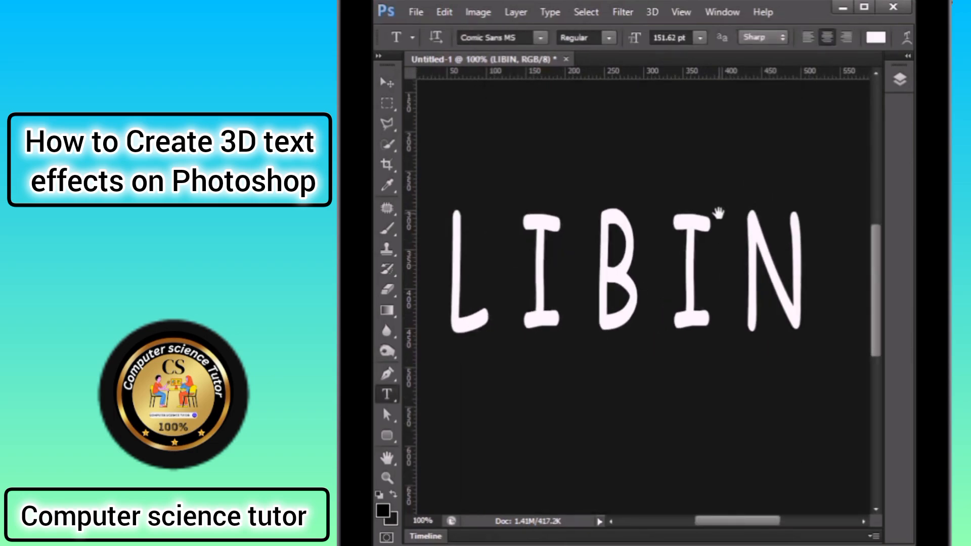
left_click_drag(718, 211, 733, 214)
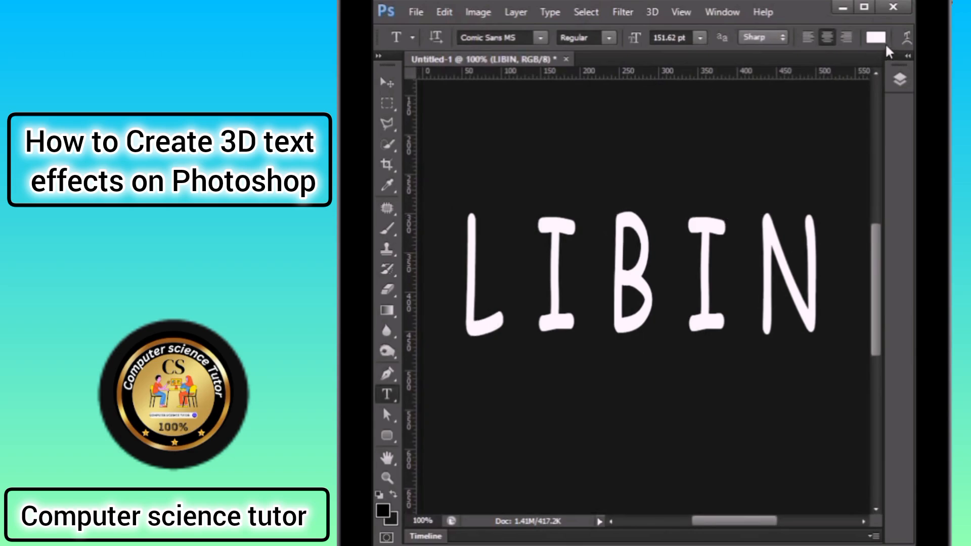
left_click(907, 38)
left_click_drag(869, 62, 714, 66)
left_click(655, 96)
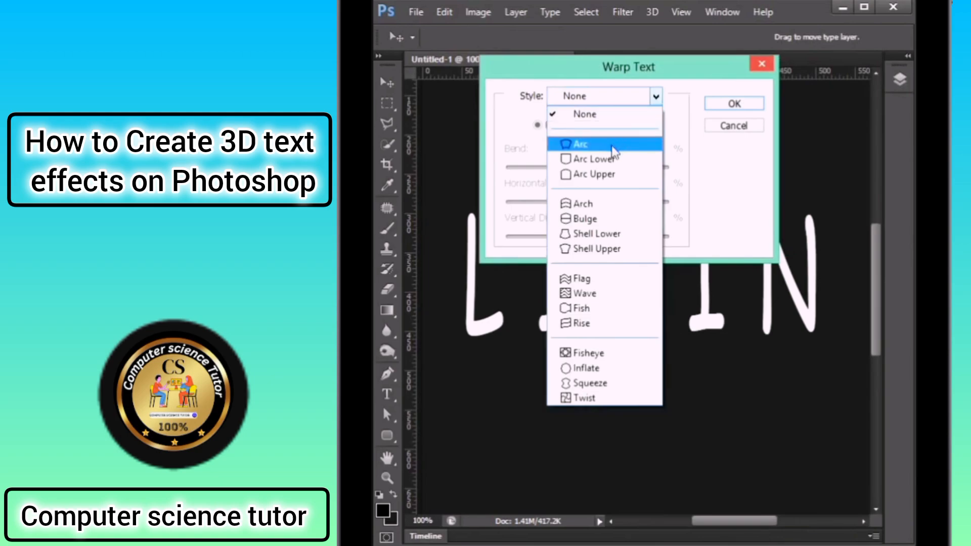
left_click(613, 145)
mouse_move(609, 163)
left_mouse_down()
mouse_move(594, 174)
mouse_move(607, 176)
left_mouse_up()
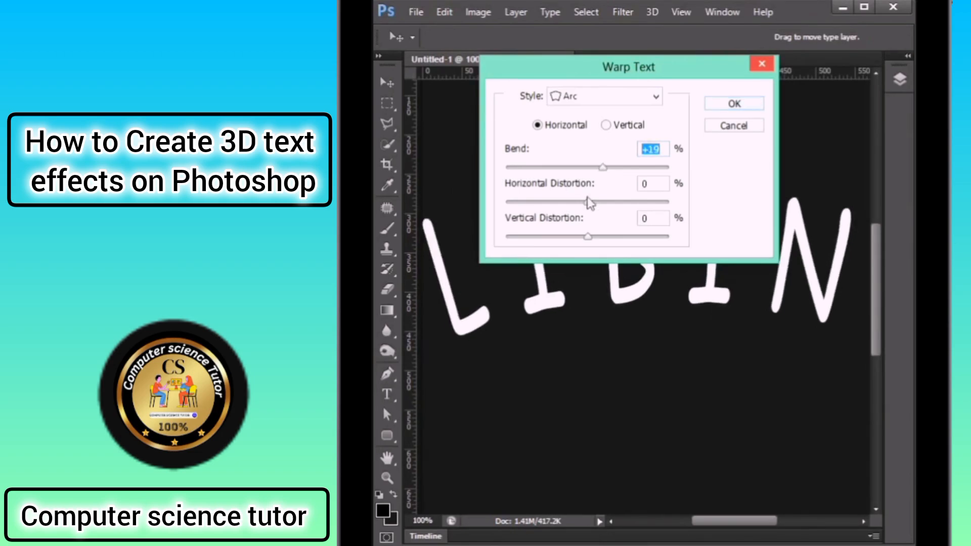
left_click(739, 105)
- Add a Satin effect to the text layer, keeping Multiply at 50% opacity with a 19° angle
left_click(900, 81)
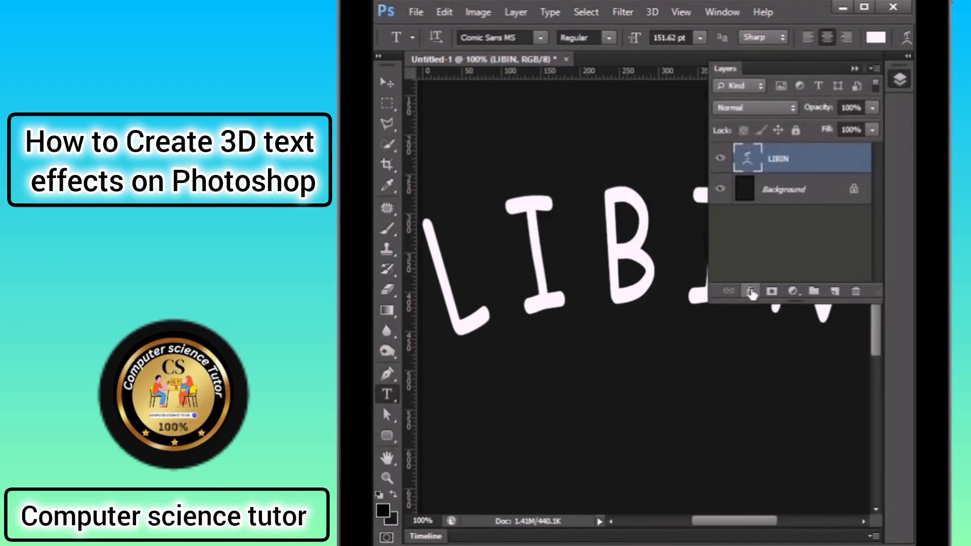
left_click(751, 291)
left_click(777, 308)
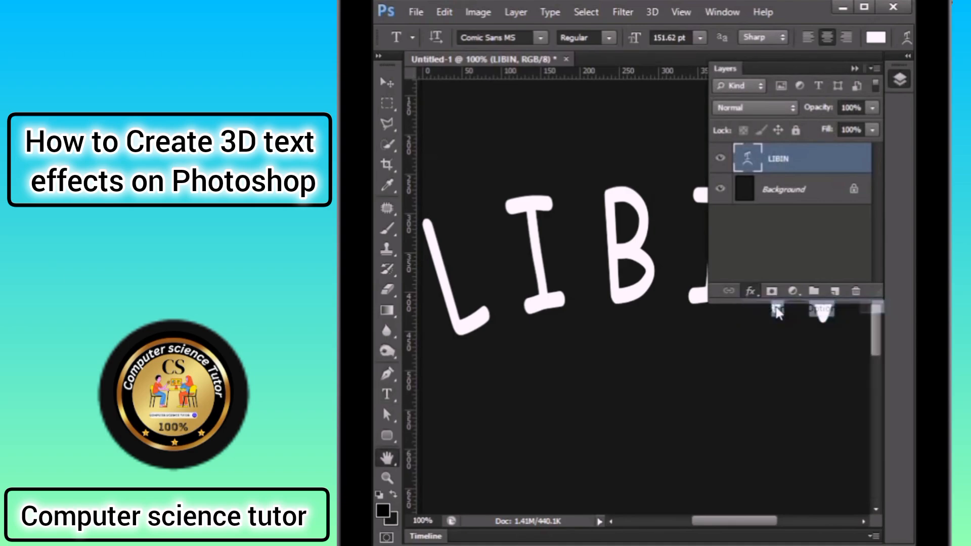
left_click_drag(653, 174, 685, 87)
left_click(466, 249)
left_click(484, 249)
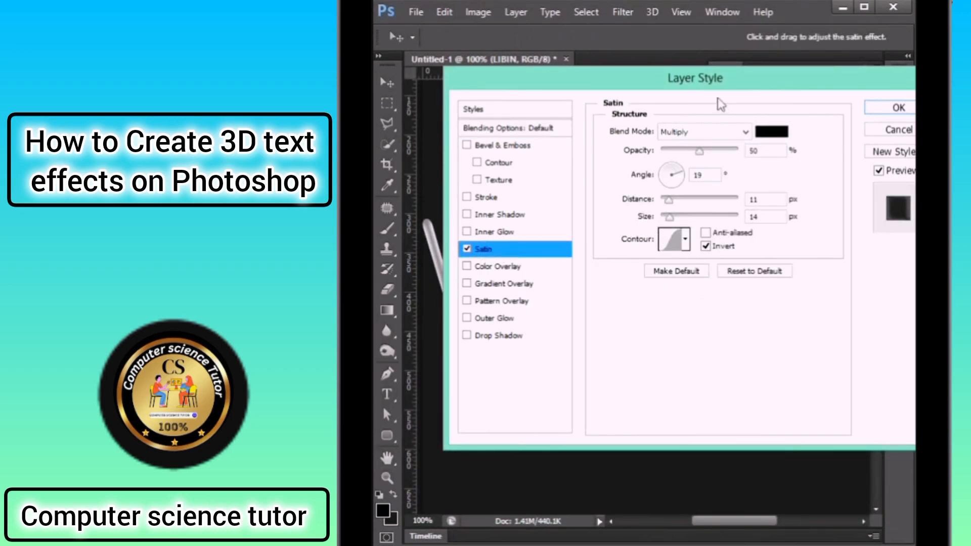
left_click_drag(718, 89, 813, 91)
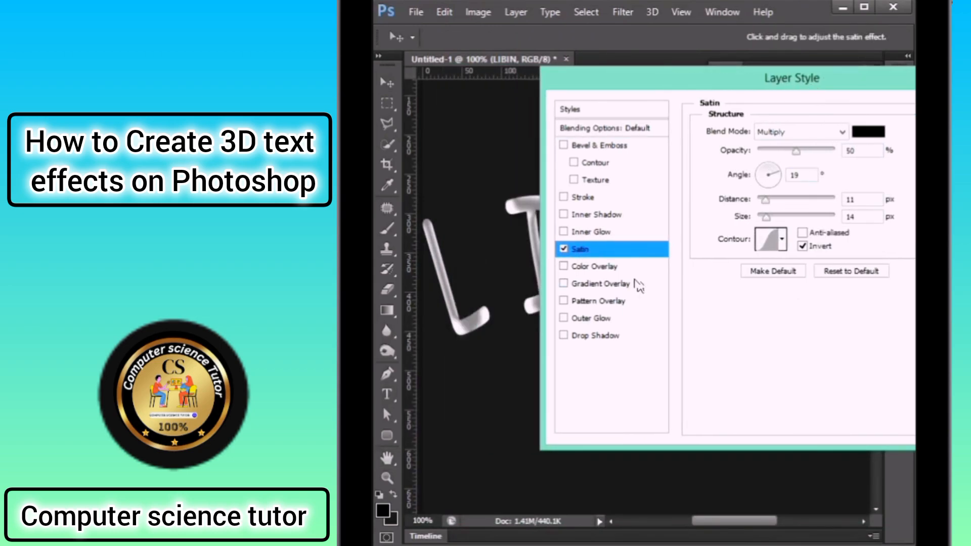
- Add a linear Gradient Overlay with the Orange, Yellow, Orange preset to the text layer and apply the layer style
left_click(634, 284)
left_click(804, 168)
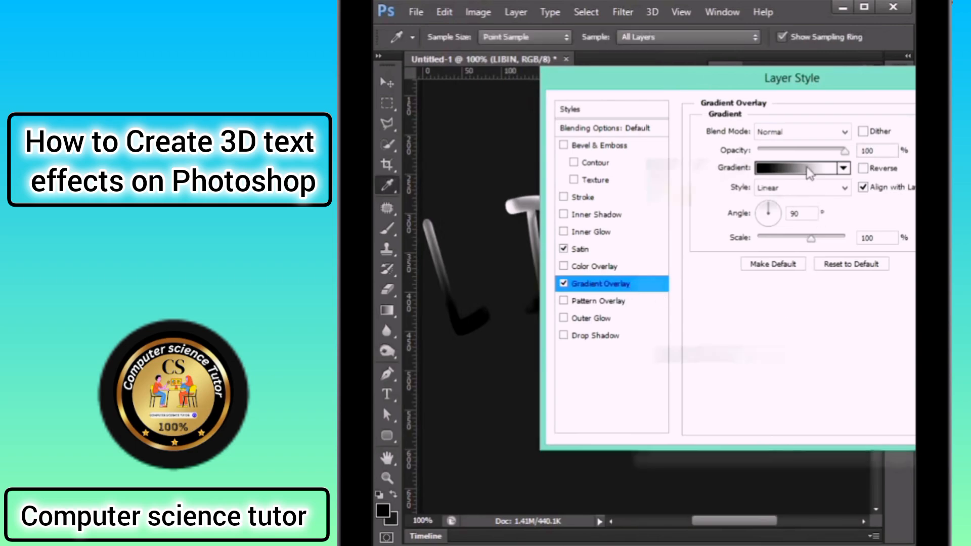
left_click(820, 170)
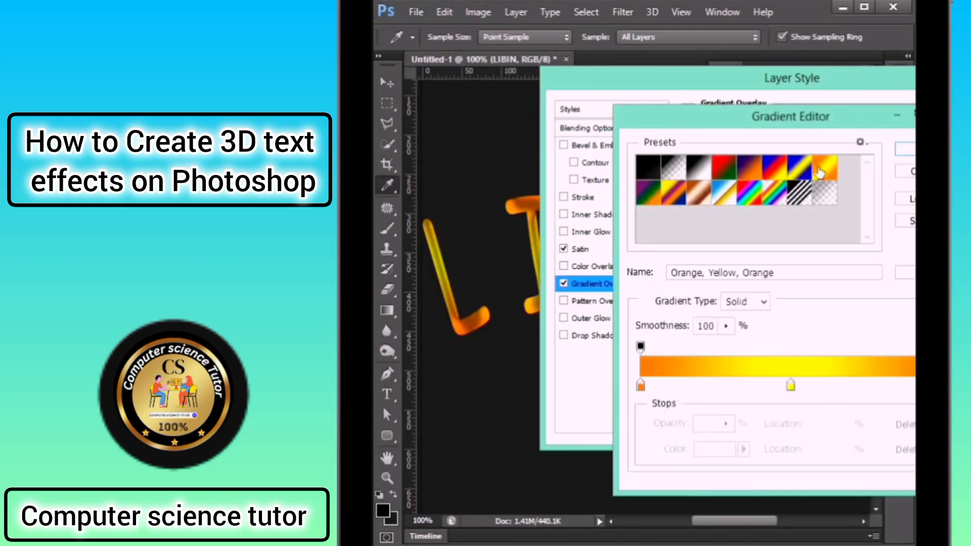
left_click(907, 152)
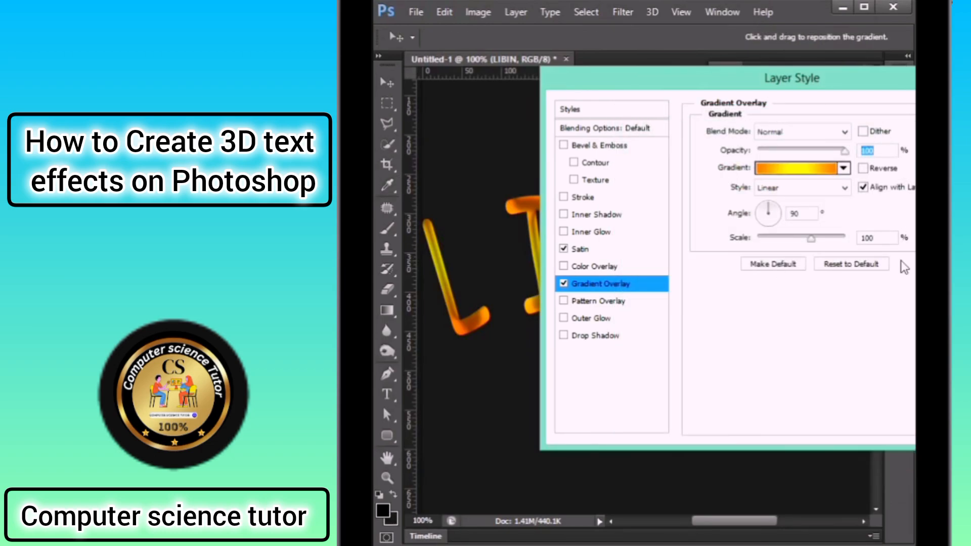
left_click_drag(957, 84, 746, 77)
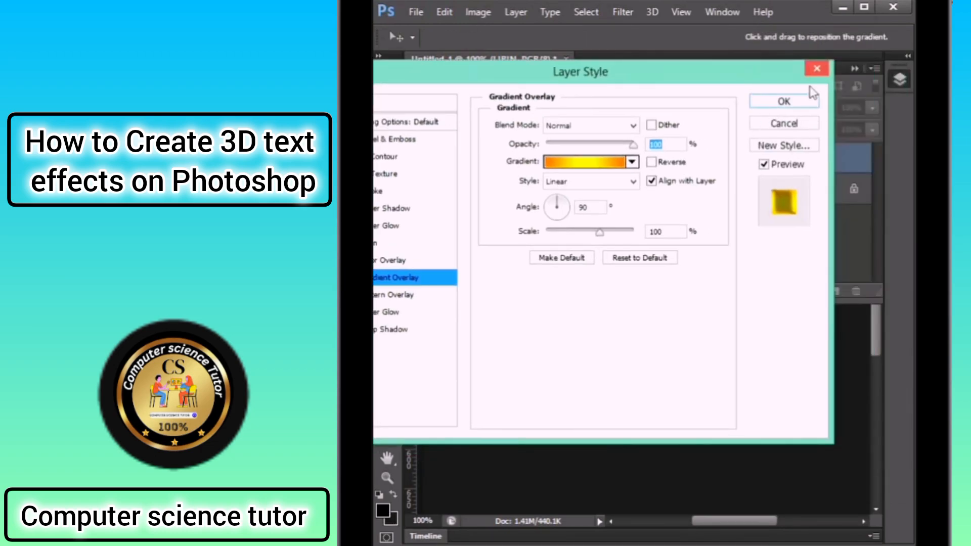
left_click(783, 101)
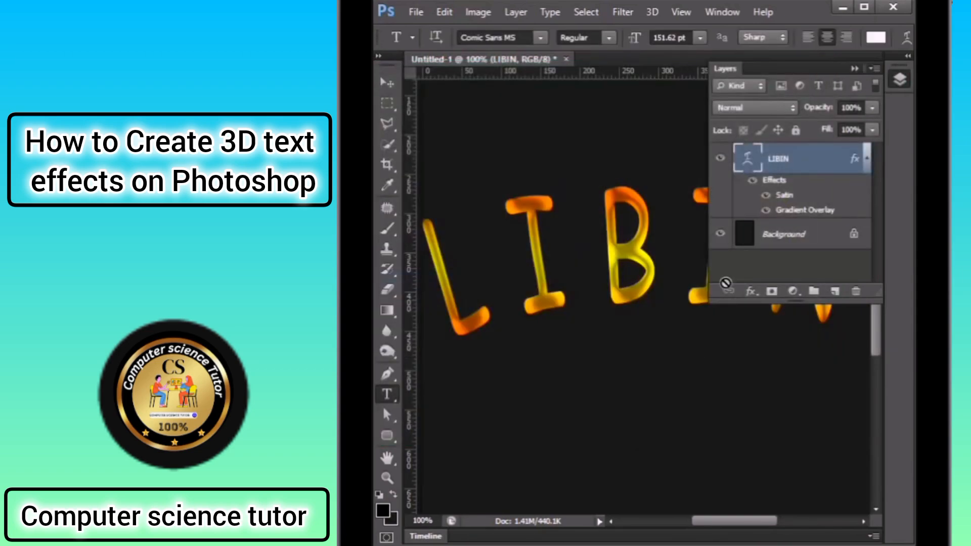
left_click(901, 79)
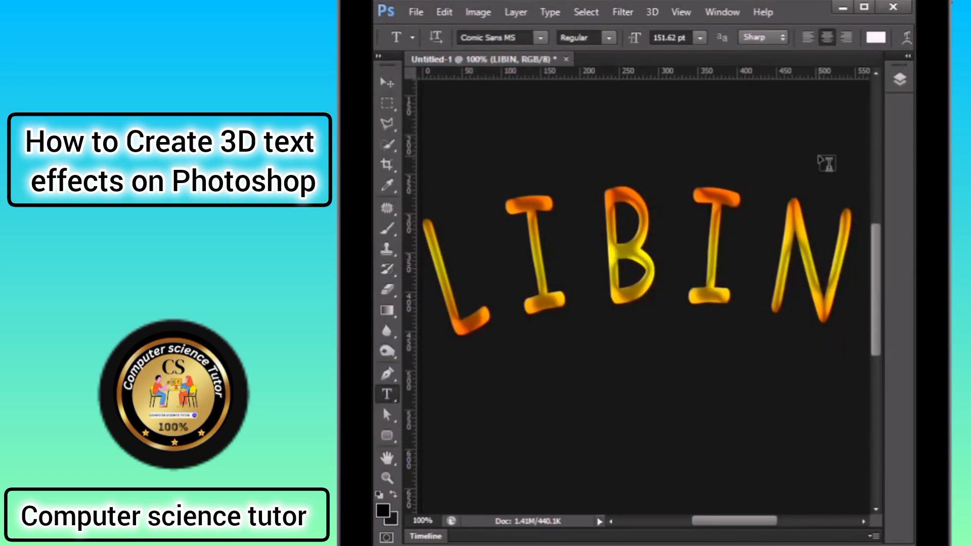
- Free-transform the text layer to a height of 100.50%, keeping its width at 100%
key("ctrl+t")
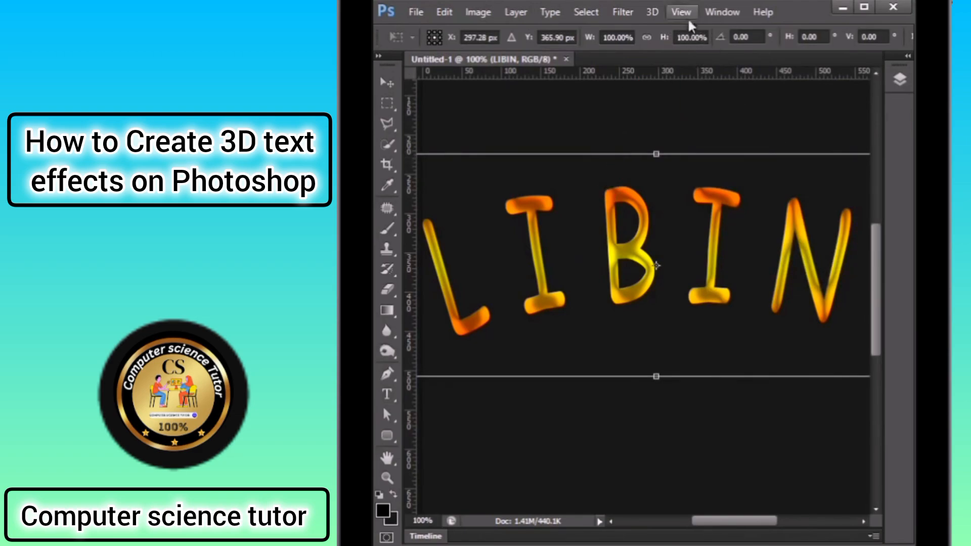
left_click(700, 38)
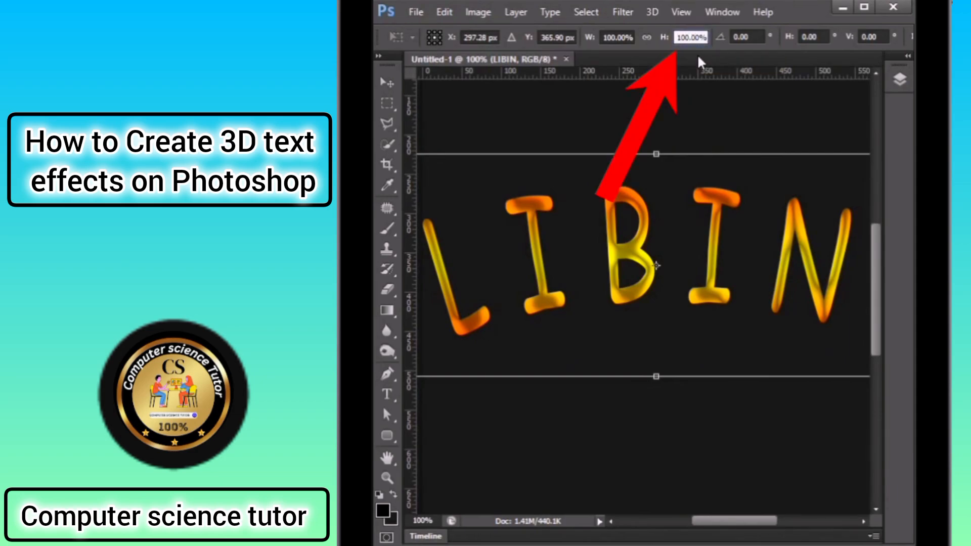
key("BackSpace")
type("5")
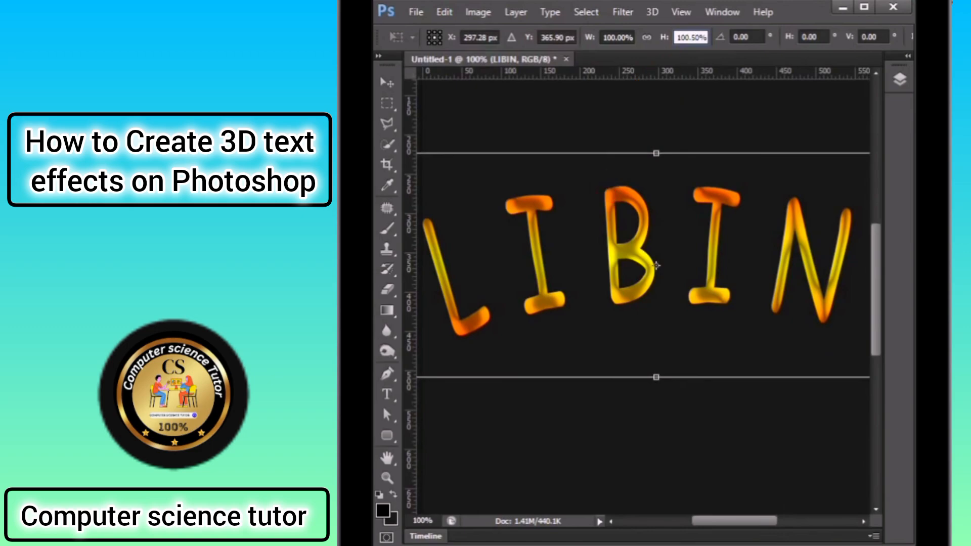
key("Return")
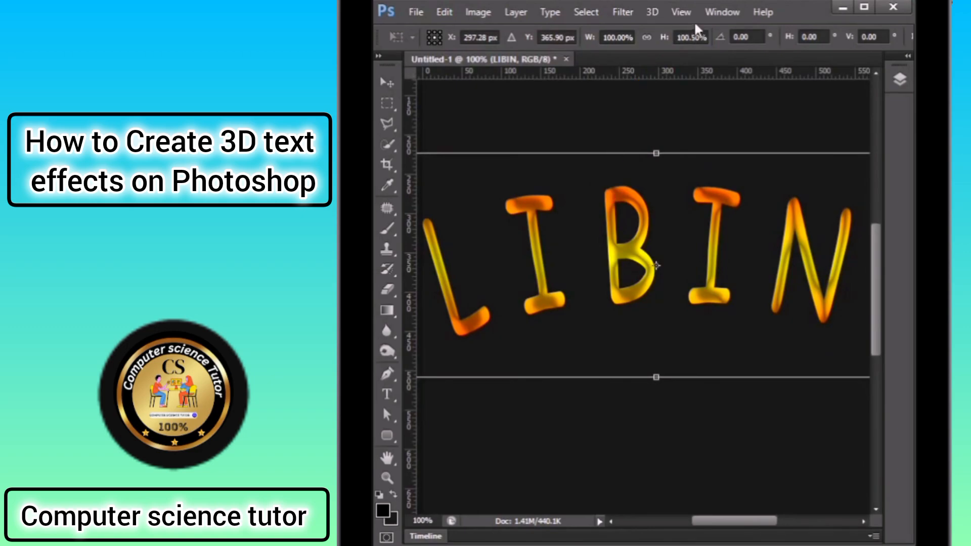
key("t")
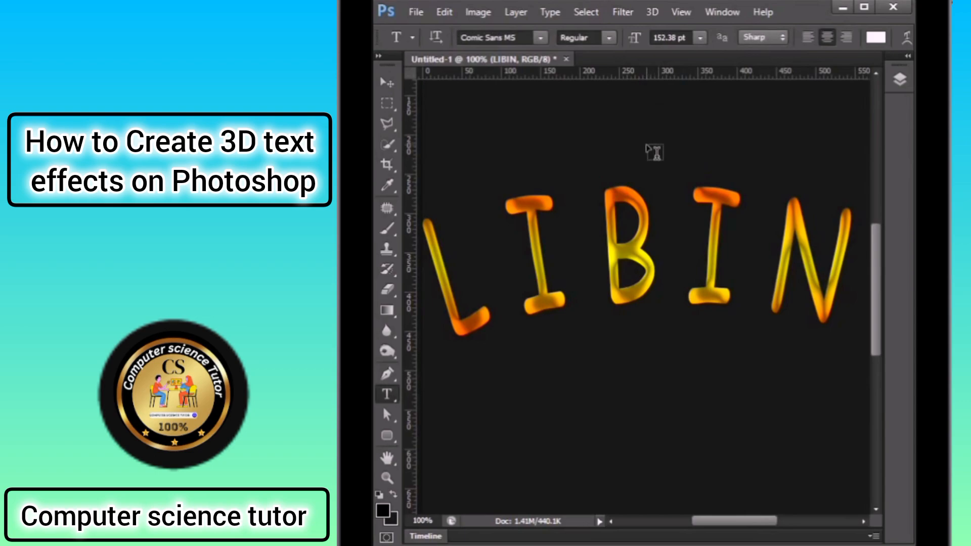
- Convert the styled name text layer to a smart object
left_click(898, 83)
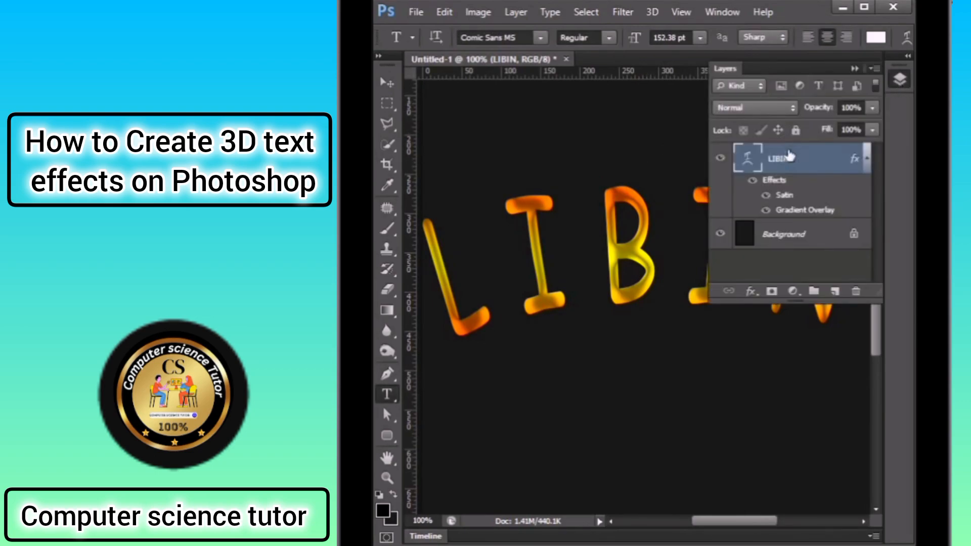
right_click(783, 158)
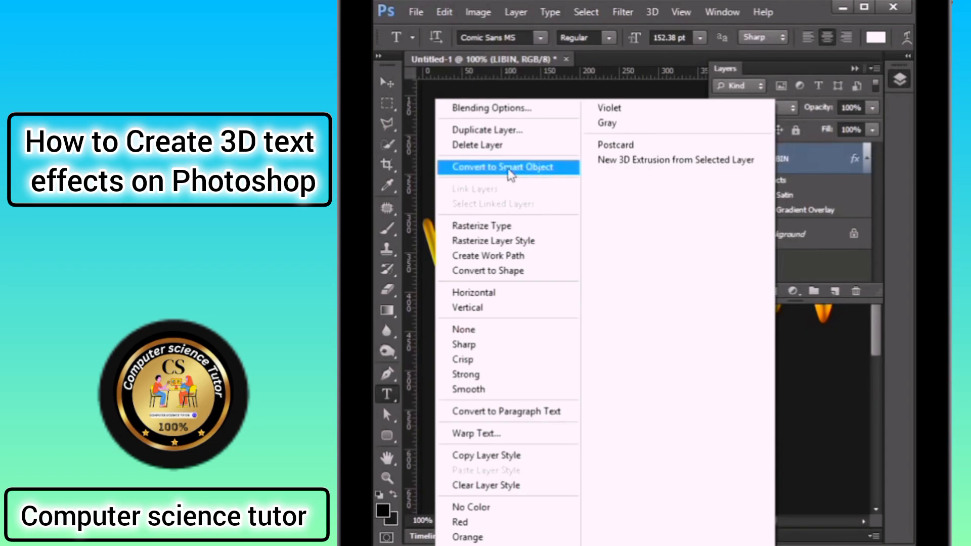
left_click(526, 171)
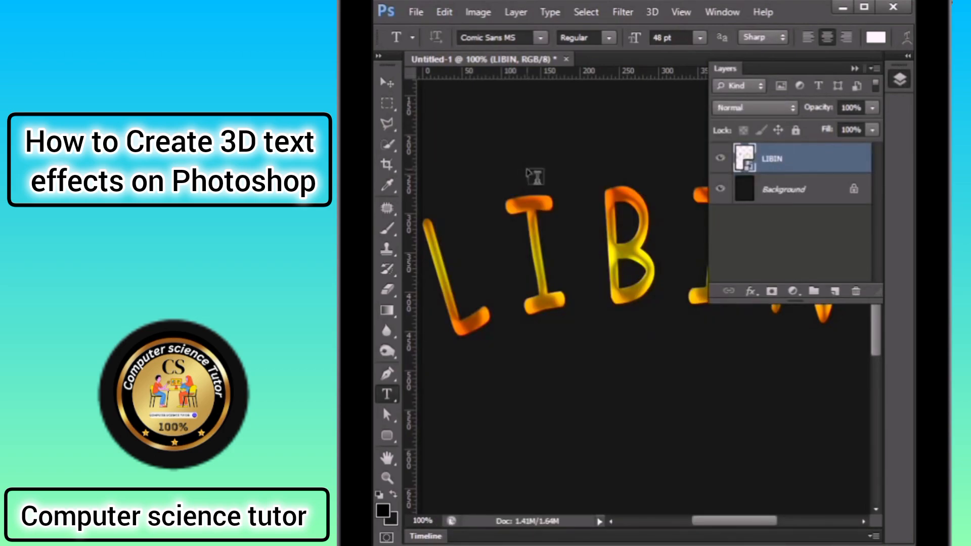
- Duplicate the smart object 50 times, repeating the last transform on each copy to build up the extruded depth
key("ctrl+shift+alt+t")
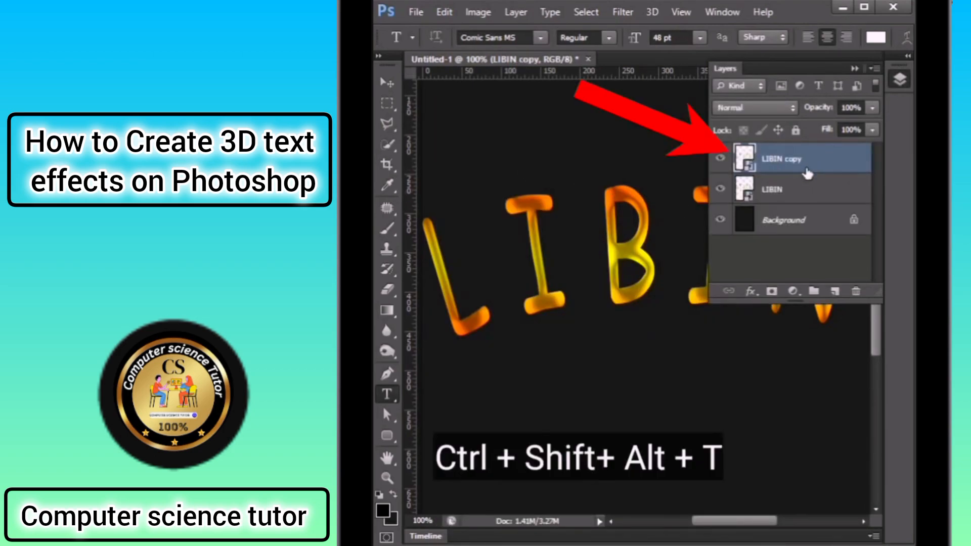
key("ctrl+shift+alt+t")
key("ctrl+shift+alt+t")
key("ctrl+shift+alt+t")
key("ctrl+shift+alt+t")
key("ctrl+shift+alt+t")
key("ctrl+shift+alt+t")
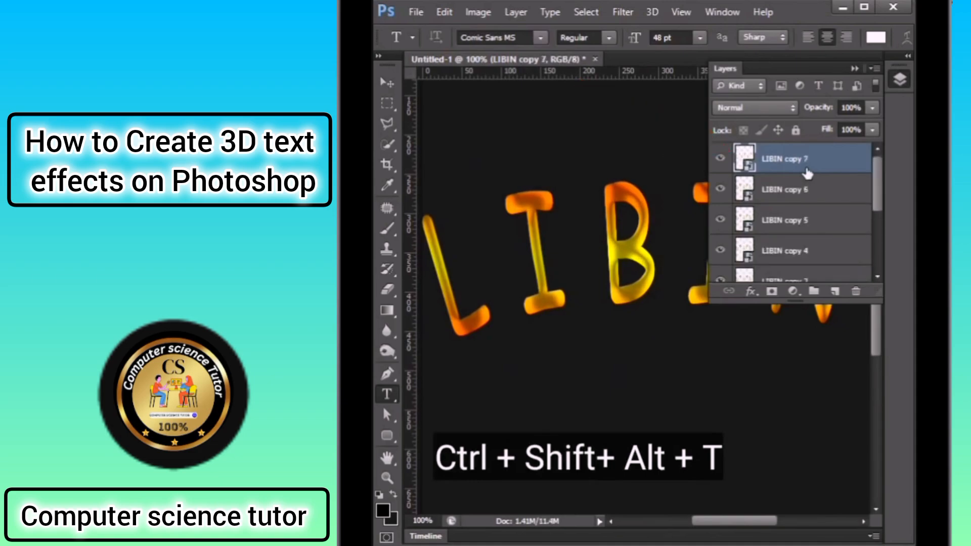
key("ctrl+shift+alt+t")
key("ctrl+shift+alt+t")
key("ctrl+shift+alt+t")
key("ctrl+shift+alt+t")
key("ctrl+shift+alt+t")
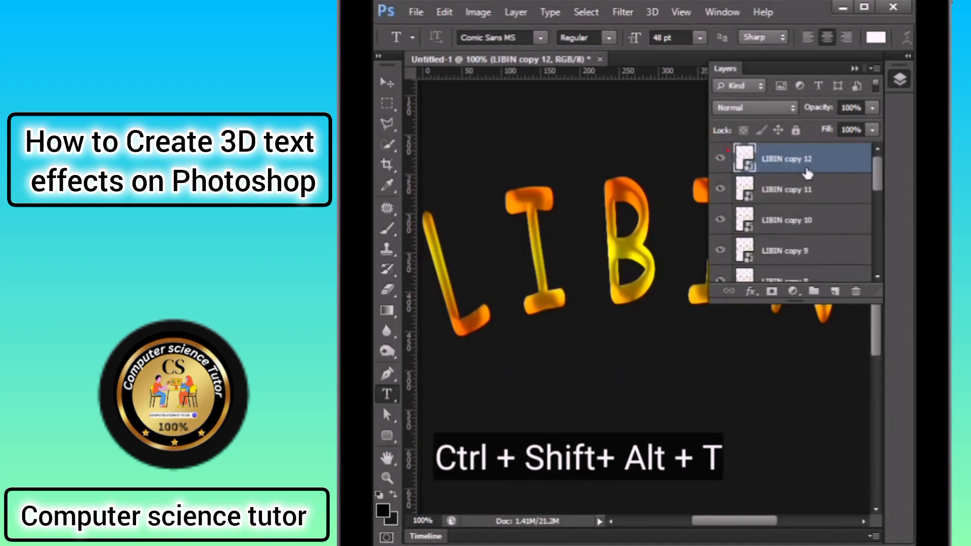
key("ctrl+shift+alt+t")
key("ctrl+shift+alt+t")
key("ctrl+shift+alt+t")
key("ctrl+shift+alt+t")
key("ctrl+shift+alt+t")
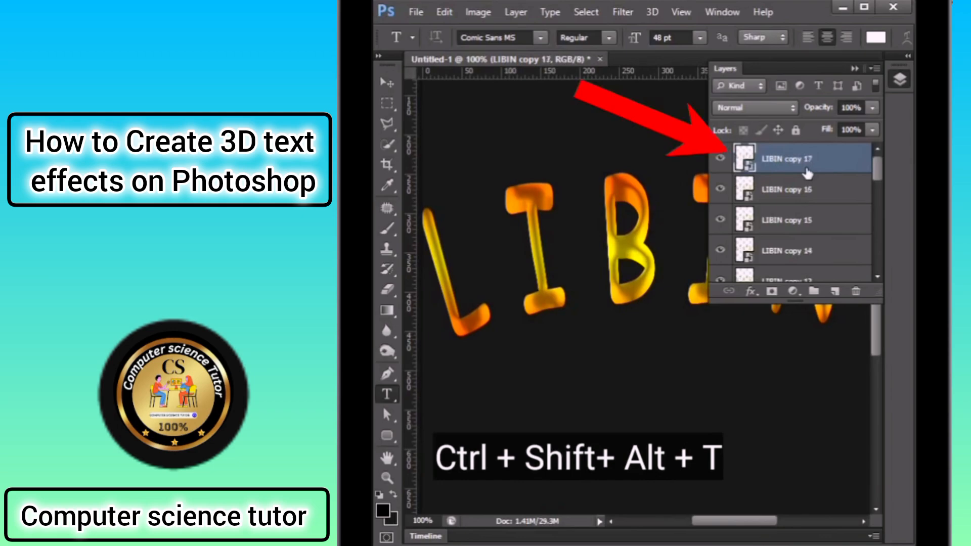
key("ctrl+shift+alt+t")
key("ctrl+shift+alt+t")
key("ctrl+shift+alt+t")
key("ctrl+shift+alt+t")
key("ctrl+shift+alt+t")
key("ctrl+shift+alt+t")
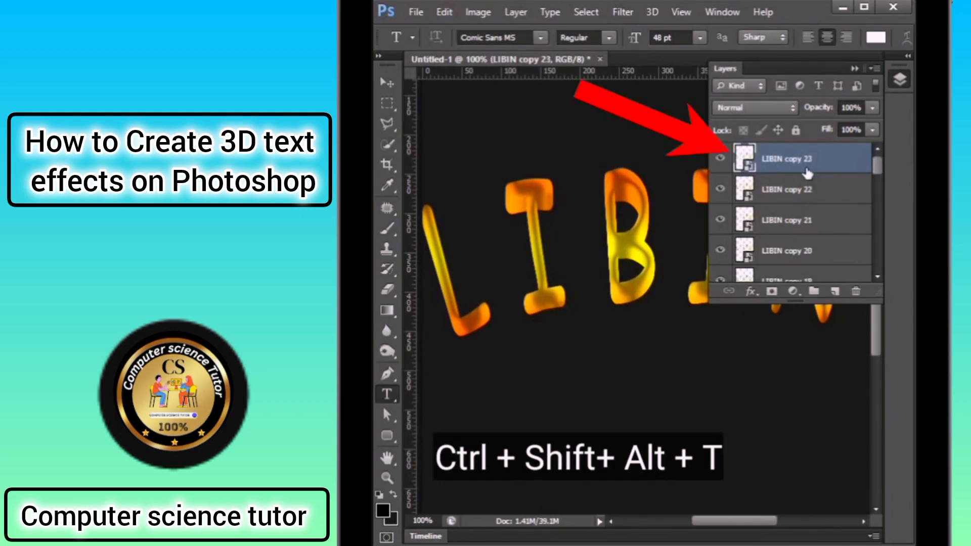
key("ctrl+shift+alt+t")
key("ctrl+shift+alt+t")
key("ctrl+shift+alt+t")
key("ctrl+shift+alt+t")
key("ctrl+shift+alt+t")
key("ctrl+shift+alt+t")
key("ctrl+shift+alt+t")
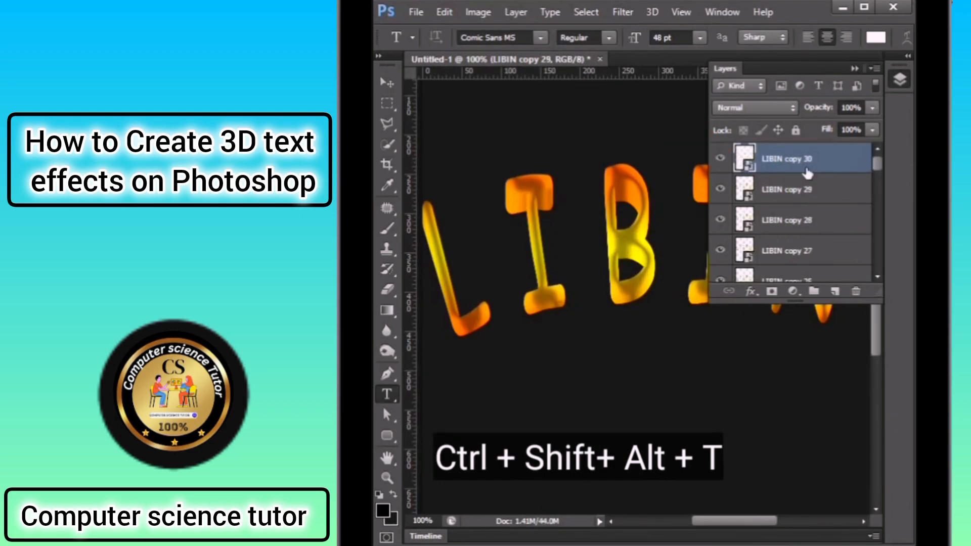
key("ctrl+shift+alt+t")
key("ctrl+shift+alt+t")
key("ctrl+shift+alt+t")
key("ctrl+shift+alt+t")
key("ctrl+shift+alt+t")
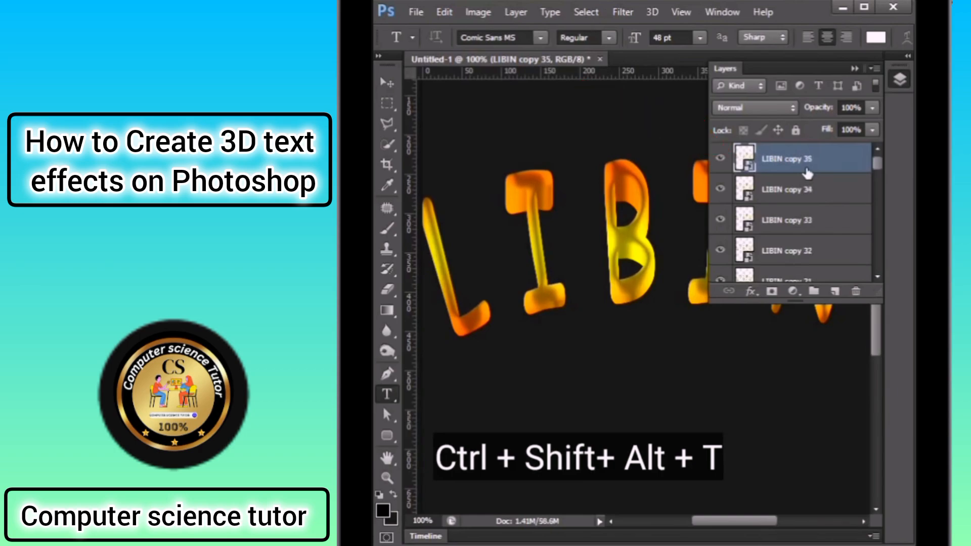
key("ctrl+shift+alt+t")
key("ctrl+shift+alt+t")
key("ctrl+shift+alt+t")
key("ctrl+shift+alt+t")
key("ctrl+shift+alt+t")
key("ctrl+shift+alt+t")
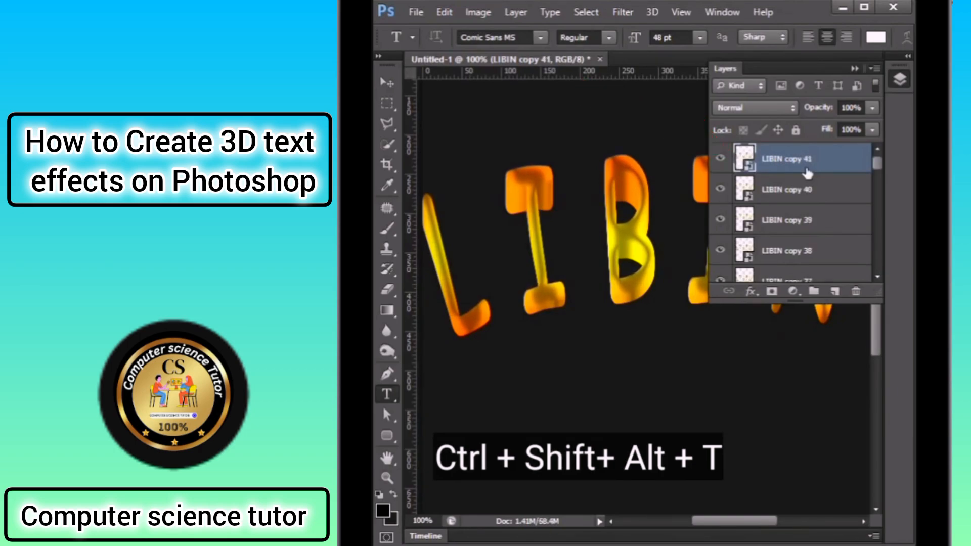
key("ctrl+shift+alt+t")
key("ctrl+shift+alt+t")
key("ctrl+shift+alt+t")
key("ctrl+shift+alt+t")
key("ctrl+shift+alt+t")
key("ctrl+shift+alt+t")
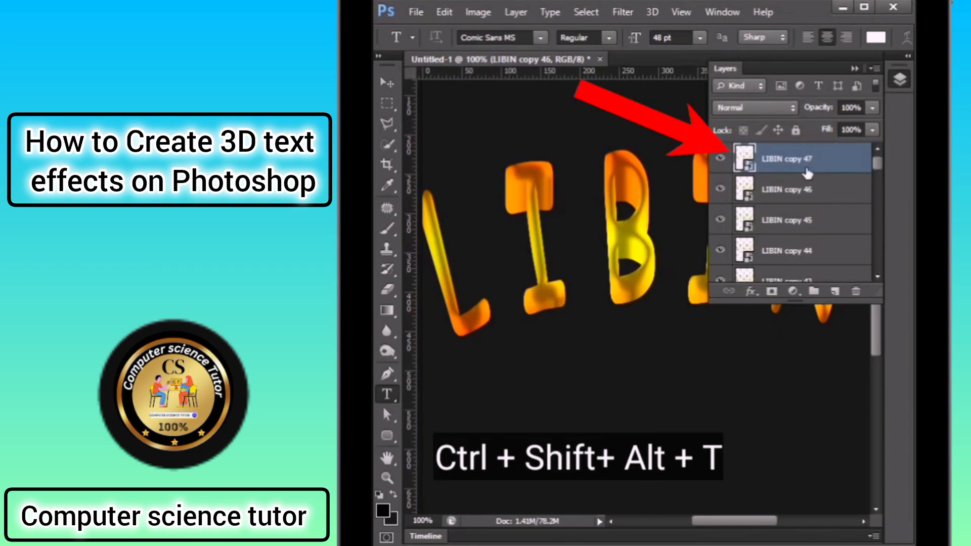
key("ctrl+shift+alt+t")
key("ctrl+shift+alt+t")
key("ctrl+shift+alt+t")
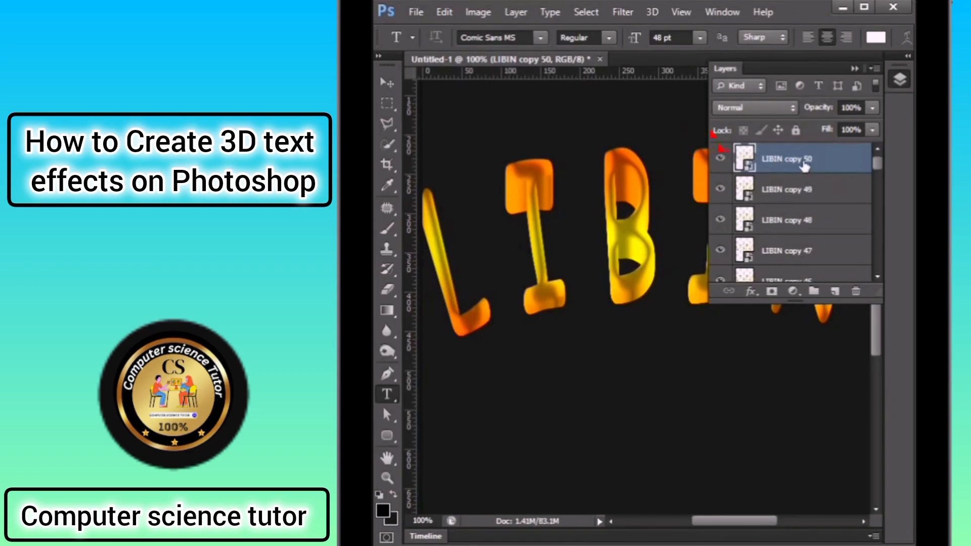
- Add Bevel & Emboss to the topmost copy, with Linear Burn as shadow mode and the shadow opacity at its minimum
right_click(791, 163)
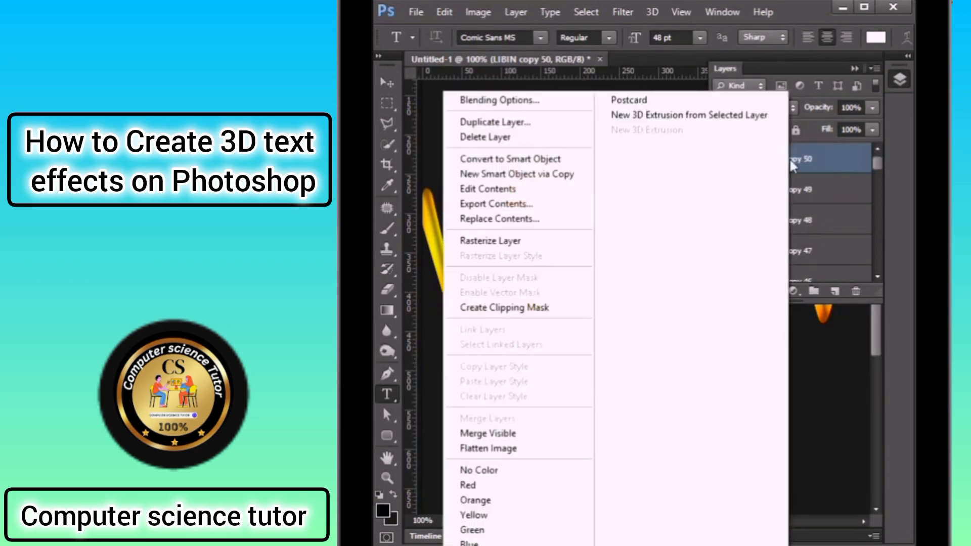
left_click(539, 100)
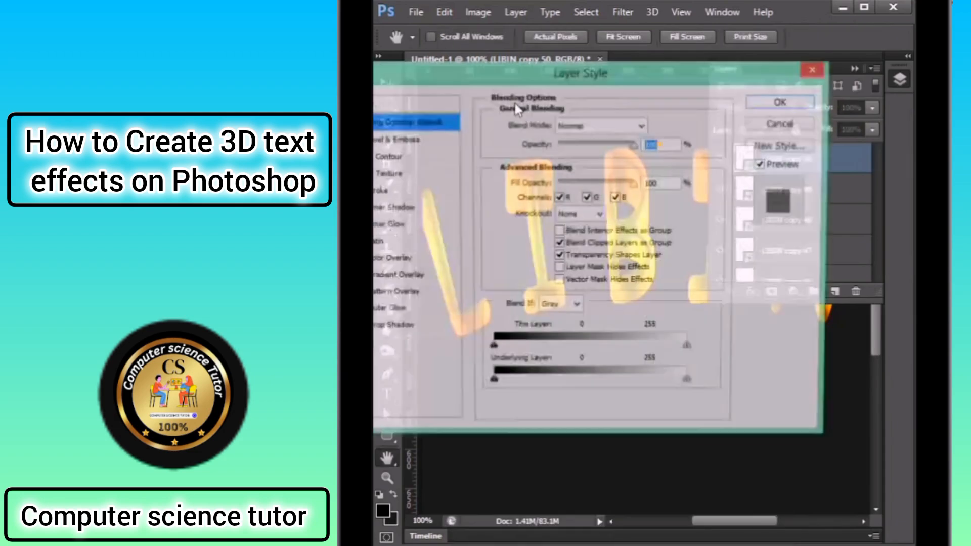
left_click_drag(573, 75, 666, 118)
left_click(444, 182)
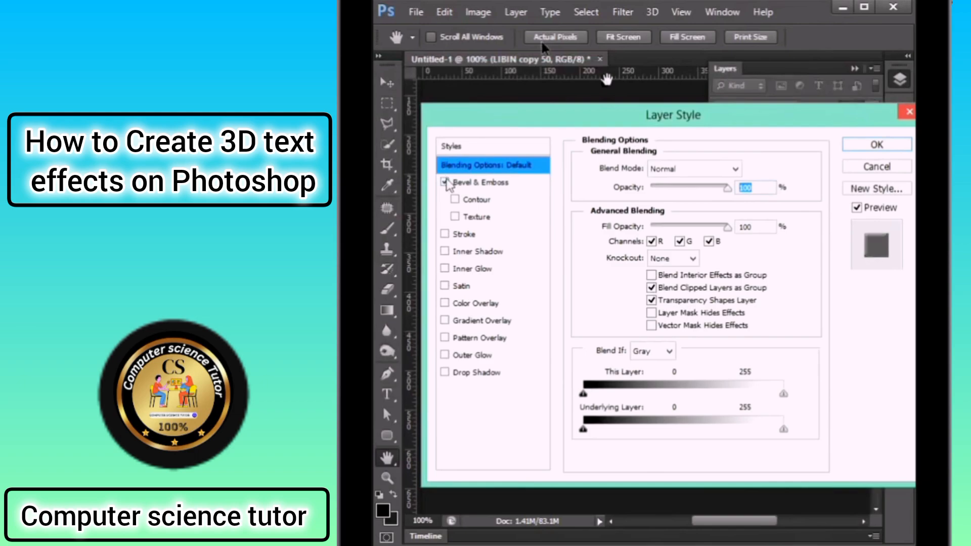
left_click(483, 183)
left_click(713, 418)
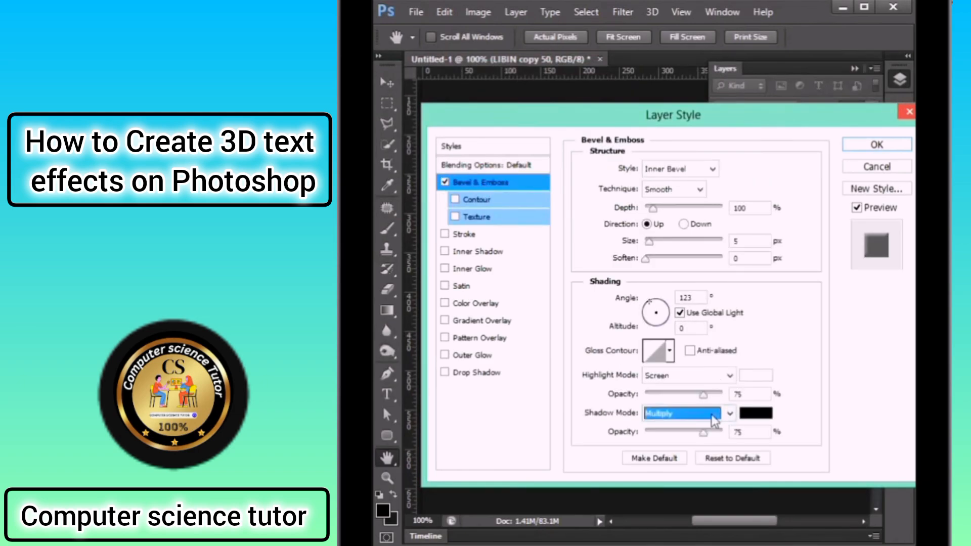
left_click(714, 420)
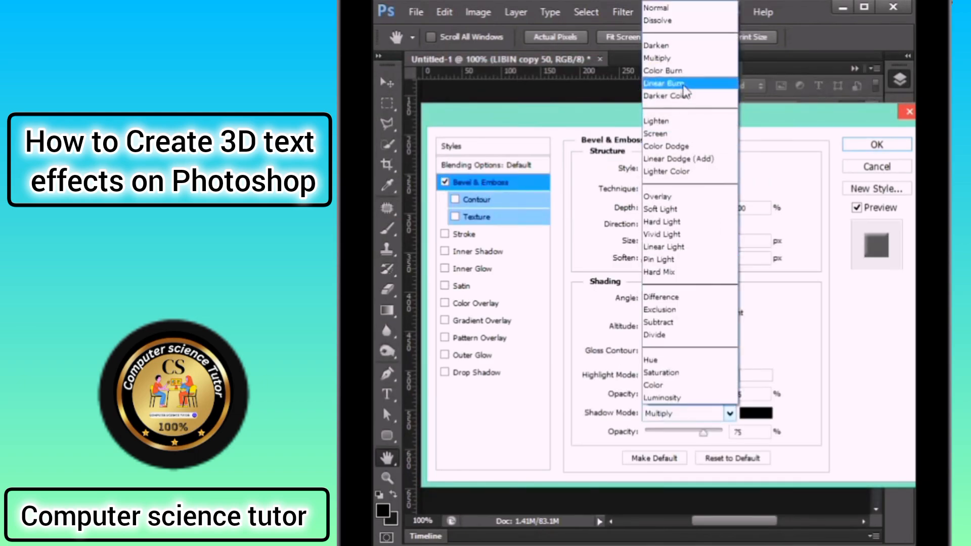
left_click(684, 83)
left_click_drag(703, 433, 629, 439)
left_click_drag(648, 122, 840, 114)
- Add a linear Gradient Overlay with the blue, red and yellow preset to the topmost copy and apply the layer style
left_click(670, 313)
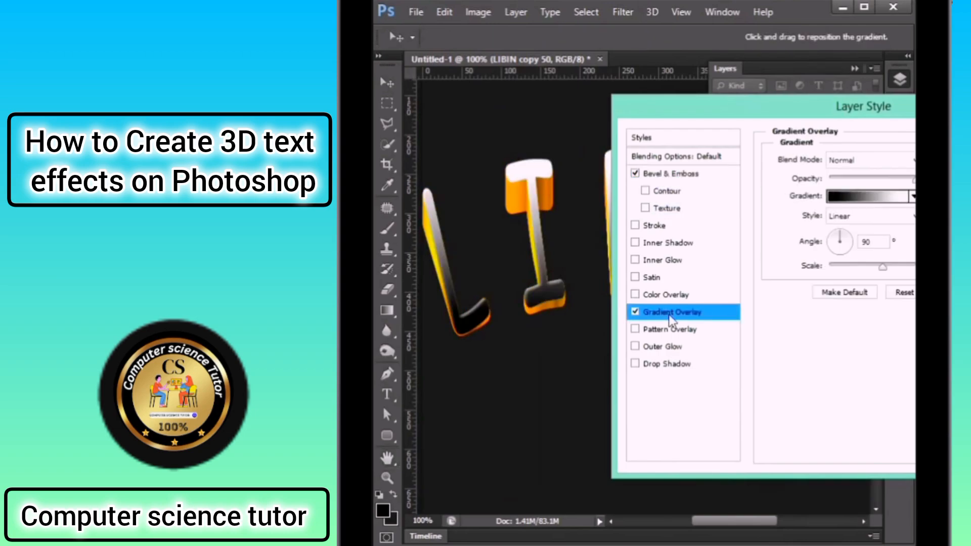
left_click(869, 197)
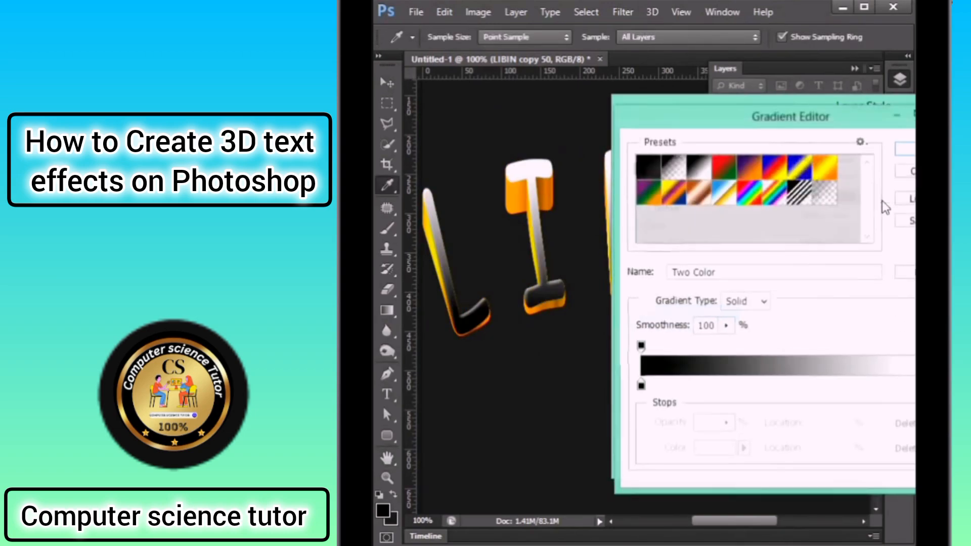
left_click(775, 167)
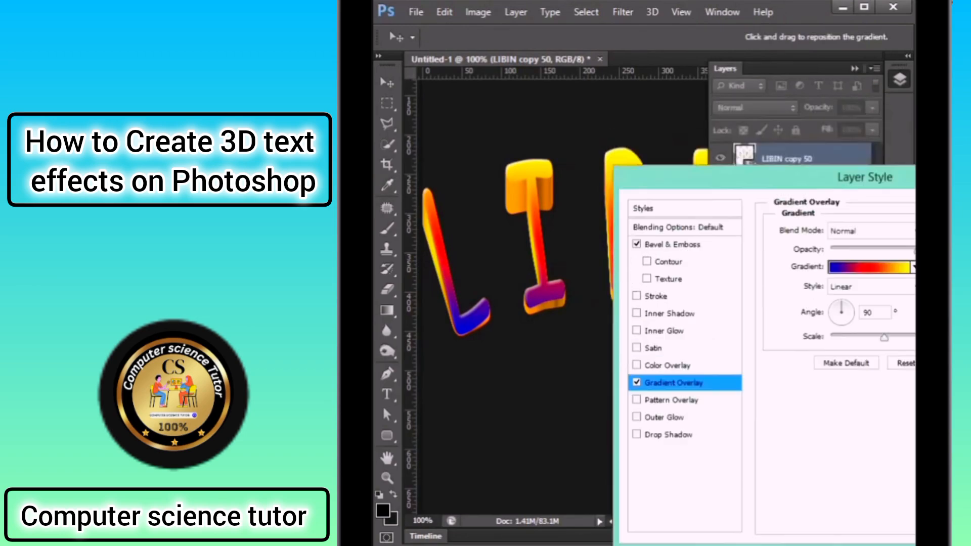
left_click_drag(883, 296, 661, 137)
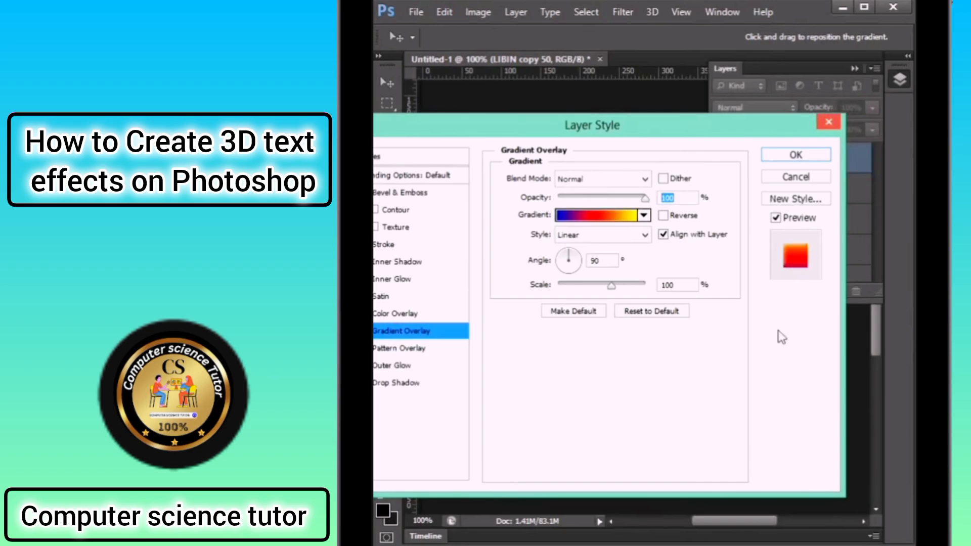
left_click(806, 155)
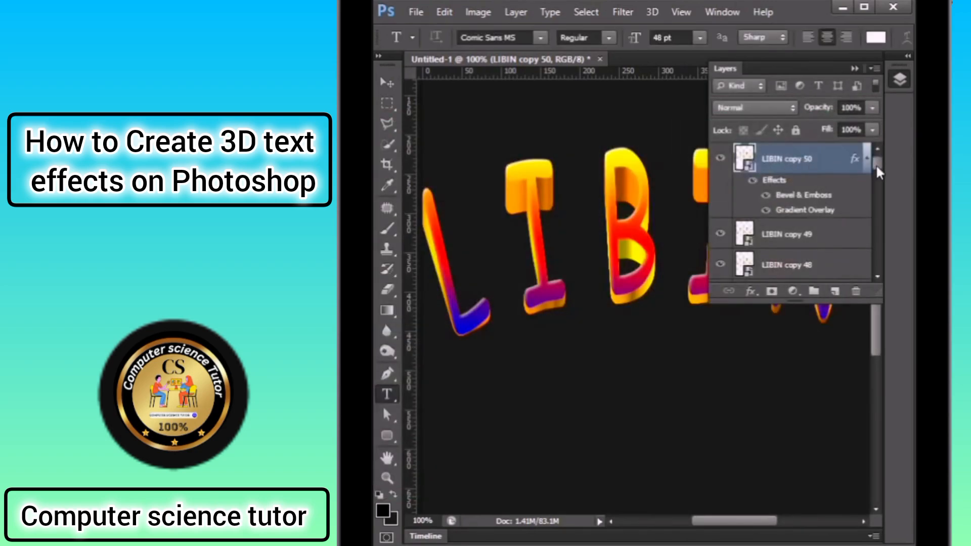
- Apply a Drop Shadow to the original smart object layer above the background, keeping Multiply at 75% opacity with 5 px distance and size
left_click_drag(878, 172, 878, 264)
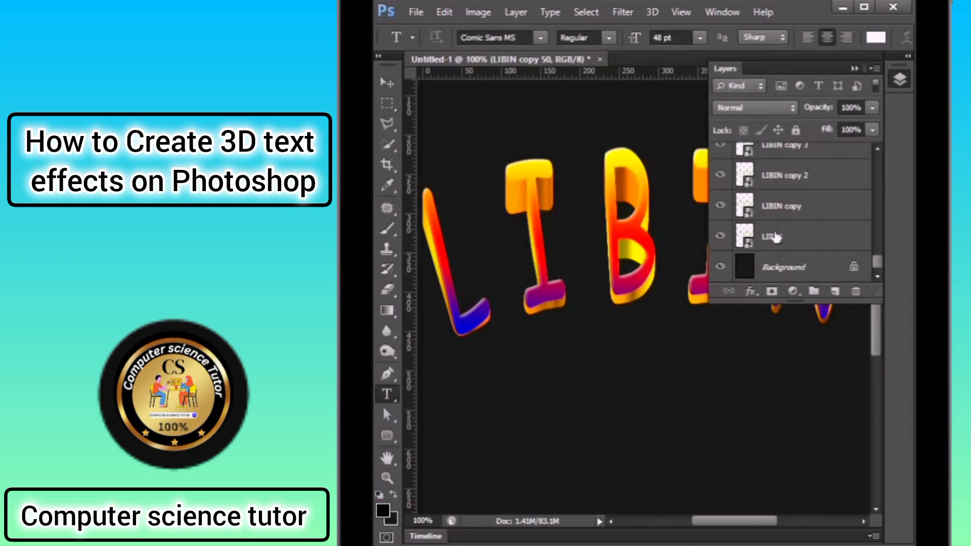
left_click(774, 236)
right_click(773, 236)
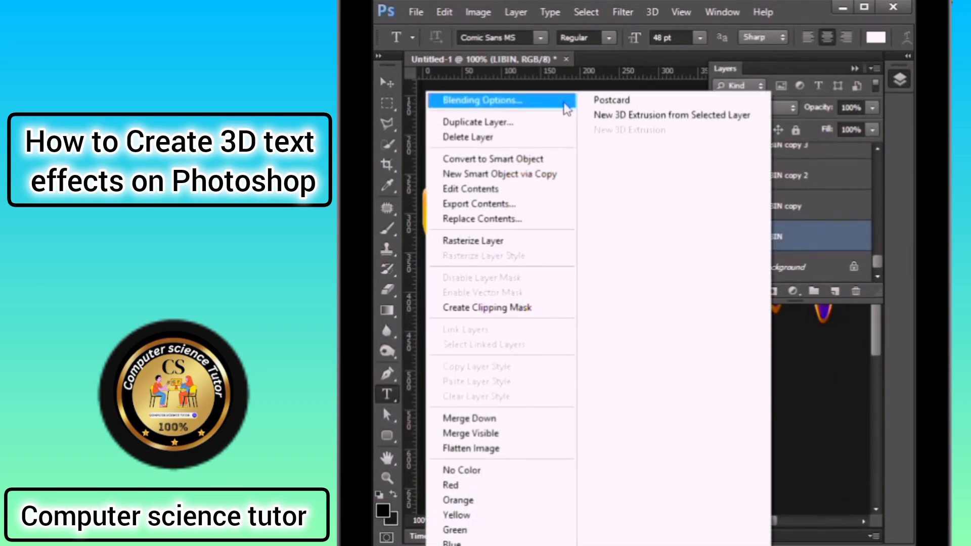
left_click(565, 103)
left_click_drag(514, 186, 702, 55)
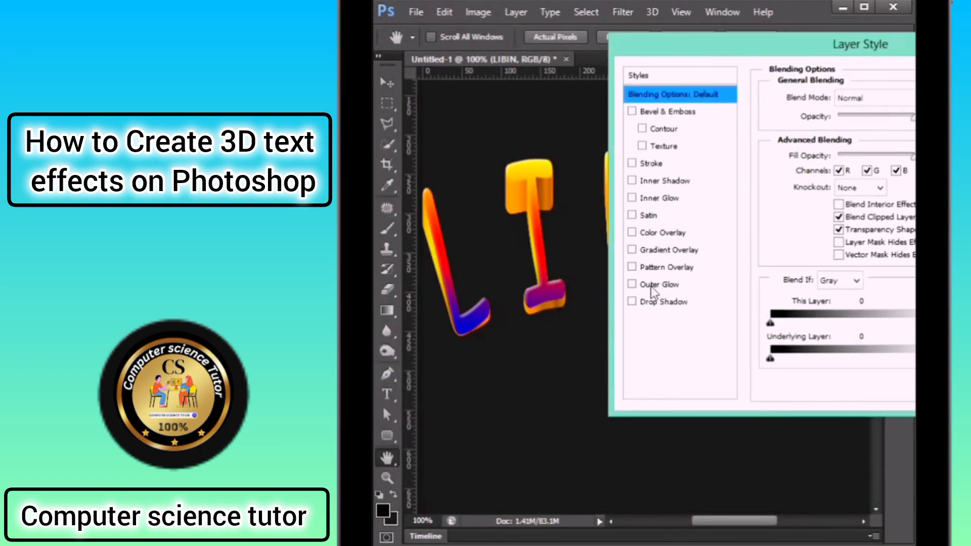
left_click(646, 302)
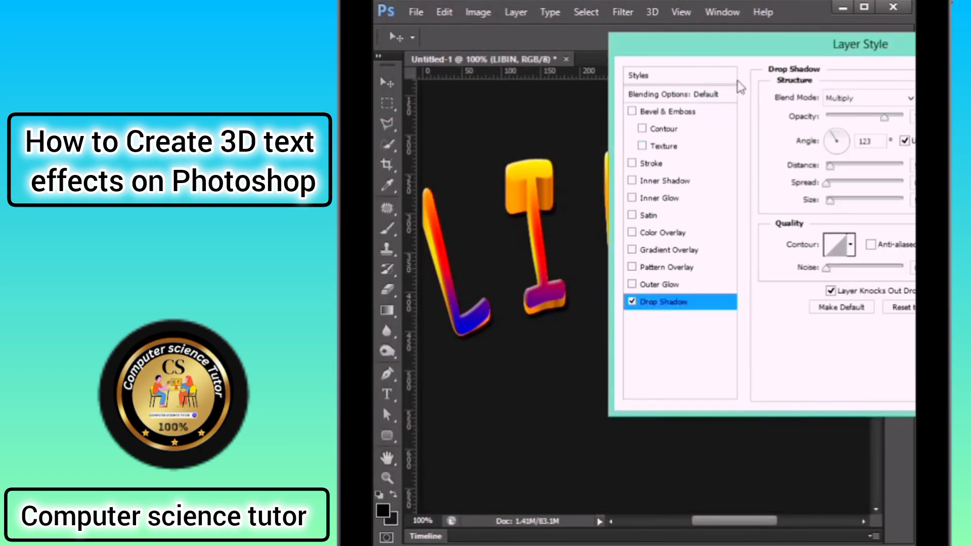
left_click_drag(744, 54, 559, 105)
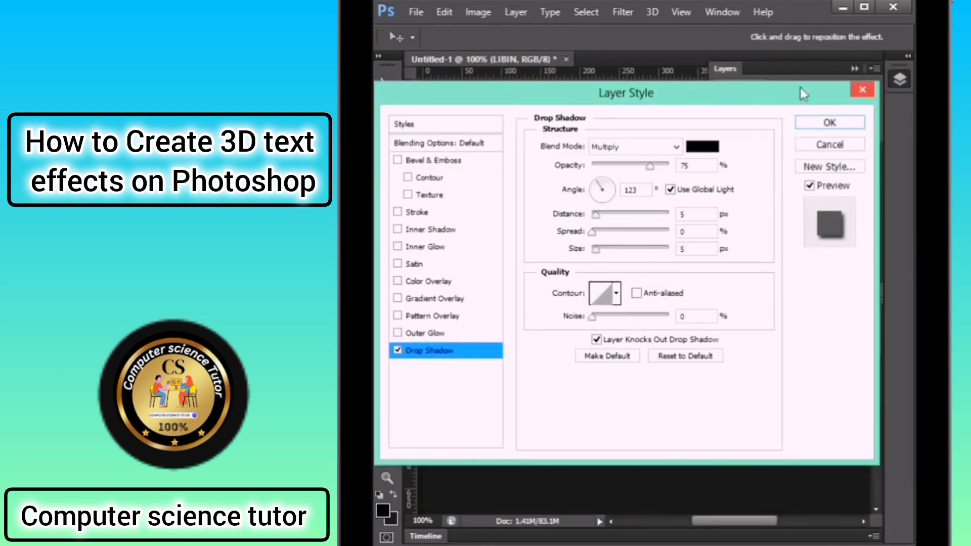
left_click(828, 122)
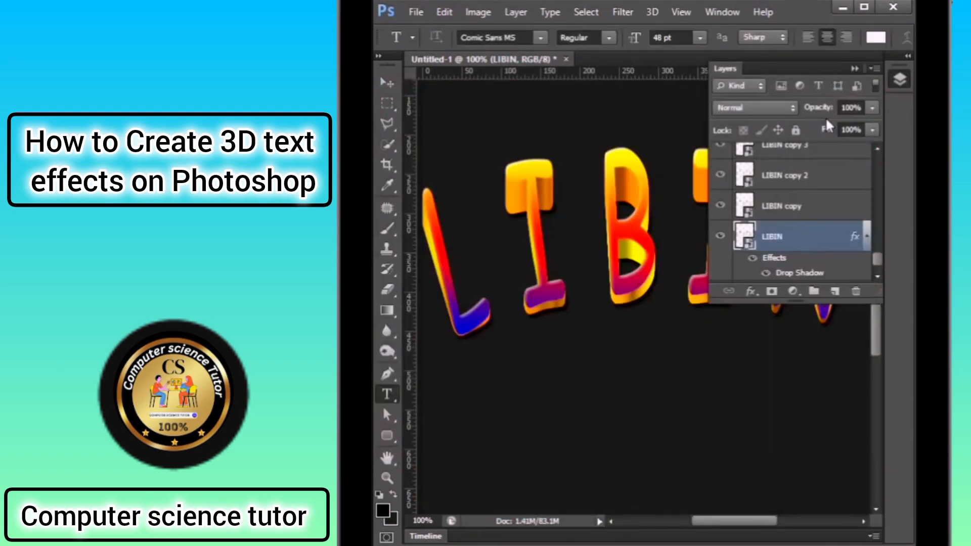
left_click(903, 81)
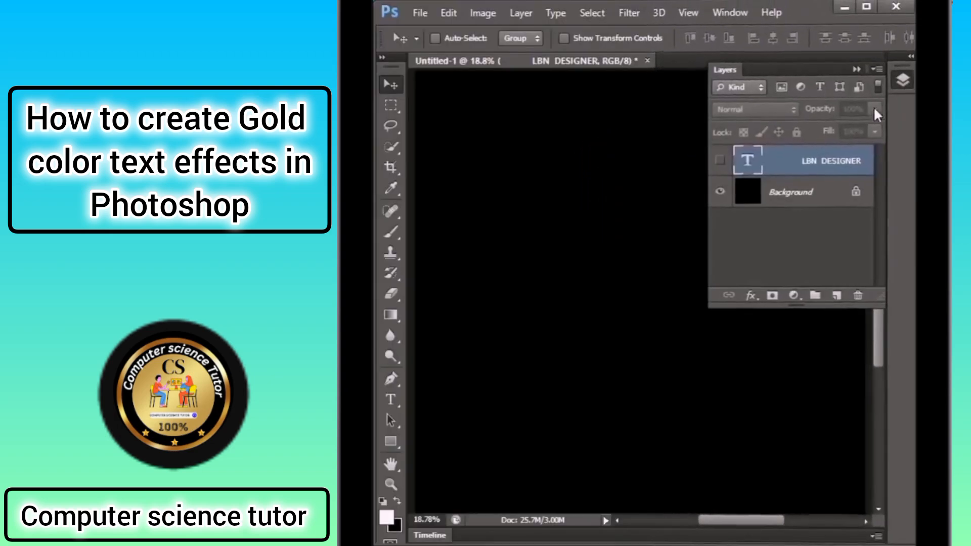
- Show the hidden text layer above the background and add a Color Overlay effect to it
left_click(720, 161)
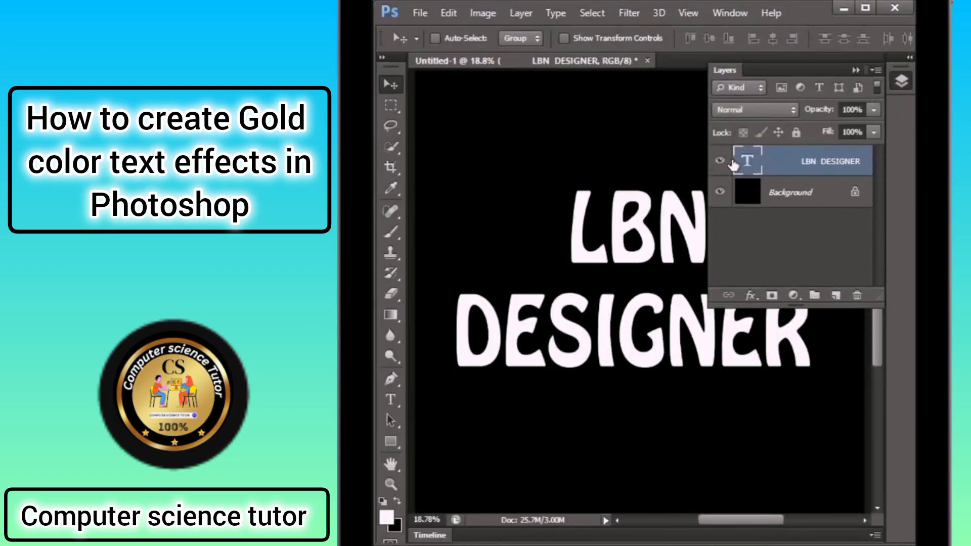
right_click(773, 163)
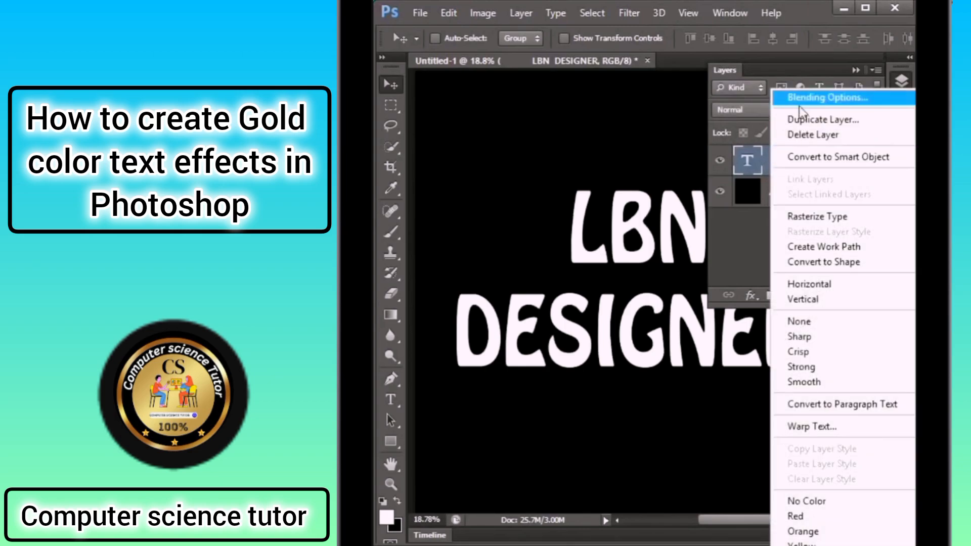
left_click(812, 98)
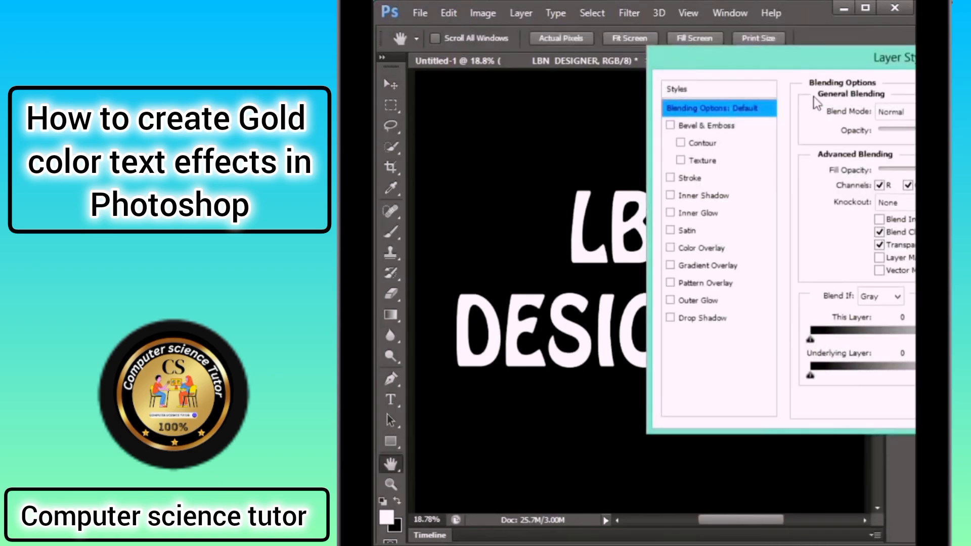
left_click_drag(825, 65, 660, 76)
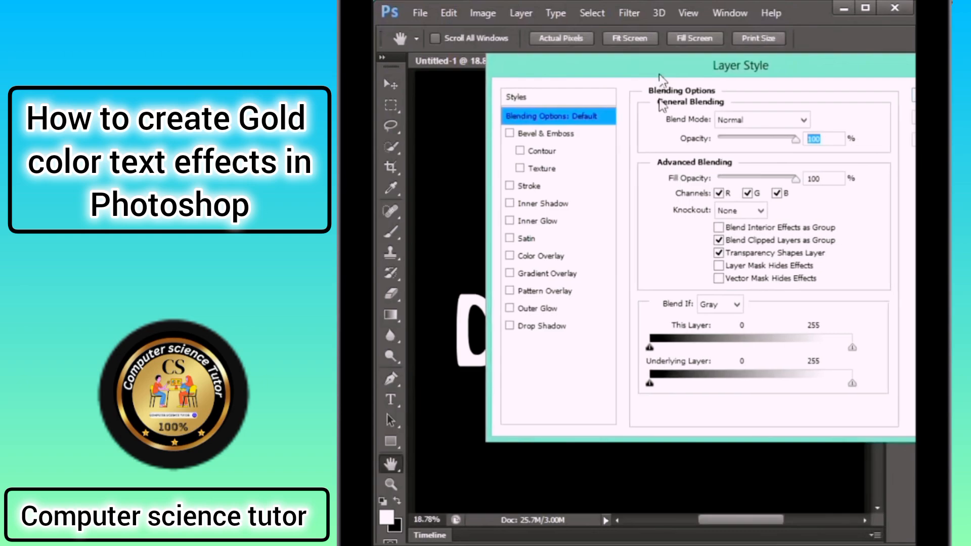
left_click(545, 257)
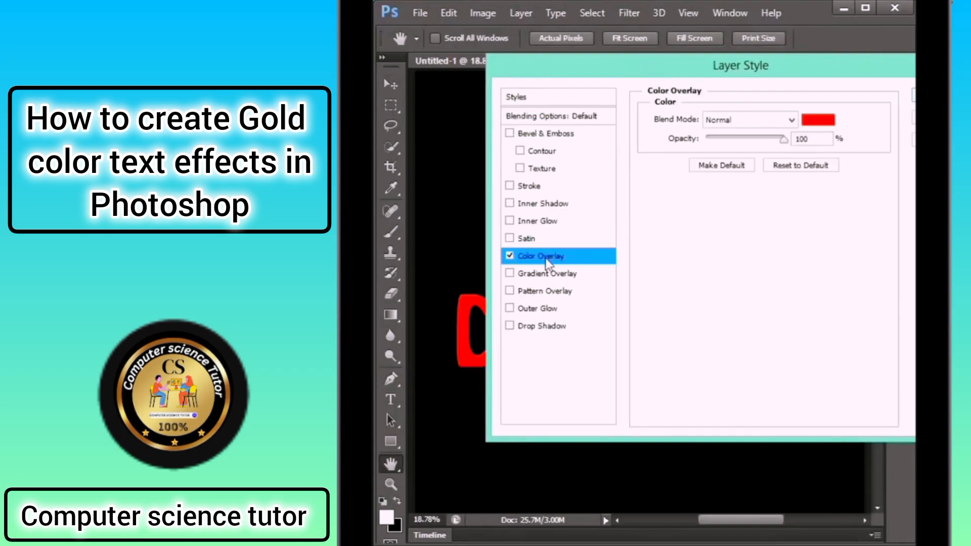
- Set the Color Overlay to gold with RGB values 255, 192, 0 and confirm the colour
left_click(816, 121)
left_click_drag(876, 99, 651, 101)
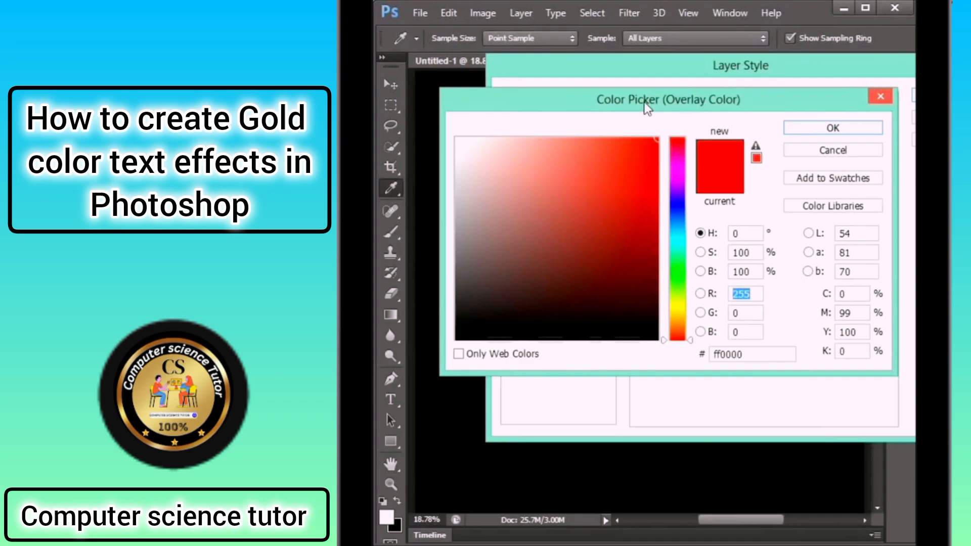
left_click(678, 307)
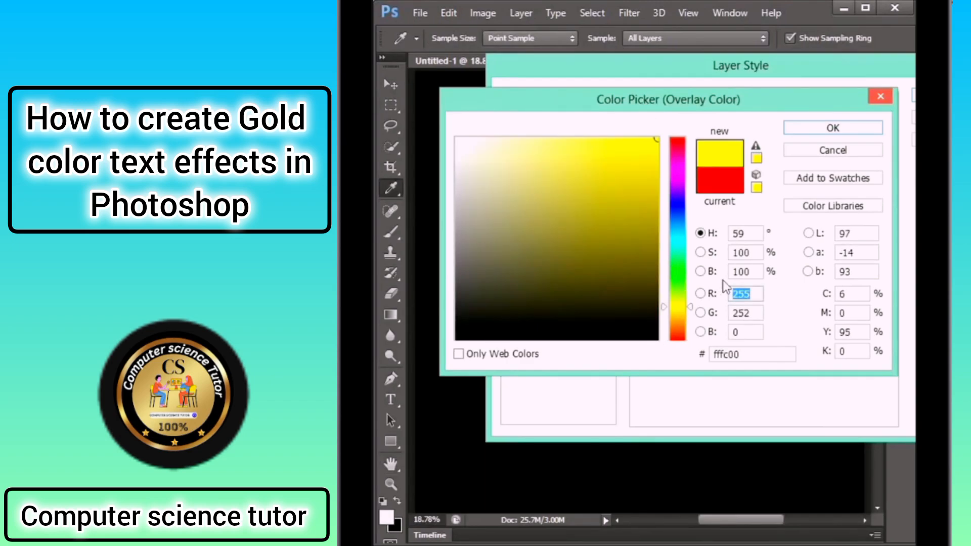
left_click(758, 233)
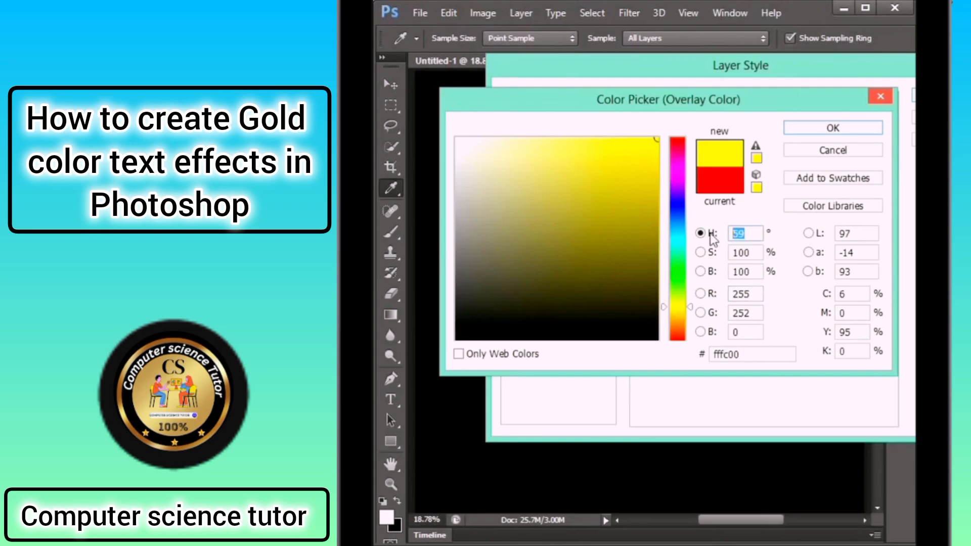
type("82")
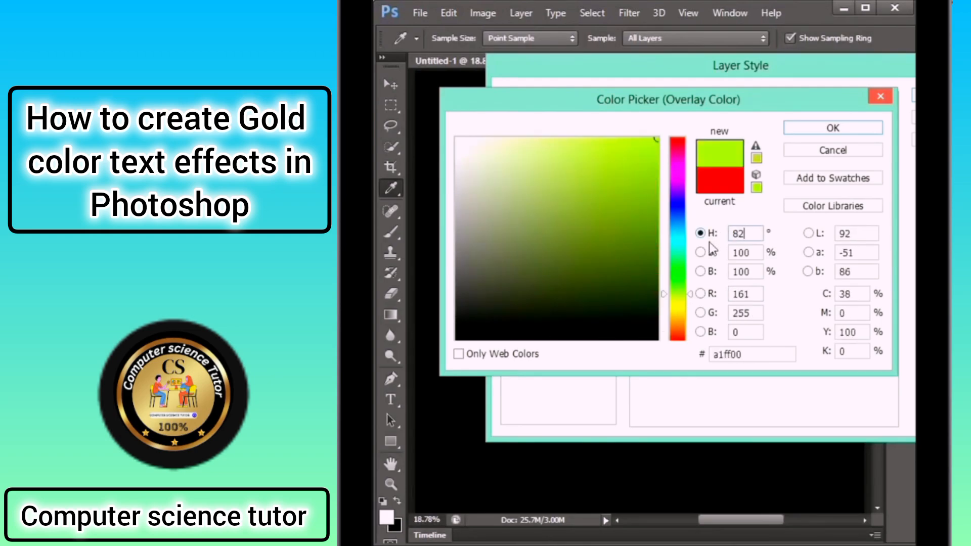
left_click(748, 294)
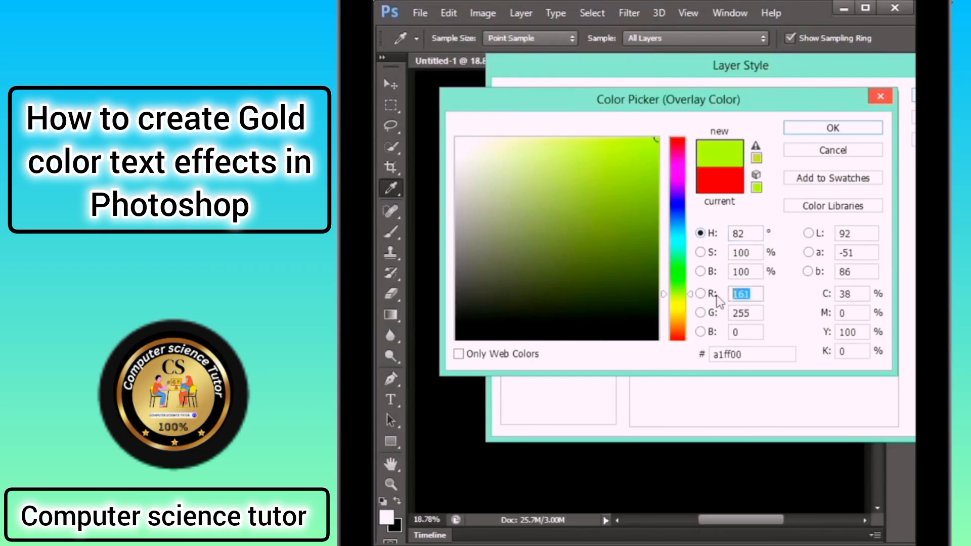
type("255")
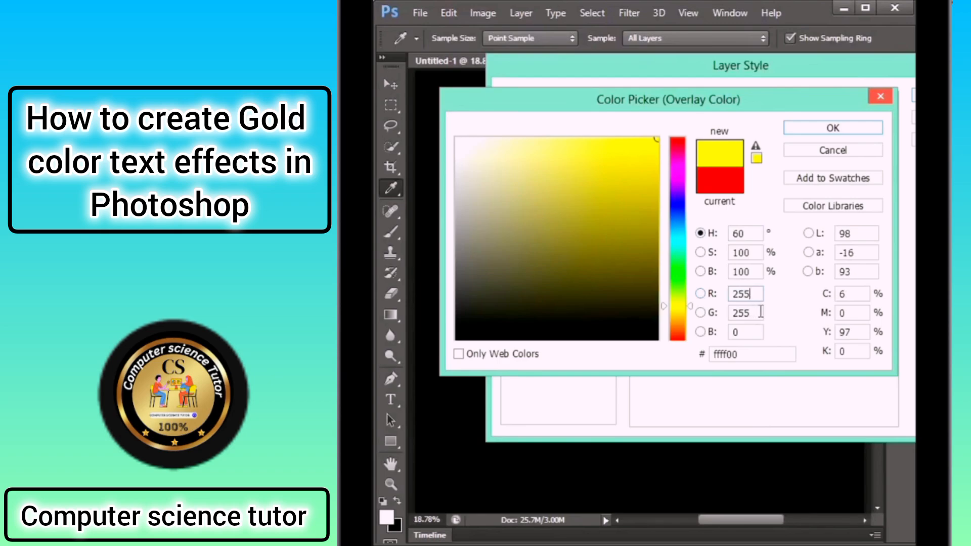
key("Tab")
type("1")
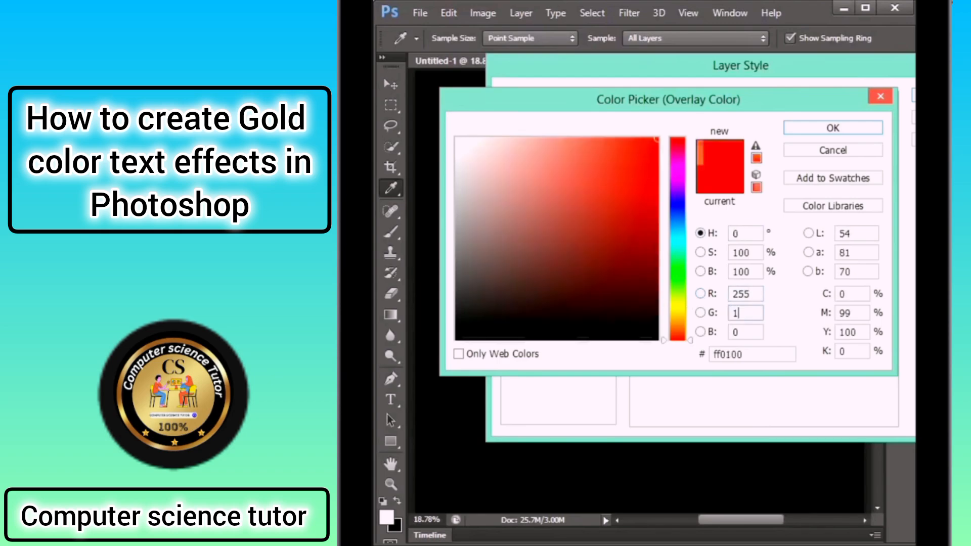
type("92")
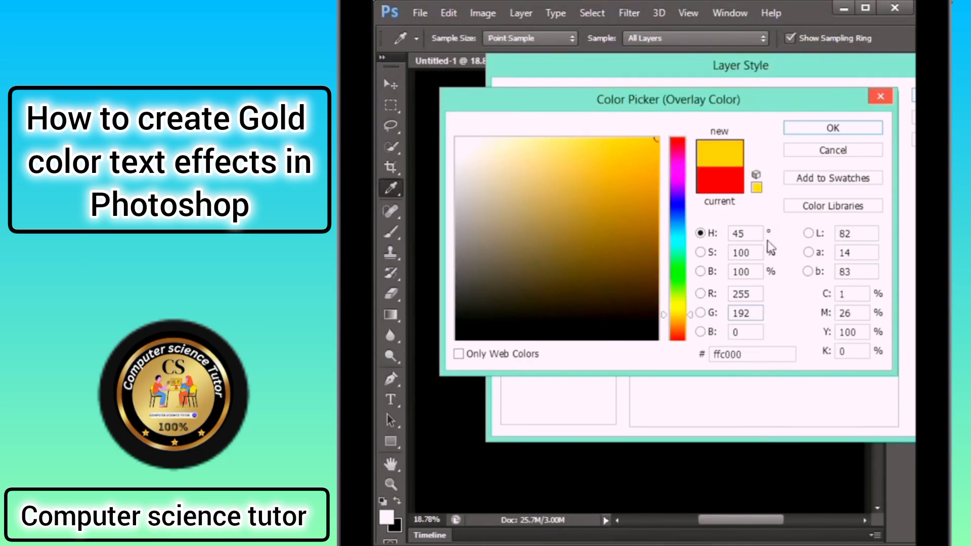
left_click(835, 131)
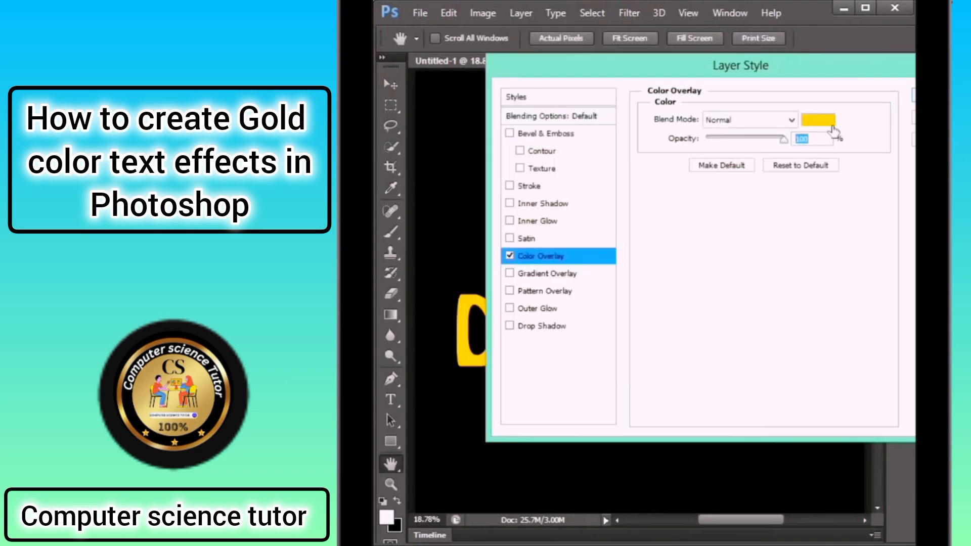
- Add Bevel & Emboss to the text with 1000% depth, 25 px size and a 10° altitude
left_click(575, 136)
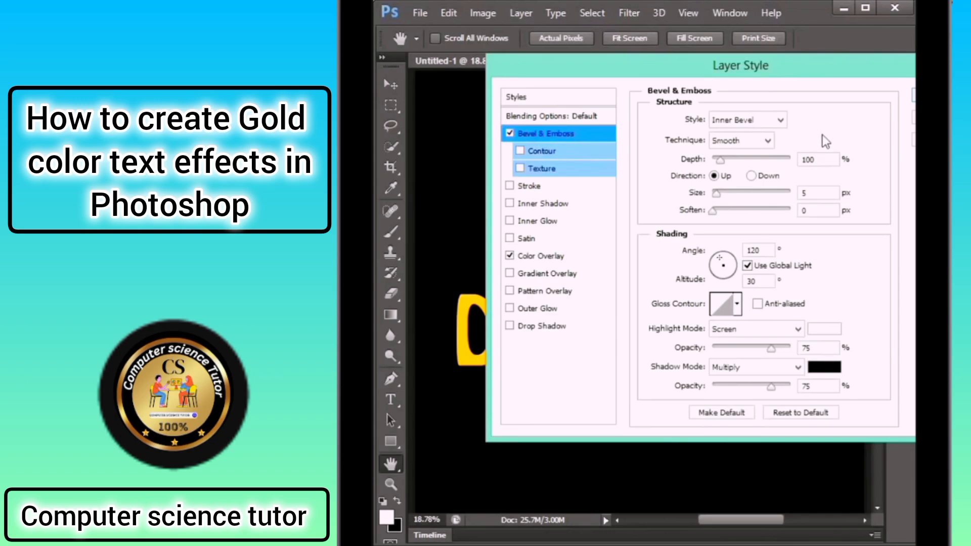
left_click_drag(721, 160, 840, 186)
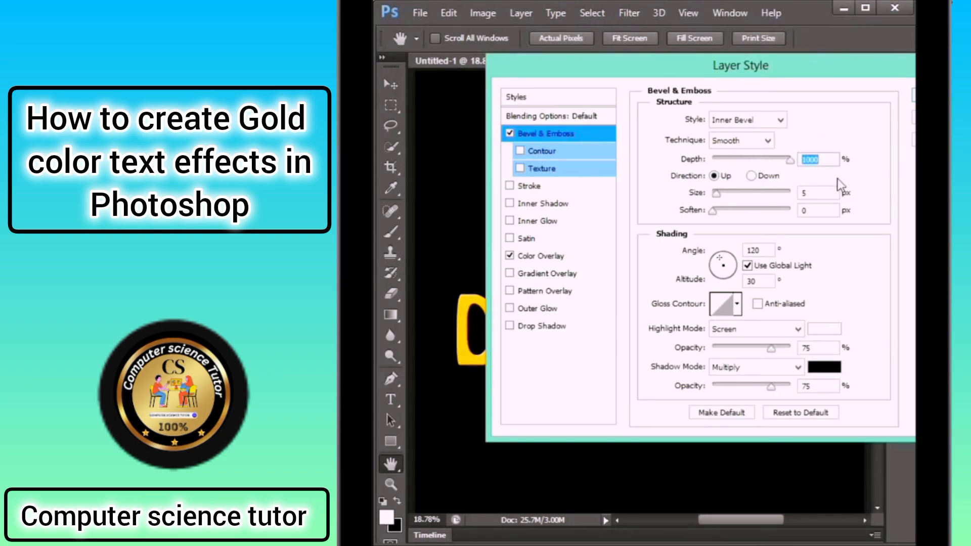
key("Tab")
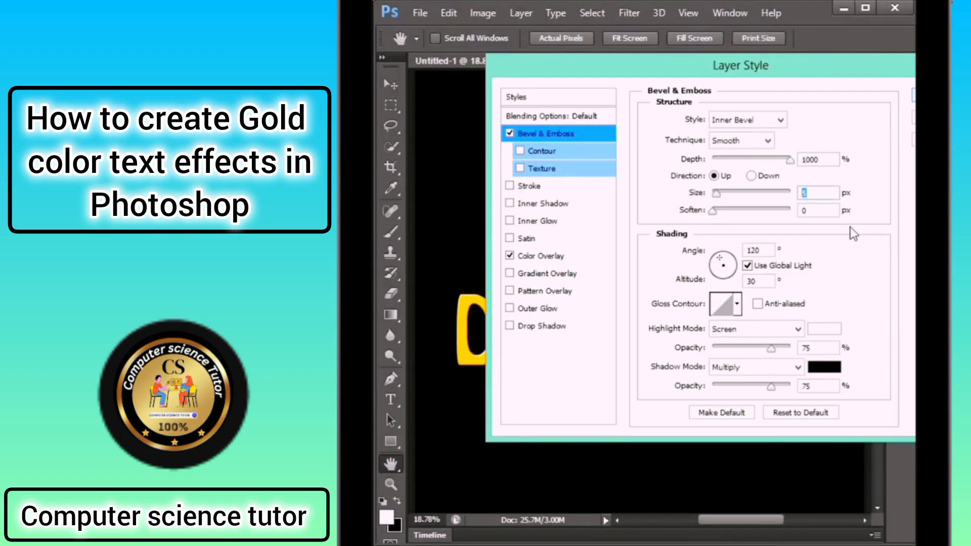
type("25")
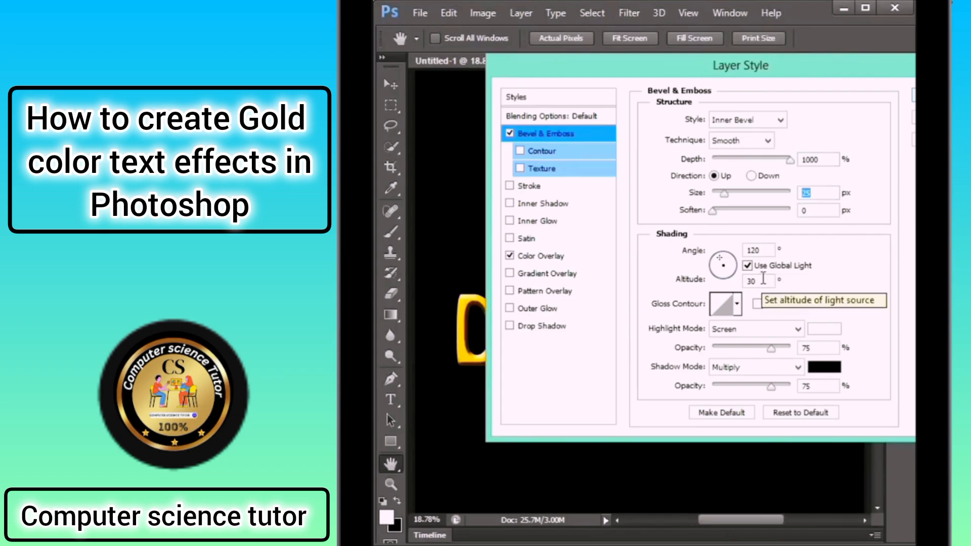
double_click(748, 279)
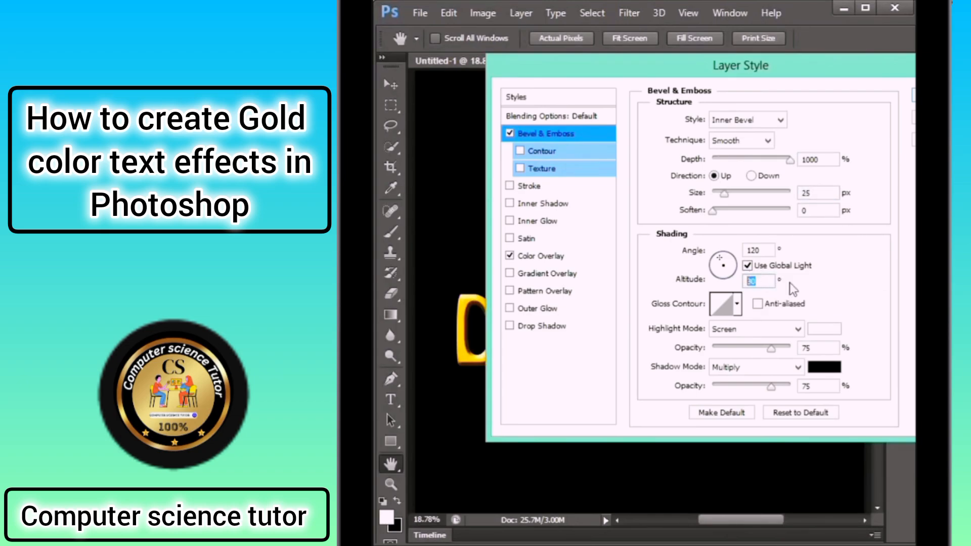
type("10")
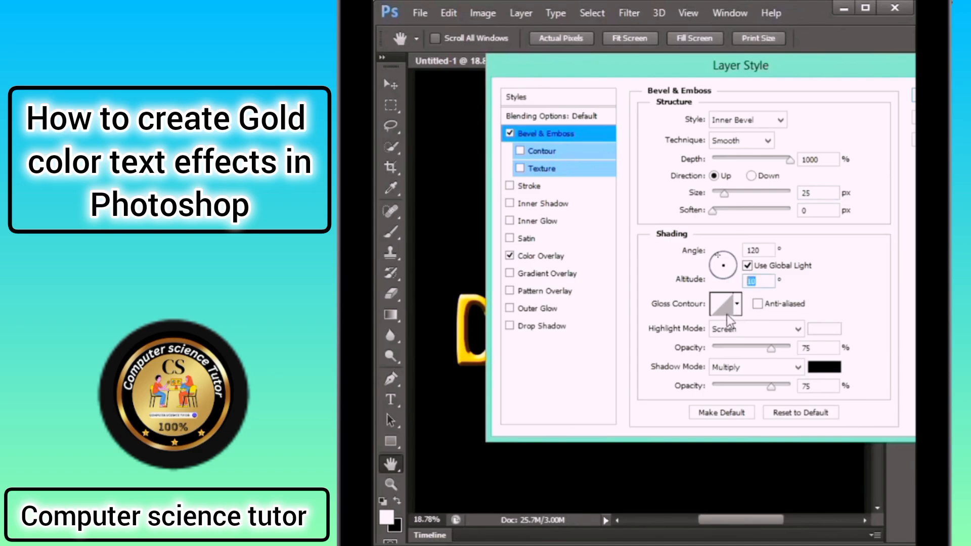
- Give the bevel the multi-peaked ring gloss contour and set its highlight mode to Linear Dodge (Add)
left_click(737, 303)
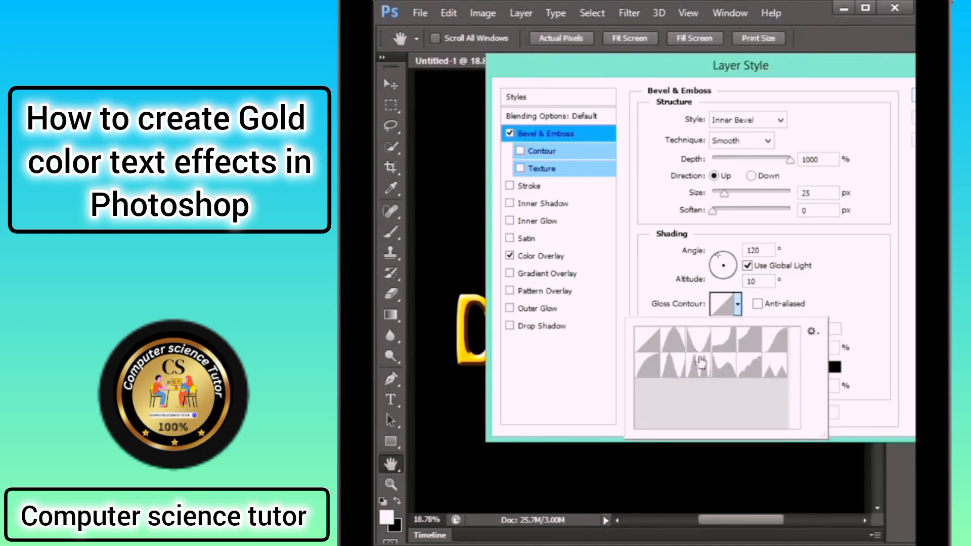
left_click(699, 365)
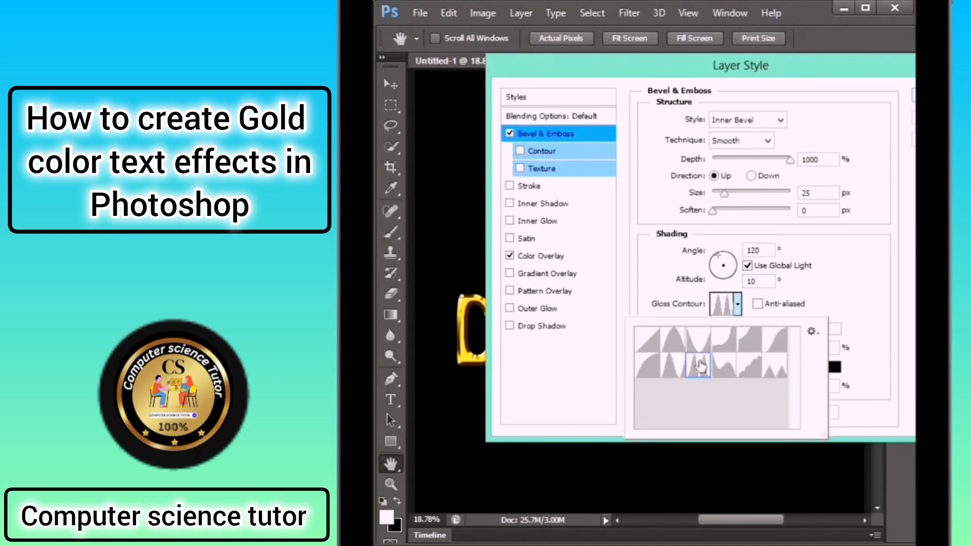
left_click(738, 303)
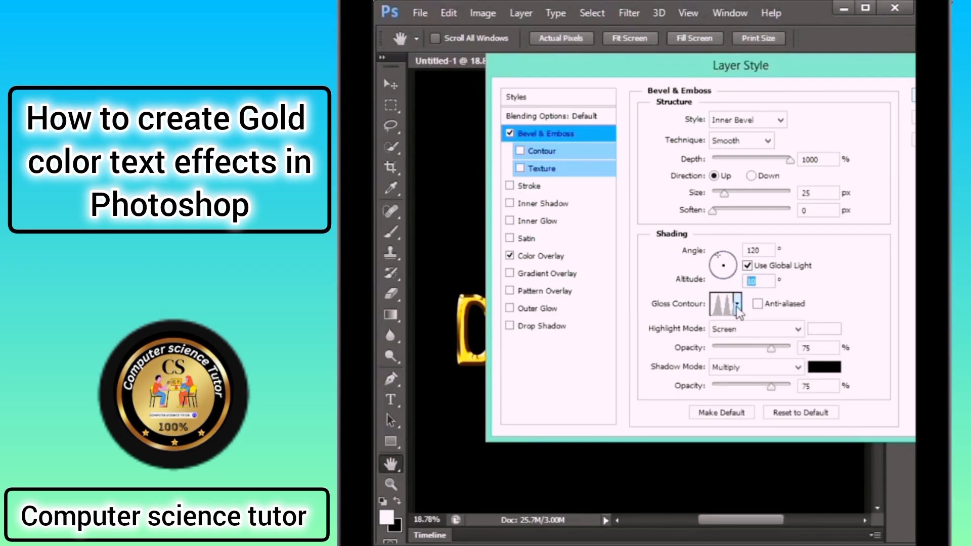
left_click(782, 334)
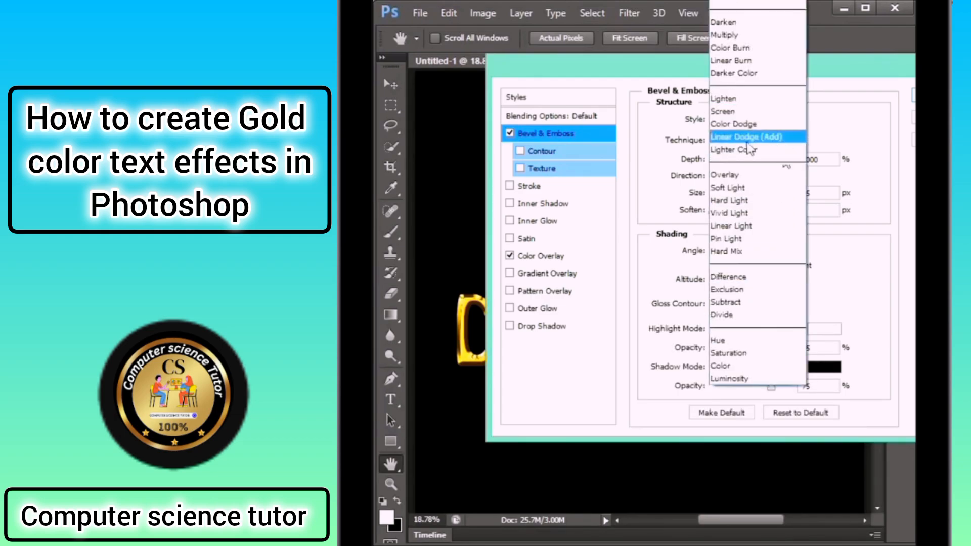
left_click(751, 138)
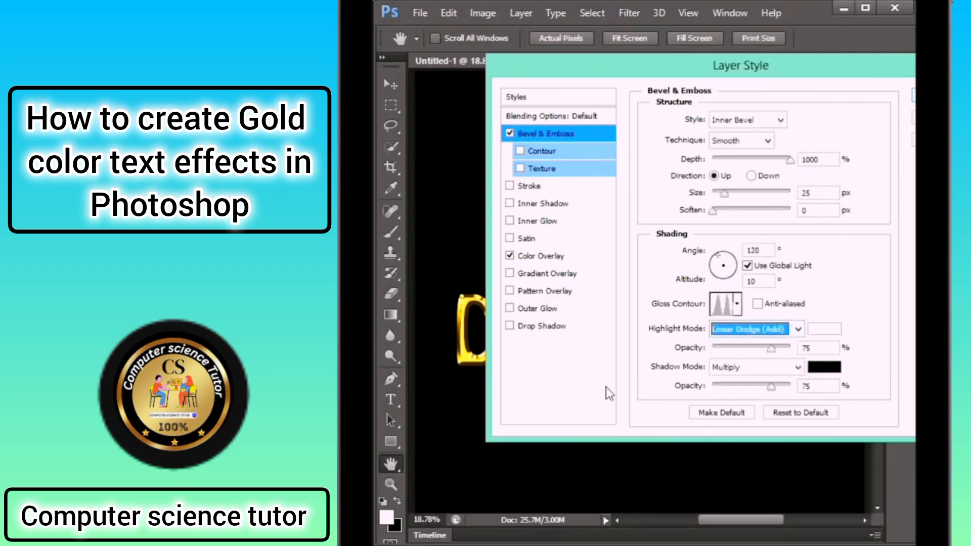
- Add a Drop Shadow to the text with 50% opacity and 25 px distance
left_click(547, 332)
left_click(551, 332)
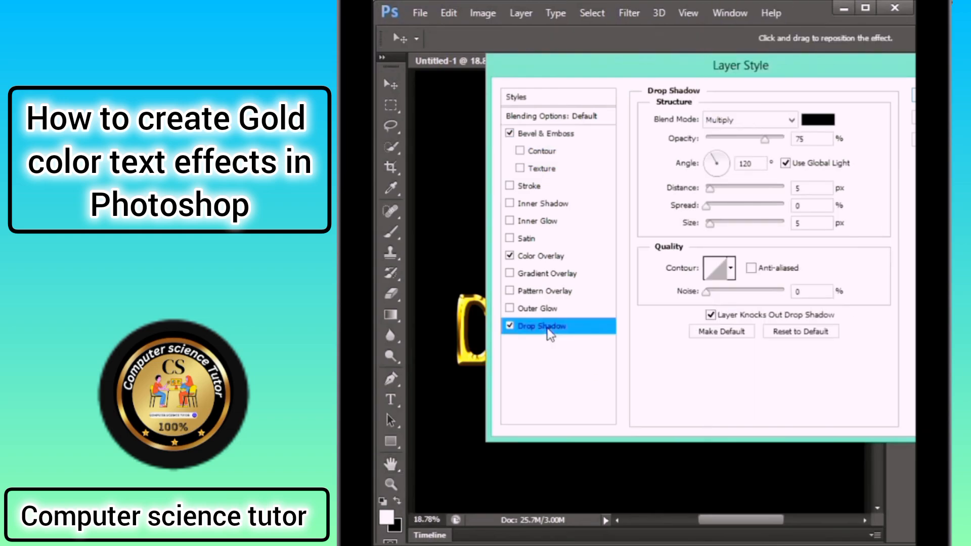
left_click(807, 139)
key("BackSpace")
key("BackSpace")
type("50")
left_click_drag(809, 188, 782, 191)
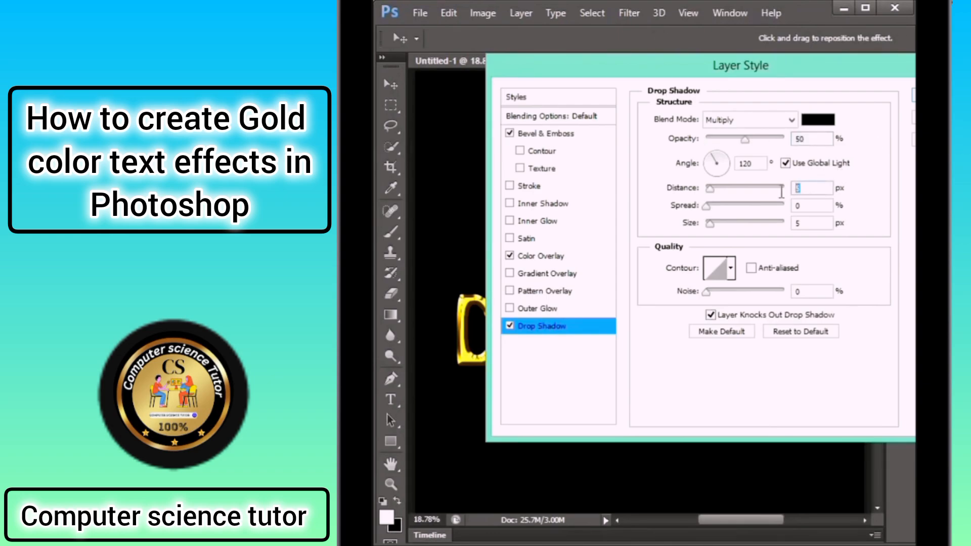
type("25")
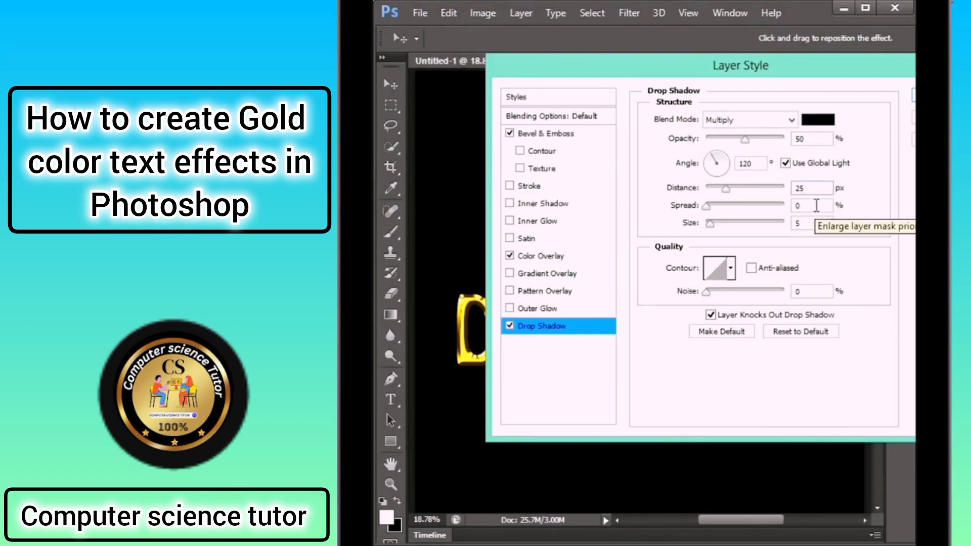
- Set the Drop Shadow's spread to 10% and size to 30 px, and apply the layer style
left_click_drag(804, 205, 782, 203)
type("1")
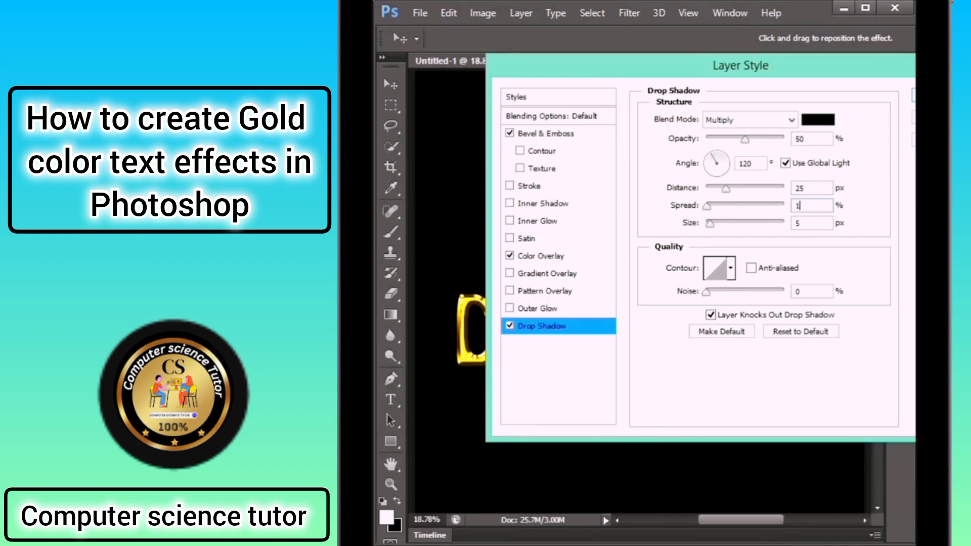
type("0")
key("BackSpace")
type("30")
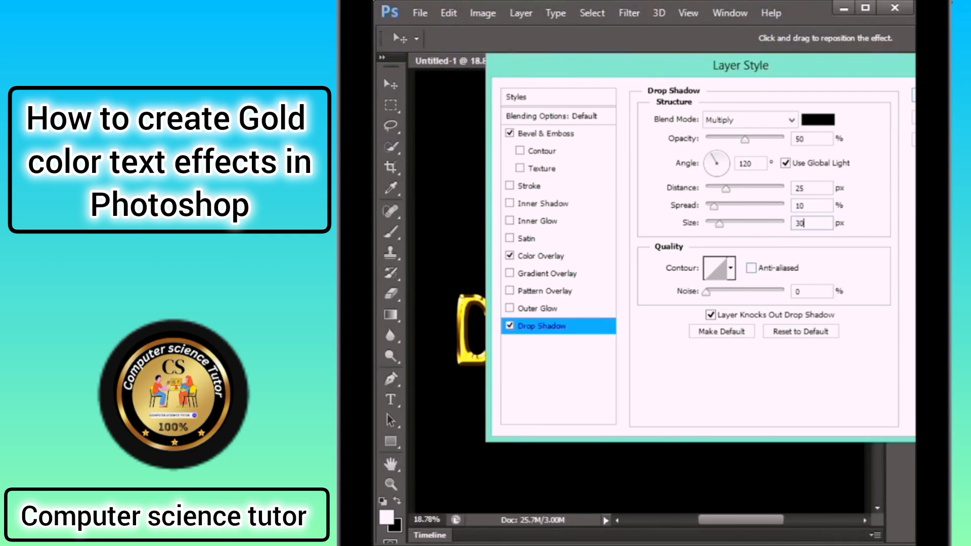
left_click_drag(944, 74, 788, 74)
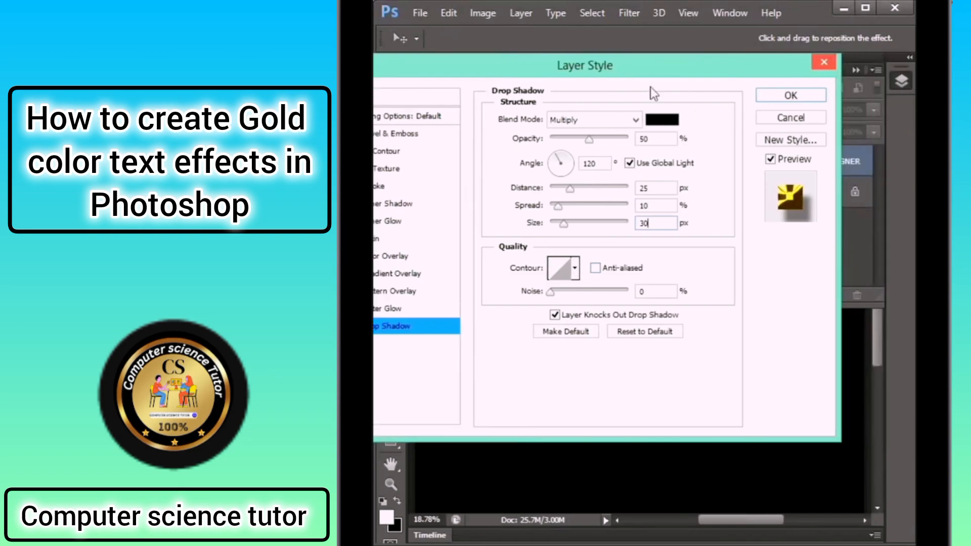
left_click(787, 93)
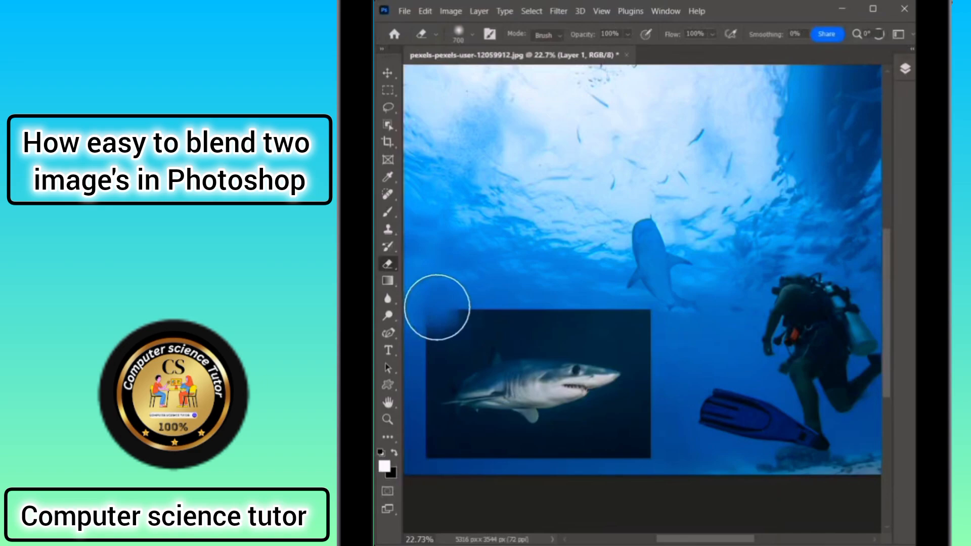
- Erase along the dark left edge of the shark image on Layer 1 with a large soft eraser
mouse_move(438, 306)
left_mouse_down()
mouse_move(630, 299)
mouse_move(671, 371)
mouse_move(679, 355)
mouse_move(663, 446)
mouse_move(631, 471)
mouse_move(539, 482)
mouse_move(561, 485)
mouse_move(439, 477)
mouse_move(467, 475)
mouse_move(438, 466)
mouse_move(412, 369)
left_mouse_up()
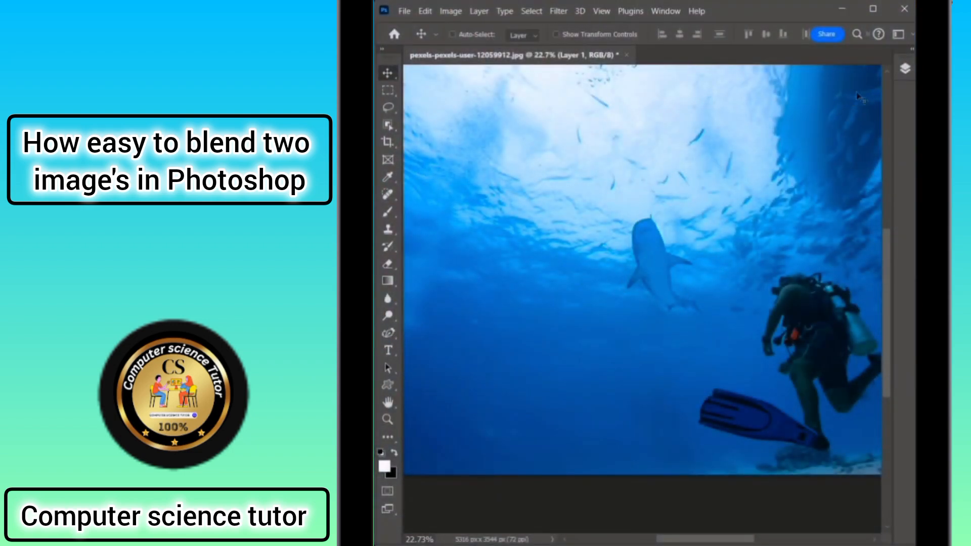
- Make the hidden shark image on Layer 1 visible over the underwater diver photo
left_click(905, 69)
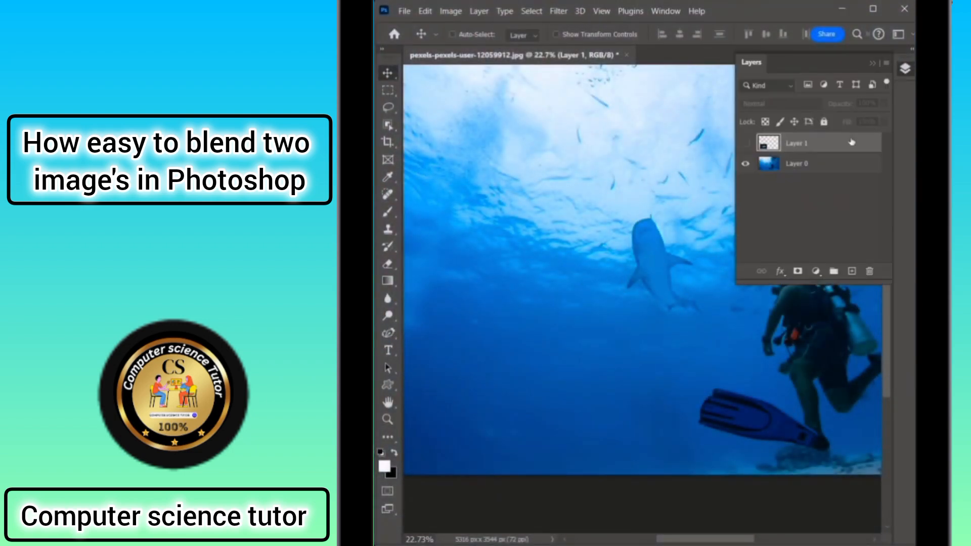
left_click(746, 145)
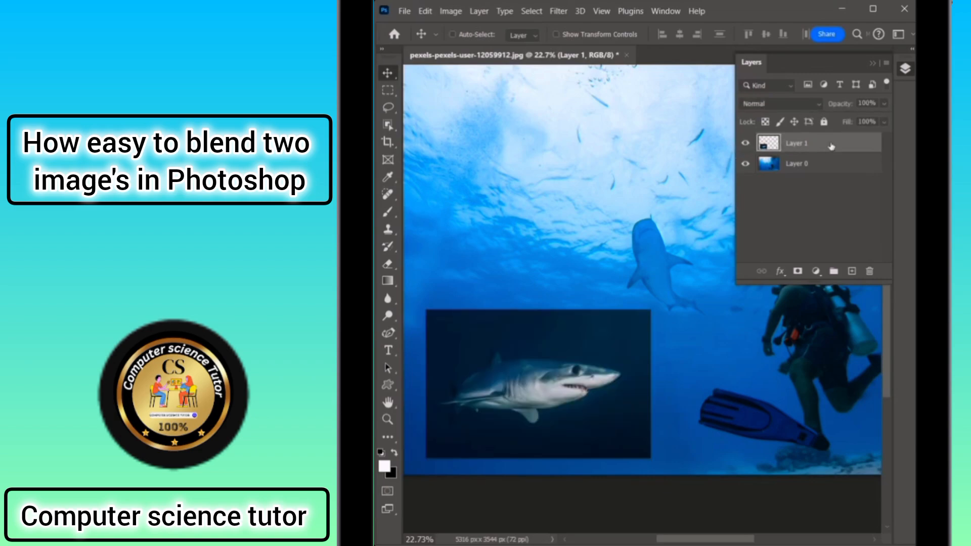
- Draw a loose freehand Lasso selection around the shark inside its dark photo on Layer 1
left_click(905, 69)
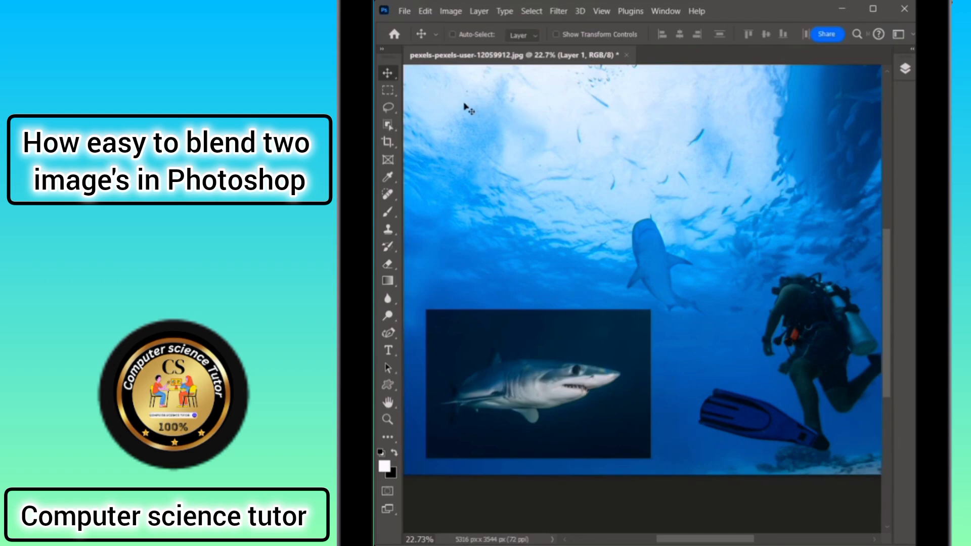
left_click(386, 106)
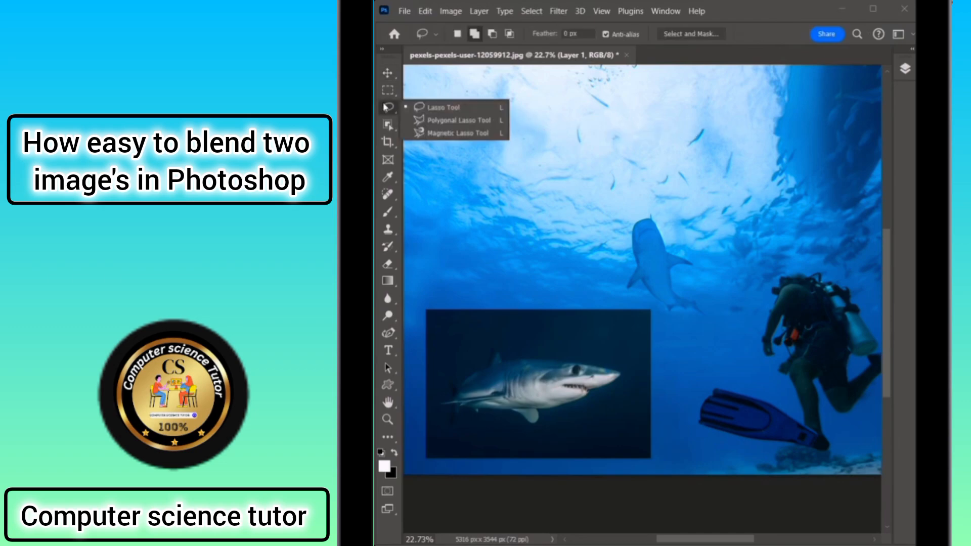
left_click(443, 109)
mouse_move(502, 338)
left_mouse_down()
mouse_move(476, 346)
mouse_move(437, 385)
mouse_move(435, 432)
mouse_move(577, 436)
mouse_move(629, 399)
mouse_move(629, 370)
mouse_move(605, 338)
mouse_move(519, 332)
left_mouse_up()
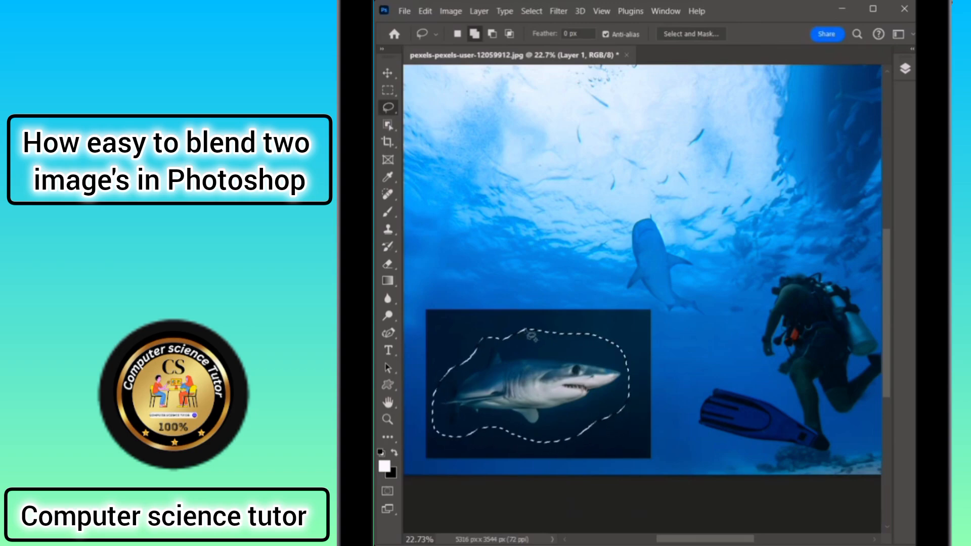
- Feather the shark selection by 30 pixels and add a layer mask from it to Layer 1
left_click(532, 10)
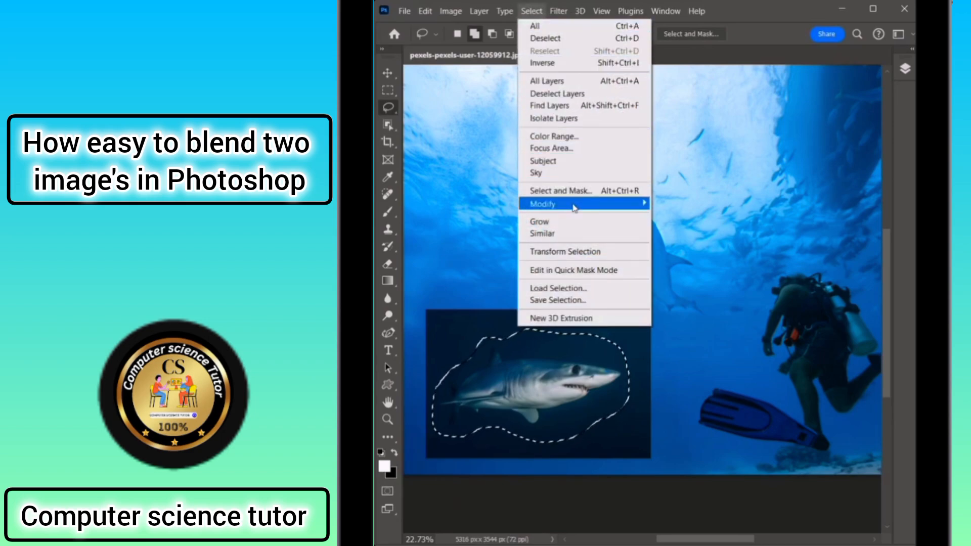
mouse_move(591, 205)
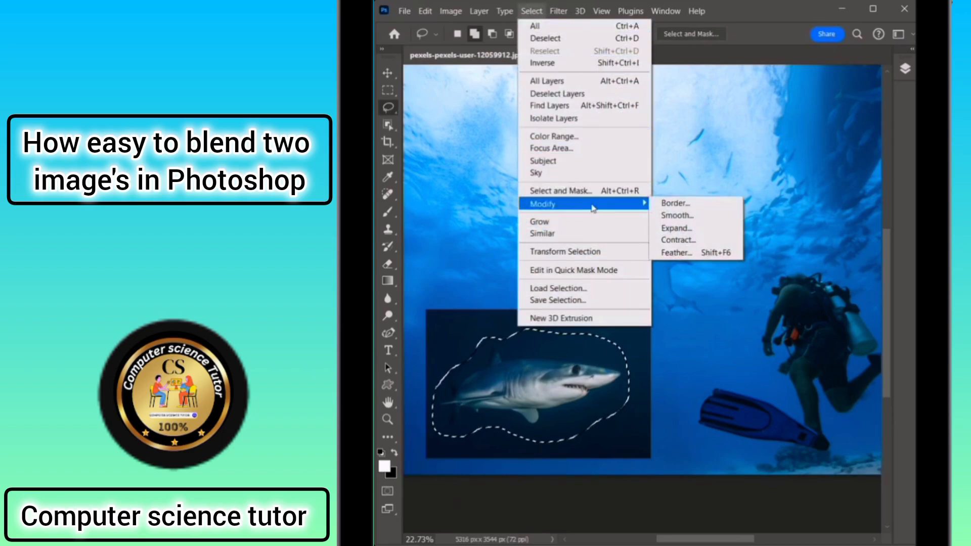
left_click(676, 252)
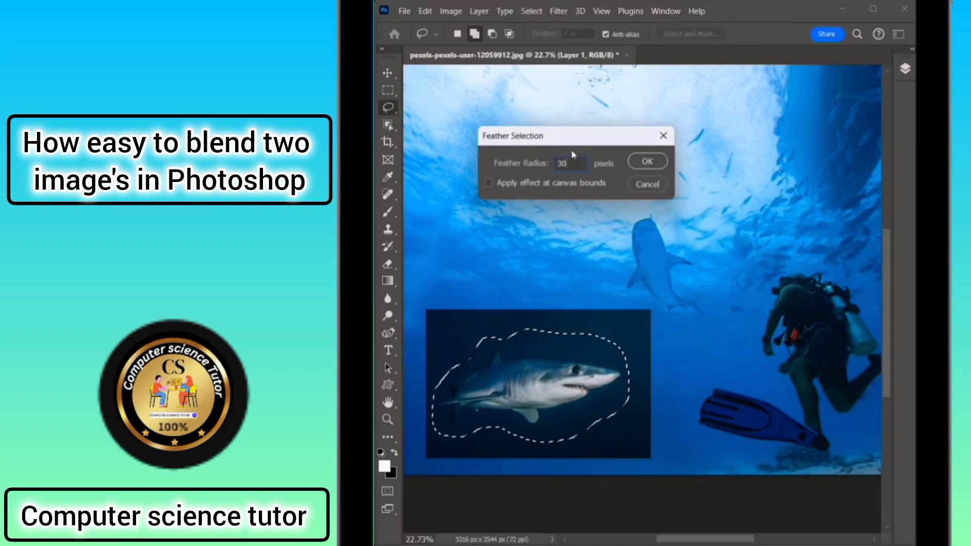
left_click(647, 162)
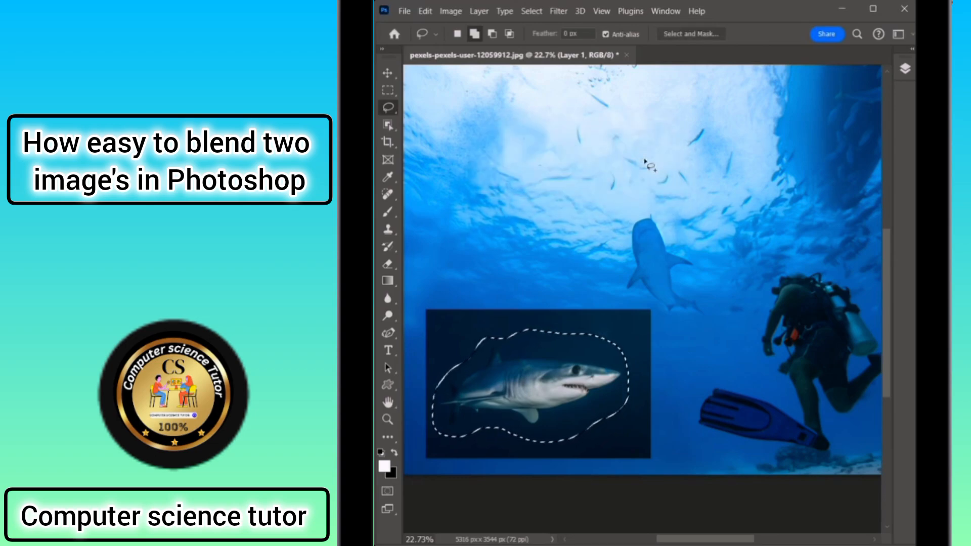
left_click(905, 69)
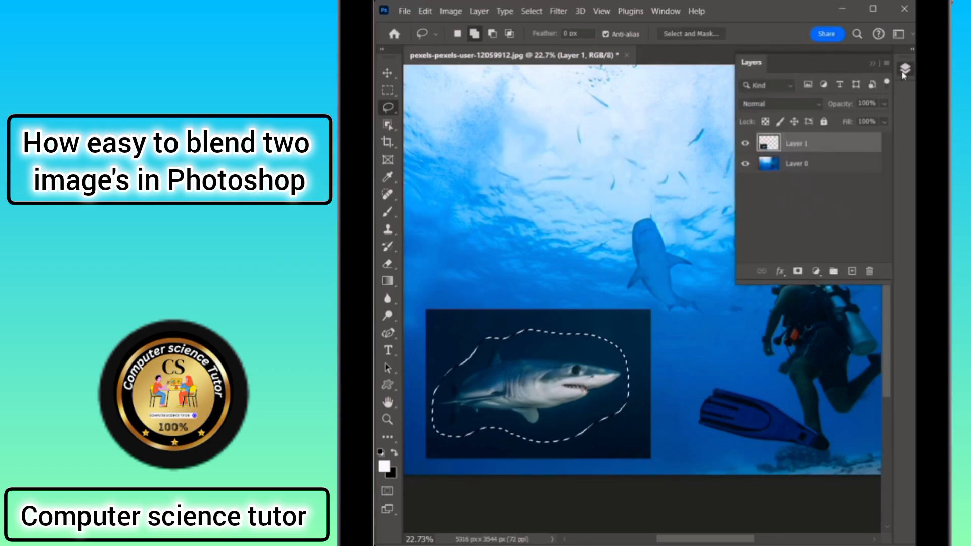
left_click(798, 272)
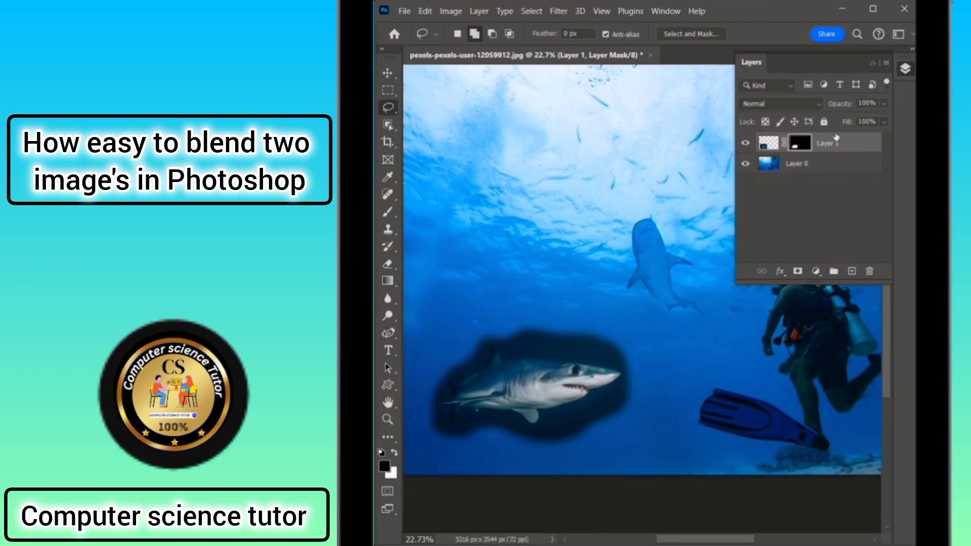
- Auto-blend Layer 1 and Layer 0 as Stack Images with Seamless Tones and Colors and Content Aware Fill Transparent Areas
left_click(829, 163, "shift")
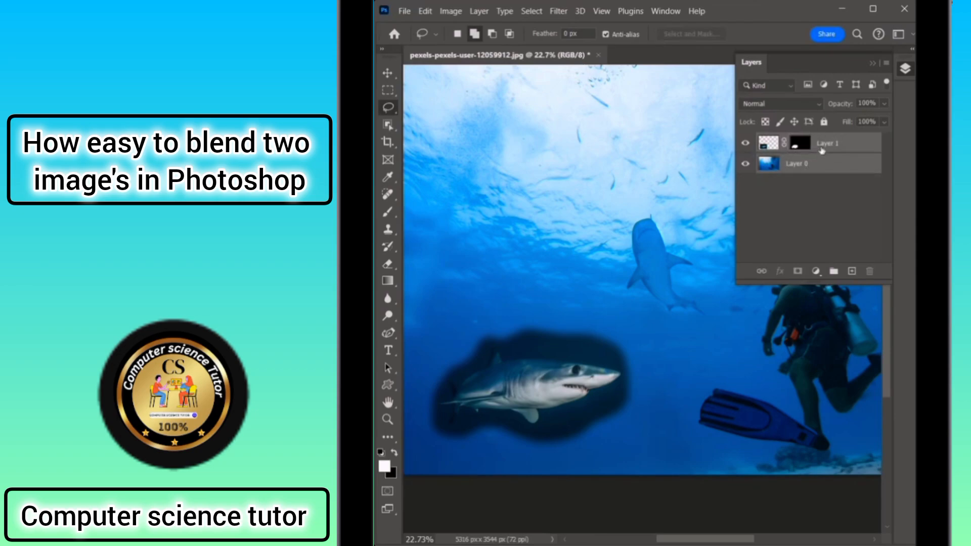
left_click(905, 71)
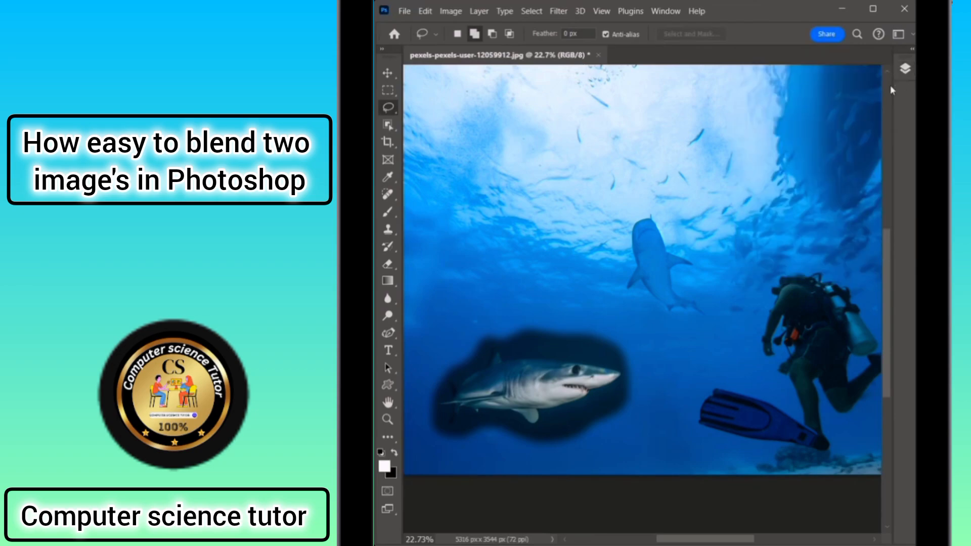
left_click(425, 12)
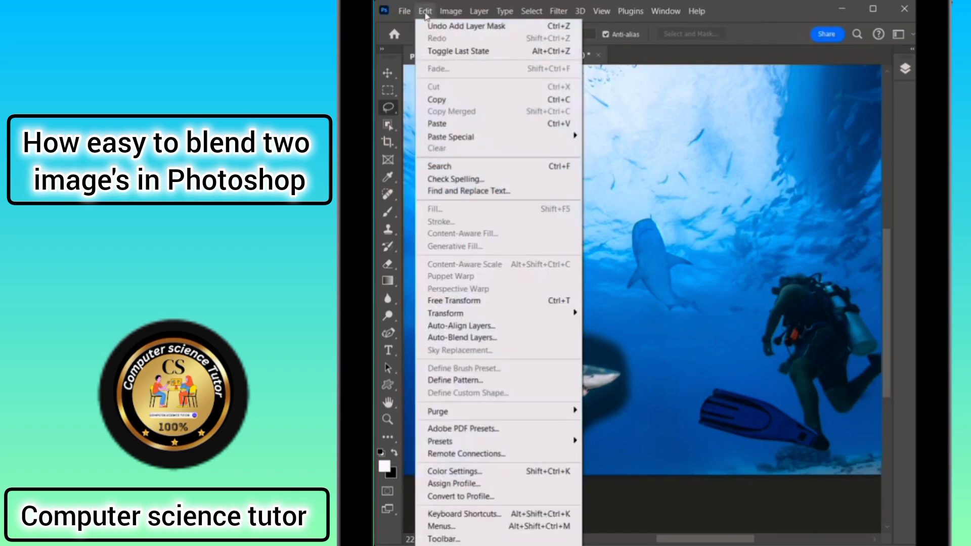
left_click(482, 337)
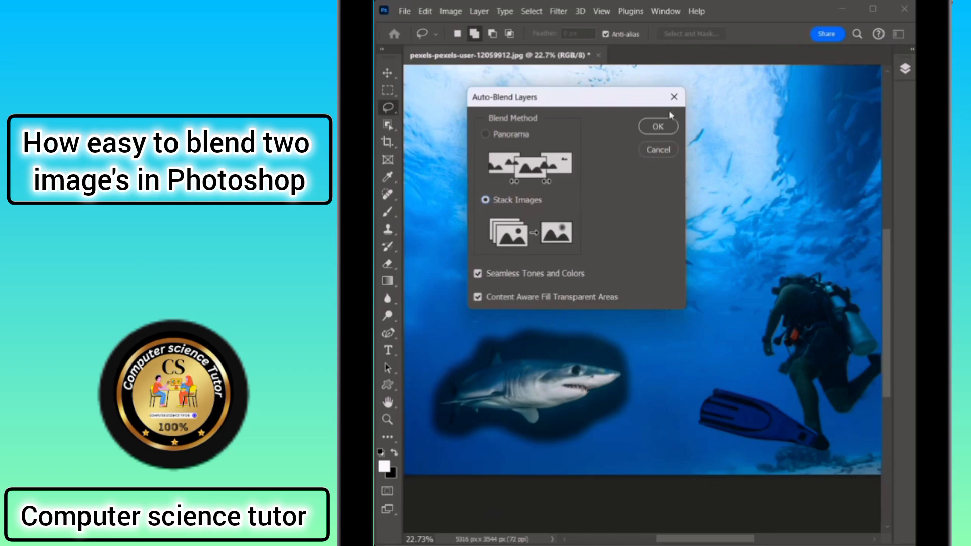
left_click(657, 127)
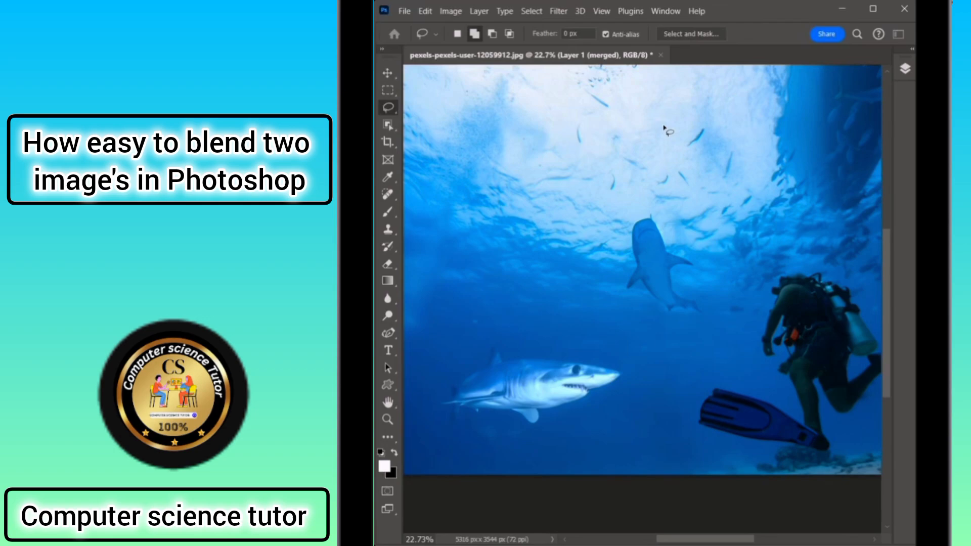
key("v")
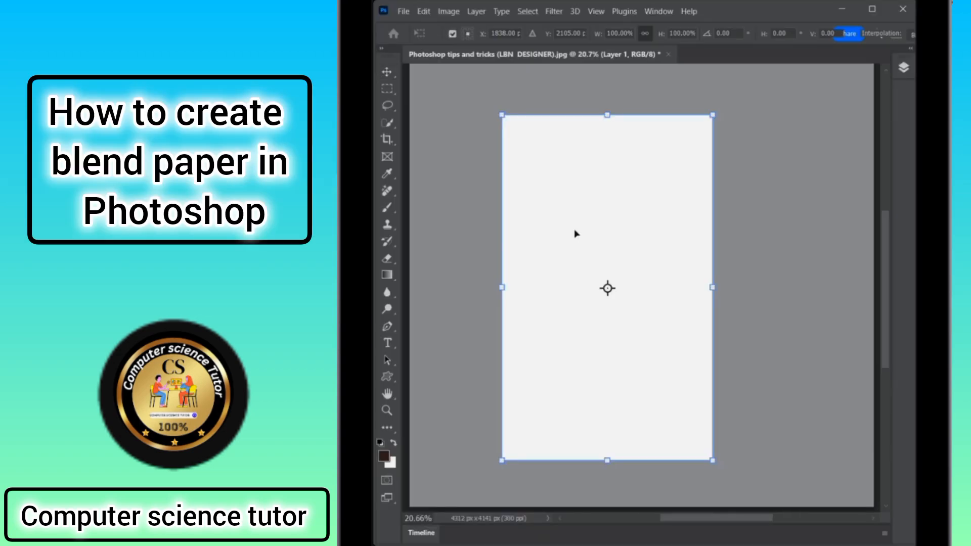
right_click(575, 232)
left_click(608, 317)
left_click_drag(703, 264, 747, 280)
left_click_drag(564, 274, 503, 294)
left_click_drag(510, 383, 474, 421)
left_click_drag(706, 419, 755, 415)
left_click_drag(707, 185, 733, 155)
left_click_drag(557, 165, 466, 192)
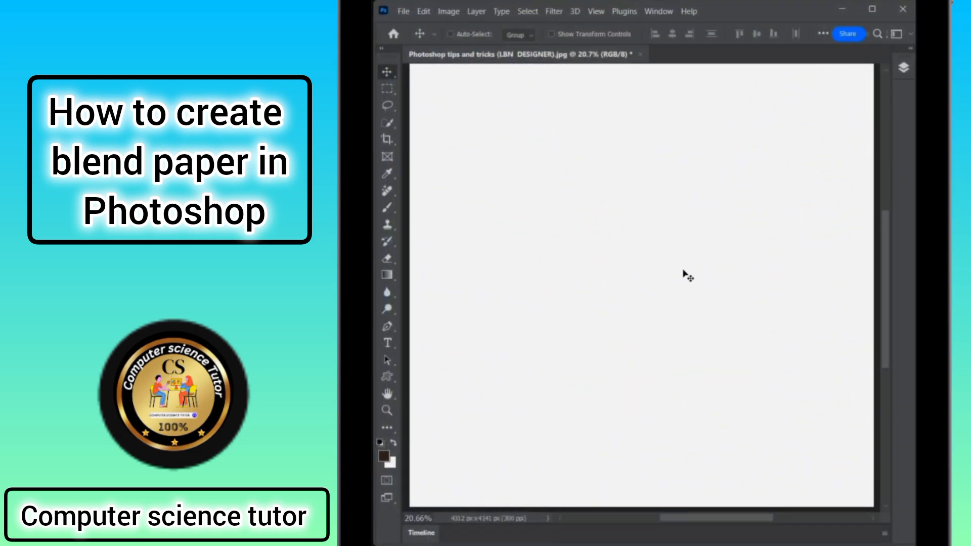
- Set the background colour to grey a1a1a1 and fill the blank white canvas with it
left_click(392, 465)
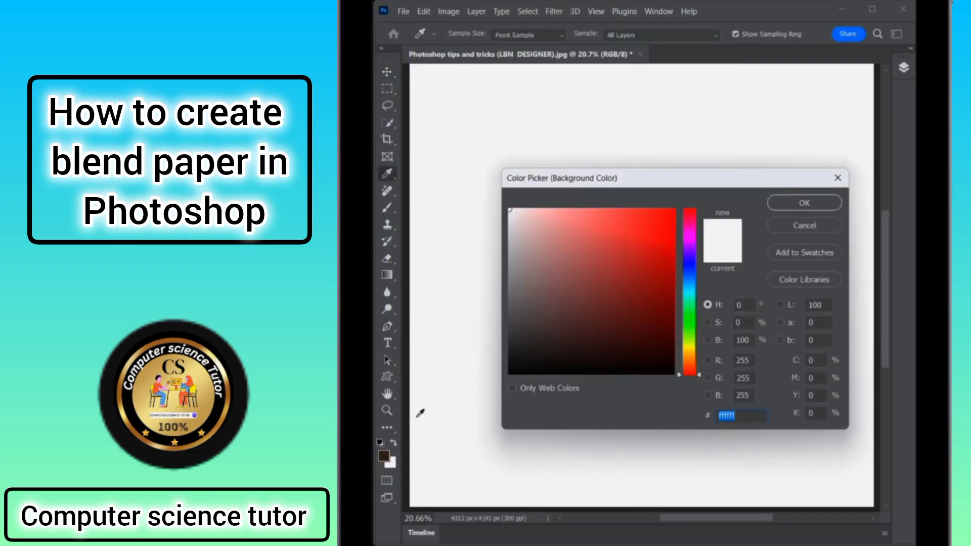
left_click_drag(512, 282, 504, 268)
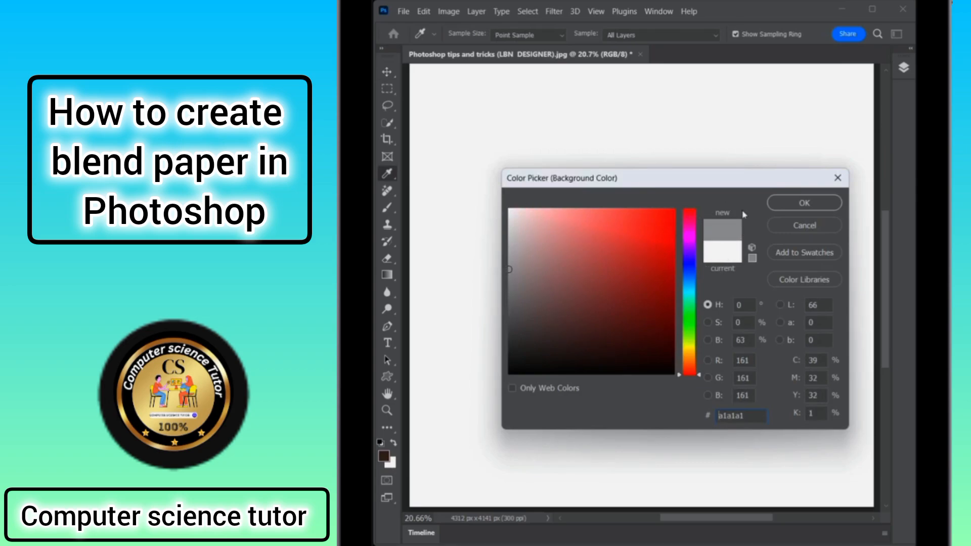
left_click(806, 204)
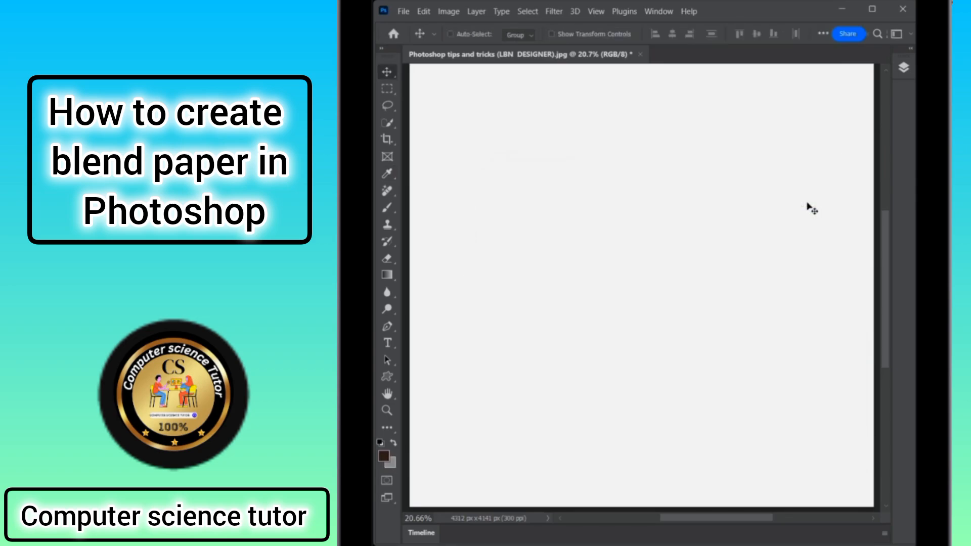
key("ctrl+BackSpace")
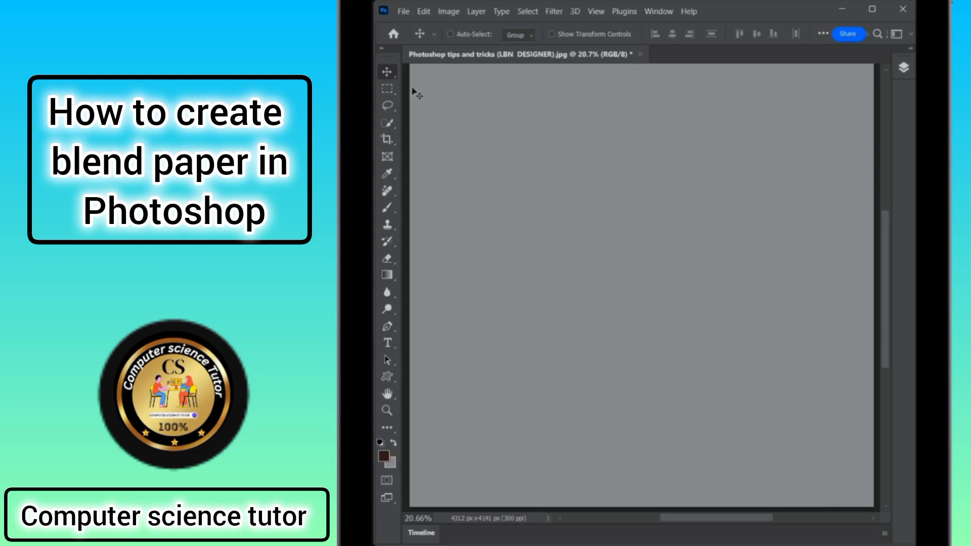
- Select a tall rectangular area near the middle of the grey canvas and add a new empty layer
left_click(392, 90)
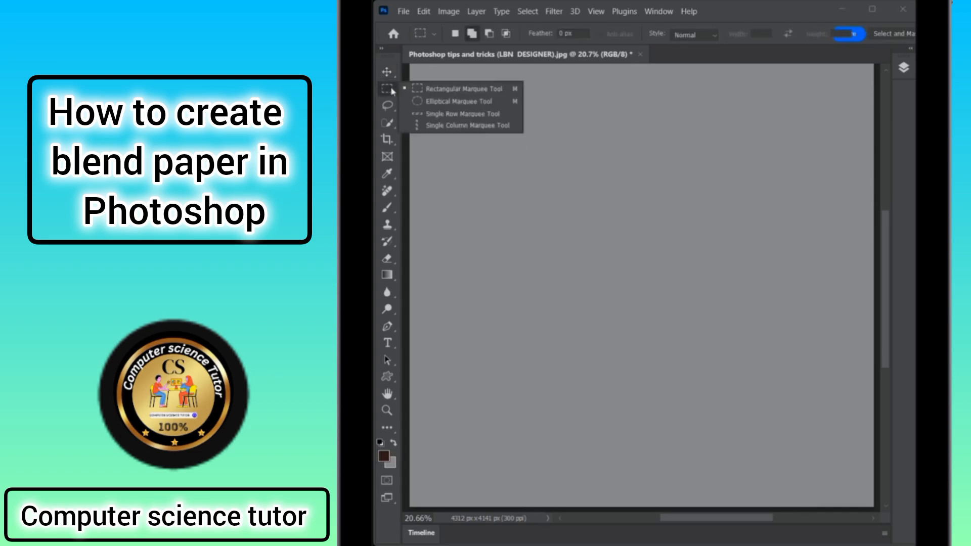
left_click(454, 90)
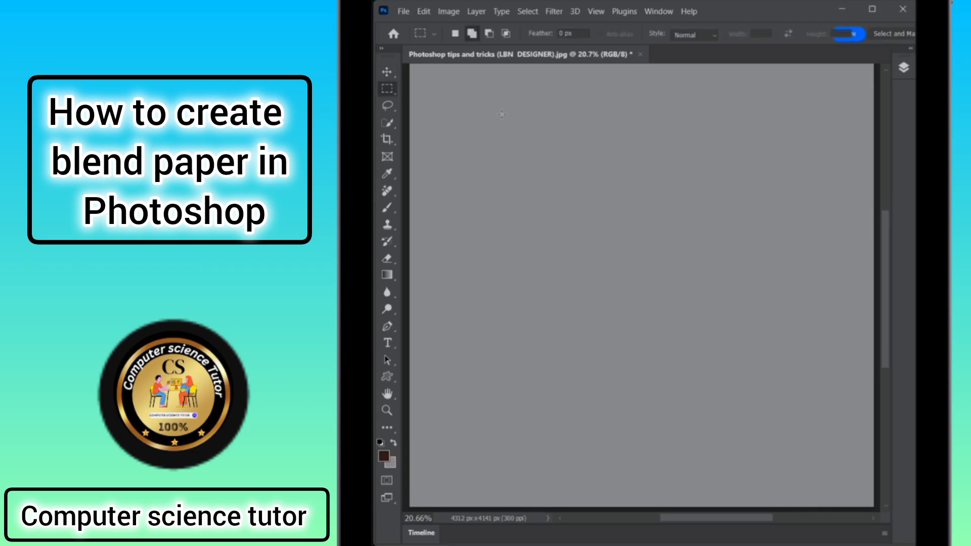
left_click_drag(502, 114, 713, 460)
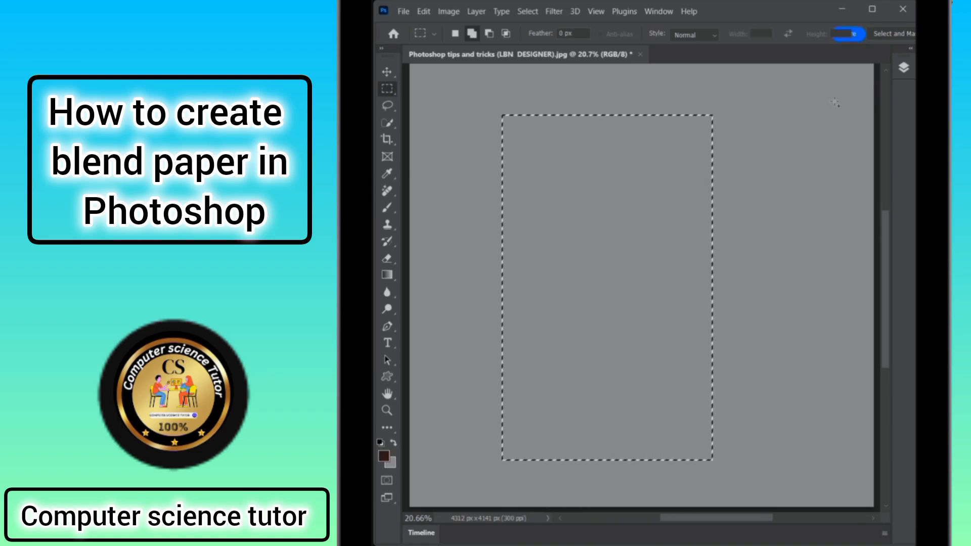
left_click(903, 68)
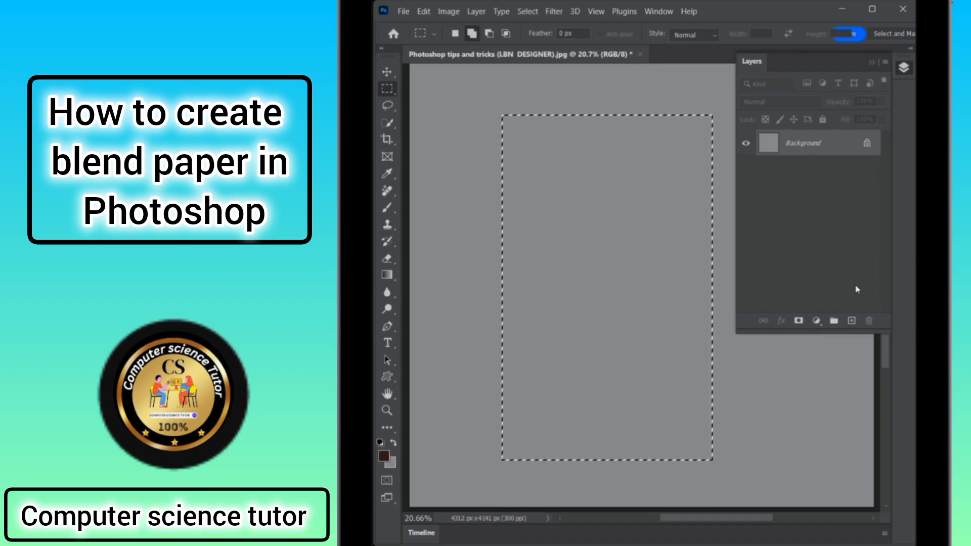
left_click(851, 320)
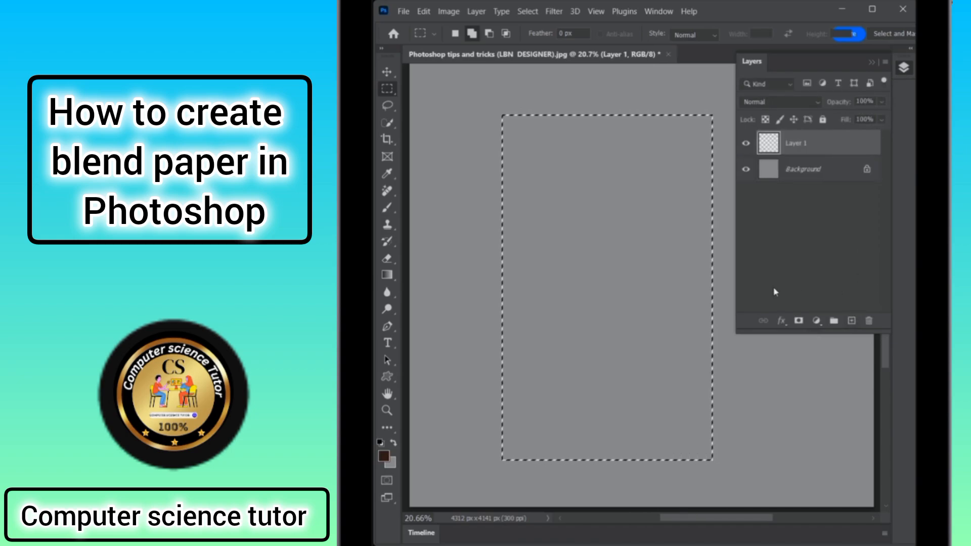
- Set the background colour to ffffff, fill the rectangular selection on Layer 1 with it, and deselect
left_click(391, 461)
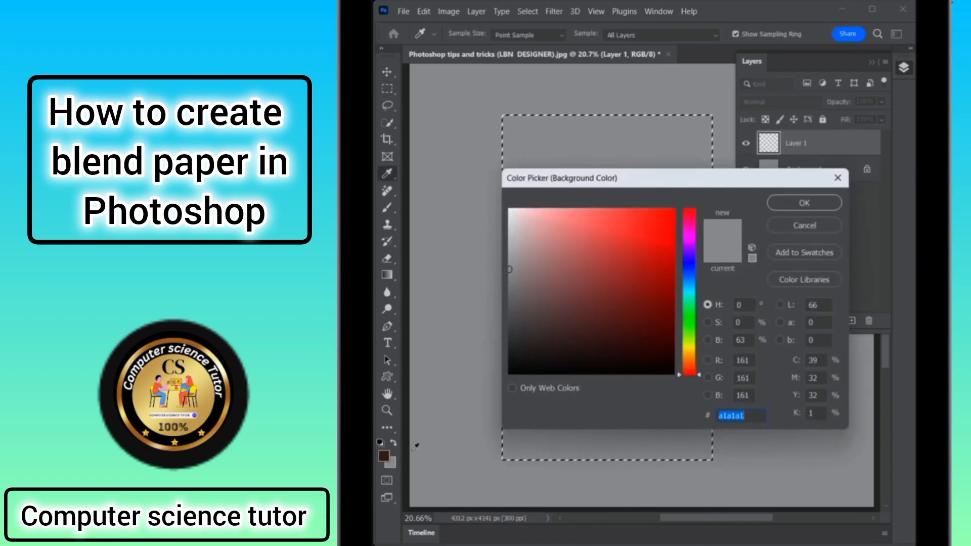
type("ffffff")
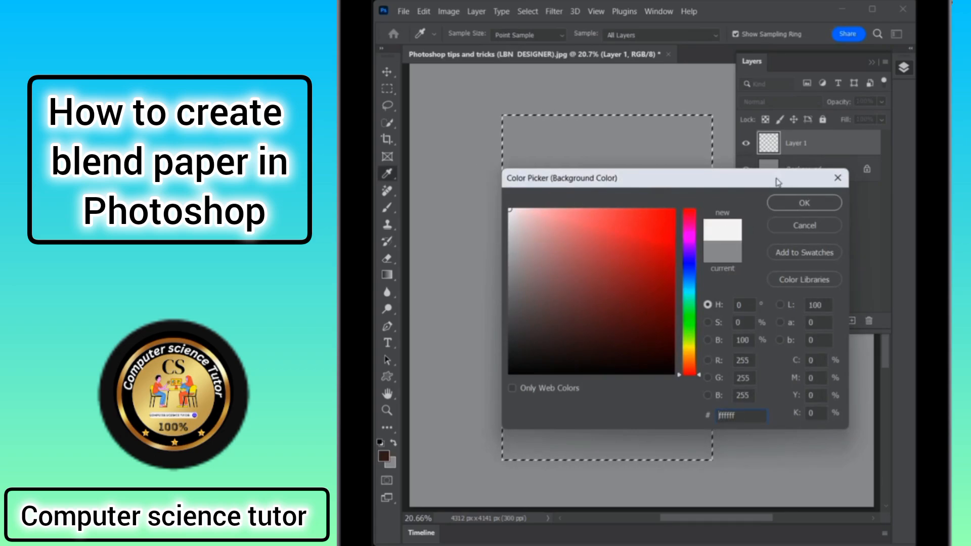
left_click(804, 203)
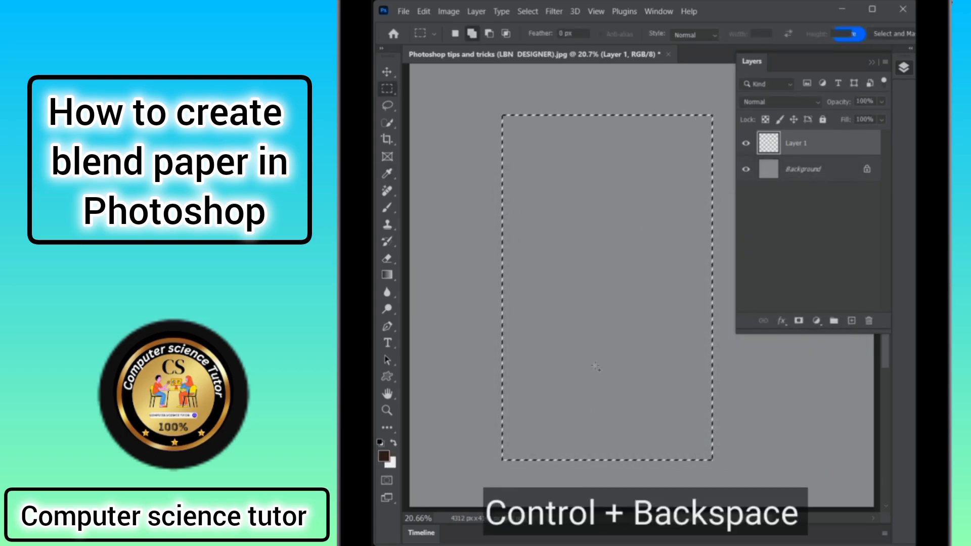
key("ctrl+BackSpace")
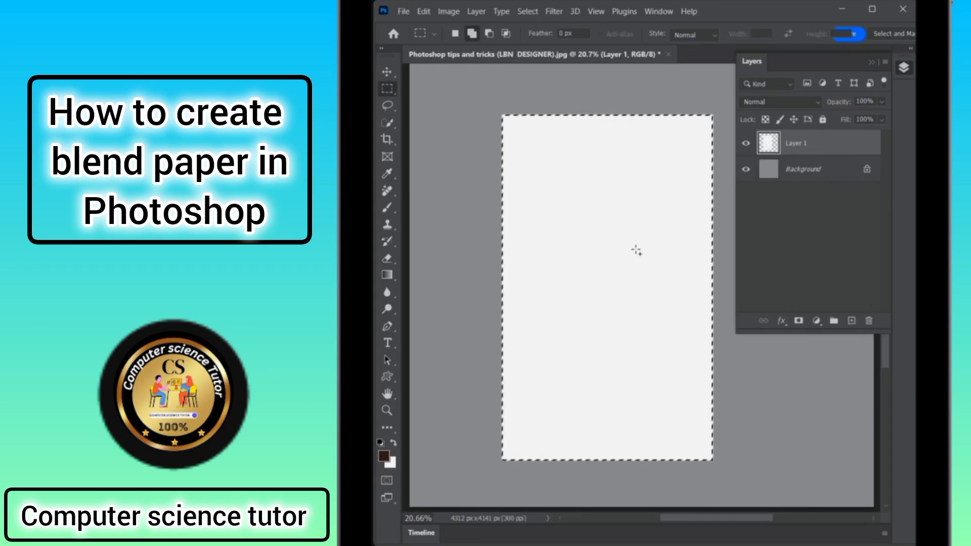
left_click(527, 11)
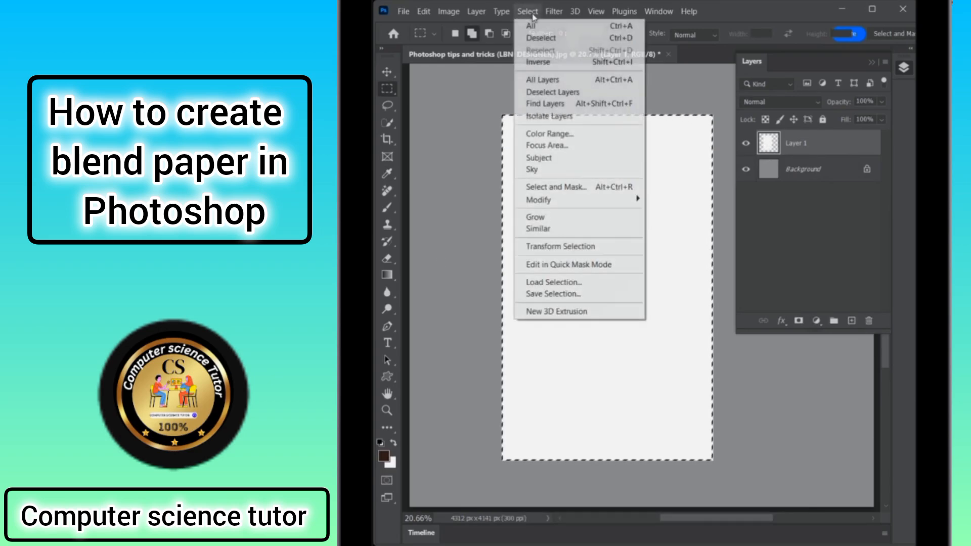
left_click(539, 38)
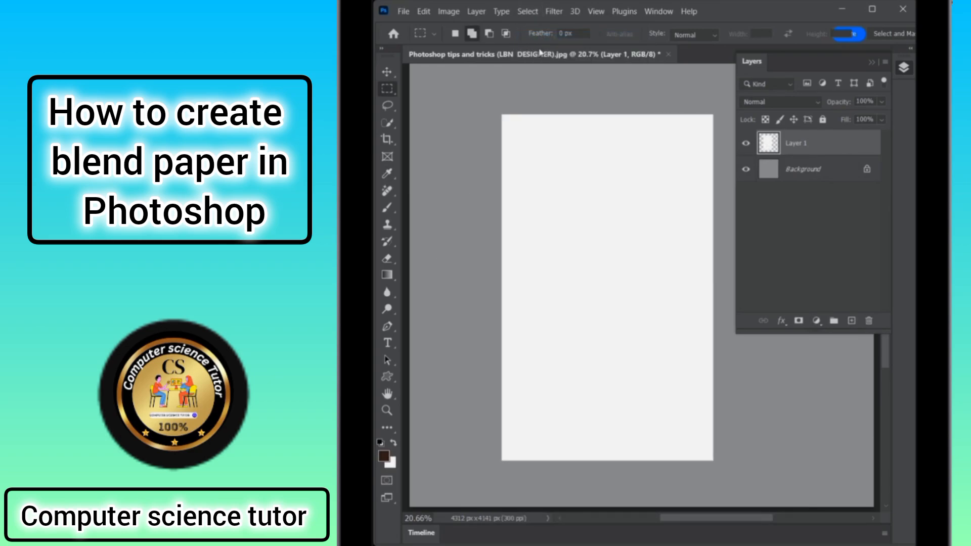
left_click(902, 69)
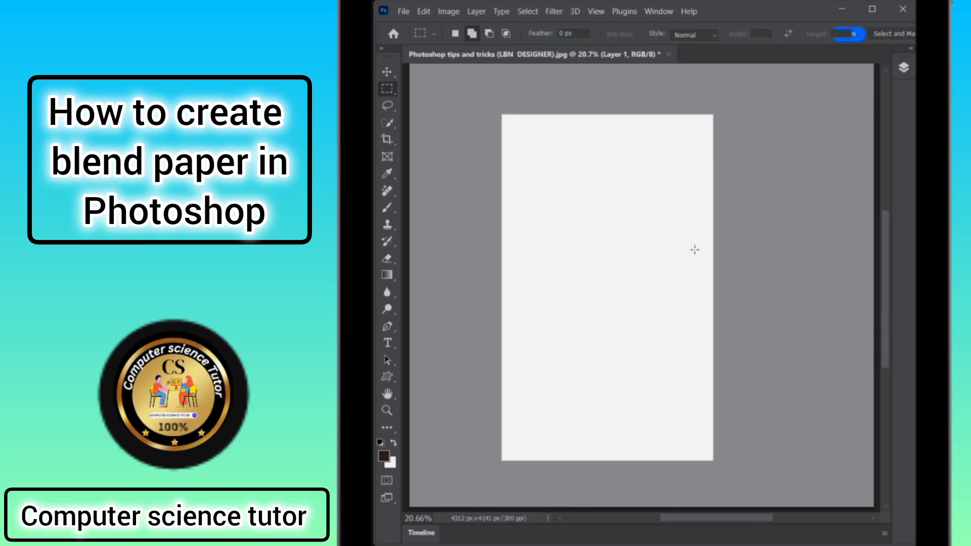
- Rotate the white rectangle on Layer 1 to about -64° and distort its two right corners inward so the sheet tapers in perspective
key("ctrl+t")
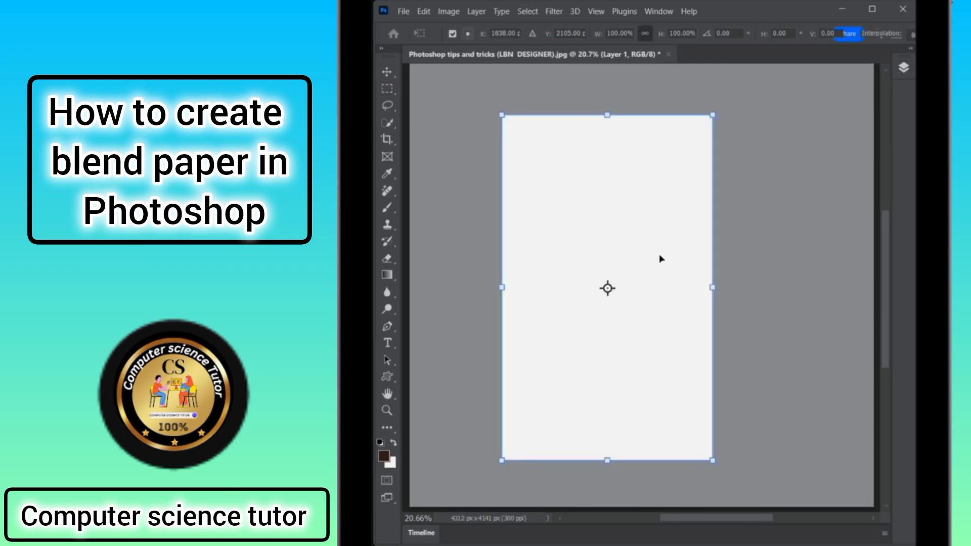
left_click_drag(764, 441, 812, 202)
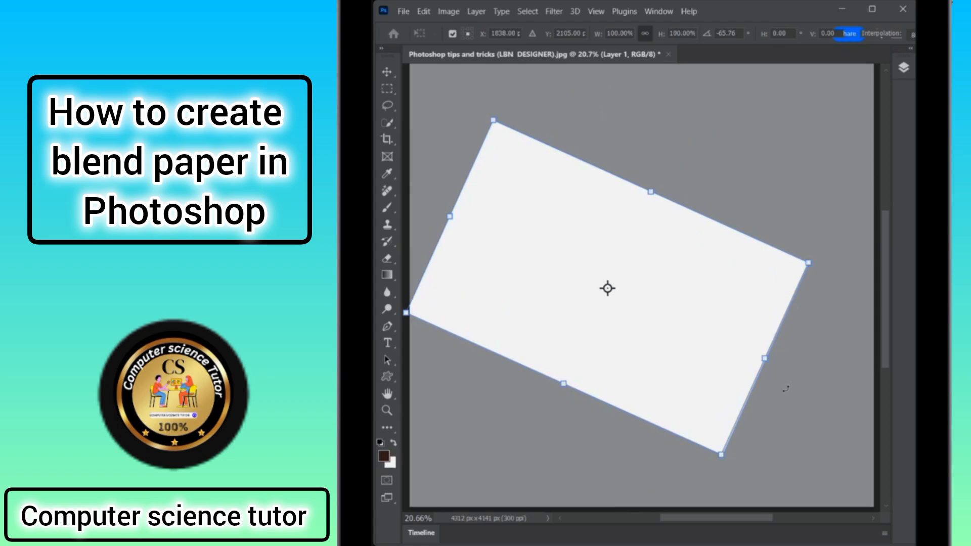
left_click_drag(784, 390, 806, 392)
left_click_drag(678, 331, 701, 333)
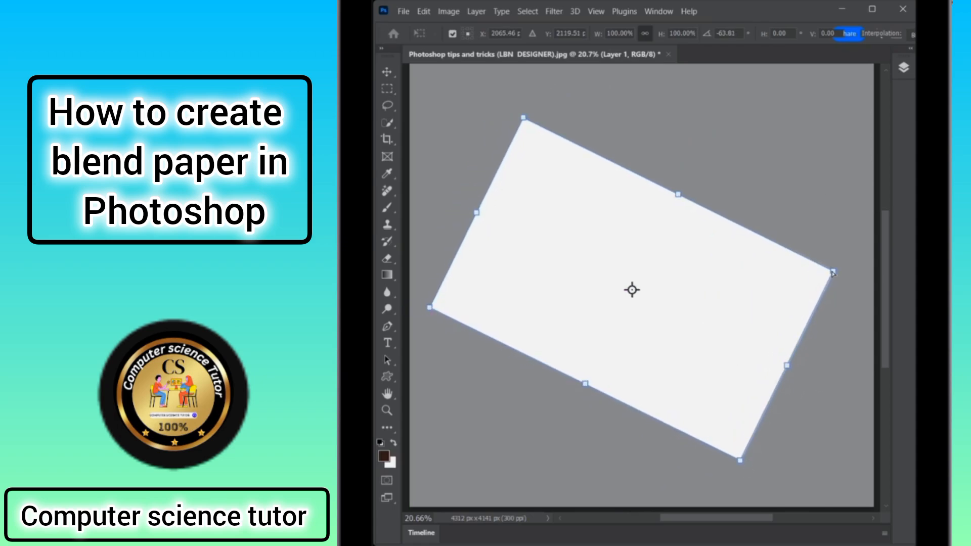
left_click_drag(832, 273, 758, 258)
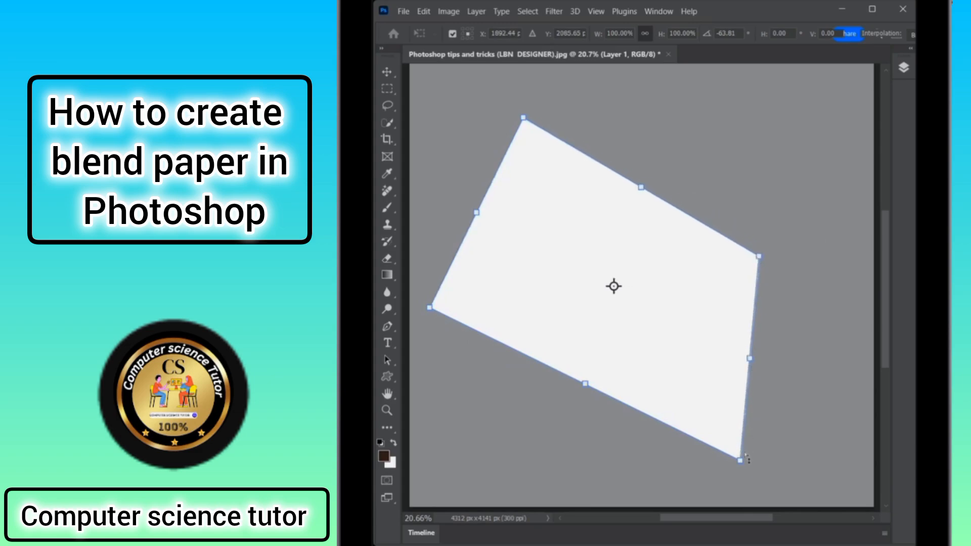
left_click_drag(739, 460, 739, 388)
left_click_drag(747, 257, 742, 261)
left_click_drag(685, 282, 713, 279)
key("Return")
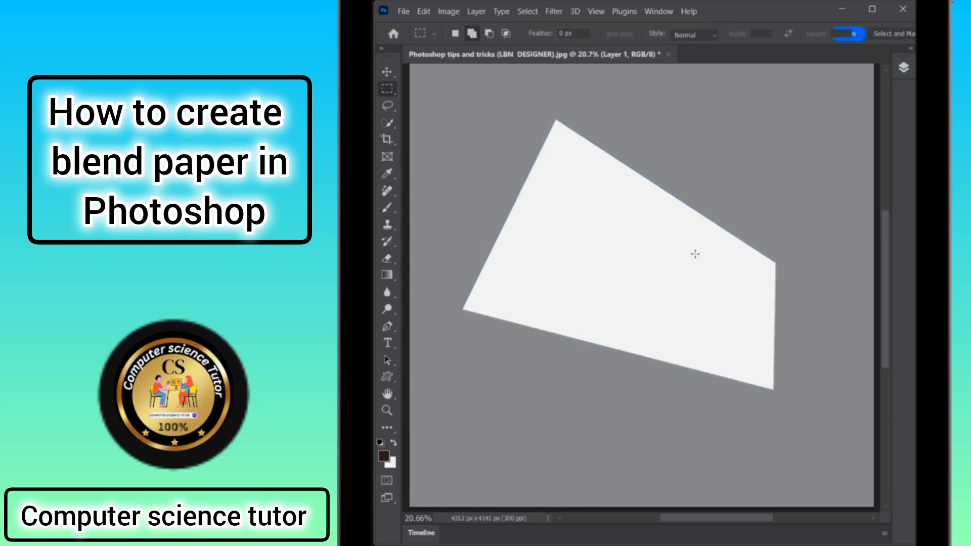
- Warp the tapered white sheet by pulling its middle down and to the left, giving its long edges a wavy bend
key("ctrl+t")
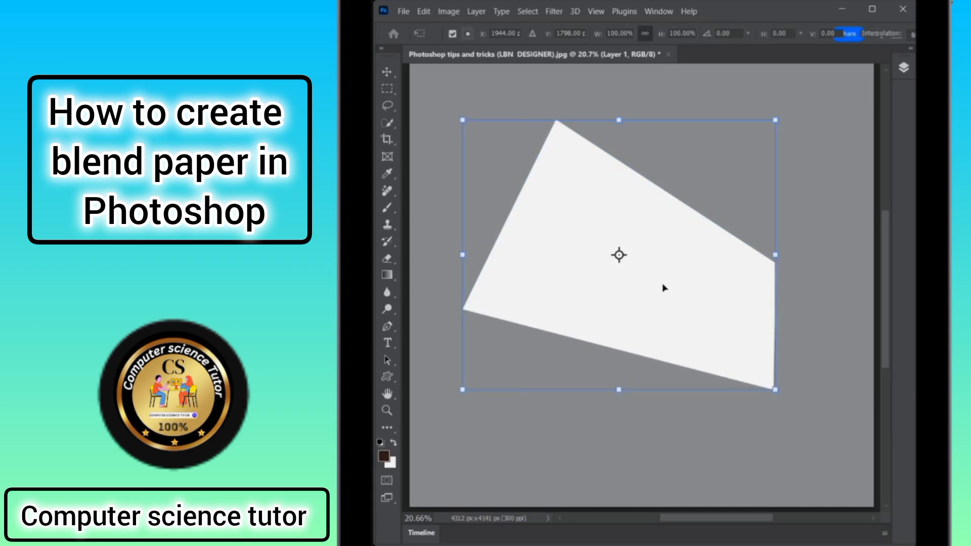
right_click(664, 287)
left_click(680, 373)
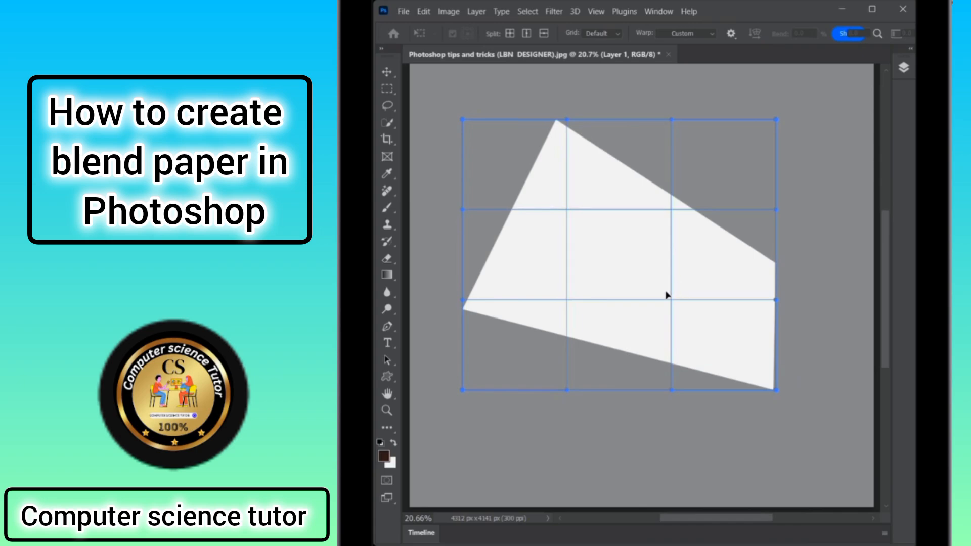
left_click_drag(665, 294, 615, 351)
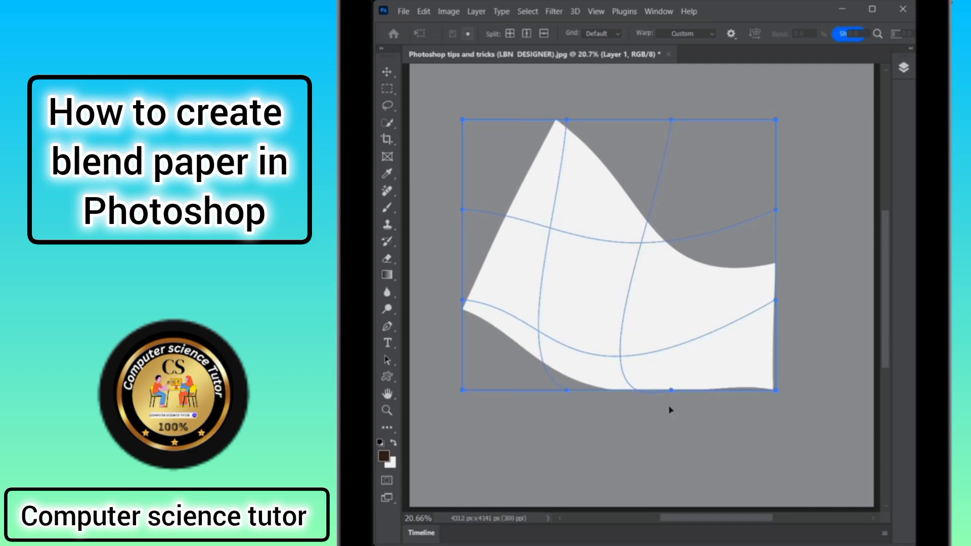
key("Return")
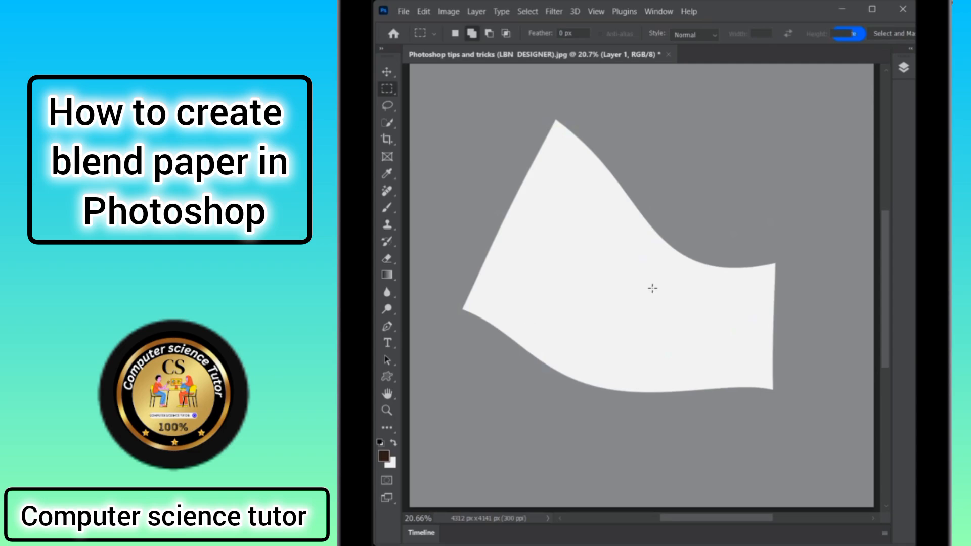
- Duplicate Layer 1 and make the original Layer 1 beneath the copy active
key("v")
left_click(903, 68)
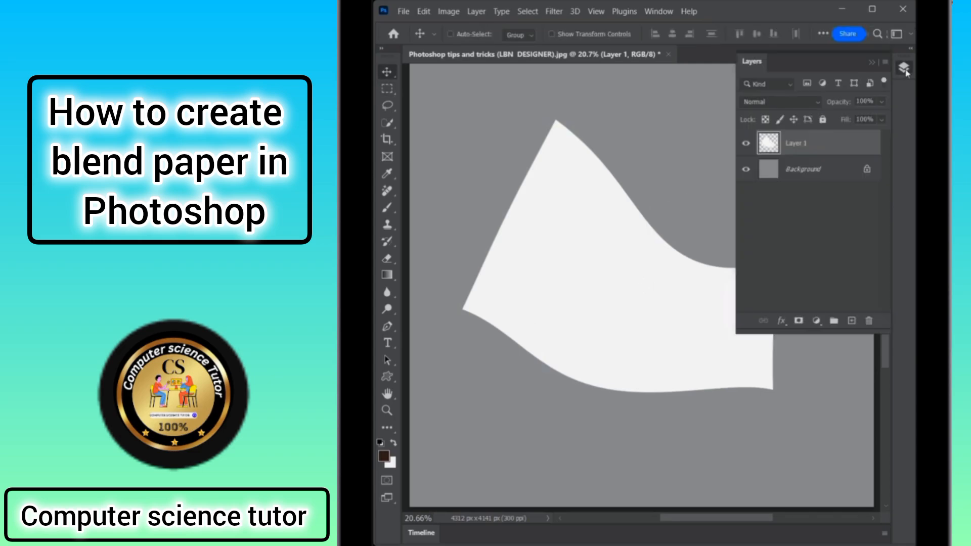
left_click_drag(833, 142, 851, 320)
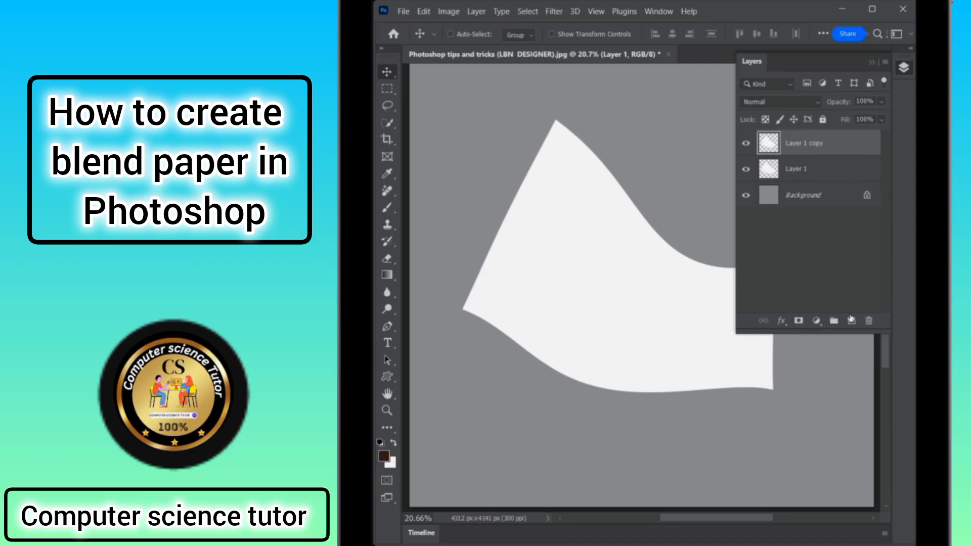
left_click(808, 173)
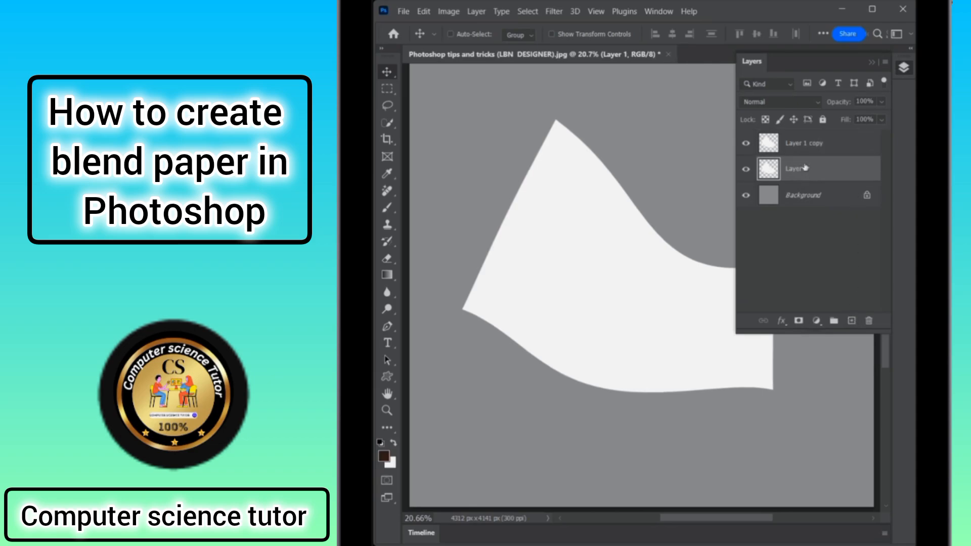
left_click(902, 68)
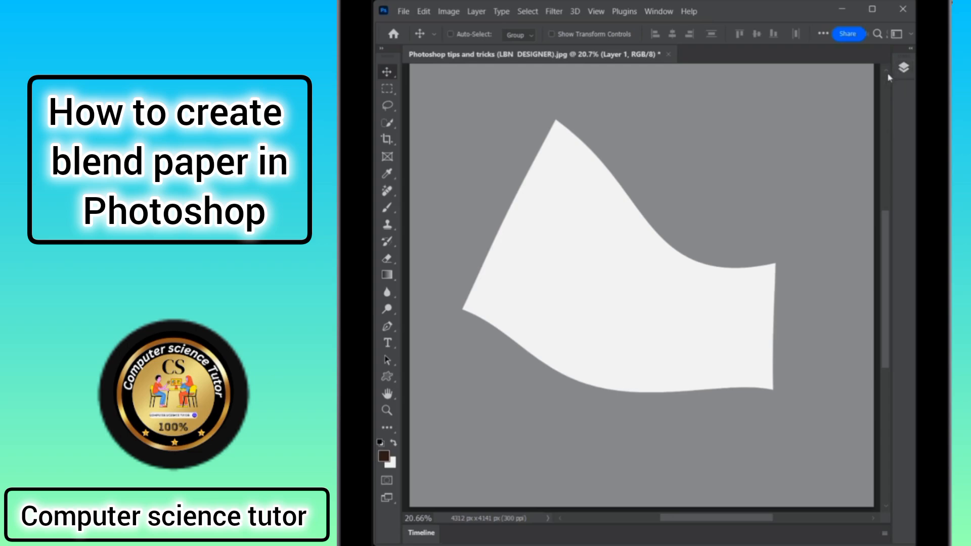
- Turn the original Layer 1 black with a Levels adjustment by lowering the white output level to its minimum
left_click(443, 13)
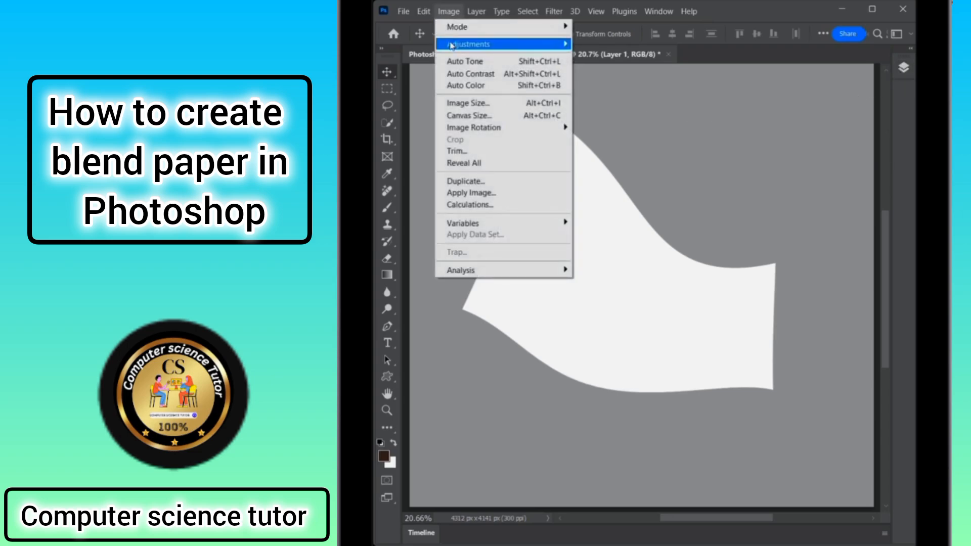
mouse_move(495, 45)
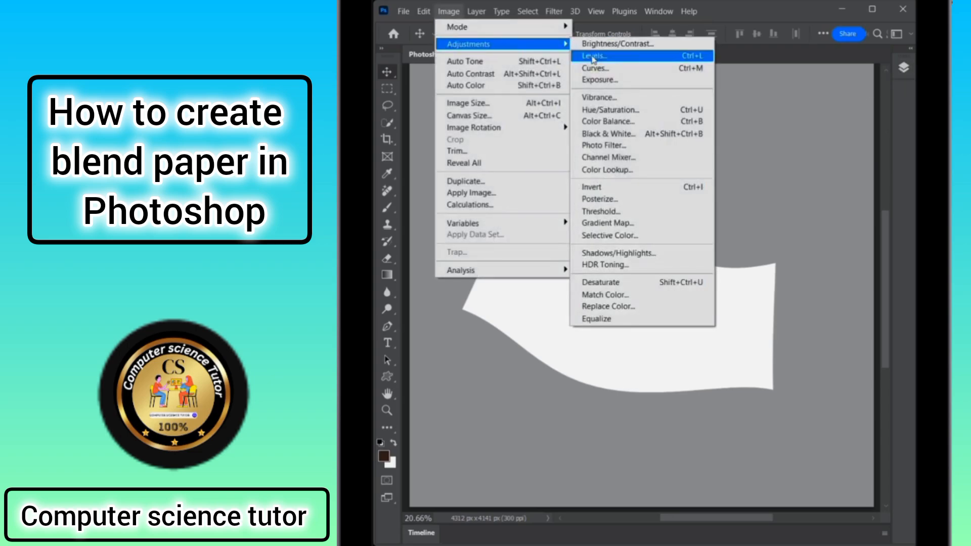
left_click(625, 58)
left_click_drag(401, 177, 769, 102)
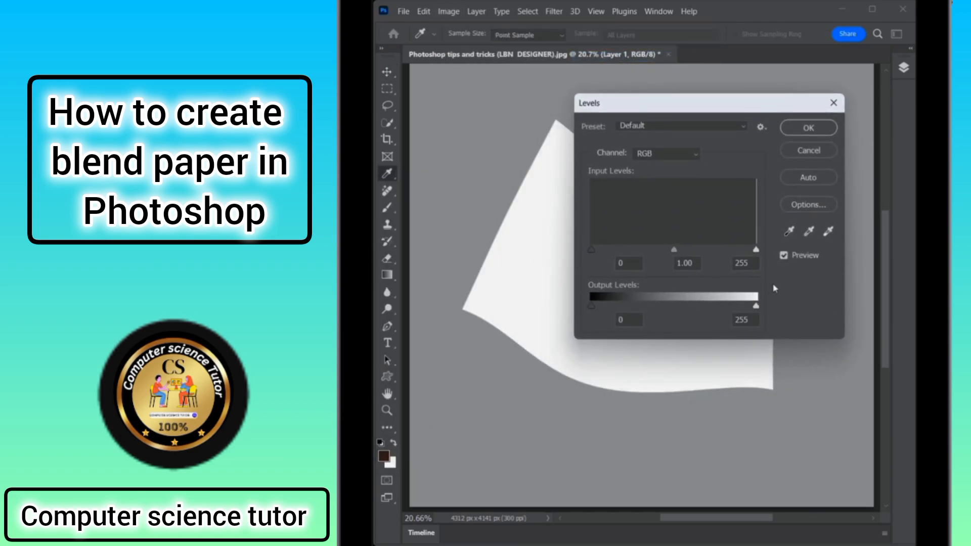
left_click_drag(755, 311, 590, 307)
left_click(804, 127)
key("v")
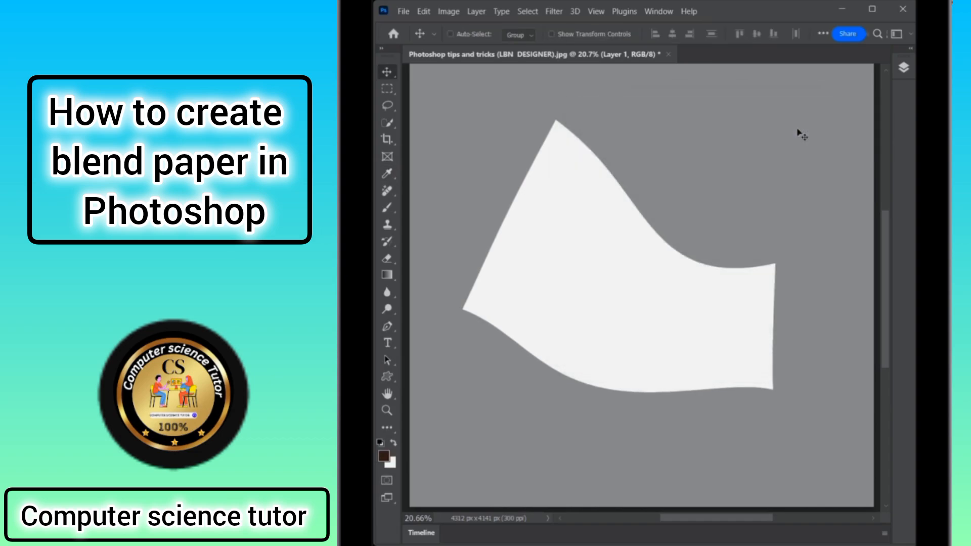
- Transform the black Layer 1 to about 59.6% height with a 2.2° horizontal skew, keeping its lower edge in place as a shadow
key("ctrl+t")
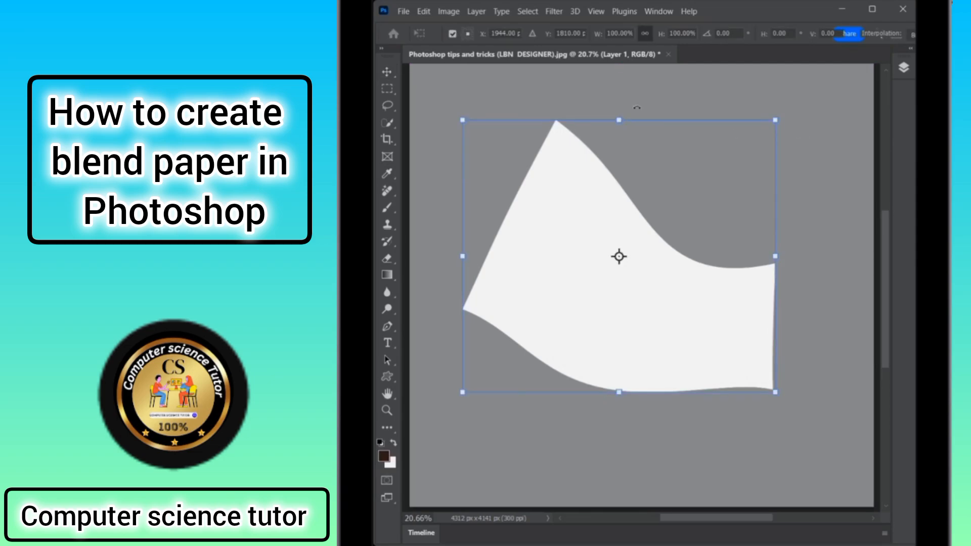
left_click_drag(616, 122, 612, 231)
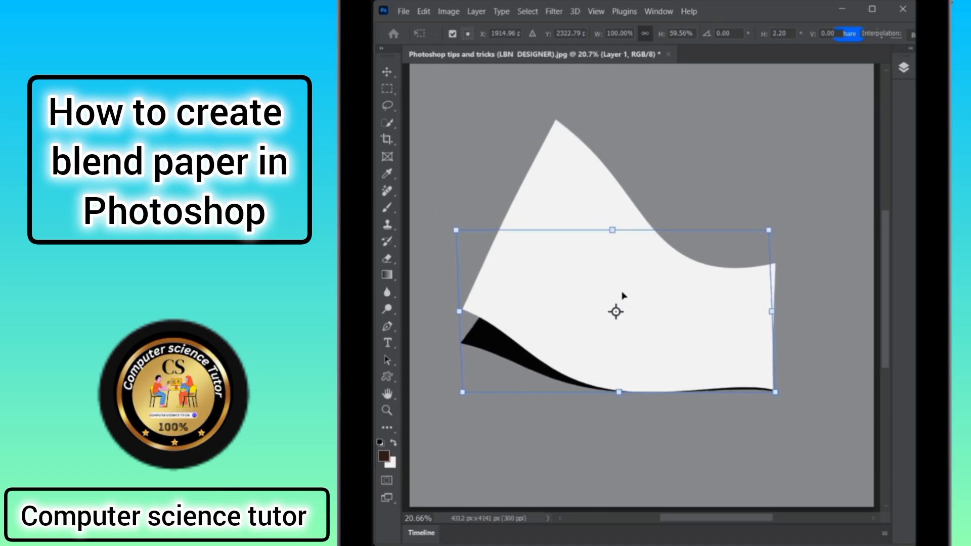
key("Return")
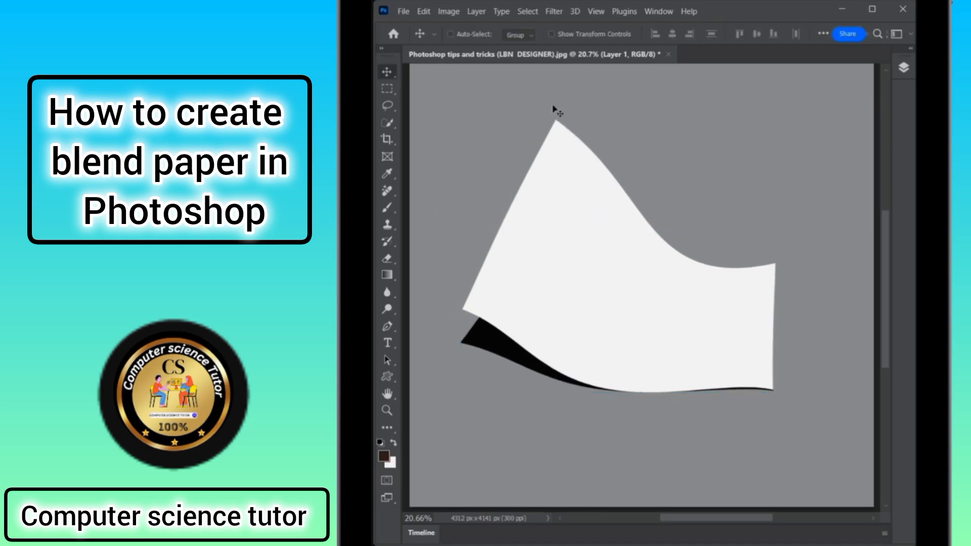
- Soften the black shadow on Layer 1 with a Gaussian Blur of 40.1 pixels radius
left_click(553, 11)
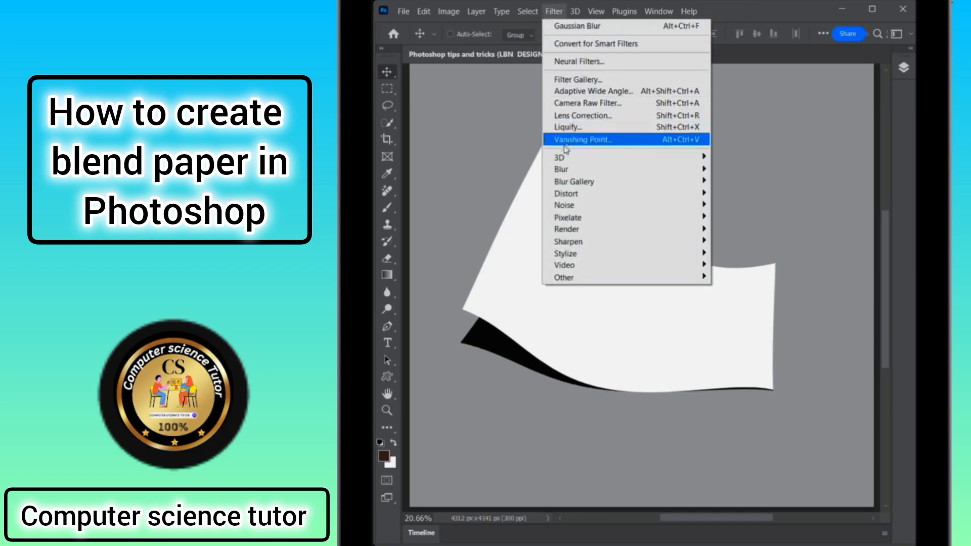
mouse_move(566, 170)
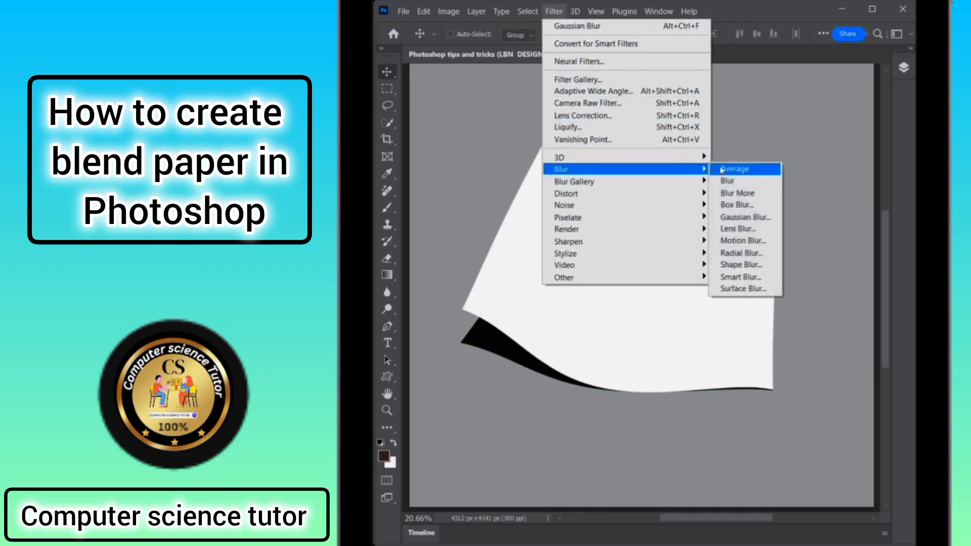
left_click(755, 217)
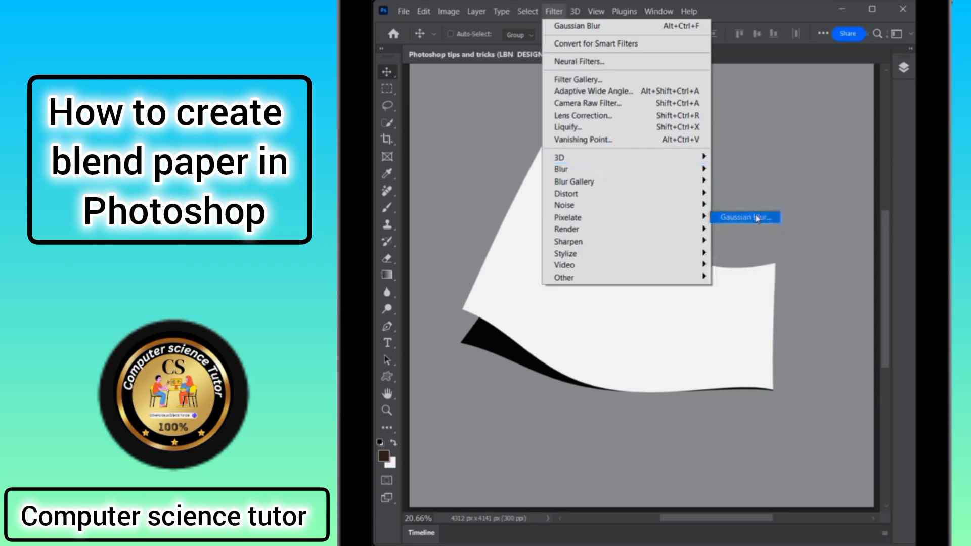
left_click_drag(842, 75, 656, 80)
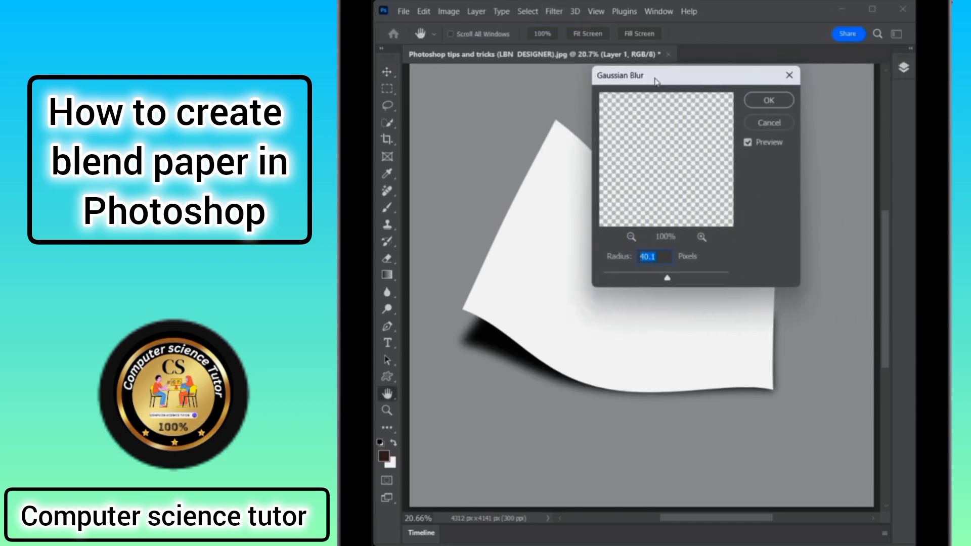
left_click(664, 255)
key("Tab")
left_click(768, 101)
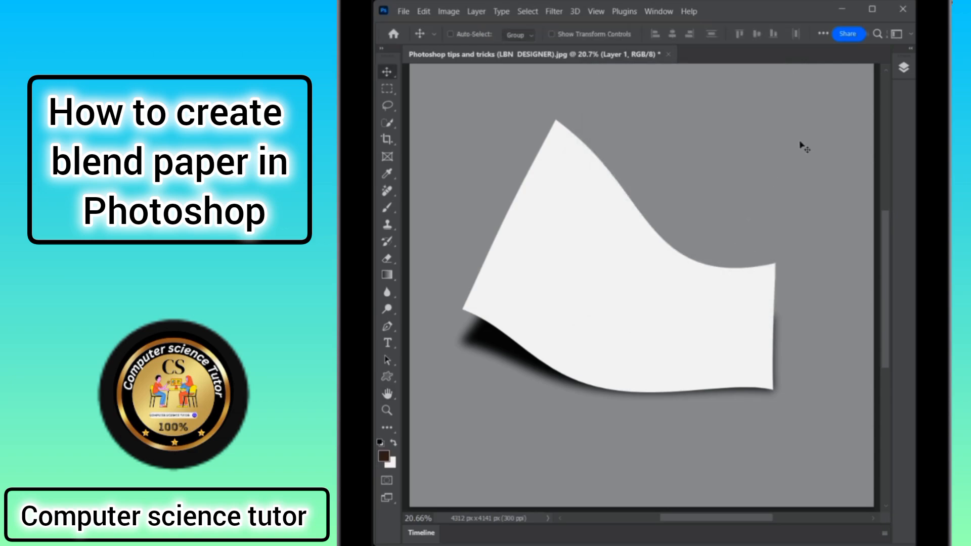
- Set the opacity of the shadow on Layer 1 to 70%
left_click(904, 68)
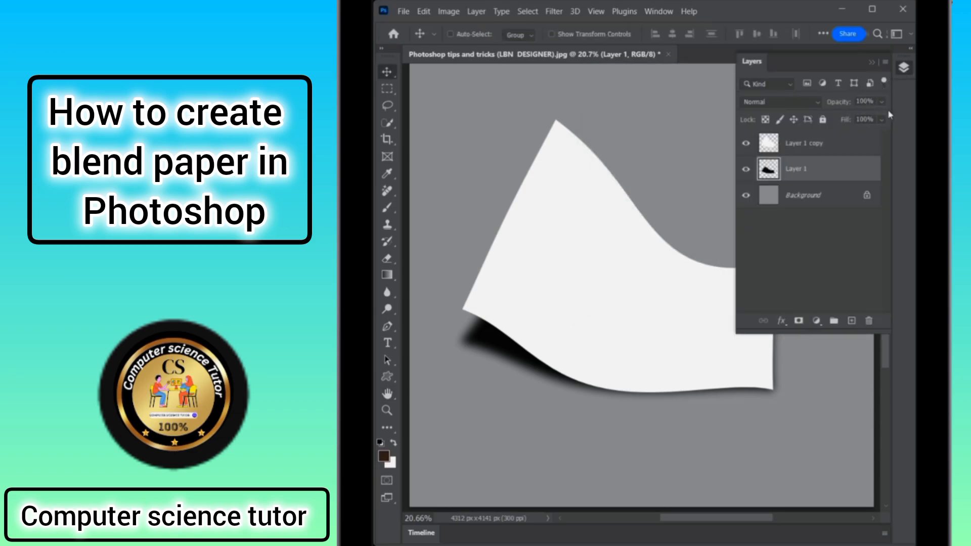
left_click(874, 101)
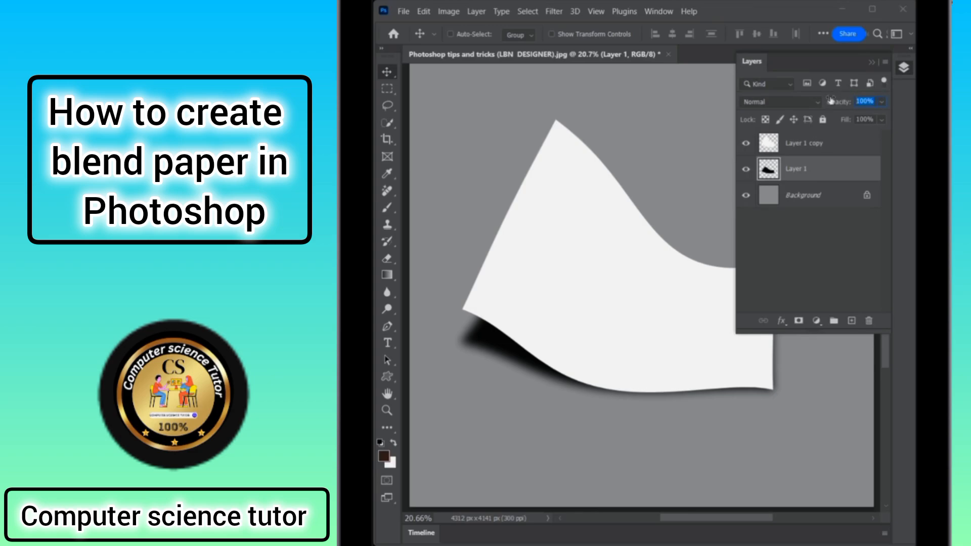
type("70")
key("Return")
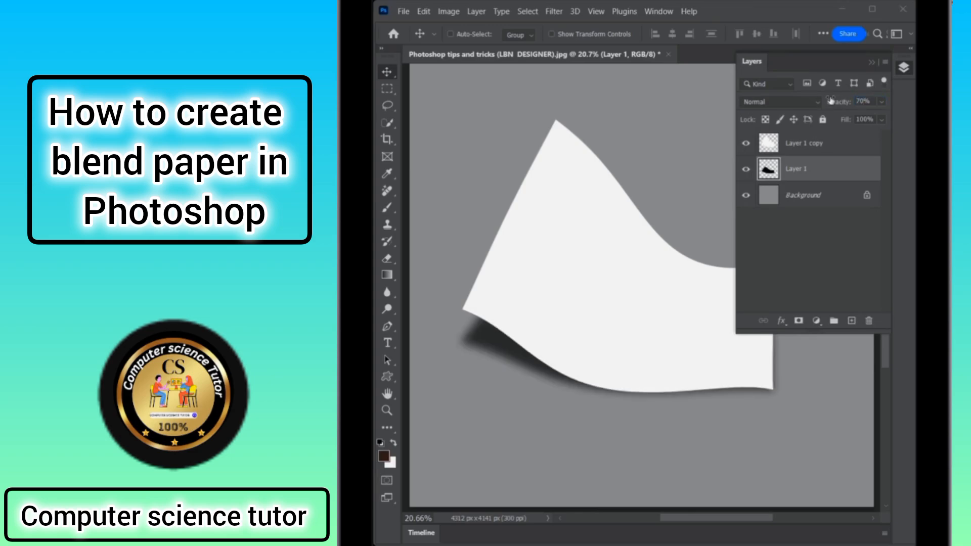
left_click(903, 71)
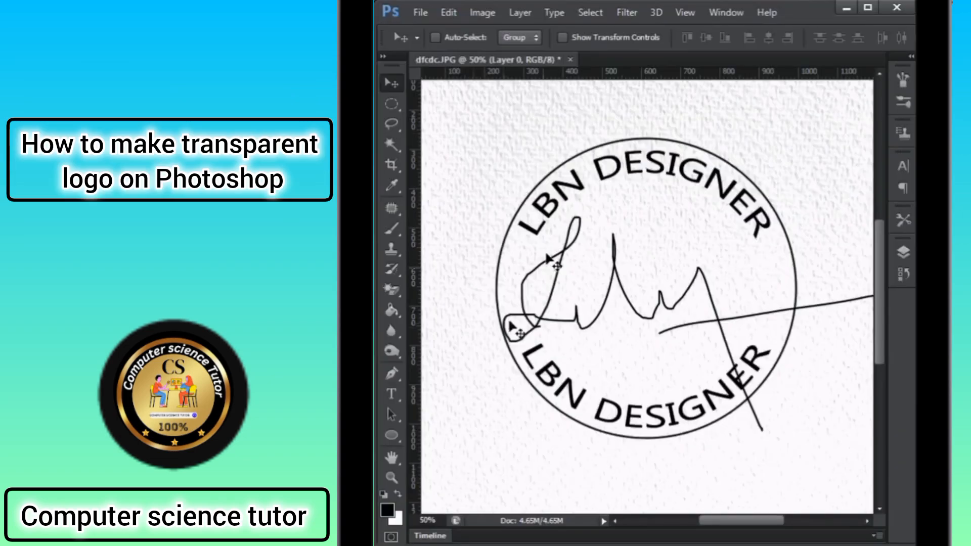
- Try to erase the textured paper background outside and inside the logo circle with the Magic Eraser Tool
right_click(394, 297)
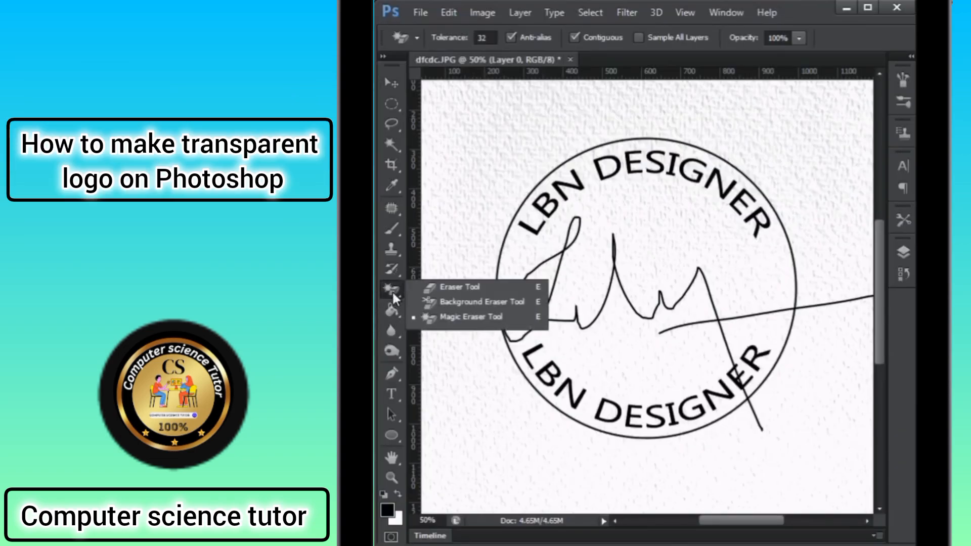
left_click(458, 317)
left_click(499, 175)
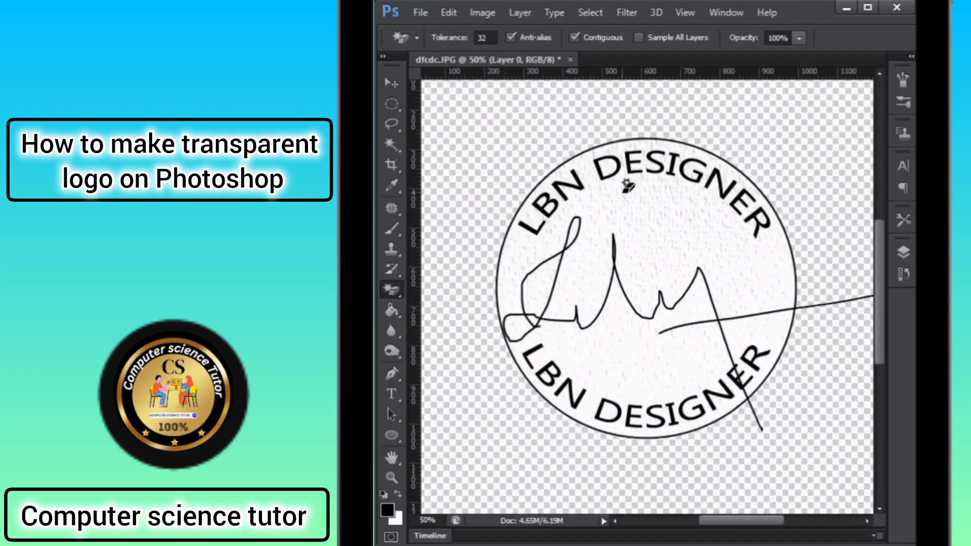
left_click(627, 185)
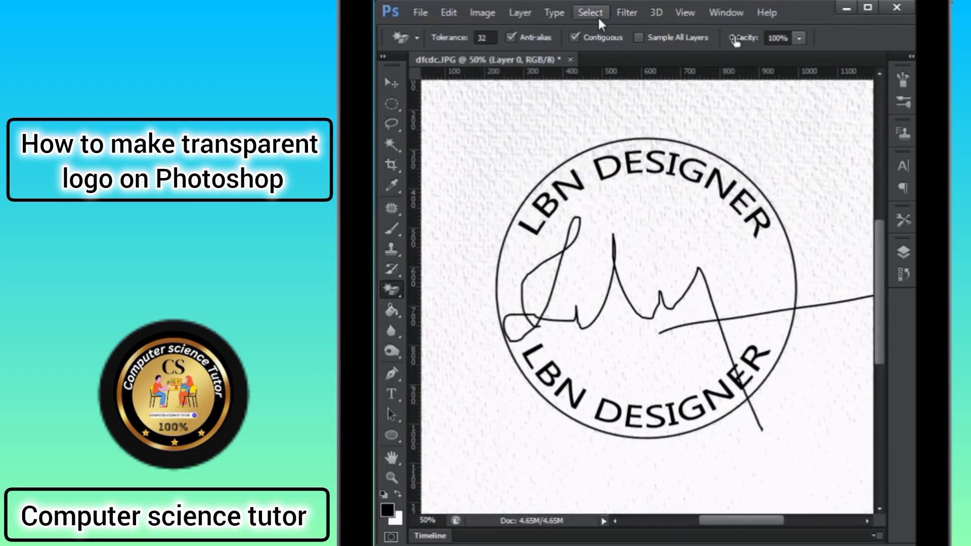
- Select the logo's black lettering, circle and signature by Color Range with Sampled Colors and the fuzziness raised to its maximum
left_click(587, 13)
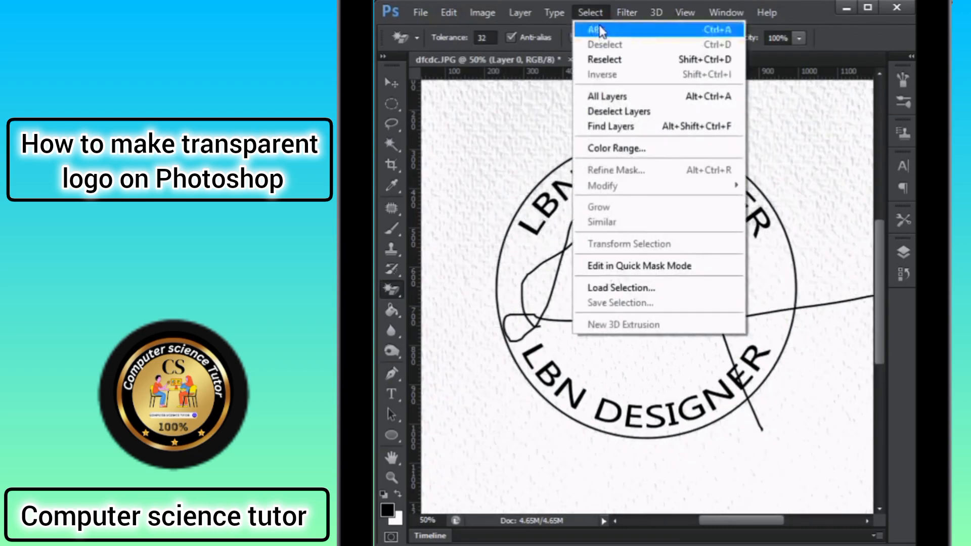
left_click(617, 148)
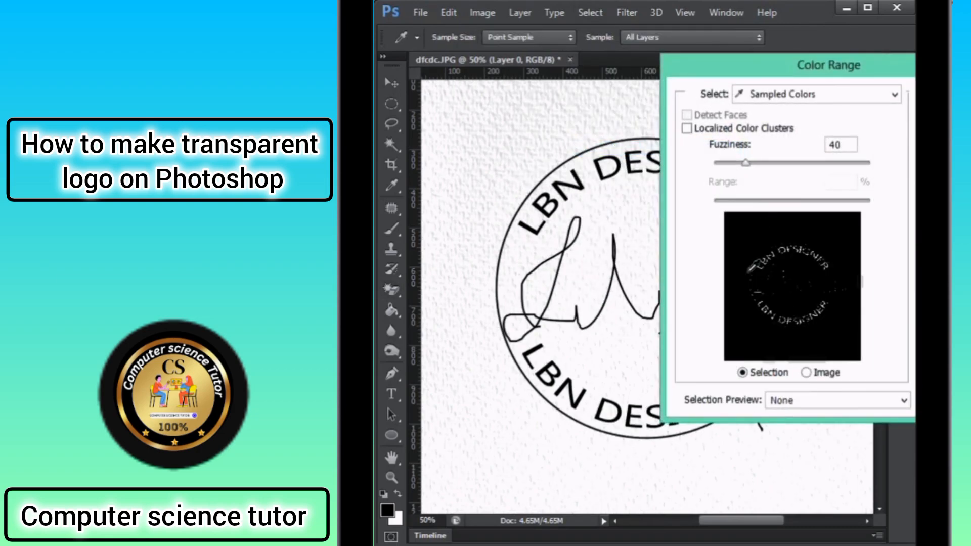
left_click_drag(746, 163, 869, 163)
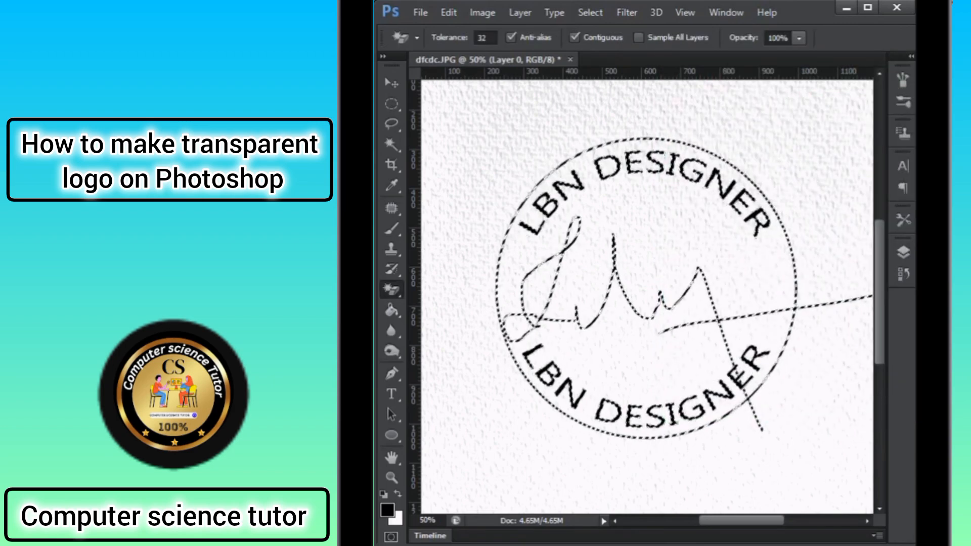
- Add a layer mask to Layer 0 from the selection so only the logo artwork stays on transparency
left_click(903, 251)
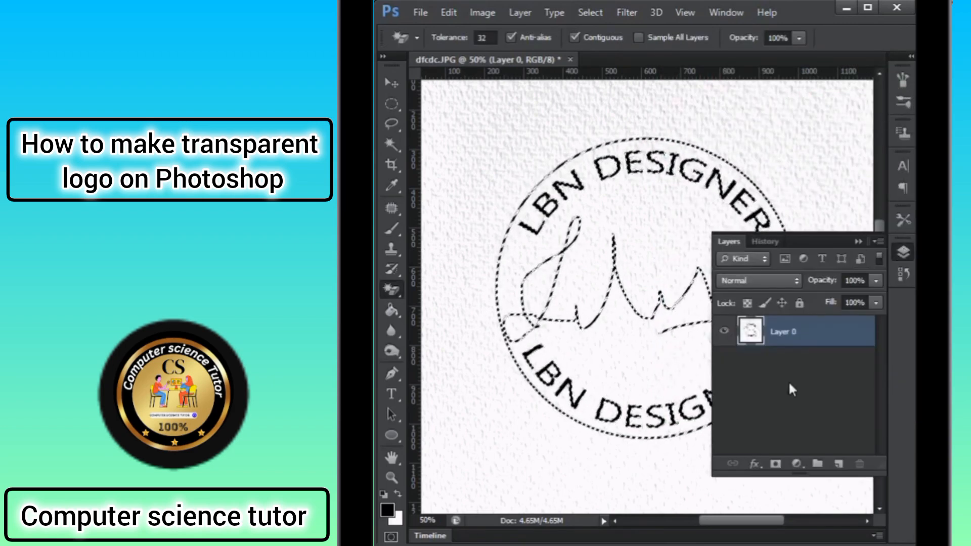
left_click(774, 464)
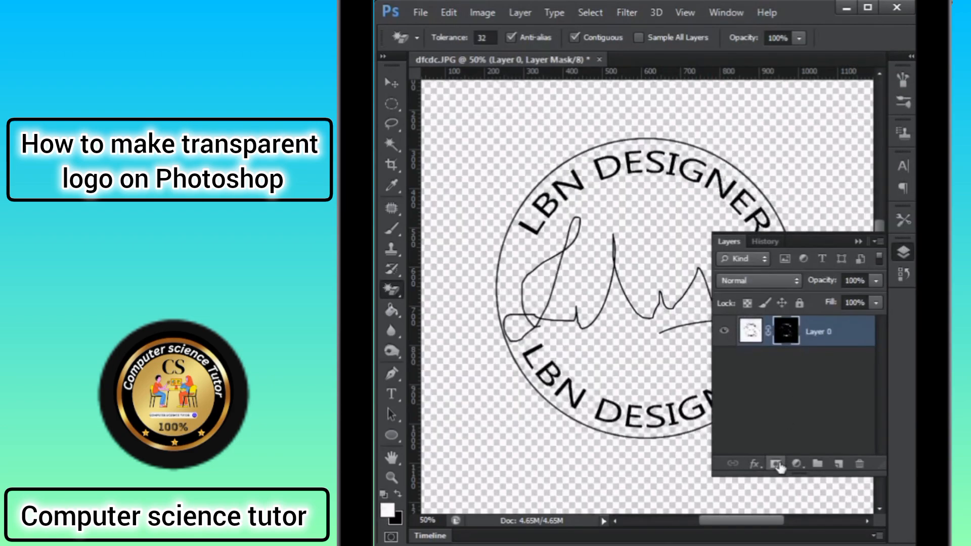
left_click(904, 252)
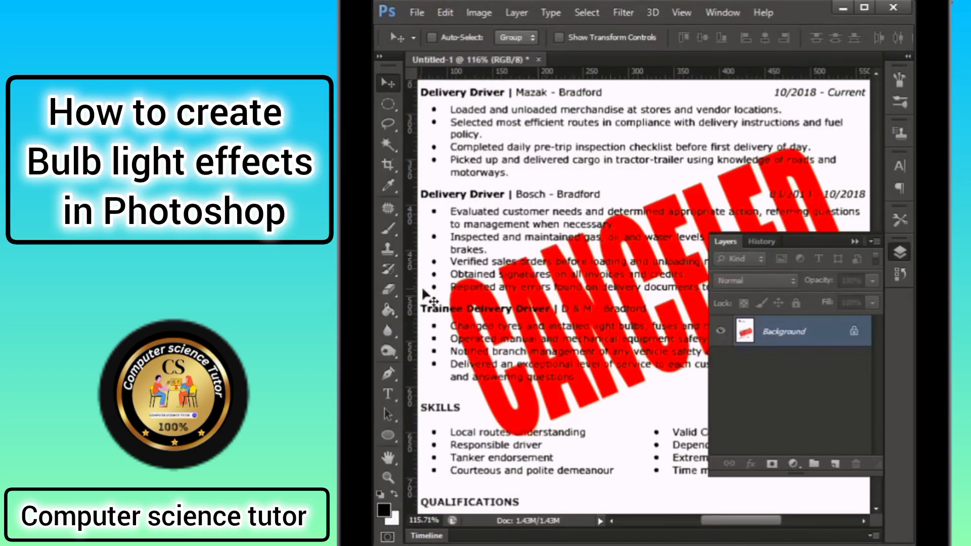
- Choose the Eraser tool for the document with the red CANCELED stamp and enlarge its brush size to 45
left_click(395, 287)
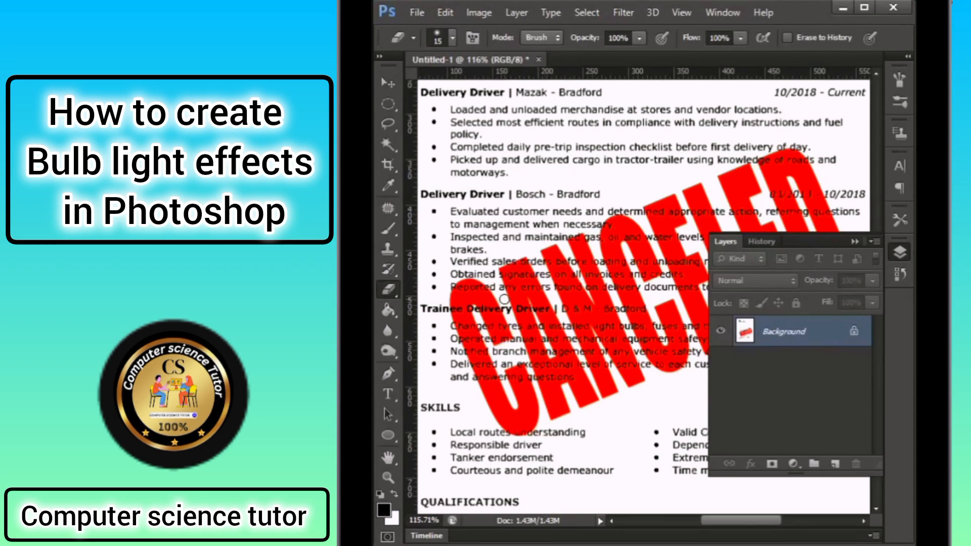
key("bracketright")
key("bracketright")
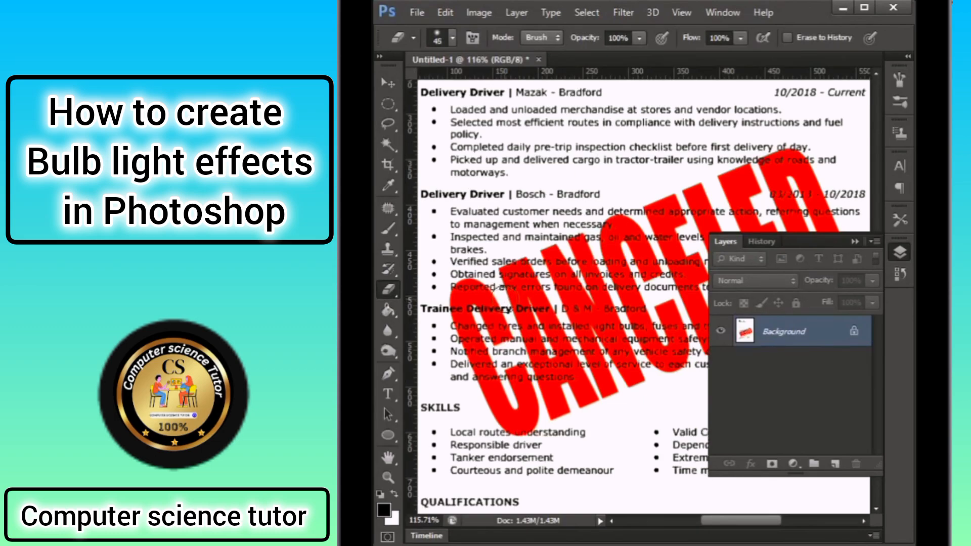